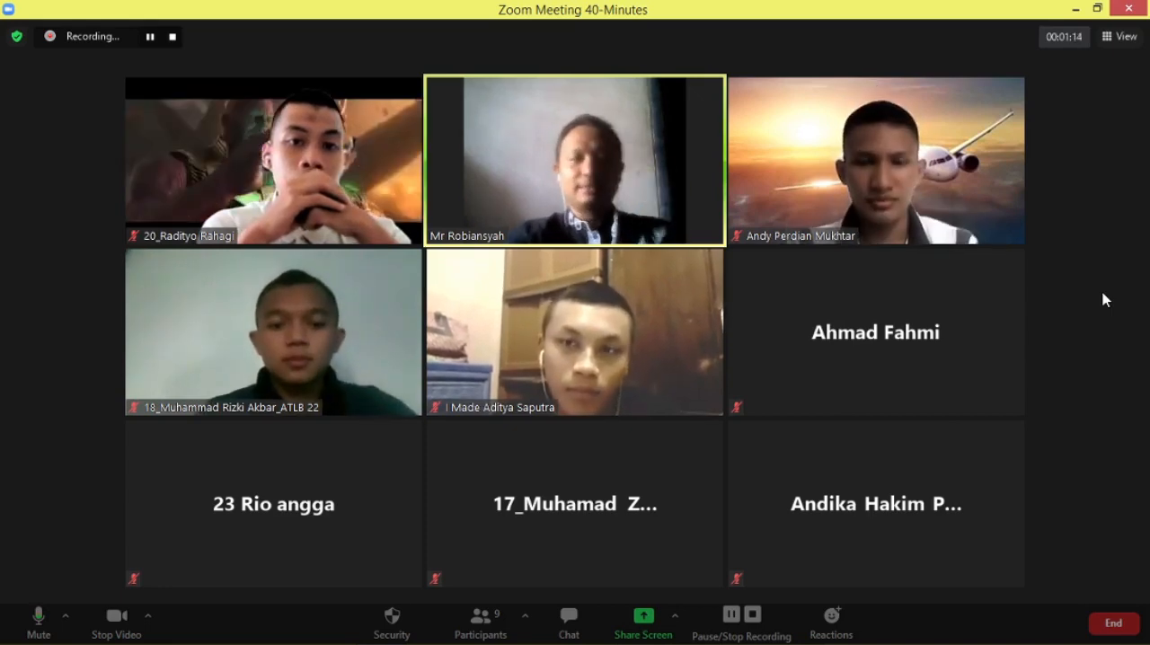
# Allow the participant in the first video tile to record local files.
pyautogui.moveTo(799, 643)
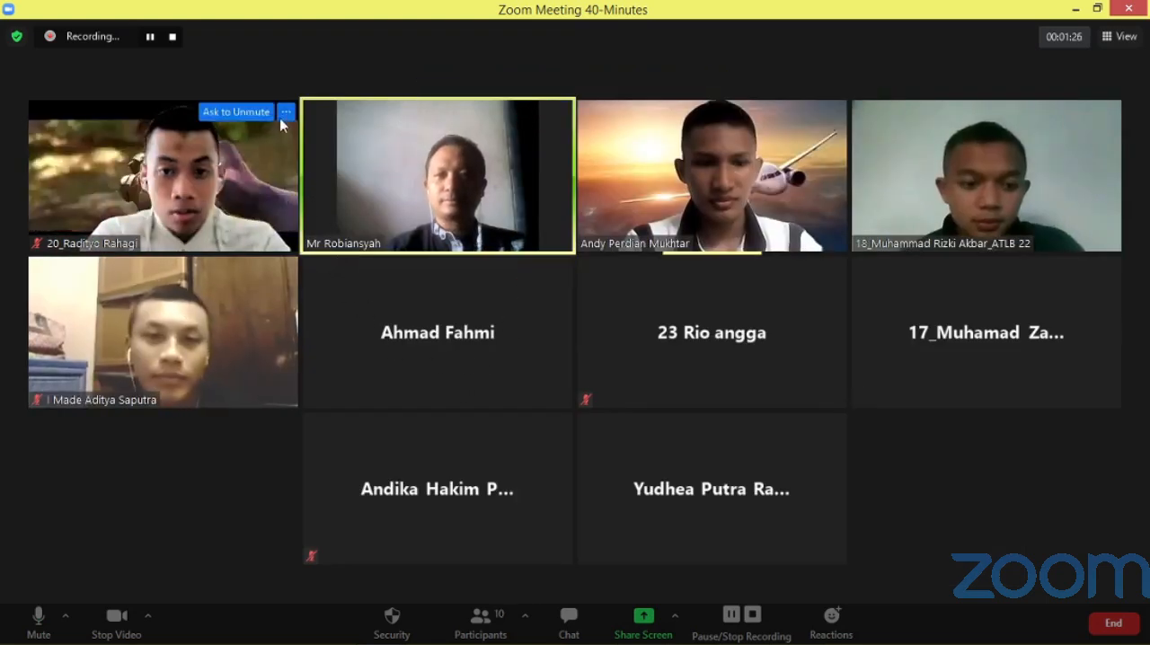
pyautogui.click(287, 113)
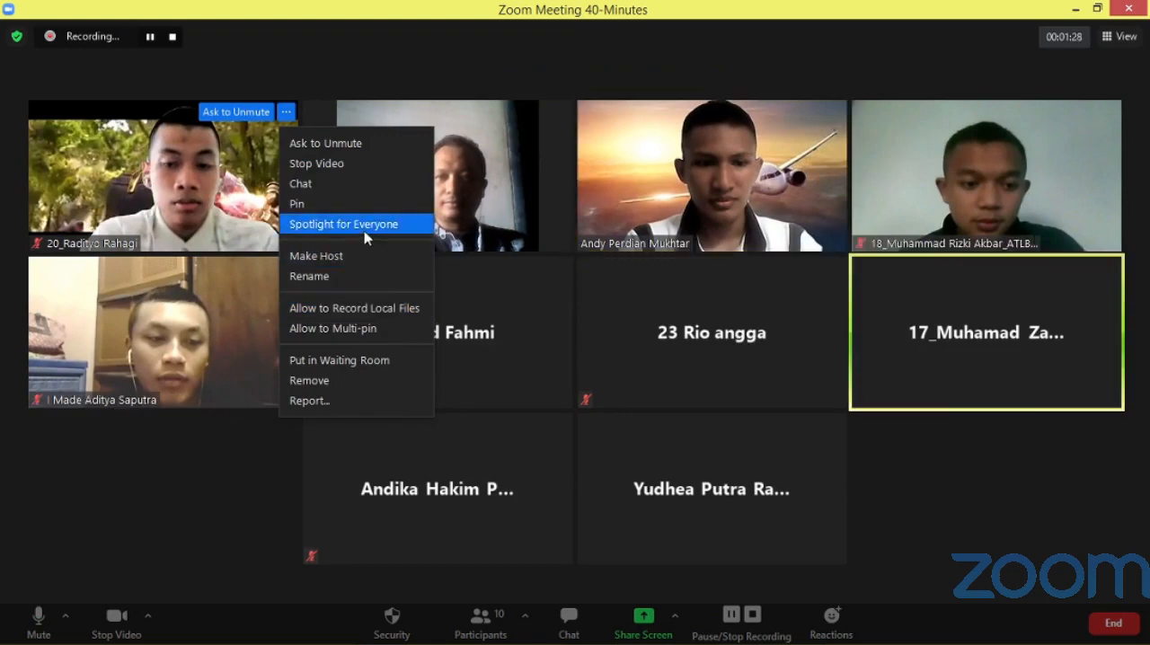
pyautogui.click(377, 306)
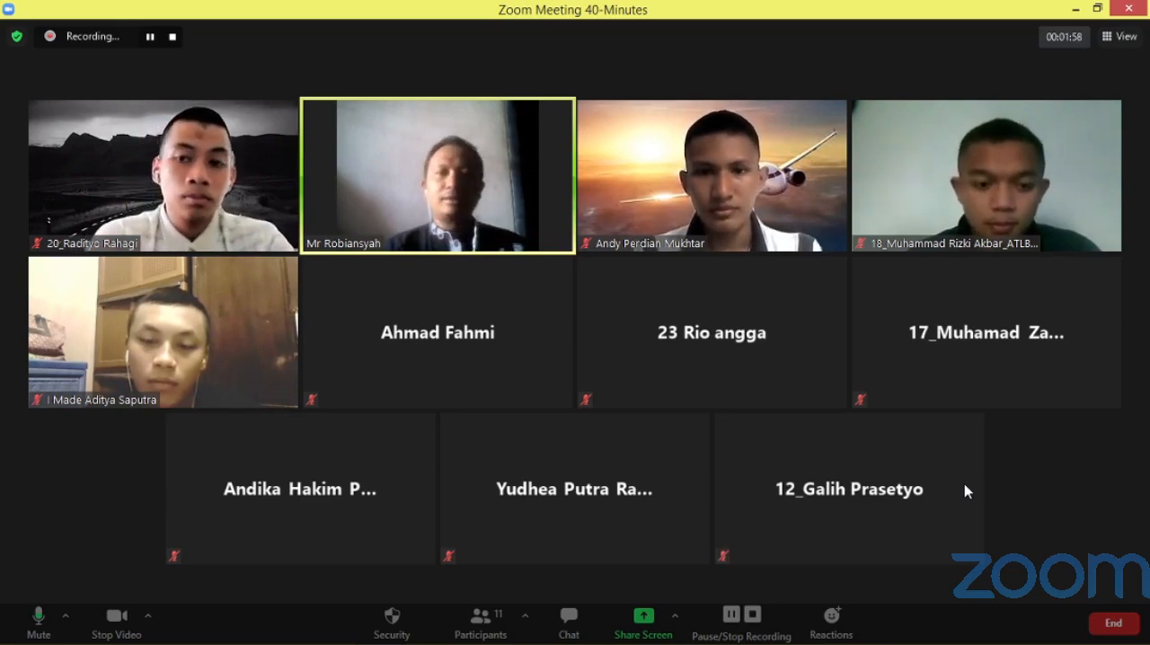
# Pin the host's own video in the meeting view.
pyautogui.rightClick(501, 186)
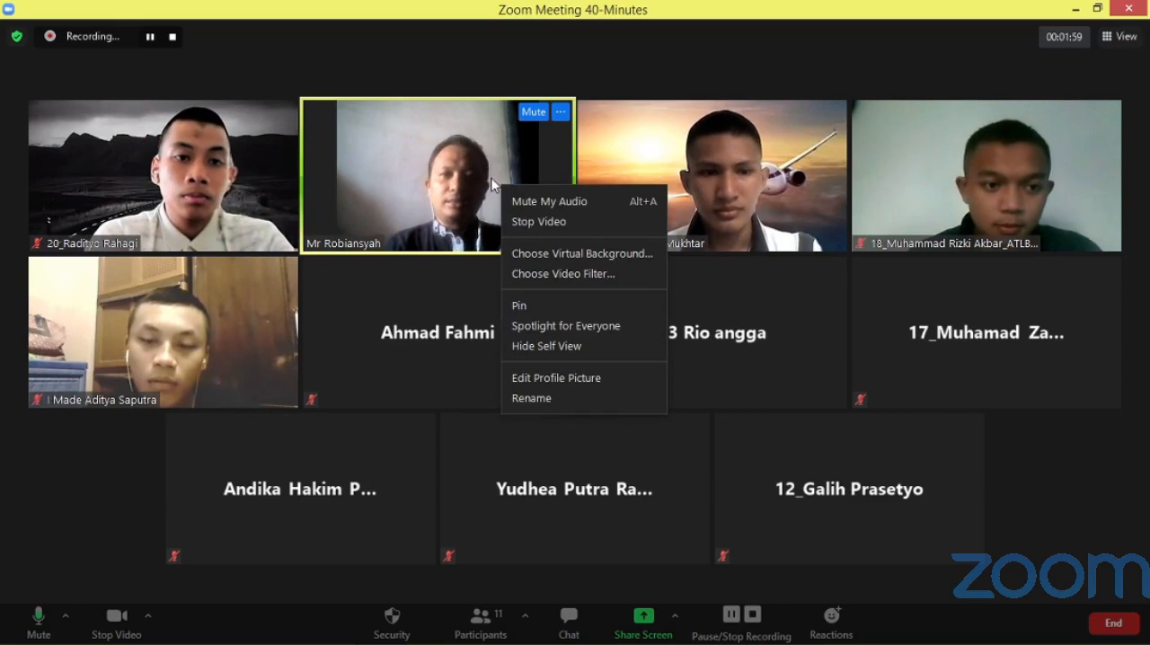
pyautogui.click(580, 304)
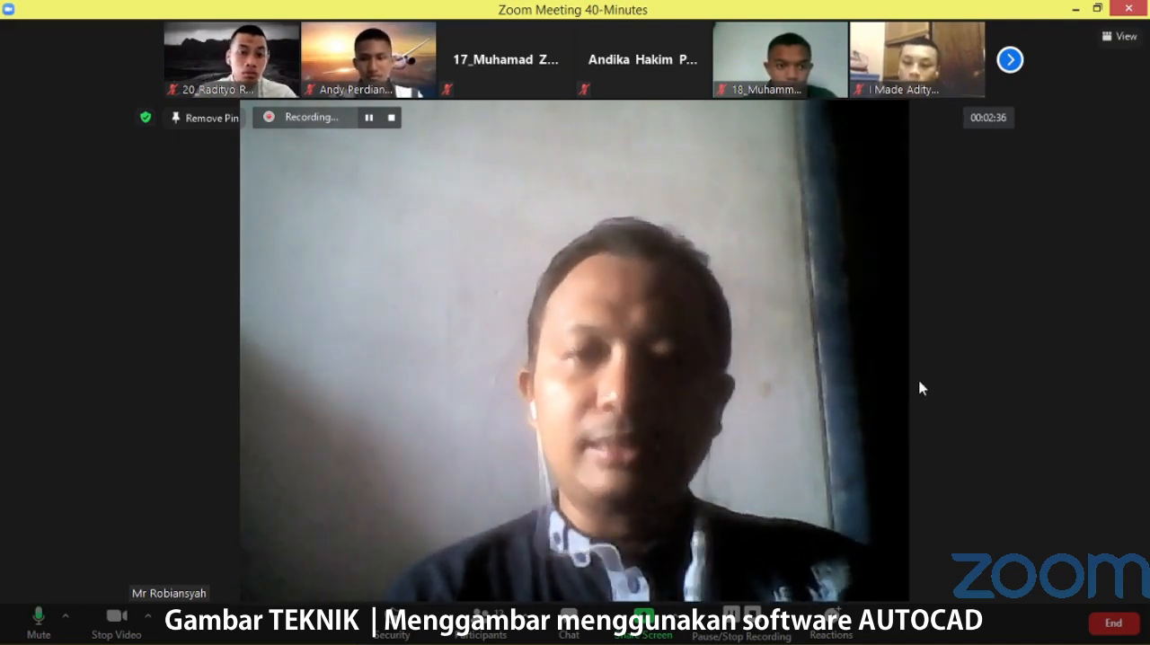
# Send everyone in the meeting chat the copied "Pembahasan Autocad" list of eight topics, from Window to Ploting.
pyautogui.click(569, 620)
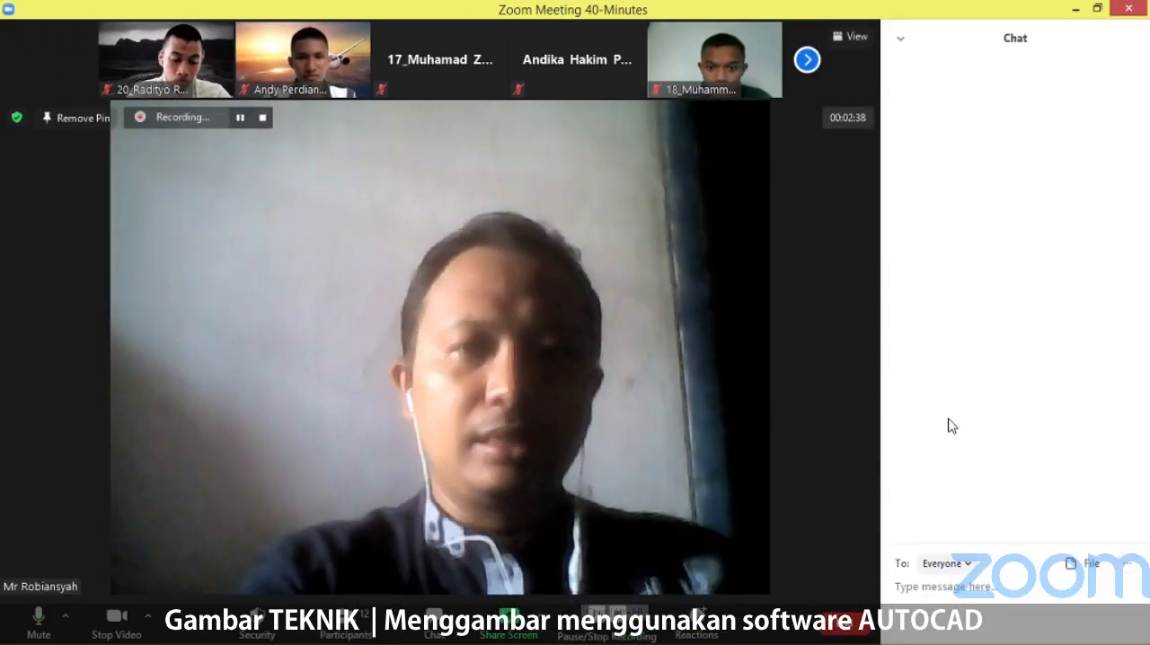
pyautogui.write('7) HATCH 8) Ploting')
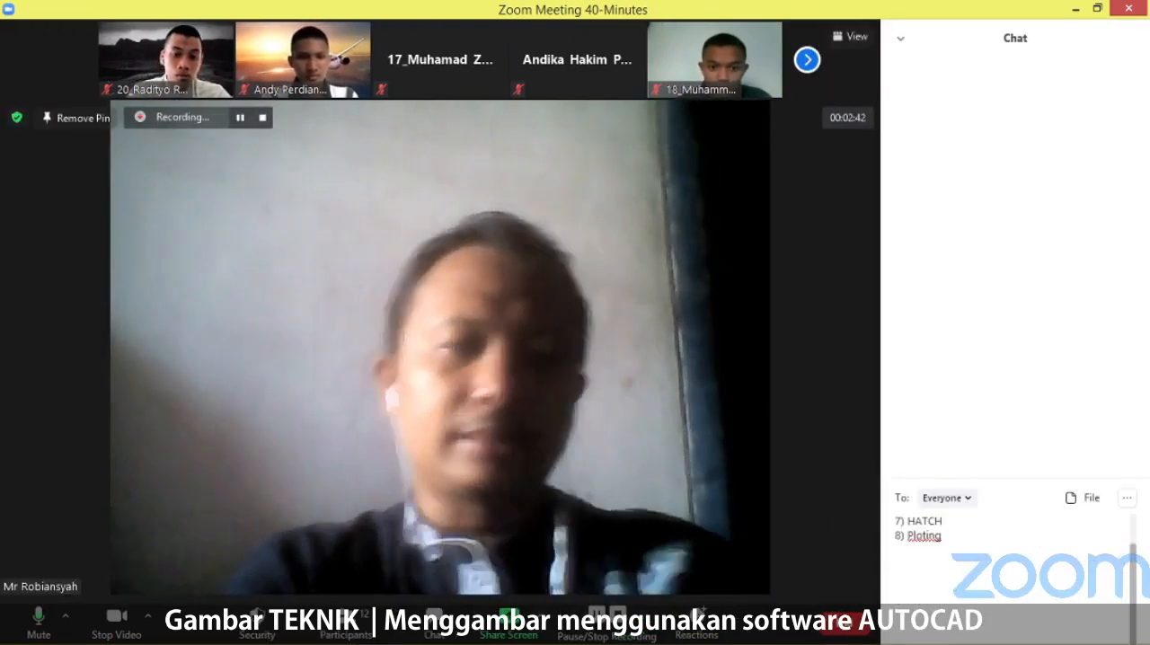
pyautogui.press('Return')
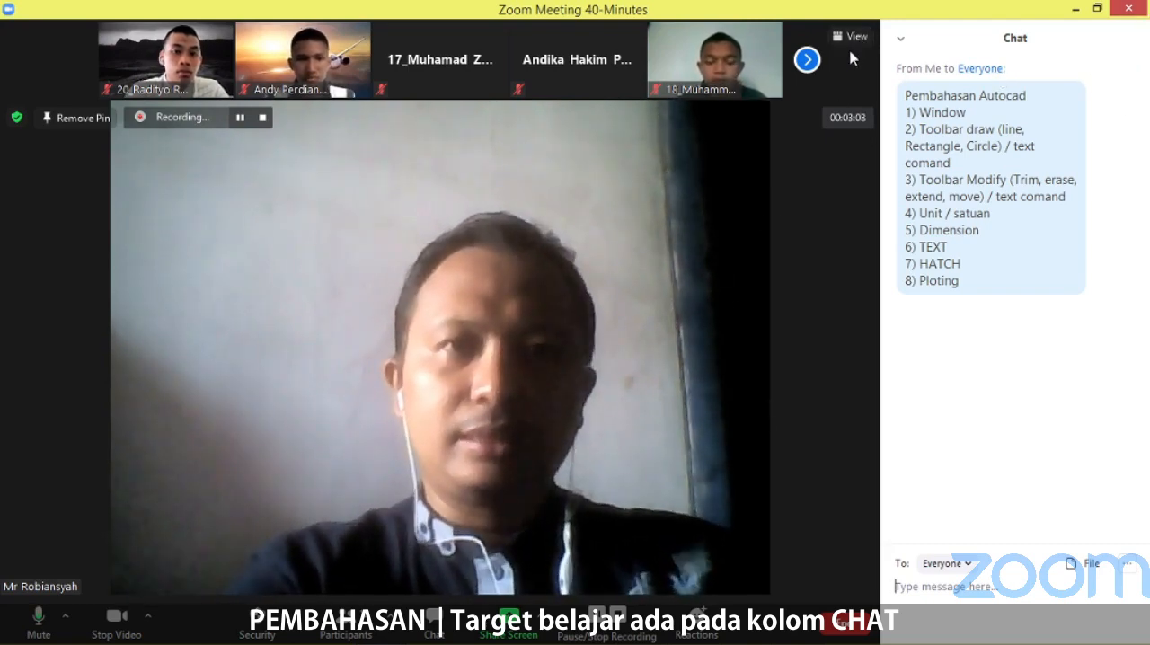
# Share the entire screen with the meeting participants.
pyautogui.rightClick(694, 208)
pyautogui.click(508, 625)
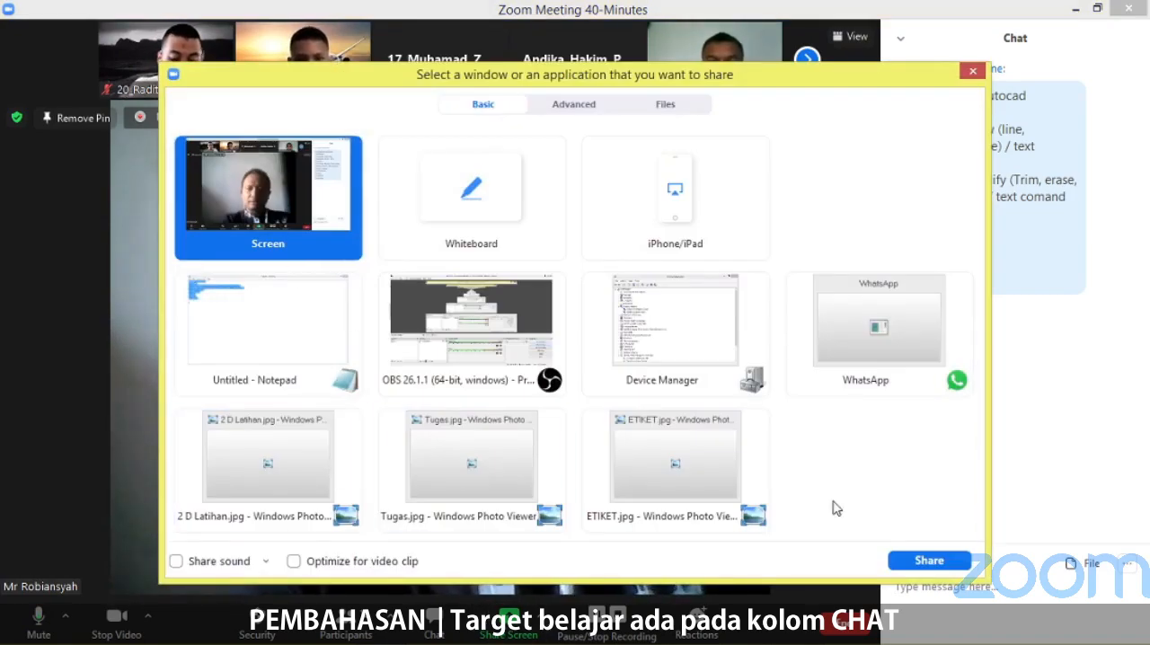
pyautogui.click(926, 559)
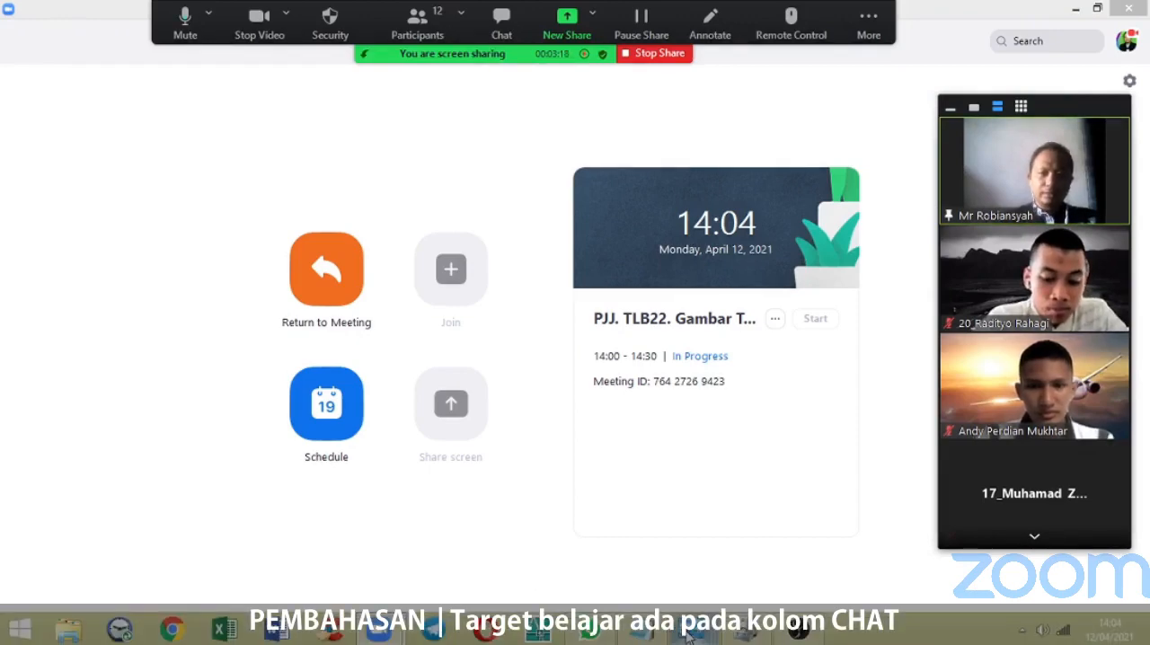
# Switch to Tugas.jpg in Windows Photo Viewer and examine the dimensioned isometric drawing of the block.
pyautogui.moveTo(690, 634)
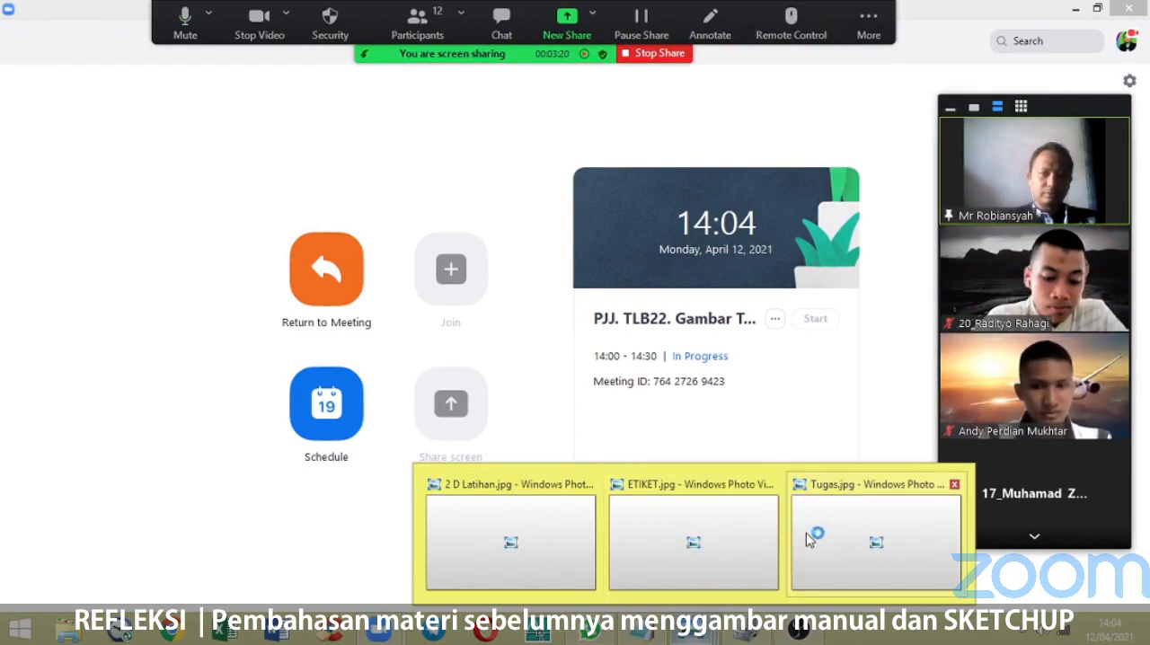
pyautogui.click(835, 531)
pyautogui.scroll(3, 649, 362)
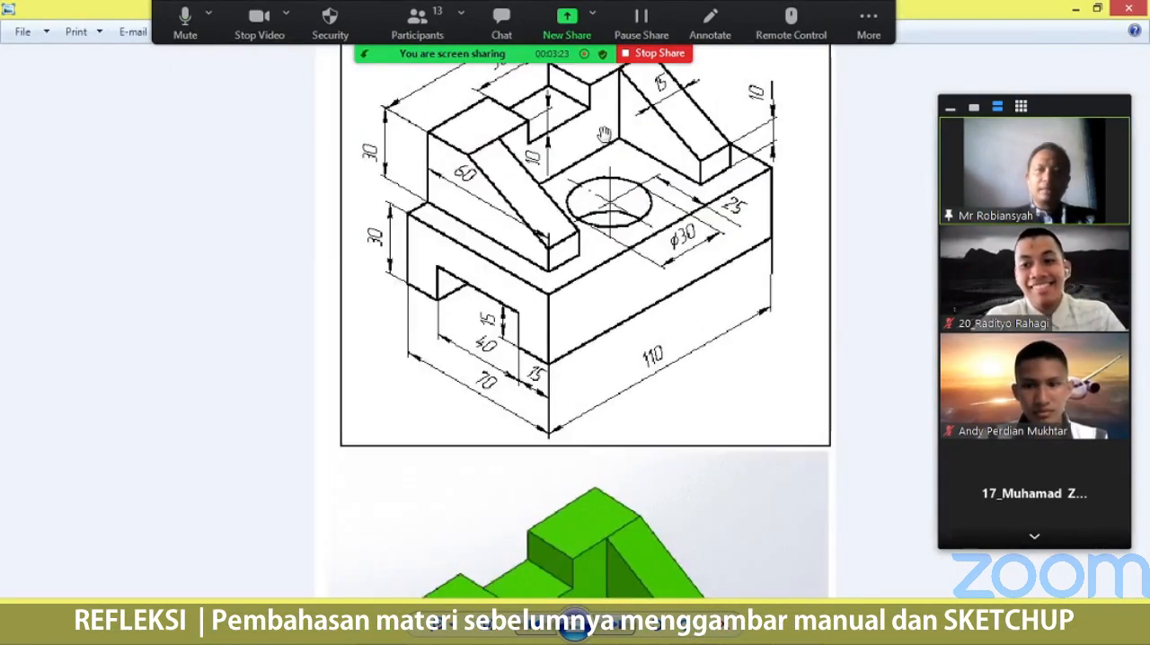
pyautogui.scroll(3, 680, 197)
pyautogui.scroll(-2, 680, 195)
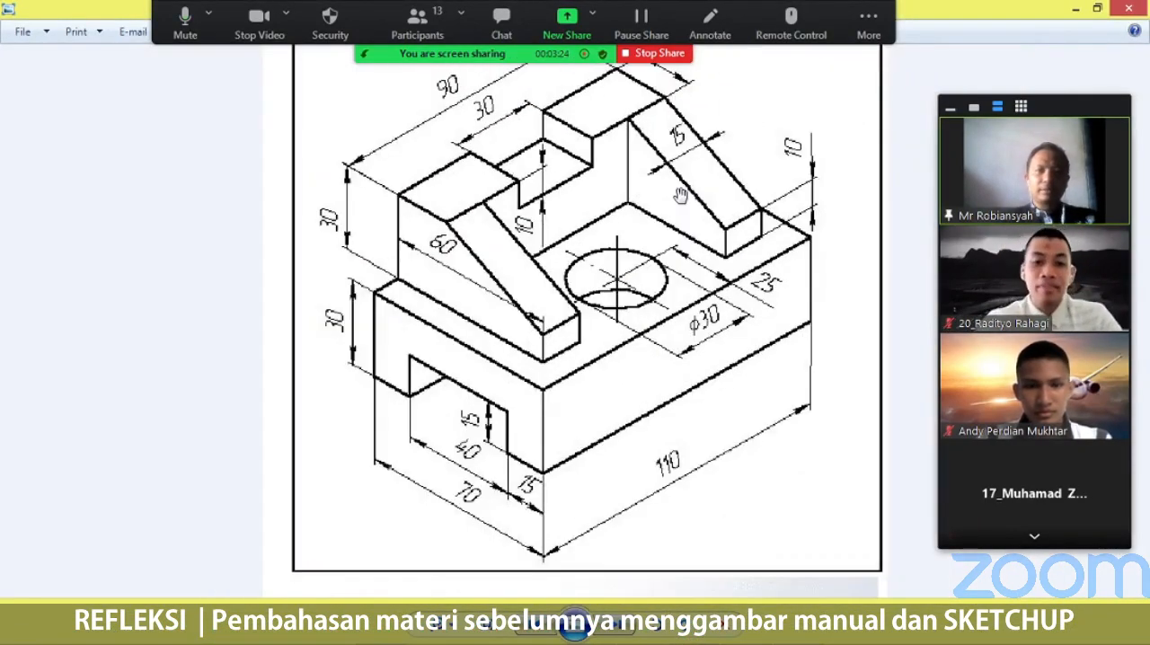
pyautogui.moveTo(684, 223); pyautogui.dragTo(685, 340)
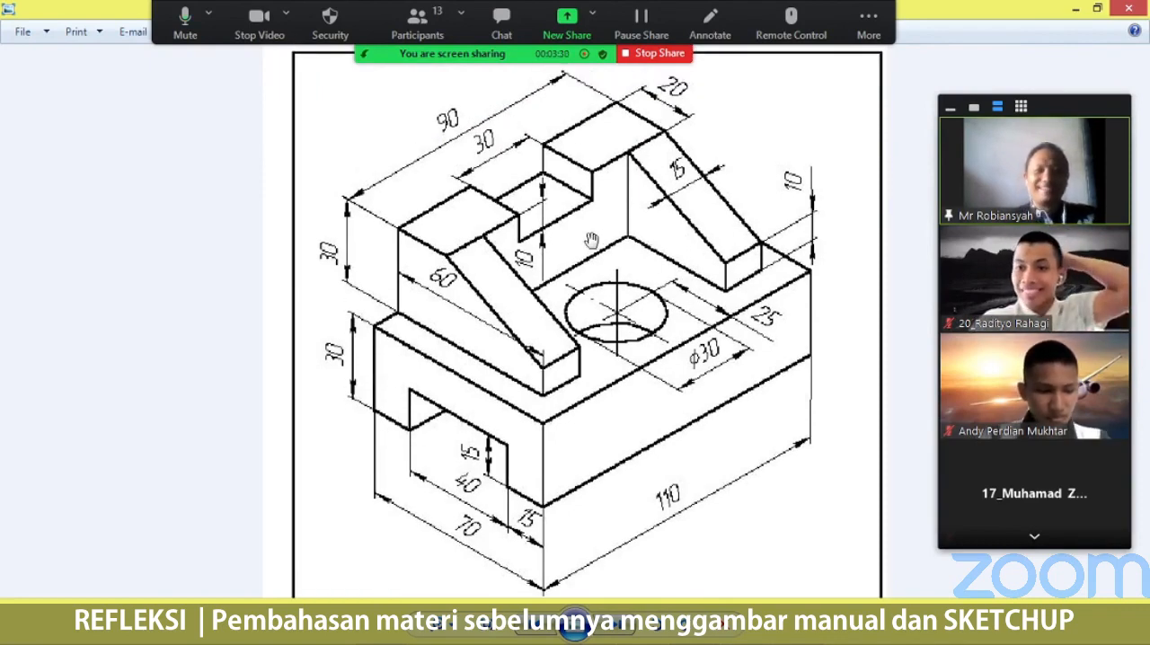
pyautogui.moveTo(574, 251)
pyautogui.mouseDown()
pyautogui.moveTo(585, 217)
pyautogui.moveTo(573, 286)
pyautogui.mouseUp()
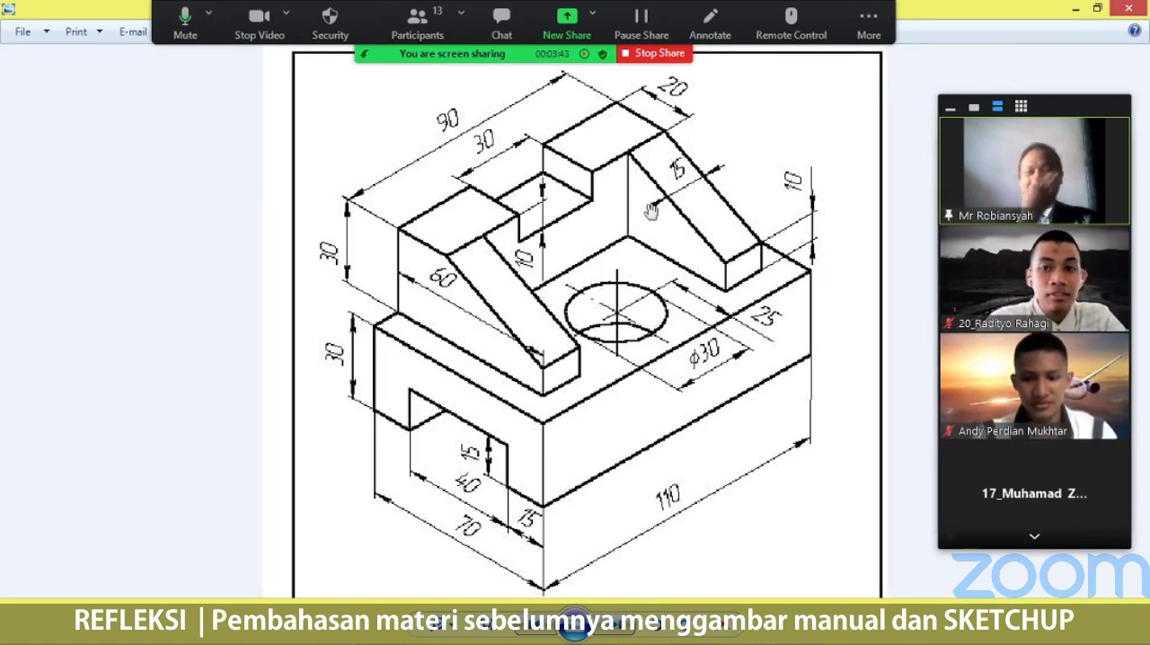
pyautogui.scroll(2, 652, 211)
pyautogui.scroll(-1, 656, 209)
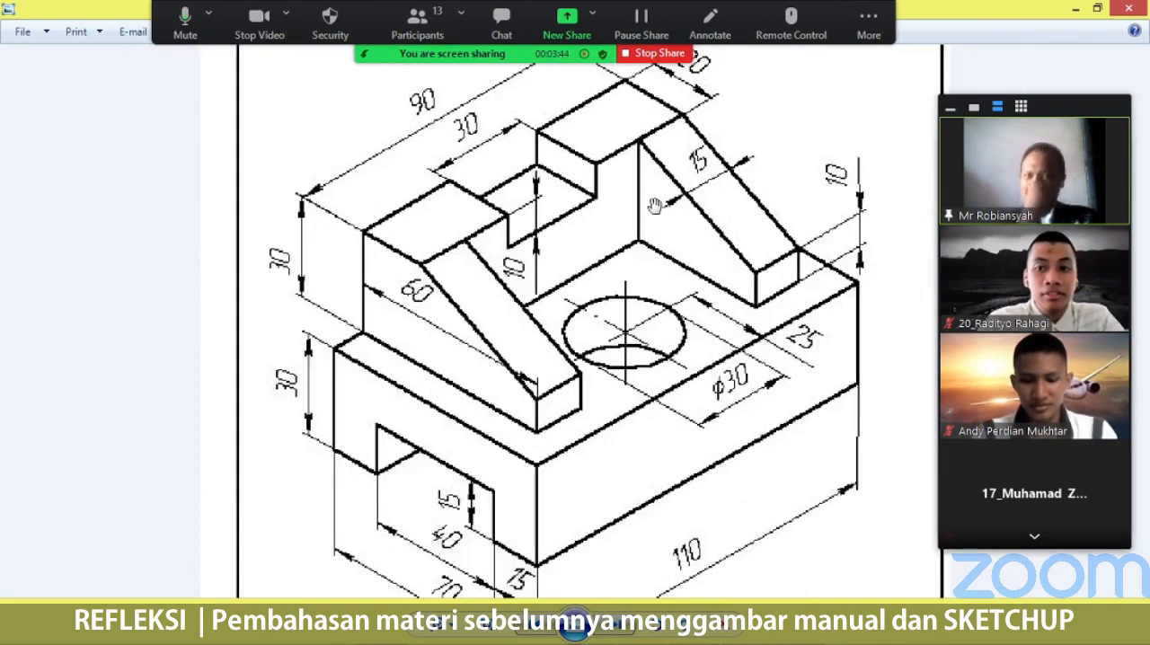
# Compare the green solid model below the drawing with the dimensioned isometric view of the same block.
pyautogui.scroll(-1, 646, 205)
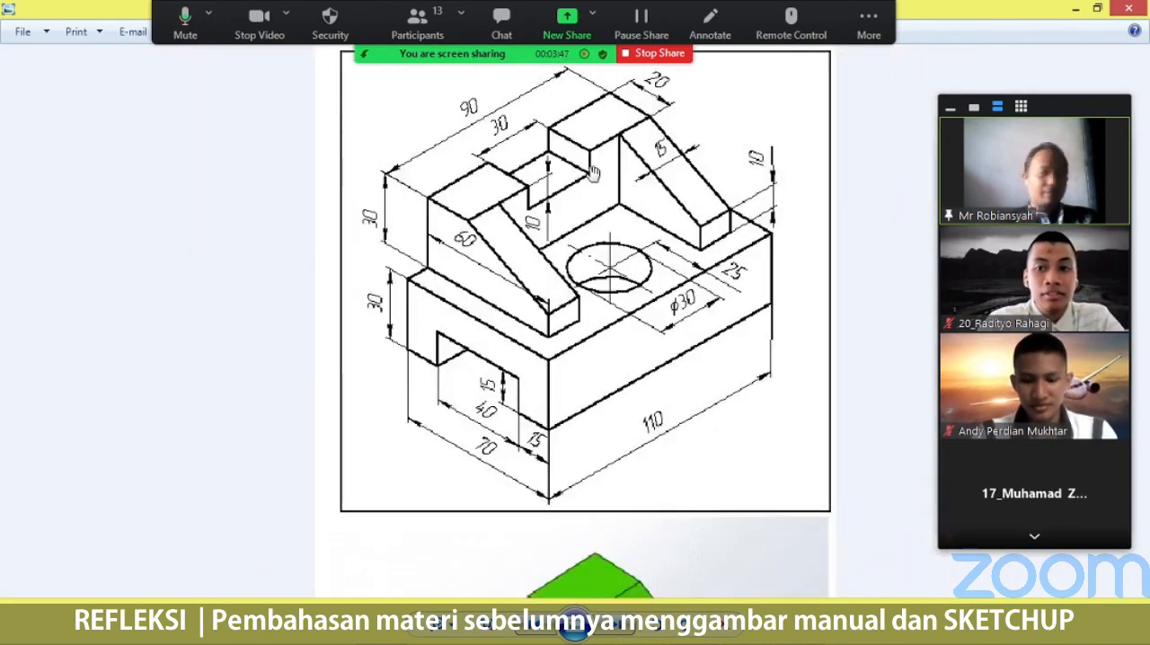
pyautogui.scroll(-5, 639, 324)
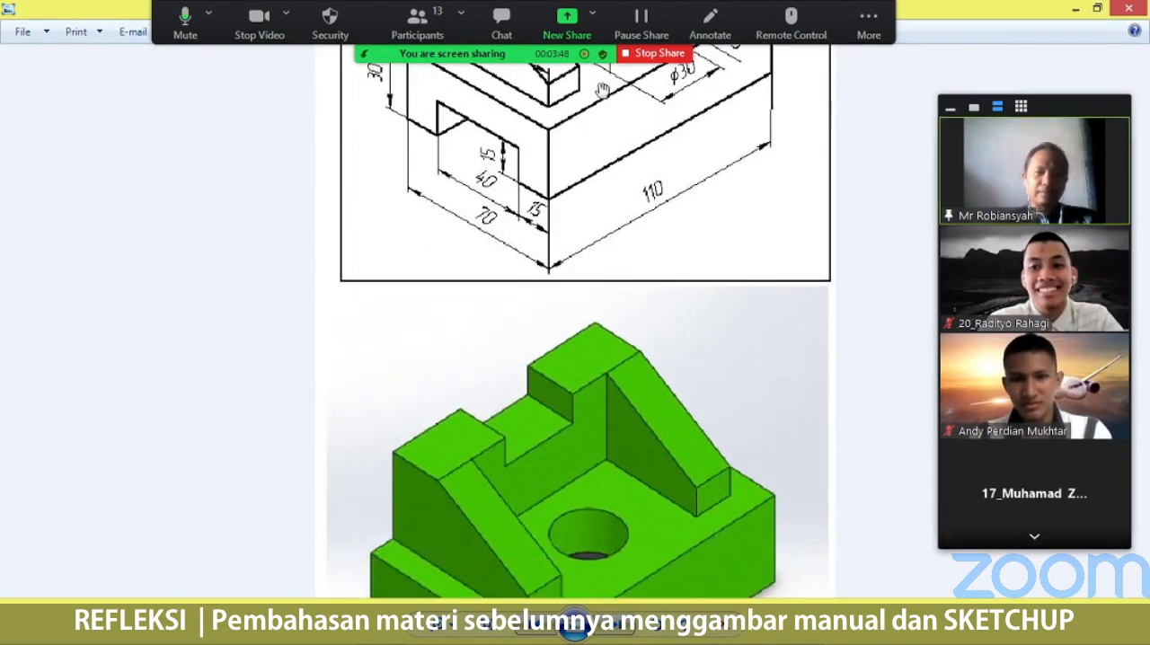
pyautogui.scroll(2, 633, 387)
pyautogui.scroll(-1, 610, 304)
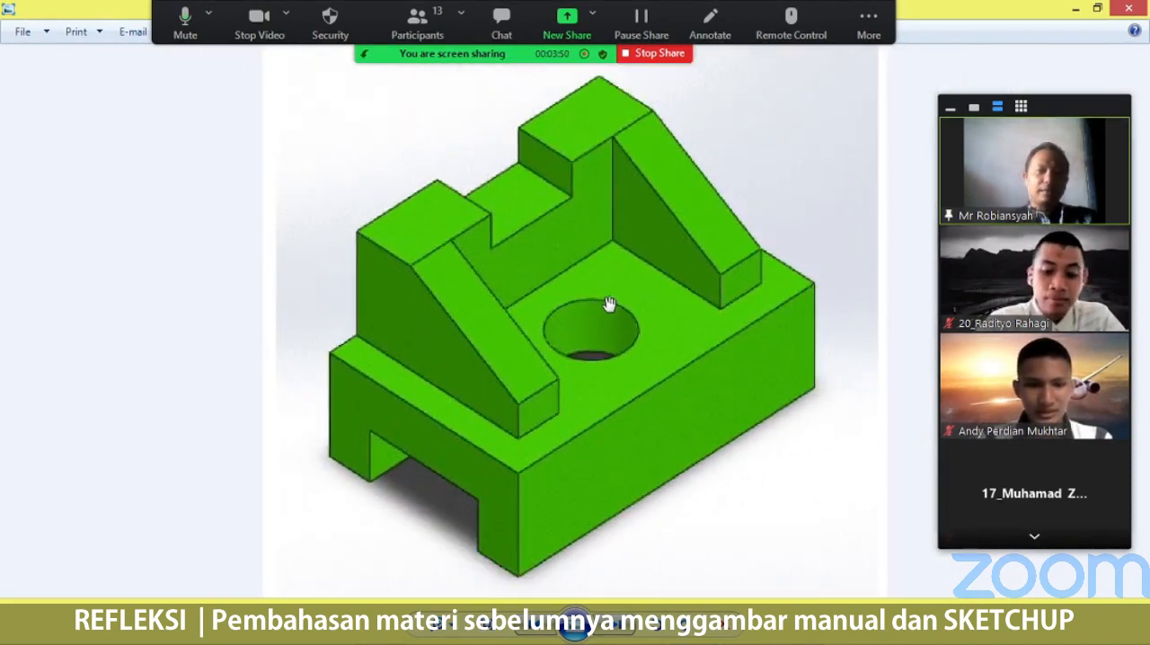
pyautogui.moveTo(622, 175); pyautogui.dragTo(601, 234)
pyautogui.scroll(4, 620, 154)
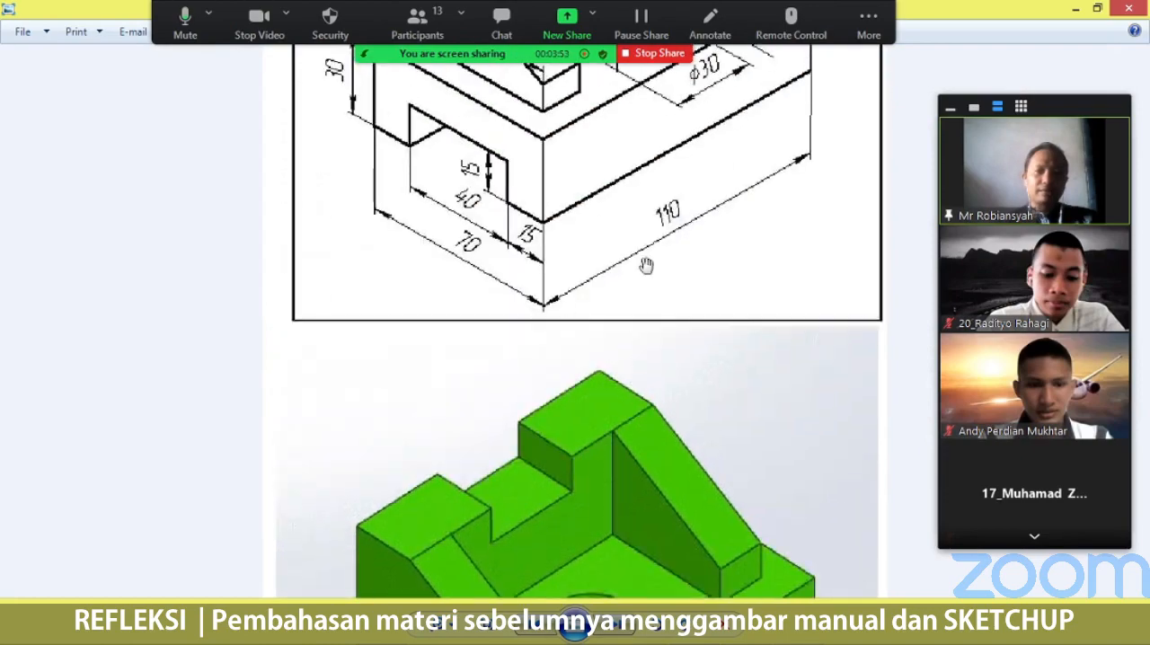
pyautogui.scroll(2, 702, 197)
pyautogui.scroll(-1, 702, 197)
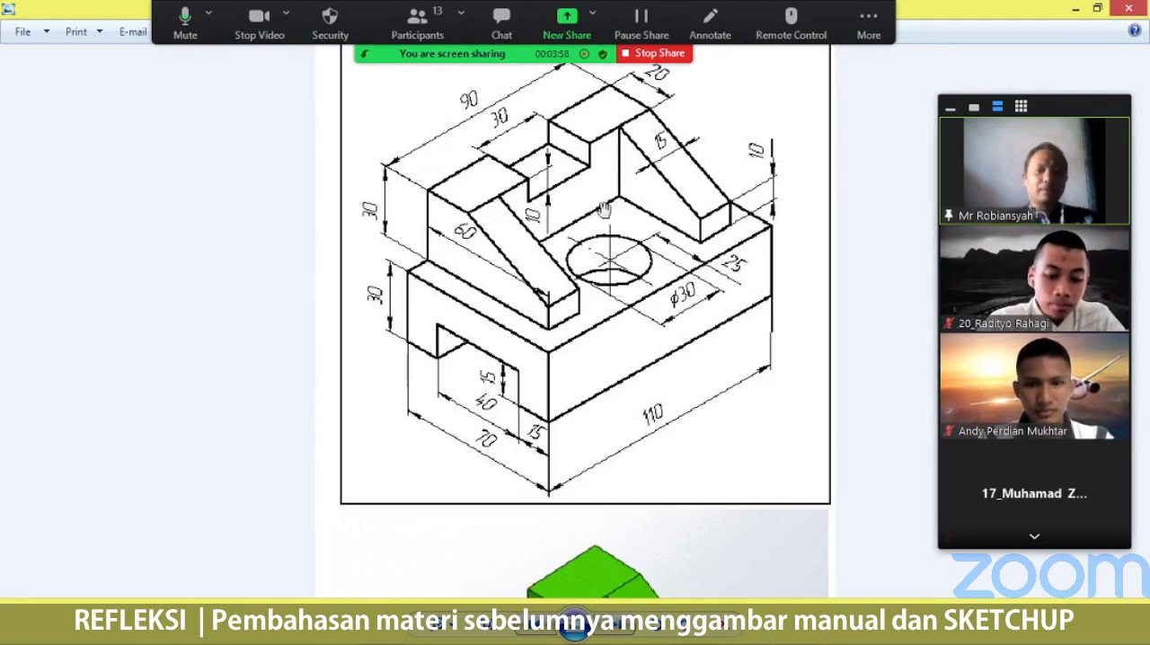
pyautogui.scroll(3, 607, 207)
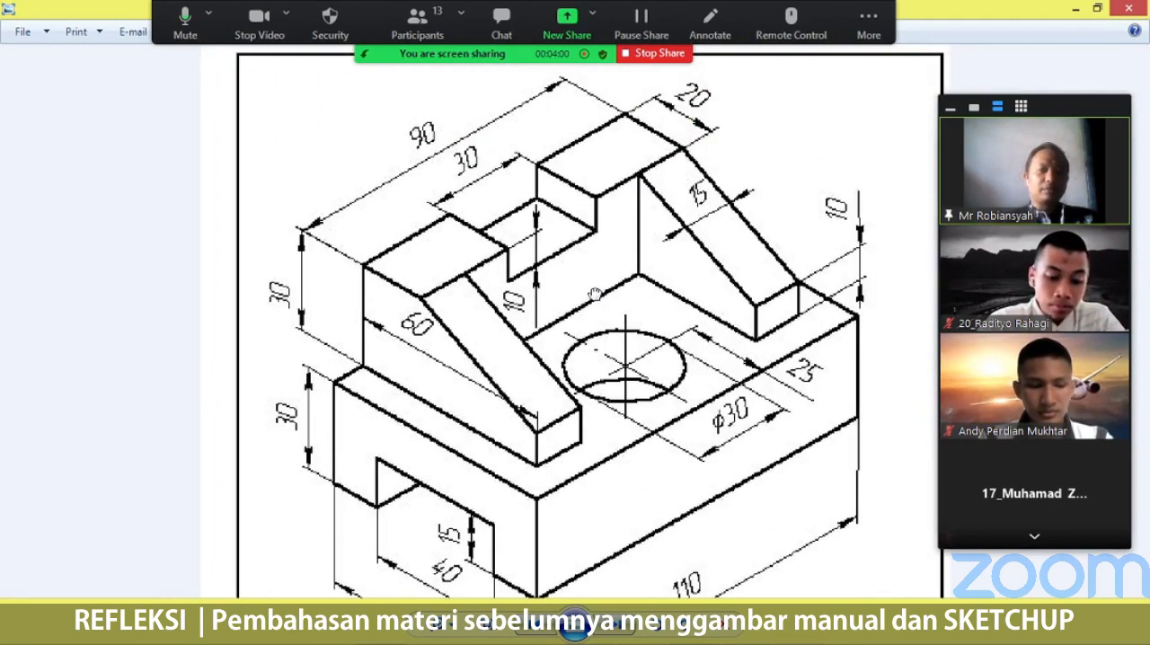
pyautogui.scroll(-1, 595, 295)
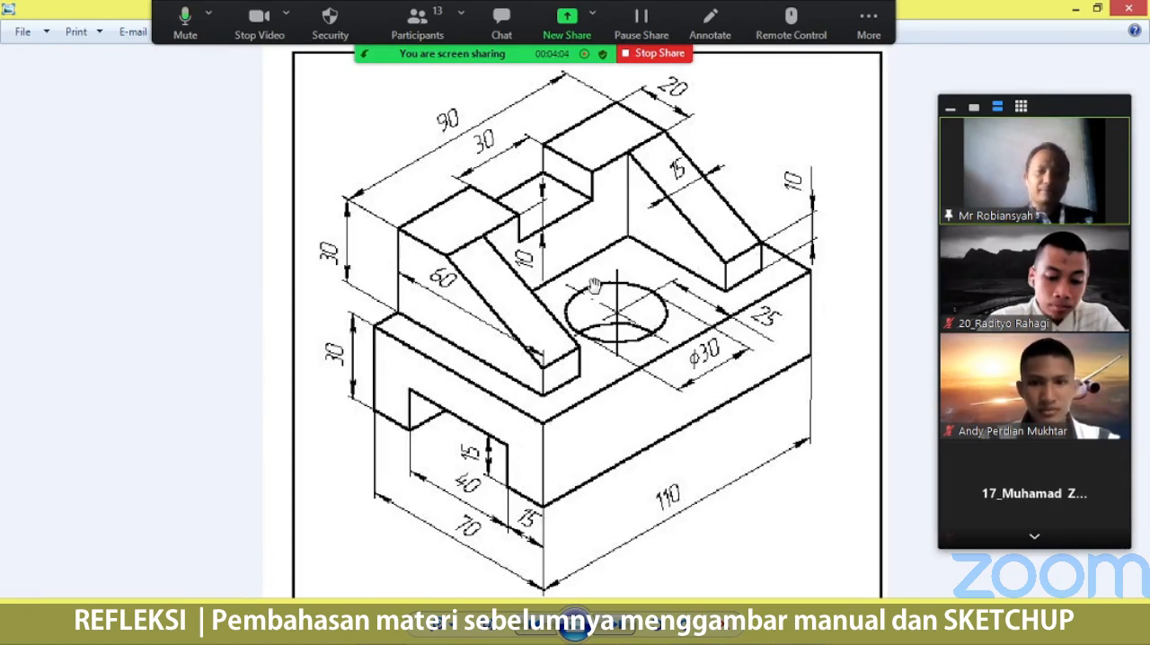
pyautogui.scroll(1, 594, 286)
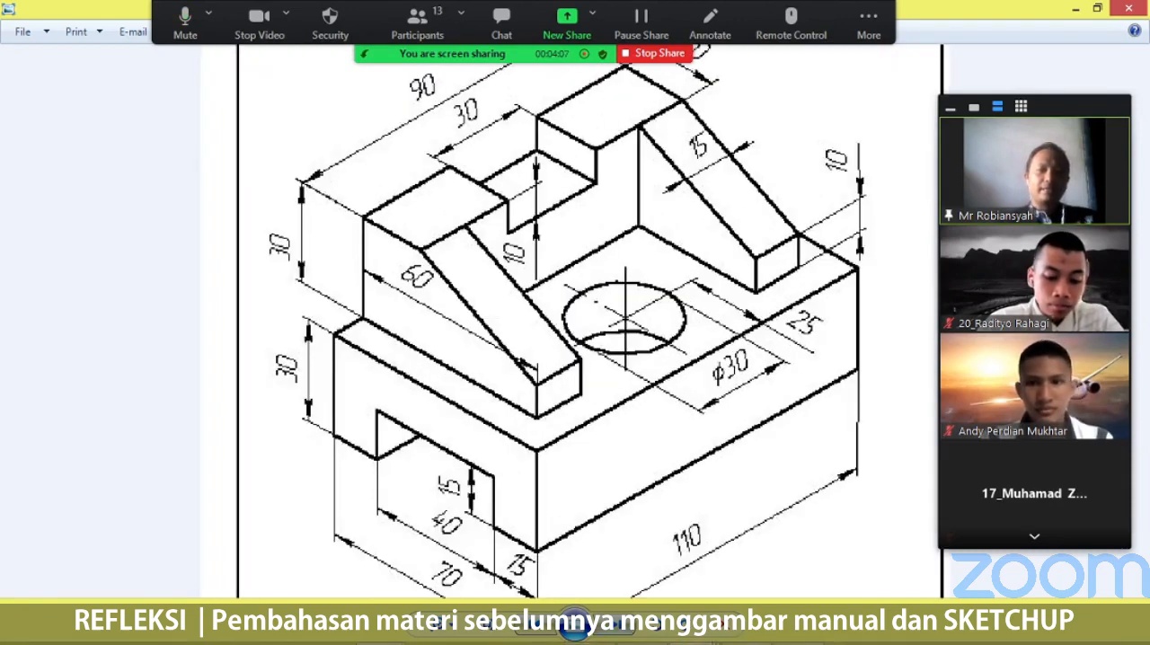
# Switch to ETIKET.jpg and examine the title block's dimensions and text fields up close.
pyautogui.moveTo(690, 631)
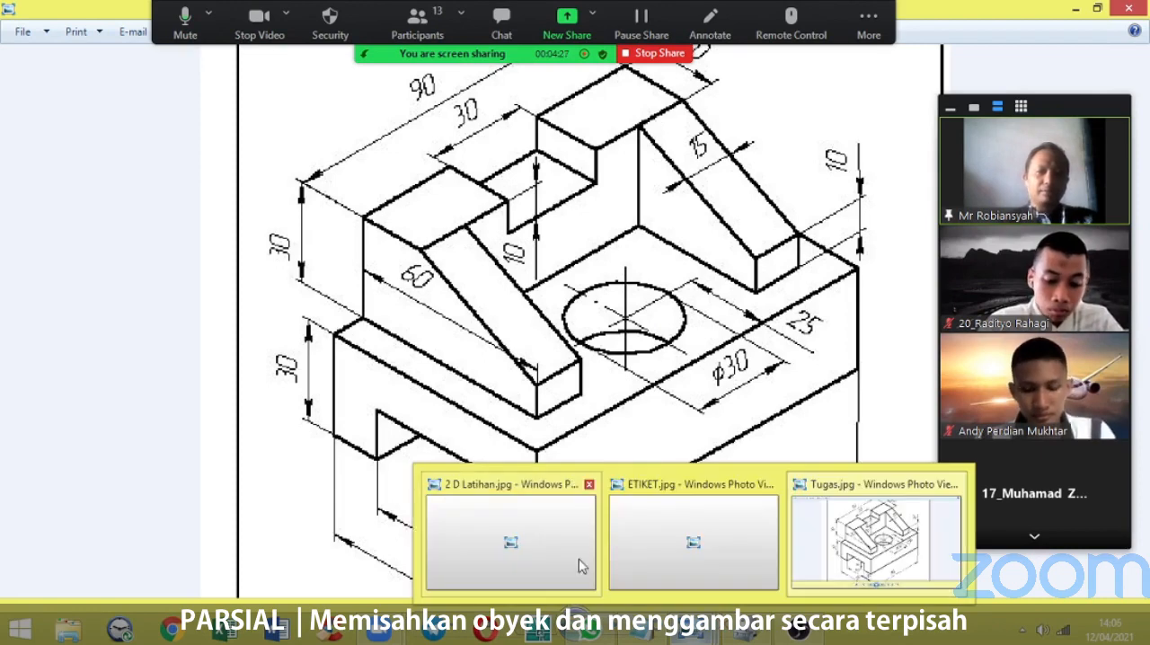
pyautogui.click(668, 519)
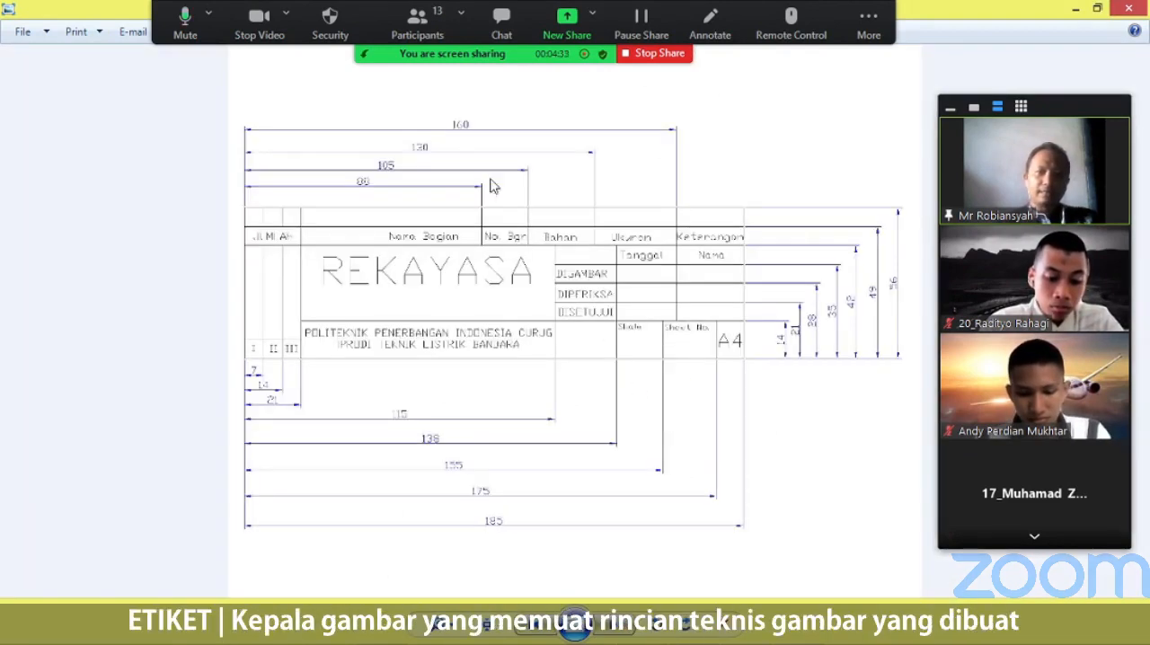
pyautogui.scroll(2, 479, 220)
pyautogui.scroll(2, 479, 220)
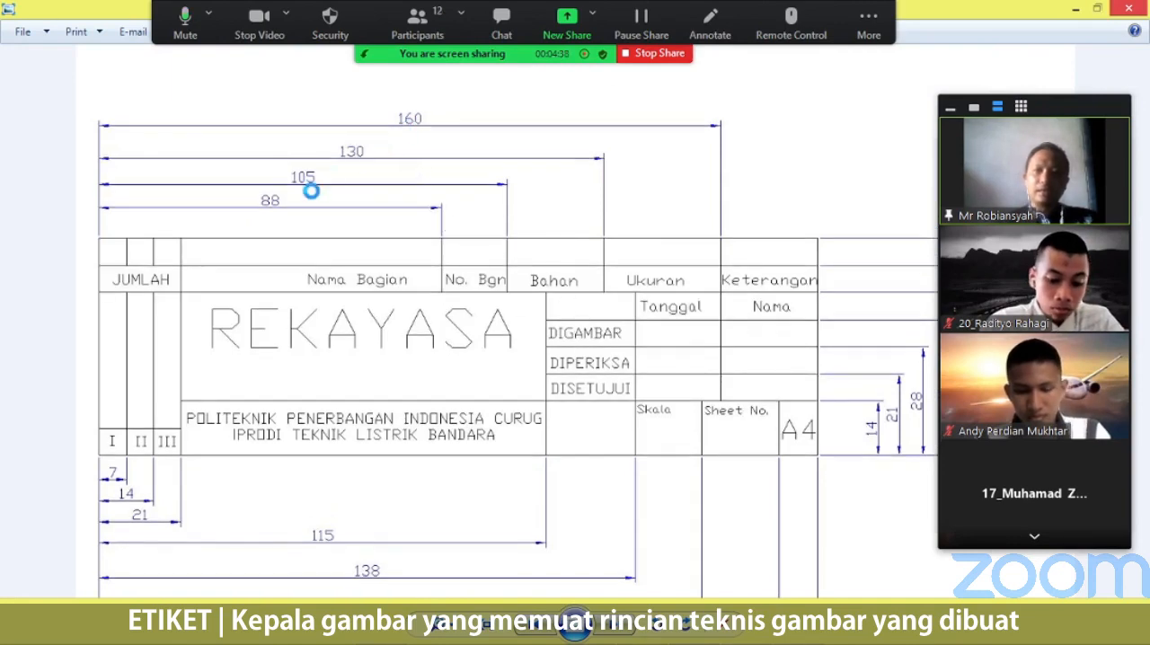
pyautogui.moveTo(311, 157); pyautogui.dragTo(311, 191)
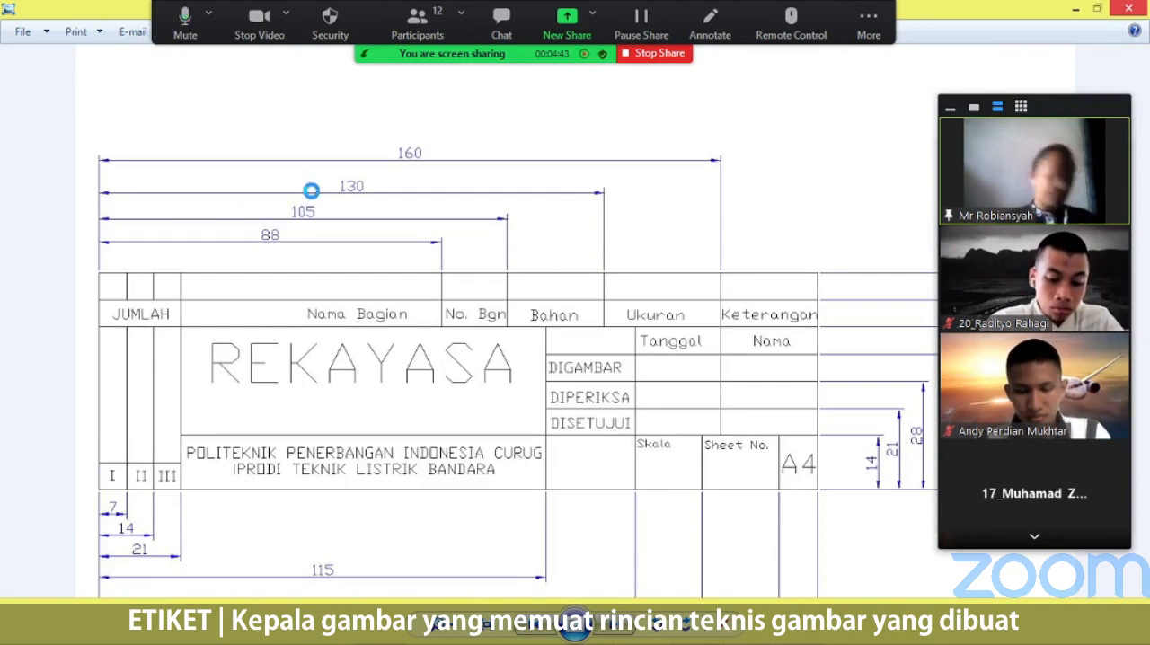
pyautogui.scroll(3, 311, 192)
pyautogui.moveTo(447, 294)
pyautogui.mouseDown()
pyautogui.moveTo(522, 296)
pyautogui.moveTo(489, 275)
pyautogui.moveTo(495, 258)
pyautogui.mouseUp()
pyautogui.scroll(-4, 494, 256)
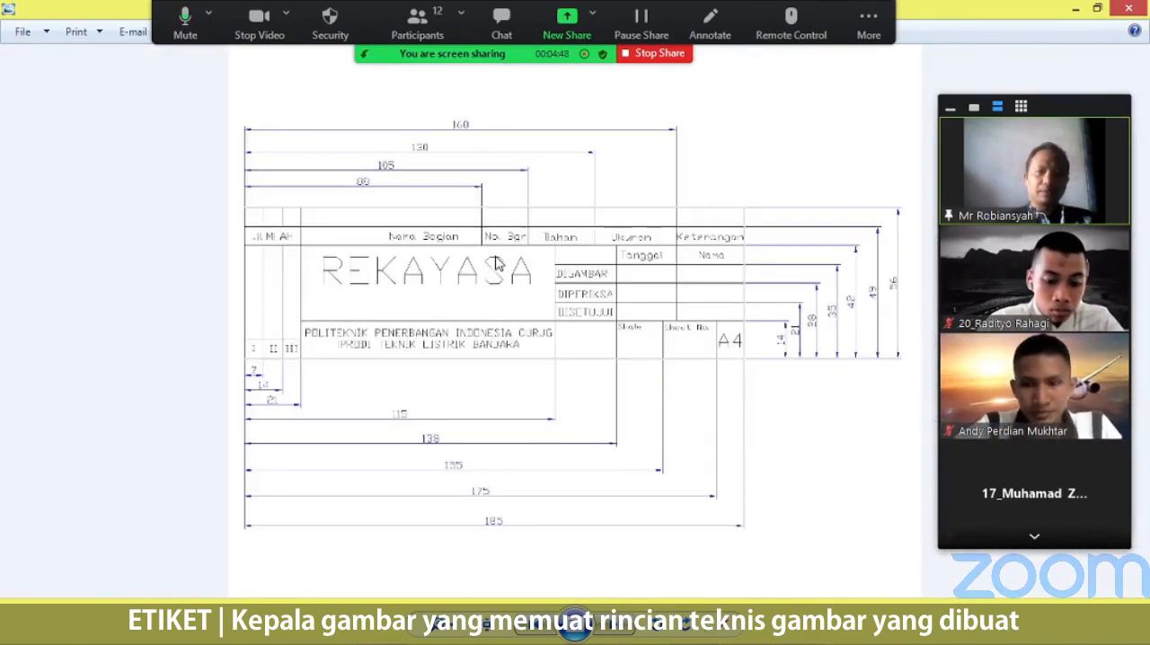
# Switch to 2 D Latihan.jpg and examine the dimensioned, hatched 2D views of the separated parts.
pyautogui.moveTo(687, 635)
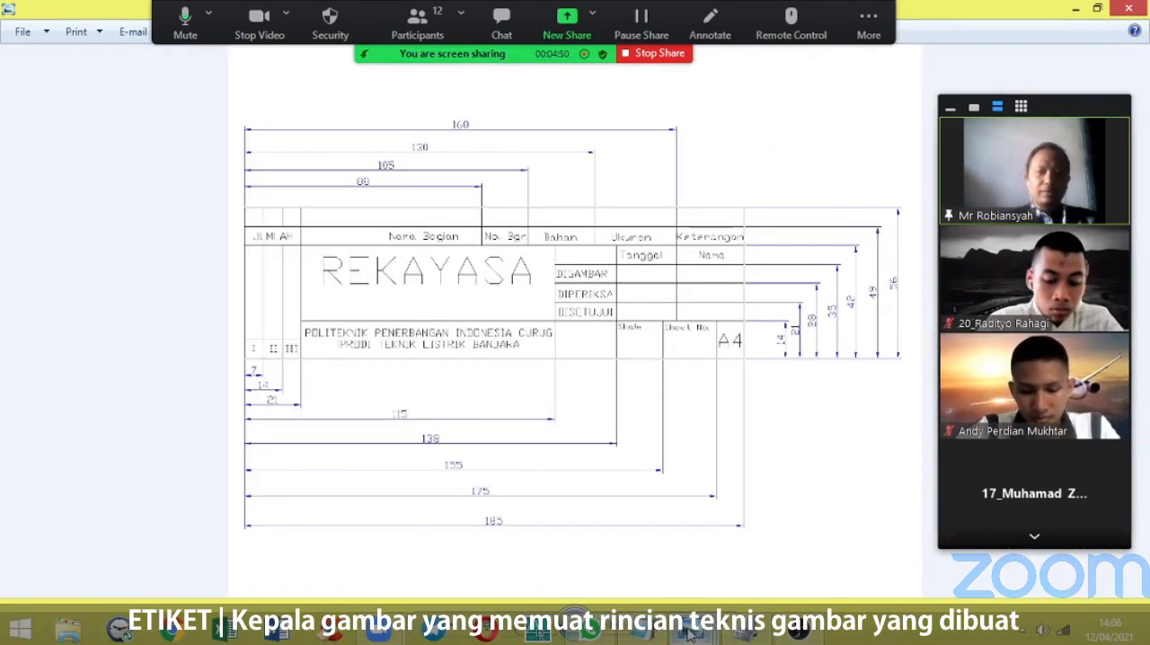
pyautogui.click(719, 564)
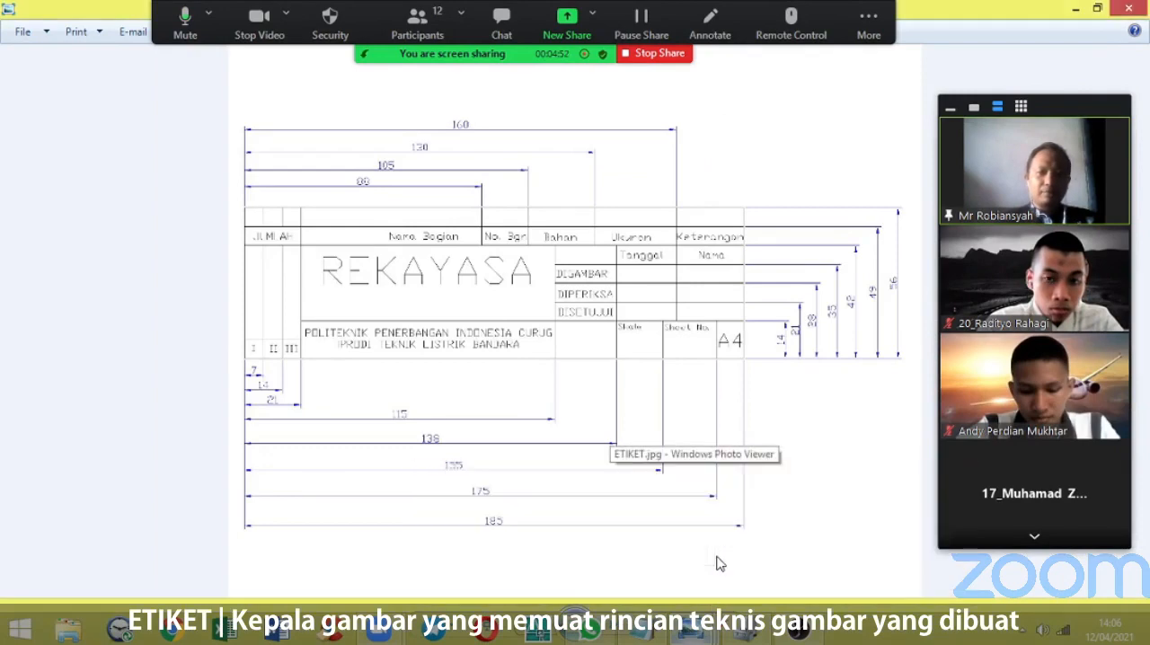
pyautogui.moveTo(692, 627)
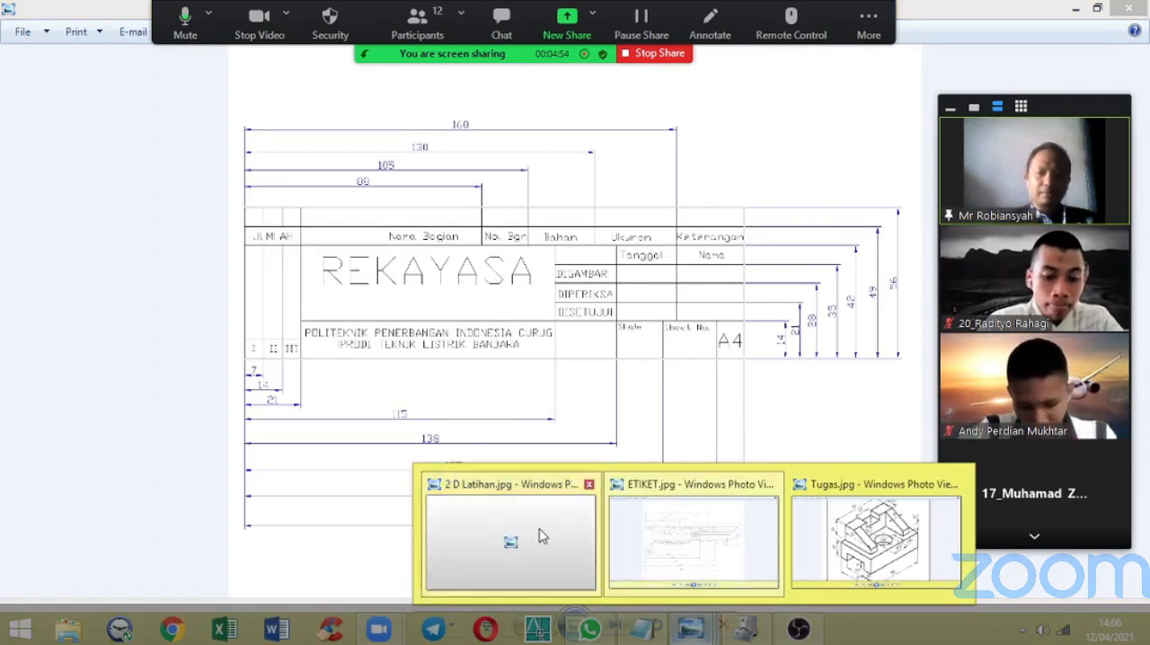
pyautogui.click(509, 539)
pyautogui.scroll(4, 604, 184)
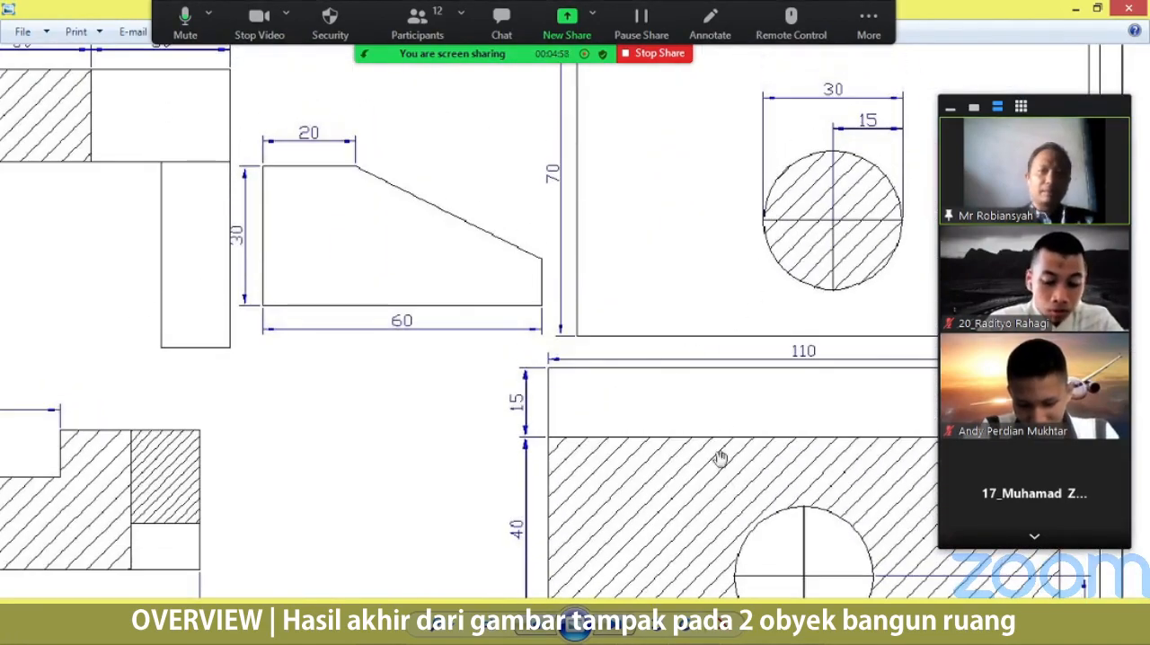
pyautogui.moveTo(498, 352); pyautogui.dragTo(695, 369)
pyautogui.moveTo(600, 251)
pyautogui.mouseDown()
pyautogui.moveTo(280, 224)
pyautogui.moveTo(213, 242)
pyautogui.mouseUp()
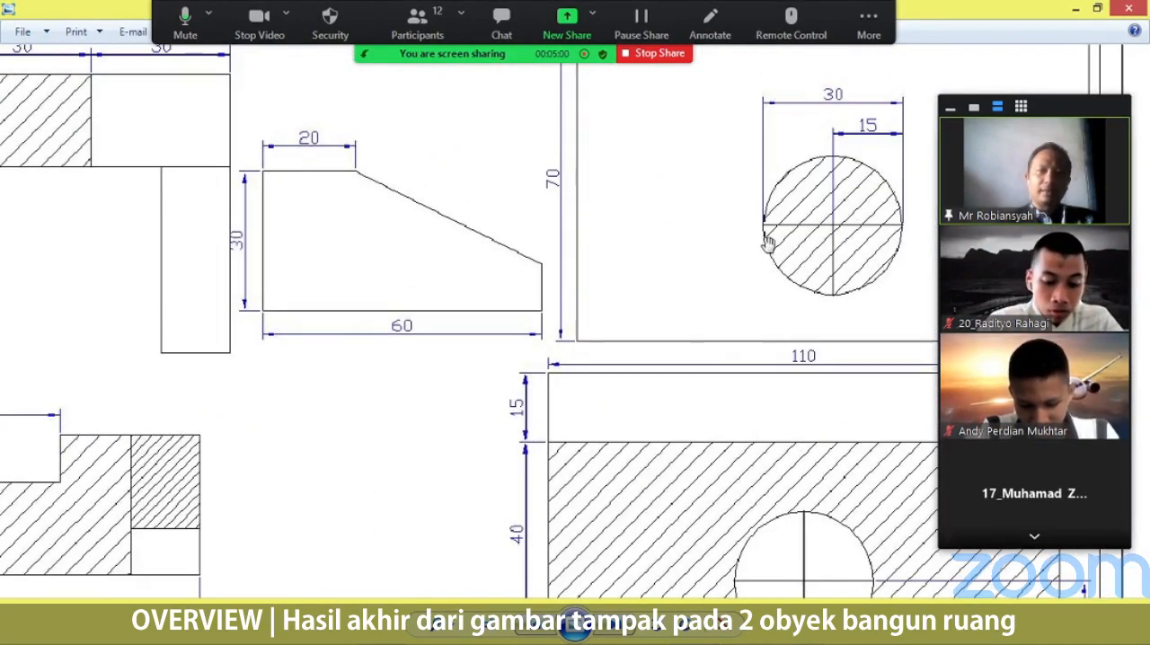
pyautogui.moveTo(605, 307); pyautogui.dragTo(884, 330)
pyautogui.moveTo(546, 252); pyautogui.dragTo(557, 159)
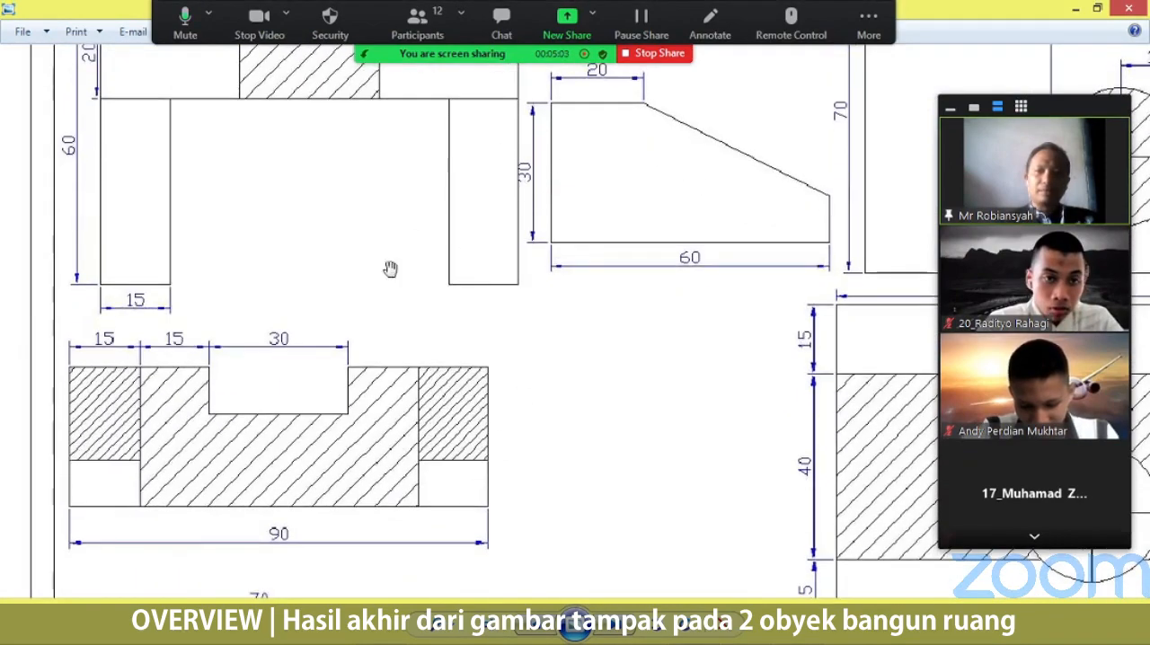
# Examine the lower 2D views, their hatched sections and dimensions, and the title block in 2 D Latihan.jpg.
pyautogui.scroll(-3, 377, 337)
pyautogui.moveTo(408, 468); pyautogui.dragTo(401, 320)
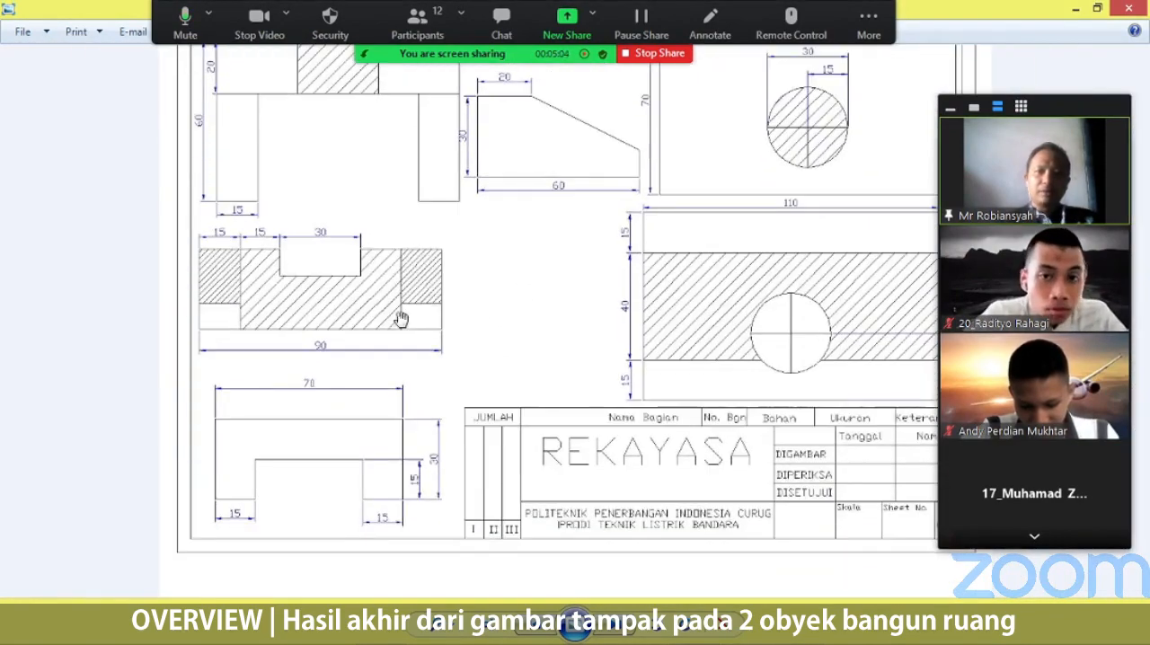
pyautogui.scroll(2, 672, 313)
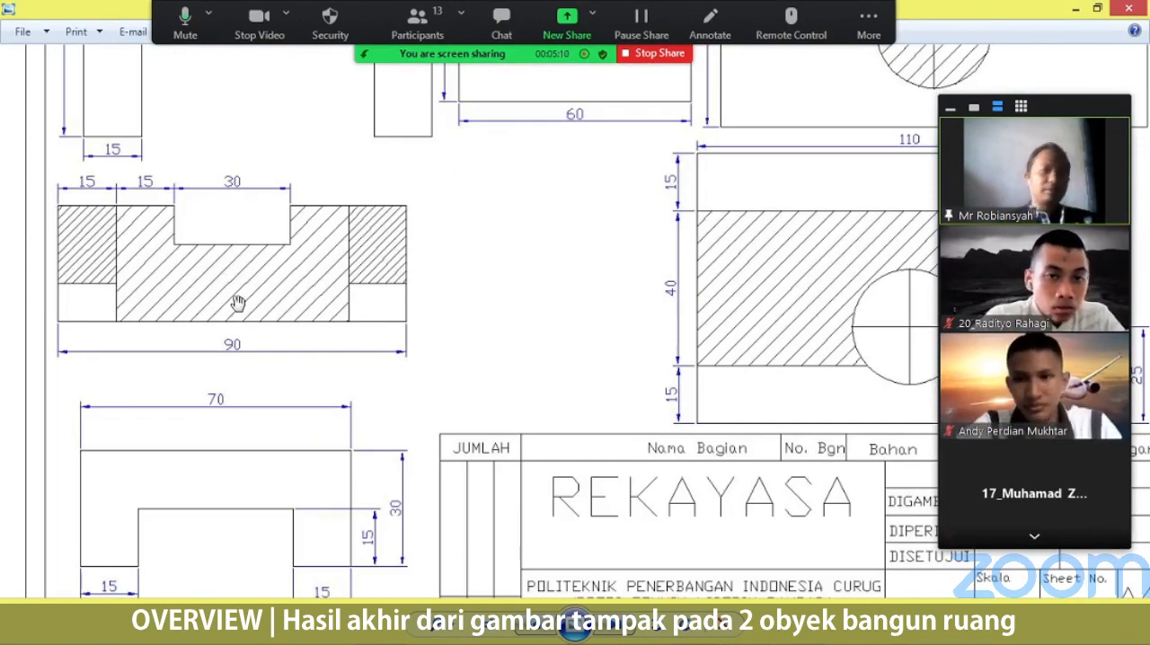
pyautogui.moveTo(233, 395); pyautogui.dragTo(222, 239)
pyautogui.scroll(-3, 627, 322)
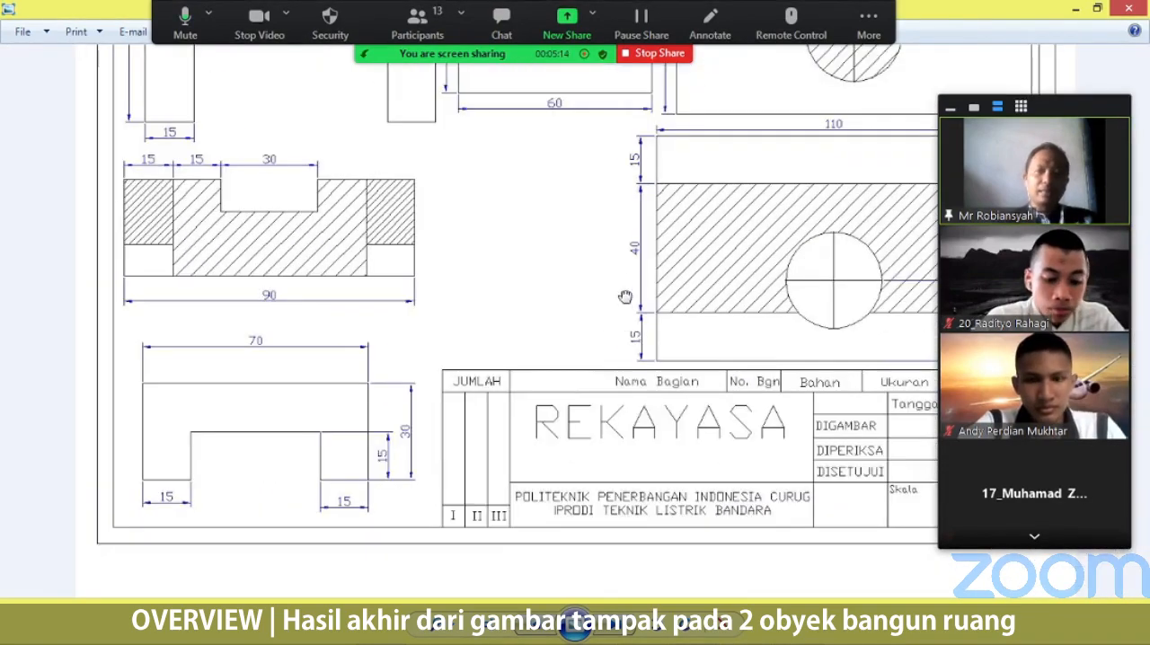
pyautogui.scroll(3, 621, 324)
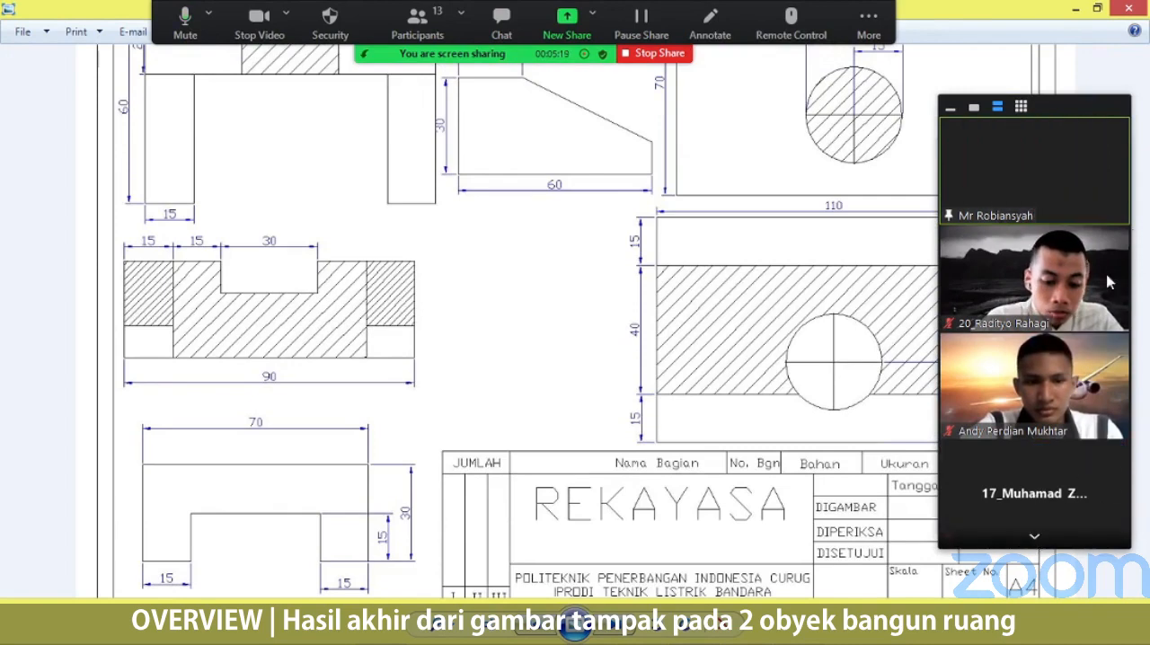
pyautogui.click(1037, 539)
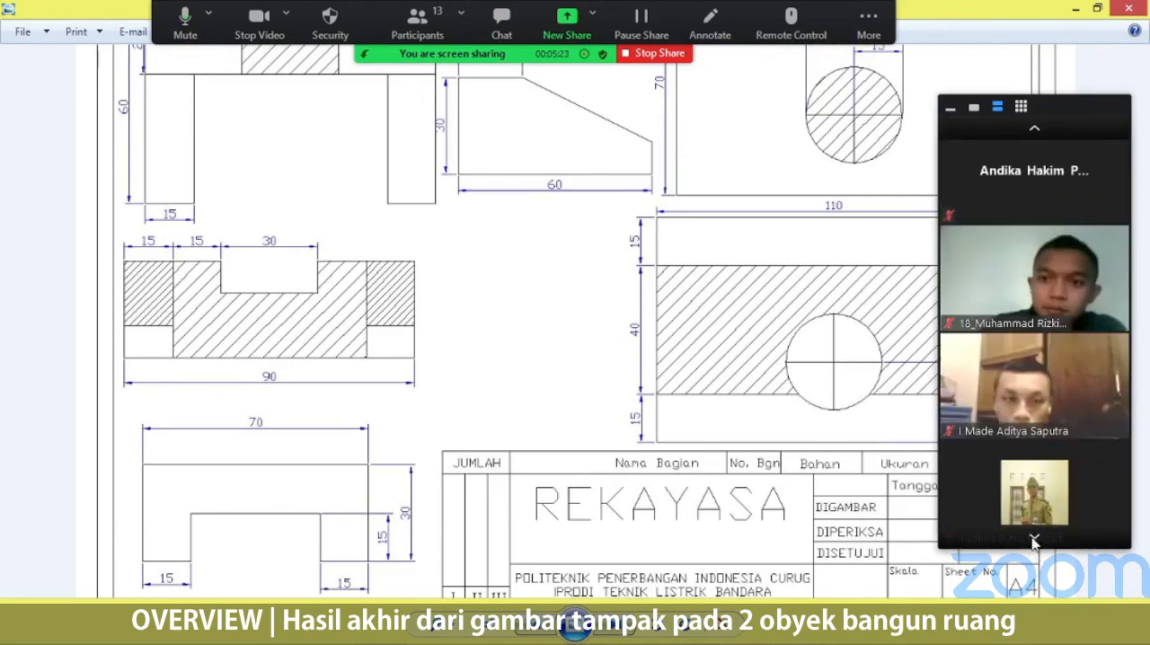
pyautogui.click(1036, 130)
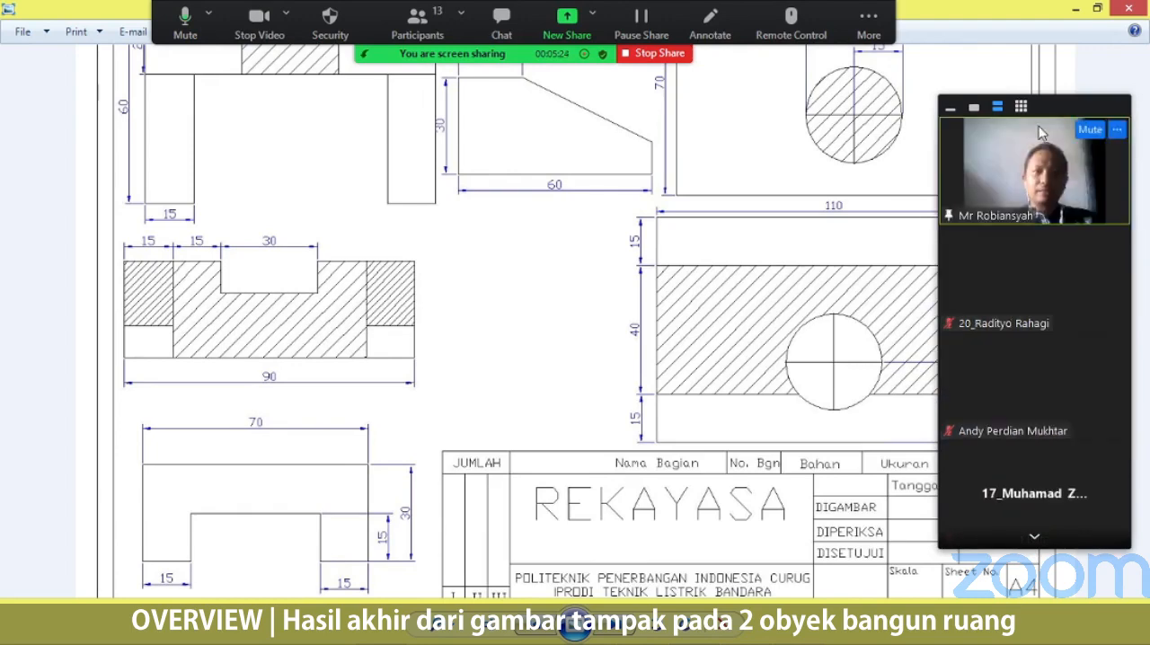
# Launch AutoCAD 2006 and minimize the photo viewer showing the 2D practice drawing.
pyautogui.moveTo(589, 642)
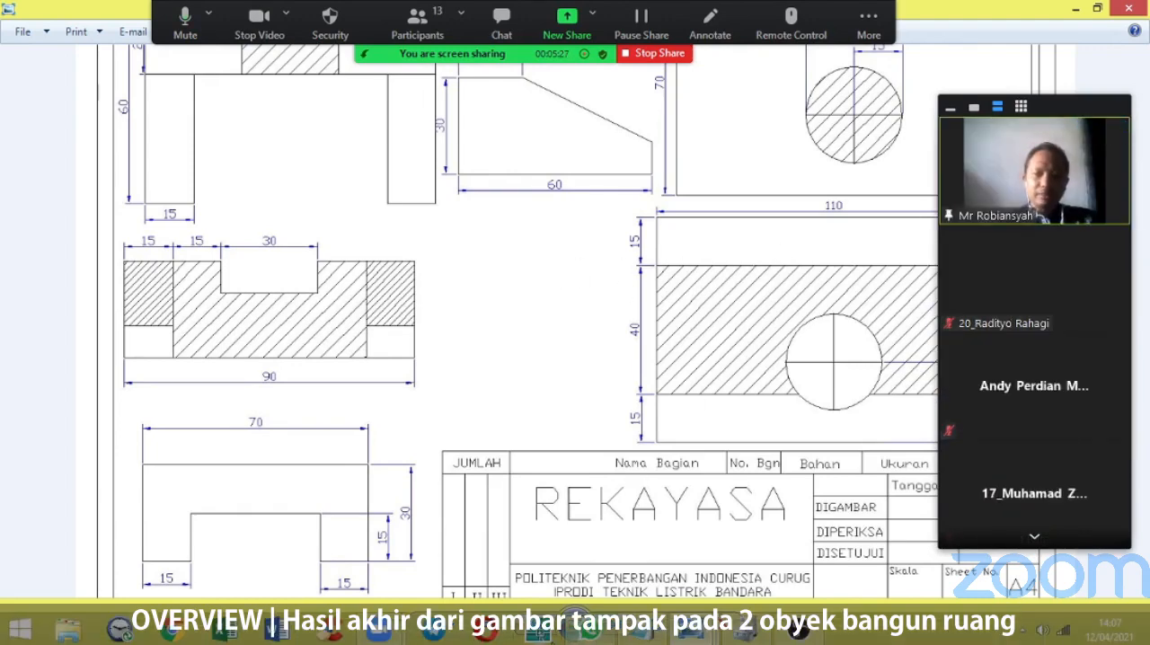
pyautogui.click(542, 637)
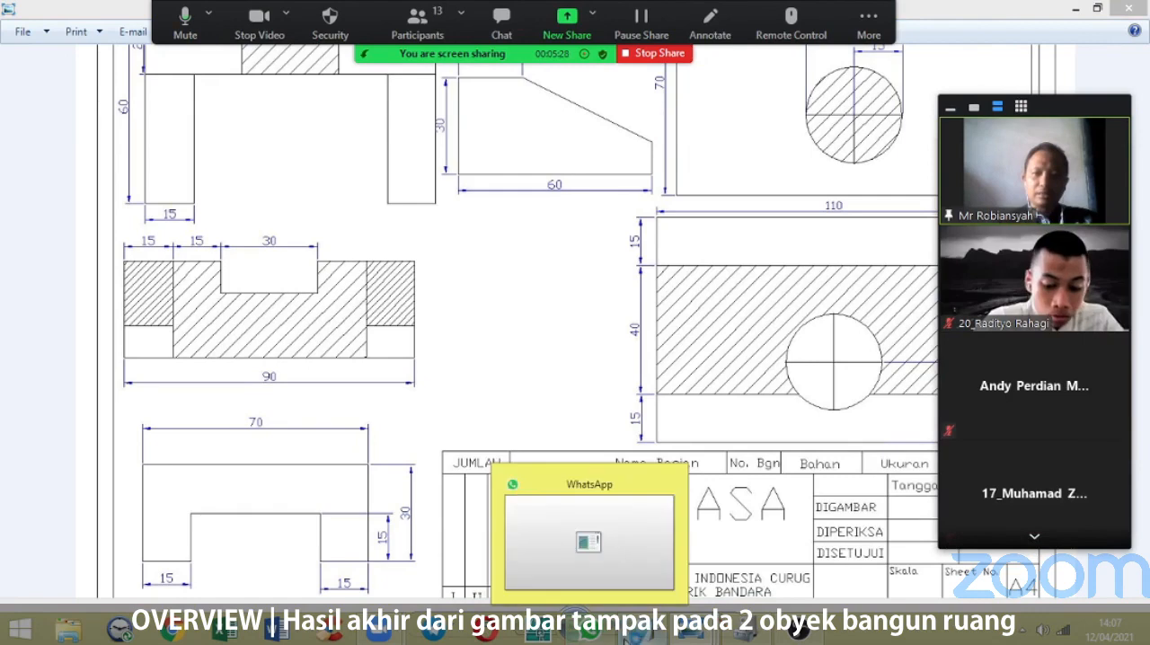
pyautogui.rightClick(542, 631)
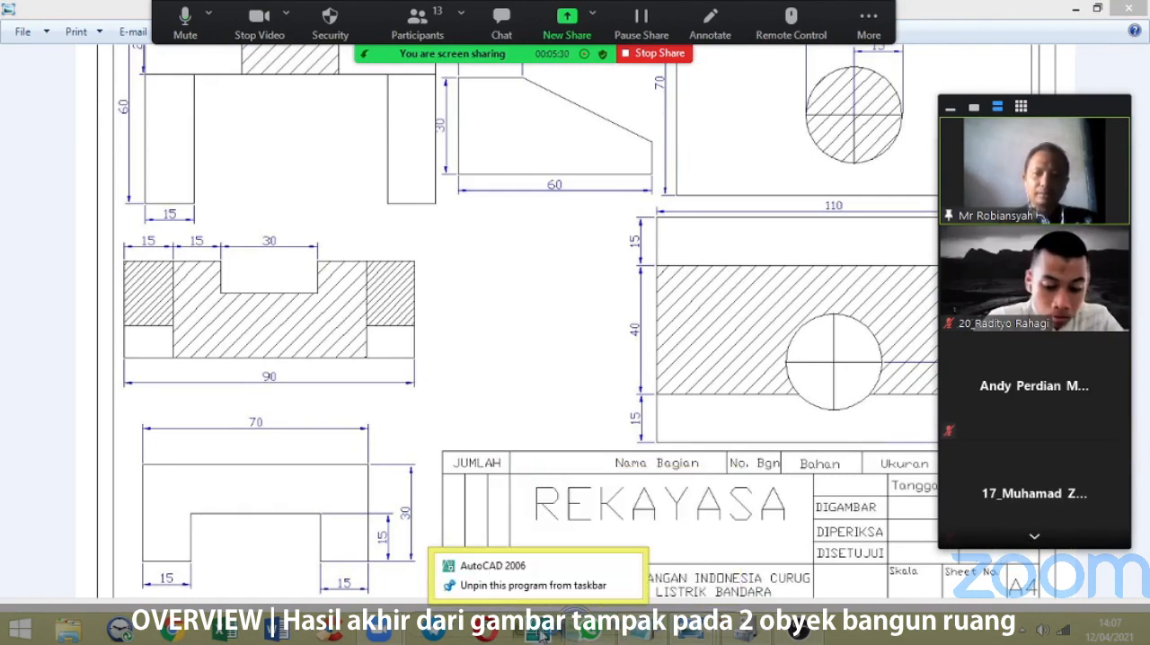
pyautogui.rightClick(521, 567)
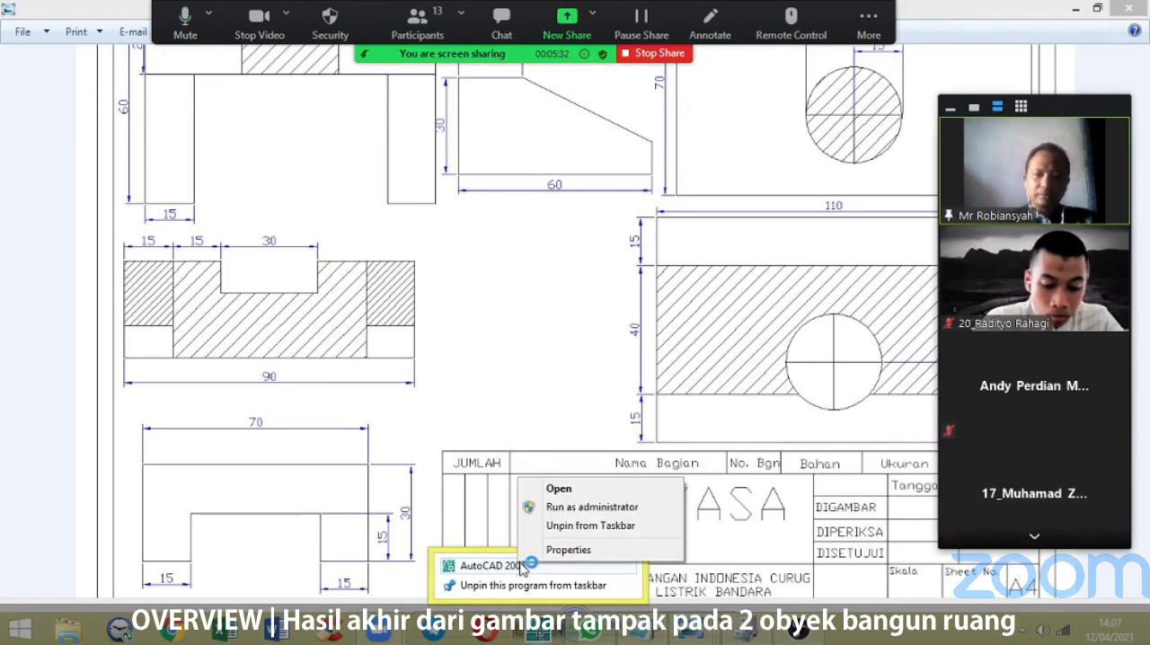
pyautogui.click(628, 511)
pyautogui.click(768, 472)
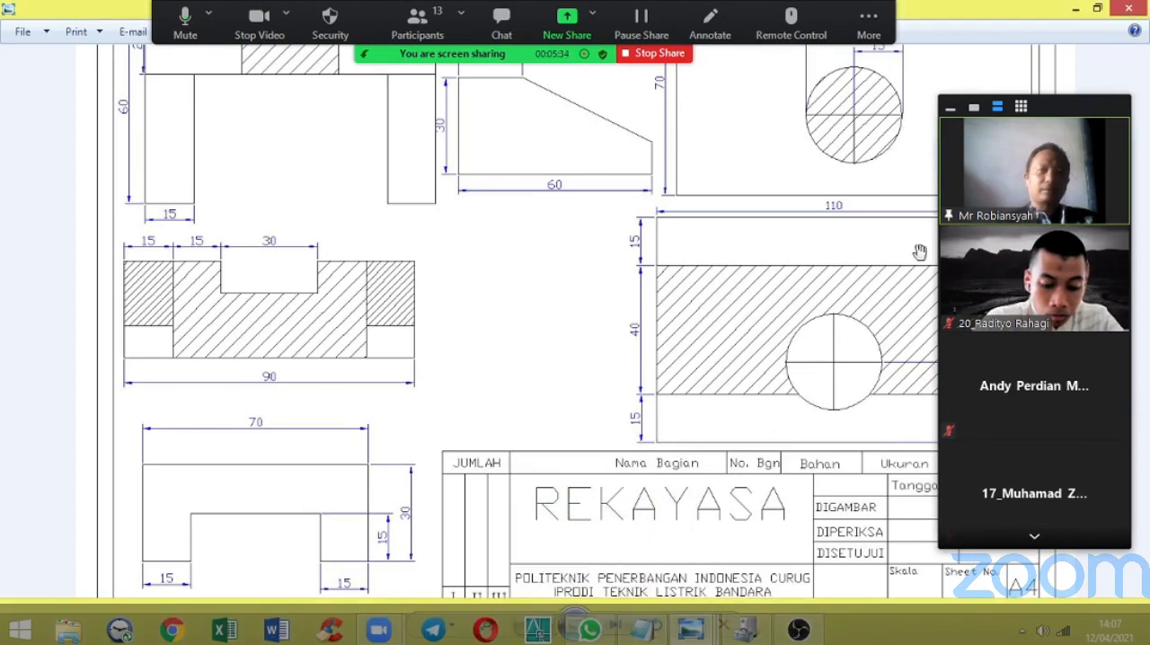
pyautogui.click(1076, 10)
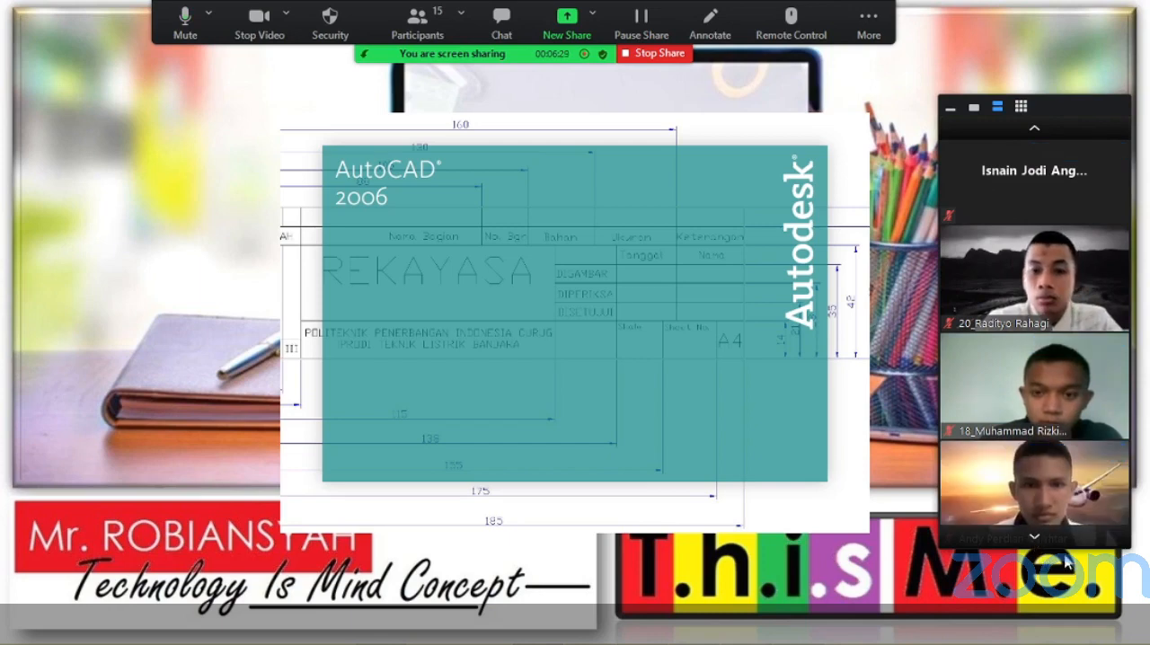
pyautogui.moveTo(1044, 476)
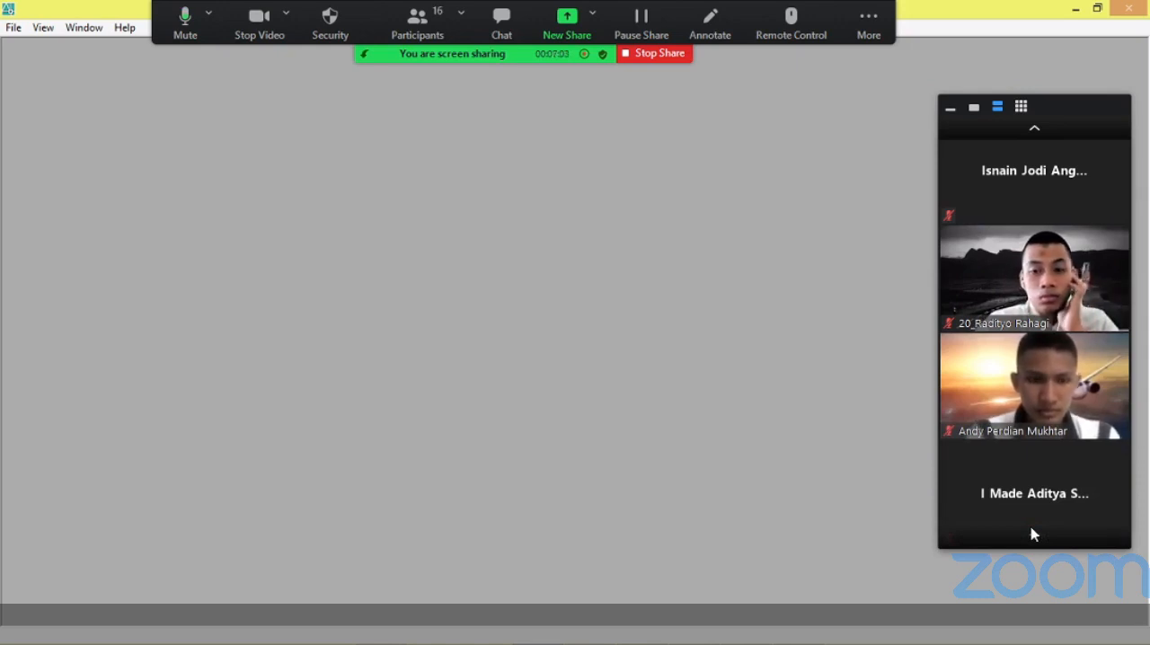
pyautogui.click(1036, 128)
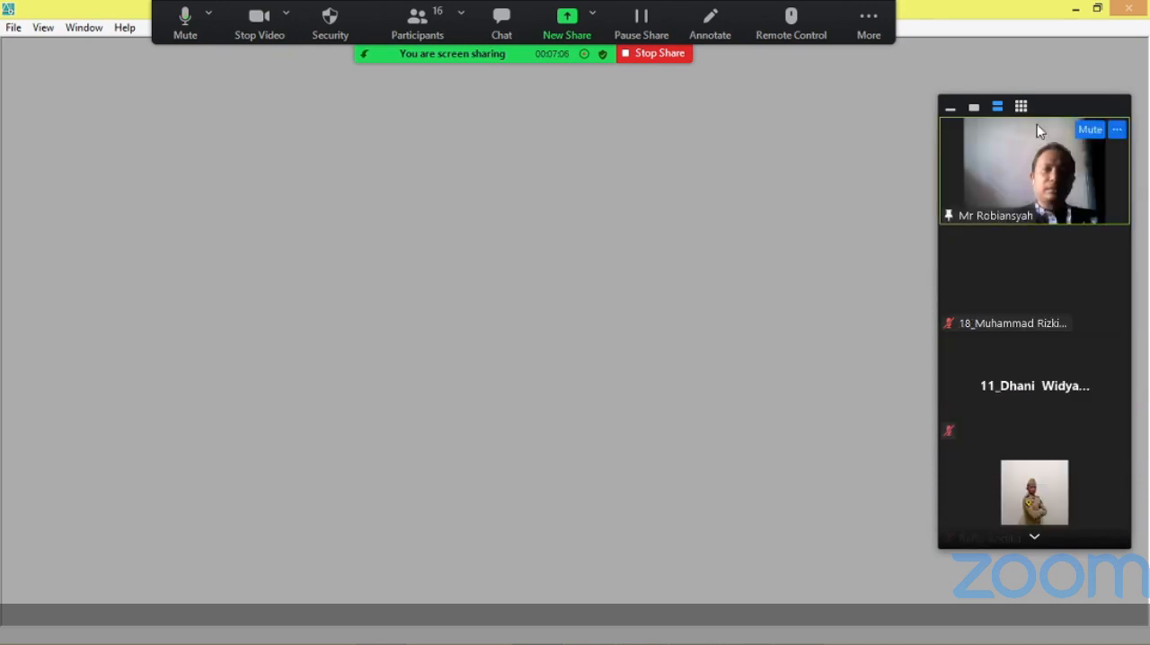
pyautogui.click(1034, 537)
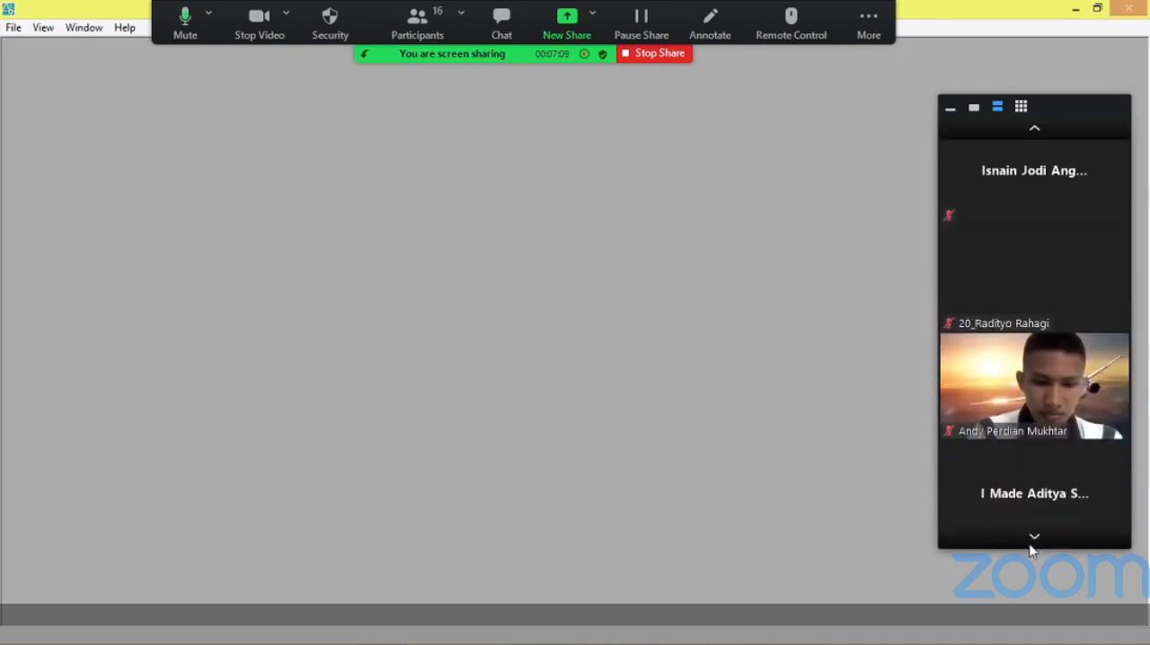
pyautogui.click(1035, 132)
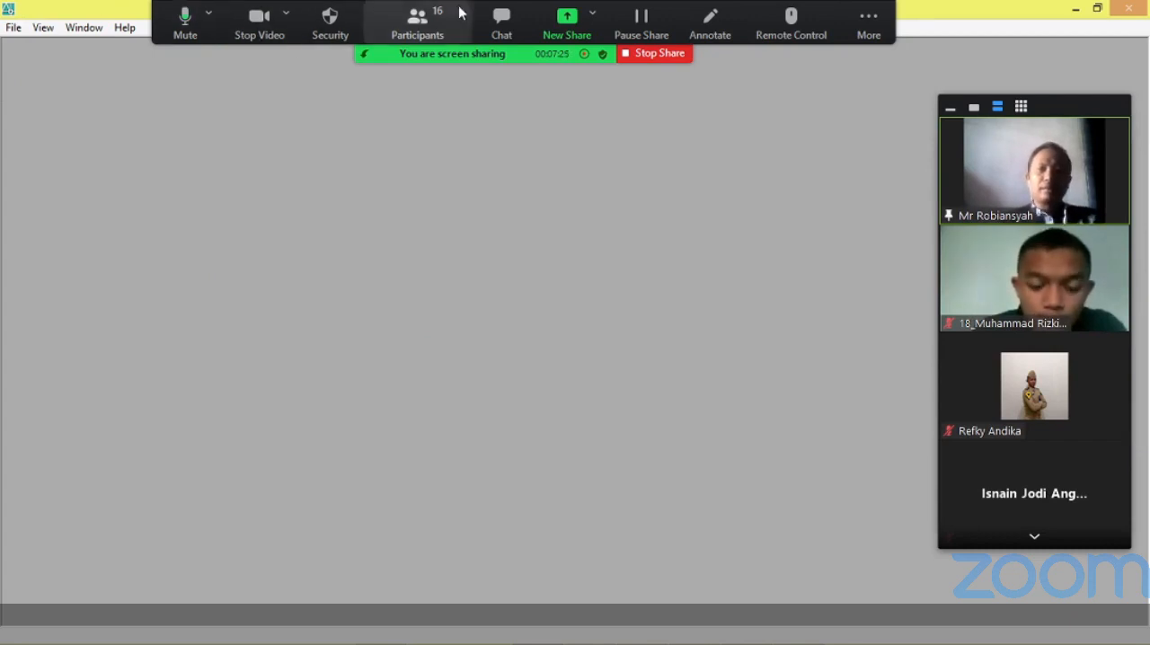
# Stop the screen share and switch the Zoom meeting to gallery view to show all participants.
pyautogui.click(652, 54)
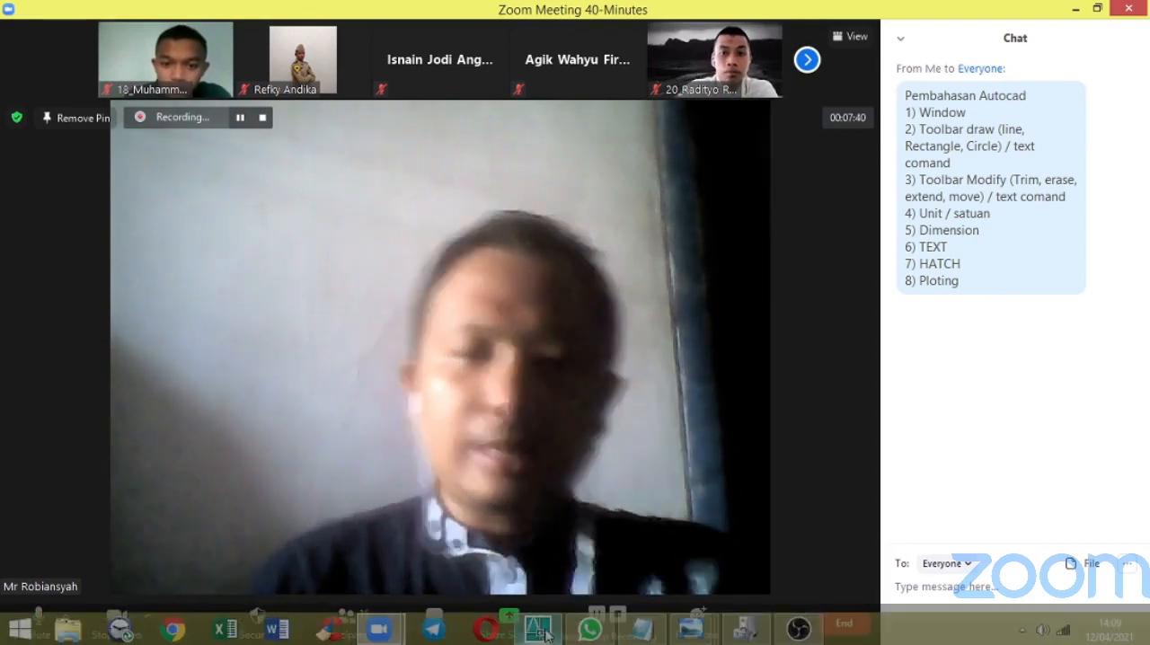
pyautogui.click(541, 631)
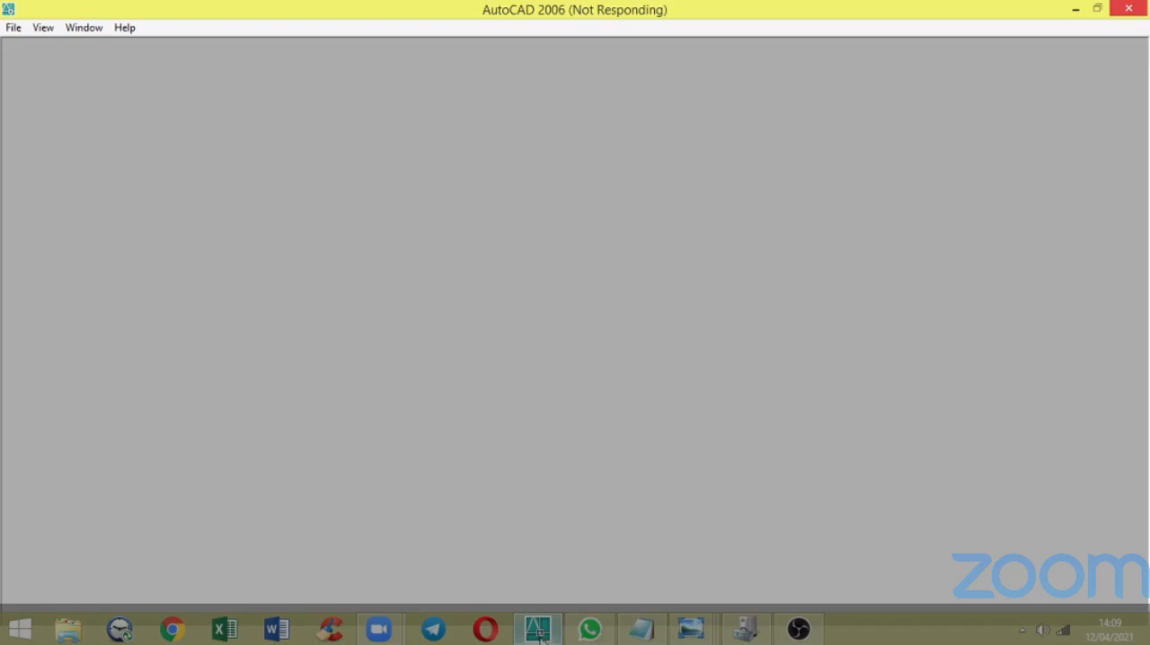
pyautogui.click(540, 633)
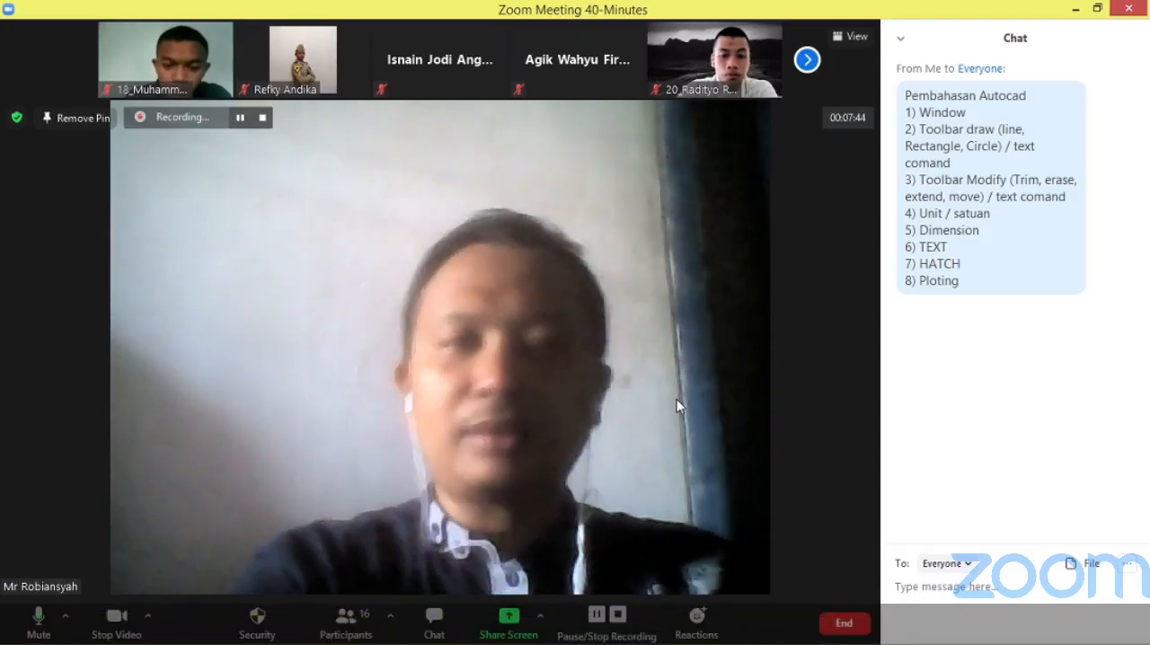
pyautogui.click(856, 38)
pyautogui.click(791, 87)
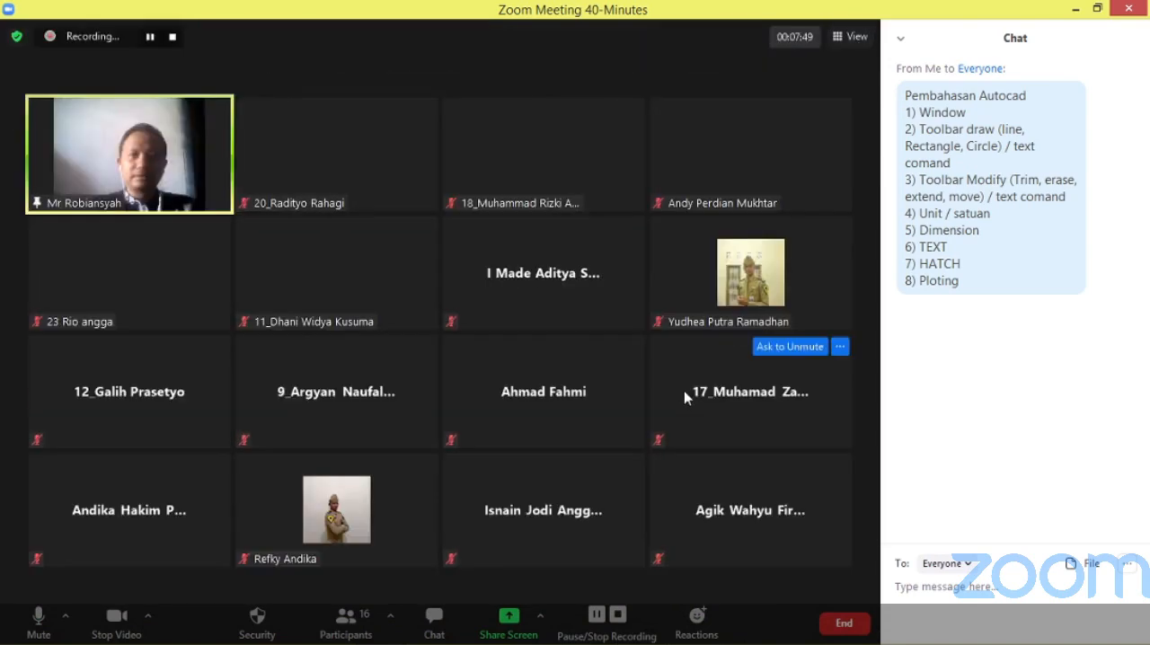
pyautogui.click(902, 40)
pyautogui.press('Escape')
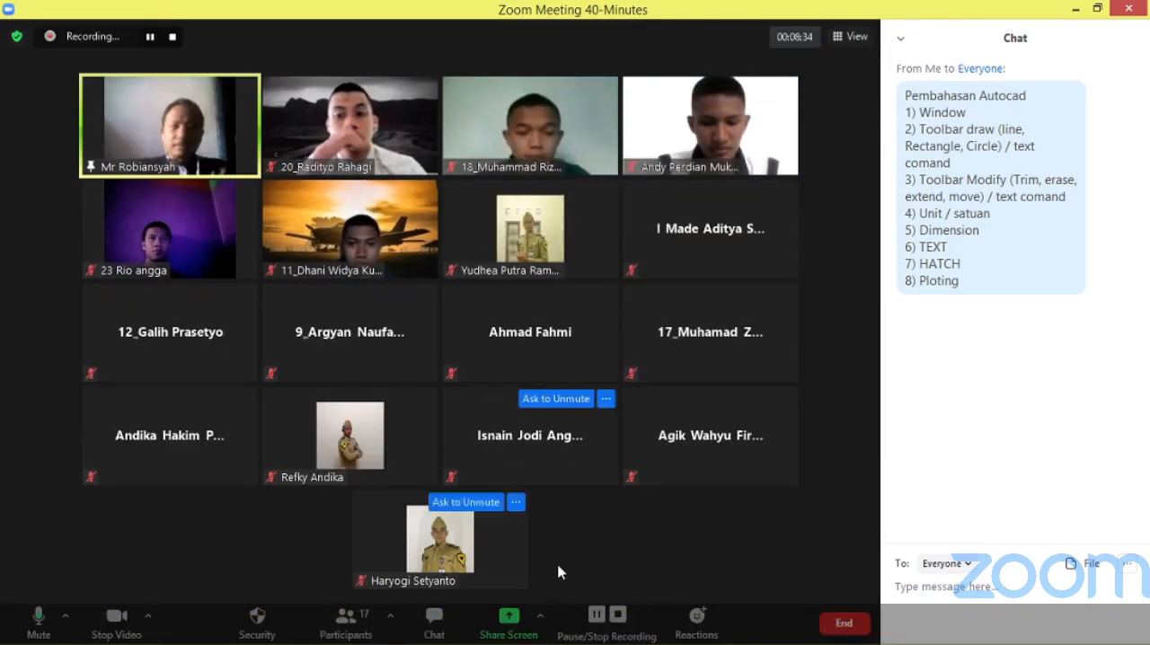
# Share the entire screen in the Zoom meeting.
pyautogui.click(507, 620)
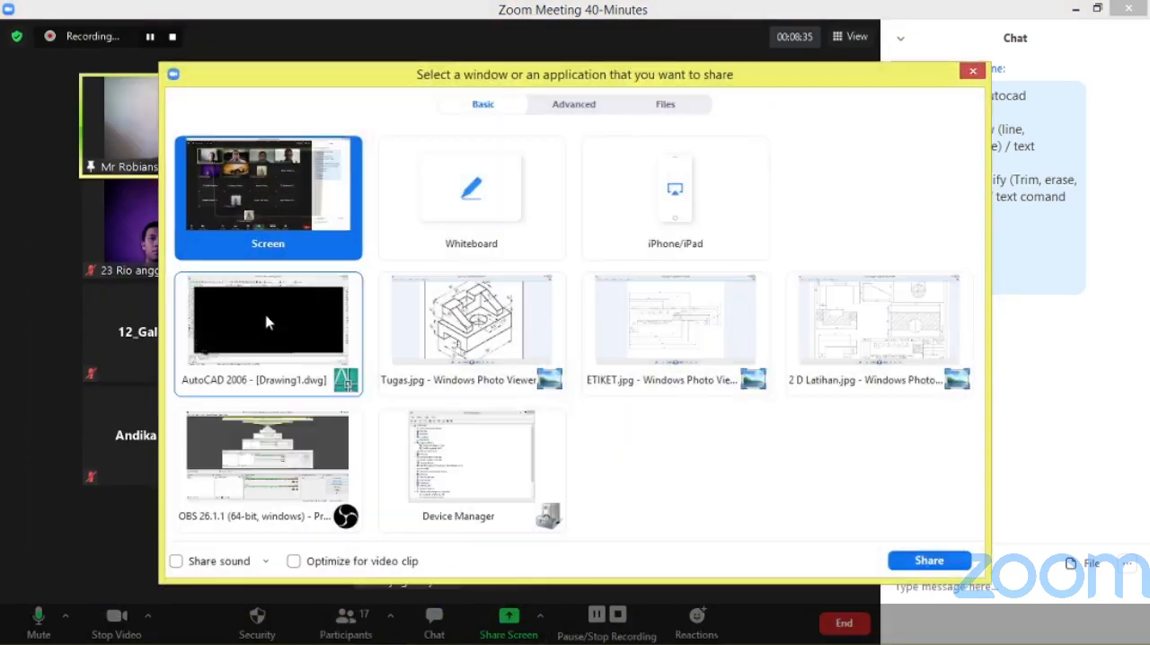
pyautogui.click(940, 561)
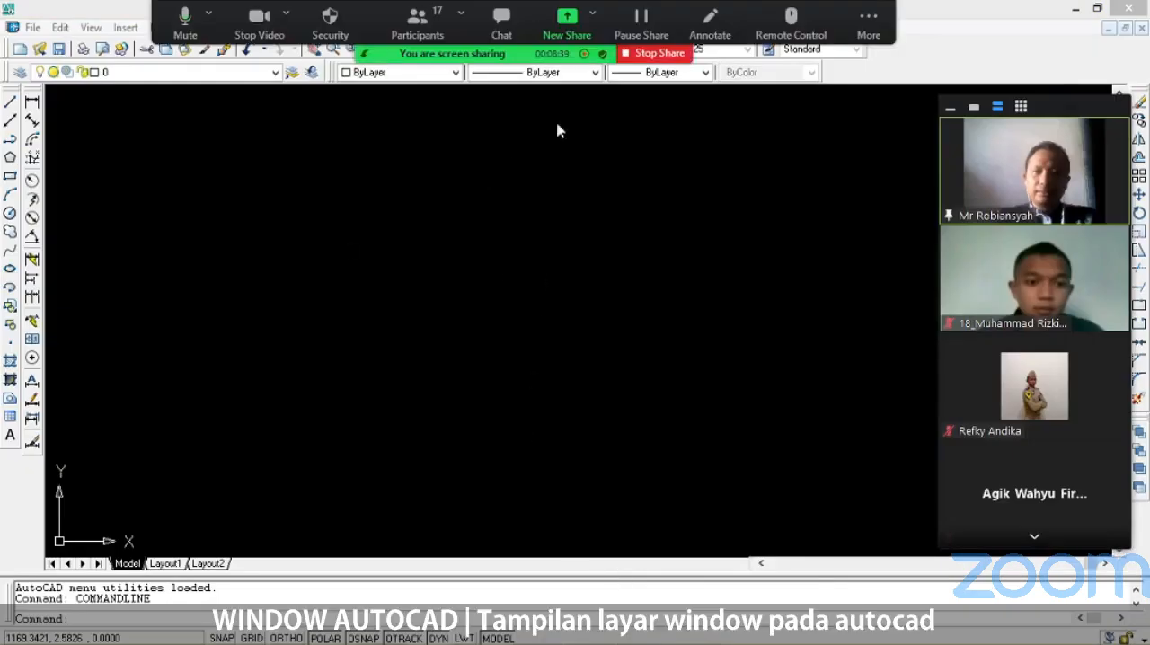
# Hide Zoom's floating meeting controls and move the video panel so it clears AutoCAD's vertical scroll bar.
pyautogui.click(877, 9)
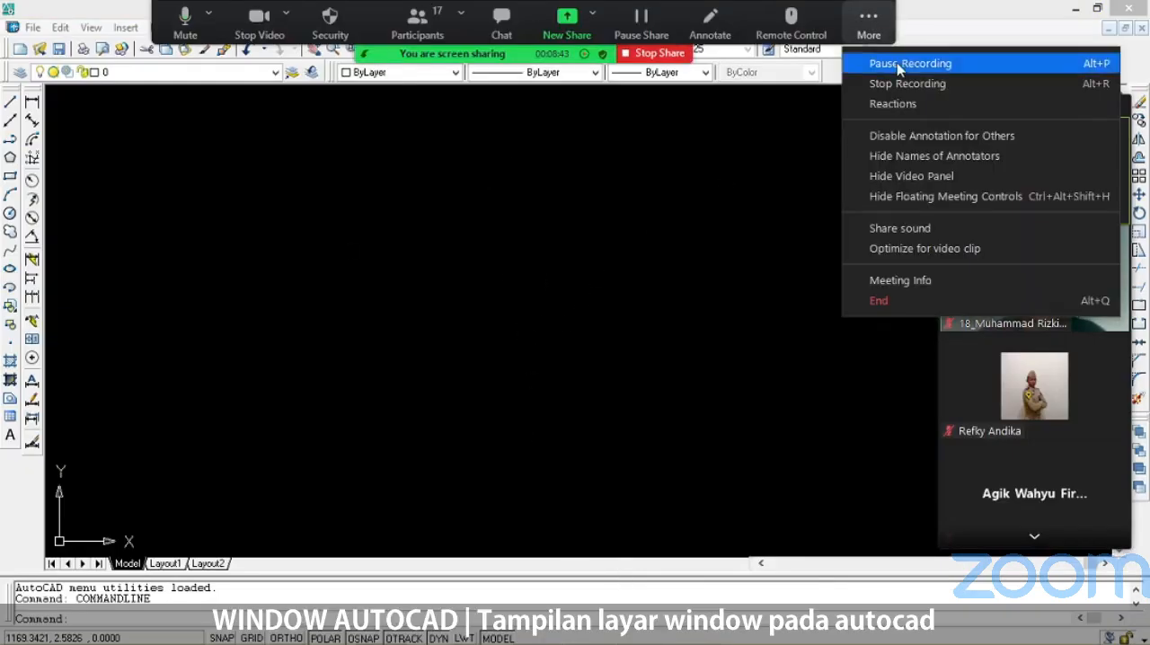
pyautogui.click(946, 196)
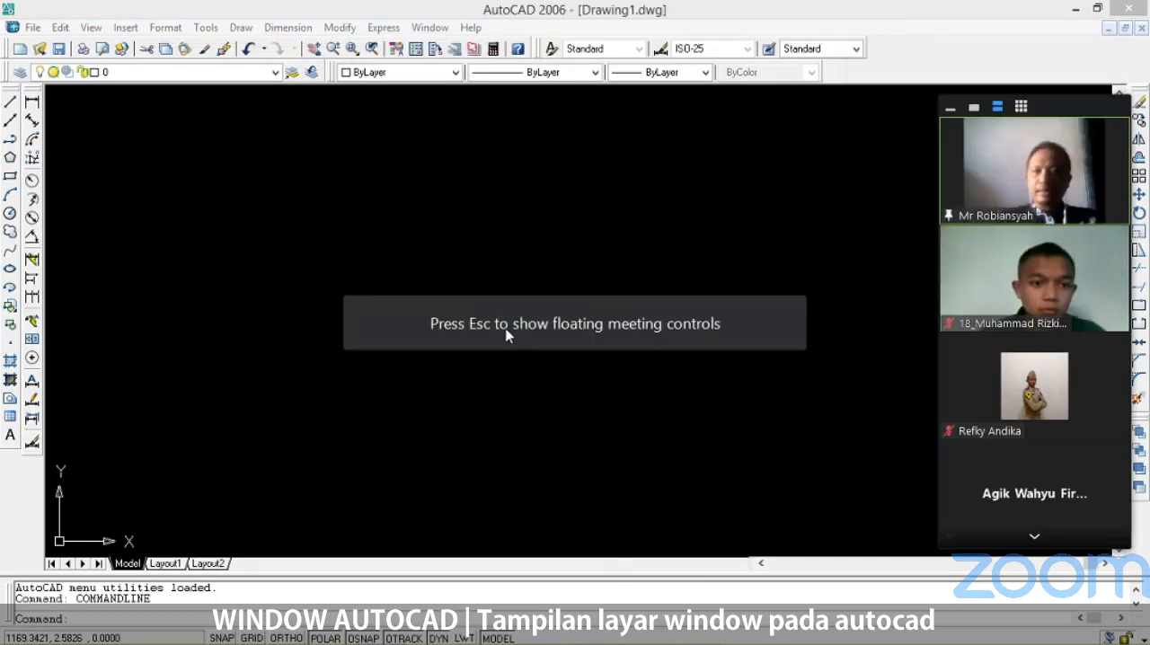
pyautogui.click(251, 7)
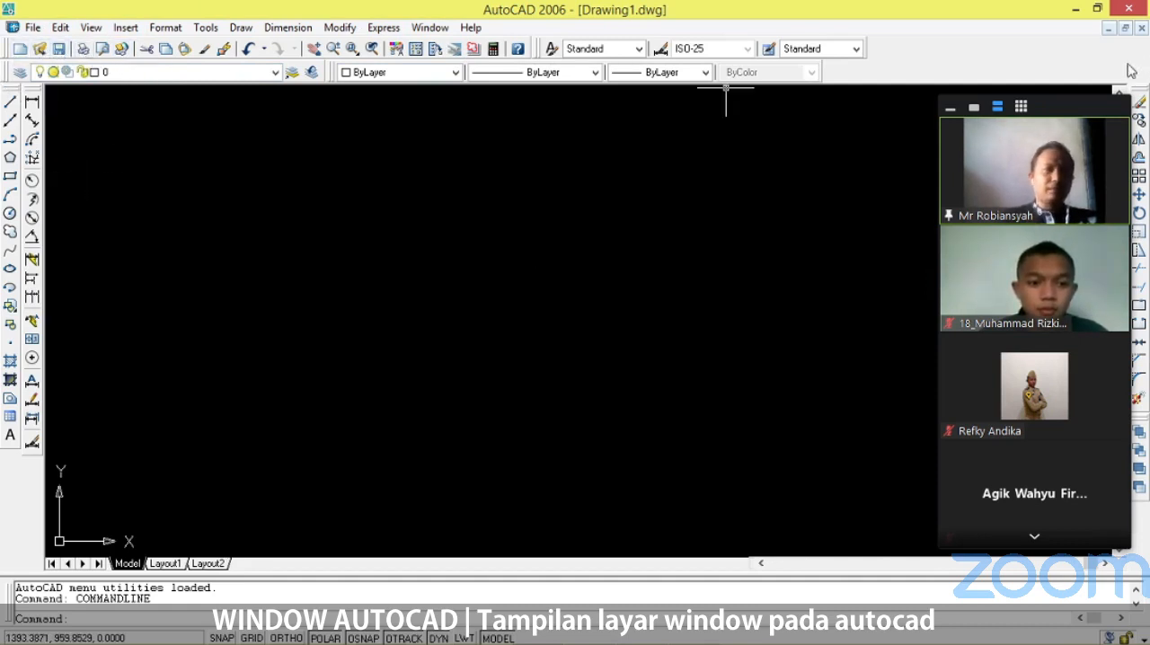
pyautogui.moveTo(1075, 103); pyautogui.dragTo(1055, 95)
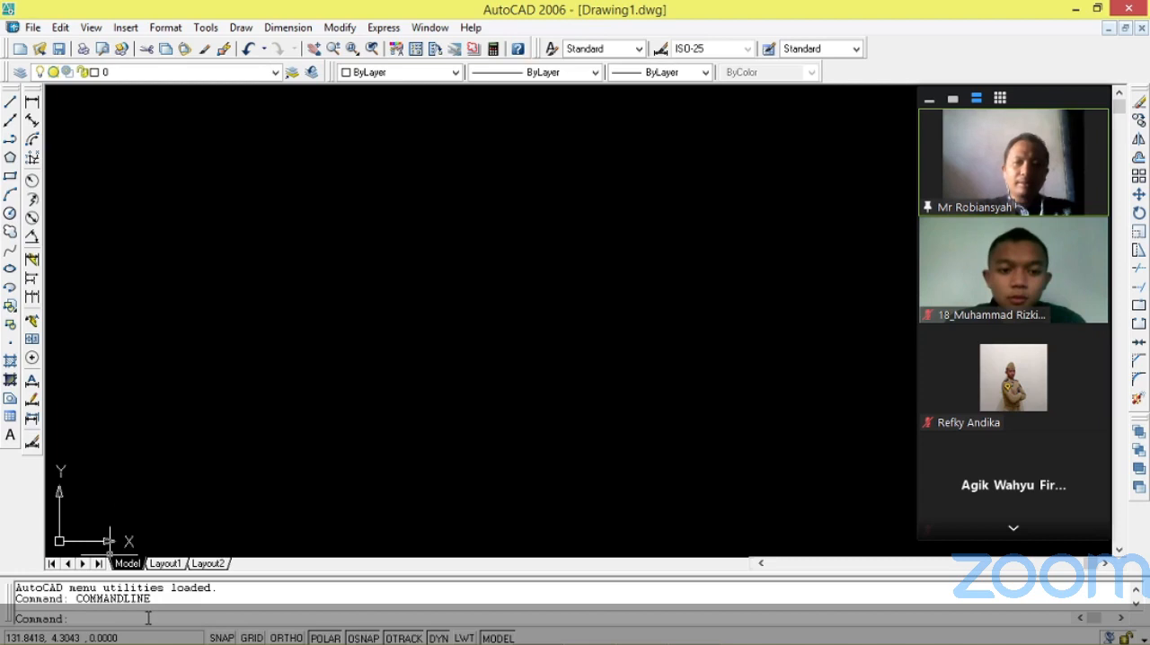
# Run the units command and accept Decimal length with 0.0000 precision, Decimal Degrees angles and Millimeters as the insertion scale.
pyautogui.write('units')
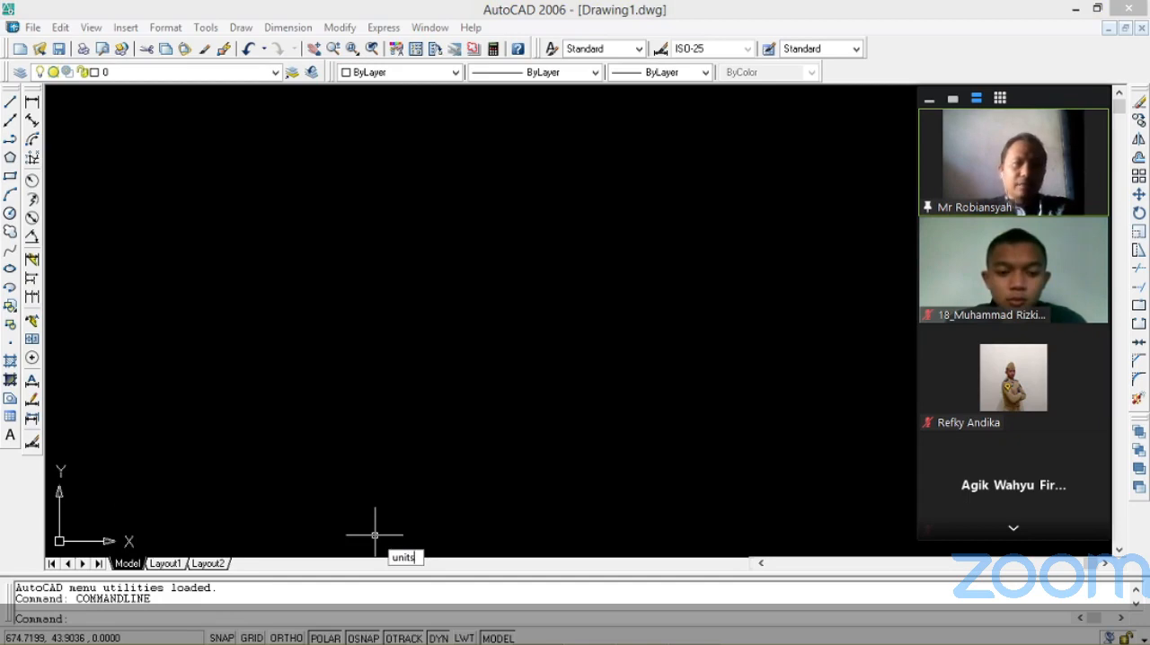
pyautogui.press('Return')
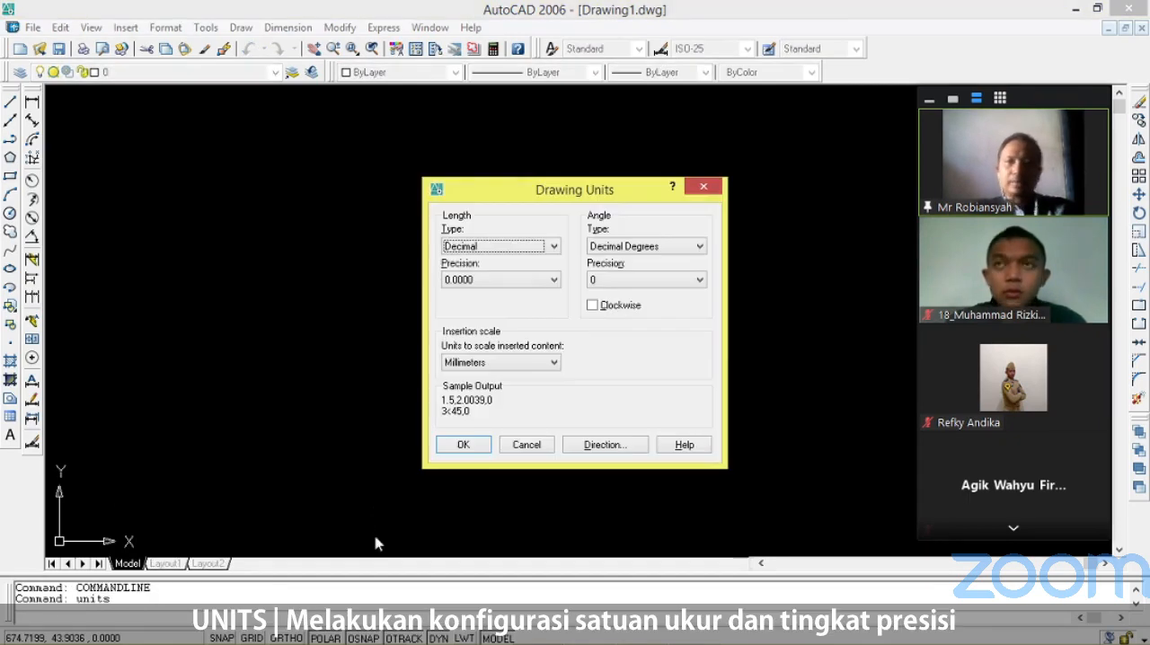
pyautogui.moveTo(604, 189); pyautogui.dragTo(514, 145)
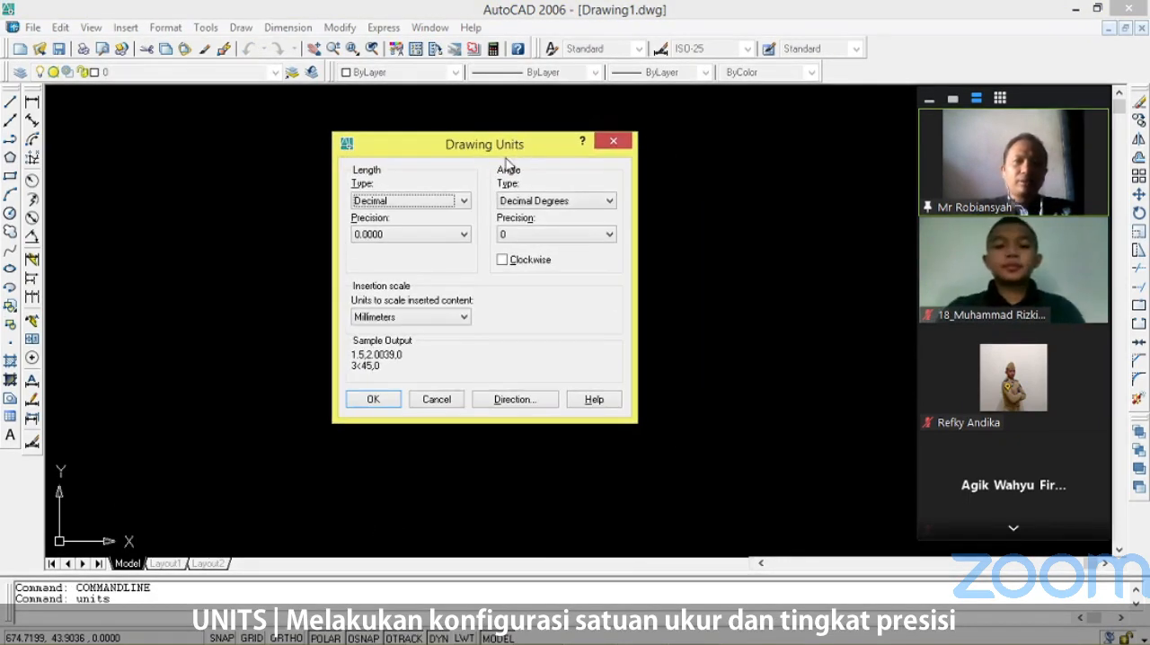
pyautogui.click(465, 235)
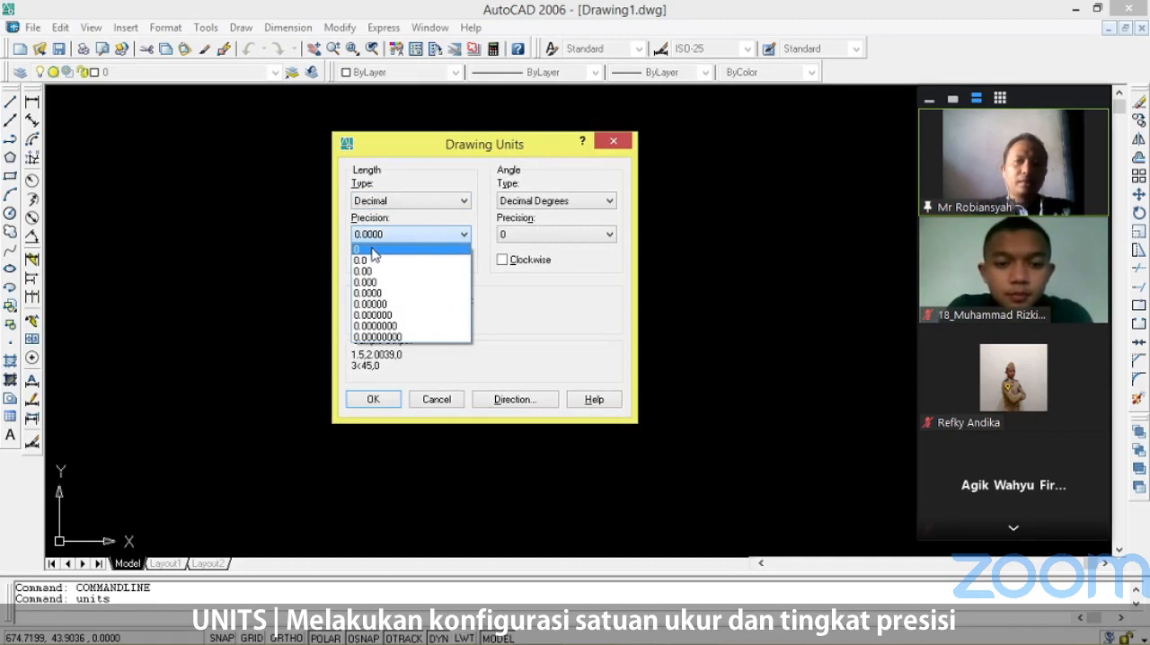
pyautogui.click(412, 224)
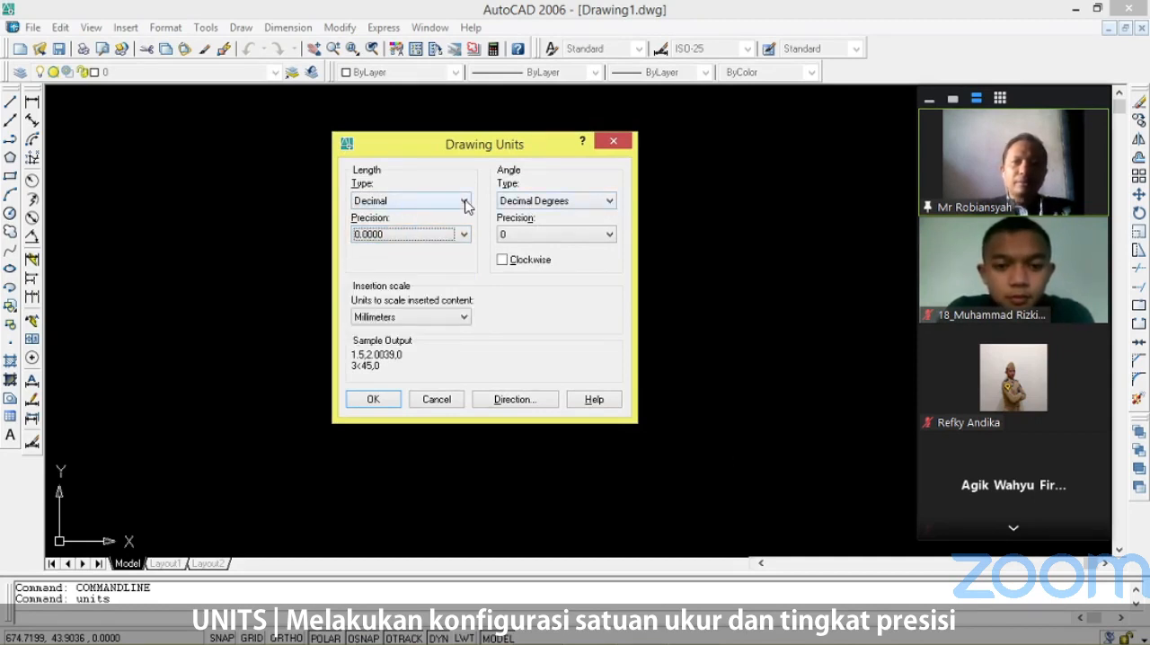
pyautogui.click(457, 320)
pyautogui.click(457, 320)
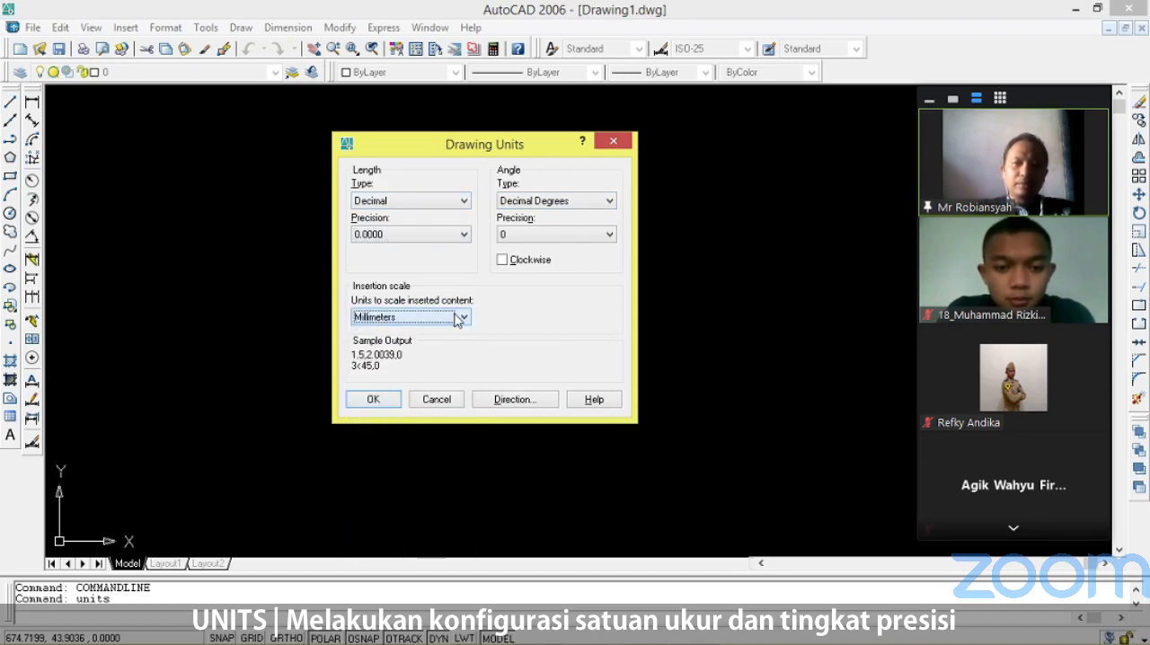
pyautogui.click(458, 318)
pyautogui.click(457, 318)
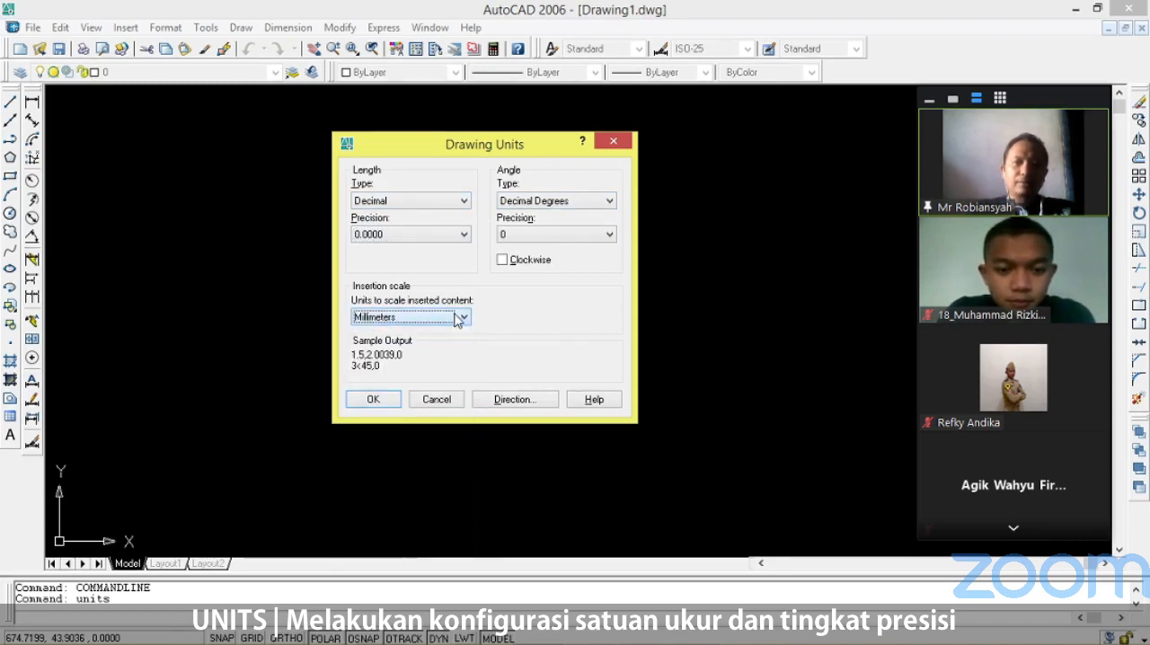
pyautogui.click(375, 405)
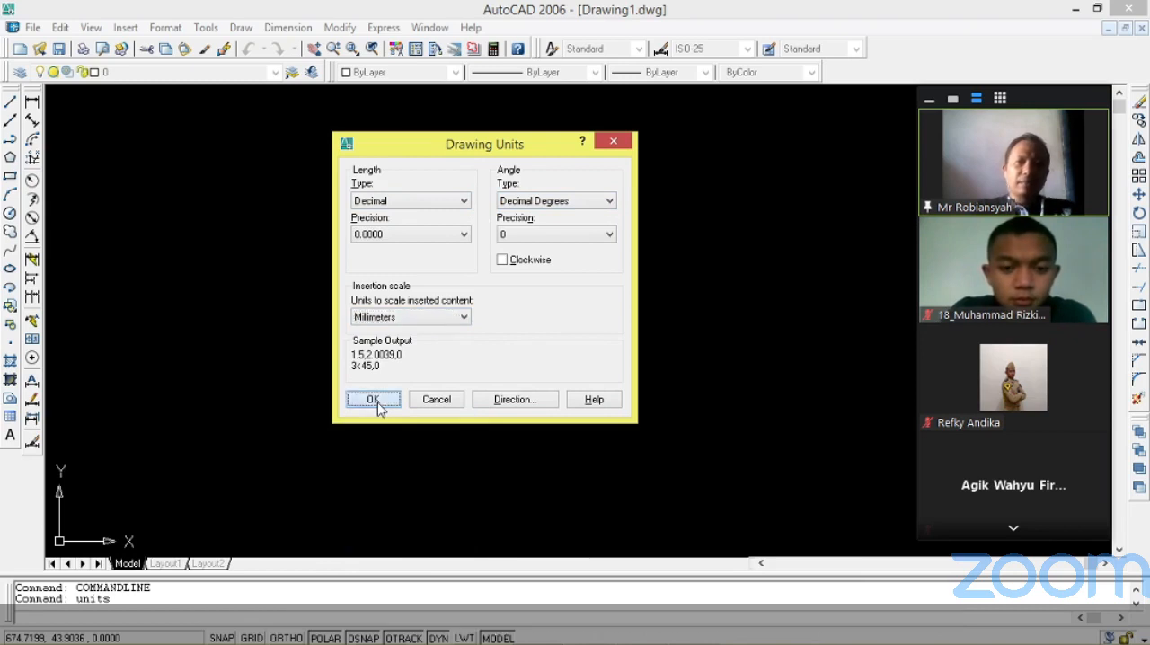
# Reopen the drawing units settings to review the length, angle and insertion scale options, and close them without changes.
pyautogui.click(34, 28)
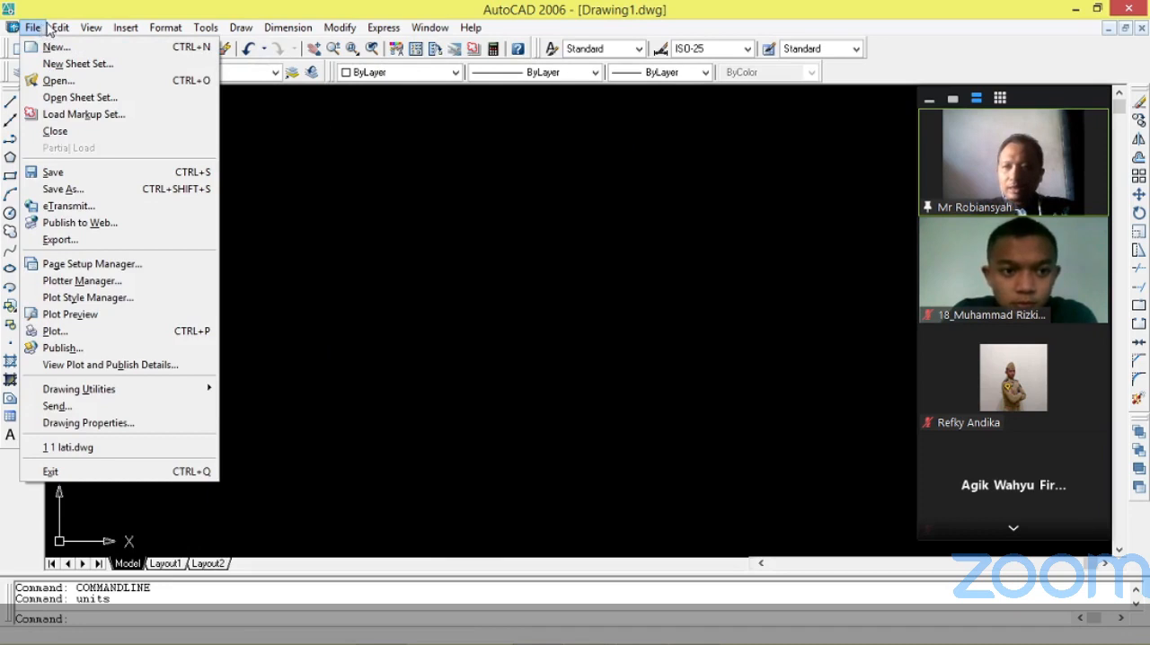
pyautogui.moveTo(53, 29)
pyautogui.moveTo(167, 27)
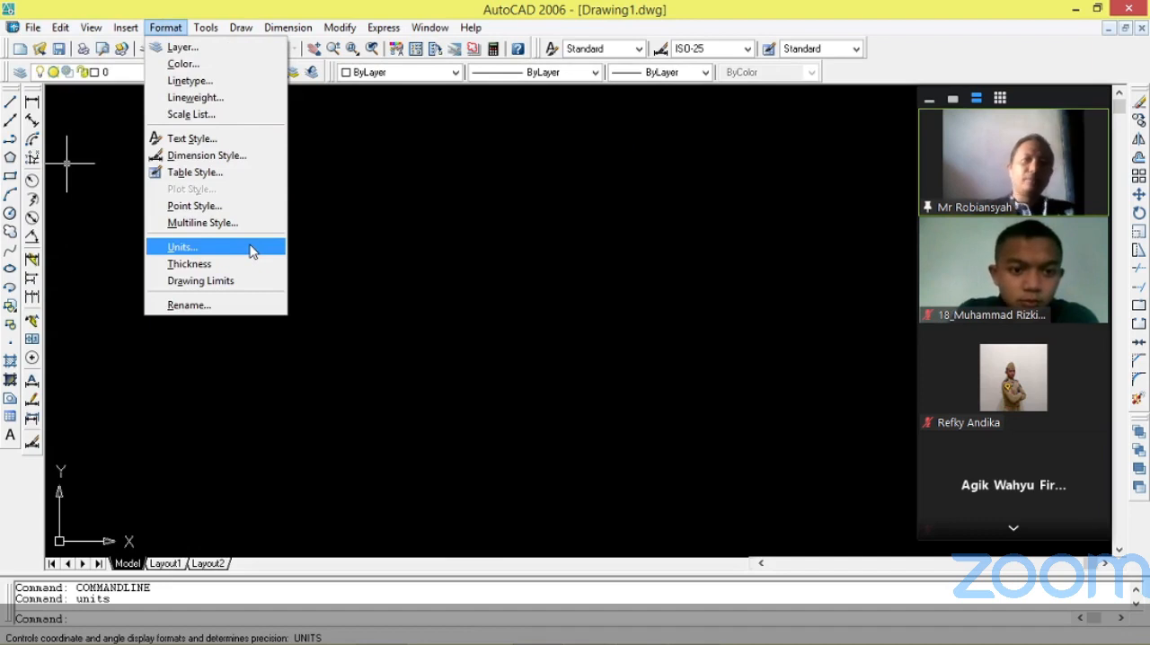
pyautogui.click(252, 252)
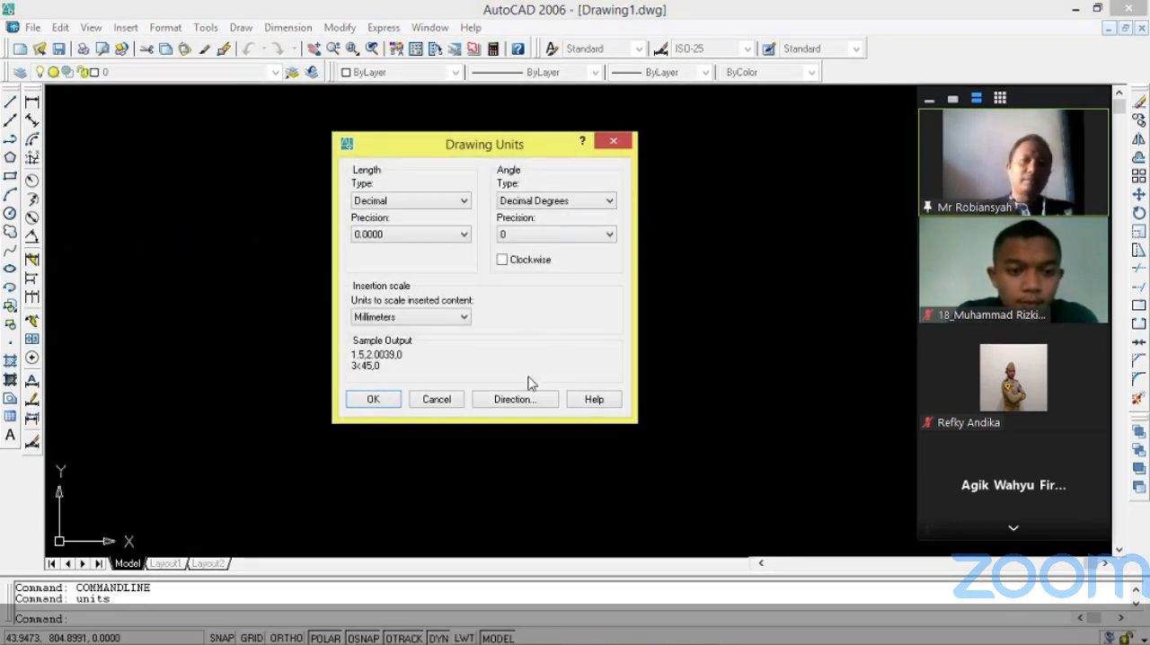
pyautogui.click(437, 400)
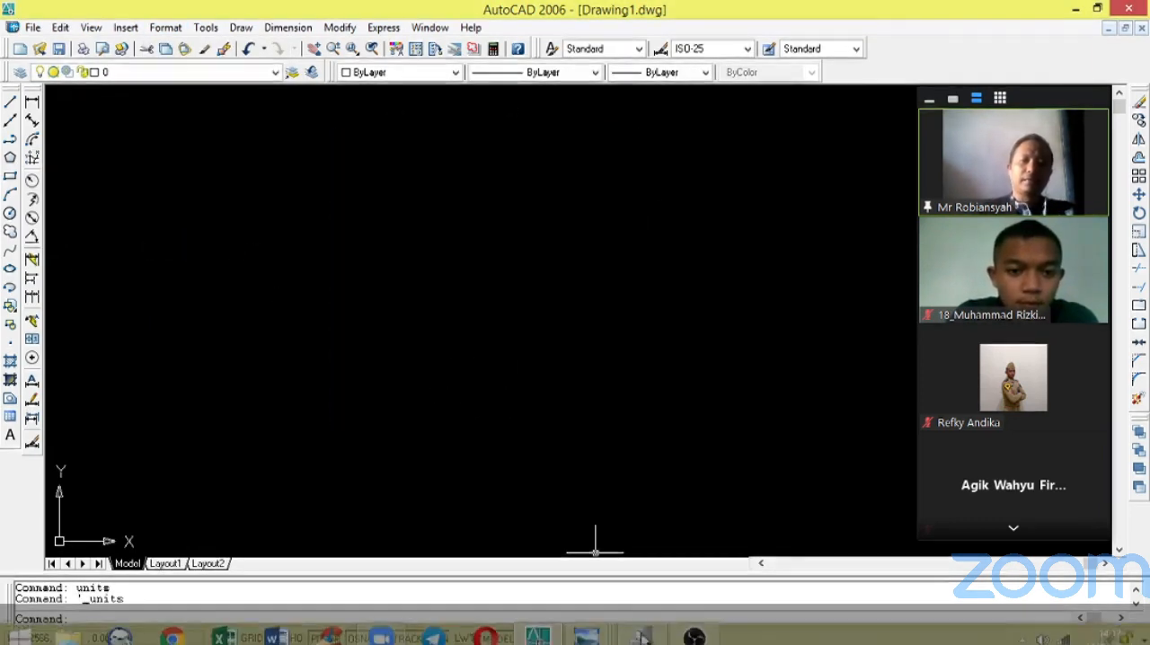
# Open the existing drawing "1 lati.dwg" from the Documents folder.
pyautogui.click(40, 49)
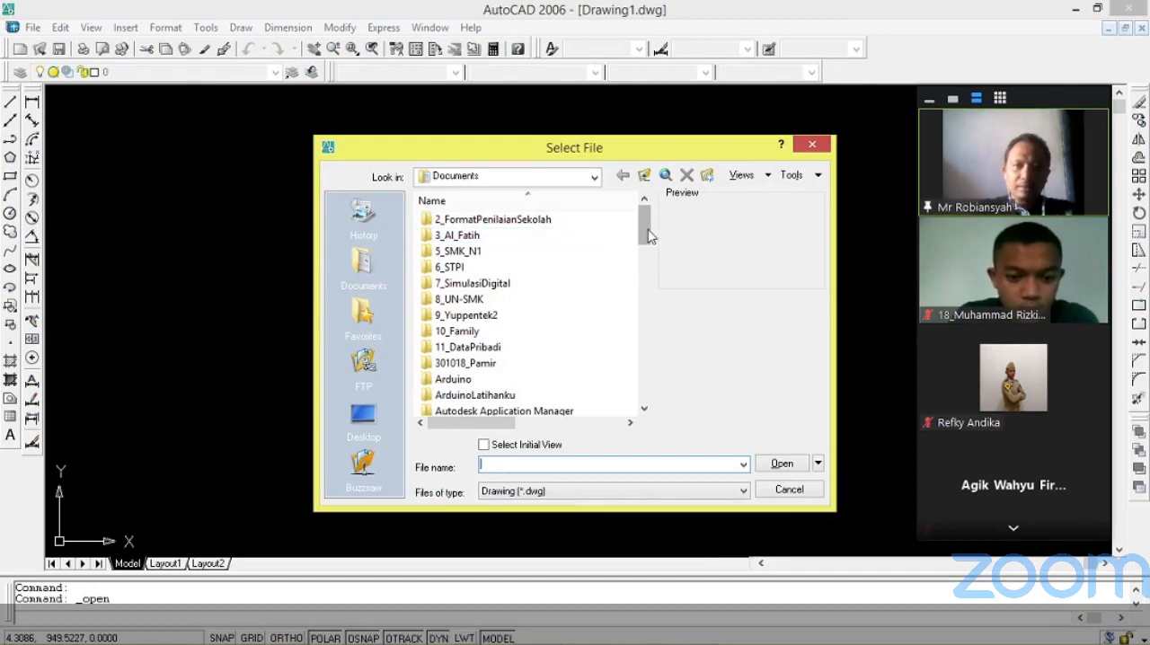
pyautogui.moveTo(650, 236); pyautogui.dragTo(644, 394)
pyautogui.click(459, 332)
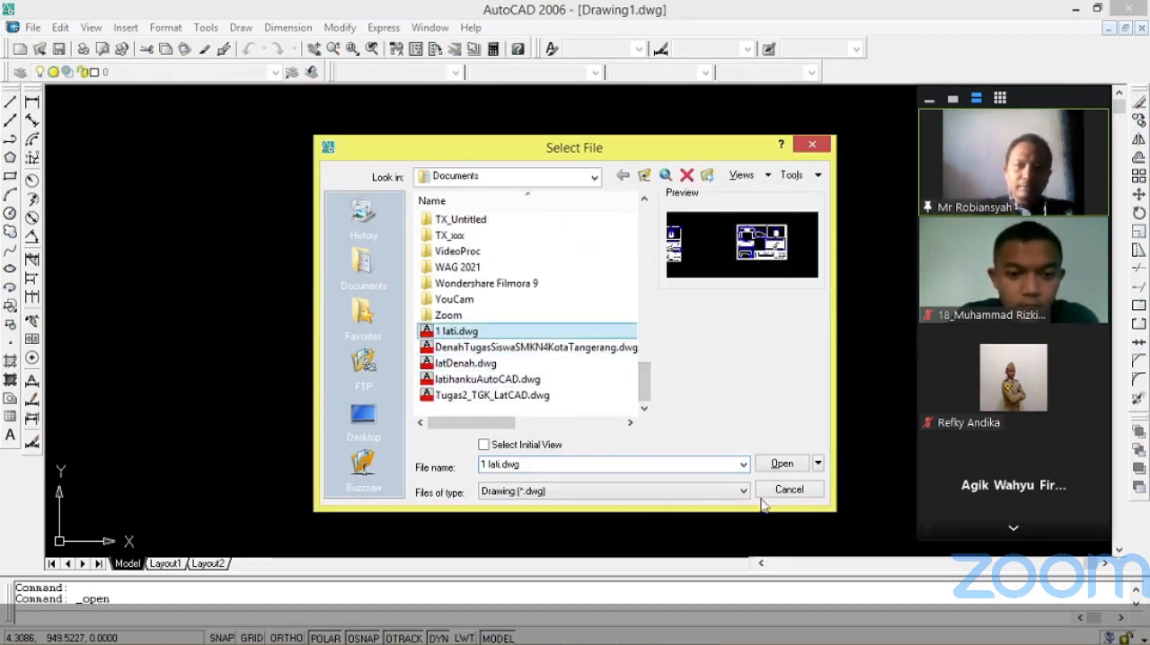
pyautogui.click(784, 465)
# Erase the complete middle drawing sheet, the copy next to the dimensioned title block frame.
pyautogui.scroll(-3, 490, 282)
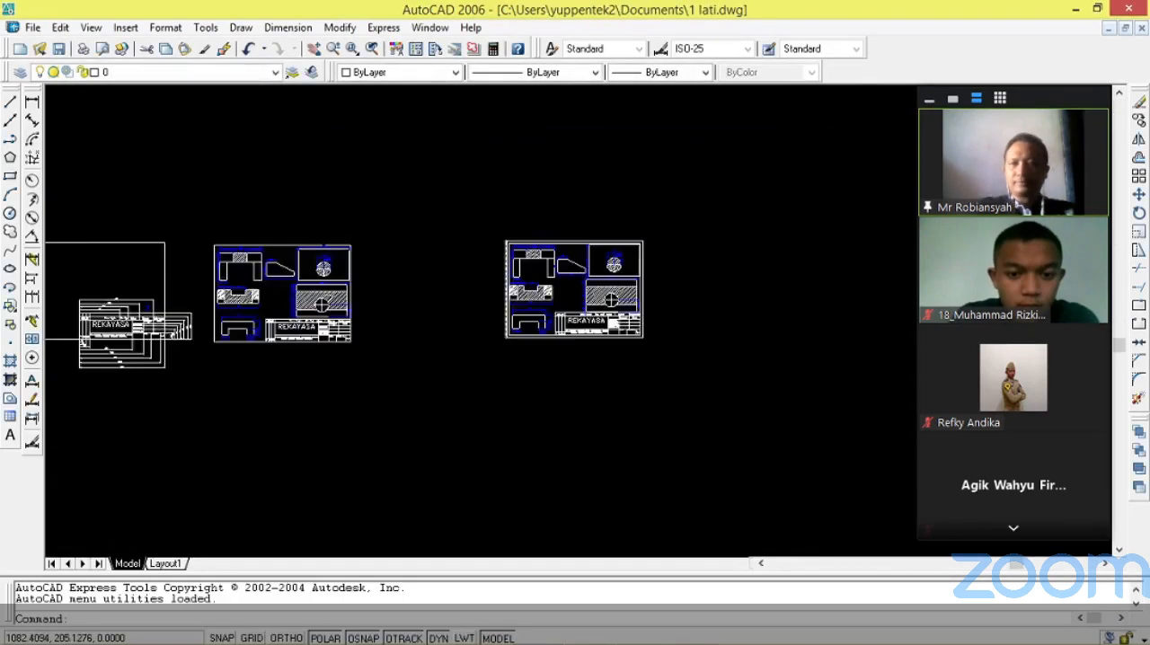
pyautogui.scroll(3, 218, 282)
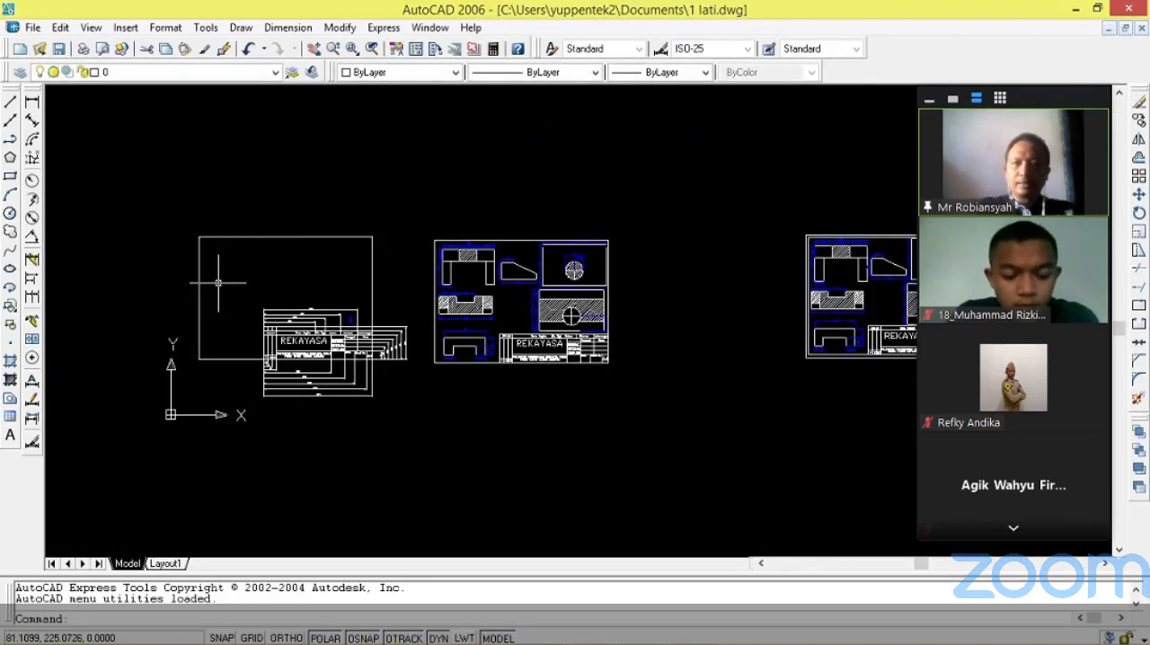
pyautogui.click(425, 227)
pyautogui.click(667, 395)
pyautogui.press('Delete')
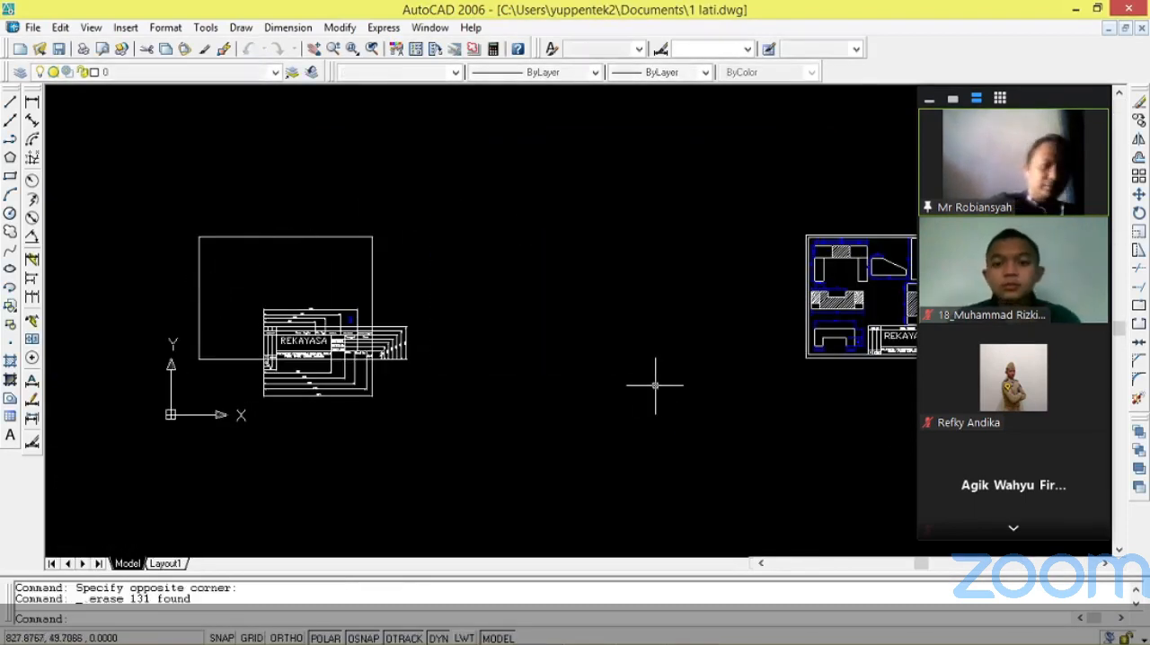
# Move the frame with its dimensioned REKAYASA title block horizontally to the right, using its lower-left corner as base point, to free drawing space.
pyautogui.scroll(4, 218, 286)
pyautogui.scroll(-2, 267, 252)
pyautogui.scroll(3, 289, 340)
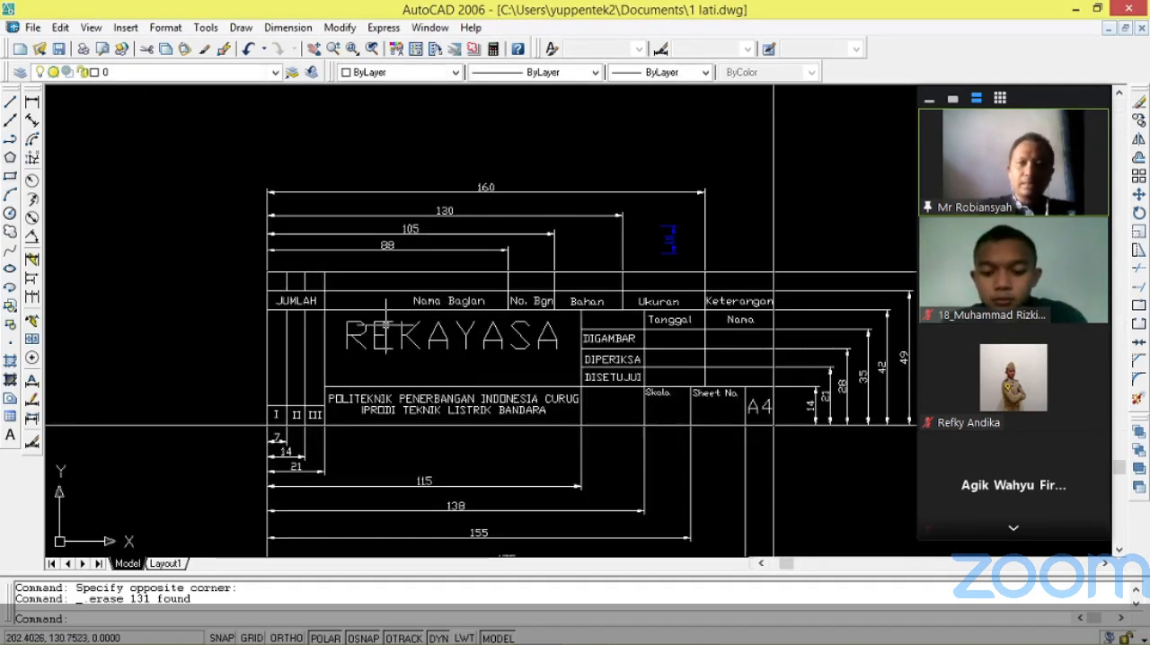
pyautogui.scroll(-3, 423, 306)
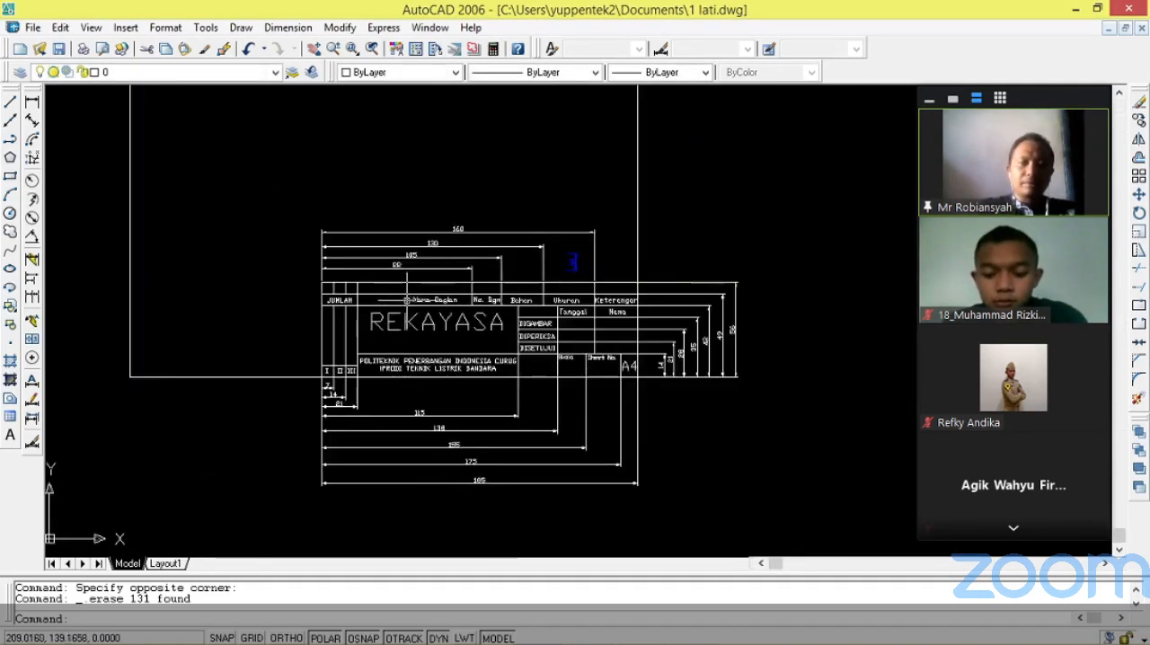
pyautogui.scroll(-2, 409, 288)
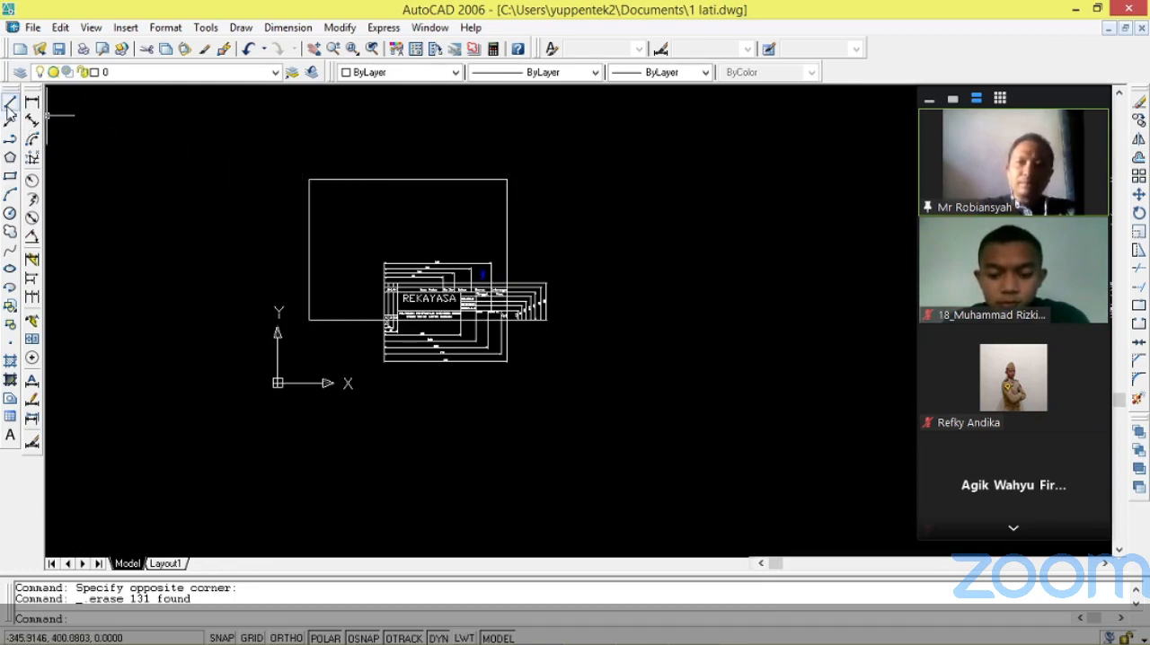
pyautogui.scroll(2, 607, 160)
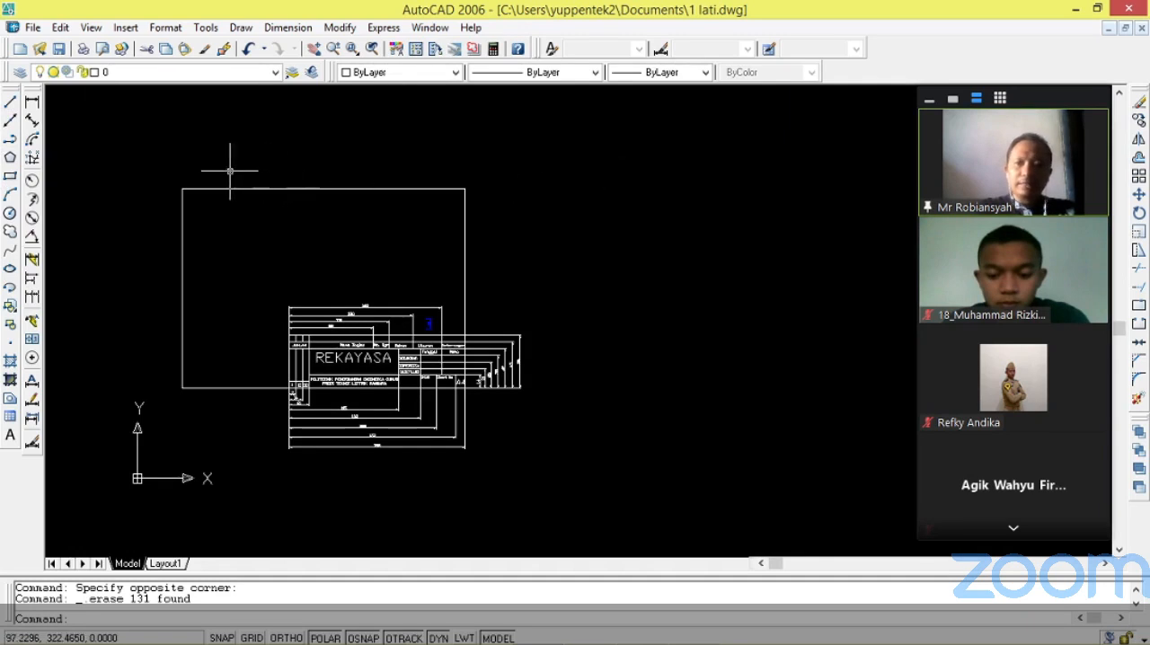
pyautogui.click(168, 166)
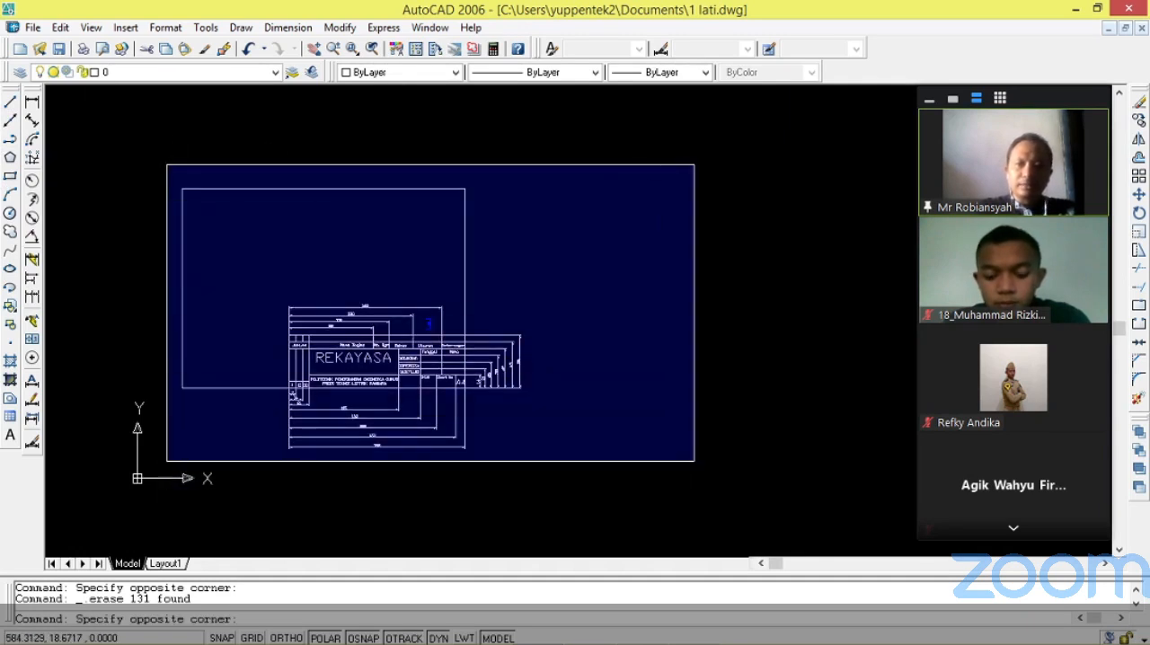
pyautogui.click(674, 467)
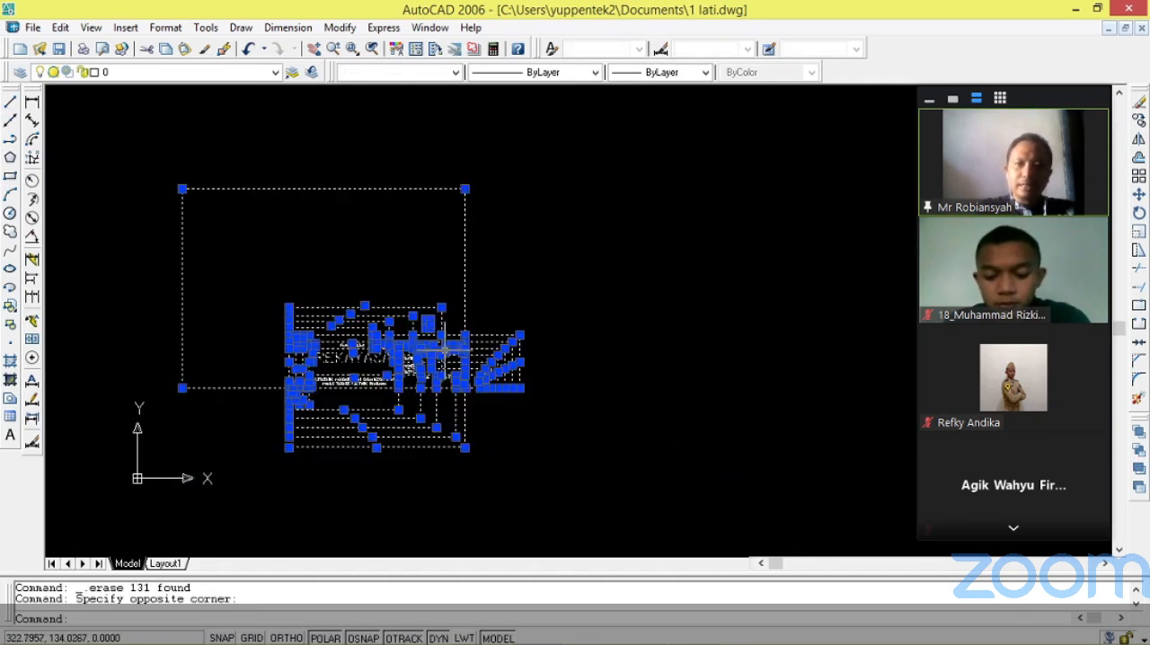
pyautogui.rightClick(446, 291)
pyautogui.moveTo(562, 539)
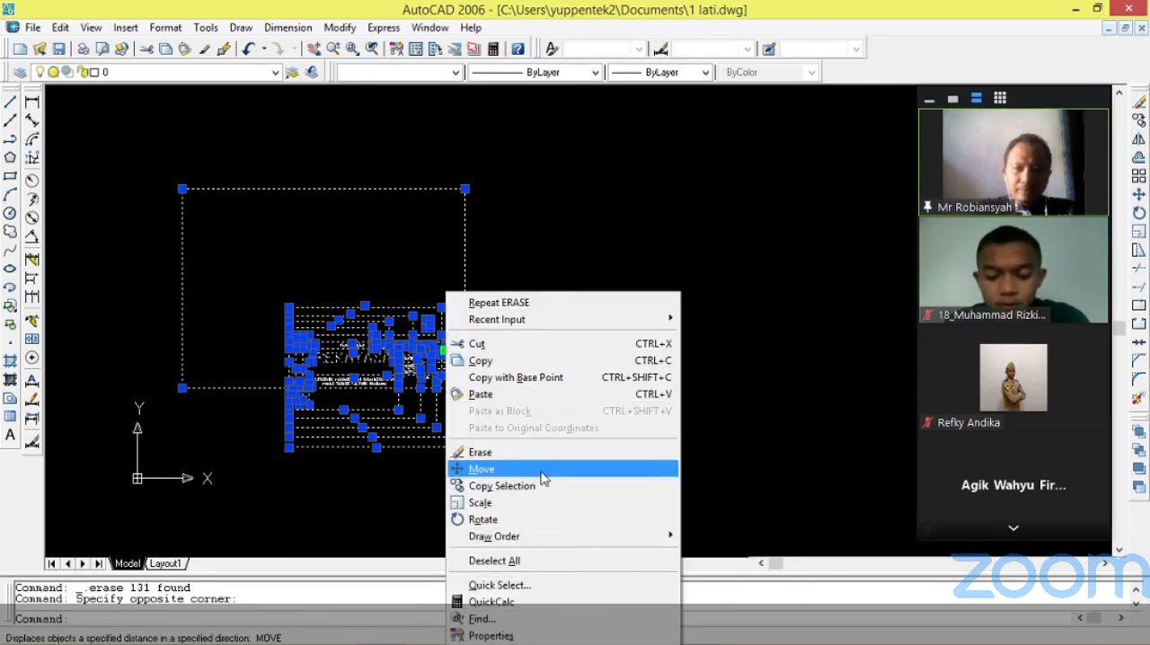
pyautogui.click(490, 468)
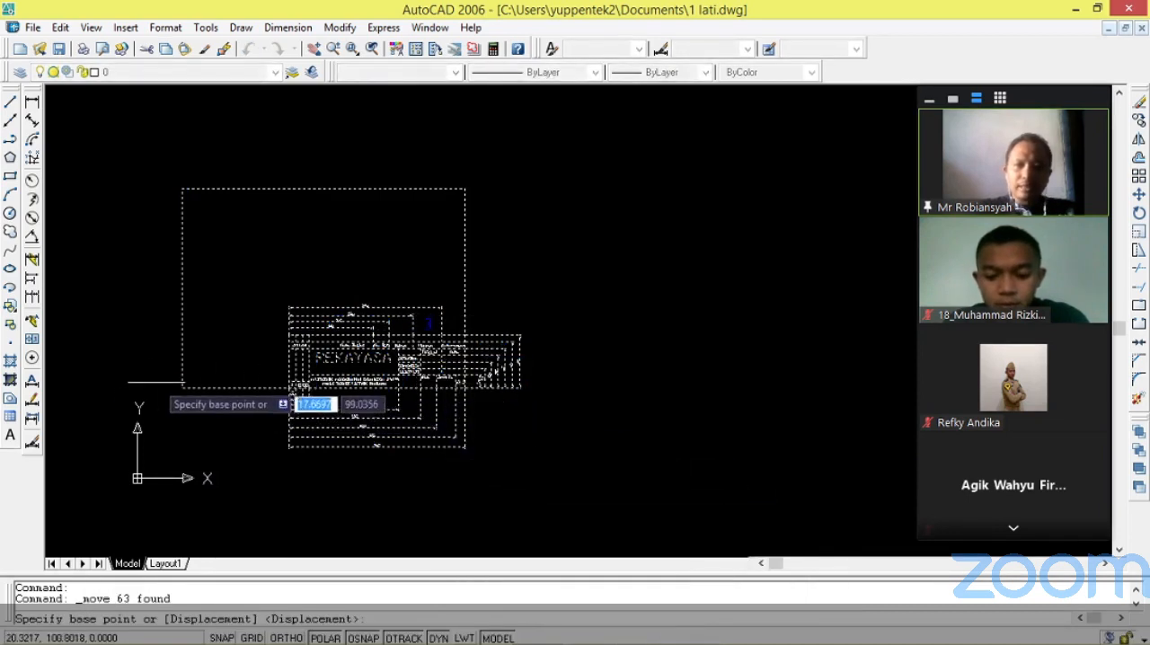
pyautogui.click(181, 388)
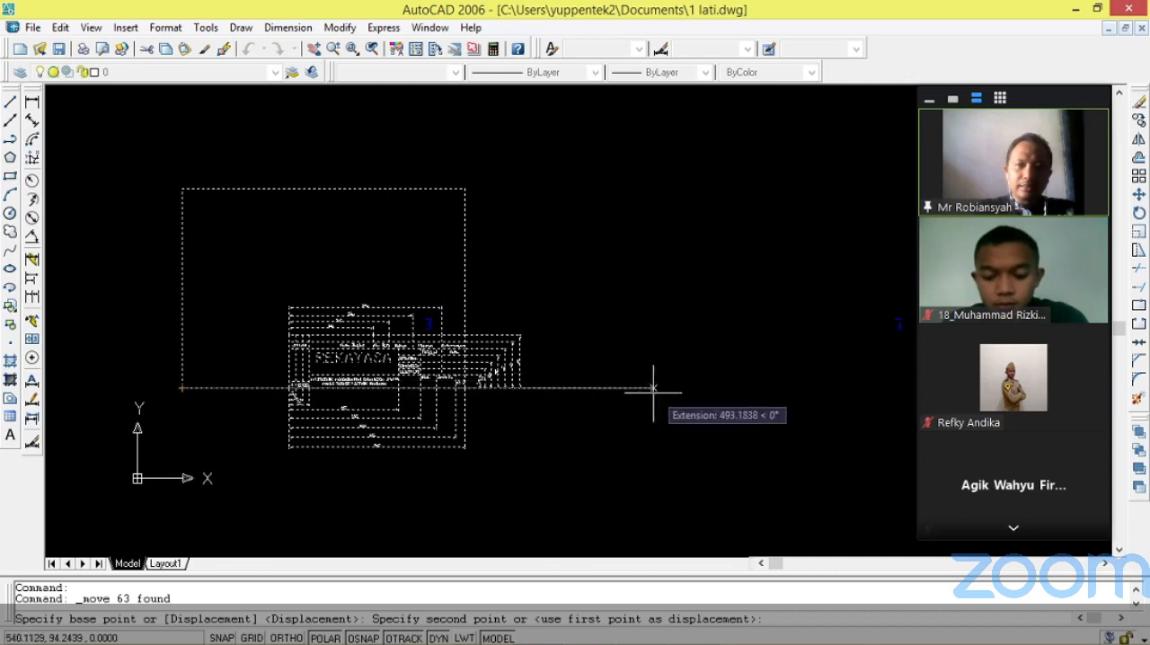
pyautogui.click(785, 388)
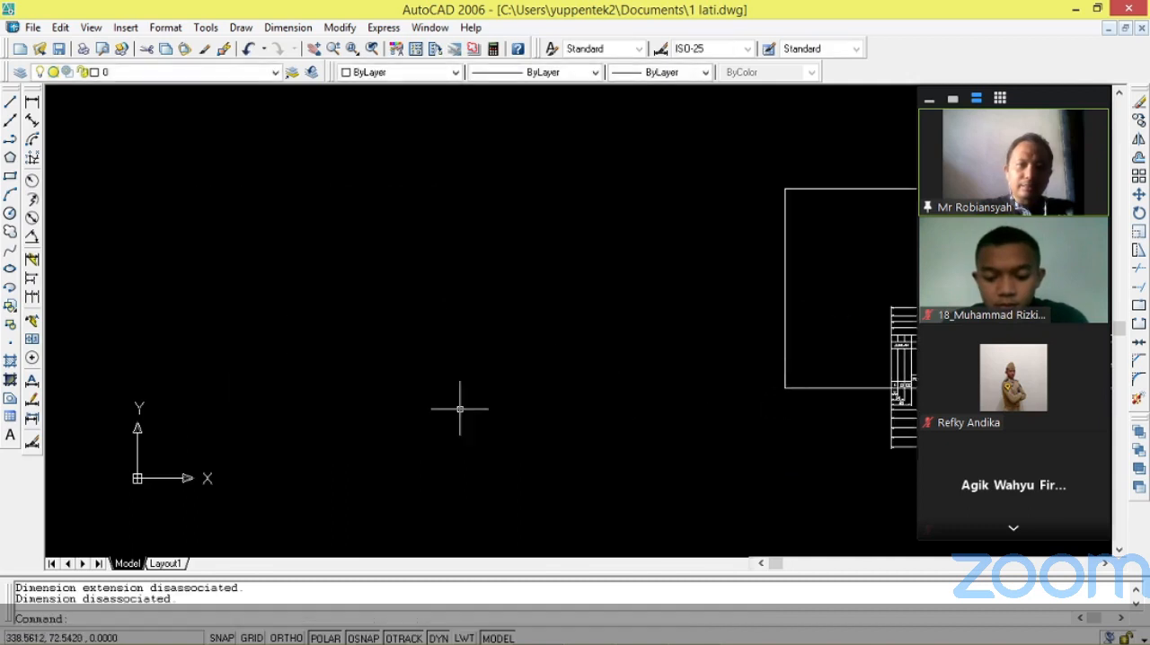
# Draw a square with 10 mm sides in the cleared area using the Line tool, going clockwise from its upper-left corner.
pyautogui.scroll(4, 180, 472)
pyautogui.scroll(4, 106, 434)
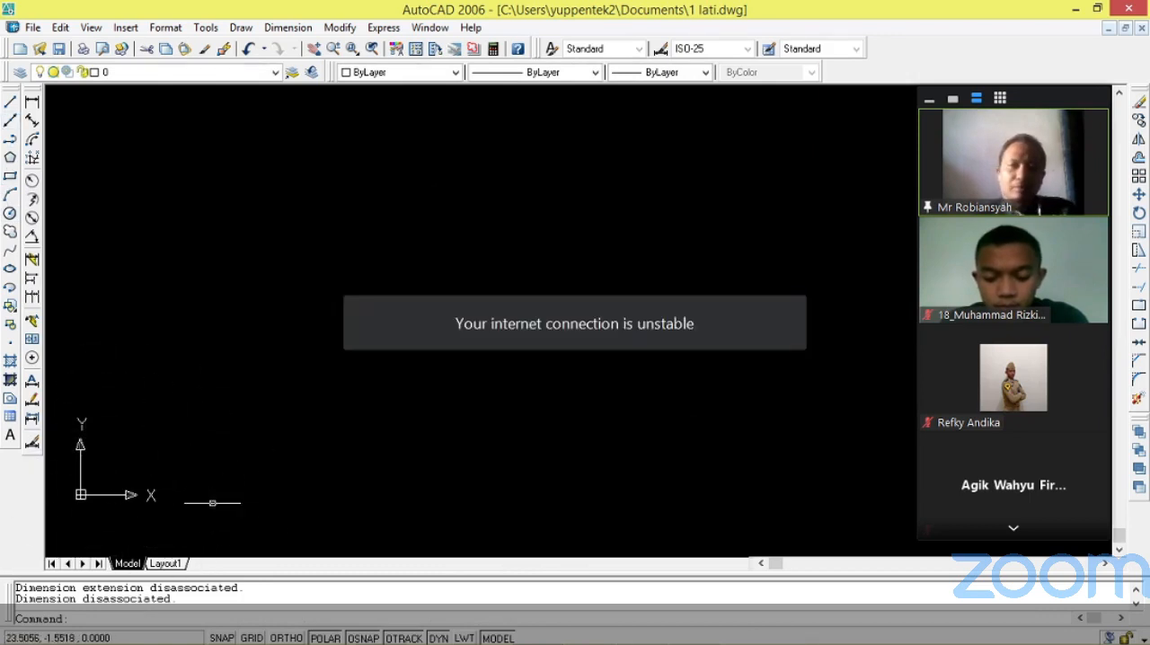
pyautogui.click(10, 104)
pyautogui.click(230, 212)
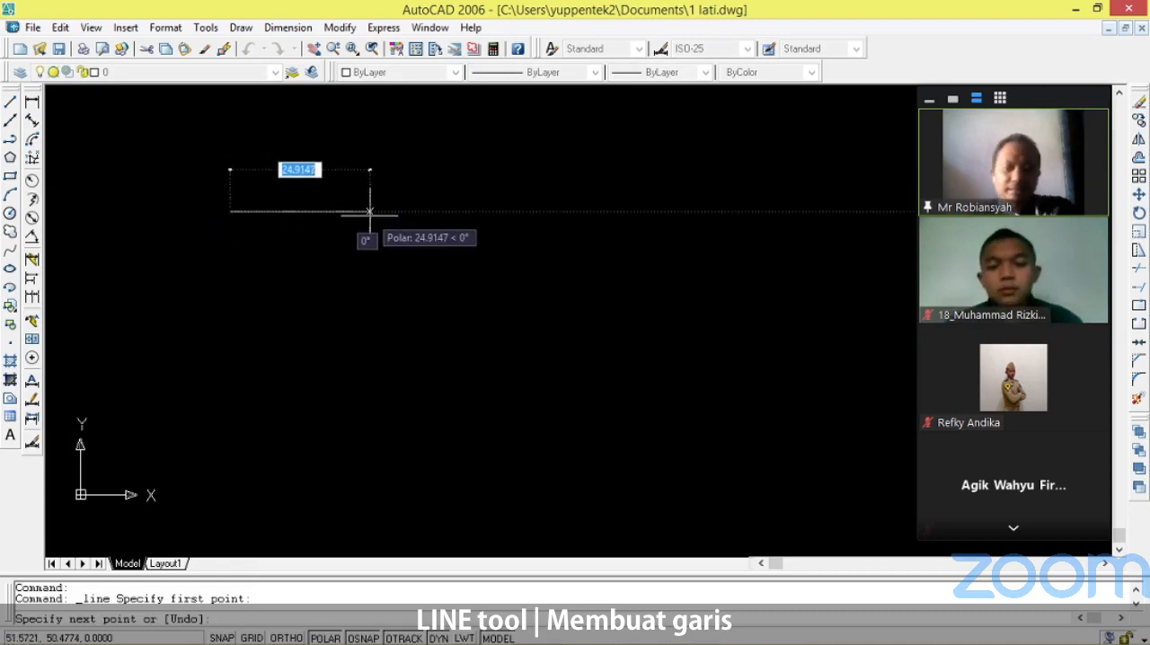
pyautogui.write('100')
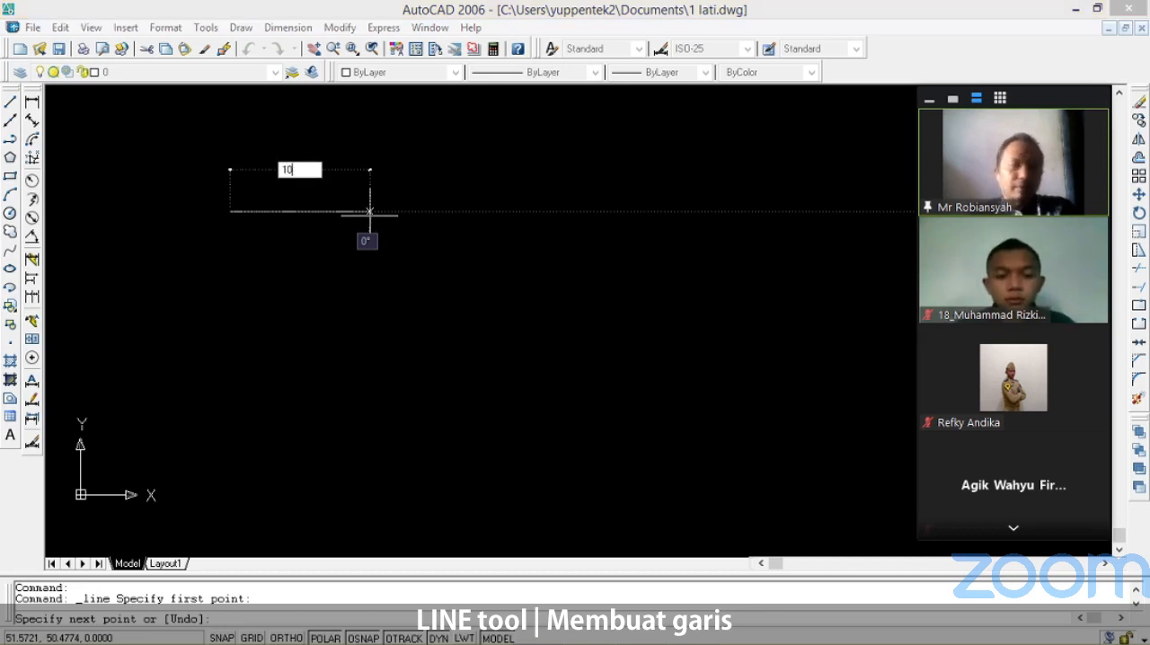
pyautogui.press('Return')
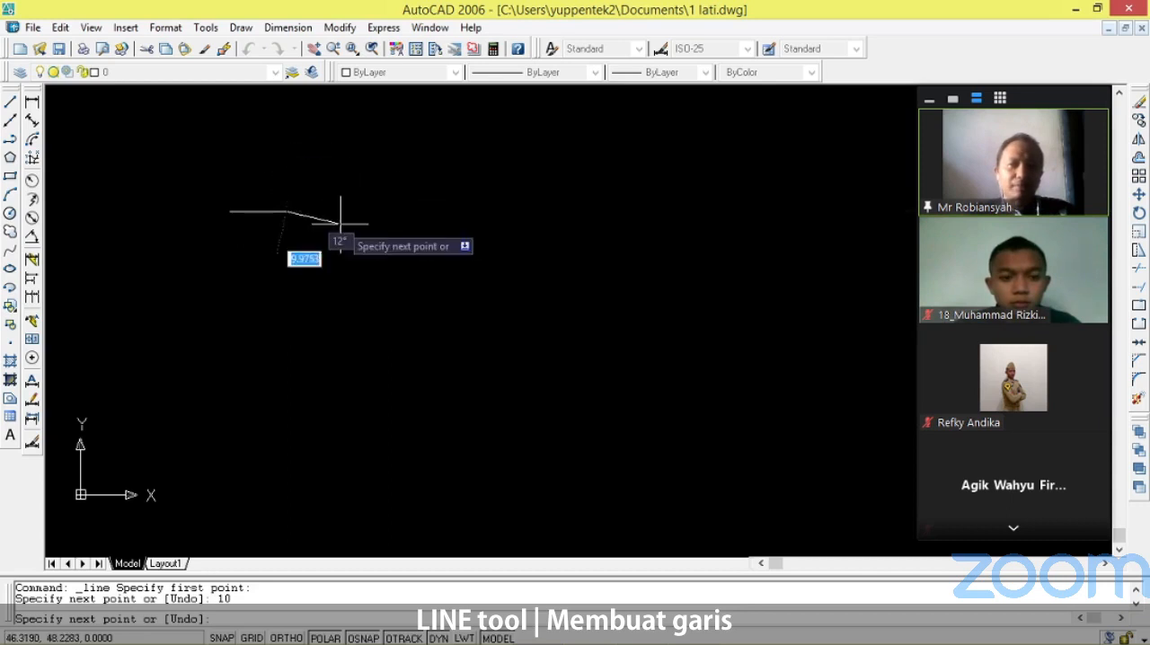
pyautogui.scroll(3, 329, 205)
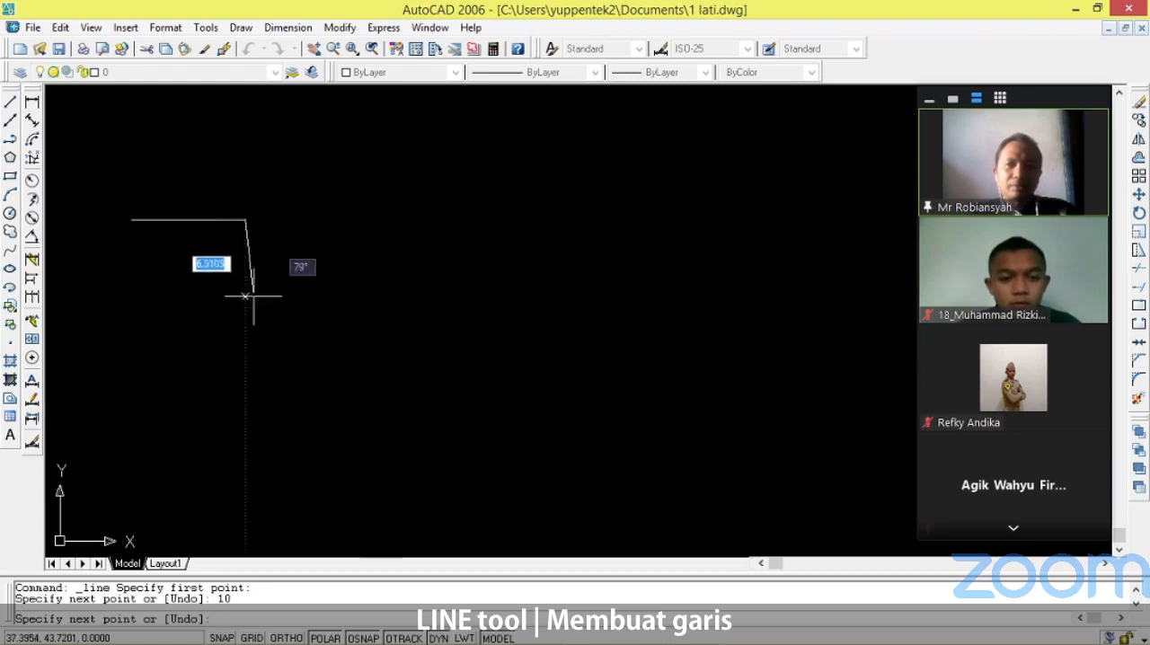
pyautogui.write('10')
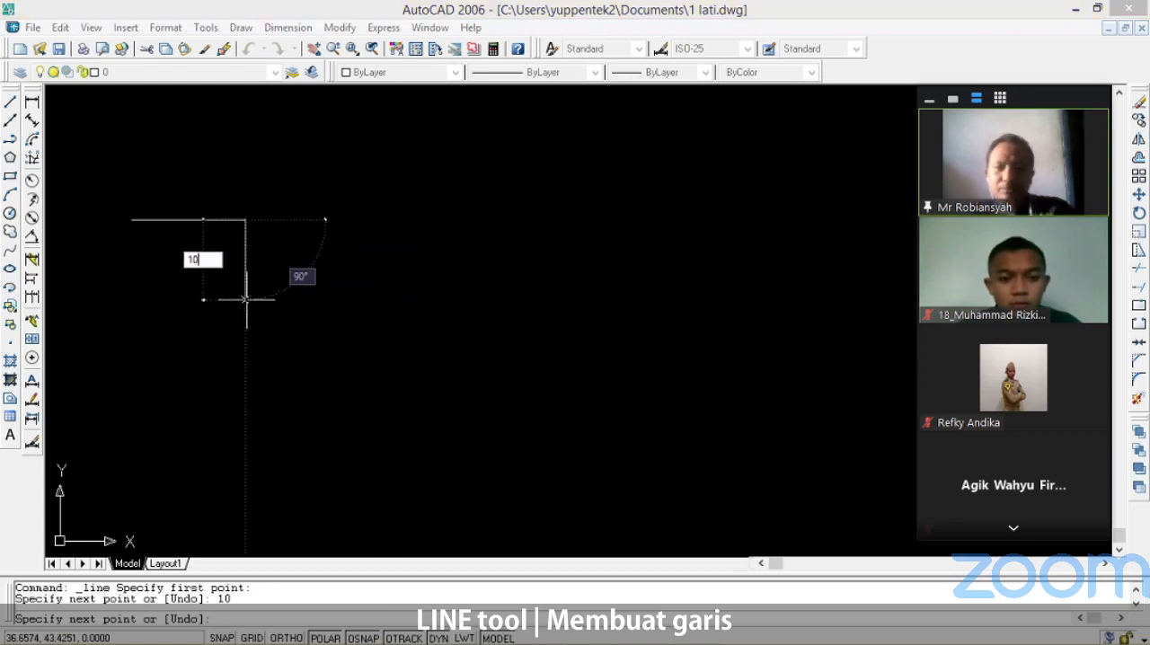
pyautogui.press('Return')
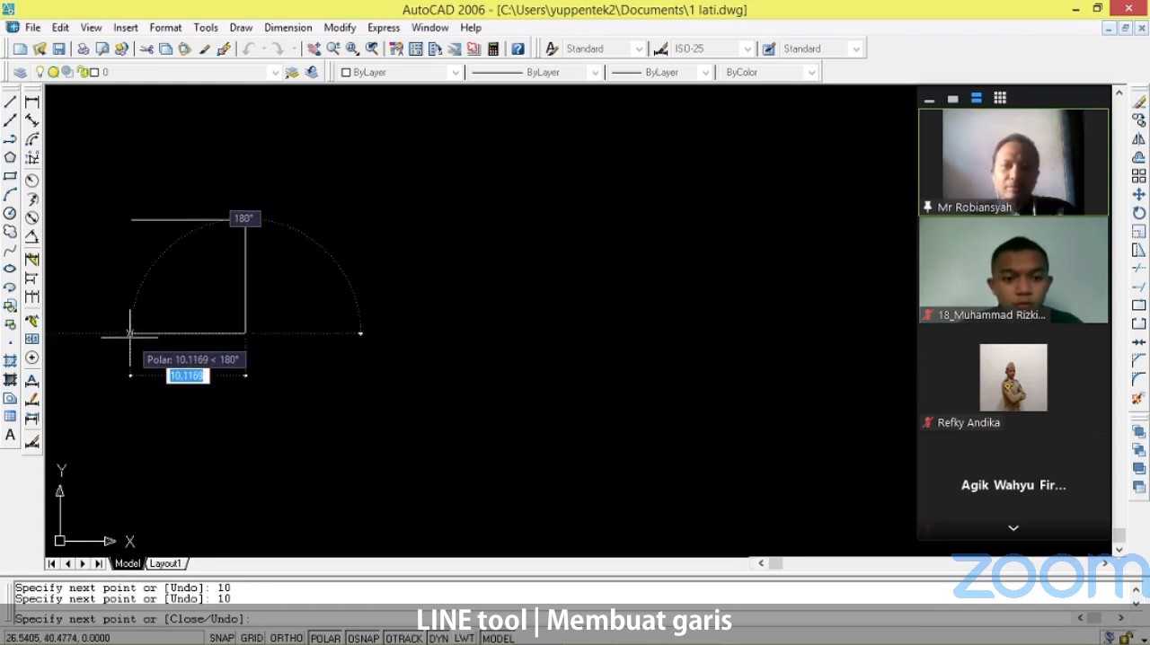
pyautogui.write('10')
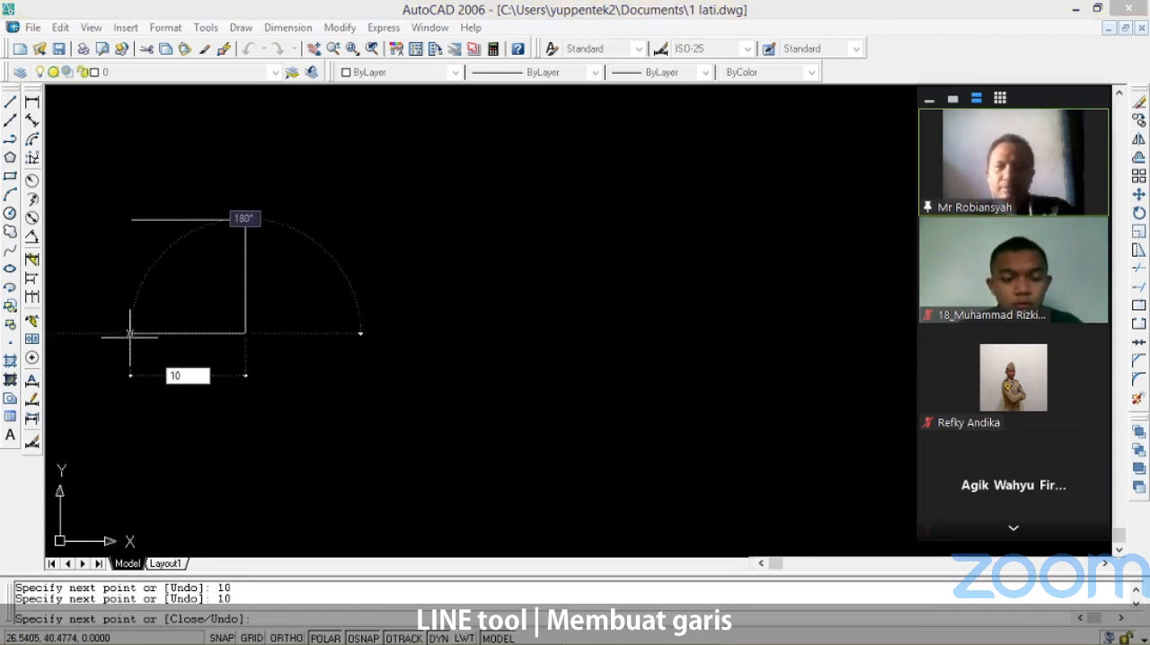
pyautogui.press('Return')
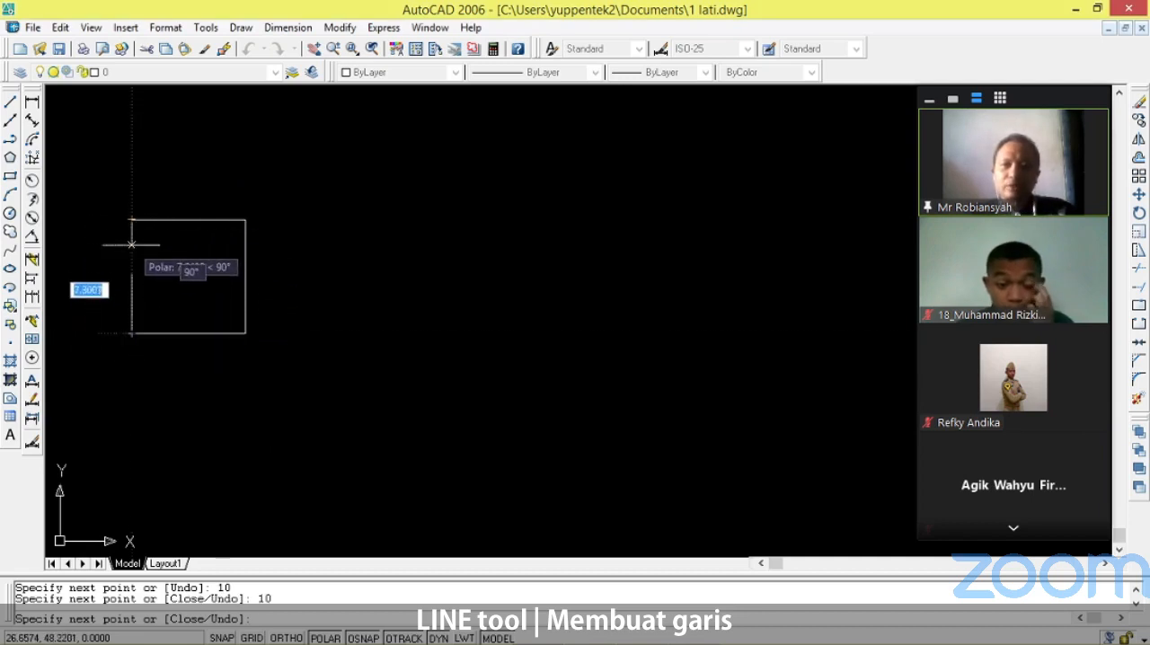
pyautogui.write('10')
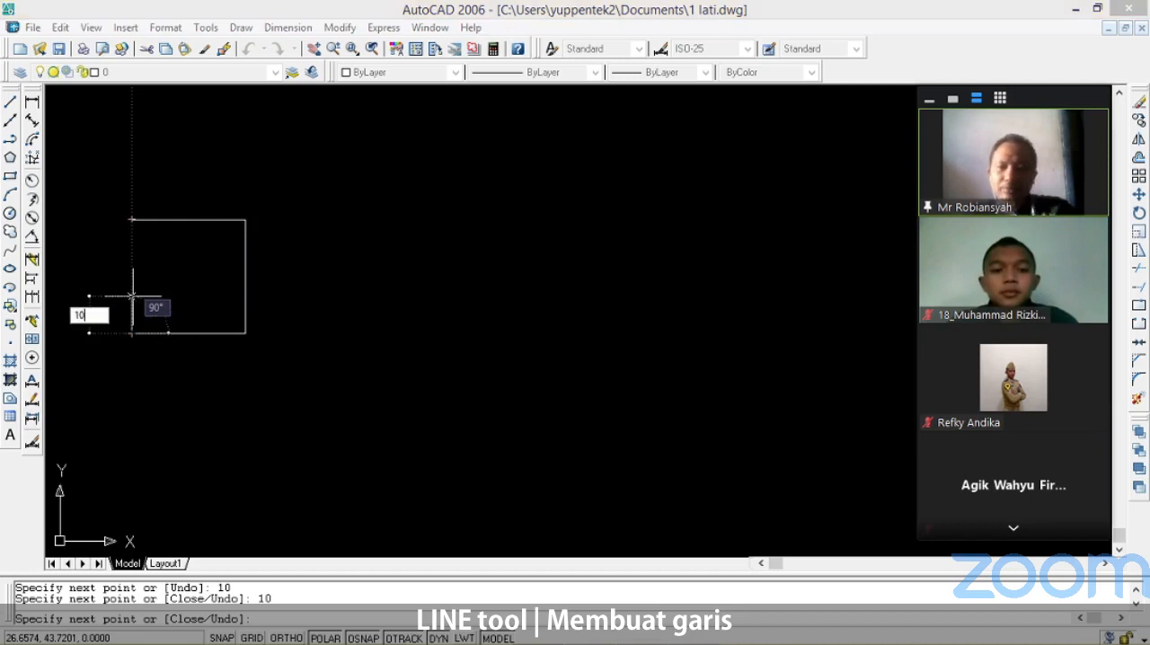
pyautogui.press('Return')
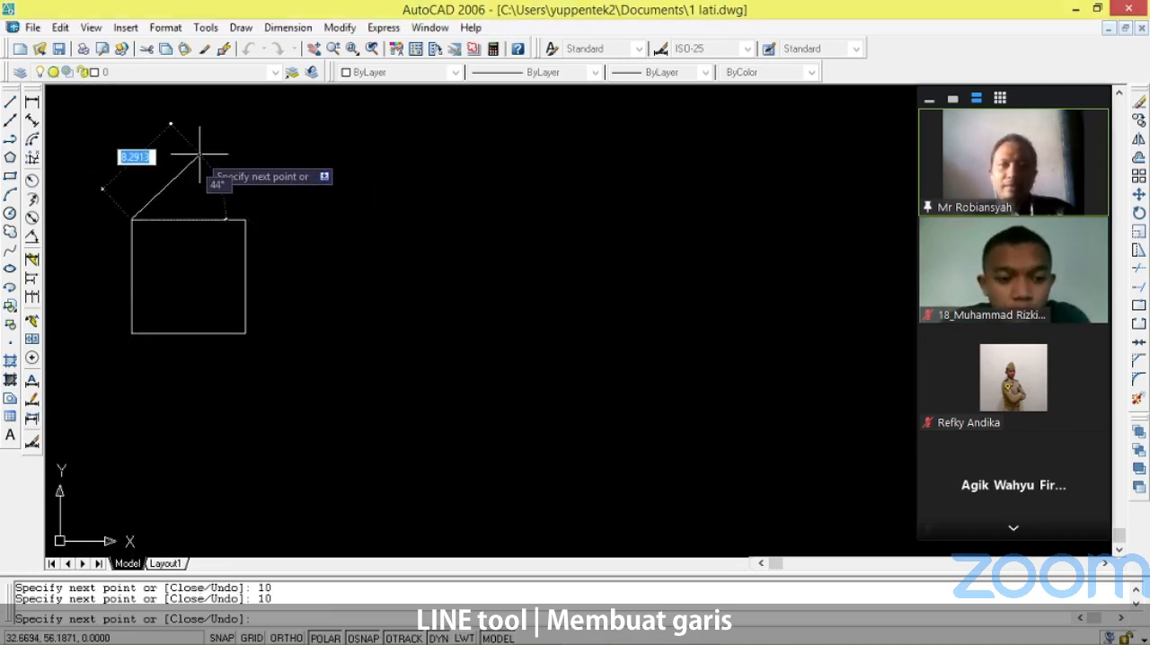
pyautogui.press('Return')
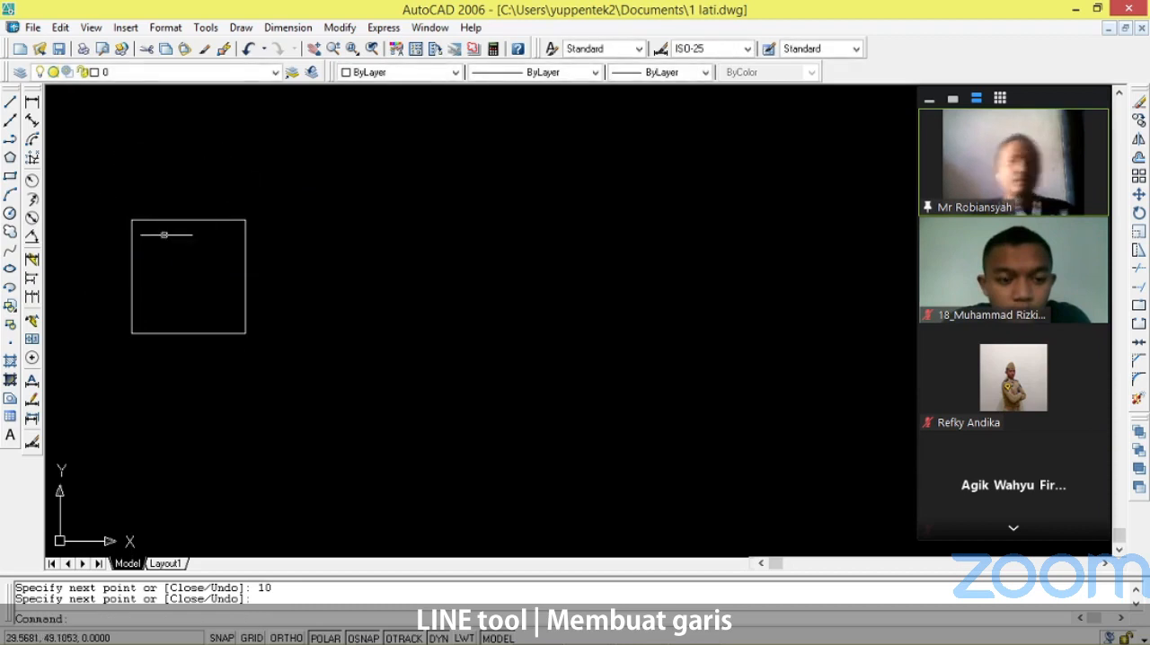
# Add a linear dimension to the square's top edge, placing it just above the edge.
pyautogui.scroll(4, 116, 226)
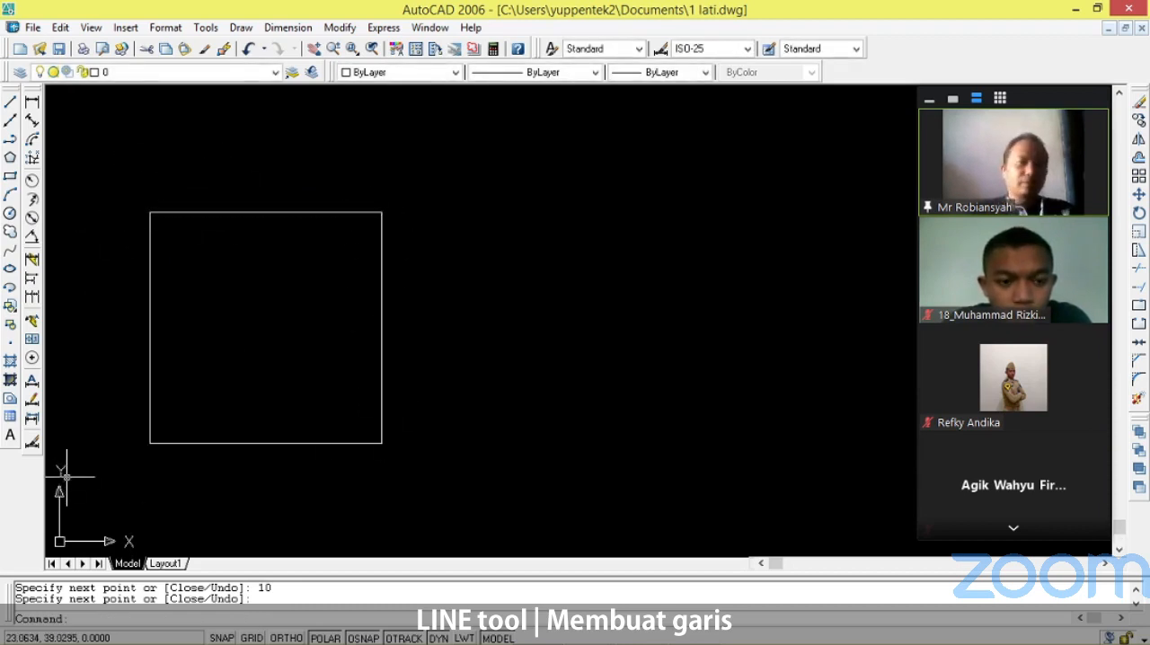
pyautogui.click(31, 104)
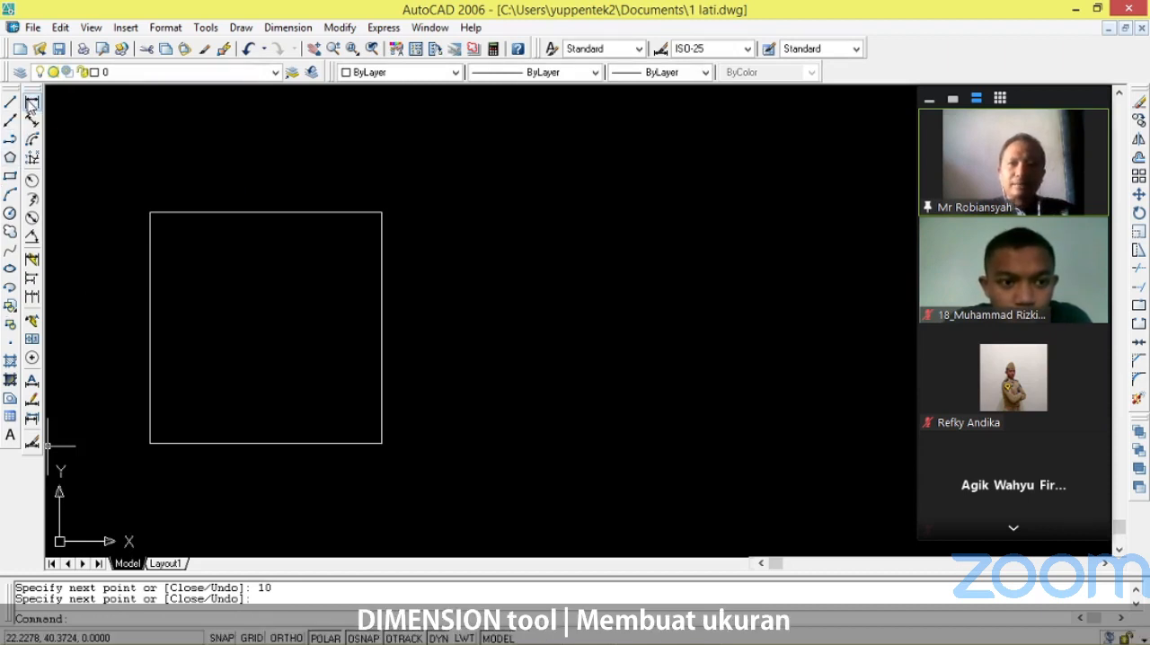
pyautogui.click(151, 212)
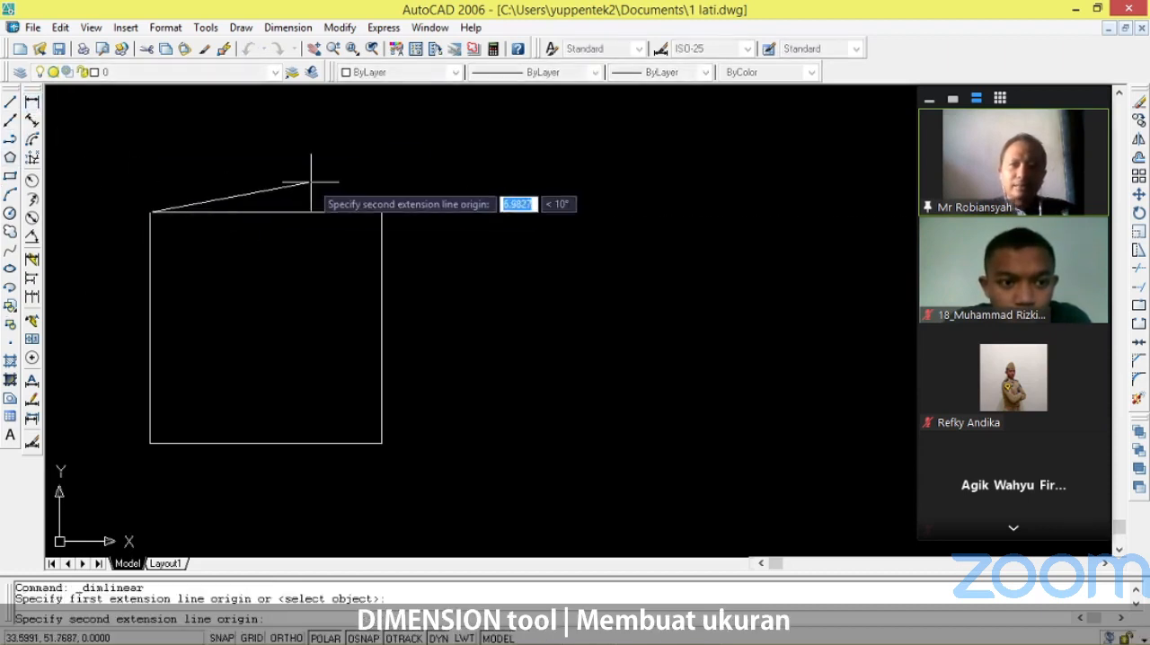
pyautogui.click(382, 212)
pyautogui.click(381, 165)
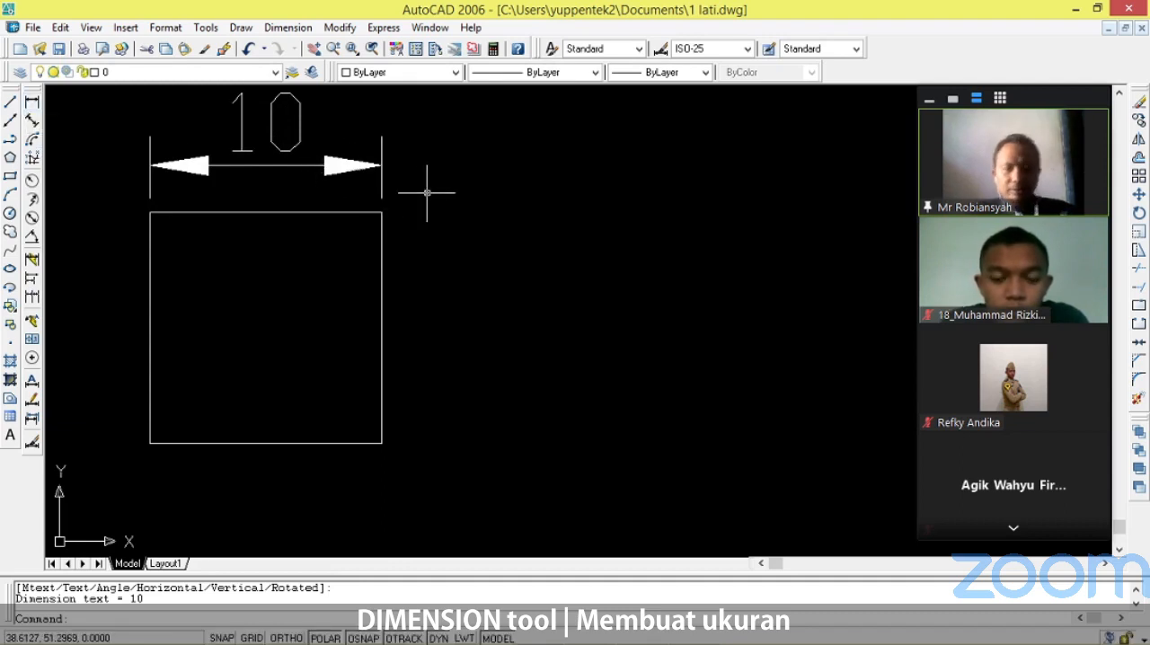
# Add a vertical linear dimension to the square's right edge, placing it clear of the edge on its outer side.
pyautogui.press('Return')
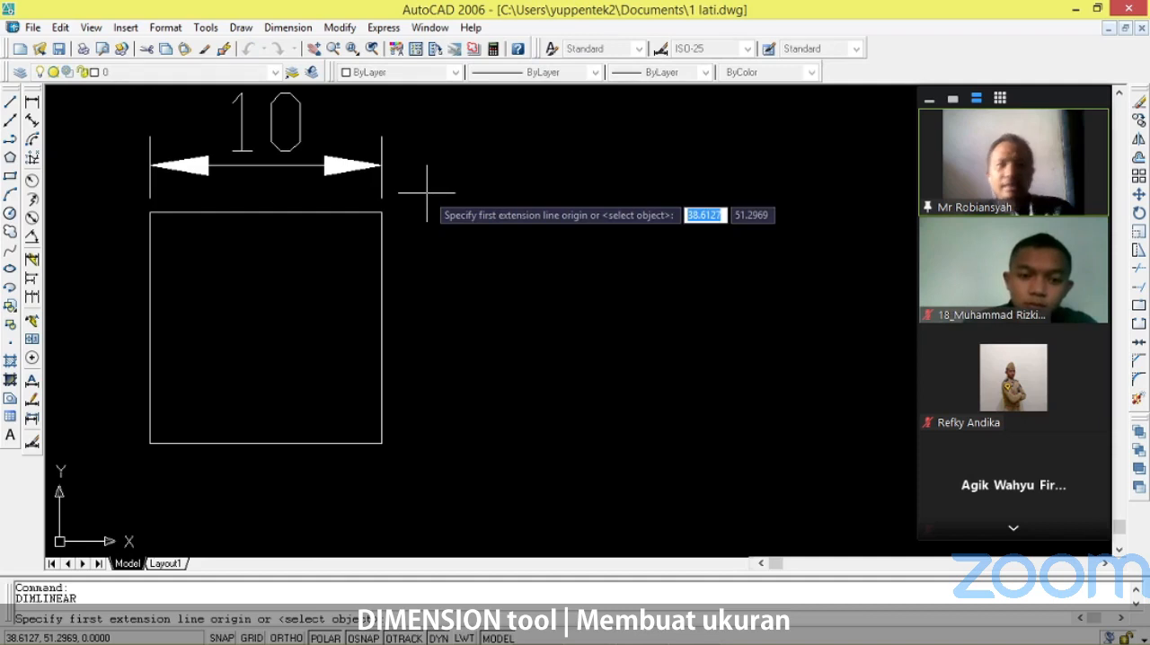
pyautogui.click(381, 212)
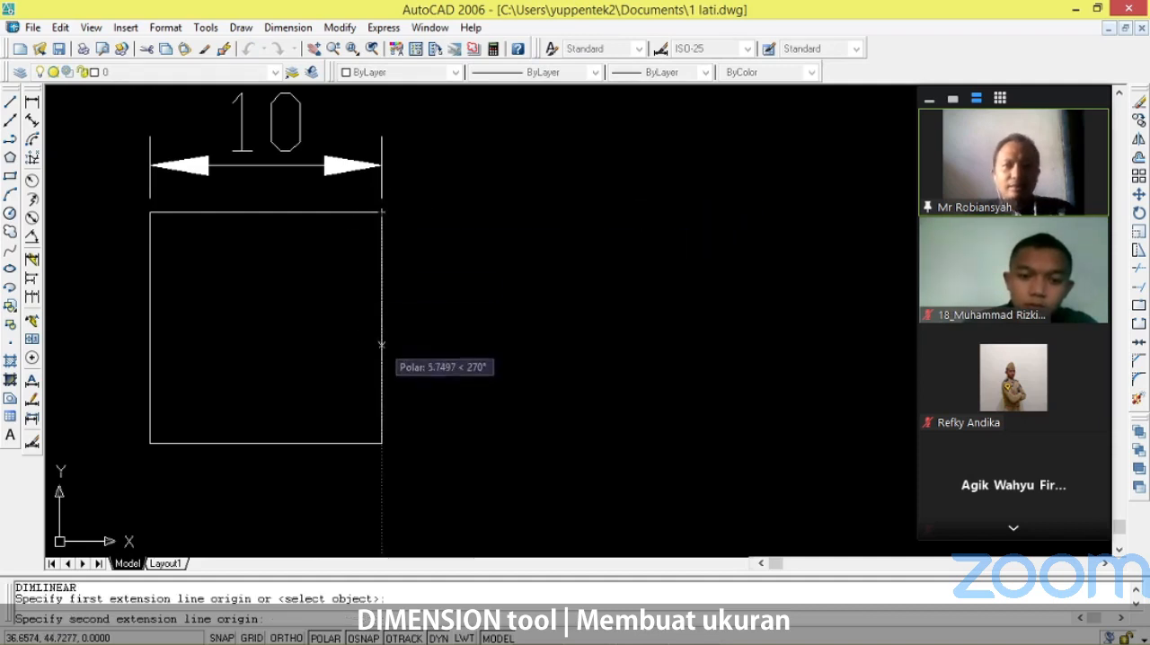
pyautogui.click(382, 443)
pyautogui.click(530, 422)
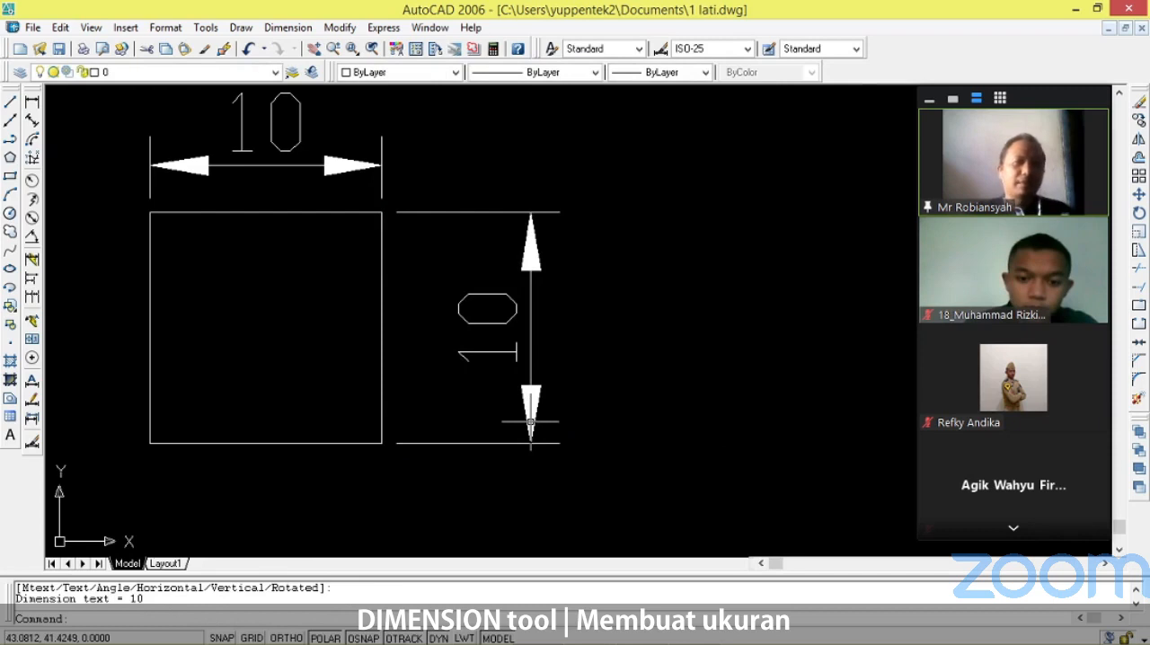
pyautogui.press('Return')
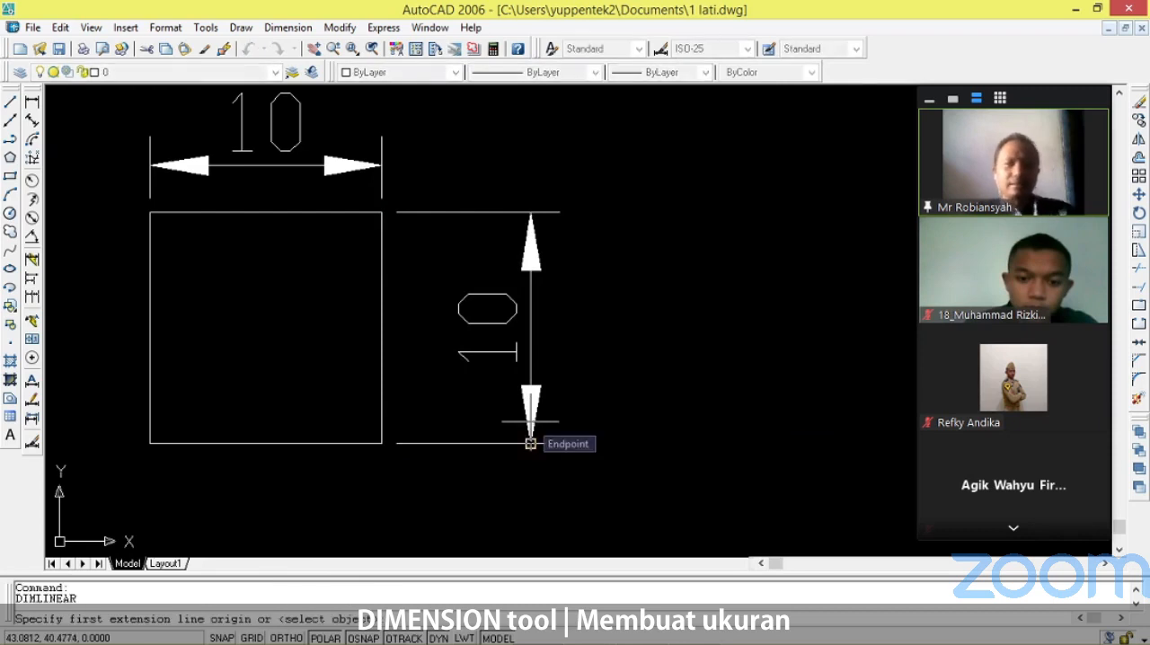
pyautogui.press('Escape')
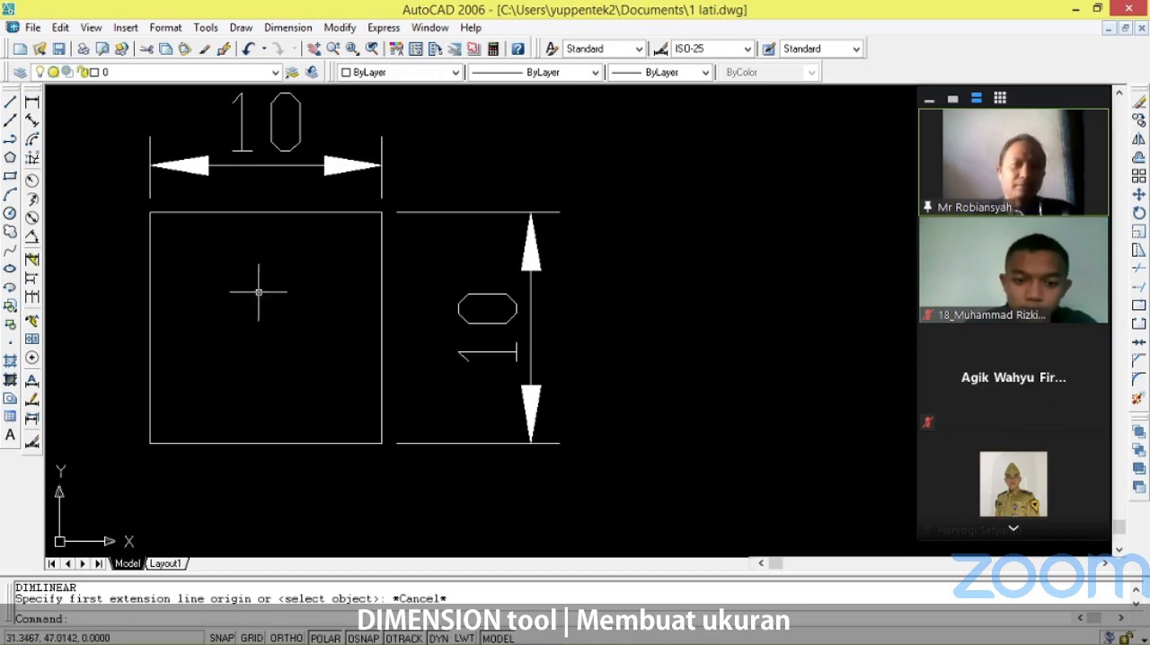
# Erase the square together with its two linear dimensions.
pyautogui.scroll(-2, 308, 266)
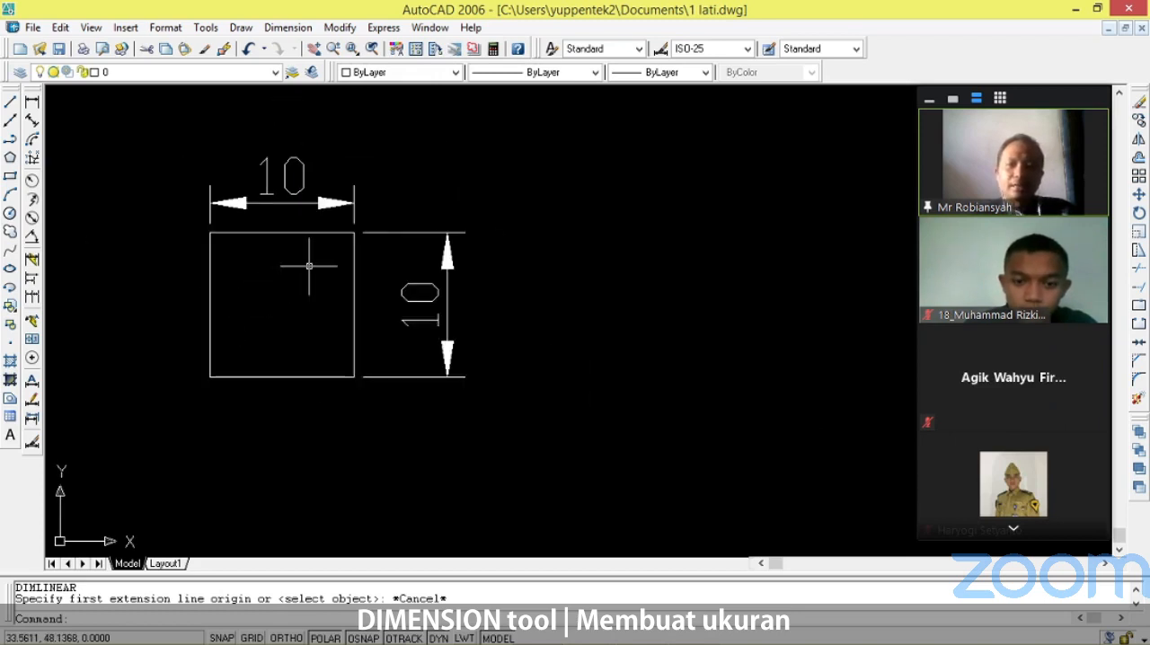
pyautogui.scroll(-2, 308, 266)
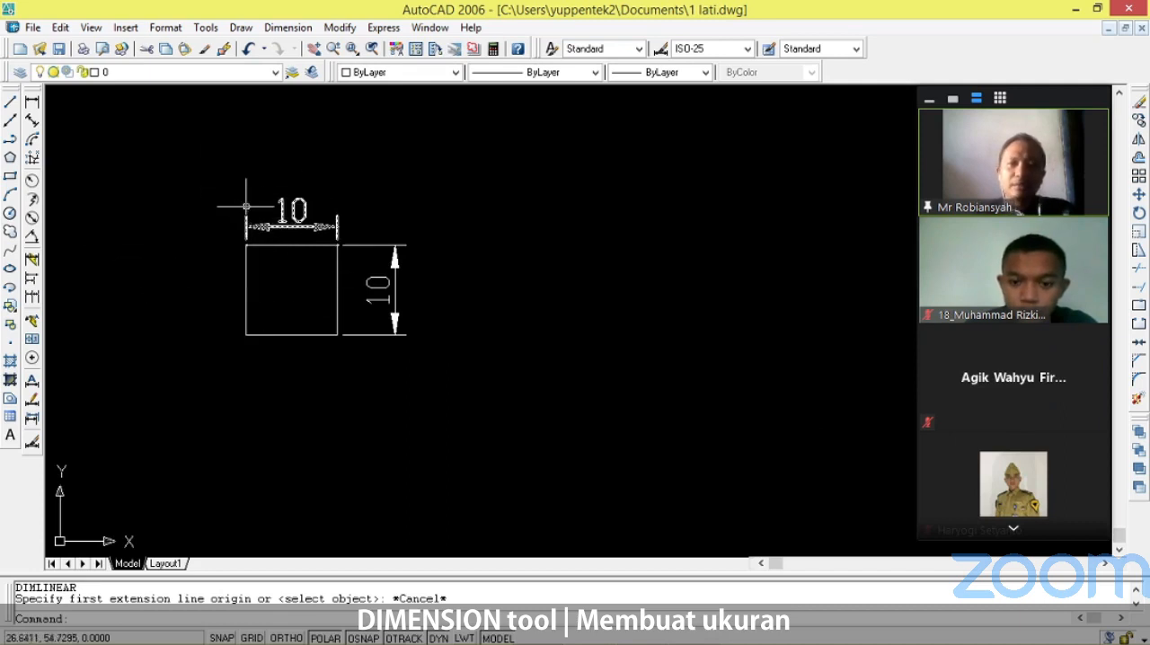
pyautogui.click(205, 178)
pyautogui.click(457, 346)
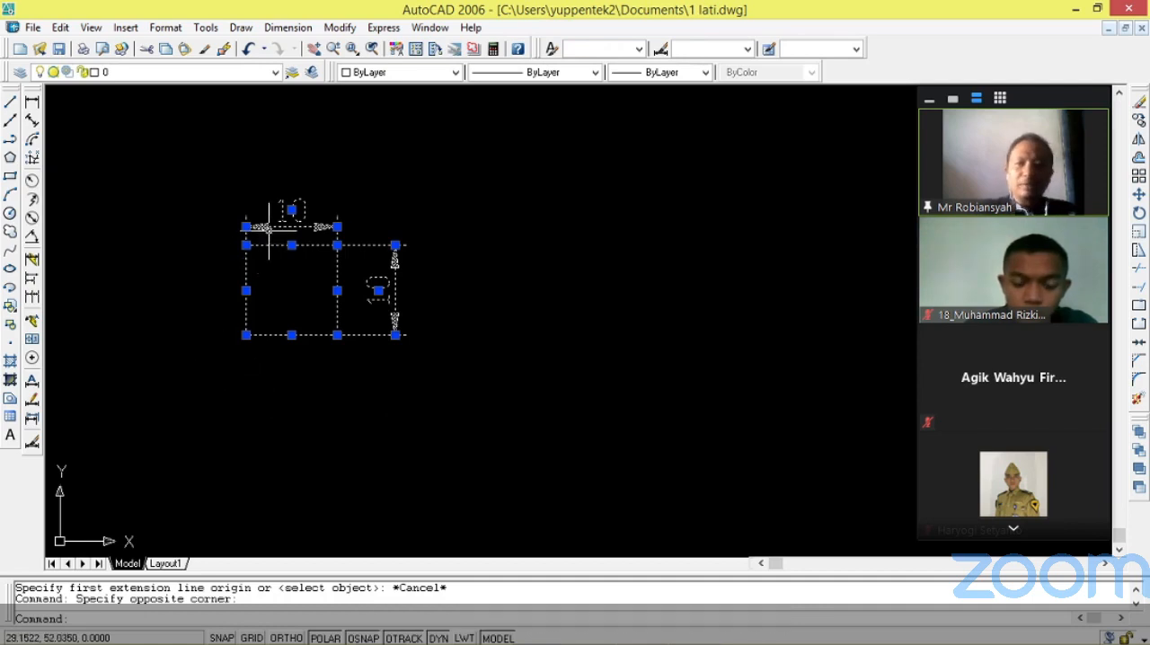
pyautogui.press('Delete')
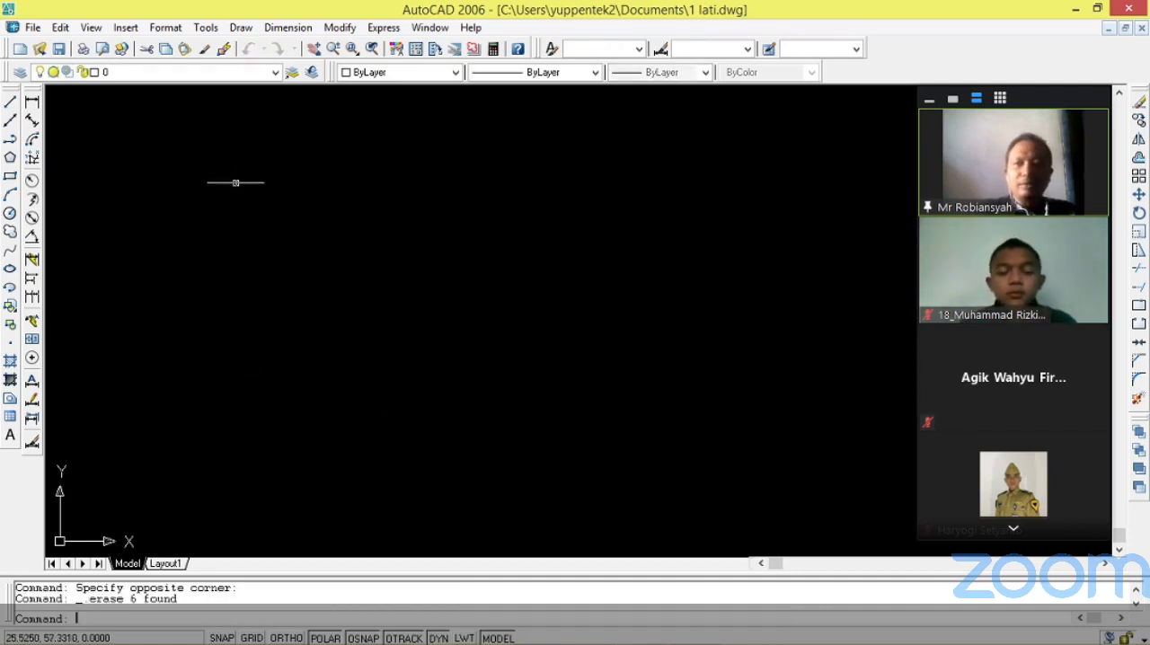
# Examine the dimensioned REKAYASA title block, reading its overall width and height and its row and column spacings.
pyautogui.scroll(-6, 206, 244)
pyautogui.scroll(-2, 206, 244)
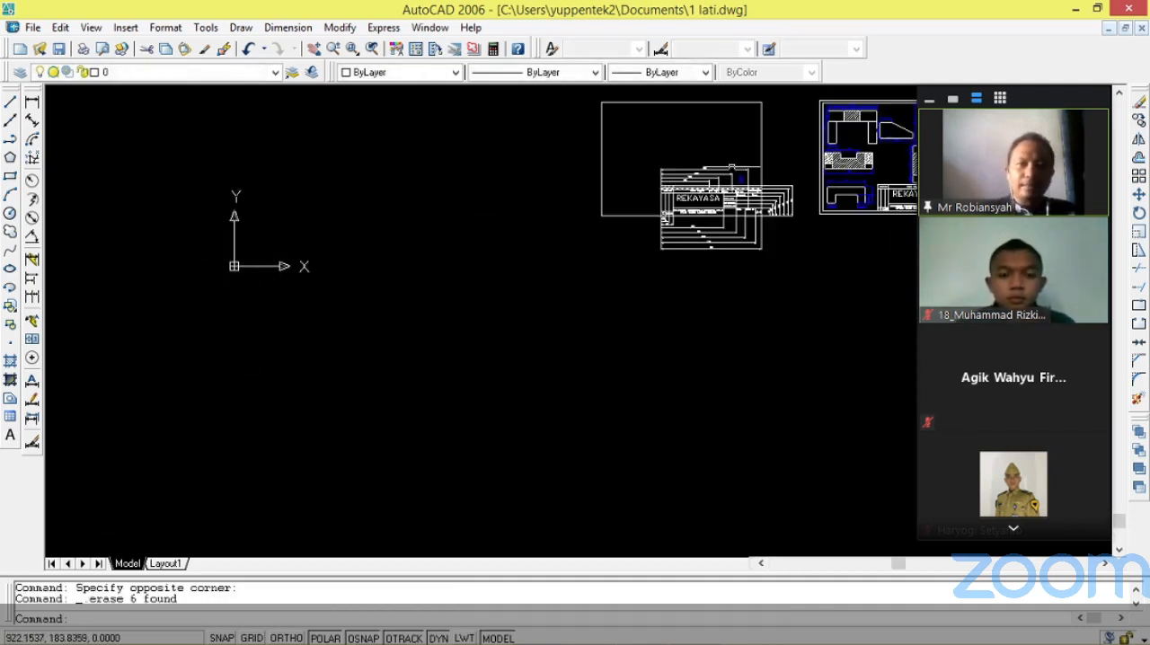
pyautogui.scroll(5, 762, 124)
pyautogui.scroll(-3, 719, 149)
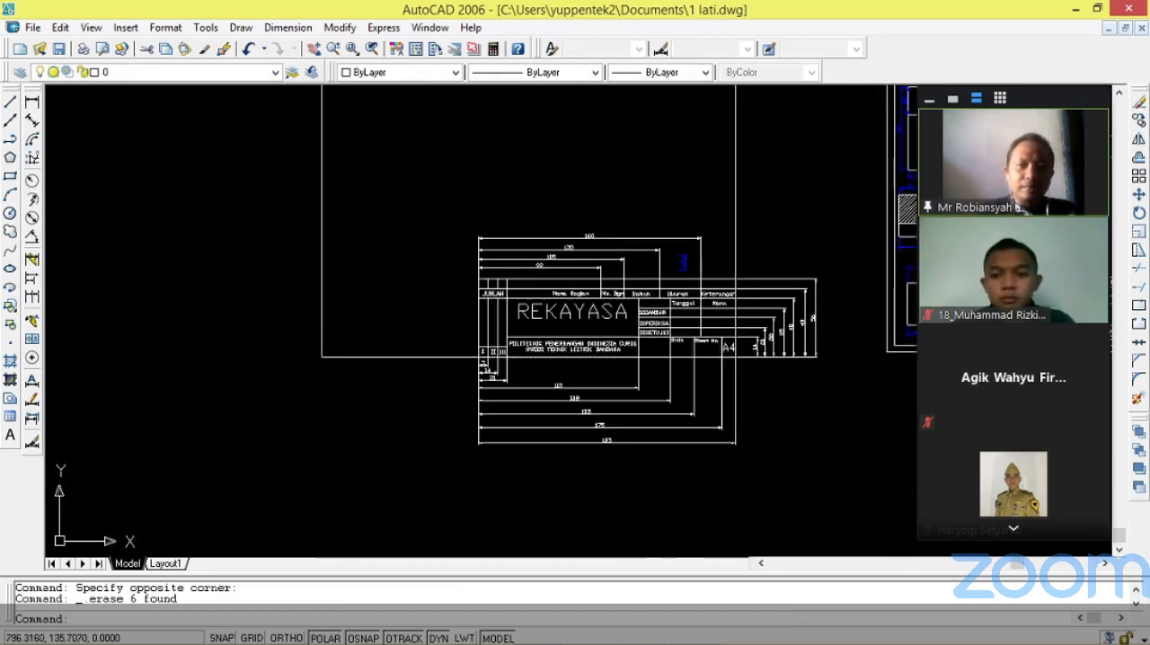
pyautogui.scroll(-4, 450, 273)
pyautogui.scroll(3, 441, 272)
pyautogui.scroll(2, 758, 210)
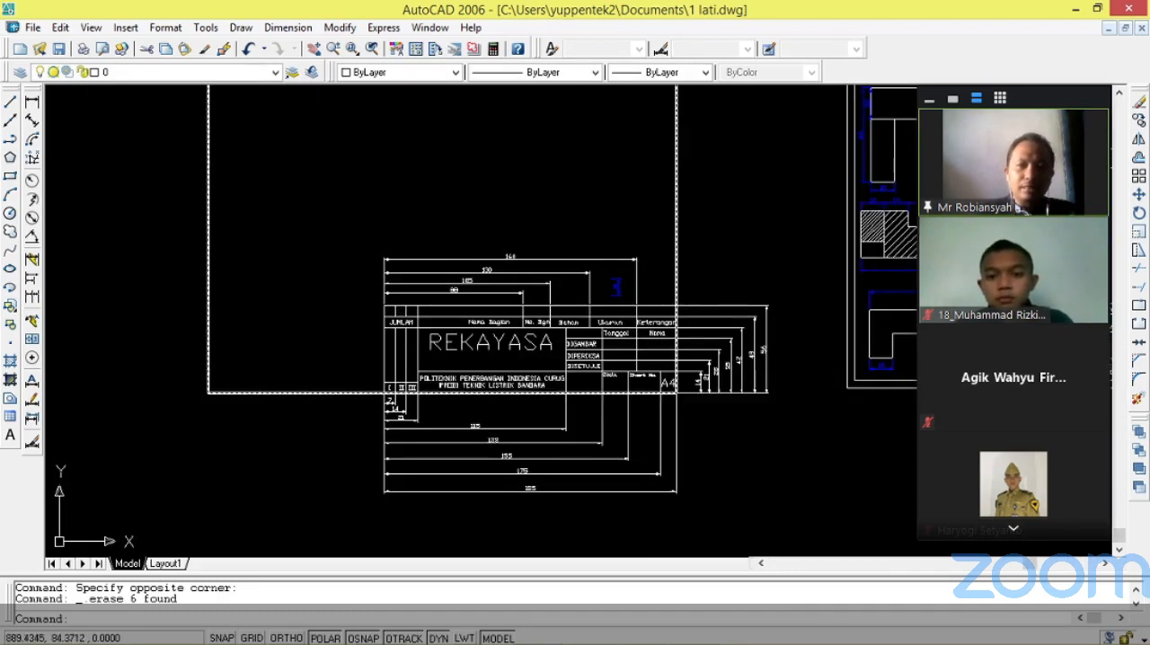
pyautogui.scroll(2, 436, 337)
pyautogui.scroll(-1, 436, 335)
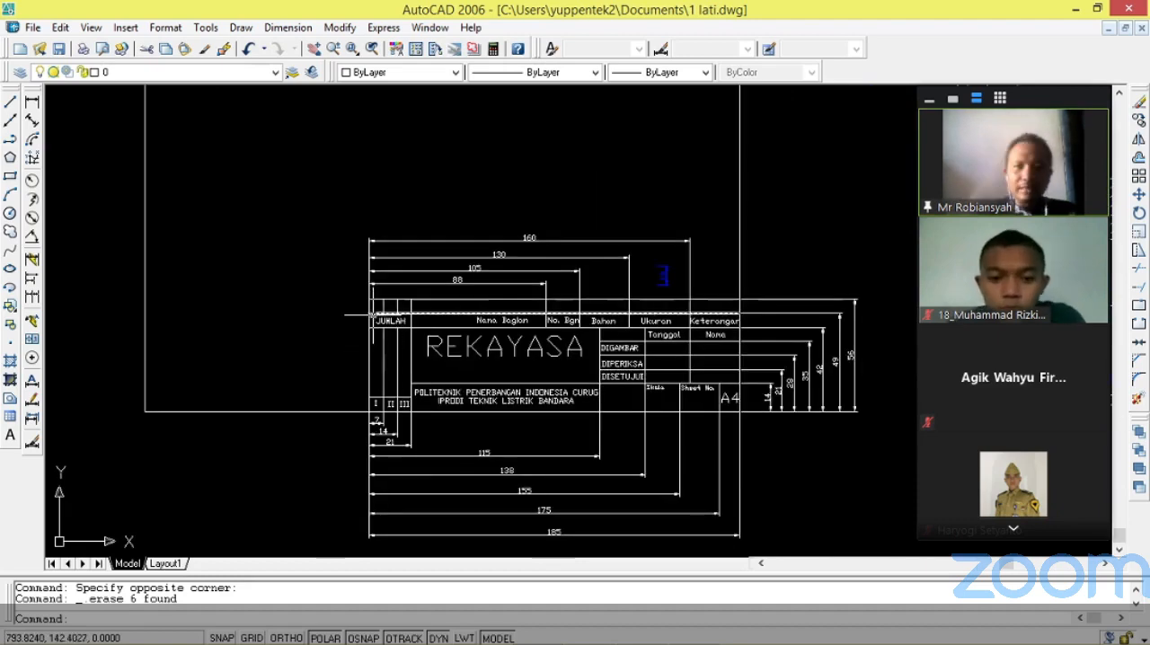
pyautogui.scroll(-2, 374, 315)
pyautogui.scroll(2, 452, 419)
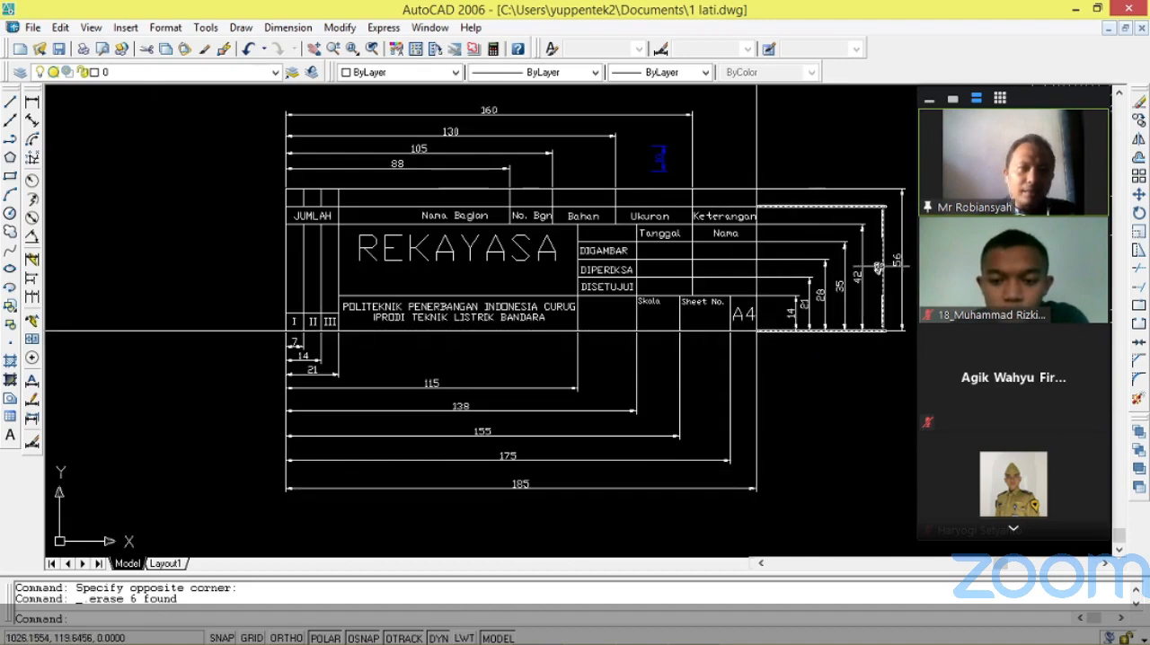
pyautogui.scroll(1, 909, 249)
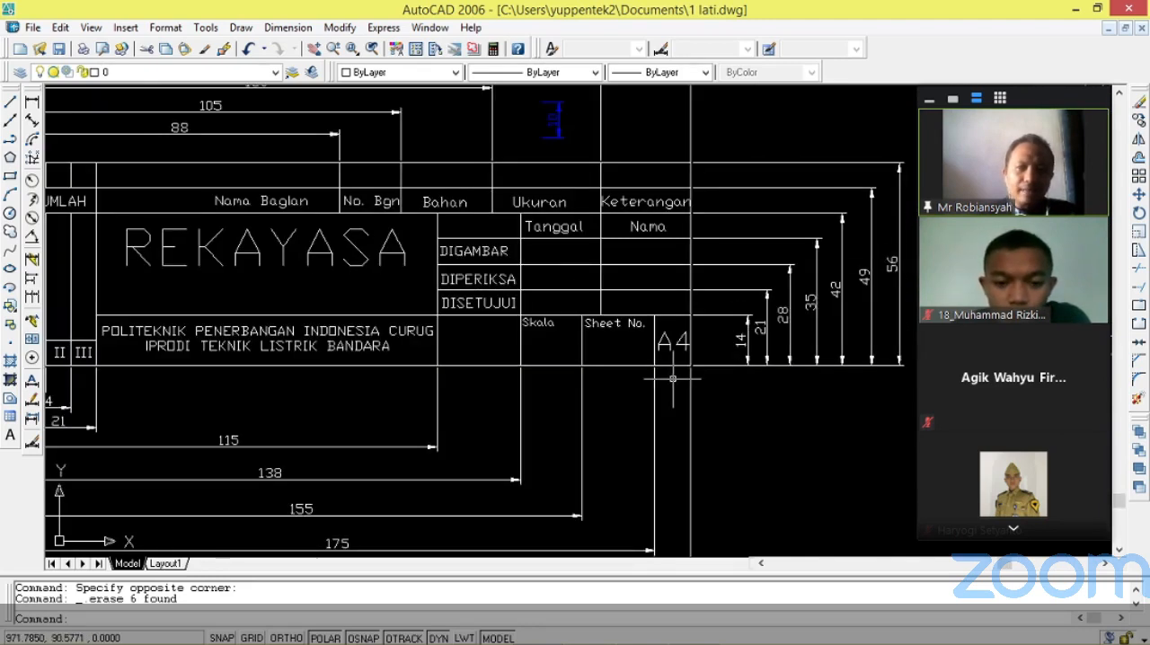
pyautogui.scroll(-1, 689, 381)
pyautogui.scroll(-3, 844, 302)
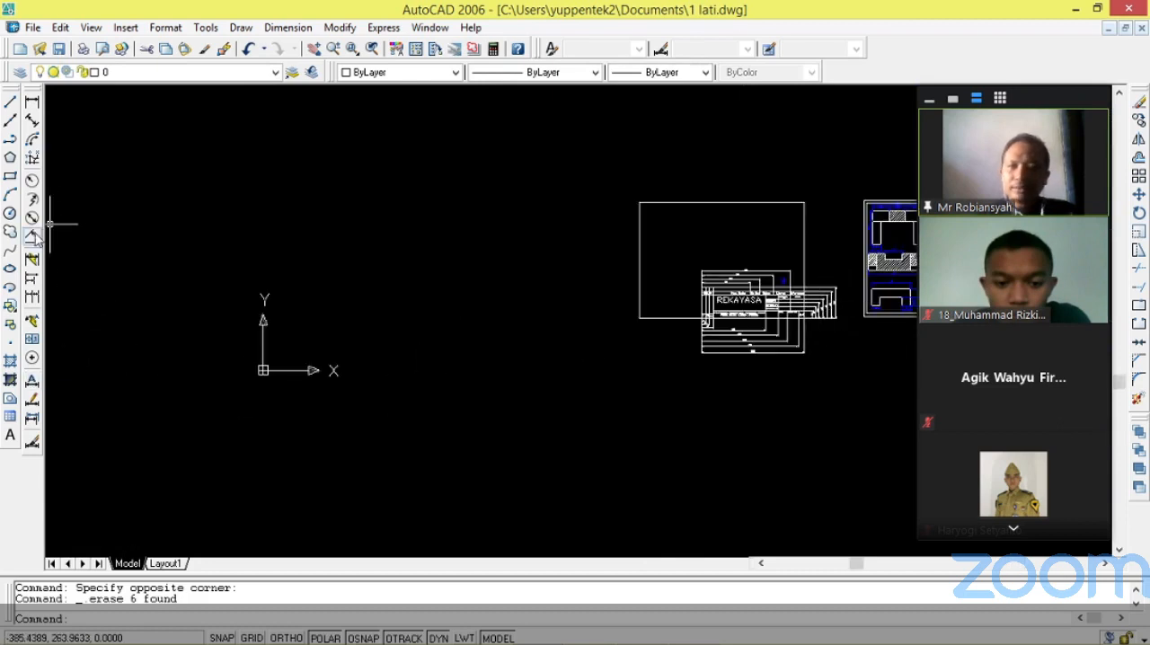
pyautogui.click(9, 178)
pyautogui.scroll(-1, 297, 267)
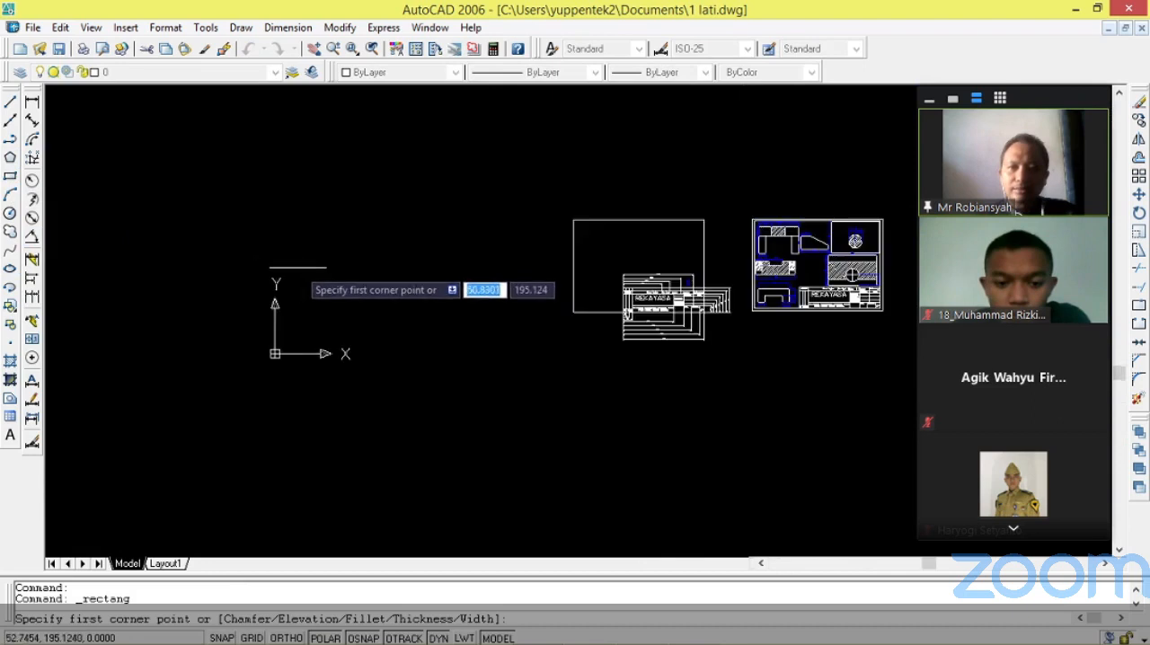
pyautogui.scroll(5, 310, 297)
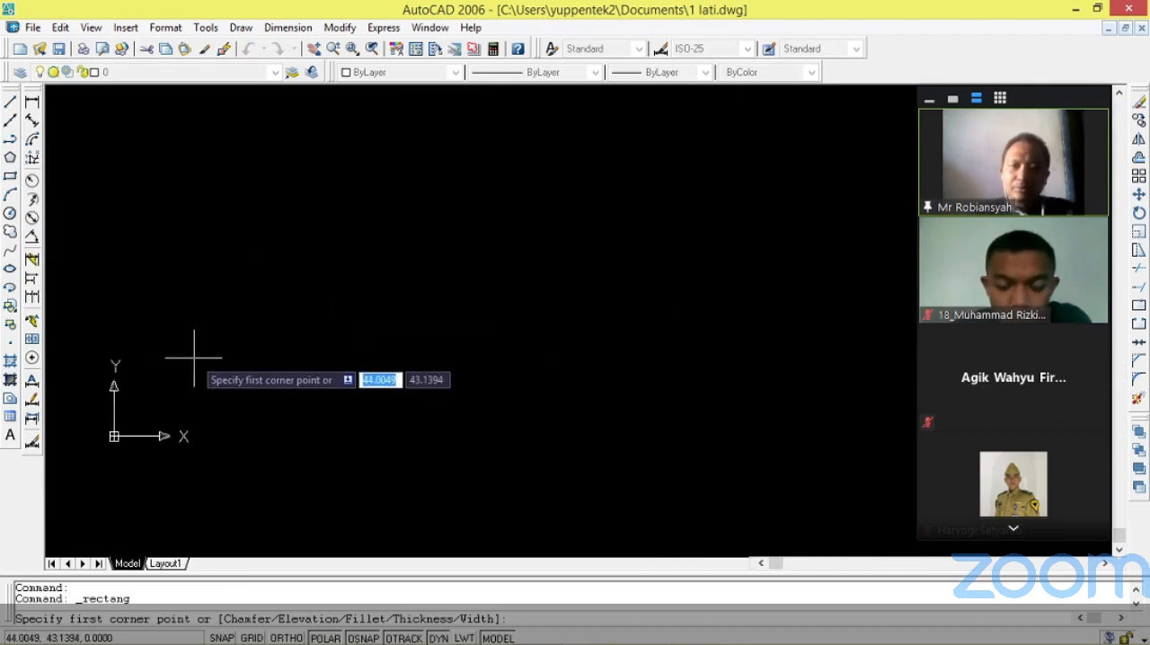
pyautogui.click(195, 357)
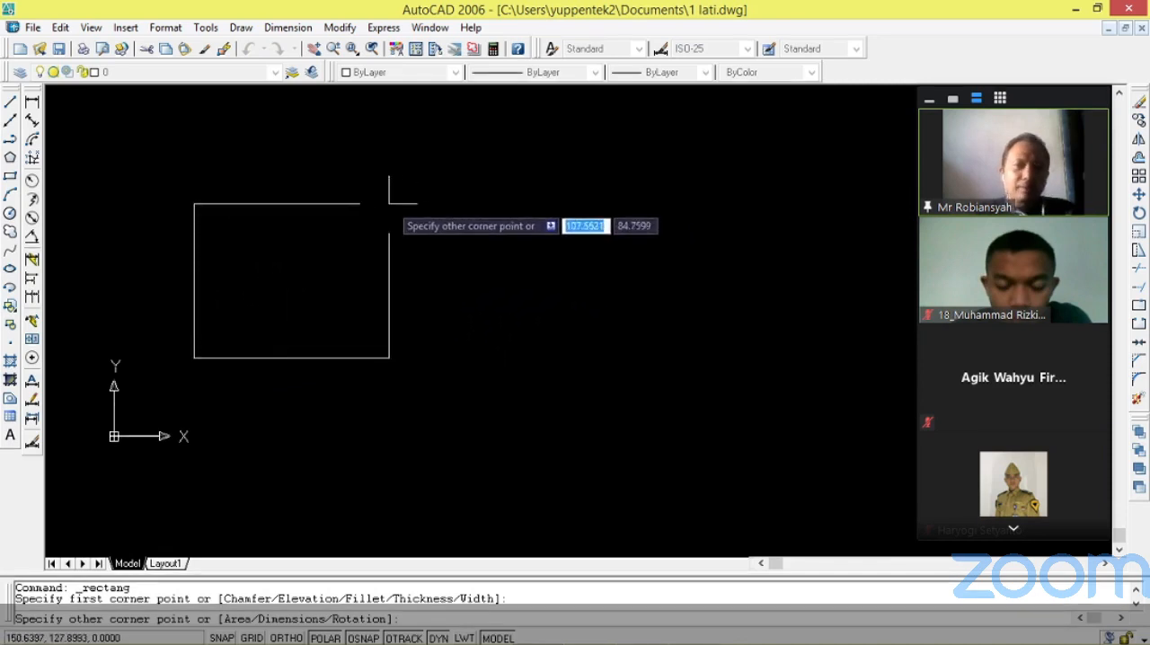
pyautogui.press('Escape')
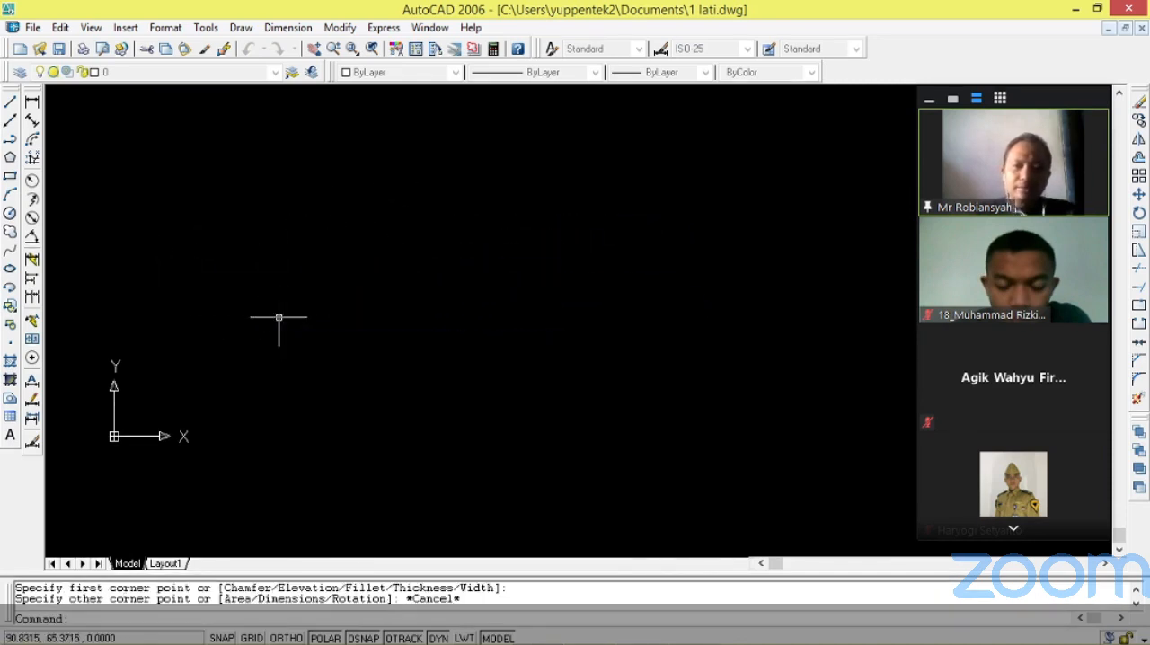
pyautogui.click(10, 176)
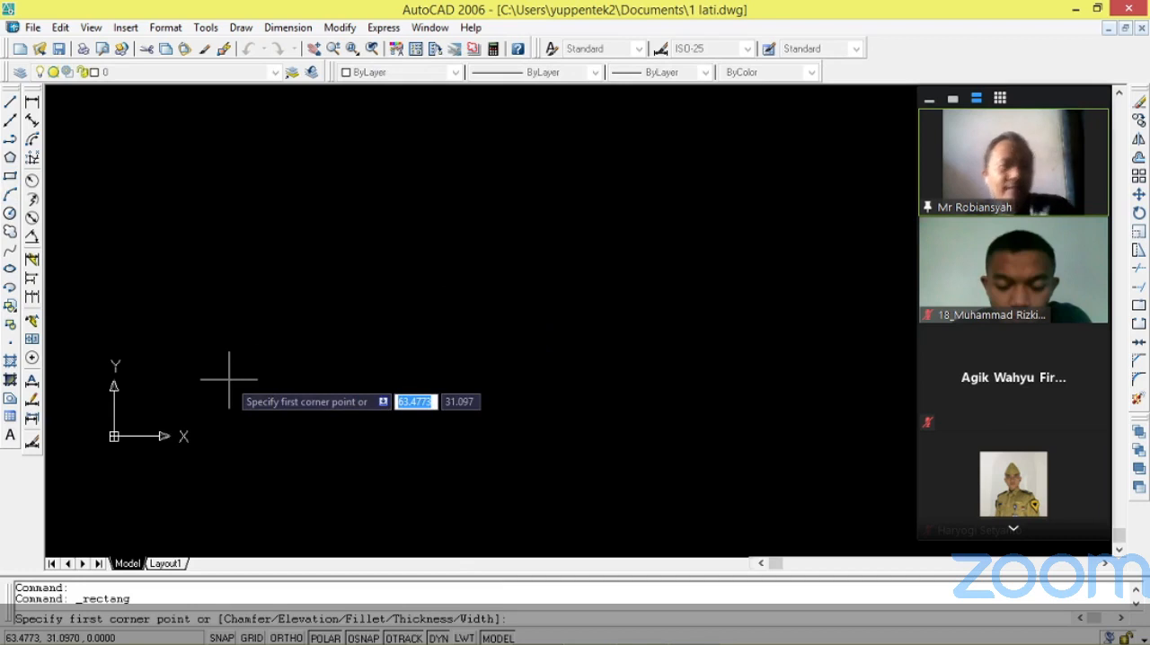
pyautogui.press('F8')
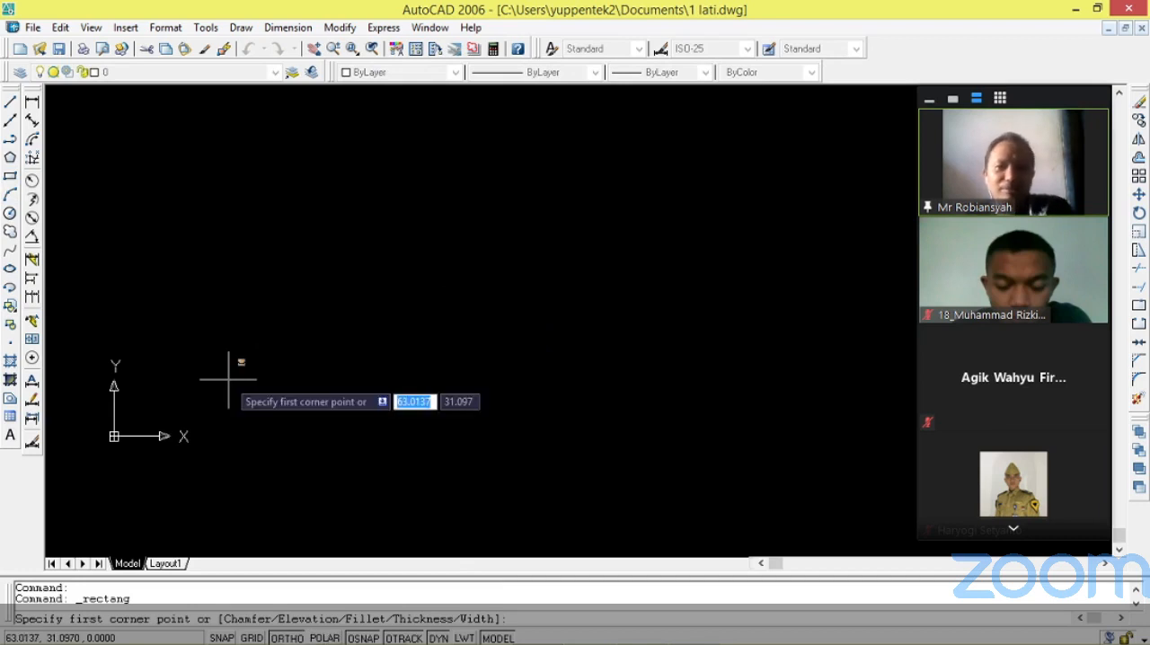
pyautogui.write('@')
pyautogui.press('F10')
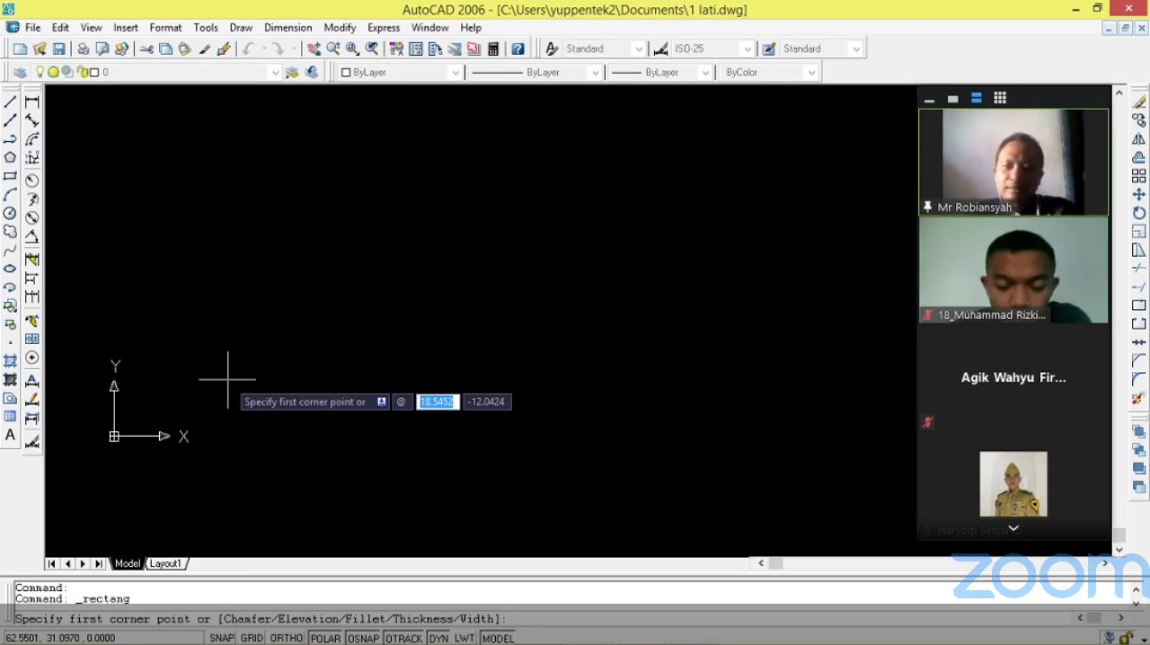
pyautogui.write('185')
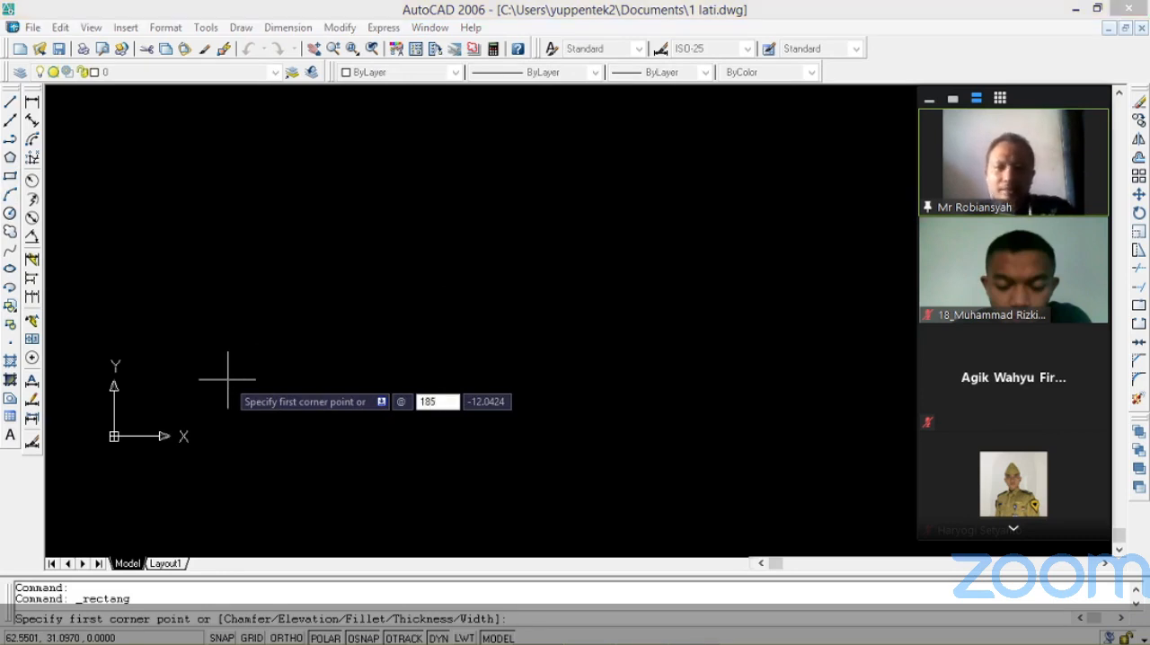
pyautogui.press('Tab')
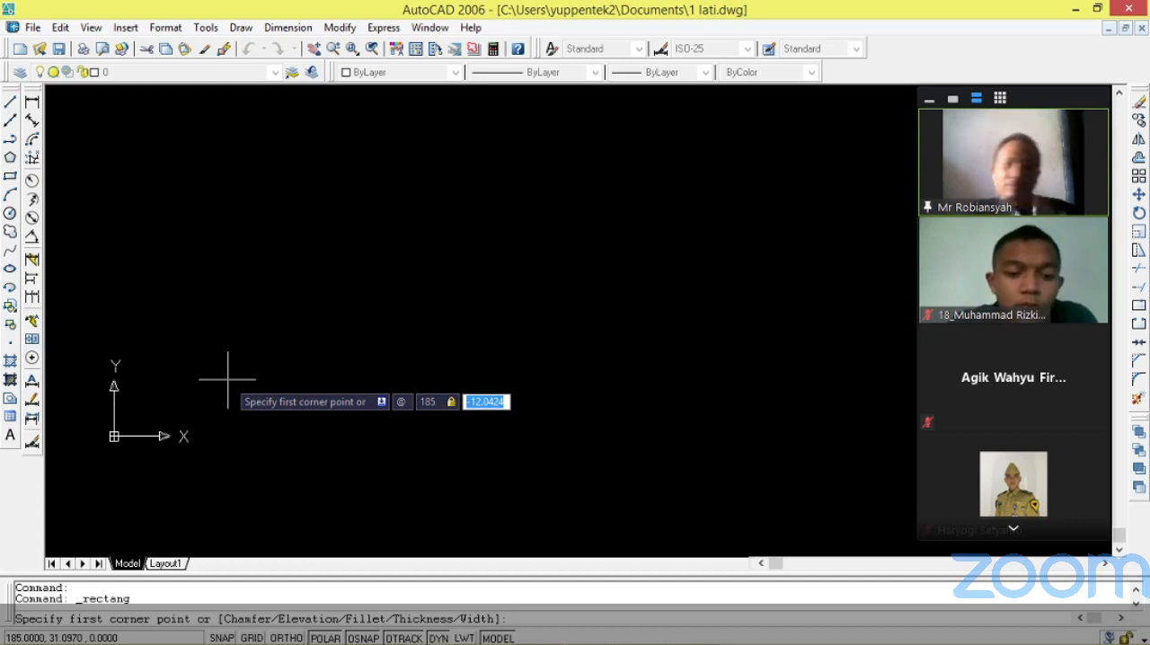
pyautogui.write('85')
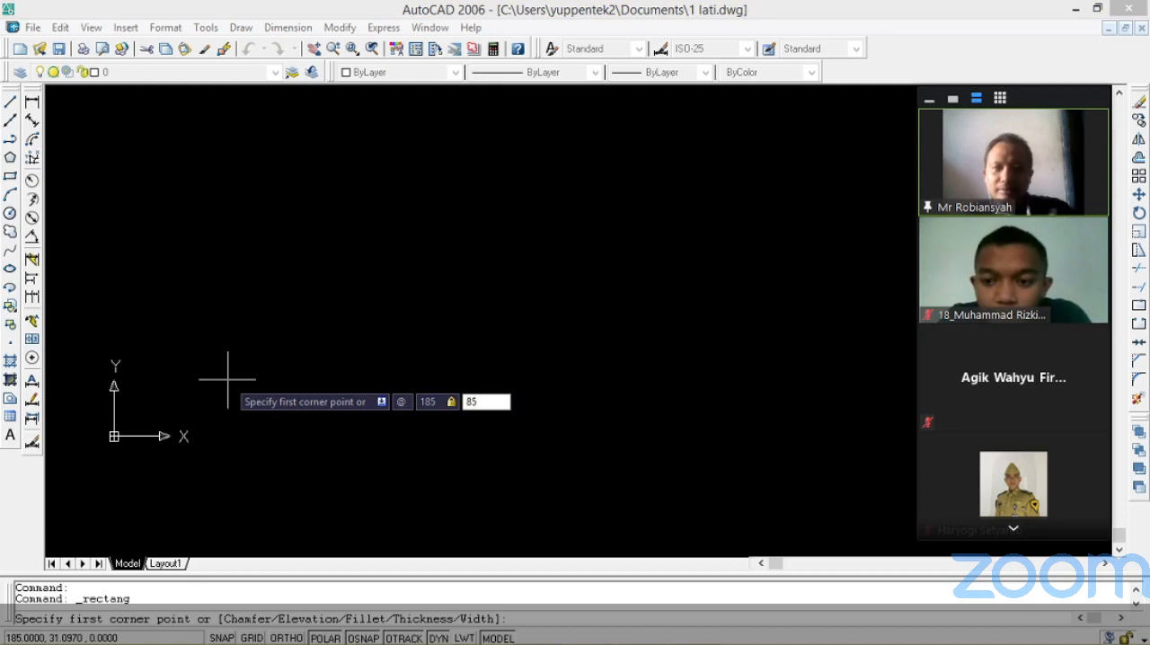
pyautogui.press('Return')
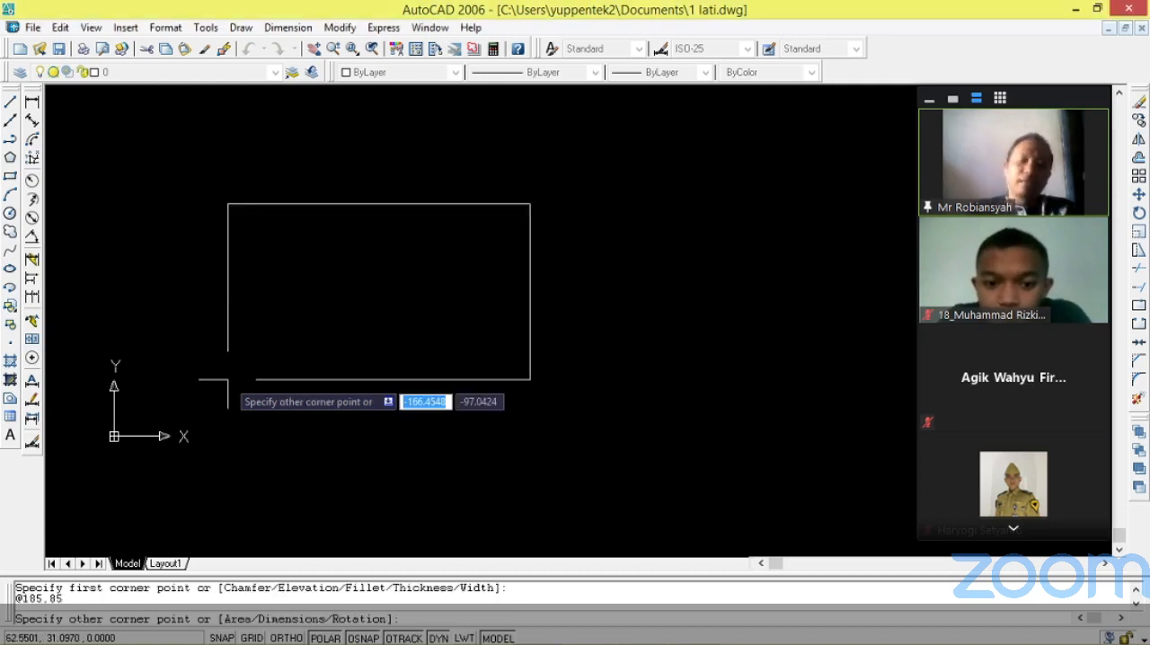
pyautogui.hotkey('ctrl', 'z')
pyautogui.press('Escape')
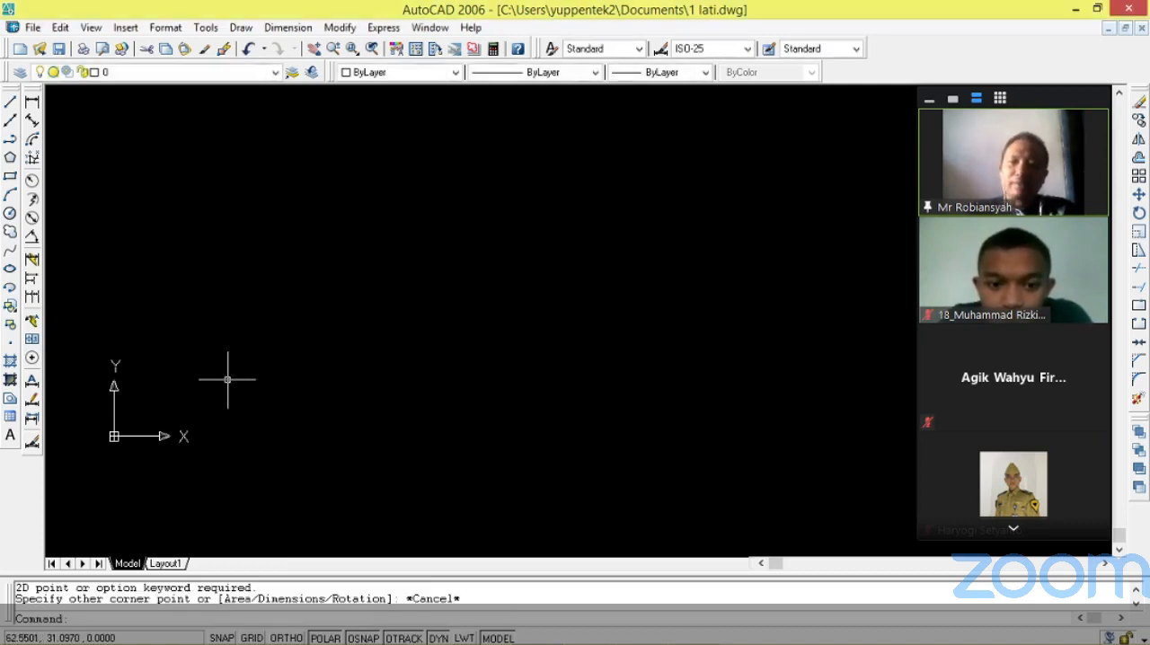
pyautogui.click(10, 177)
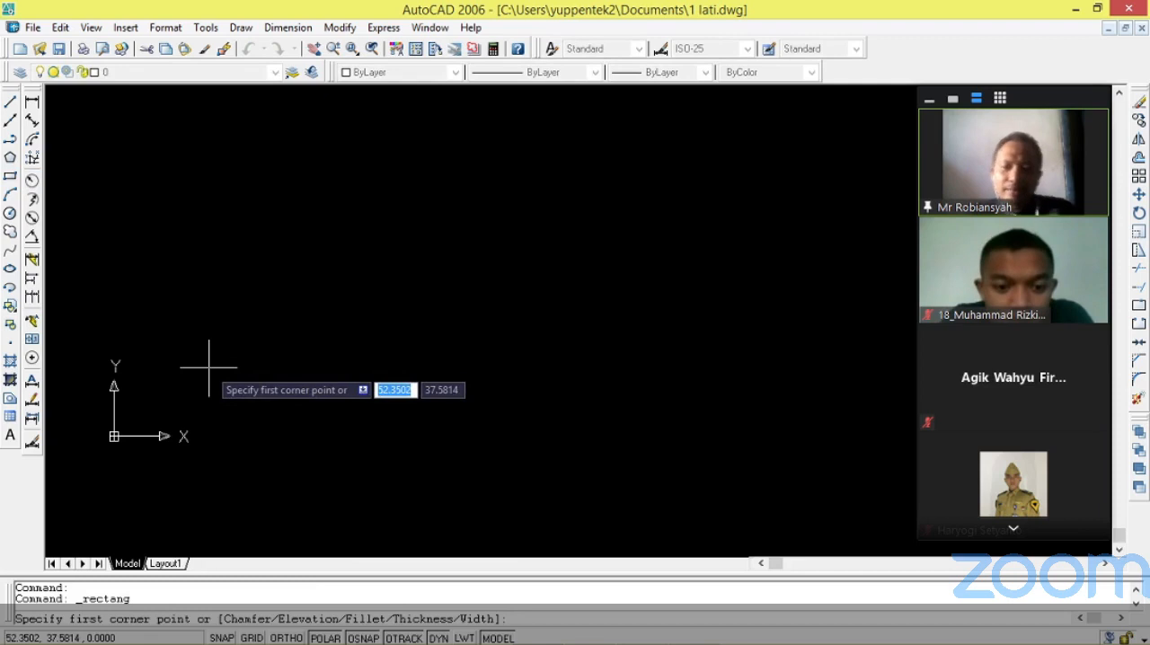
pyautogui.write('@')
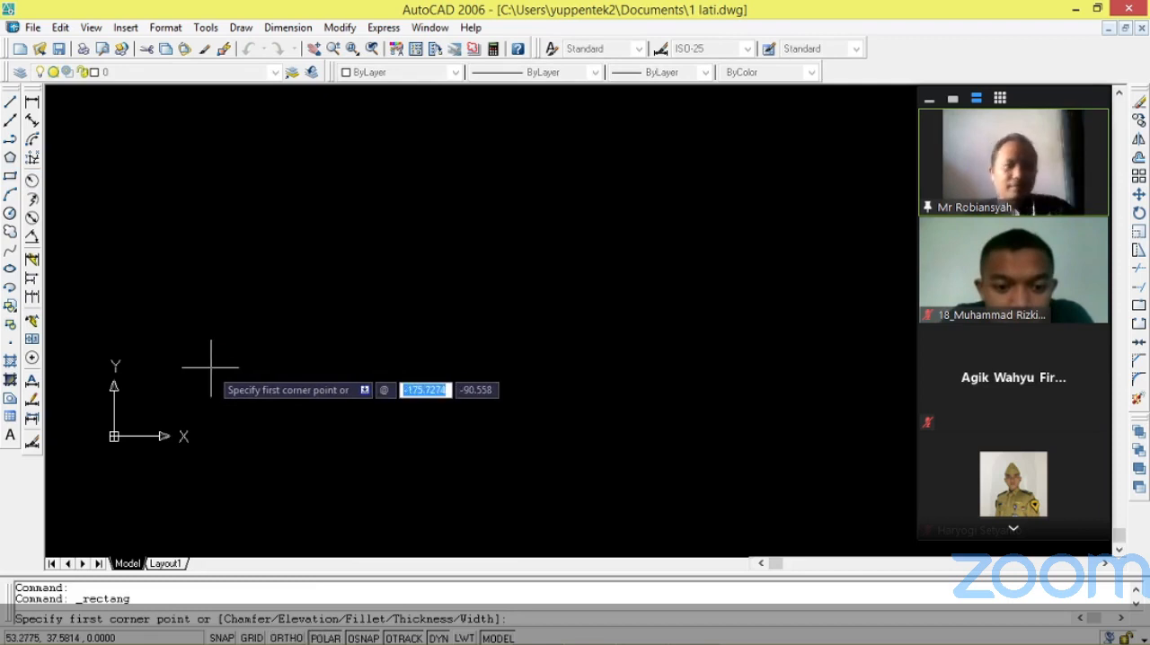
pyautogui.write('185')
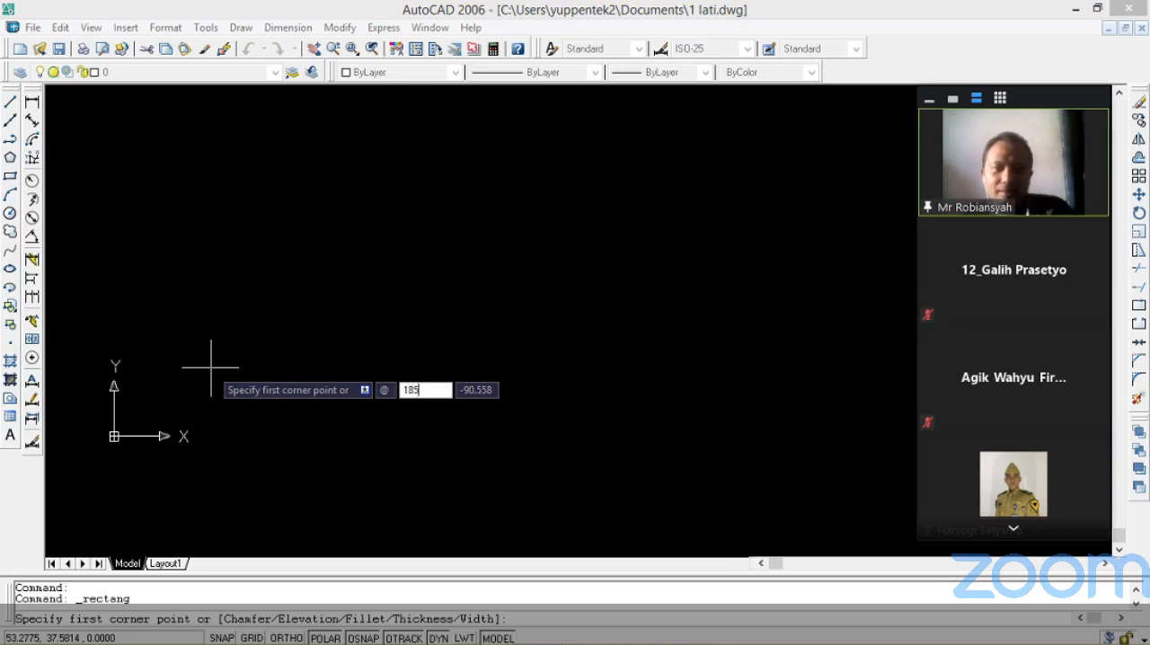
pyautogui.press('Tab')
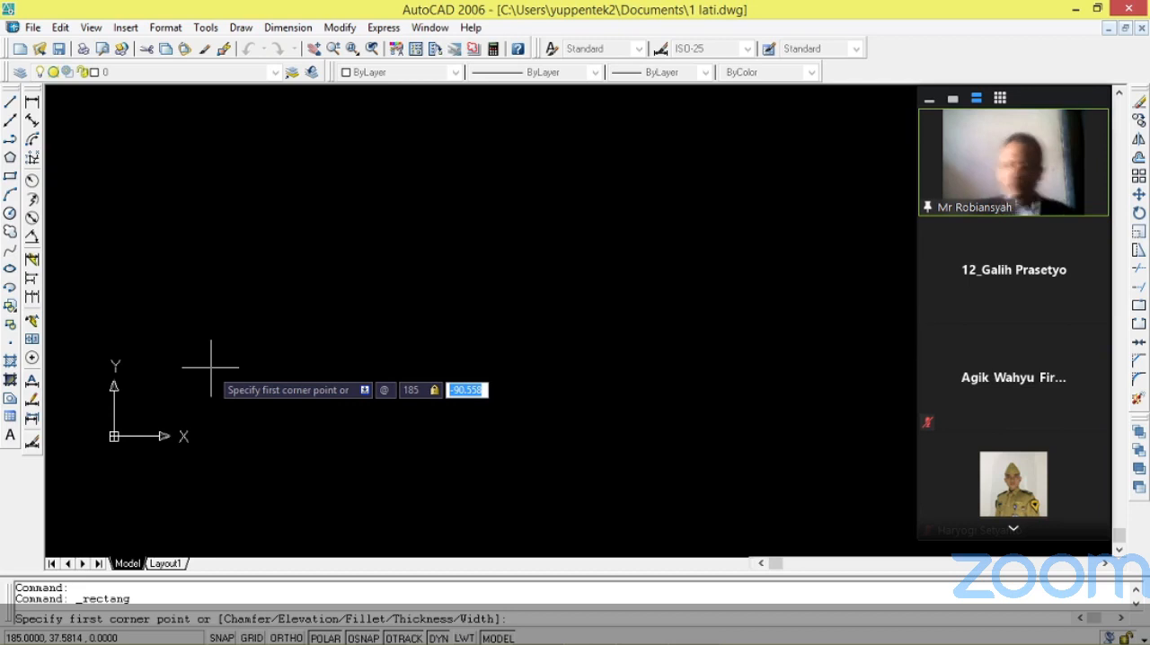
pyautogui.write('50')
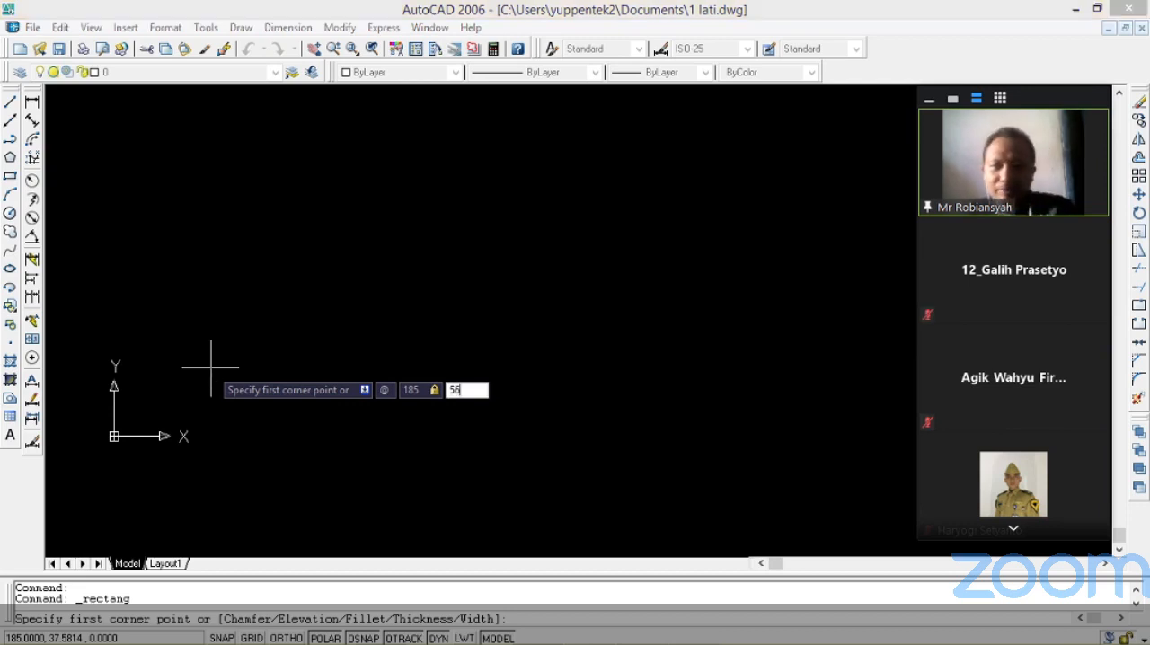
pyautogui.press('Return')
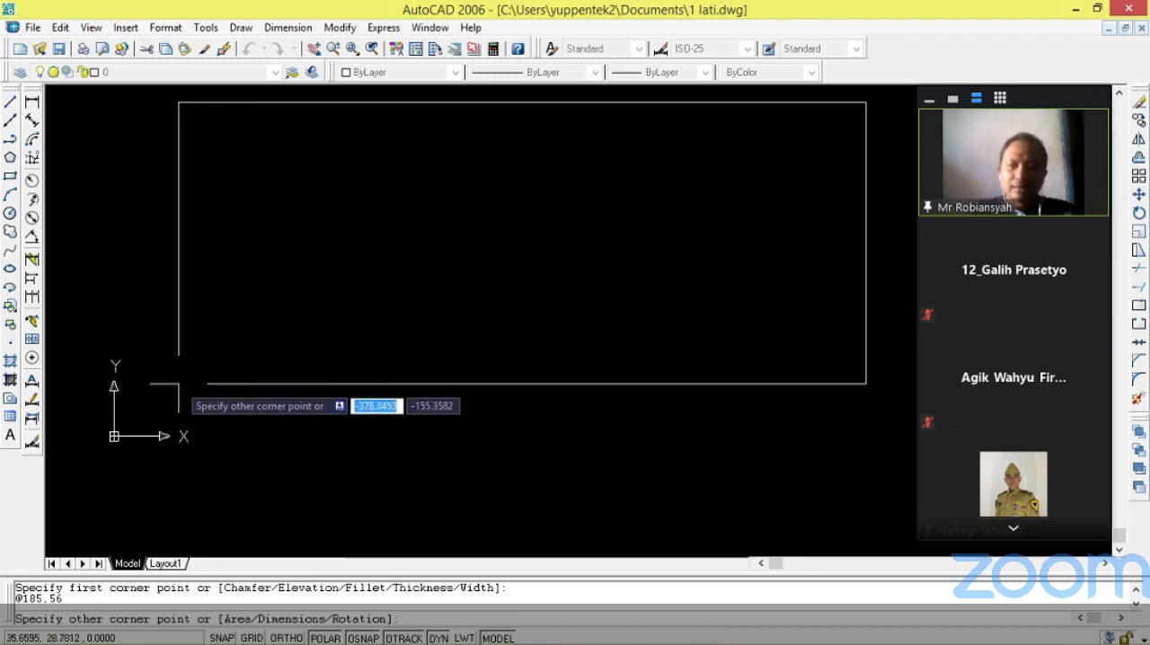
pyautogui.press('Escape')
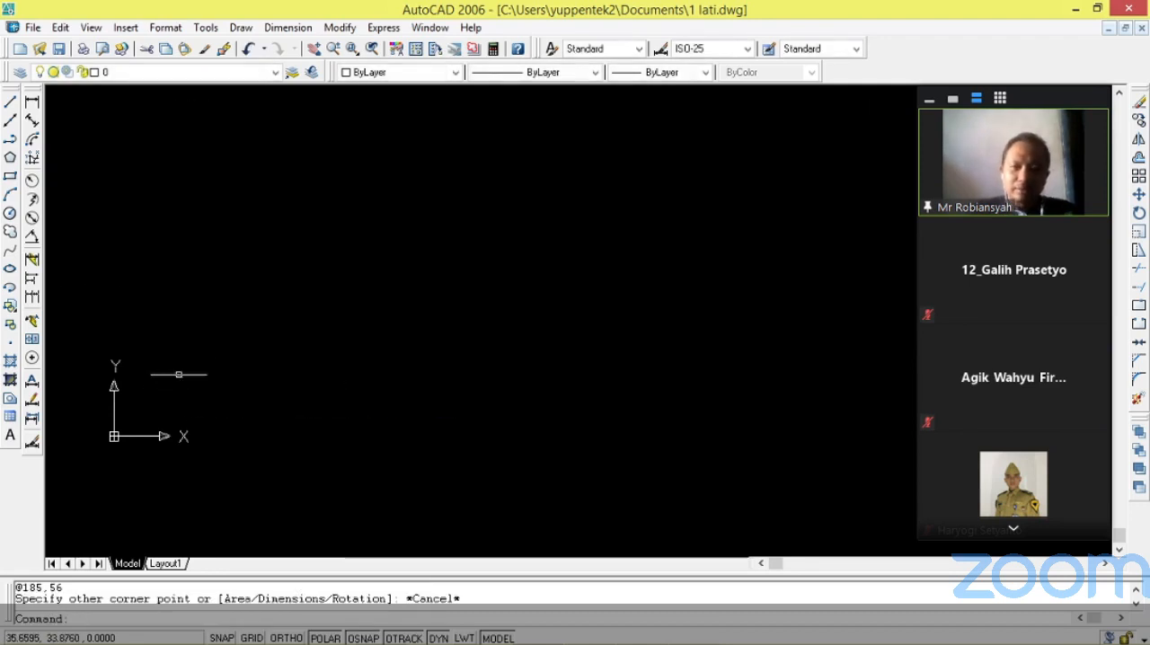
pyautogui.click(10, 176)
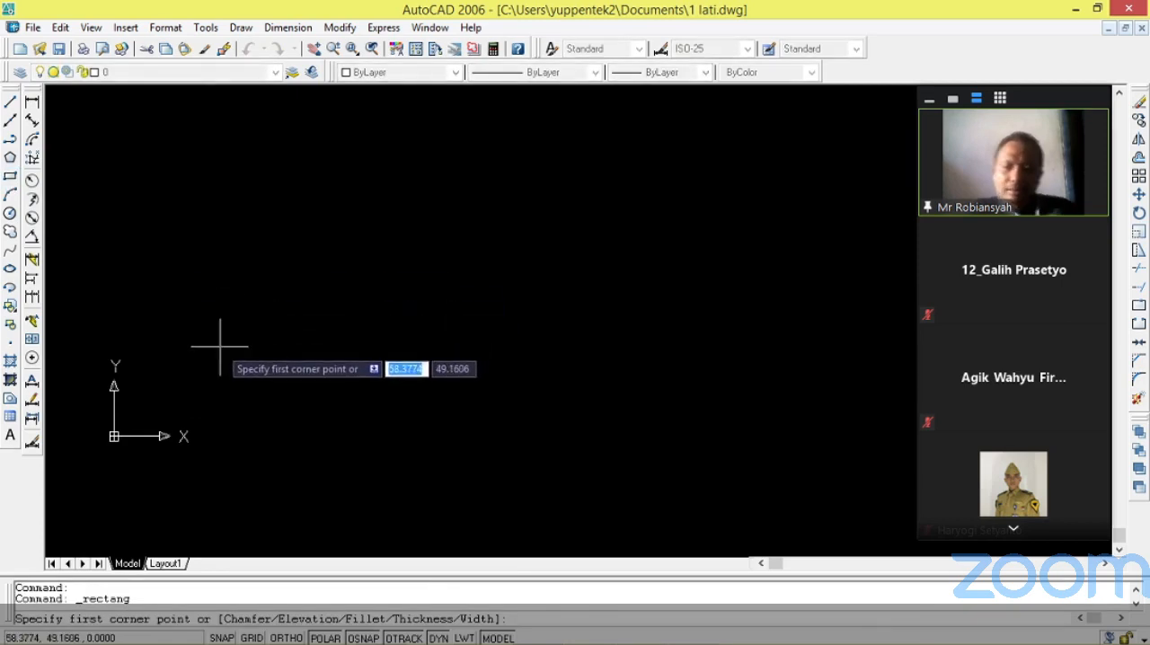
pyautogui.write('@')
pyautogui.write('185')
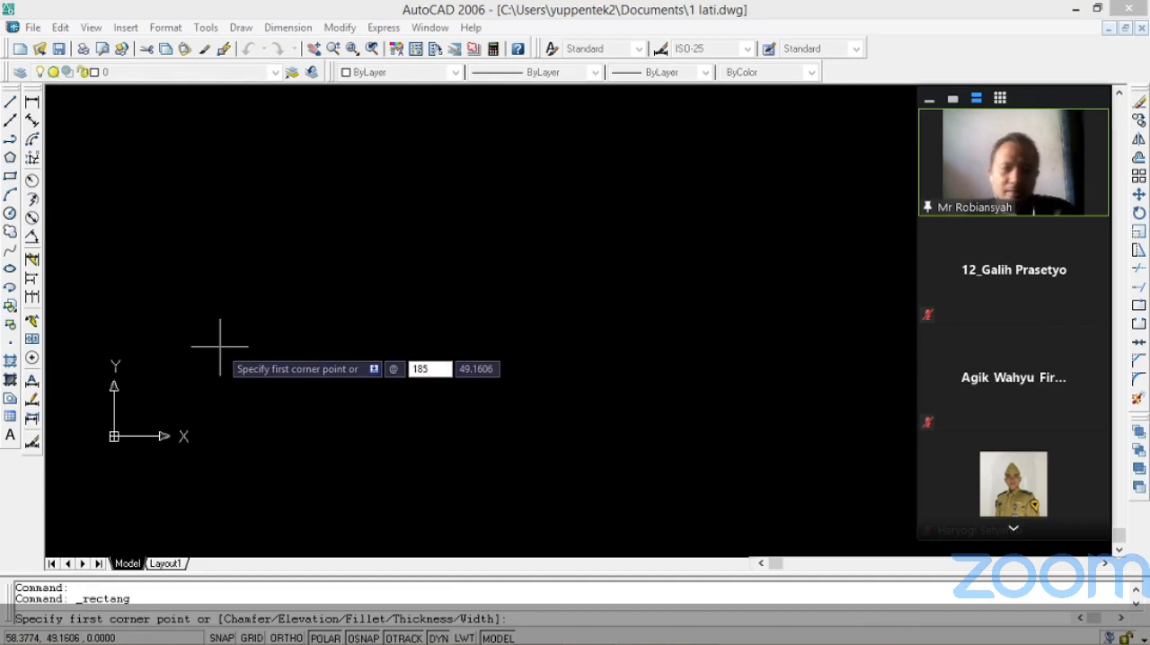
pyautogui.press('Tab')
pyautogui.write('5')
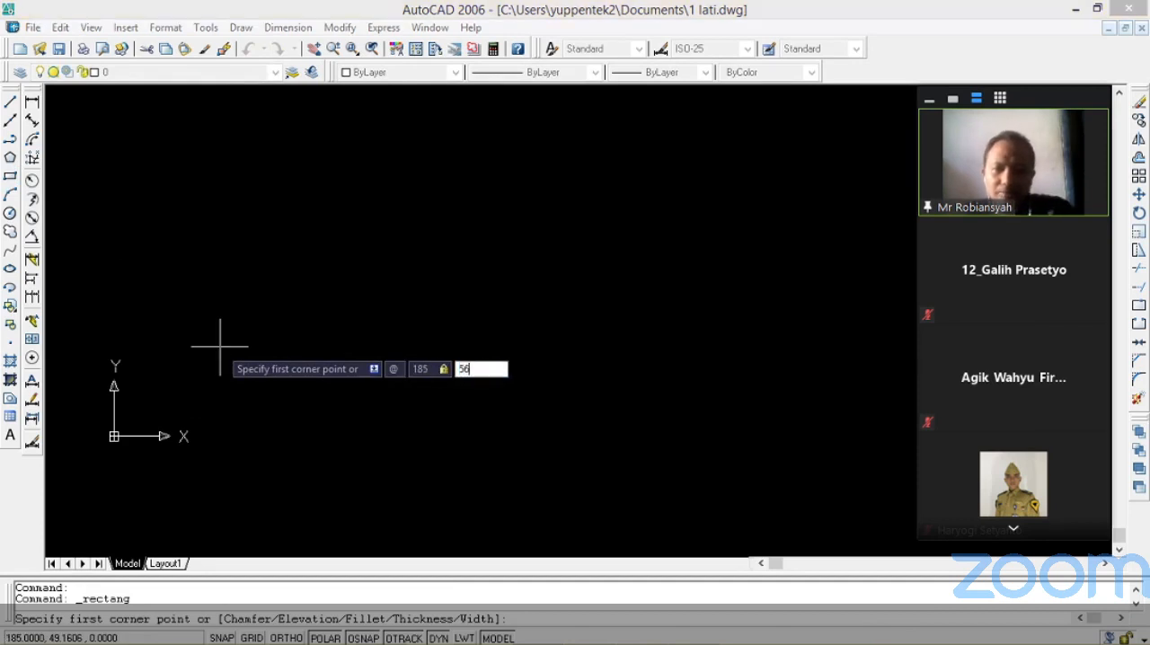
pyautogui.write('6')
pyautogui.press('Return')
pyautogui.press('Return')
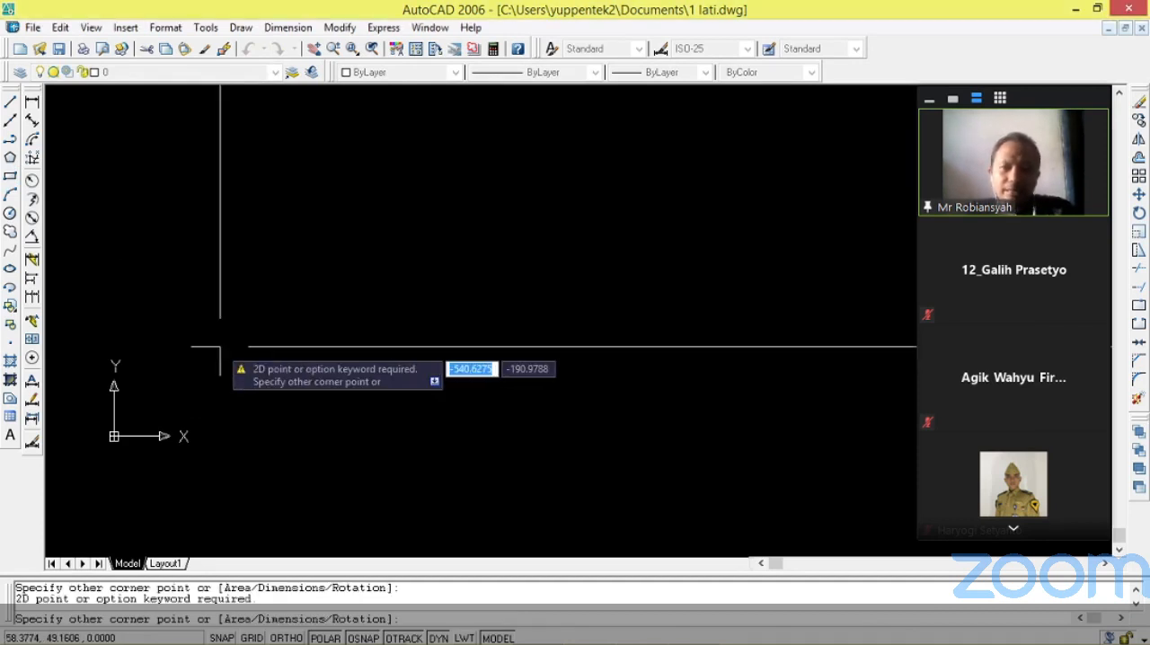
pyautogui.press('Escape')
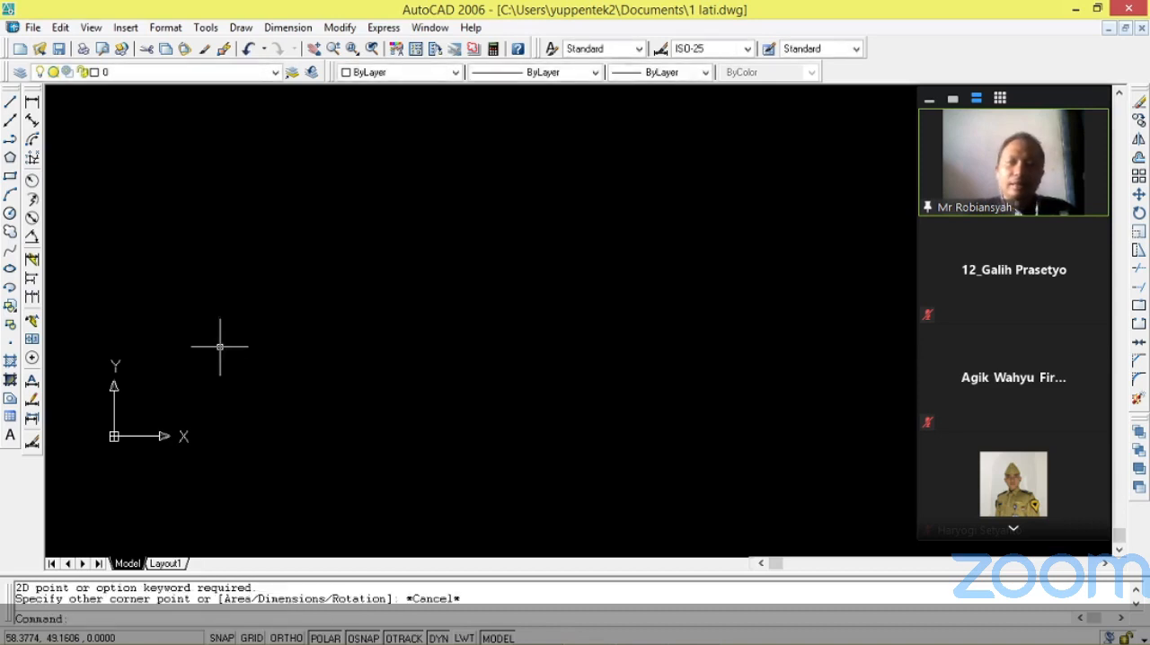
pyautogui.click(10, 176)
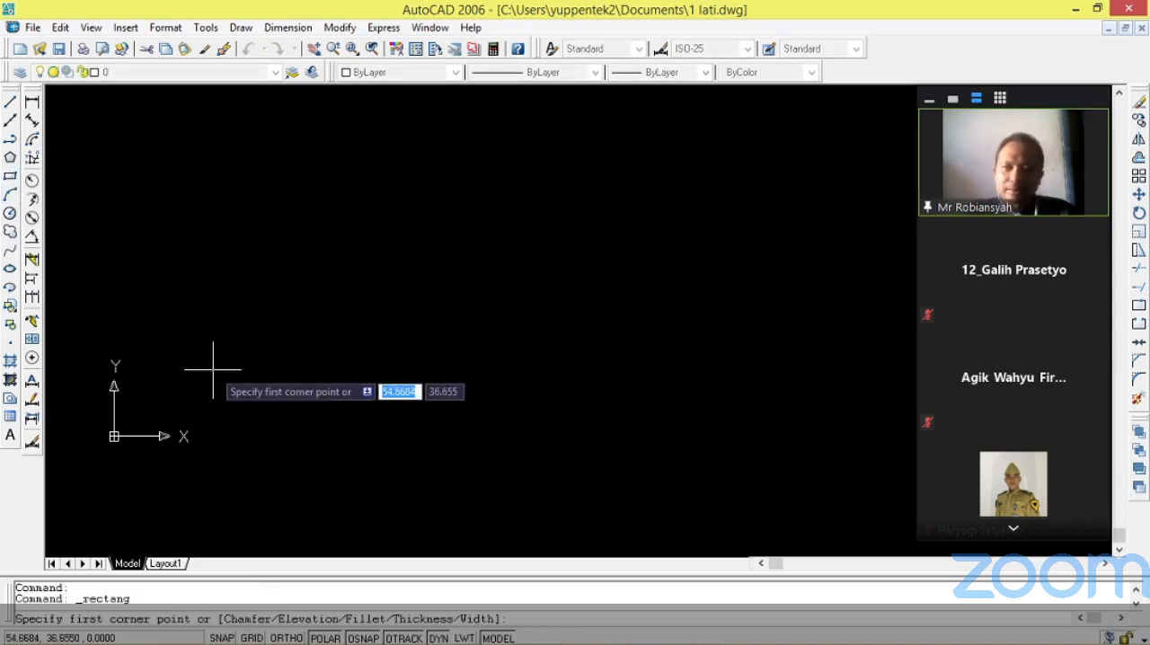
pyautogui.write('@')
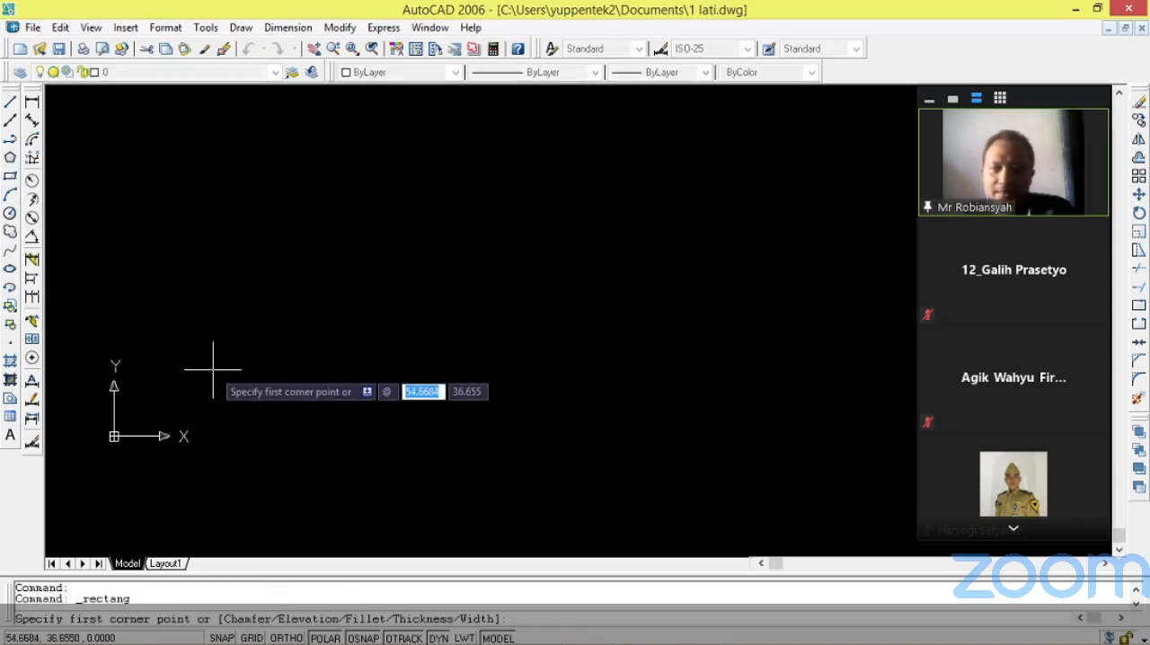
pyautogui.write('1')
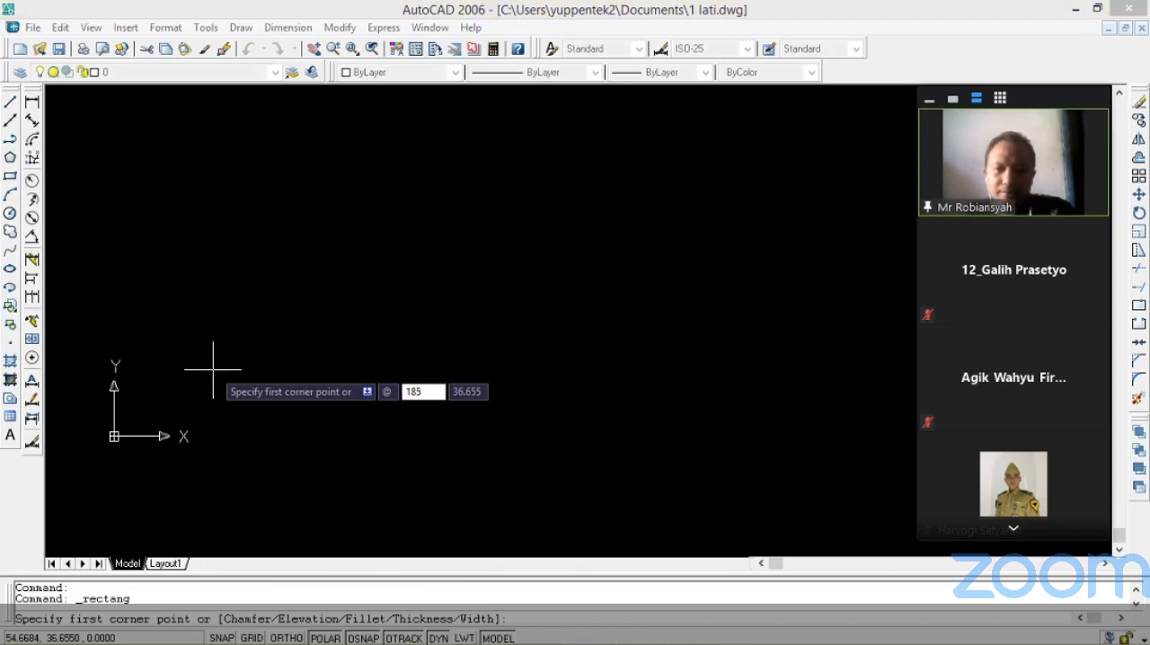
pyautogui.write('85')
pyautogui.press('Tab')
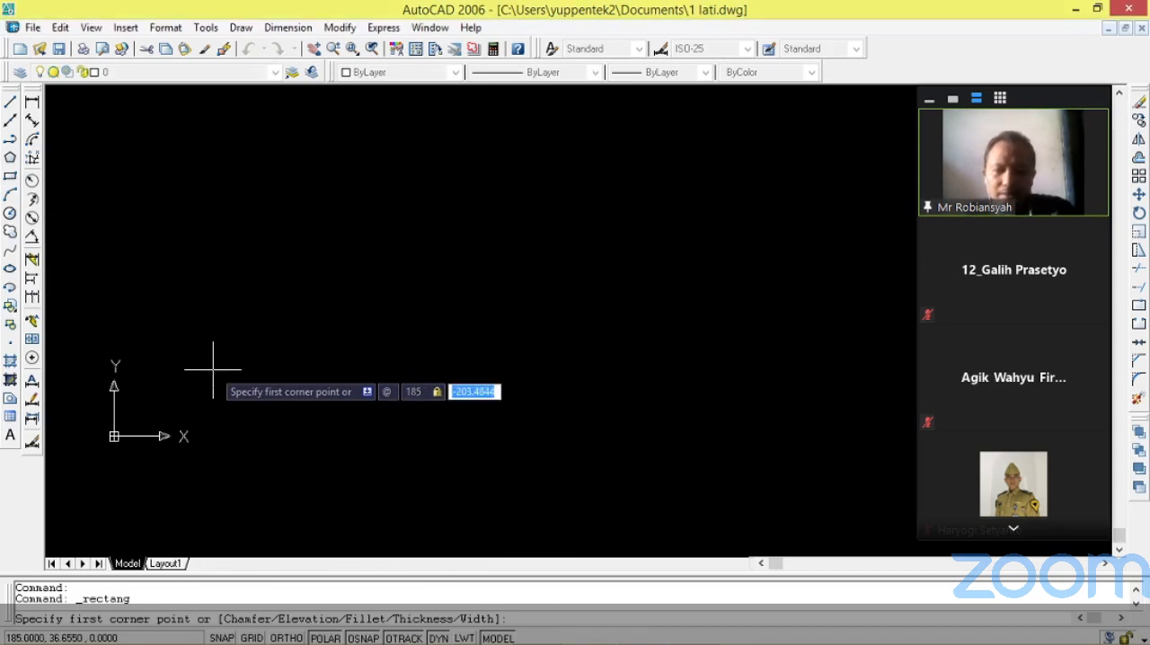
pyautogui.write('56')
pyautogui.press('Return')
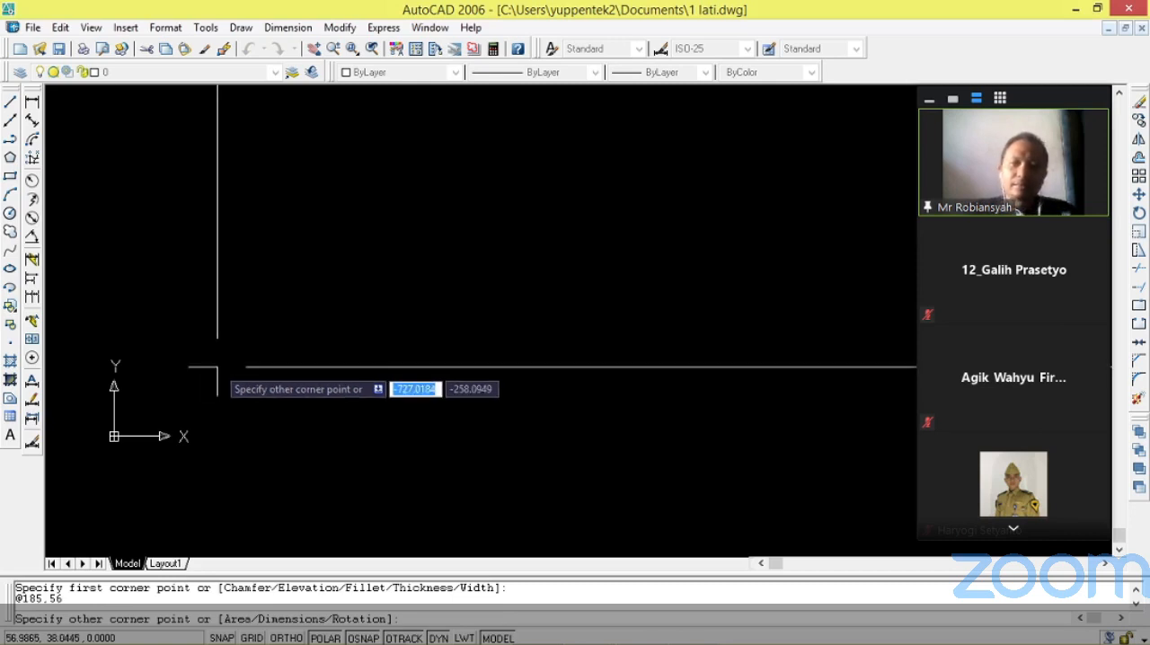
pyautogui.press('Escape')
pyautogui.scroll(-5, 98, 210)
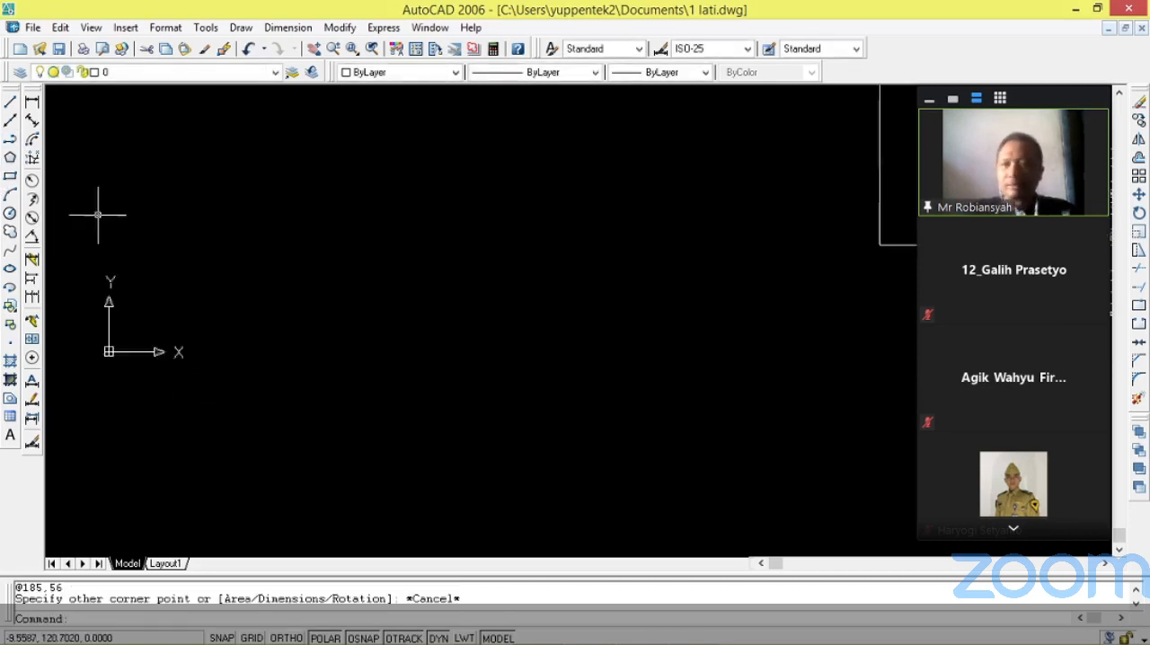
pyautogui.scroll(2, 92, 155)
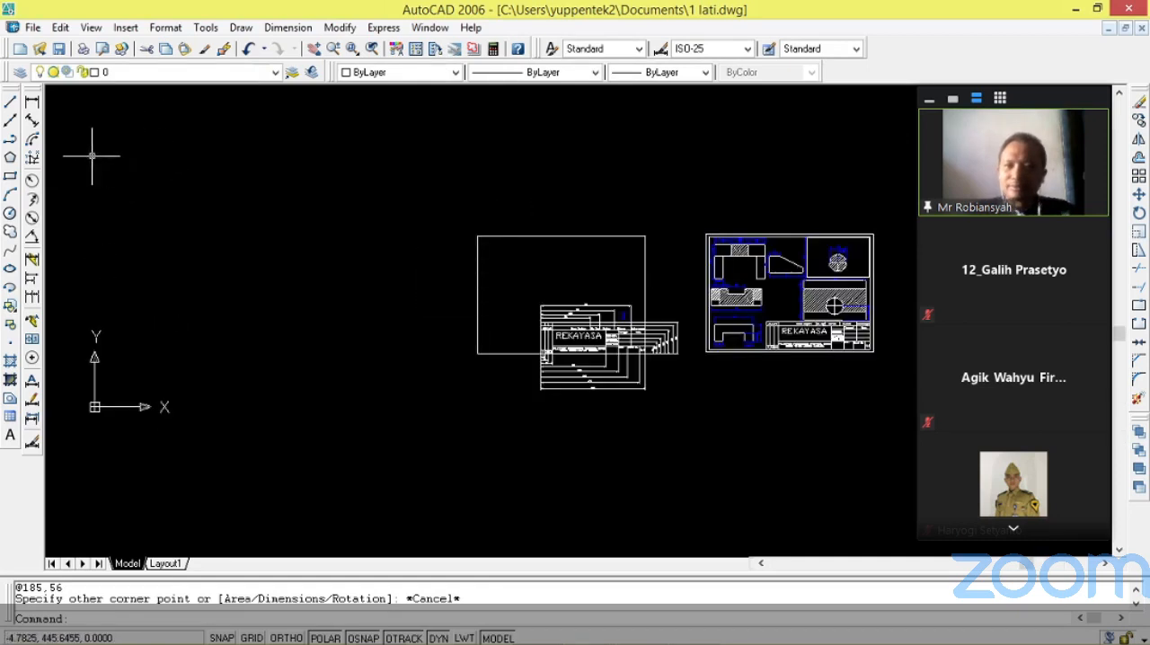
pyautogui.click(10, 176)
pyautogui.click(152, 346)
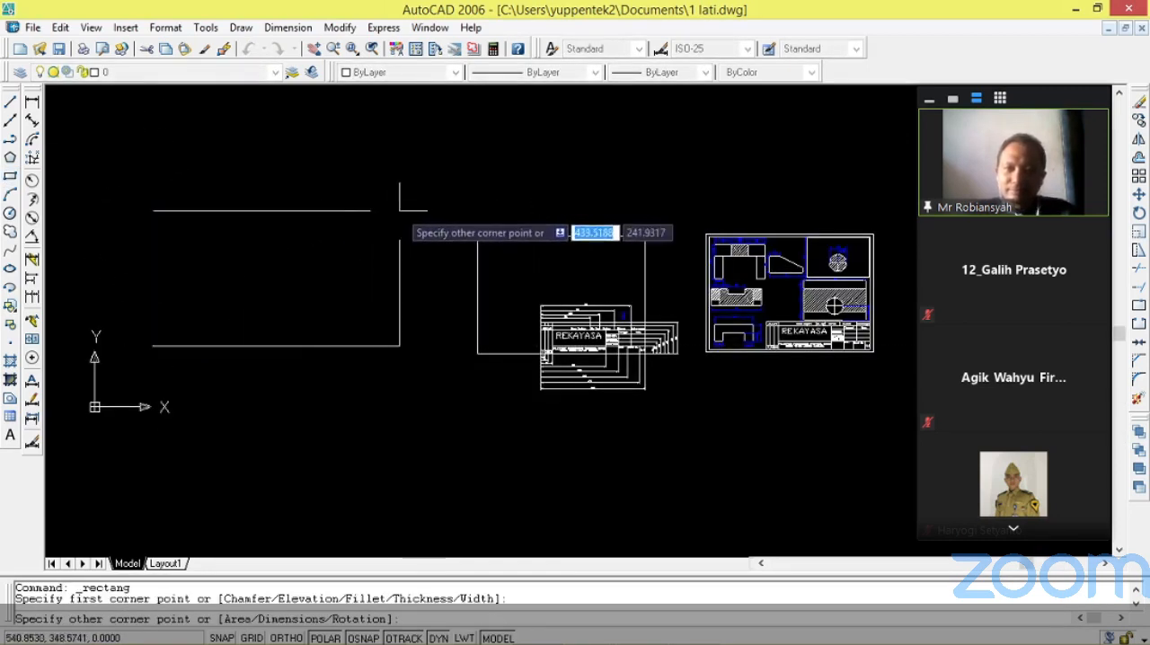
pyautogui.press('Escape')
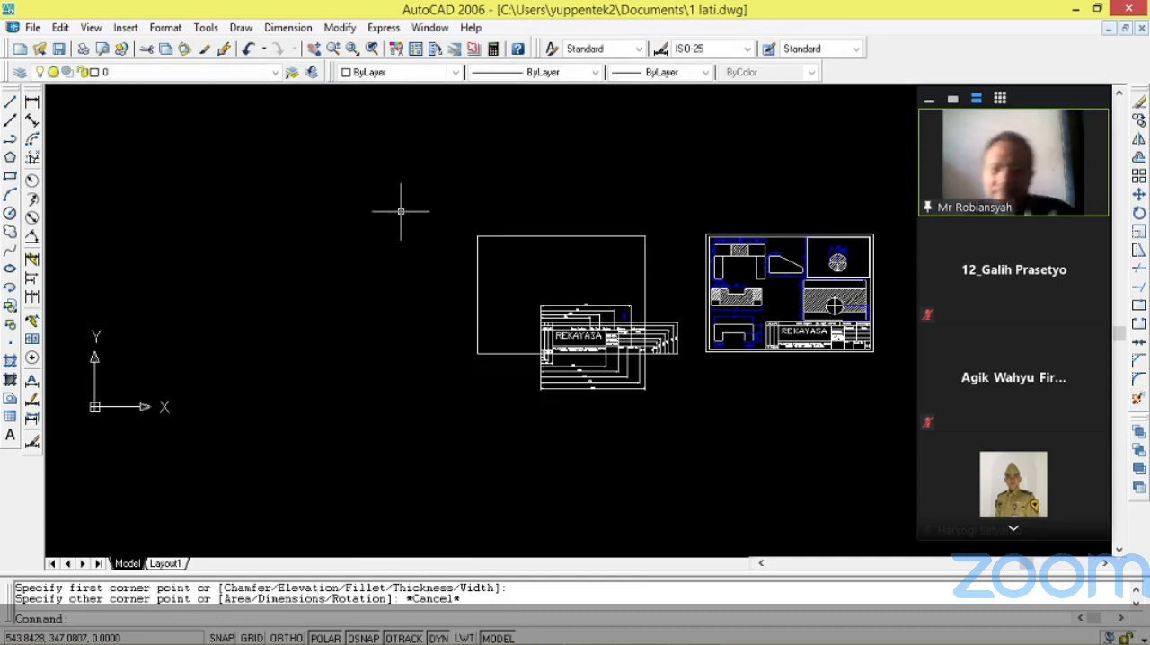
pyautogui.click(11, 178)
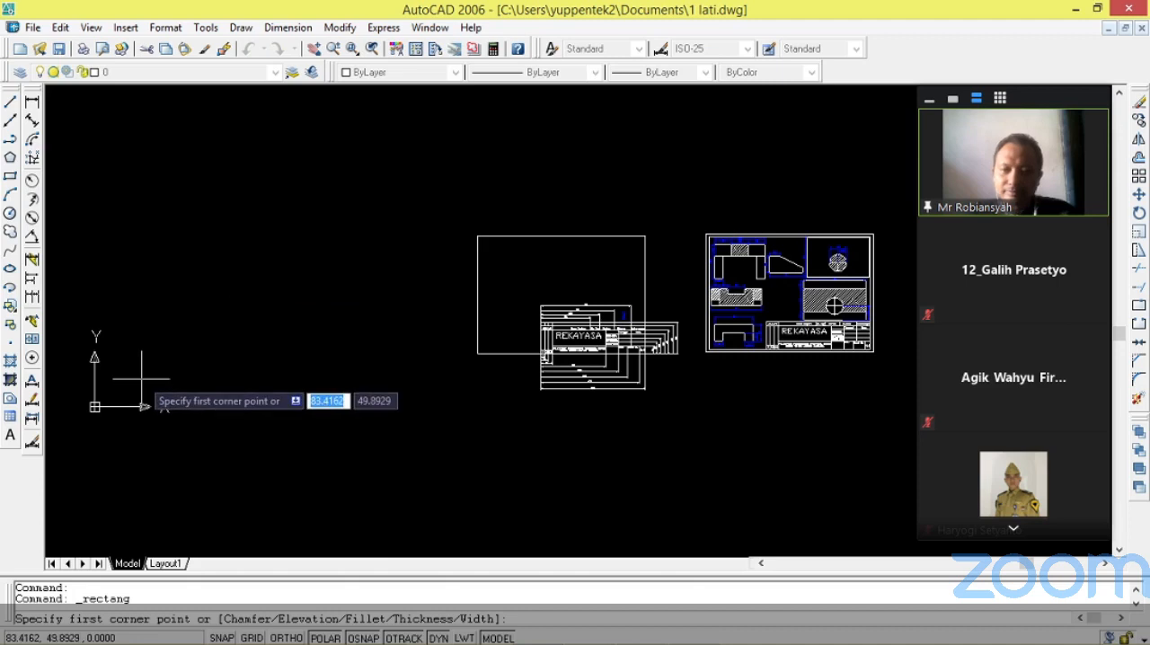
pyautogui.write('18')
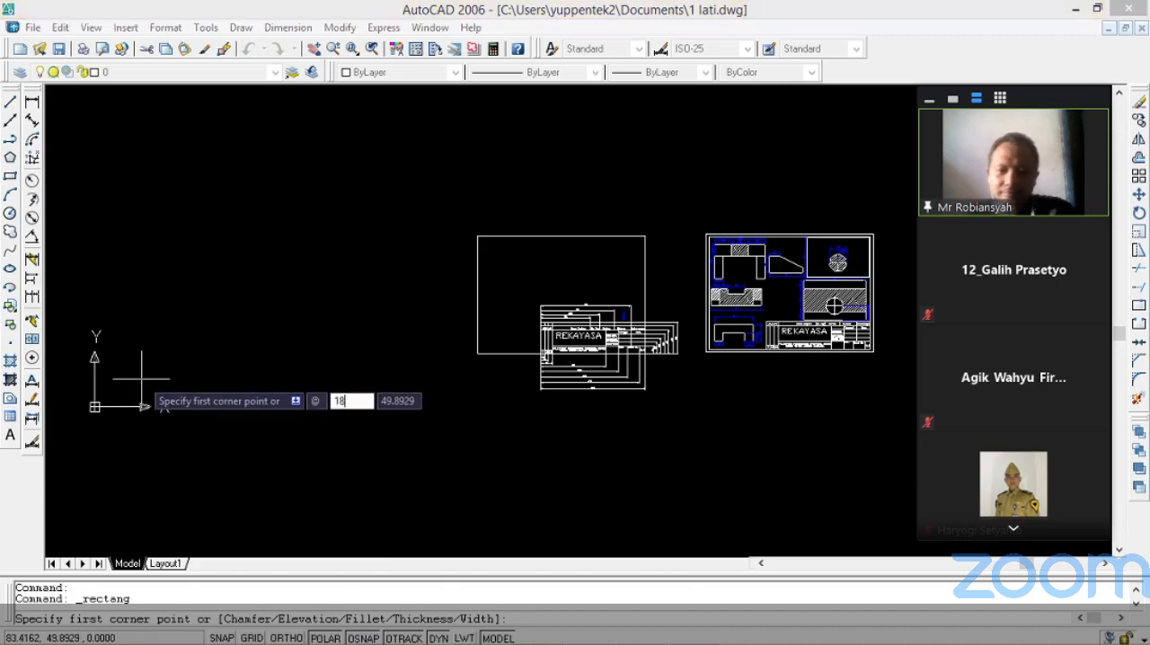
pyautogui.write('5')
pyautogui.press('Tab')
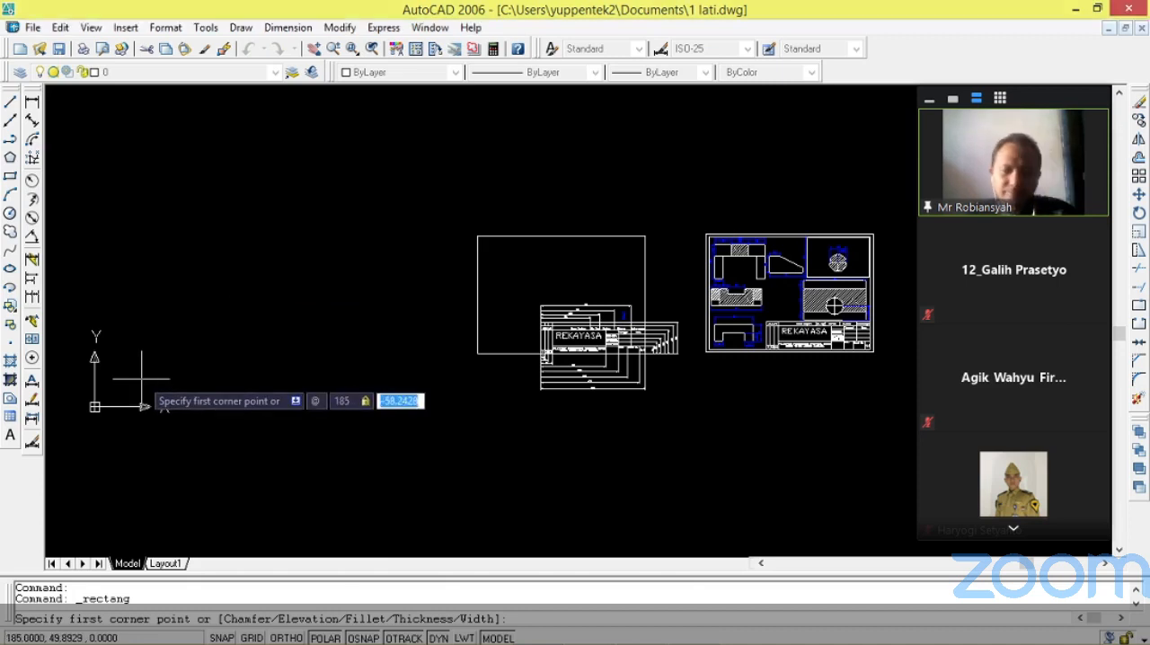
pyautogui.write('56')
pyautogui.press('Return')
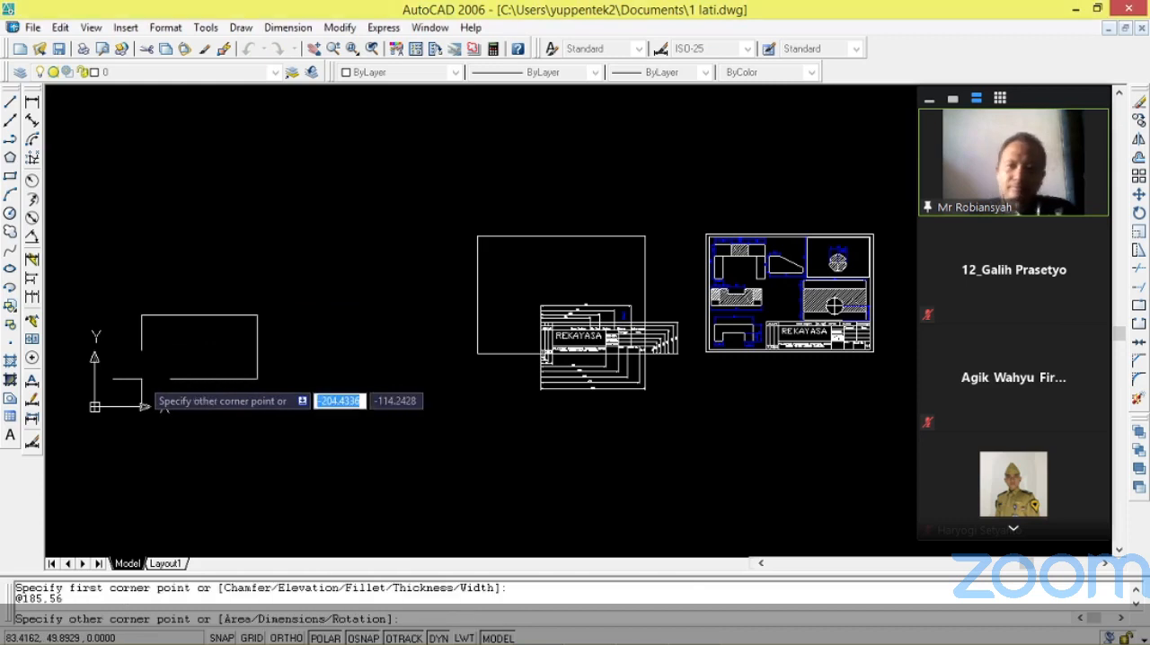
pyautogui.press('Return')
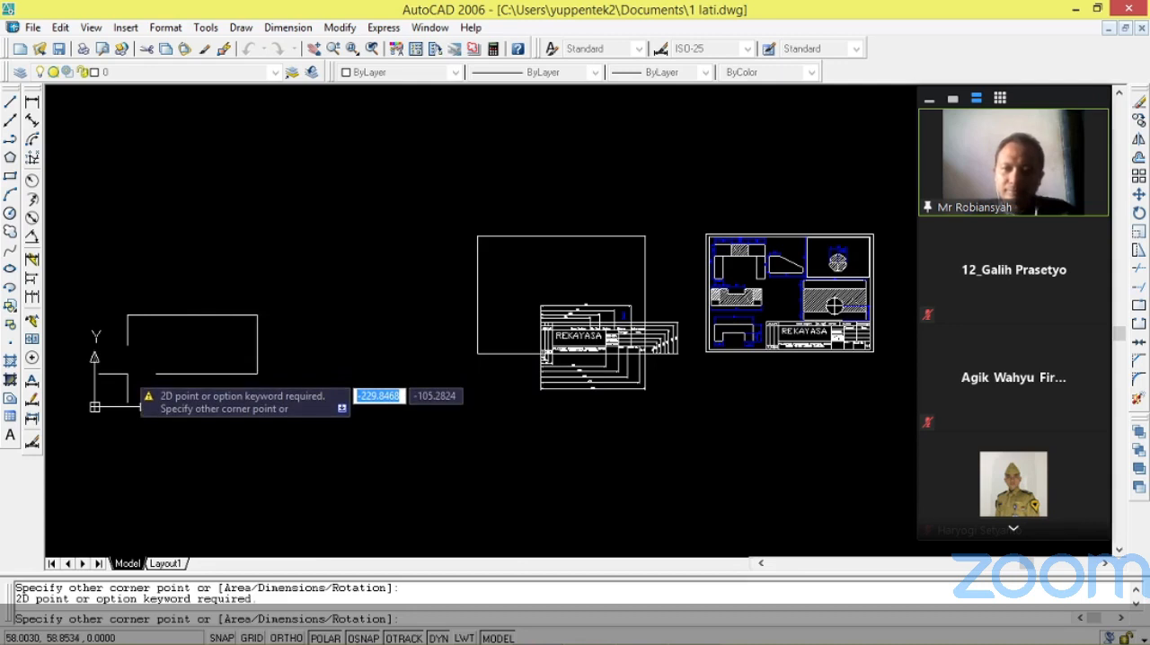
pyautogui.press('Escape')
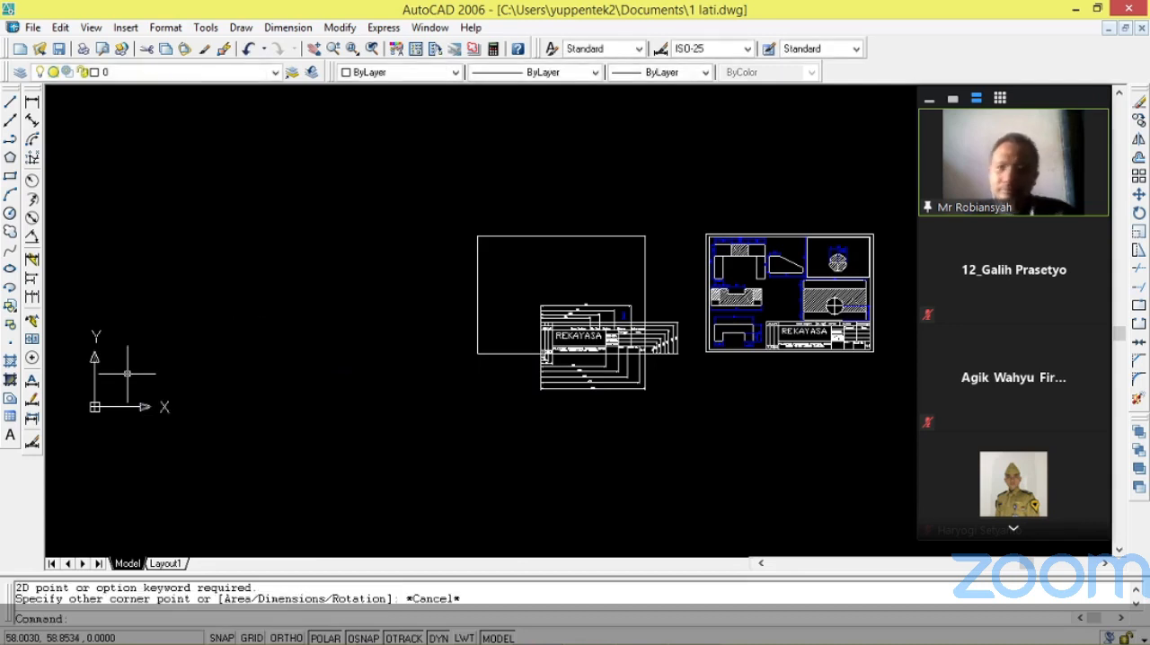
# Draw the bottom edge of the title block outline with Line, running 185 horizontally to the right from a point near the origin.
pyautogui.click(11, 104)
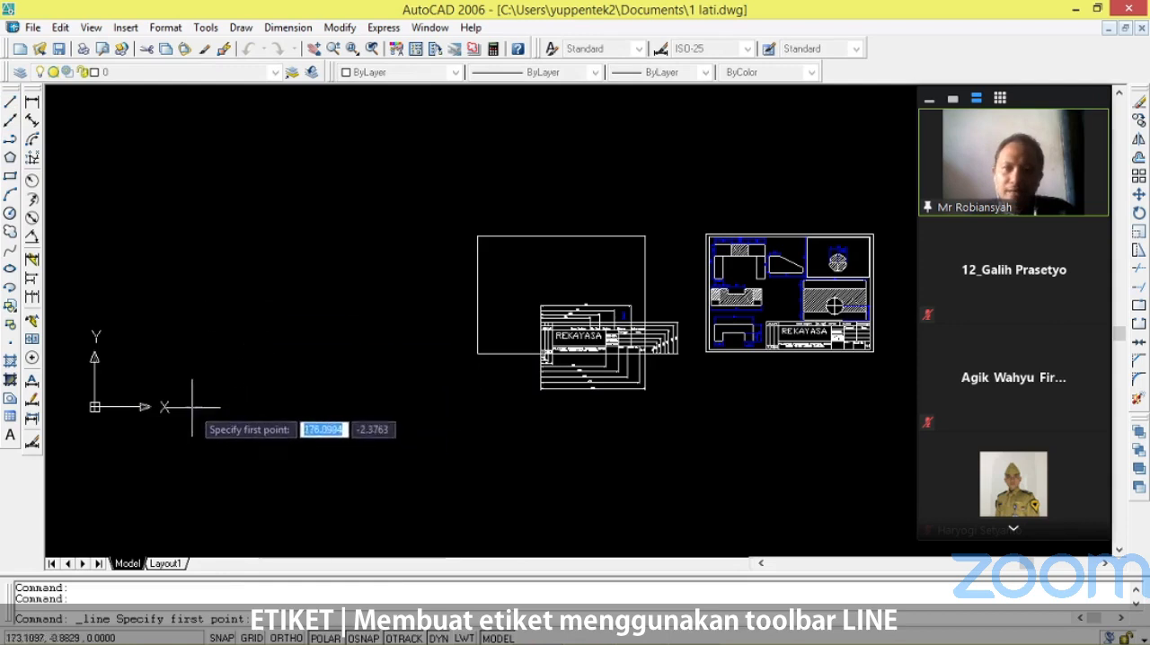
pyautogui.scroll(1, 153, 378)
pyautogui.scroll(-2, 180, 386)
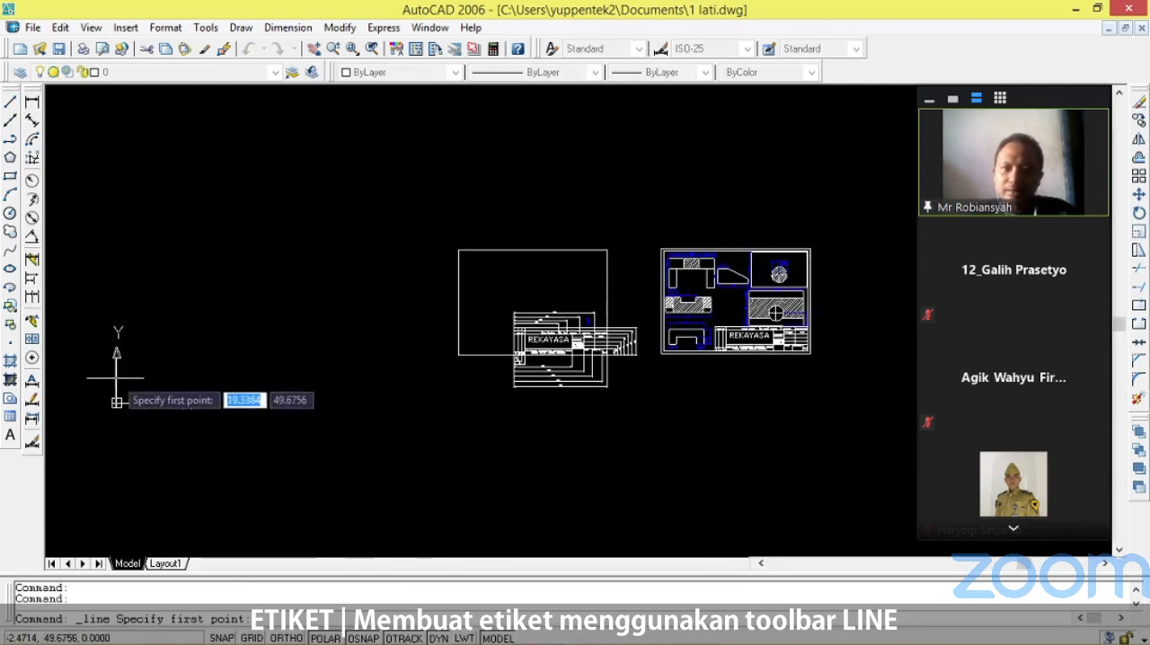
pyautogui.scroll(2, 90, 391)
pyautogui.scroll(1, 125, 427)
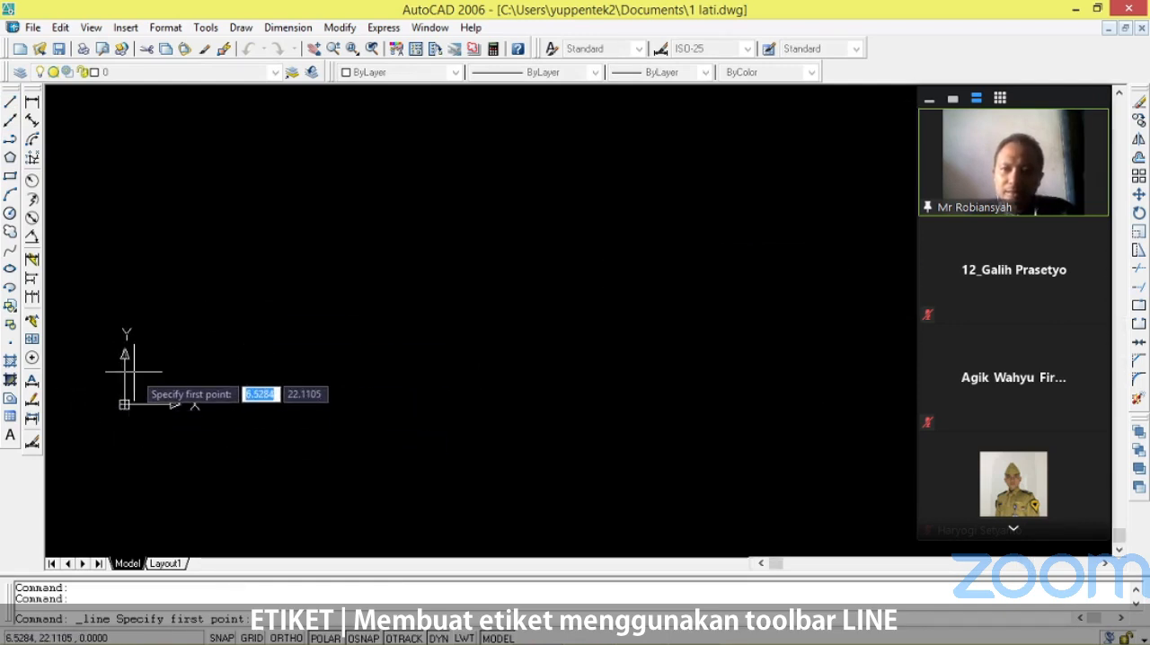
pyautogui.click(193, 368)
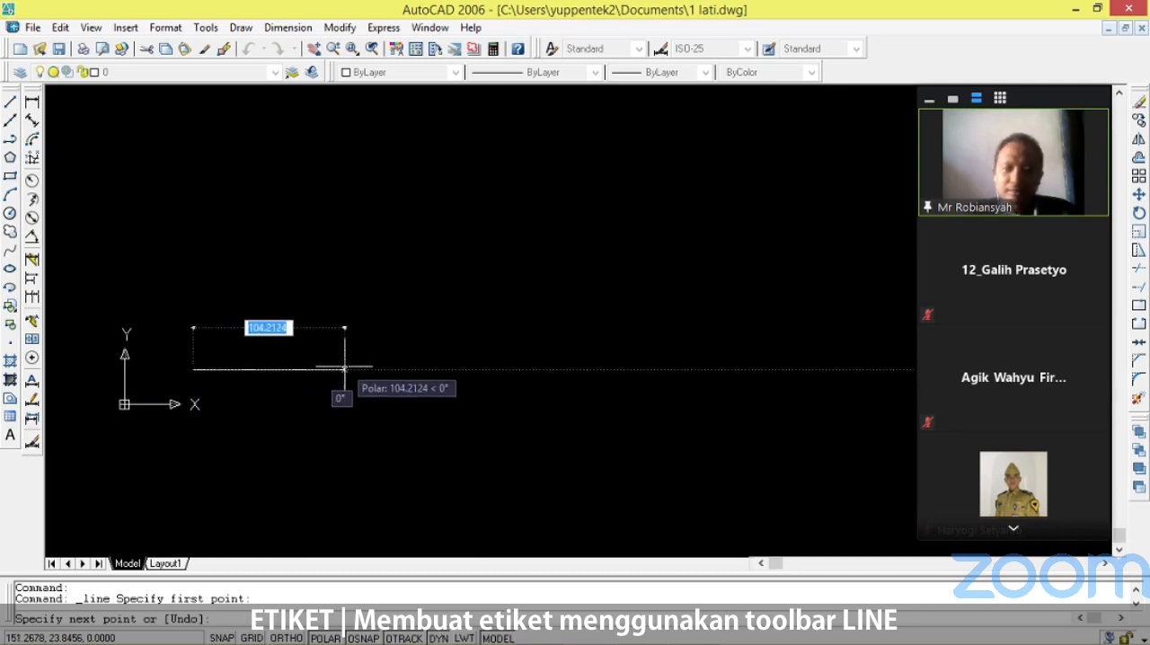
pyautogui.write('1')
pyautogui.press('Return')
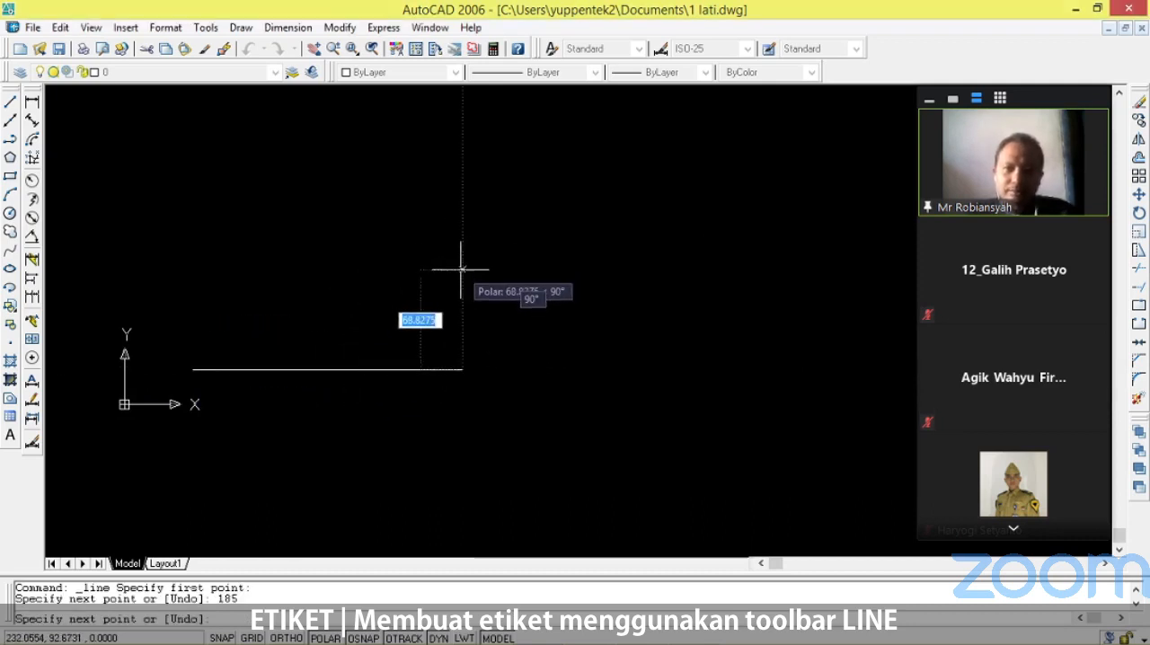
# Complete the title block outline with line segments of 56 upward, 185 to the left and 56 downward.
pyautogui.write('56')
pyautogui.press('Return')
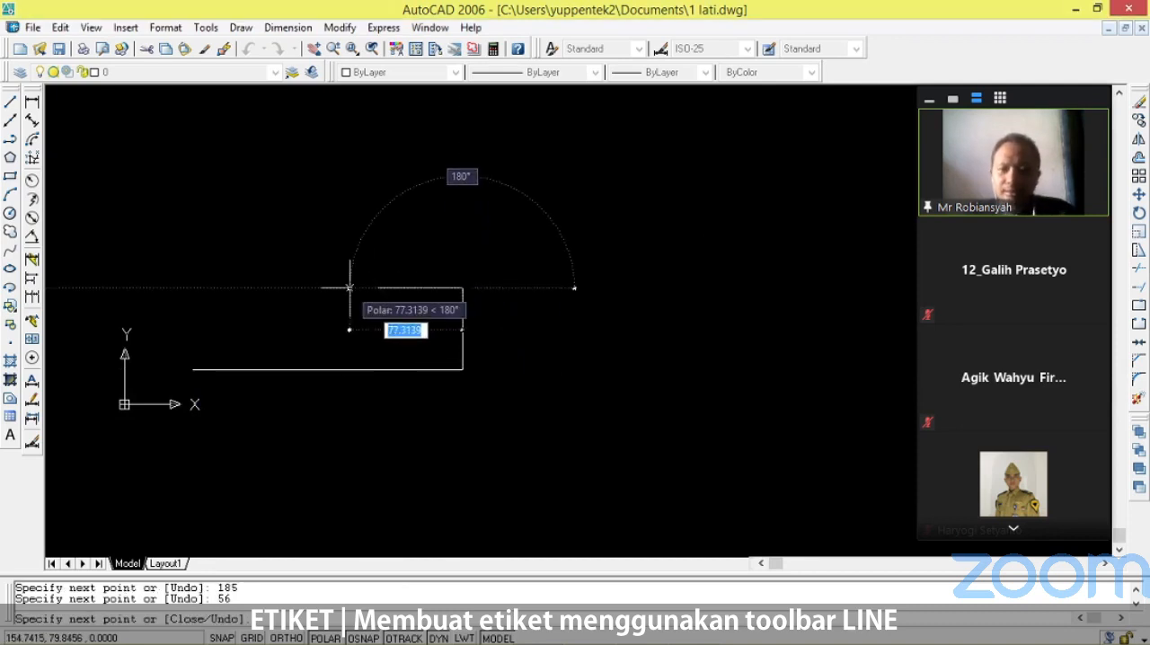
pyautogui.write('185')
pyautogui.press('Return')
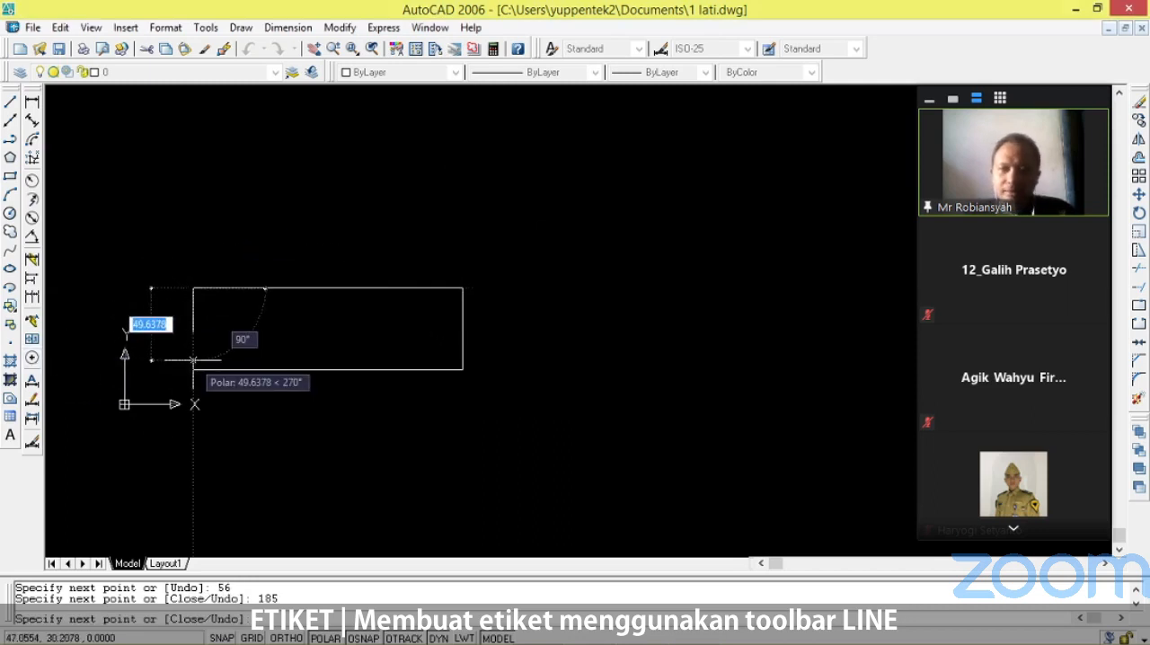
pyautogui.write('56')
pyautogui.press('Return')
pyautogui.press('Return')
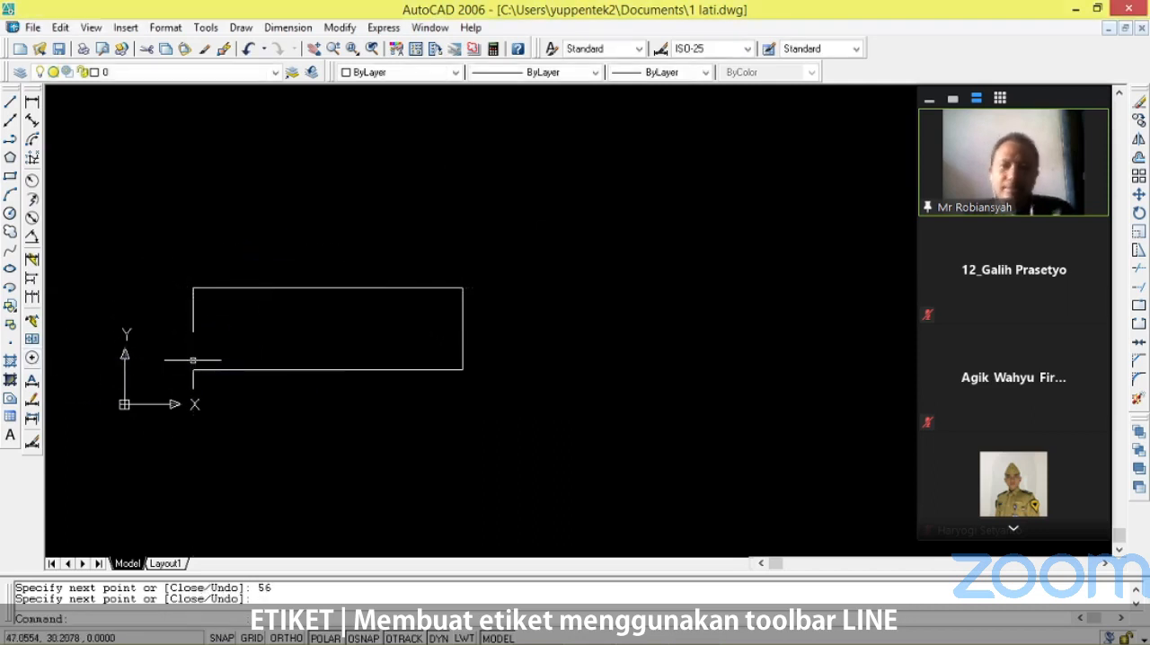
# Examine the dimensioned REKAYASA title block, especially the spacings of columns I, II and III, and return to the new outline.
pyautogui.scroll(-5, 345, 350)
pyautogui.scroll(2, 667, 313)
pyautogui.scroll(4, 620, 364)
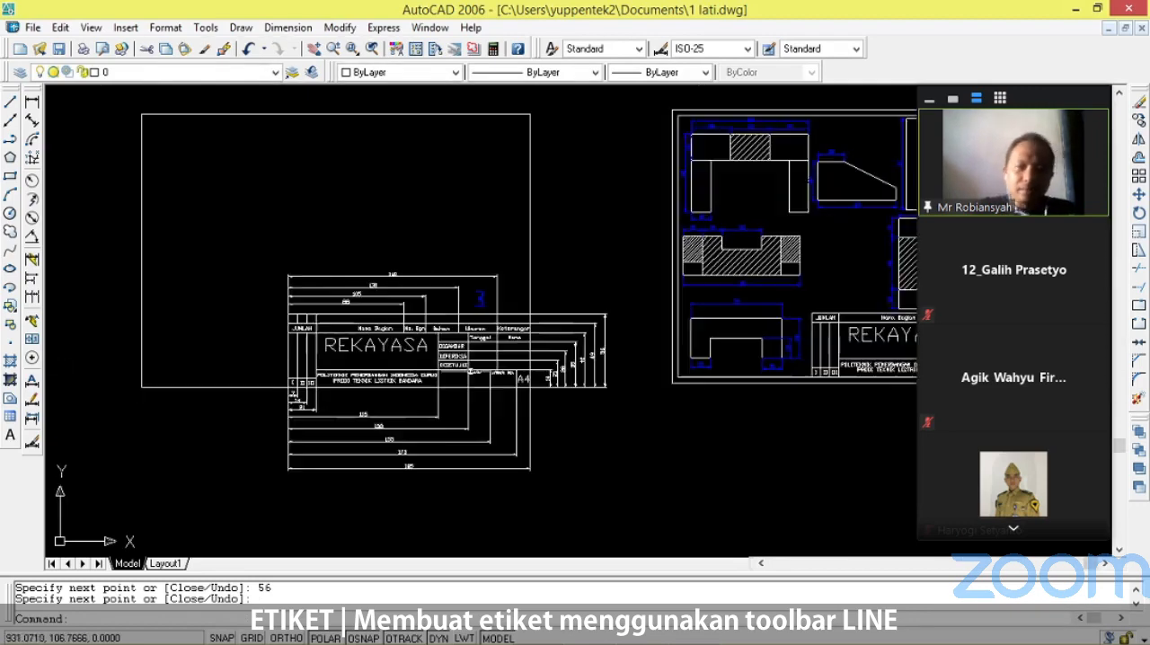
pyautogui.scroll(2, 526, 269)
pyautogui.scroll(-2, 485, 377)
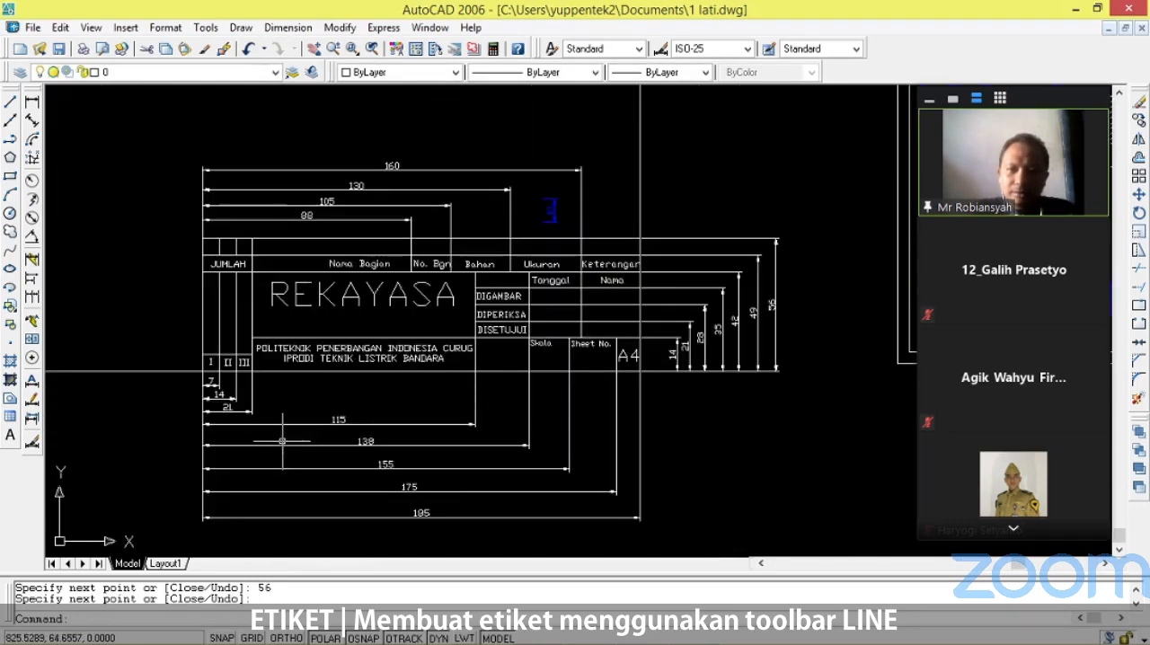
pyautogui.scroll(2, 501, 369)
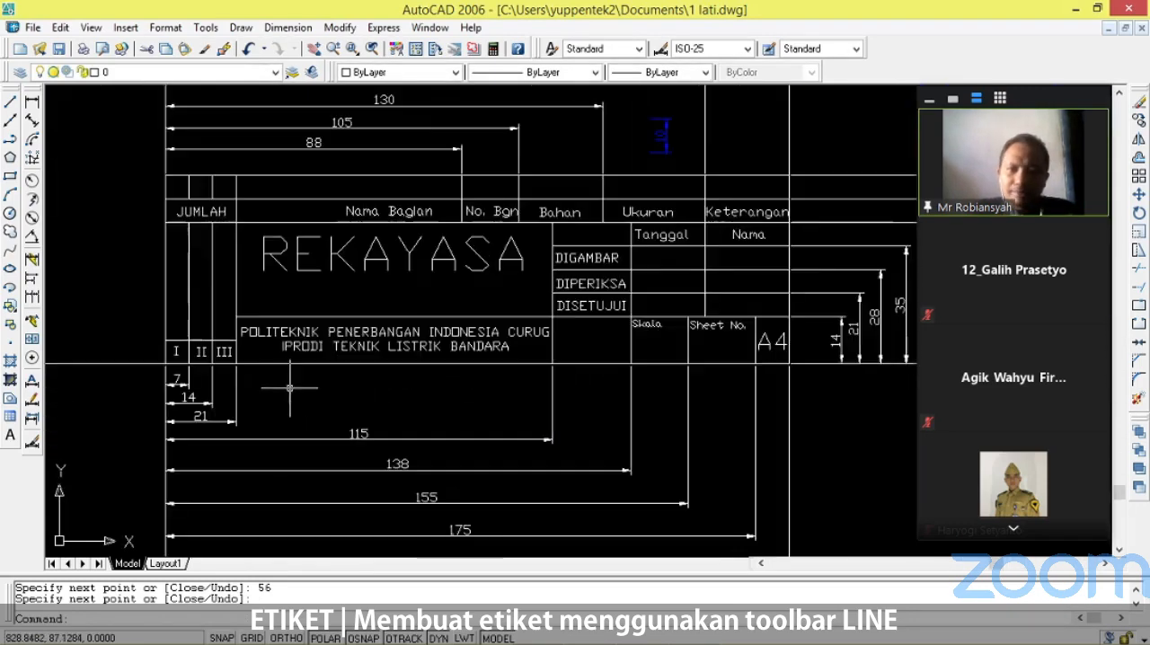
pyautogui.scroll(-1, 305, 372)
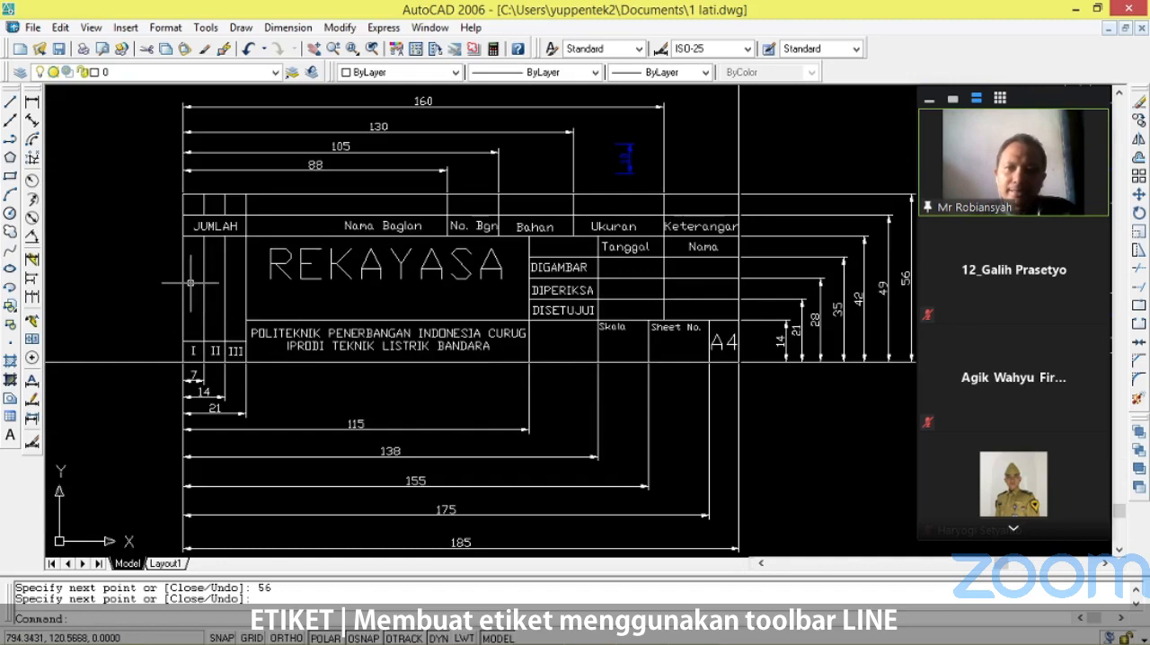
pyautogui.scroll(3, 171, 391)
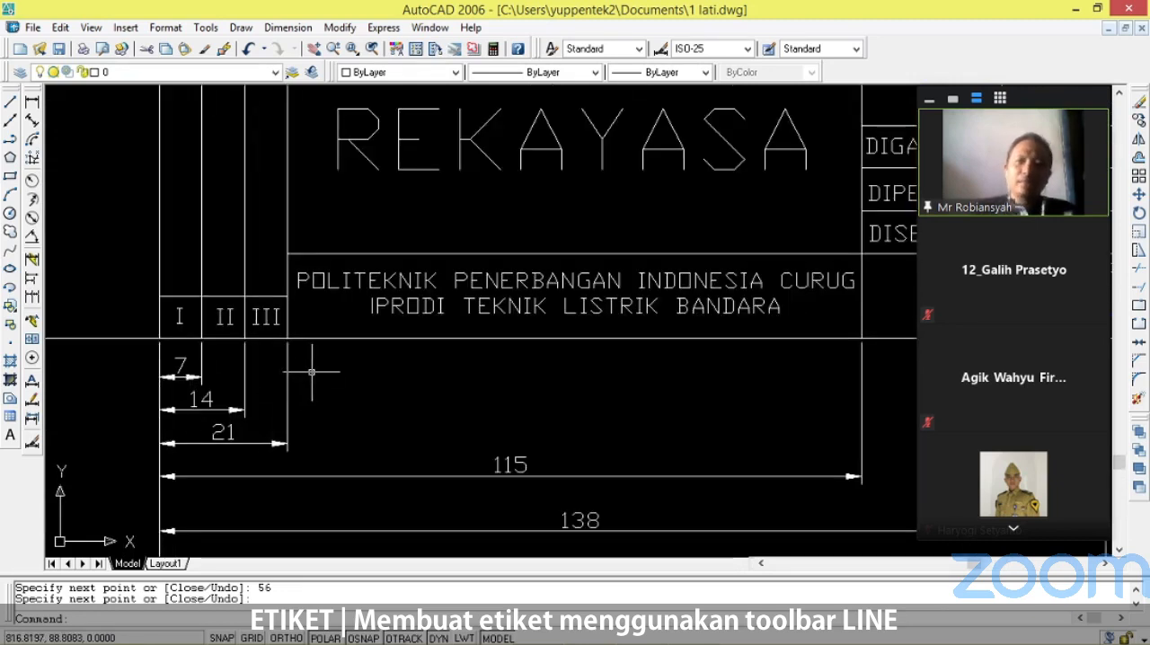
pyautogui.scroll(-8, 367, 354)
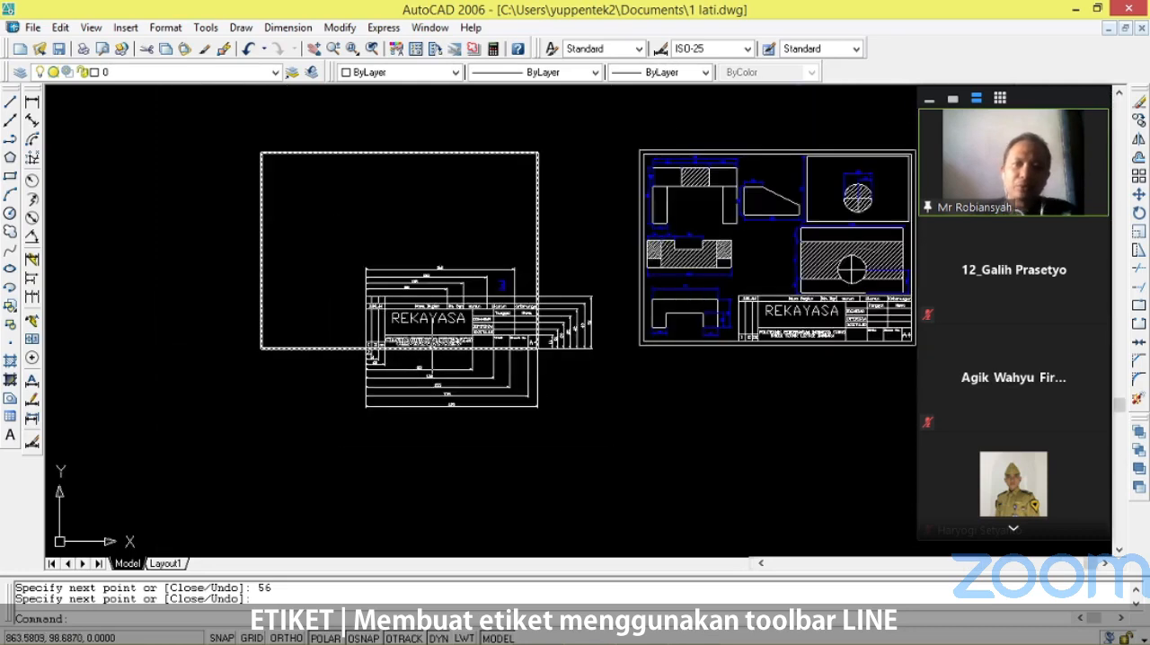
pyautogui.scroll(6, 149, 356)
pyautogui.scroll(3, 649, 355)
pyautogui.scroll(2, 621, 351)
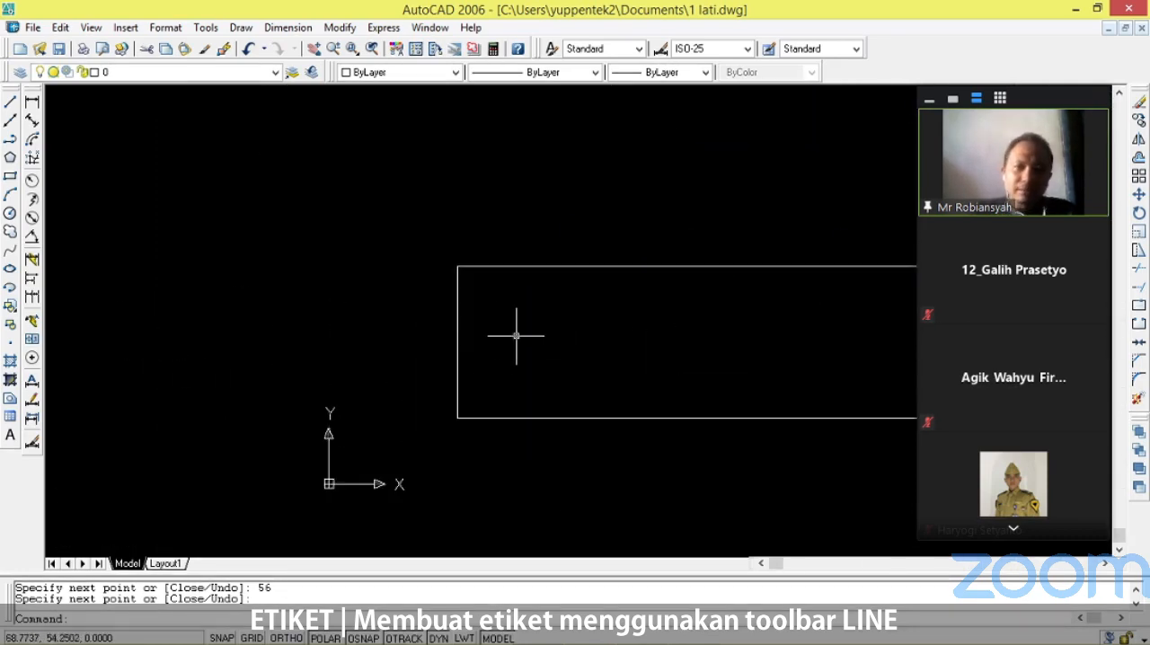
# Try to copy the outline's left edge with Copy, entering 7 at the base point, and undo the misplaced copy.
pyautogui.press('Return')
pyautogui.click(457, 315)
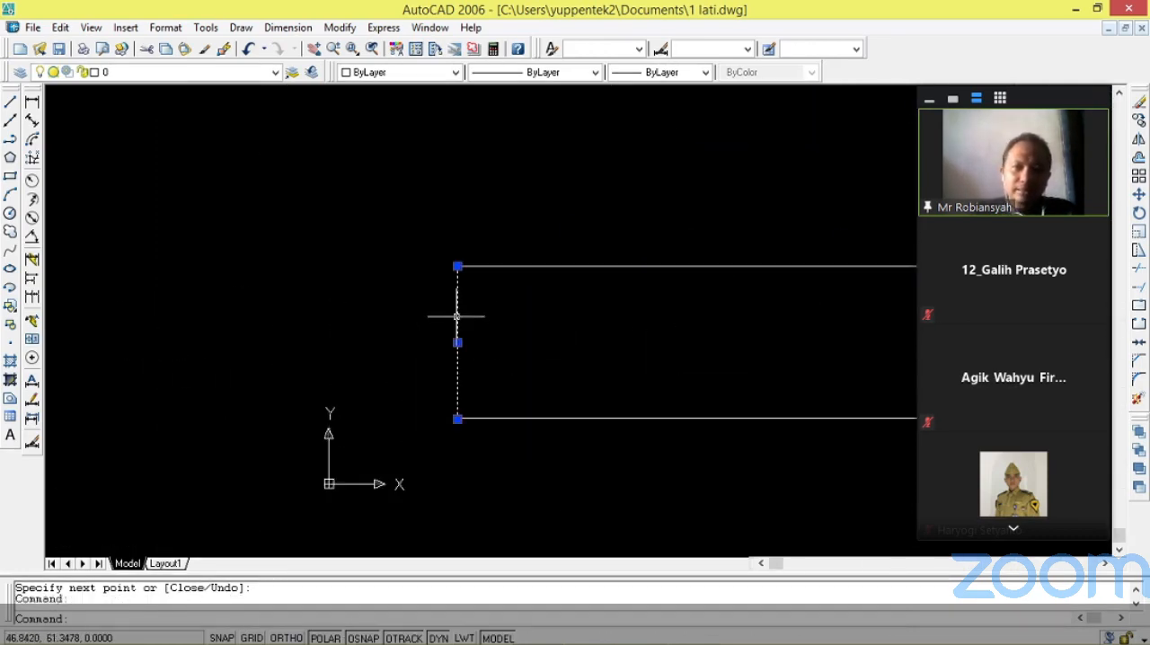
pyautogui.press('Escape')
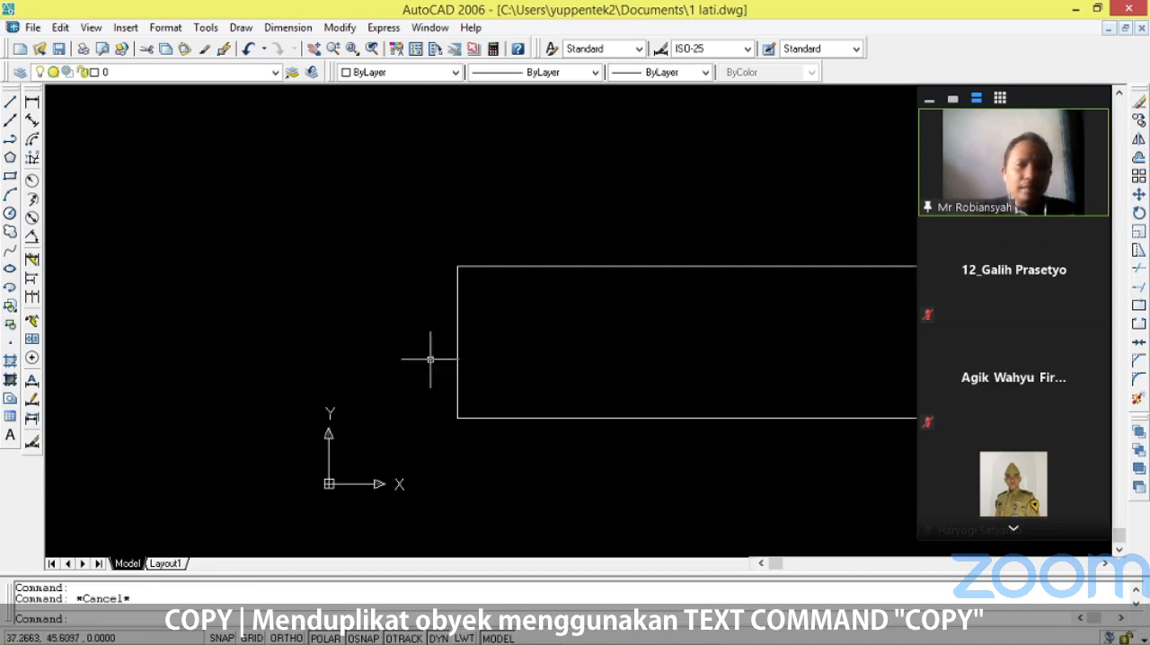
pyautogui.write('copy')
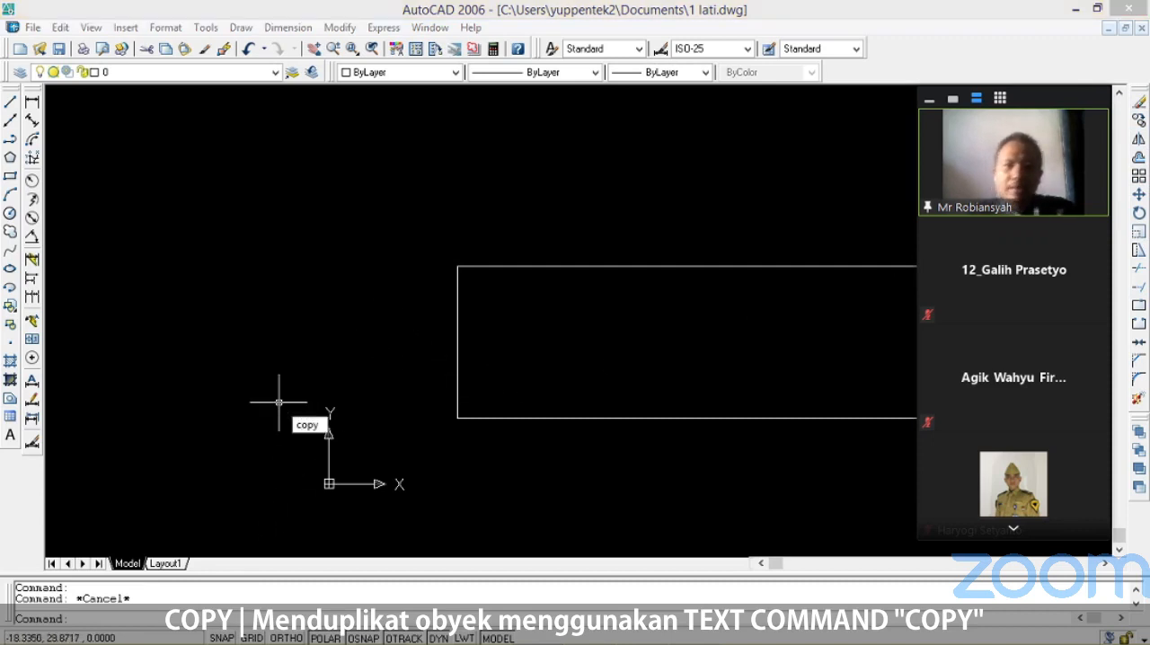
pyautogui.press('Return')
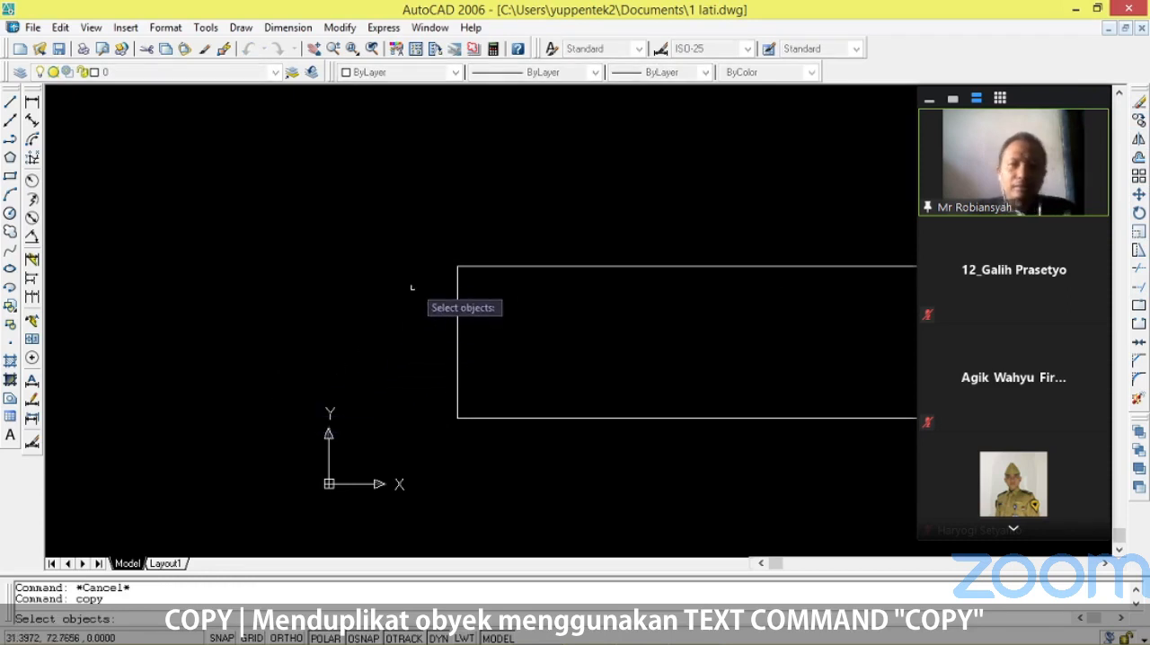
pyautogui.click(457, 269)
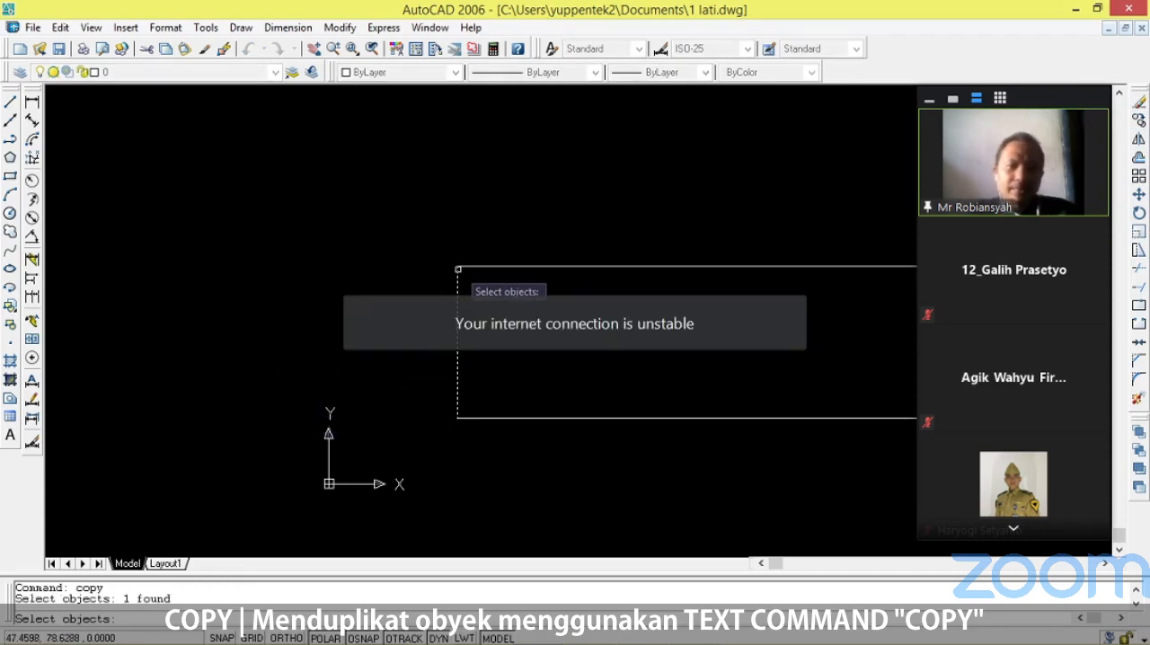
pyautogui.press('Return')
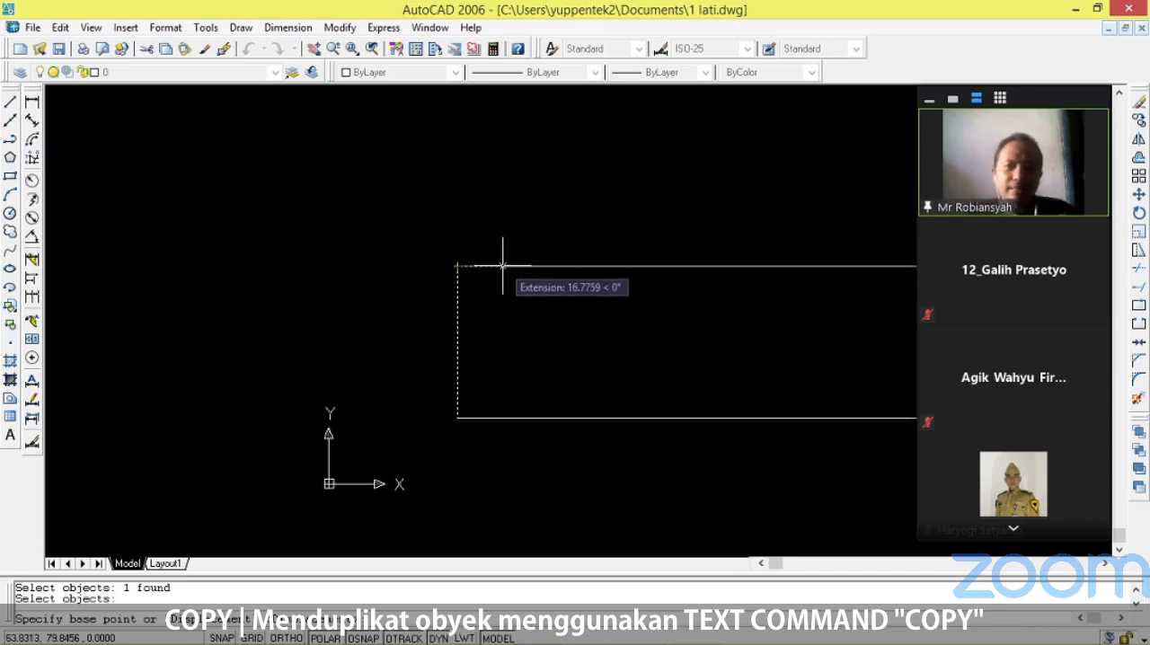
pyautogui.write('7')
pyautogui.press('Return')
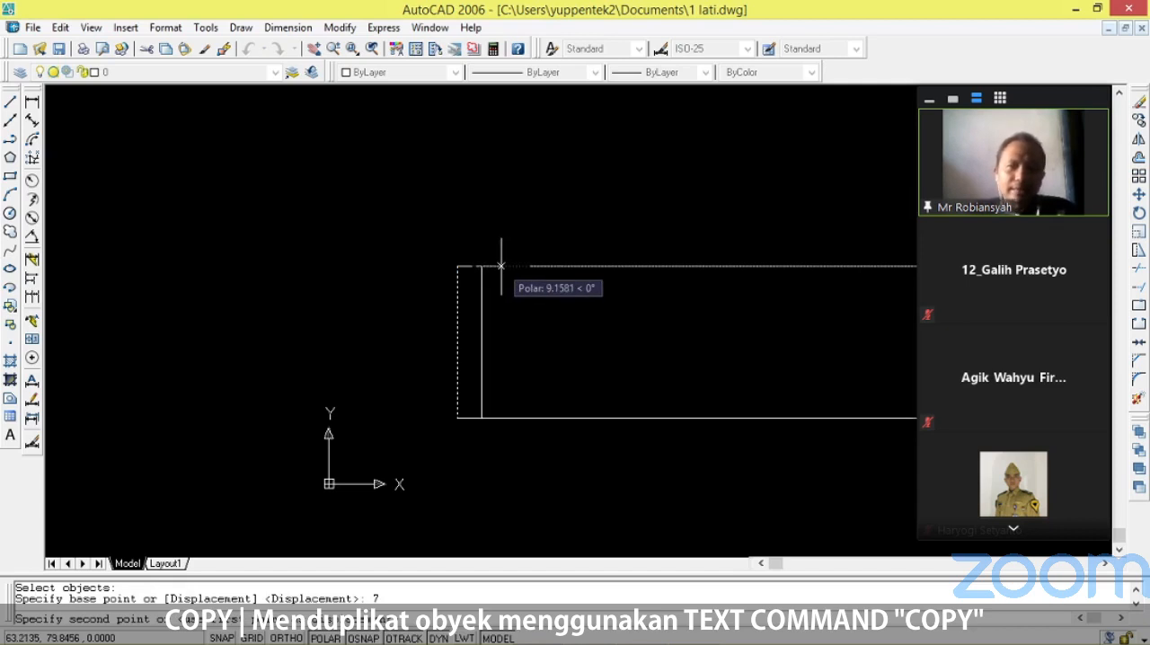
pyautogui.press('Return')
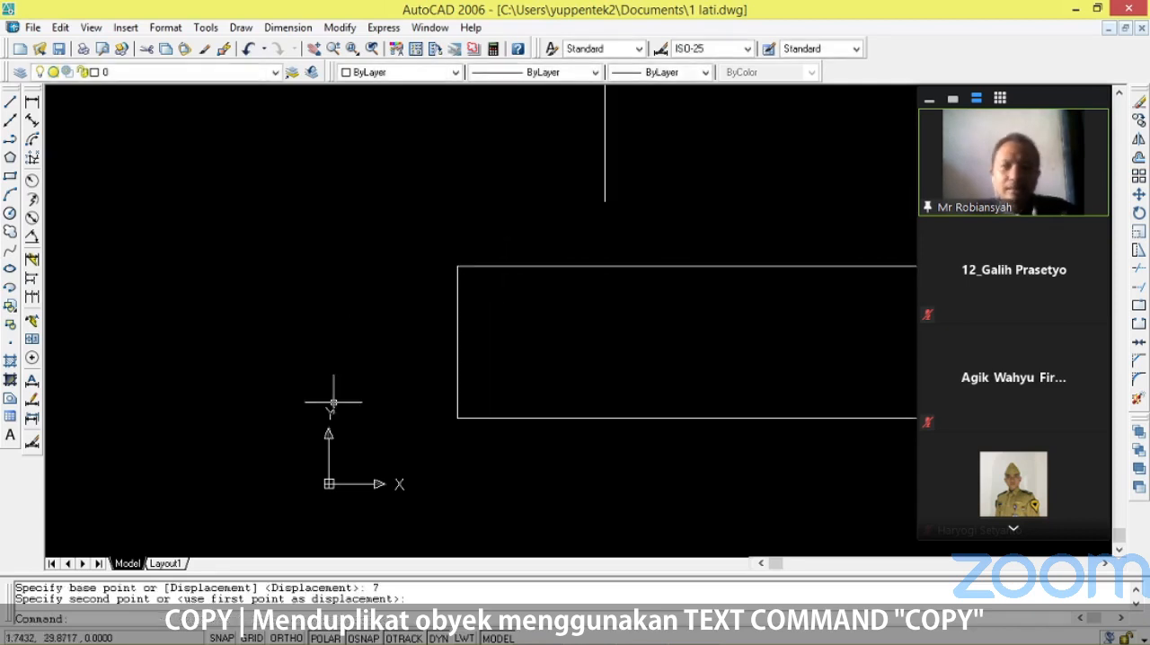
pyautogui.hotkey('ctrl', 'z')
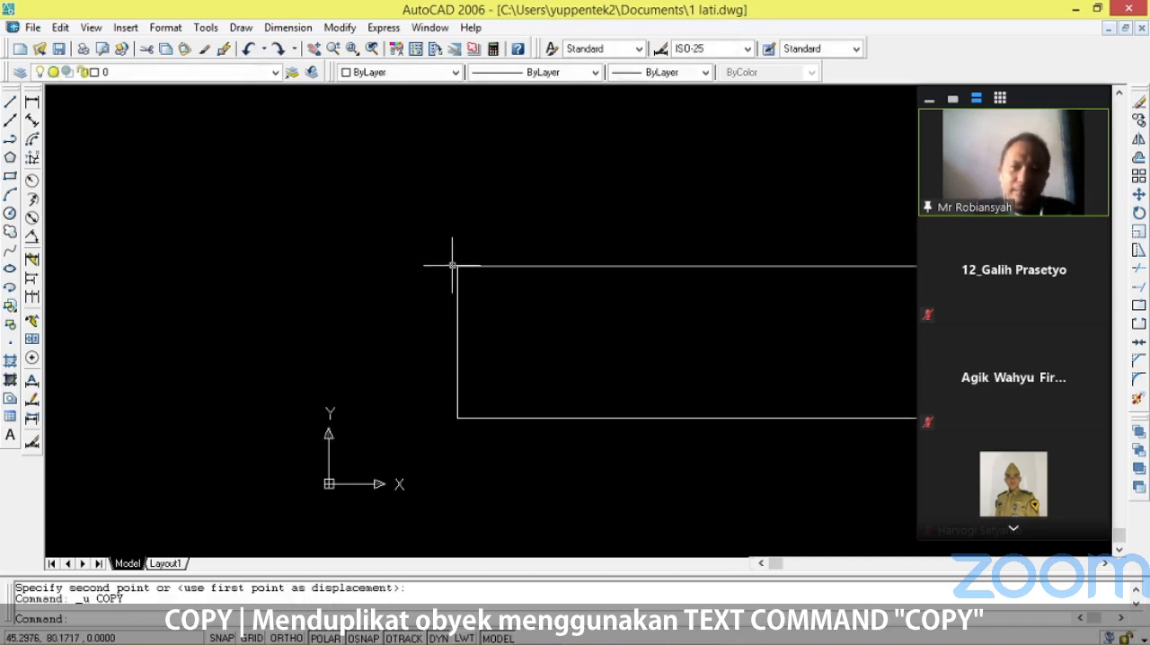
# Copy the outline's left edge 7 to the right, using its upper endpoint as the base point.
pyautogui.write('cop')
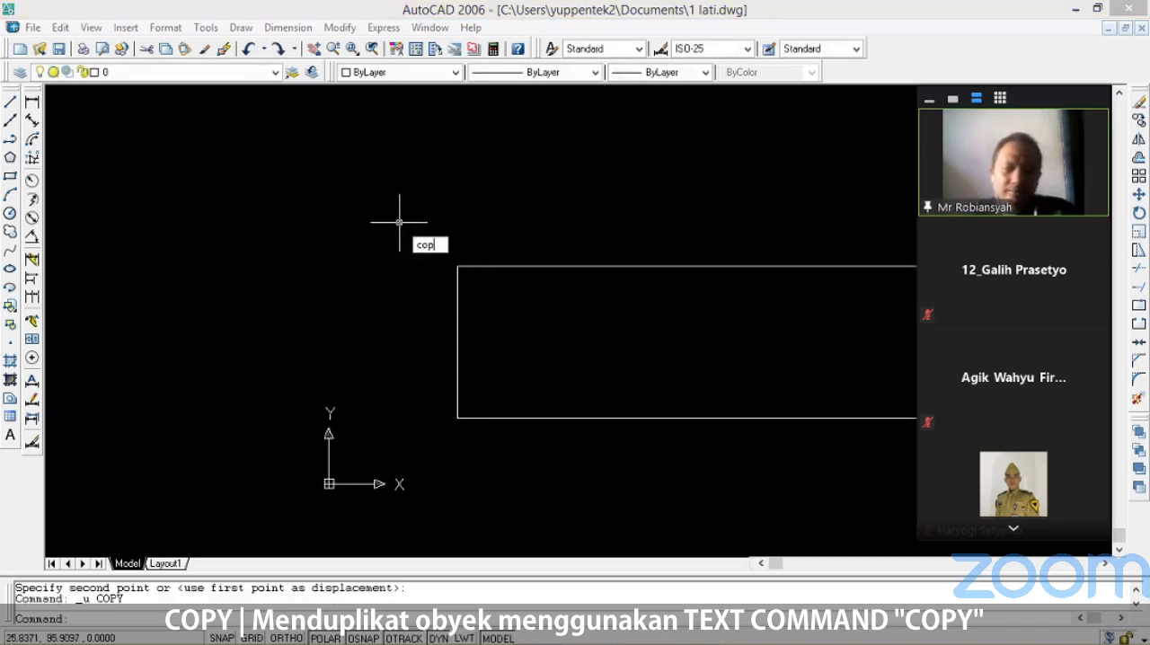
pyautogui.write('y')
pyautogui.press('Return')
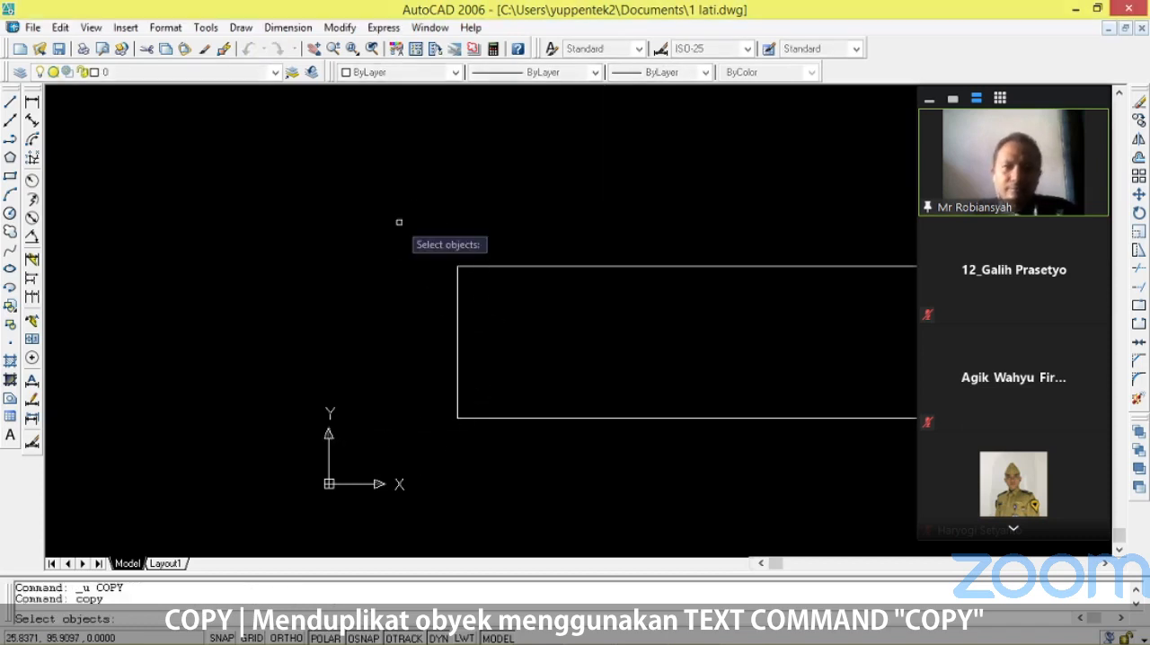
pyautogui.click(457, 280)
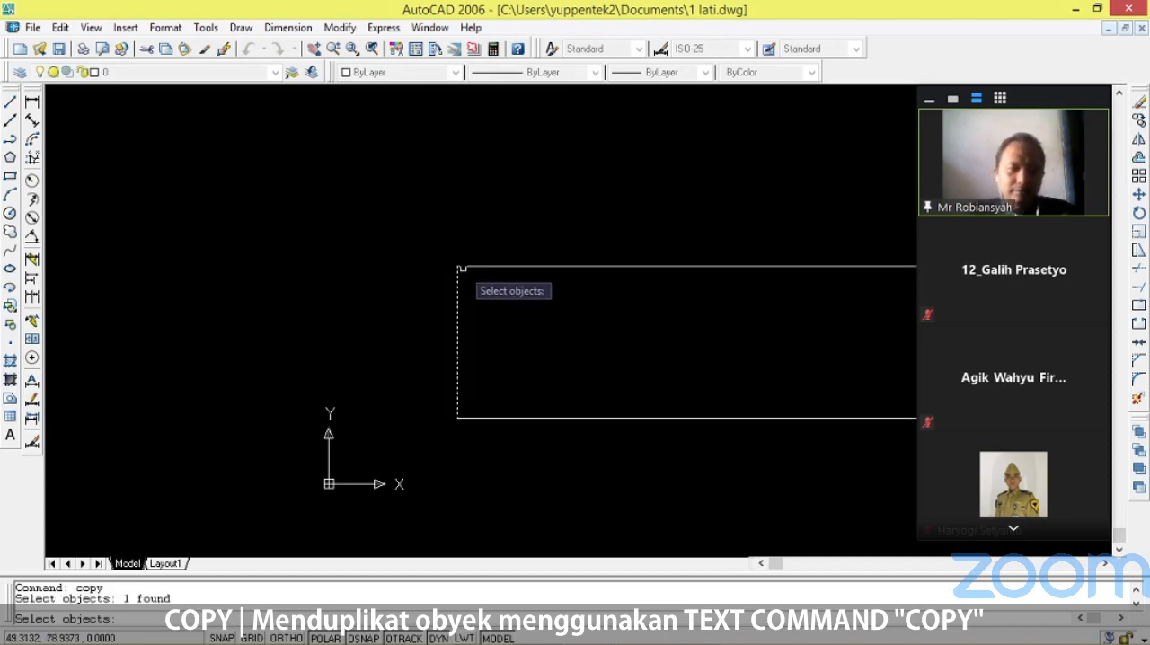
pyautogui.press('Return')
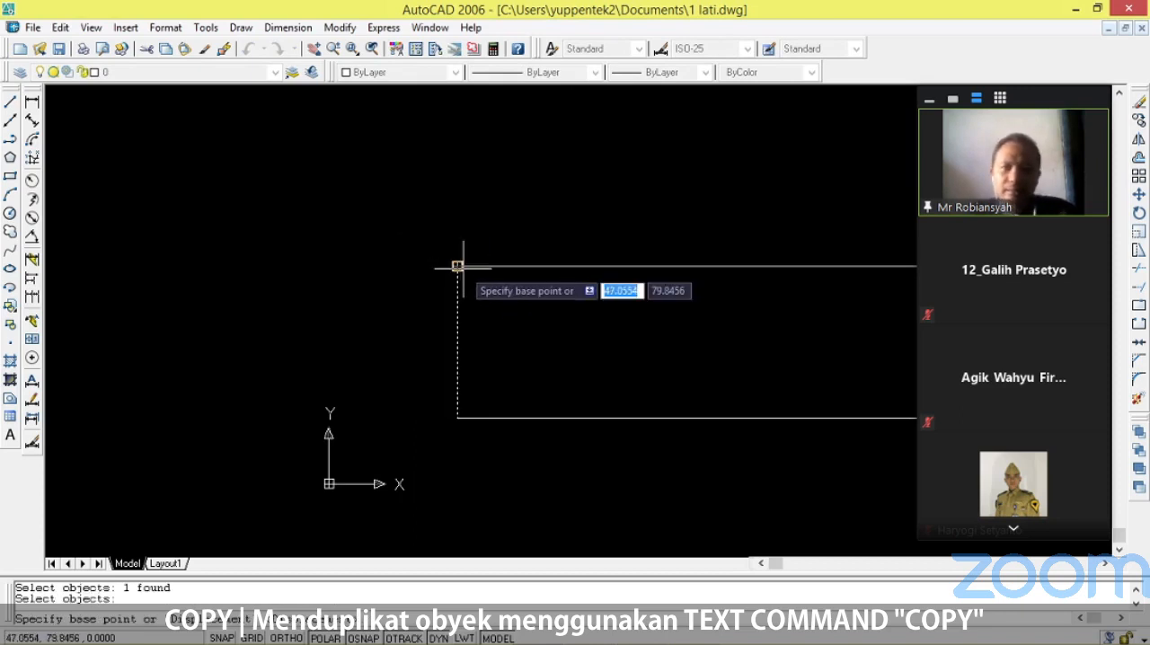
pyautogui.click(457, 266)
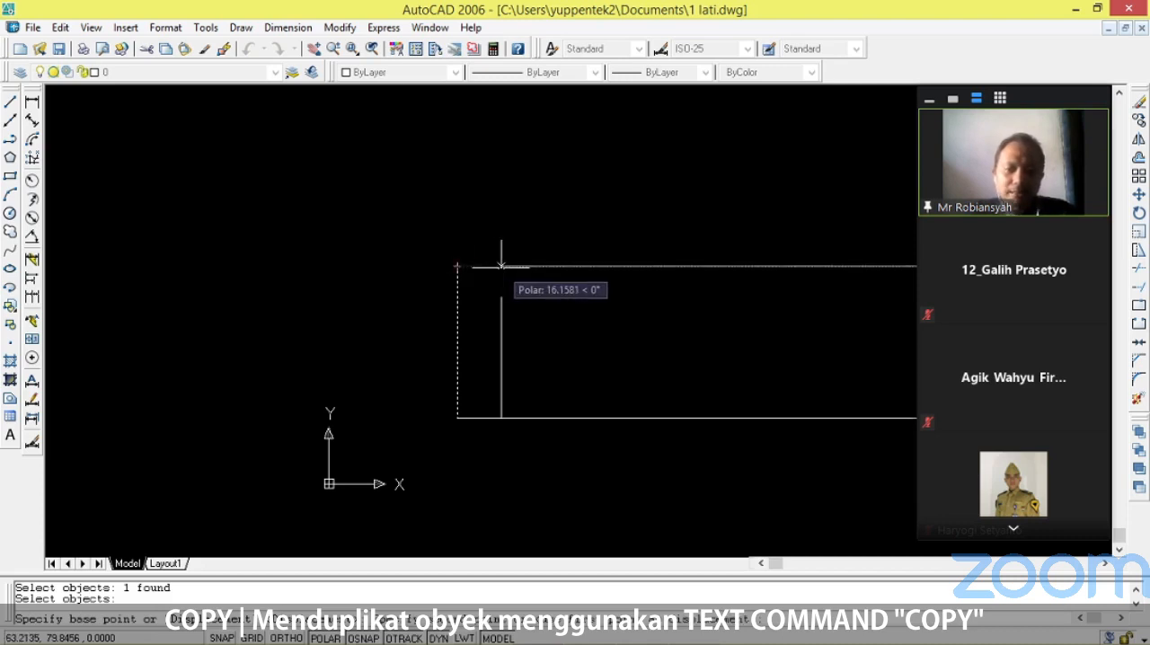
pyautogui.write('7')
pyautogui.press('Return')
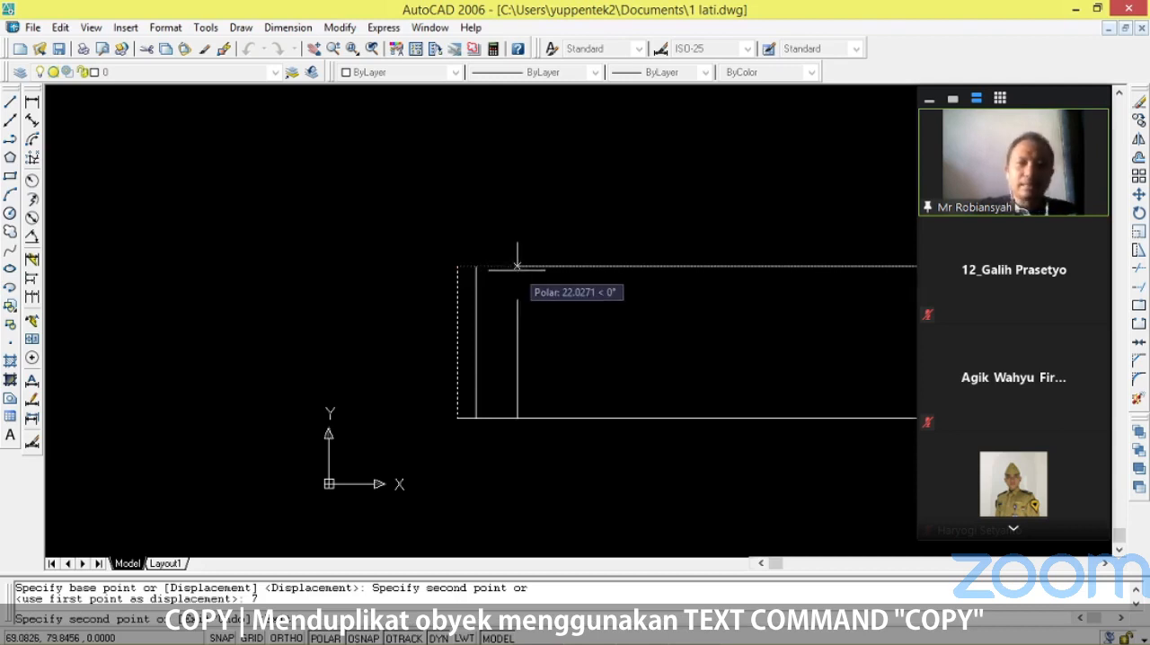
pyautogui.press('Escape')
# Copy the outline's left edge again, placing the second column line 14 to the right of it.
pyautogui.click(458, 278)
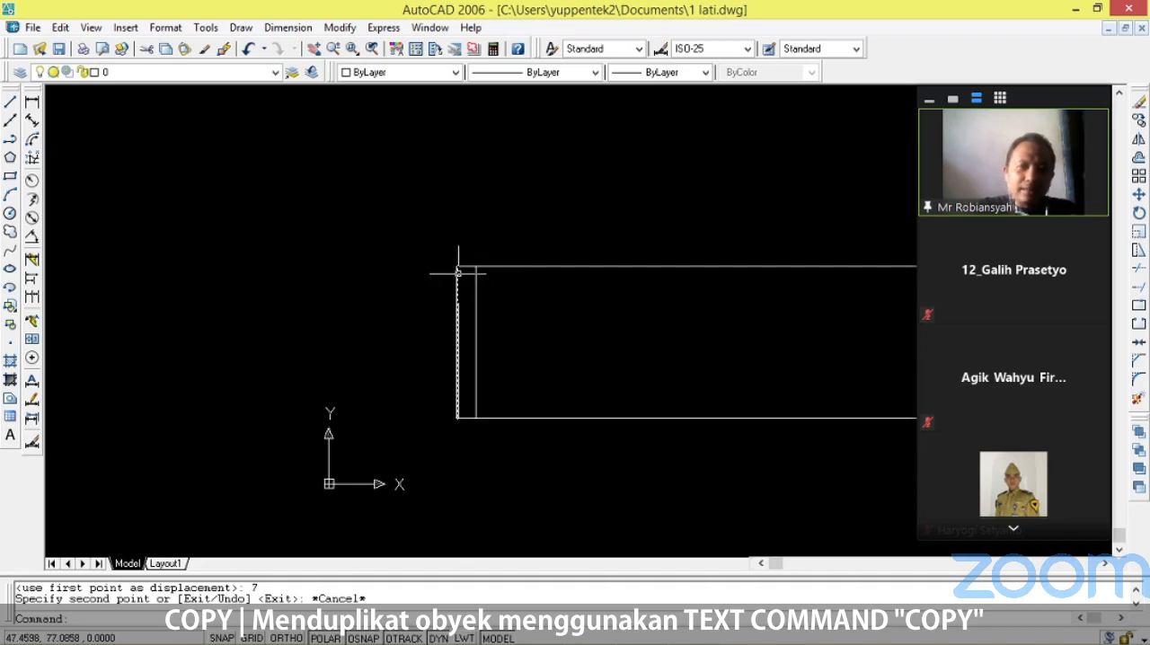
pyautogui.write('co')
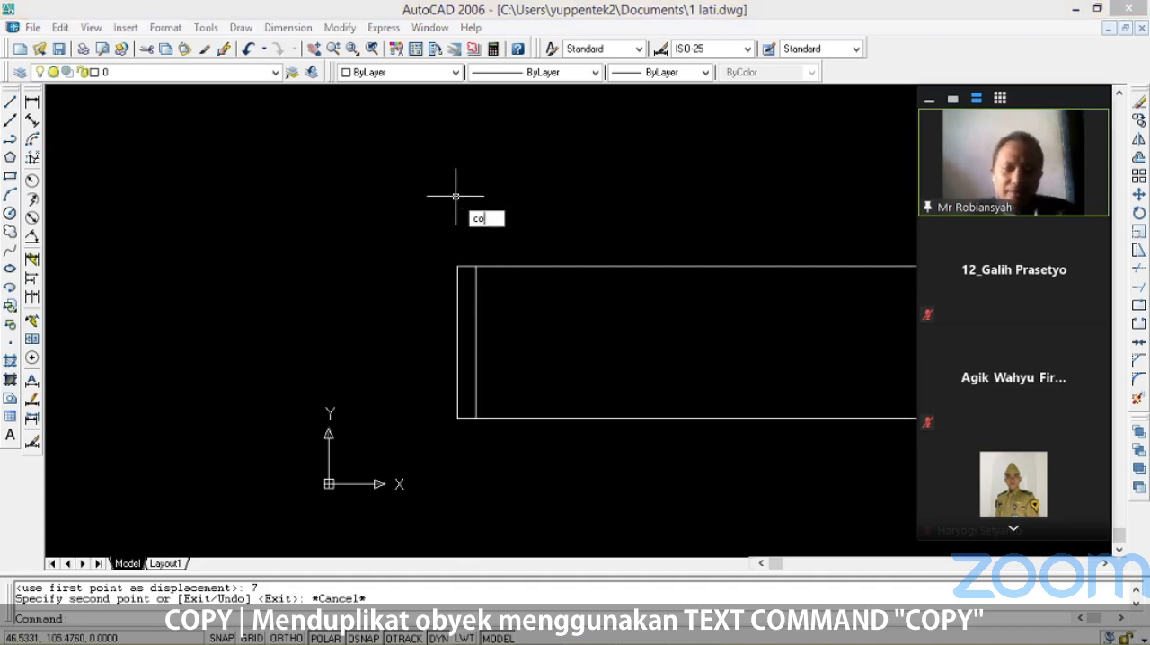
pyautogui.write('py')
pyautogui.press('Return')
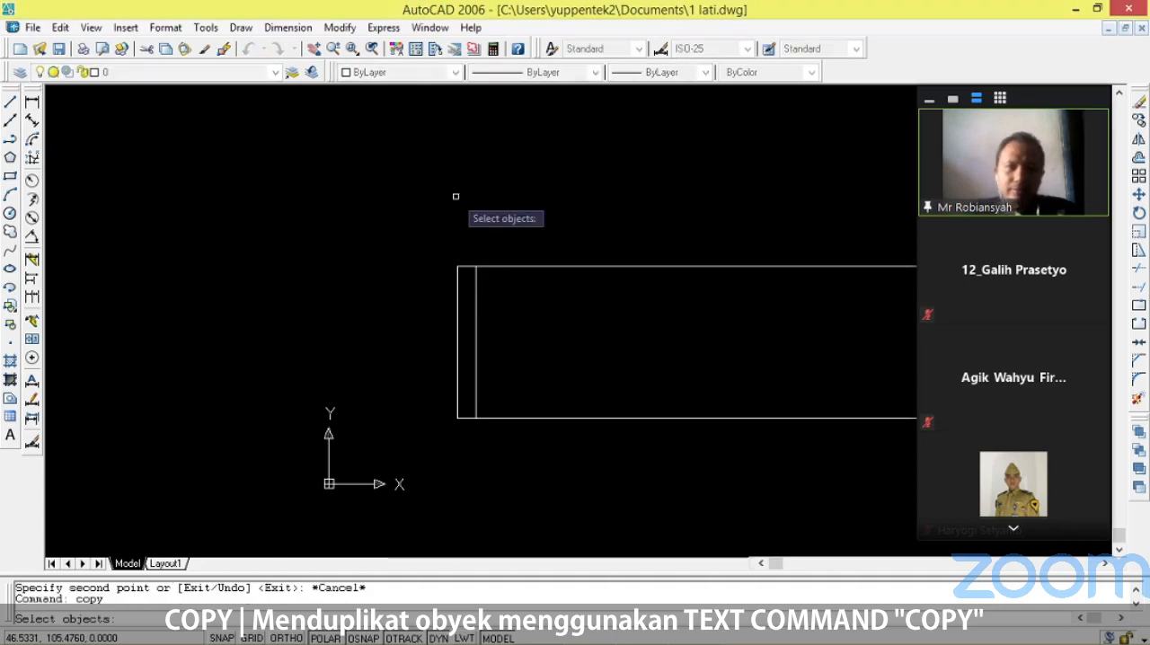
pyautogui.click(458, 296)
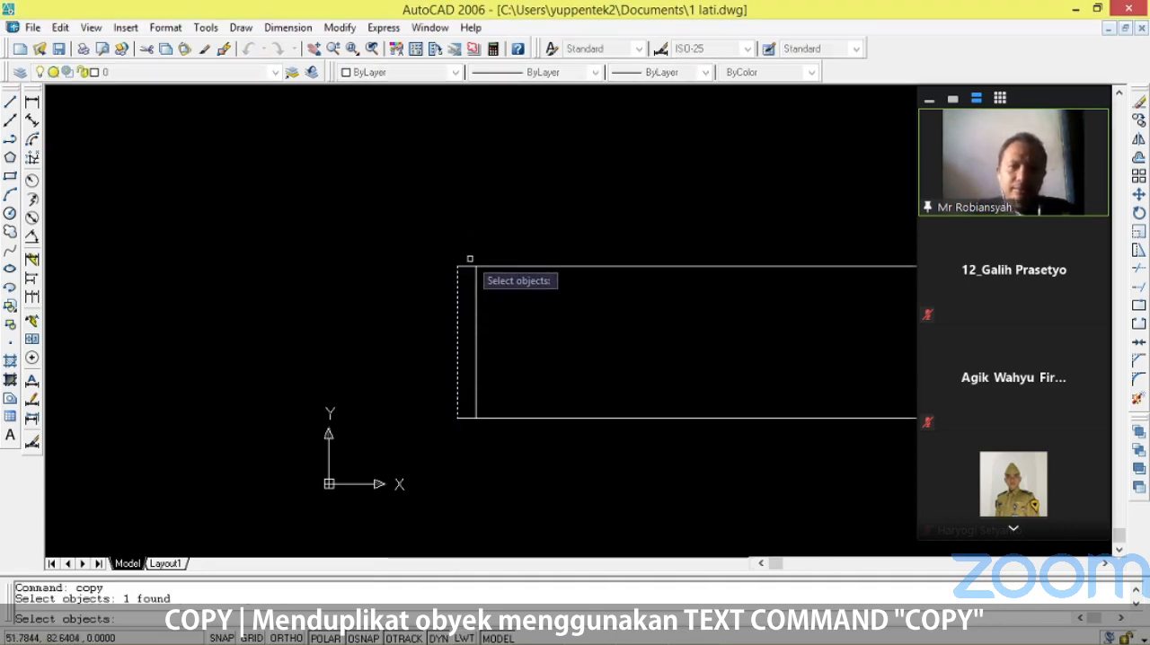
pyautogui.press('Return')
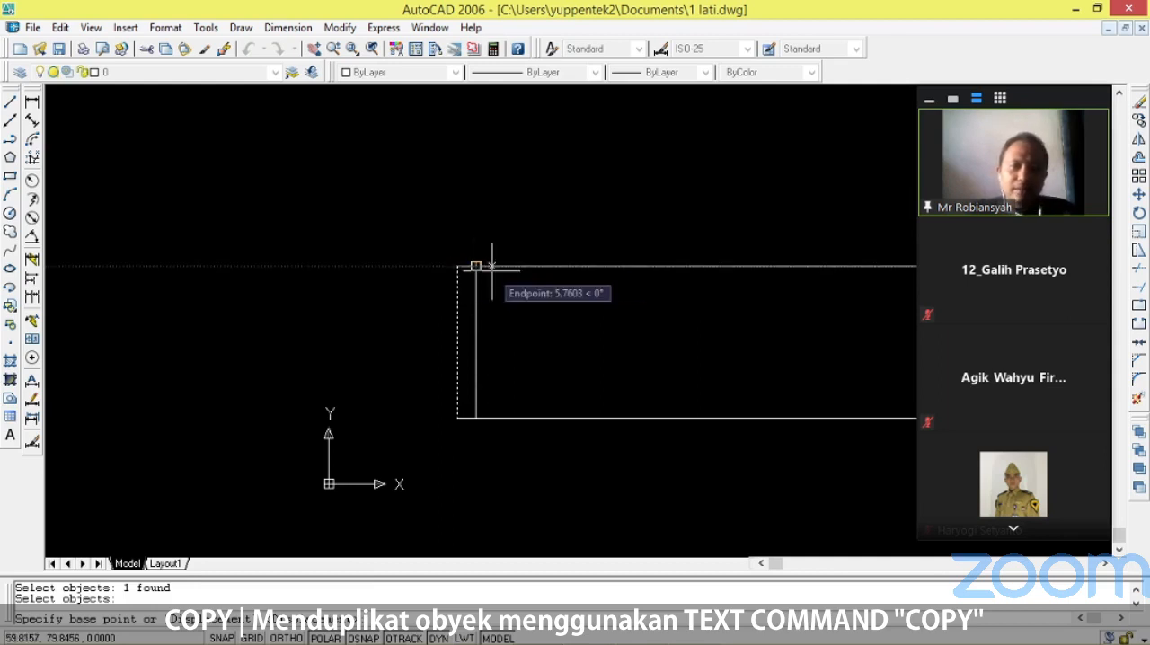
pyautogui.write('14')
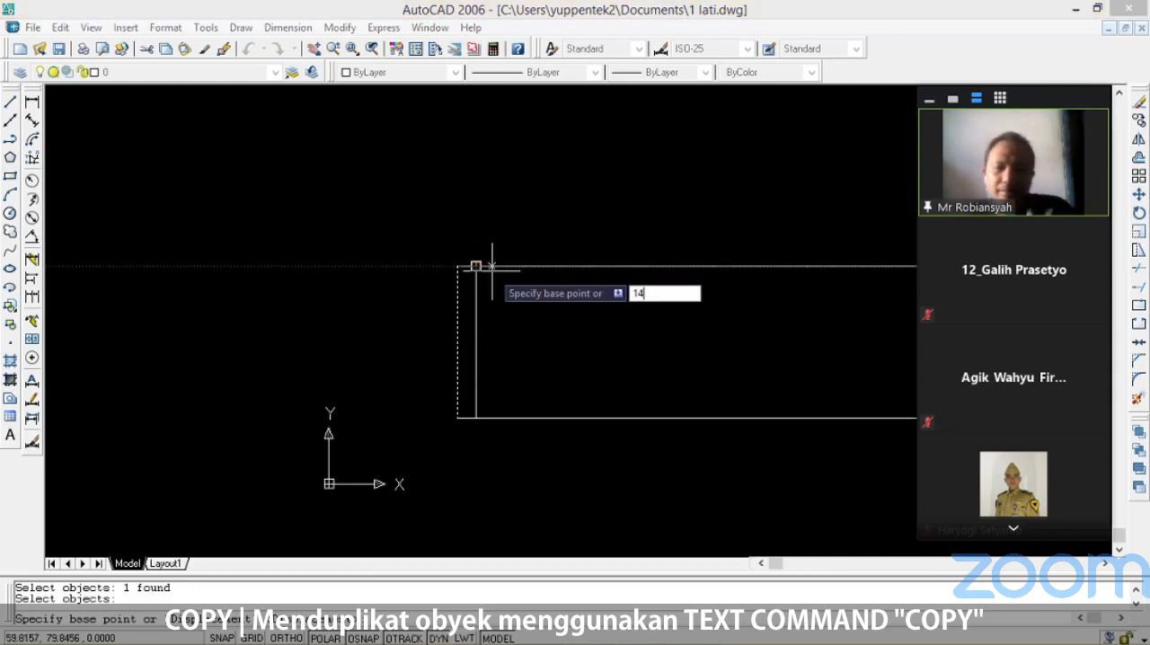
pyautogui.press('Return')
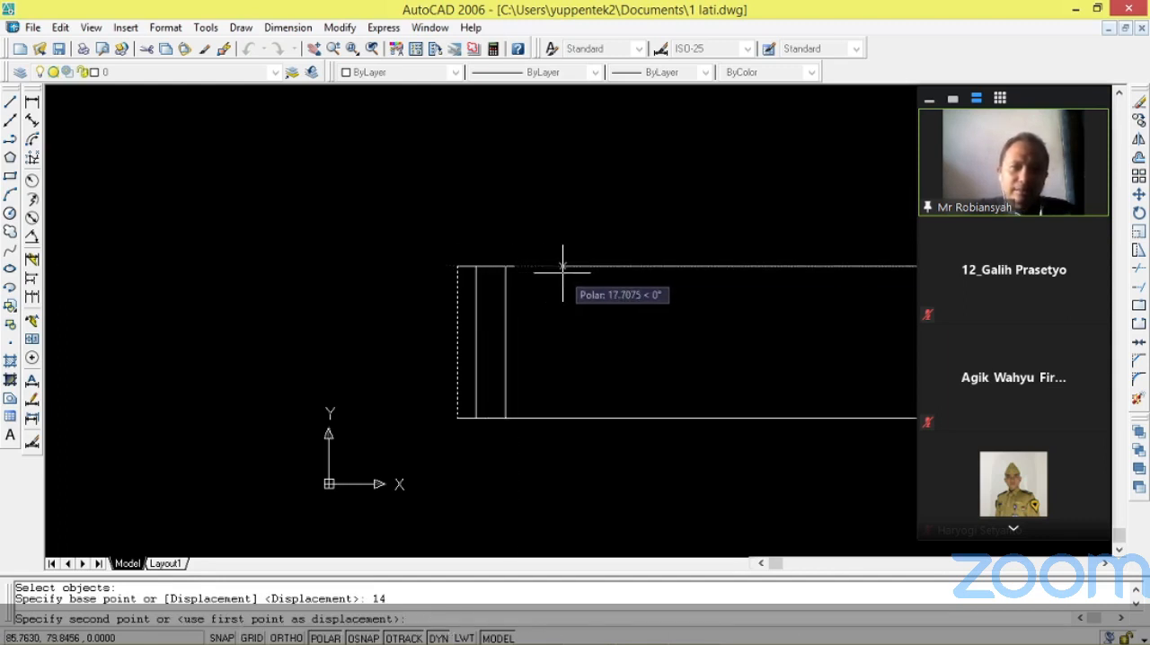
pyautogui.write('1')
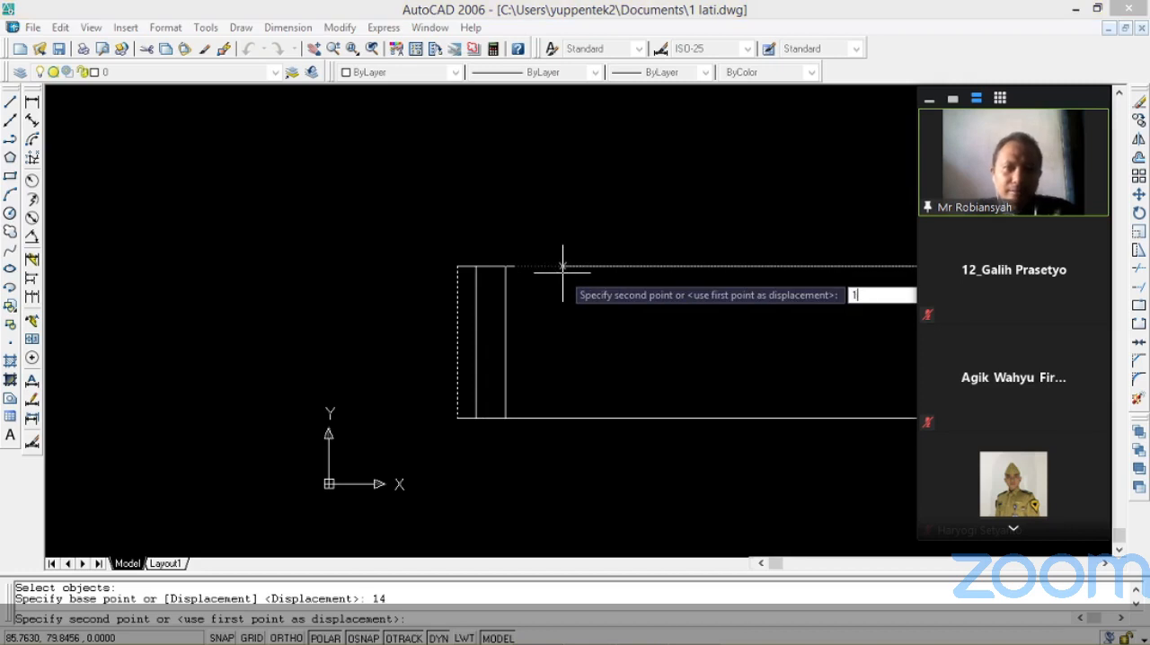
pyautogui.write('4')
pyautogui.press('Return')
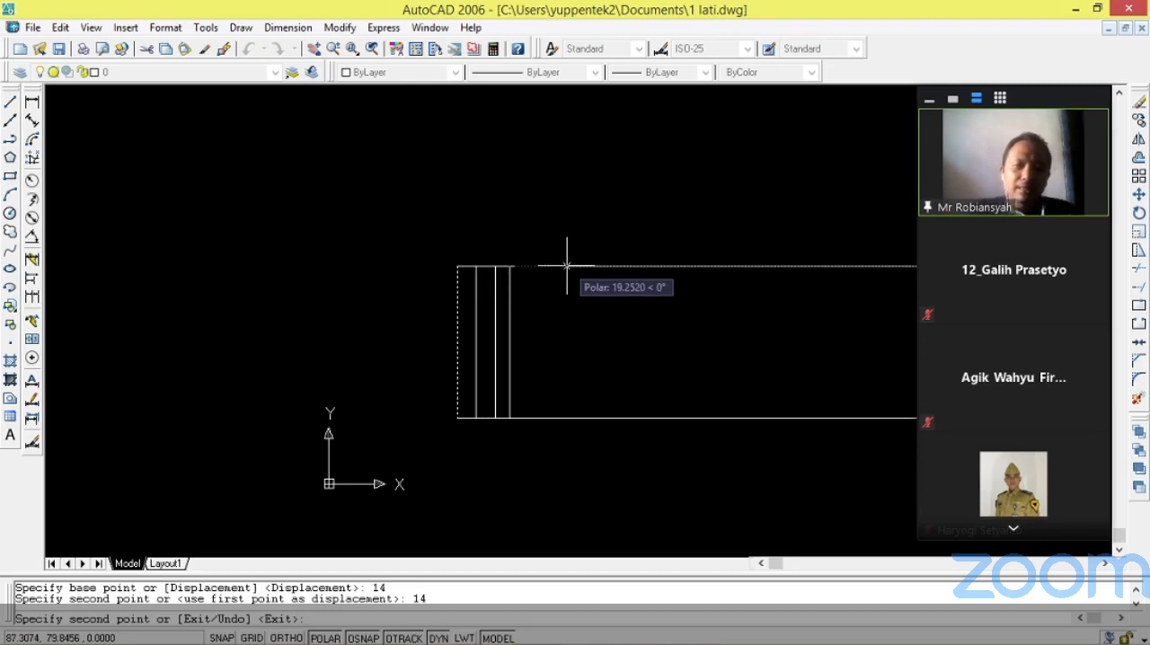
# Place another copy of the left edge 21 to the right for the third column line and finish copying.
pyautogui.write('21')
pyautogui.press('Return')
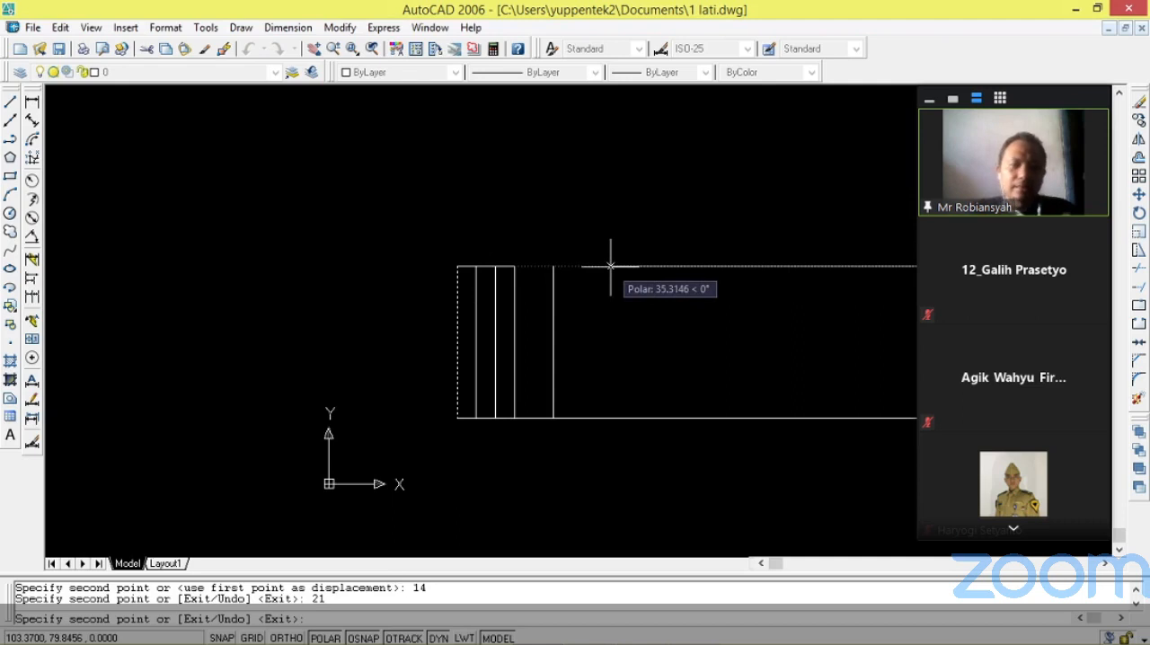
pyautogui.press('Return')
# Examine the horizontal dimensions of the REKAYASA title block beyond column III and return to the new outline.
pyautogui.scroll(-2, 611, 259)
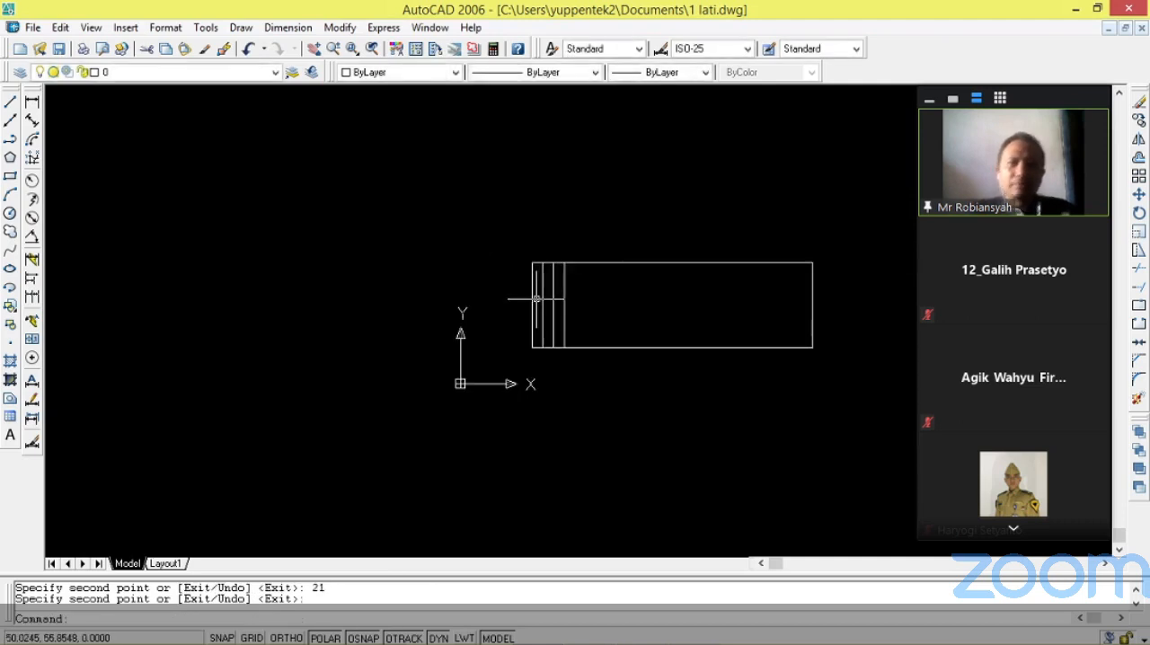
pyautogui.scroll(-3, 503, 301)
pyautogui.scroll(5, 665, 270)
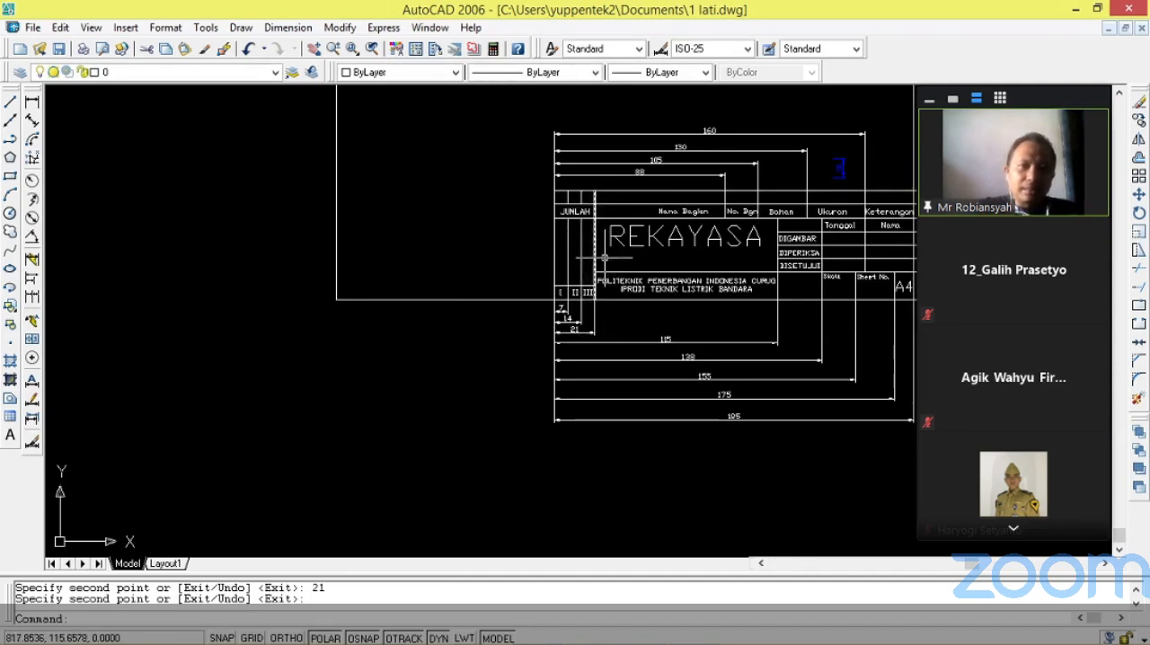
pyautogui.scroll(-1, 570, 262)
pyautogui.scroll(4, 611, 225)
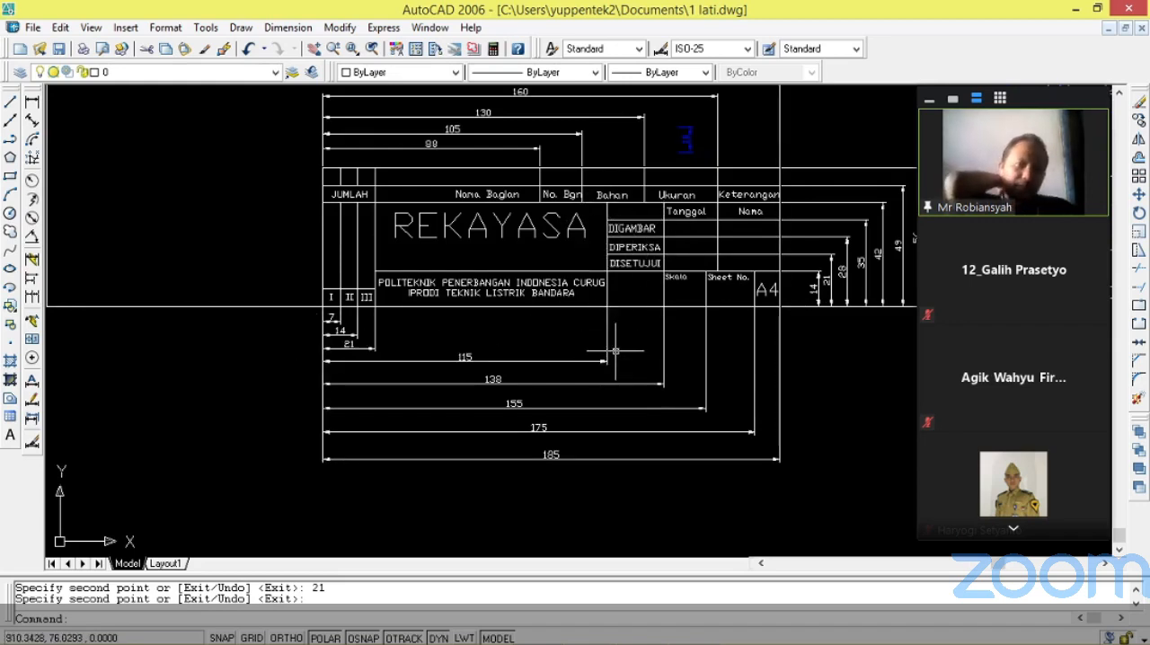
pyautogui.scroll(4, 451, 358)
pyautogui.scroll(-10, 291, 373)
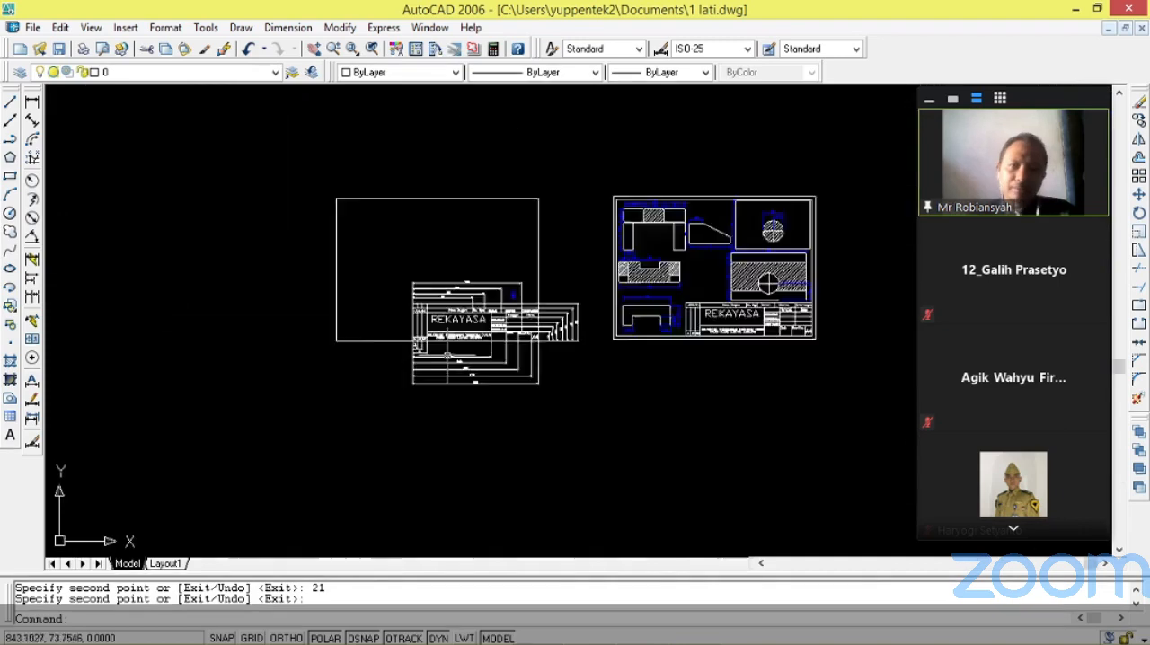
pyautogui.scroll(8, 99, 359)
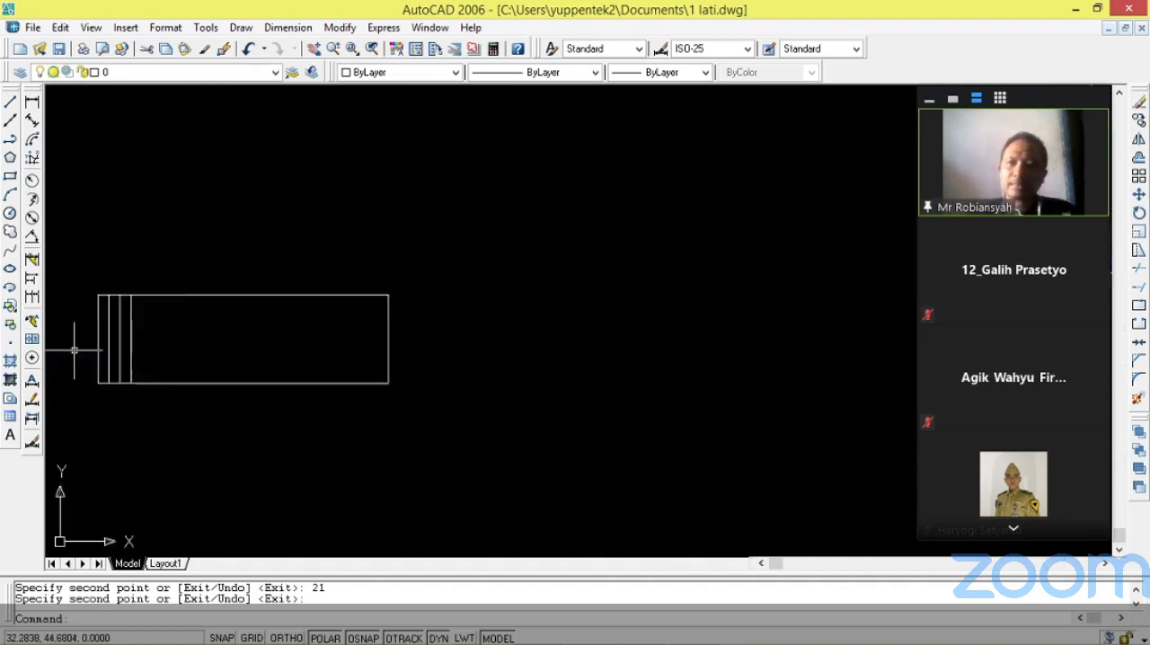
pyautogui.scroll(2, 95, 332)
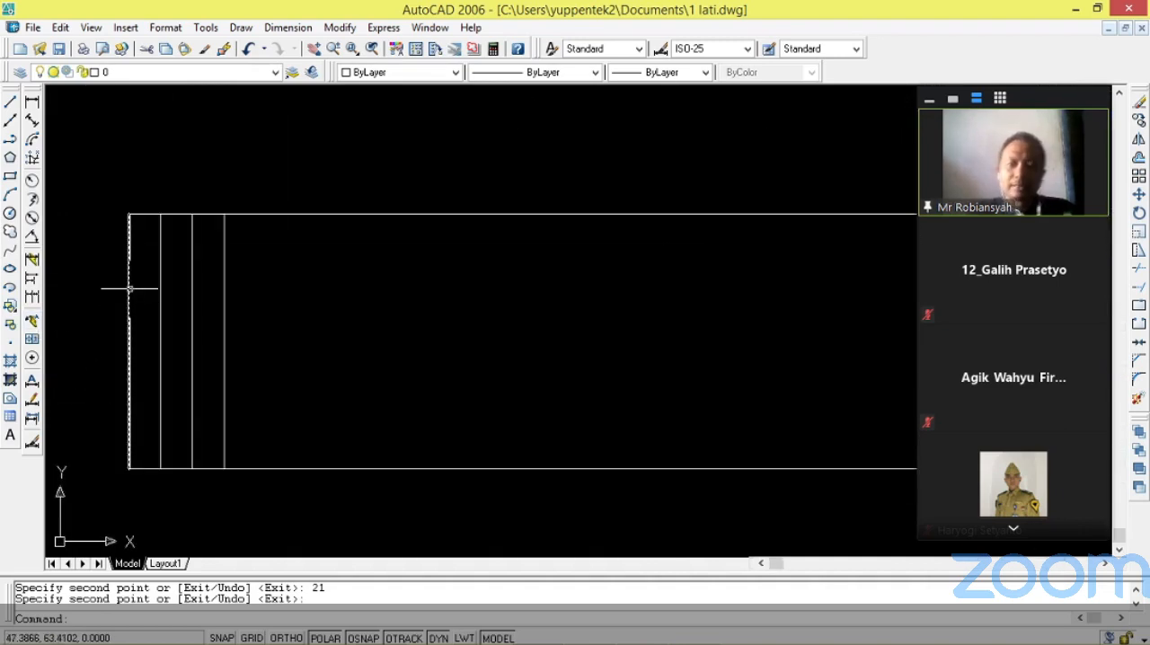
pyautogui.press('Return')
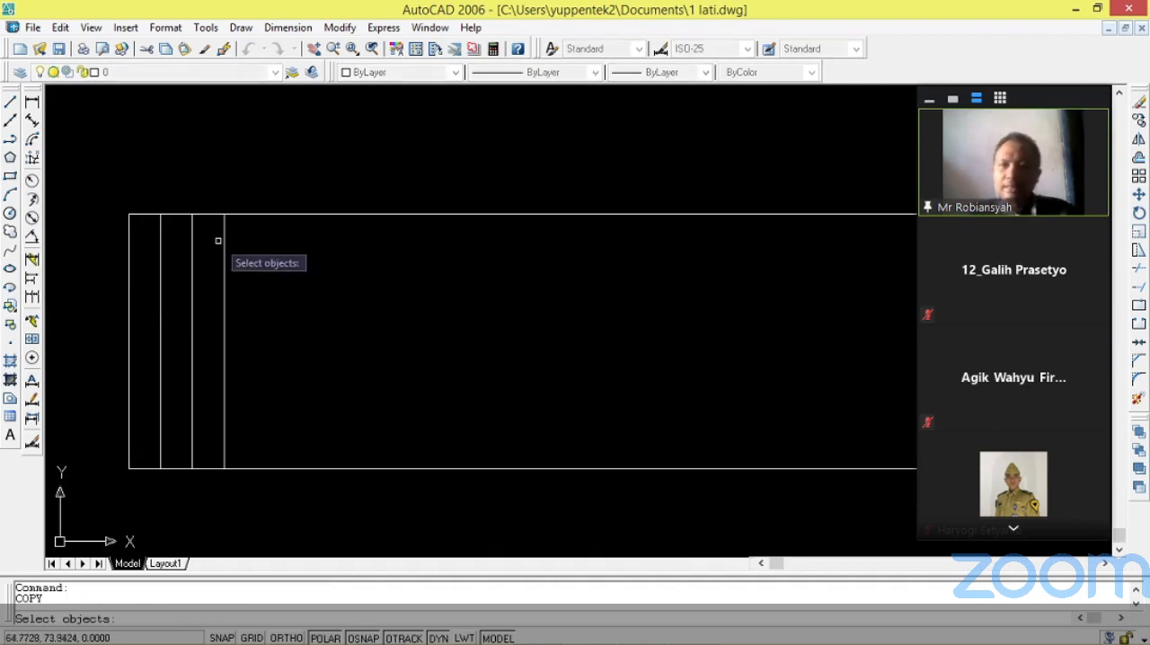
pyautogui.click(128, 223)
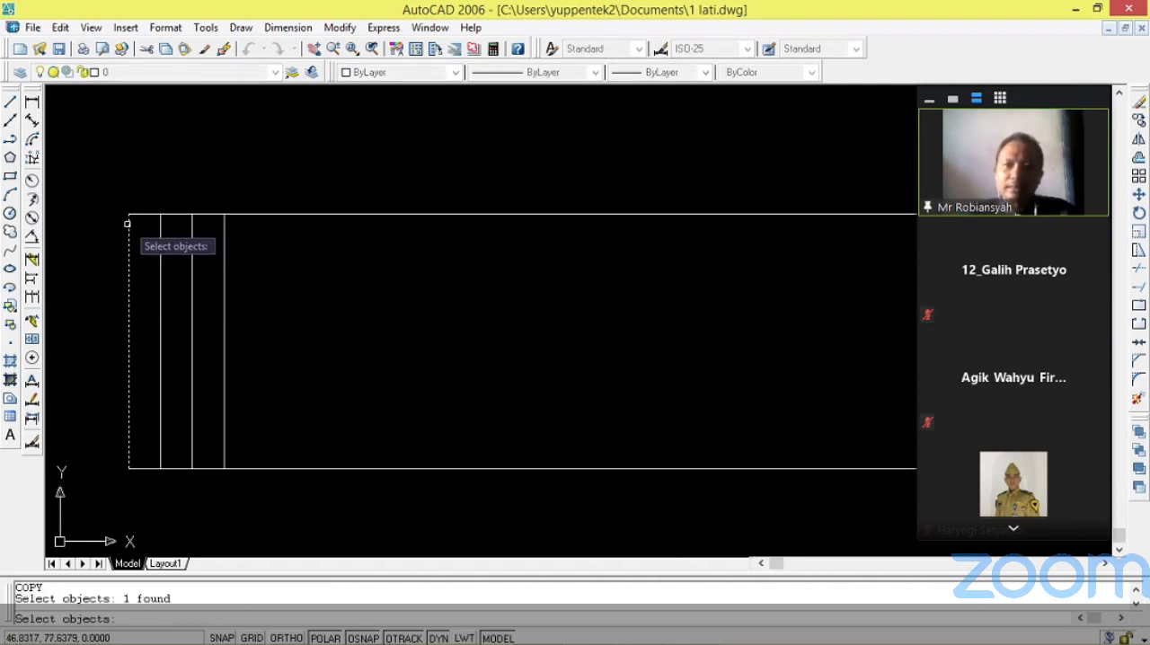
pyautogui.press('Return')
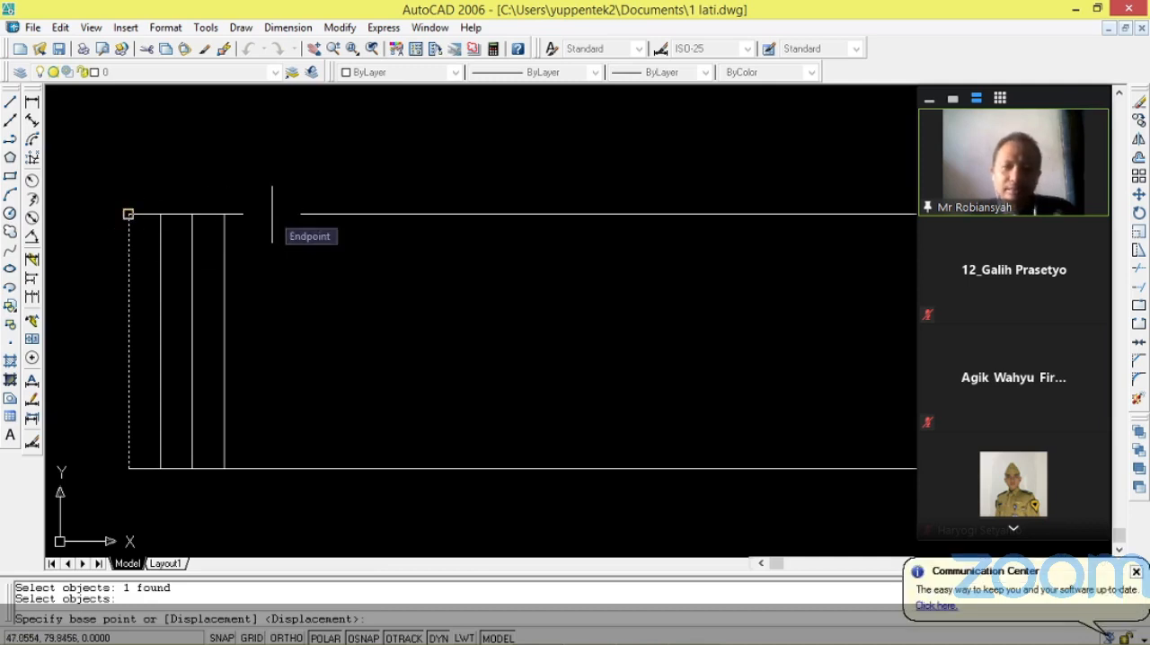
pyautogui.write('115')
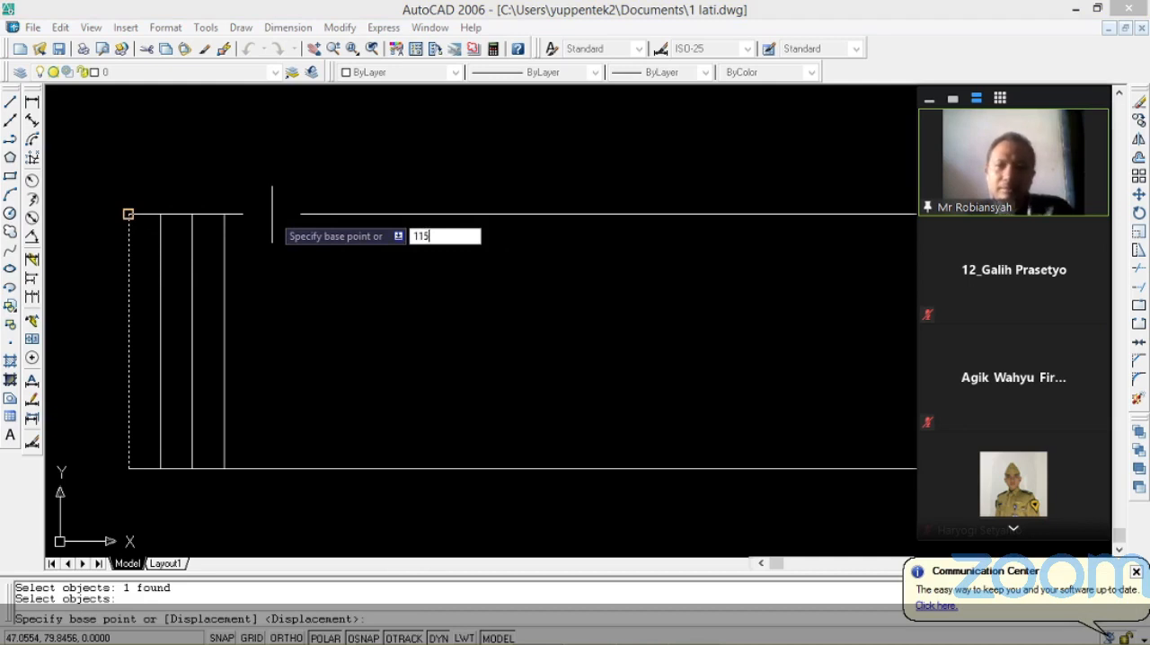
pyautogui.press('Return')
pyautogui.scroll(-2, 272, 214)
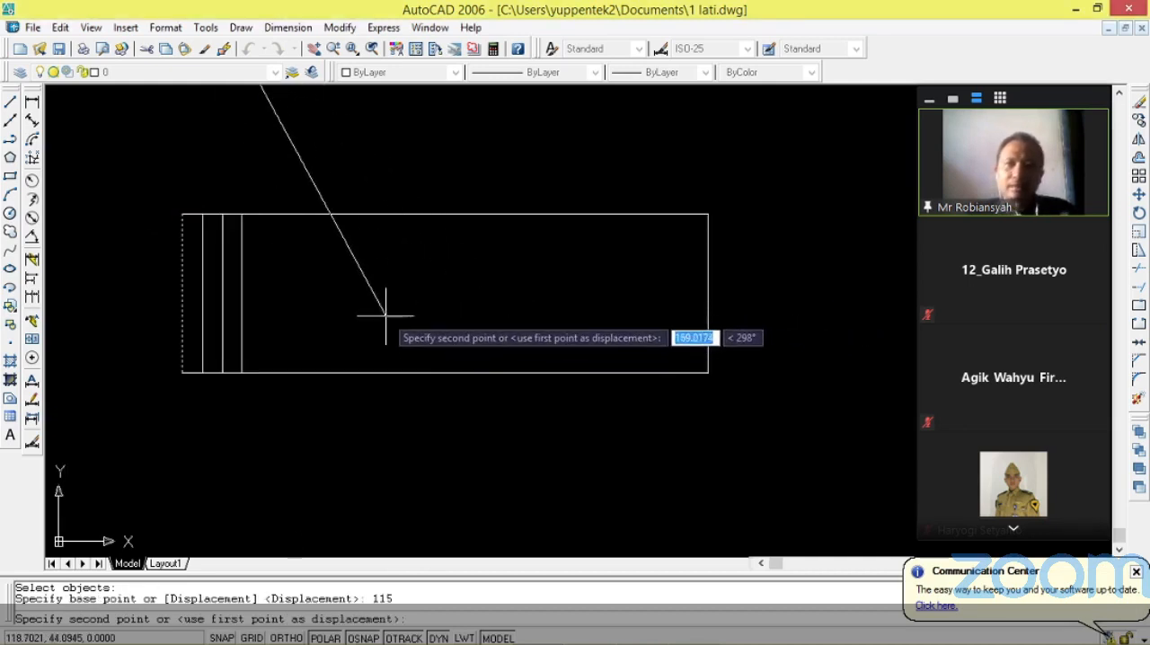
pyautogui.press('Escape')
pyautogui.scroll(2, 185, 218)
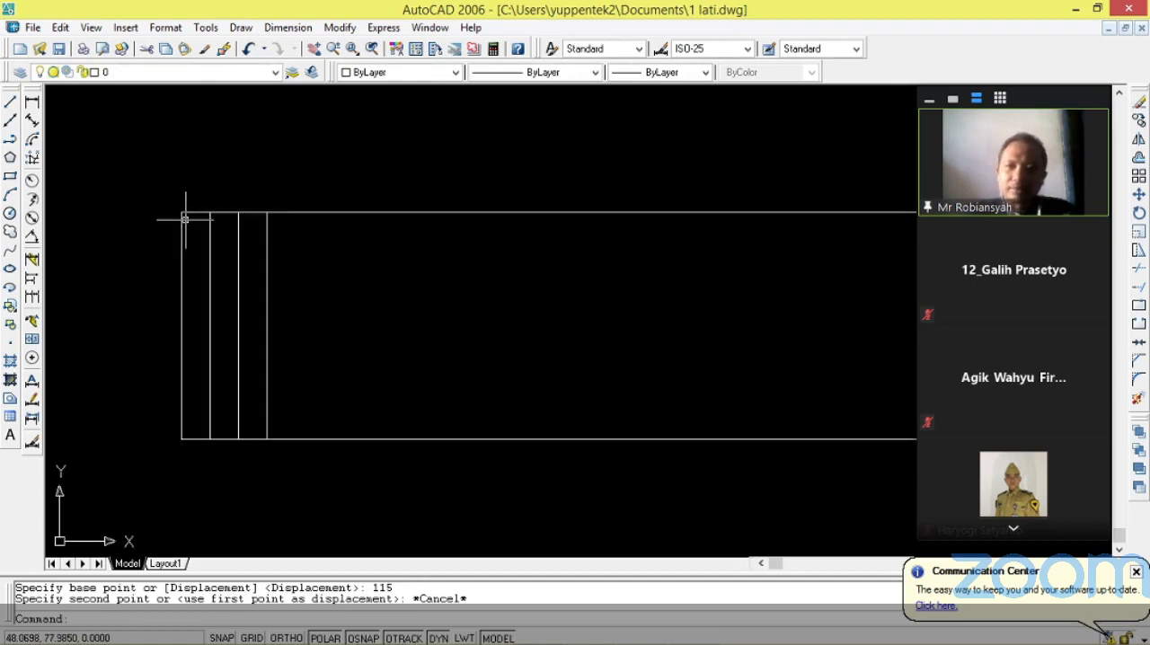
pyautogui.press('Escape')
# Copy the outline's left edge 115 to the right, using its upper endpoint as the base point, and finish copying.
pyautogui.write('co')
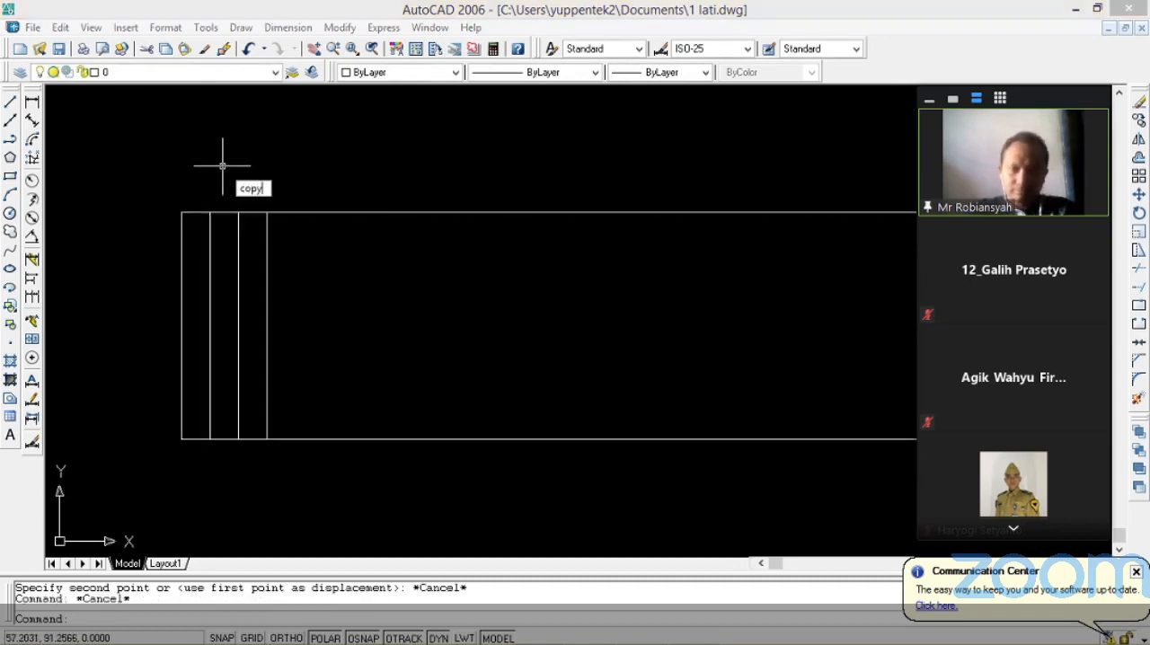
pyautogui.write('py')
pyautogui.press('Return')
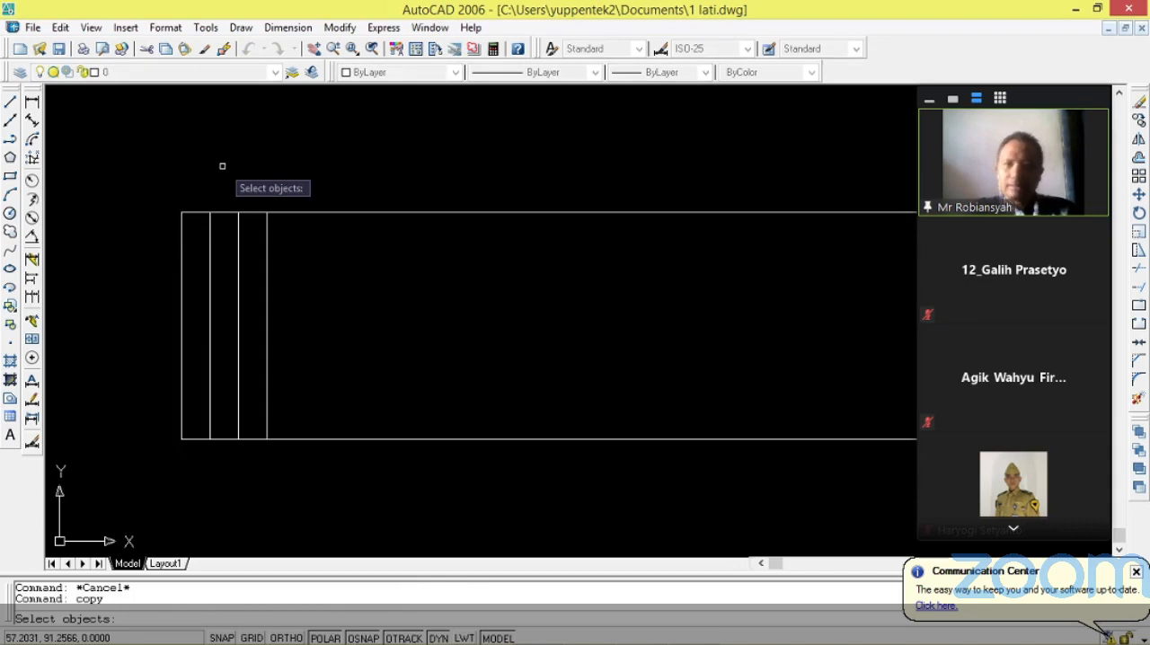
pyautogui.click(181, 217)
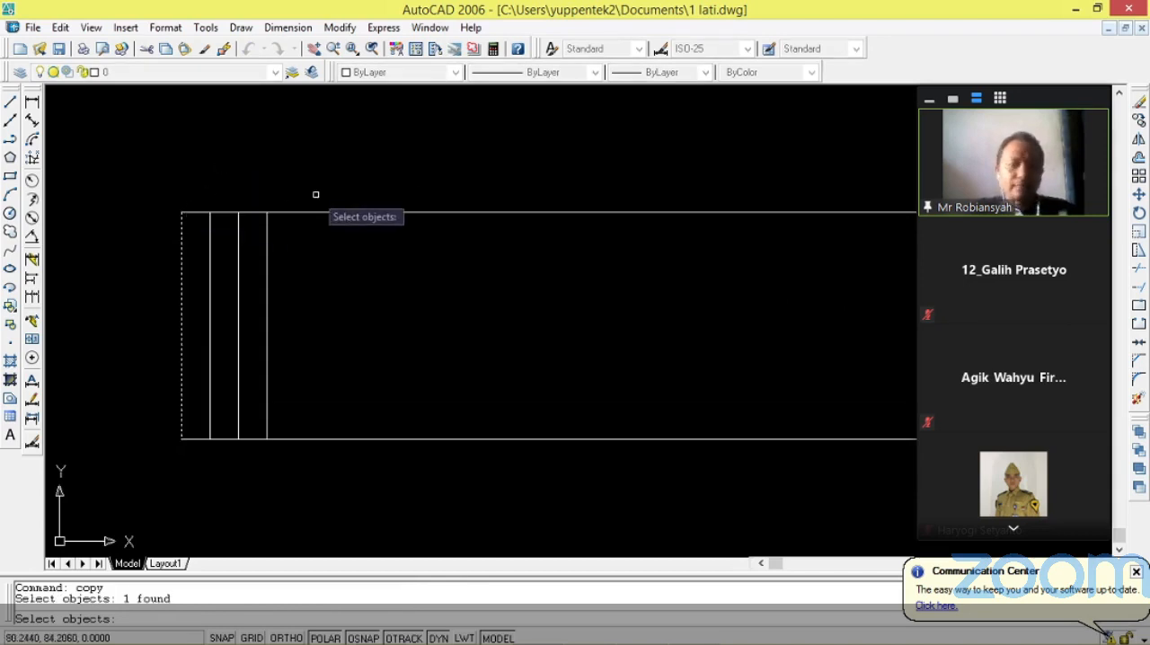
pyautogui.press('Return')
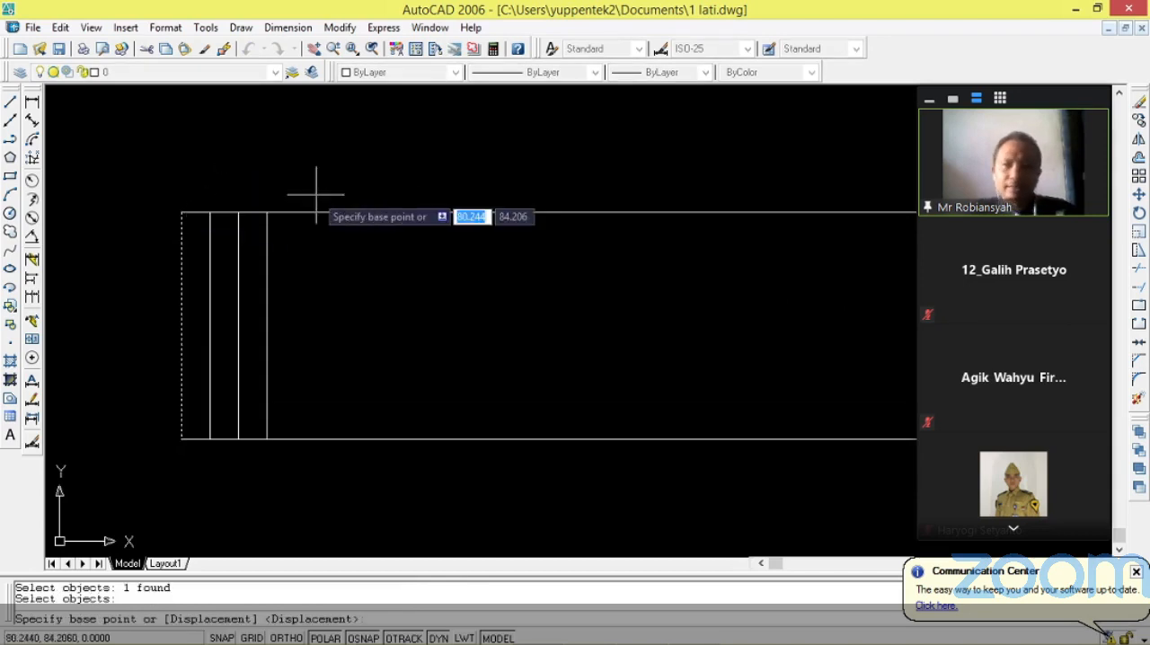
pyautogui.click(181, 213)
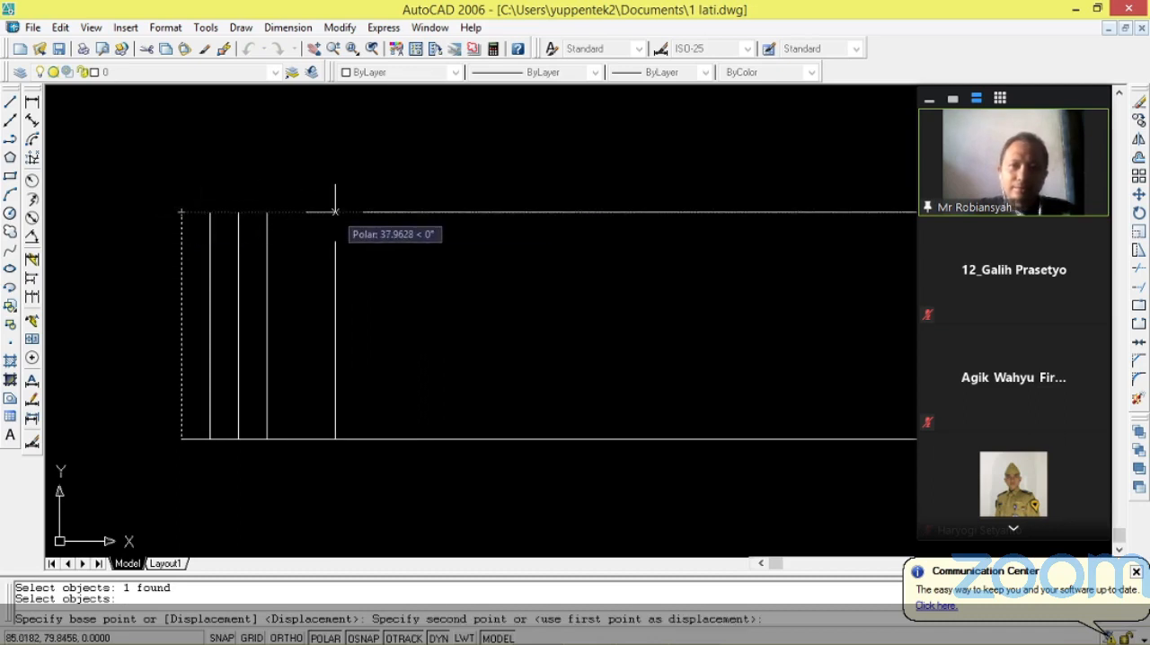
pyautogui.write('115')
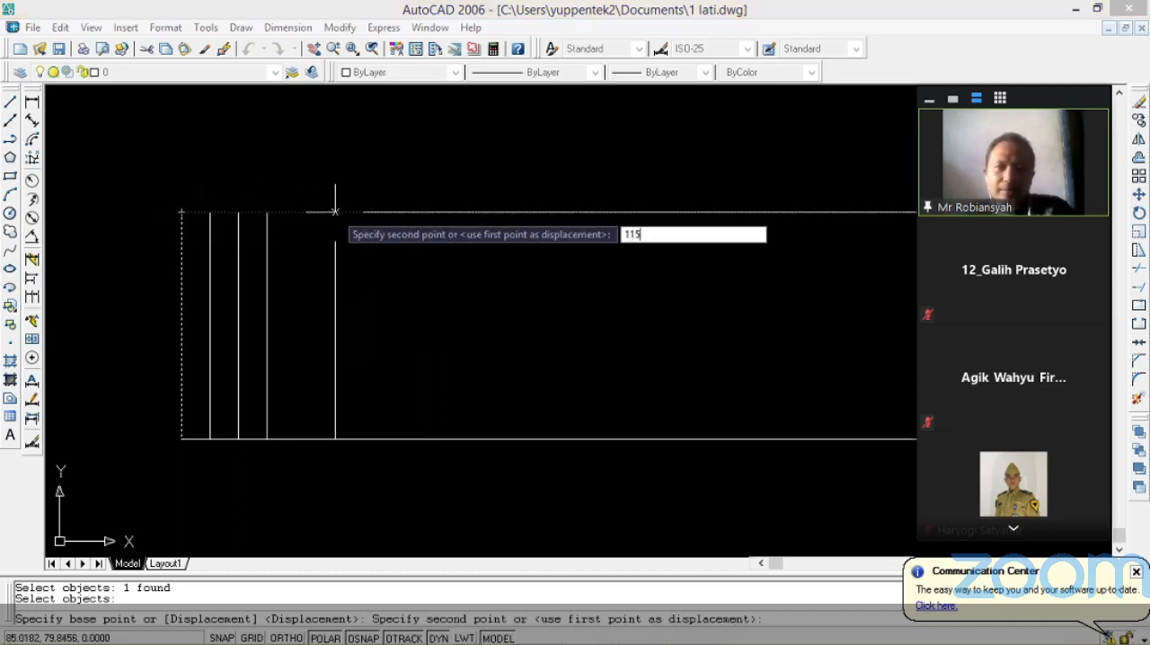
pyautogui.press('Return')
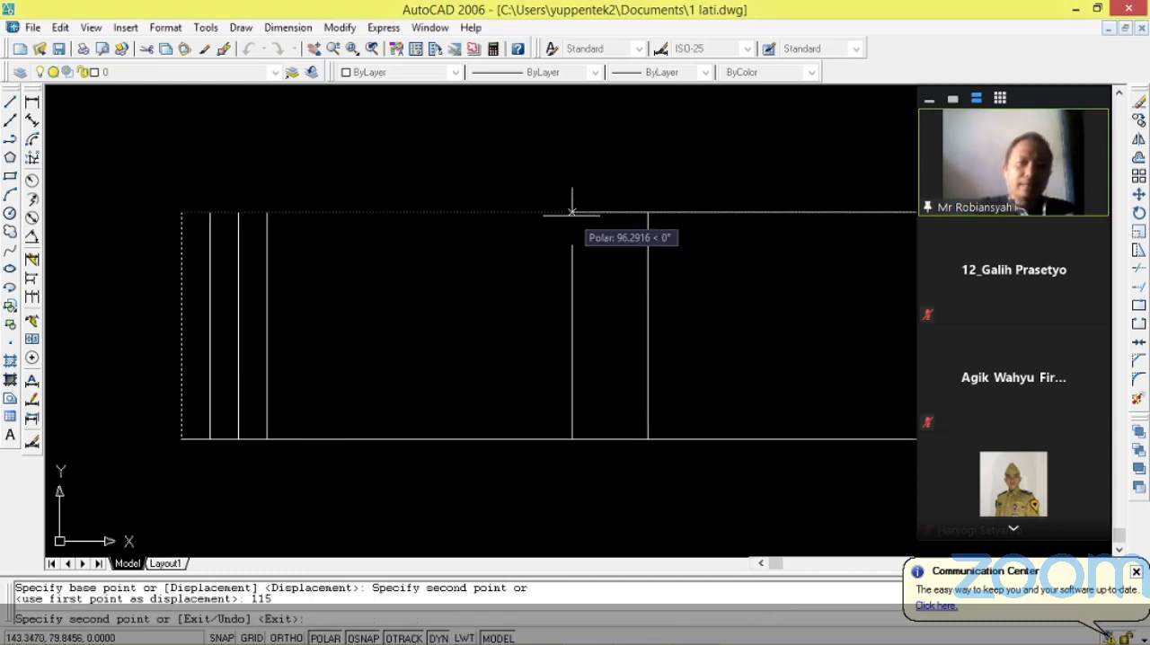
pyautogui.press('Return')
# Copy the outline's left edge 185 to the right from its upper endpoint and end the copy command.
pyautogui.scroll(-6, 508, 249)
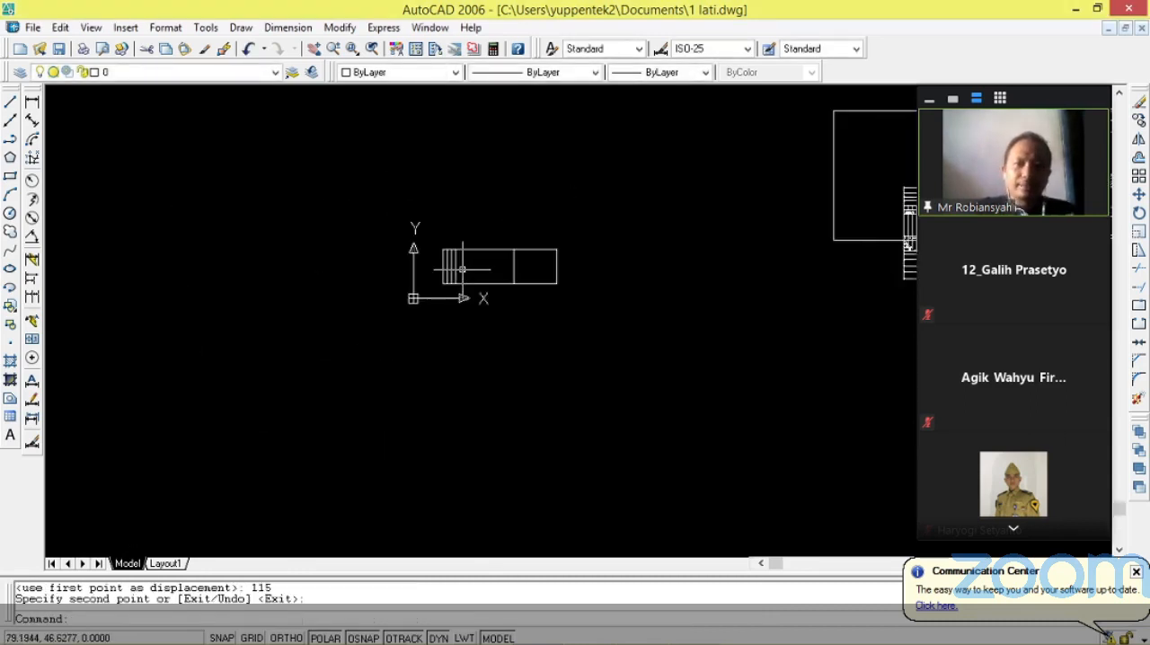
pyautogui.scroll(-5, 463, 270)
pyautogui.scroll(8, 812, 226)
pyautogui.scroll(6, 173, 350)
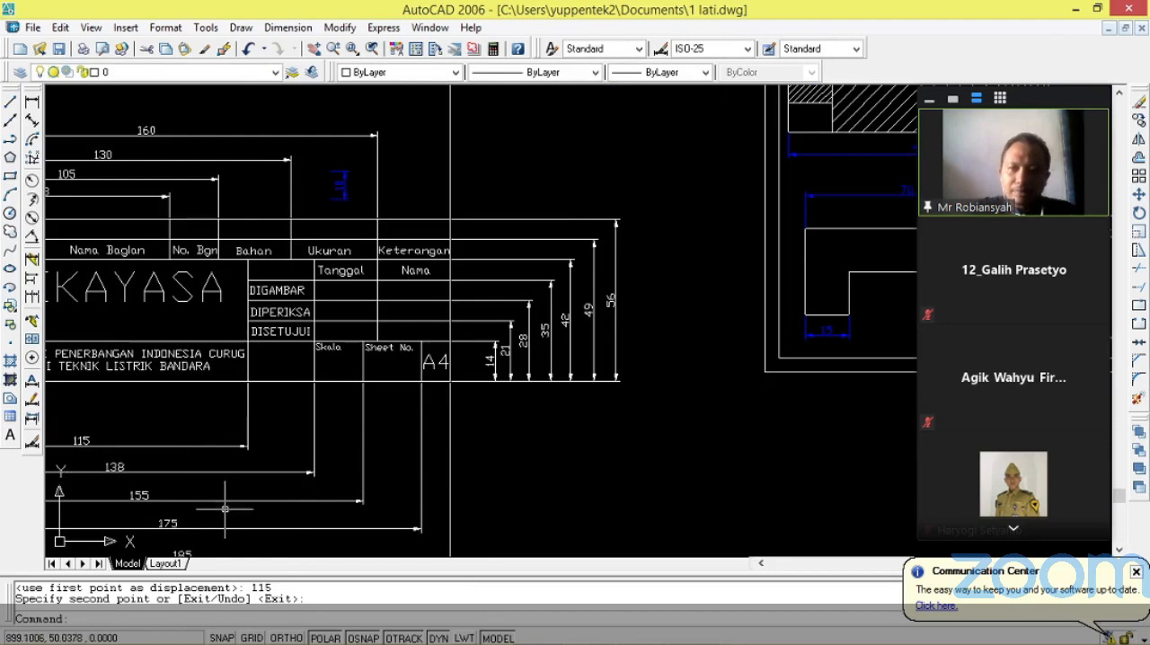
pyautogui.scroll(-5, 325, 481)
pyautogui.scroll(6, 359, 401)
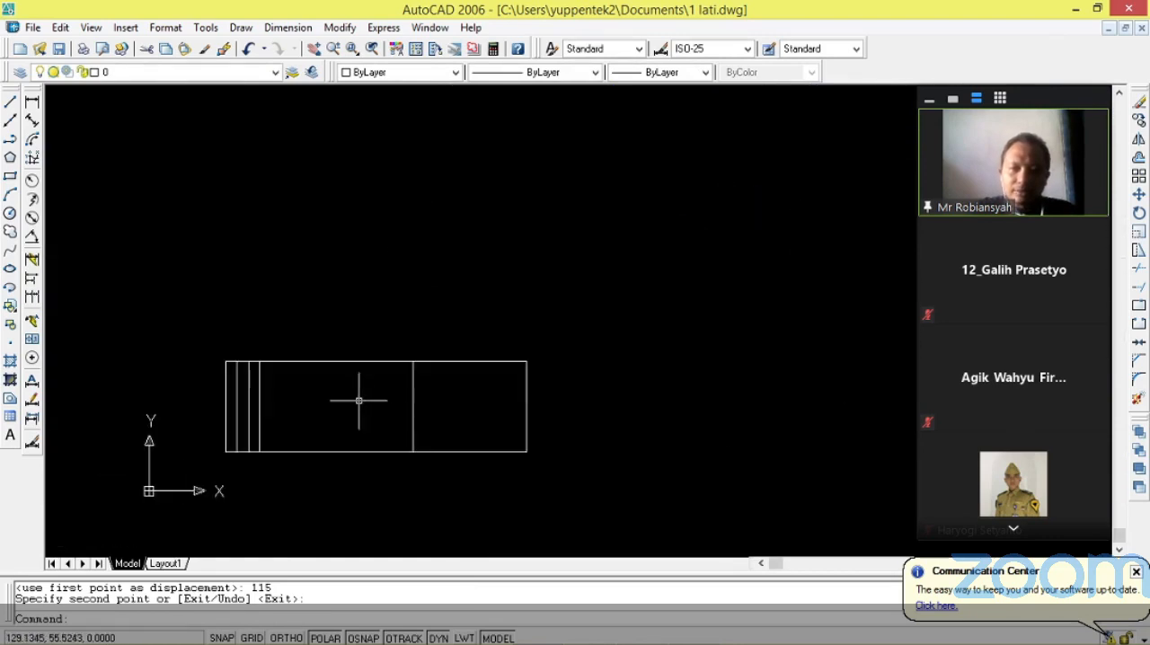
pyautogui.scroll(2, 358, 400)
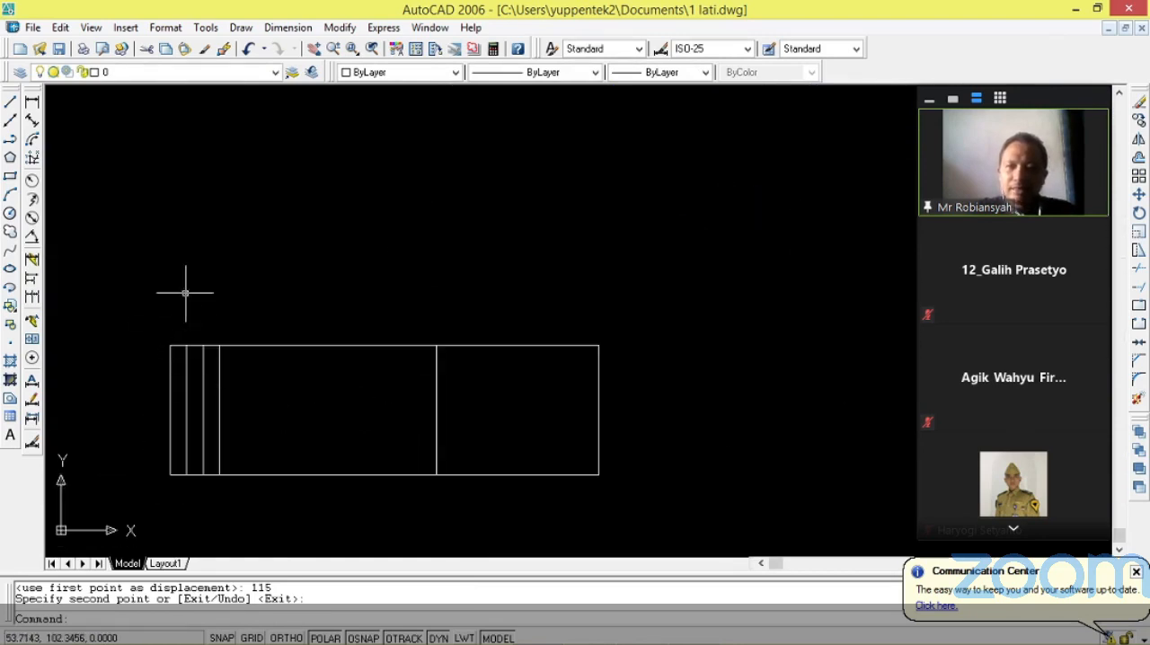
pyautogui.press('Return')
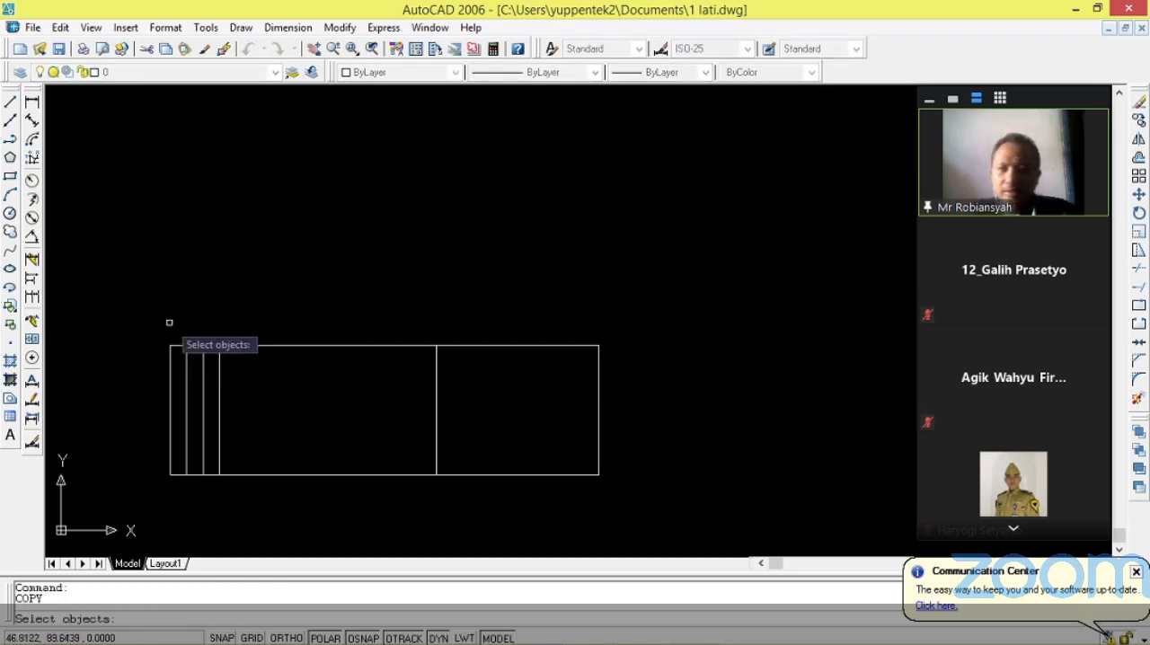
pyautogui.click(170, 351)
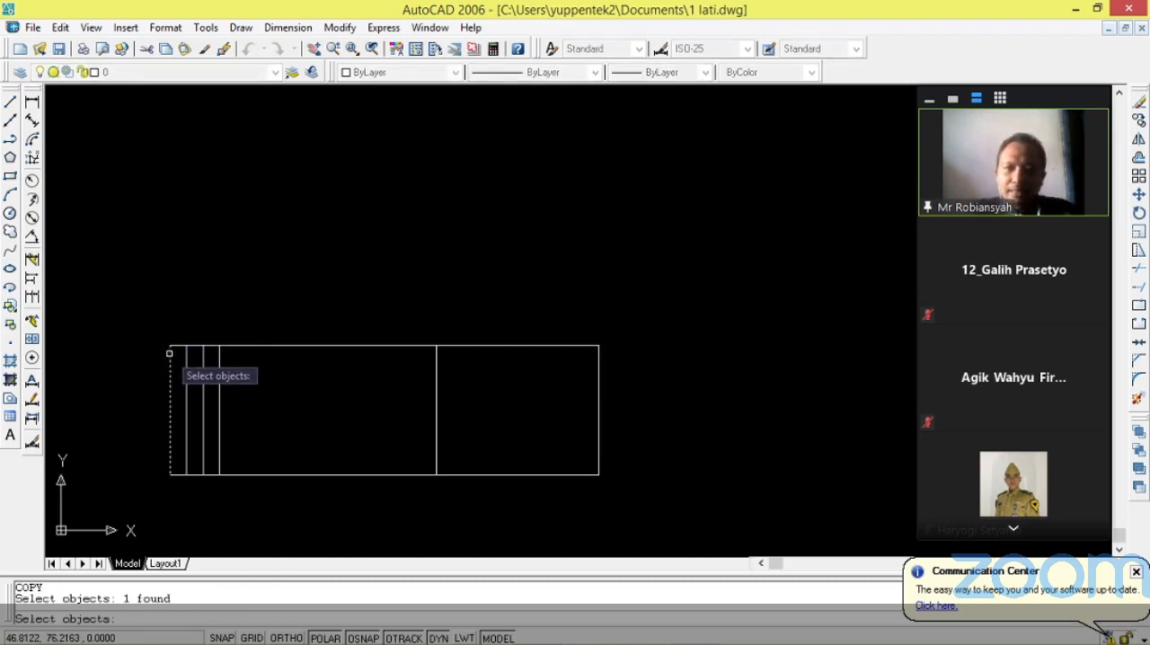
pyautogui.press('Return')
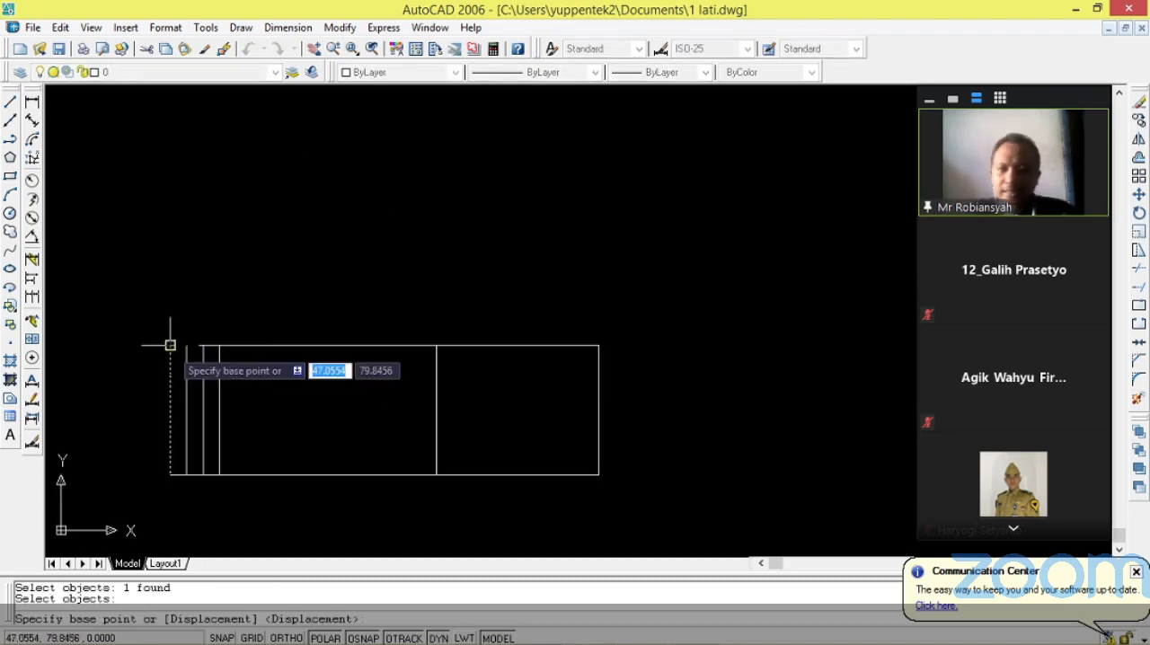
pyautogui.click(170, 345)
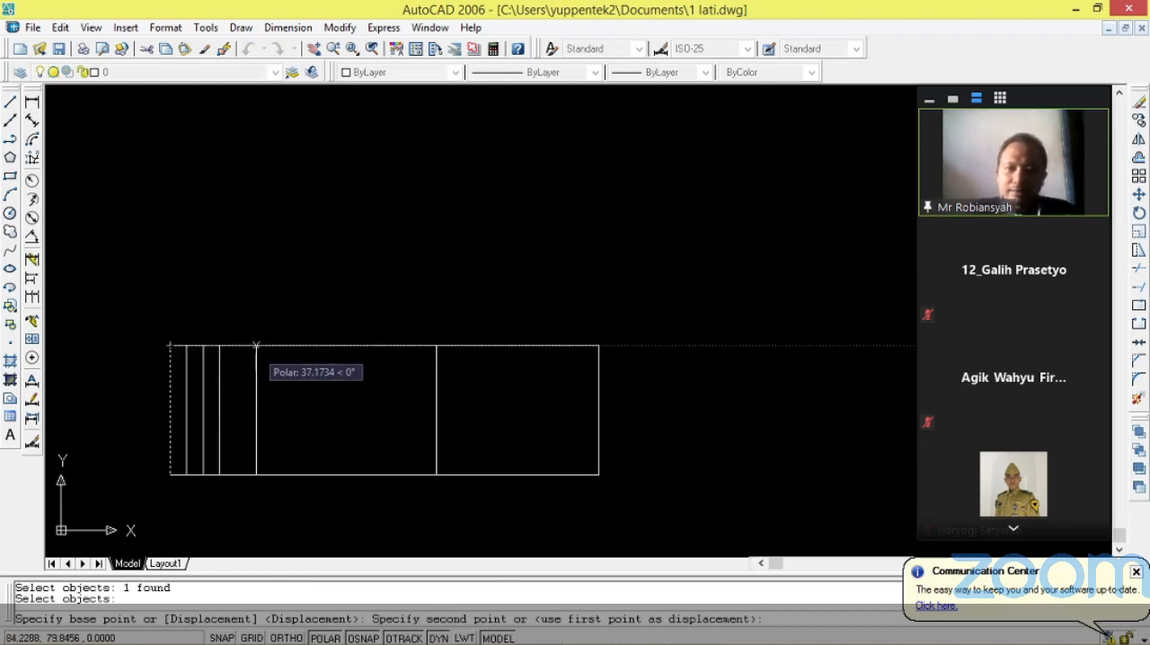
pyautogui.write('1')
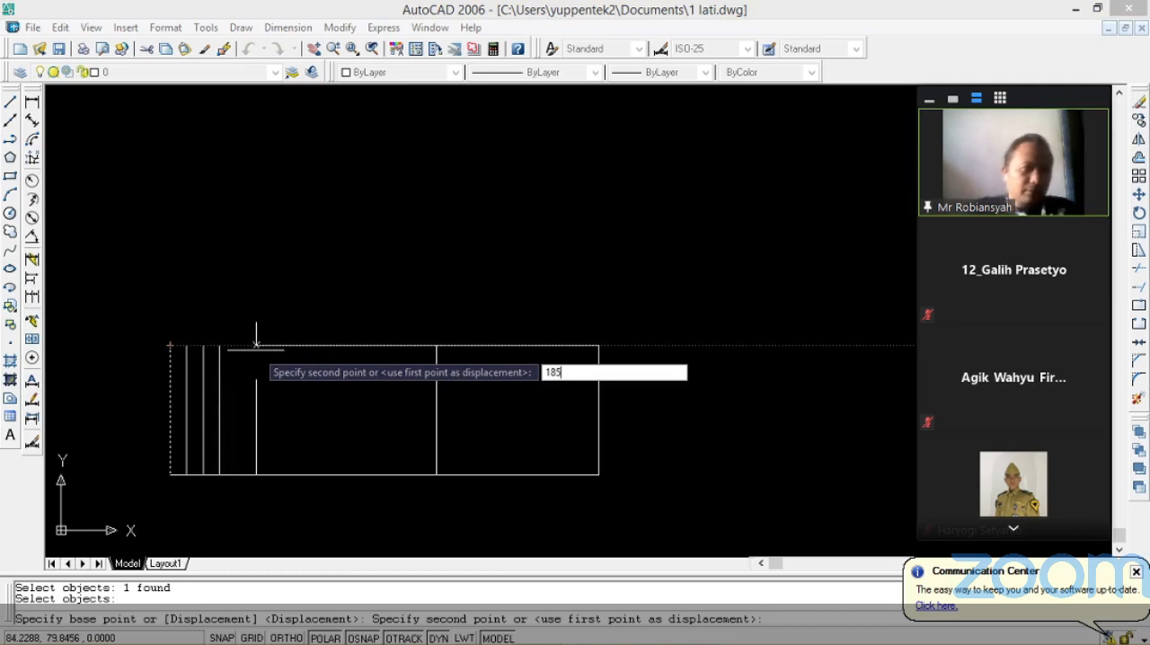
pyautogui.write('85')
pyautogui.press('Return')
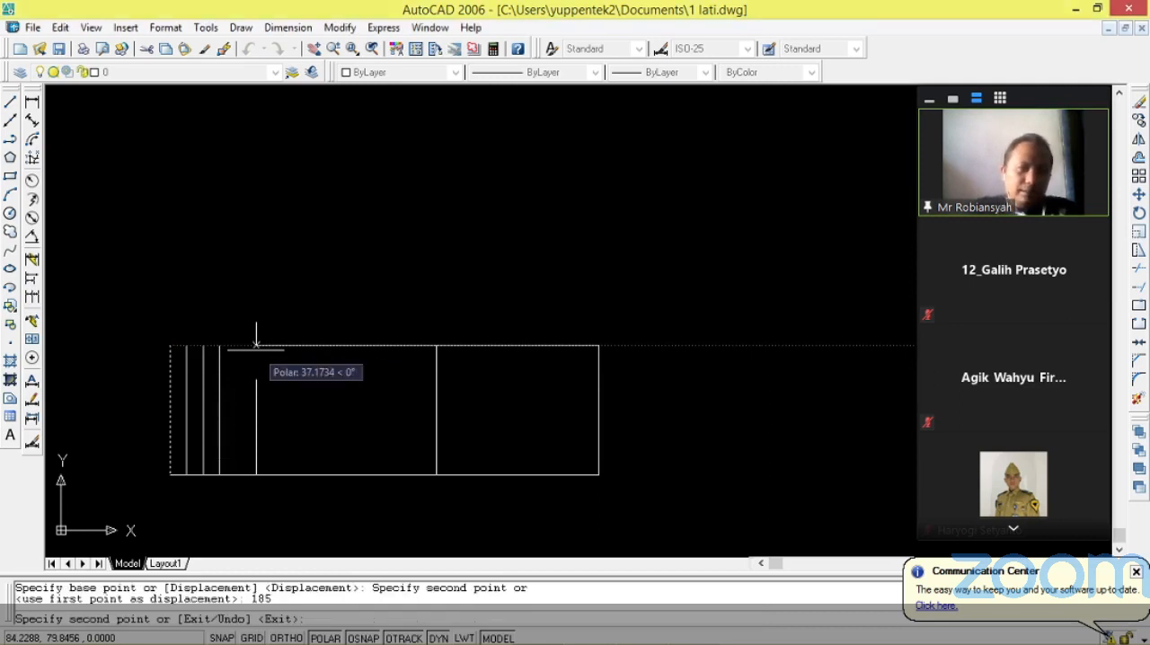
pyautogui.scroll(-5, 256, 345)
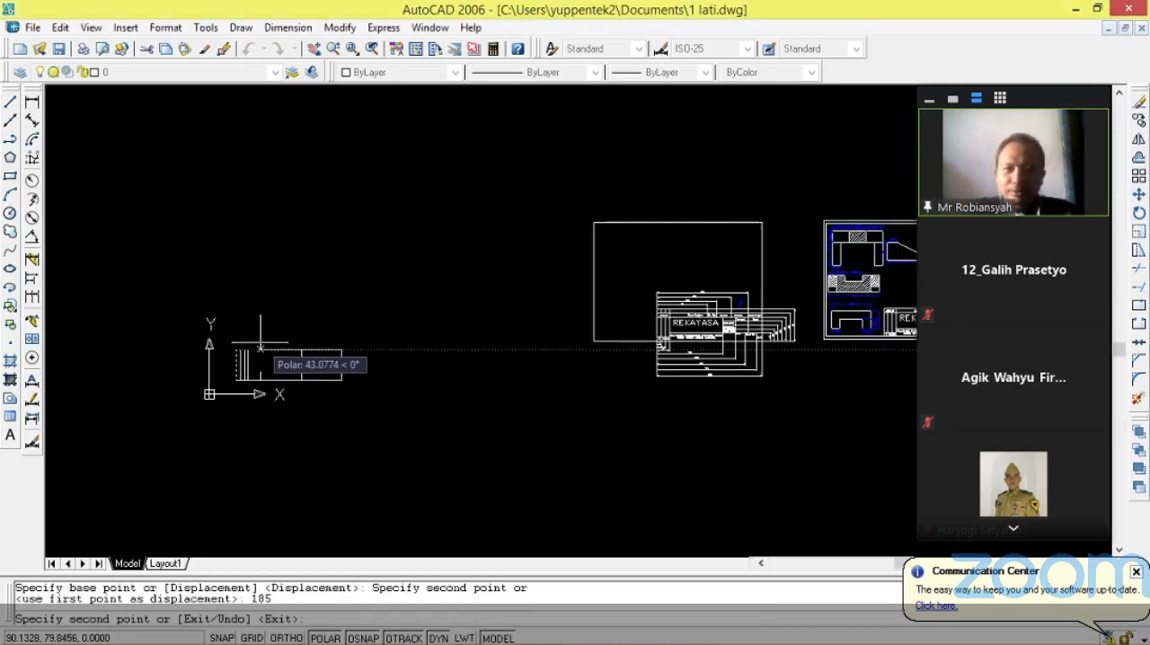
pyautogui.scroll(-2, 208, 305)
pyautogui.scroll(4, 270, 315)
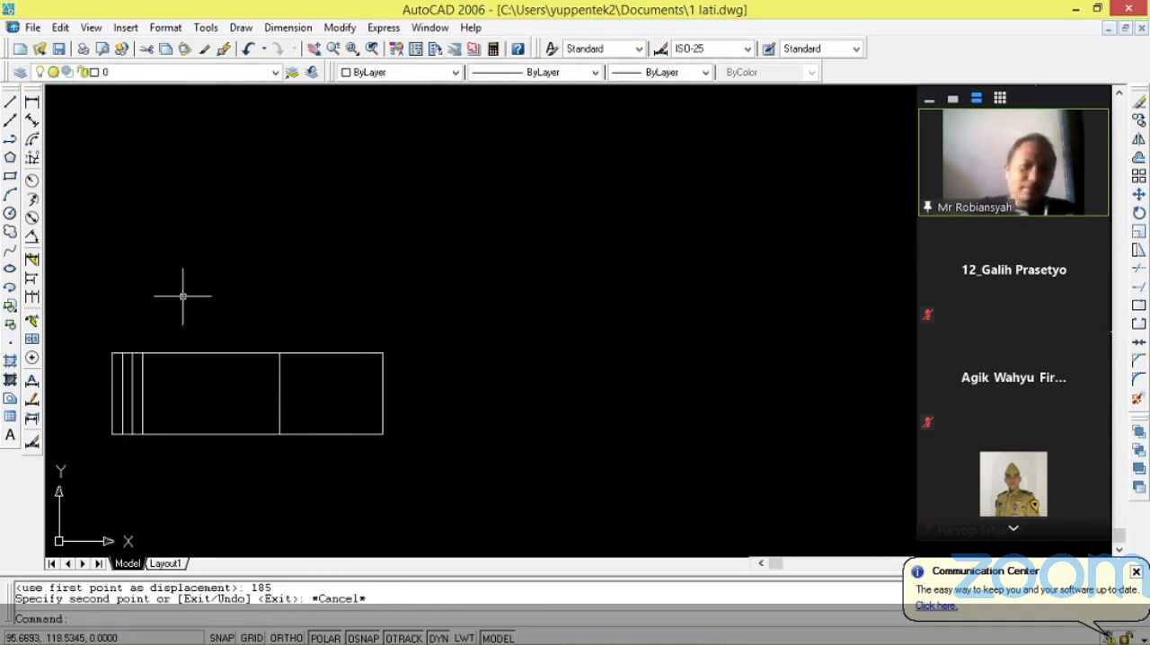
# Copy the left edge from its upper endpoint to 138 on the right as another column line and finish copying.
pyautogui.scroll(-6, 182, 297)
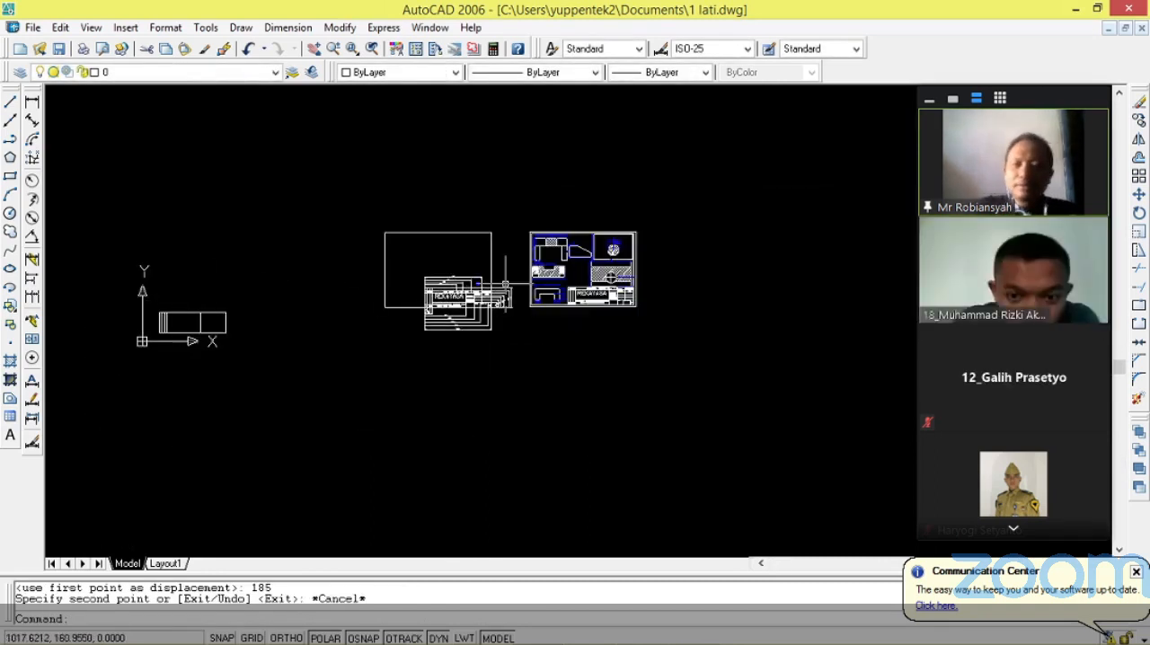
pyautogui.scroll(8, 114, 308)
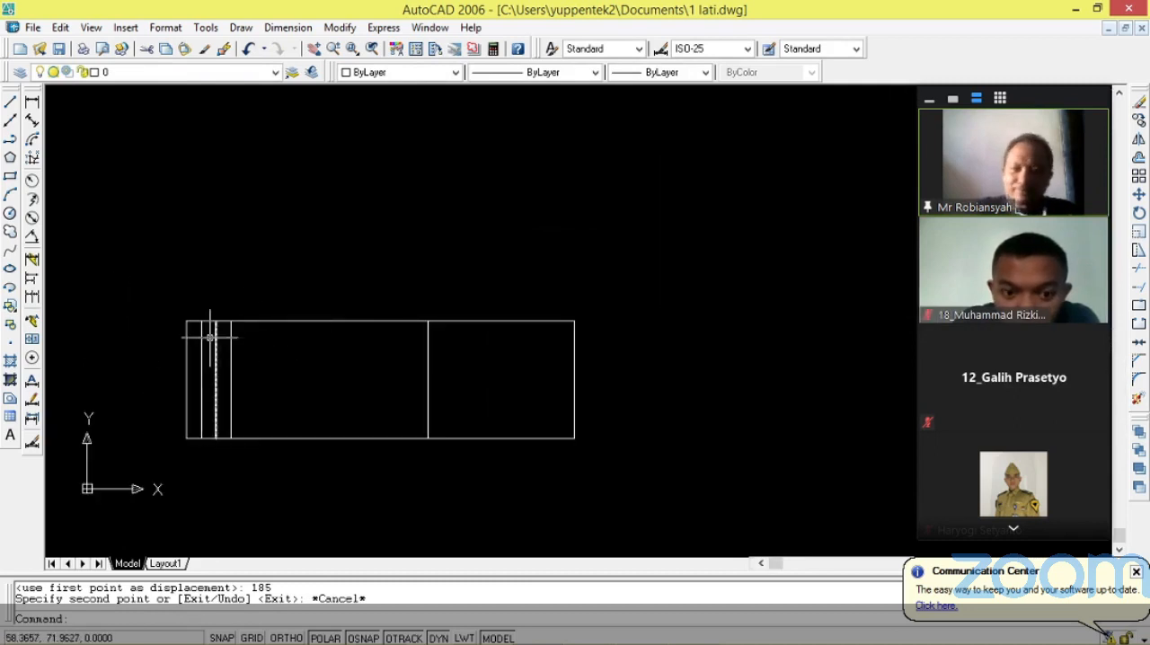
pyautogui.scroll(2, 209, 337)
pyautogui.press('Return')
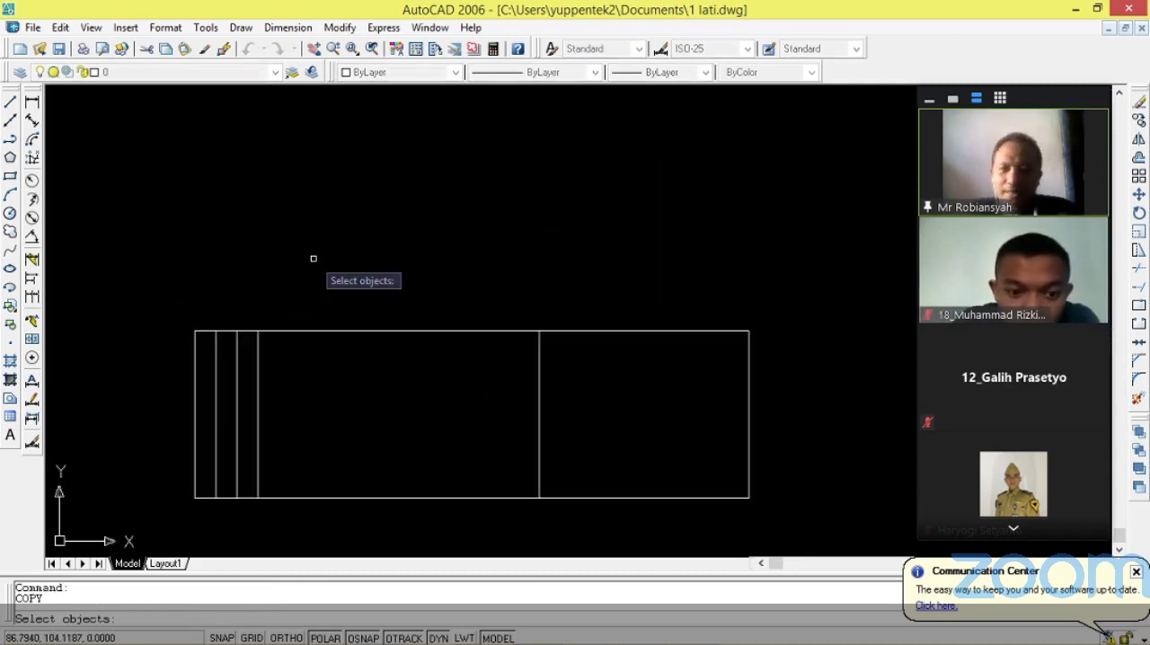
pyautogui.click(195, 334)
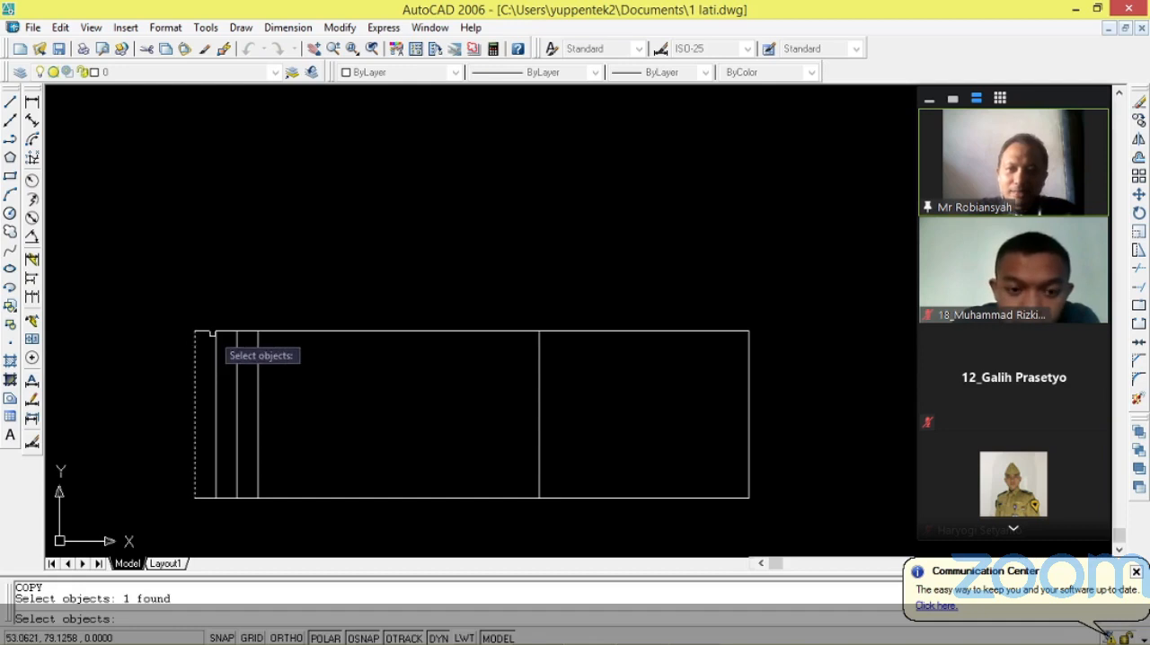
pyautogui.press('Return')
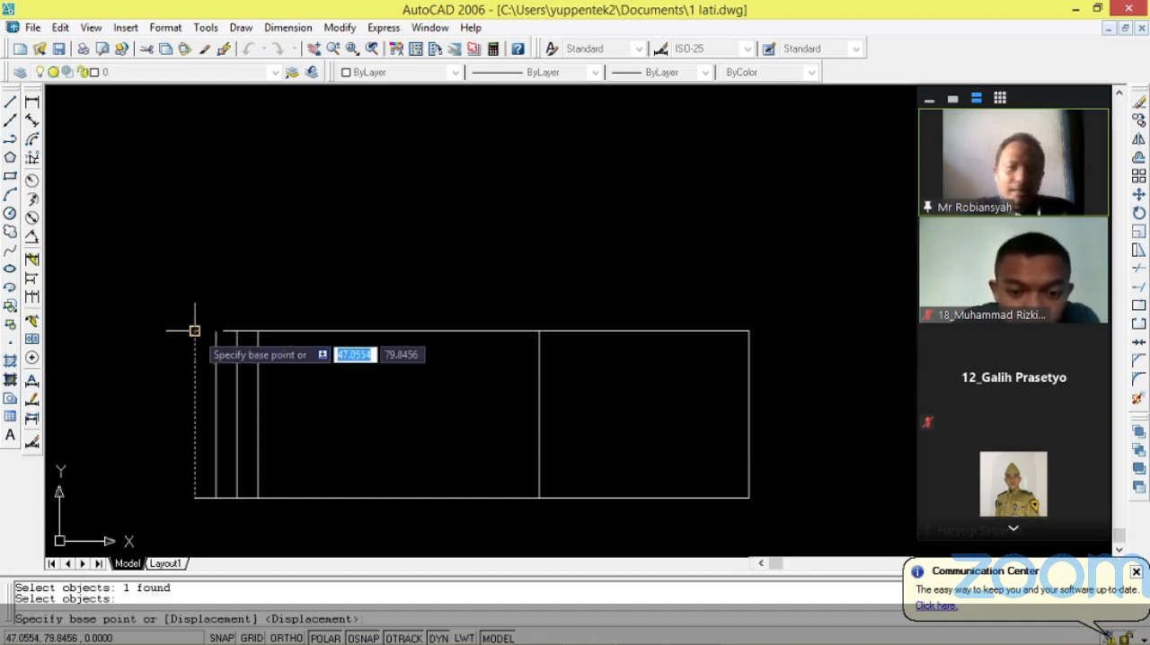
pyautogui.click(196, 331)
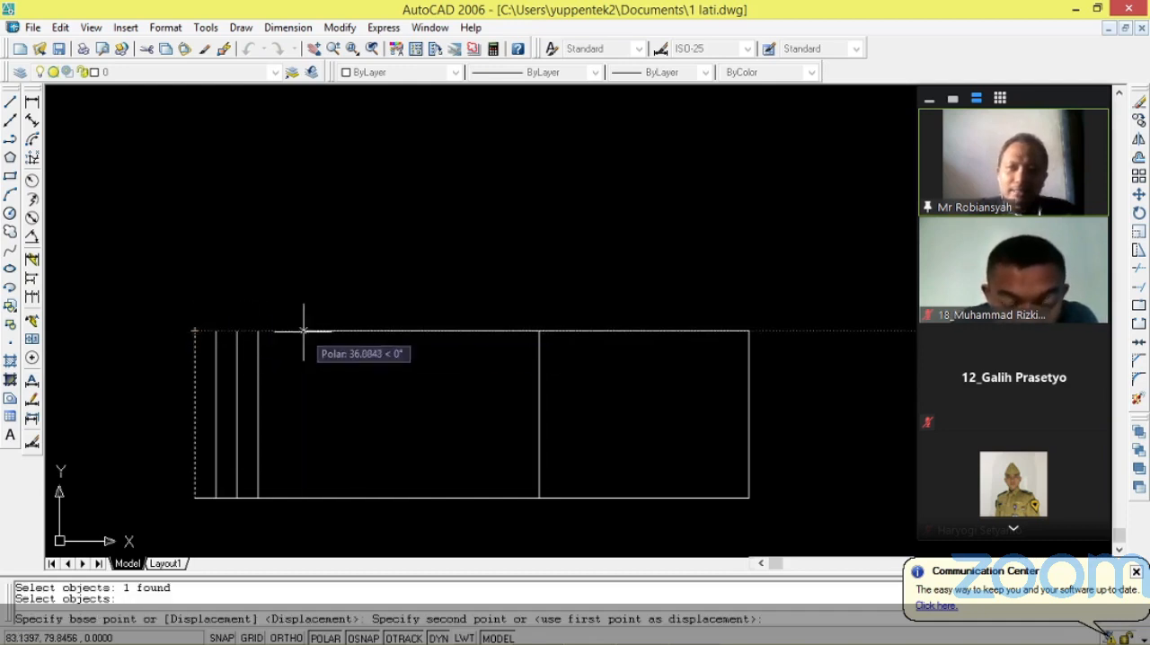
pyautogui.write('138')
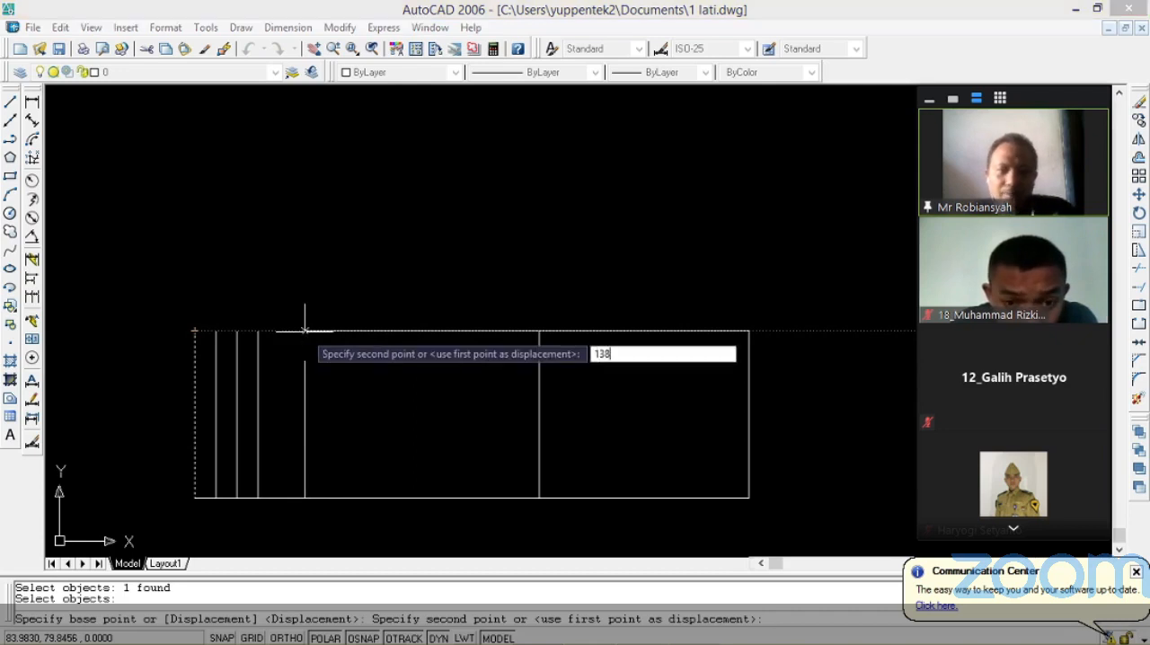
pyautogui.press('Return')
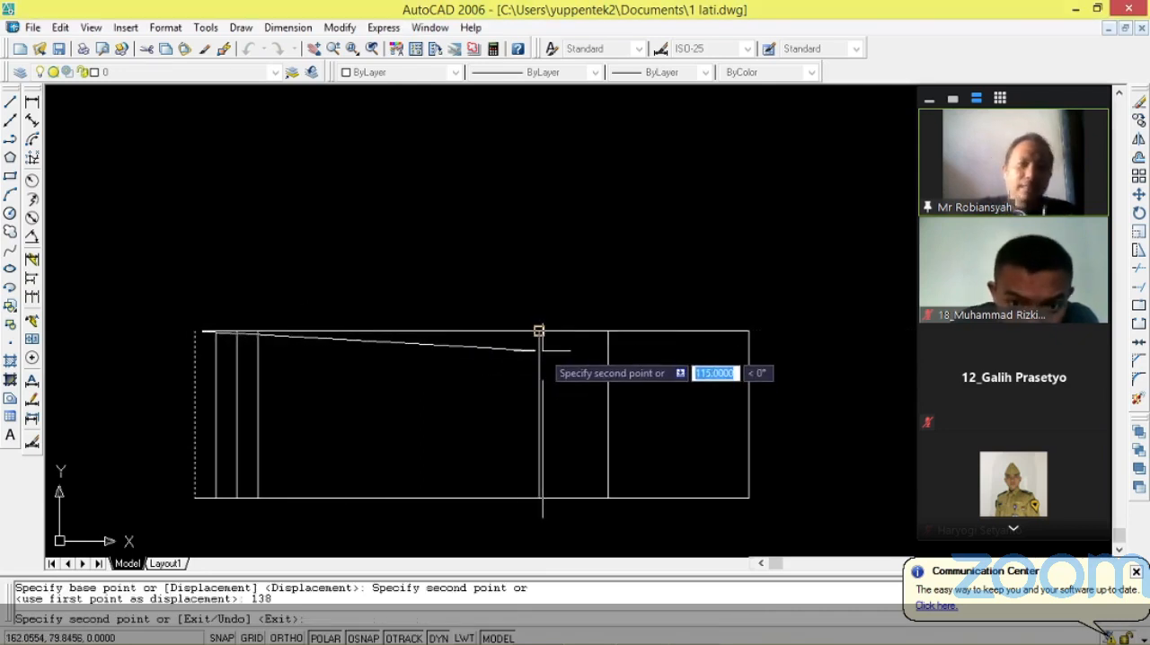
pyautogui.press('Return')
# Copy the outline's left edge from its upper endpoint to 155 on the right as another column line, and end the copy command.
pyautogui.scroll(-5, 542, 351)
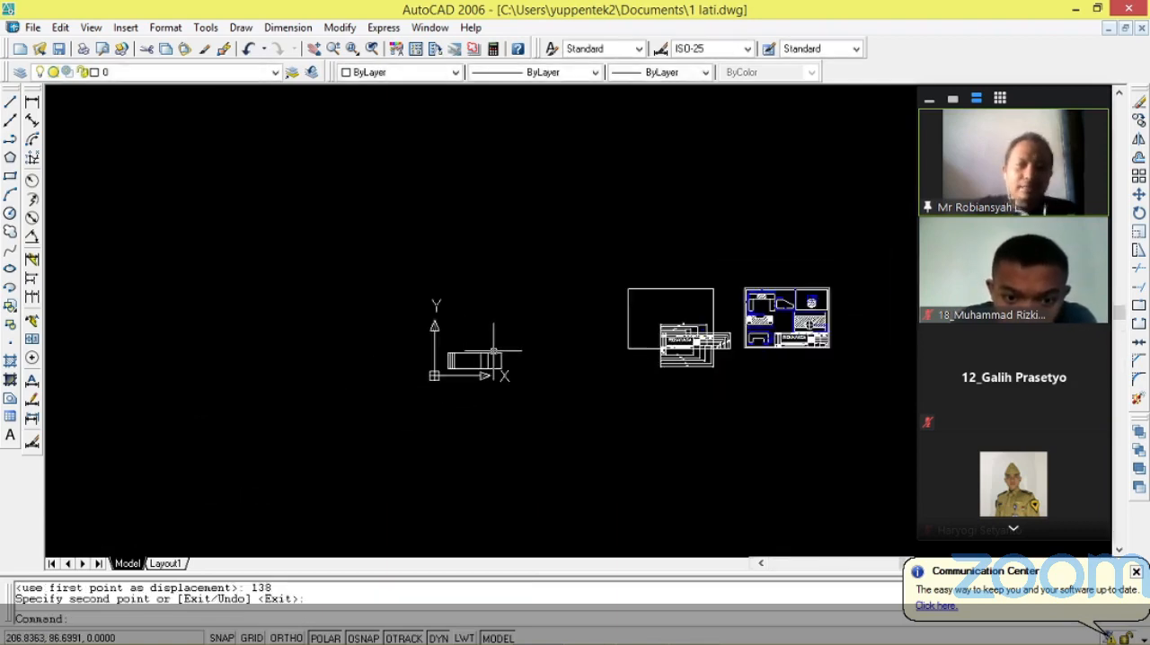
pyautogui.scroll(5, 702, 364)
pyautogui.scroll(1, 551, 336)
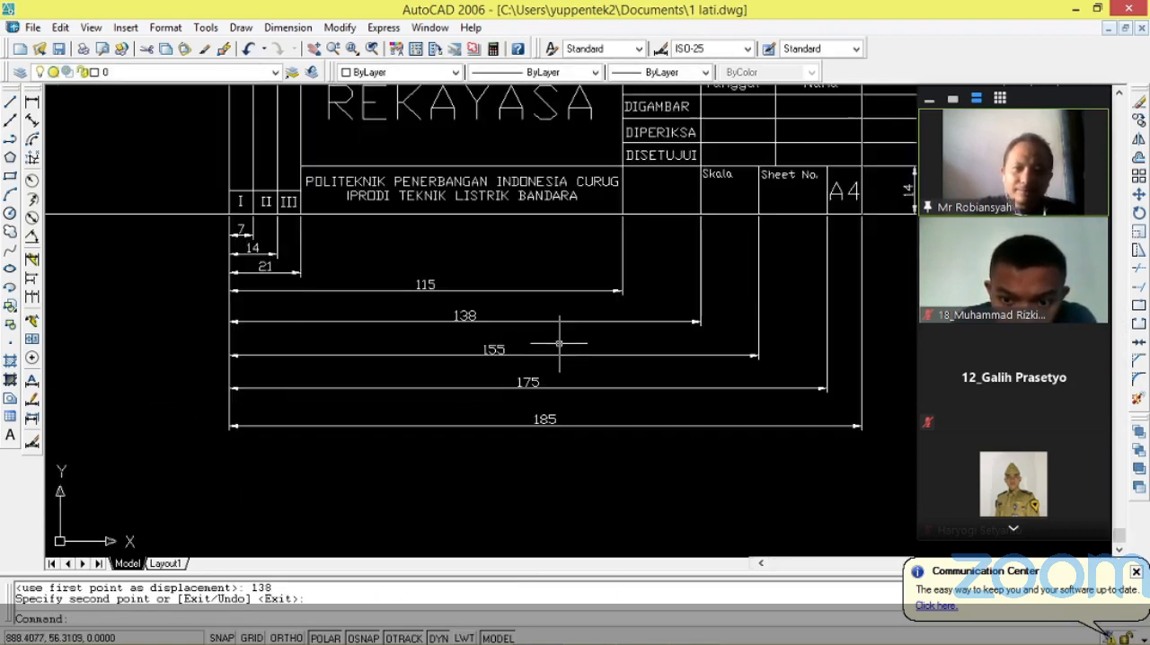
pyautogui.scroll(-4, 502, 350)
pyautogui.scroll(3, 340, 332)
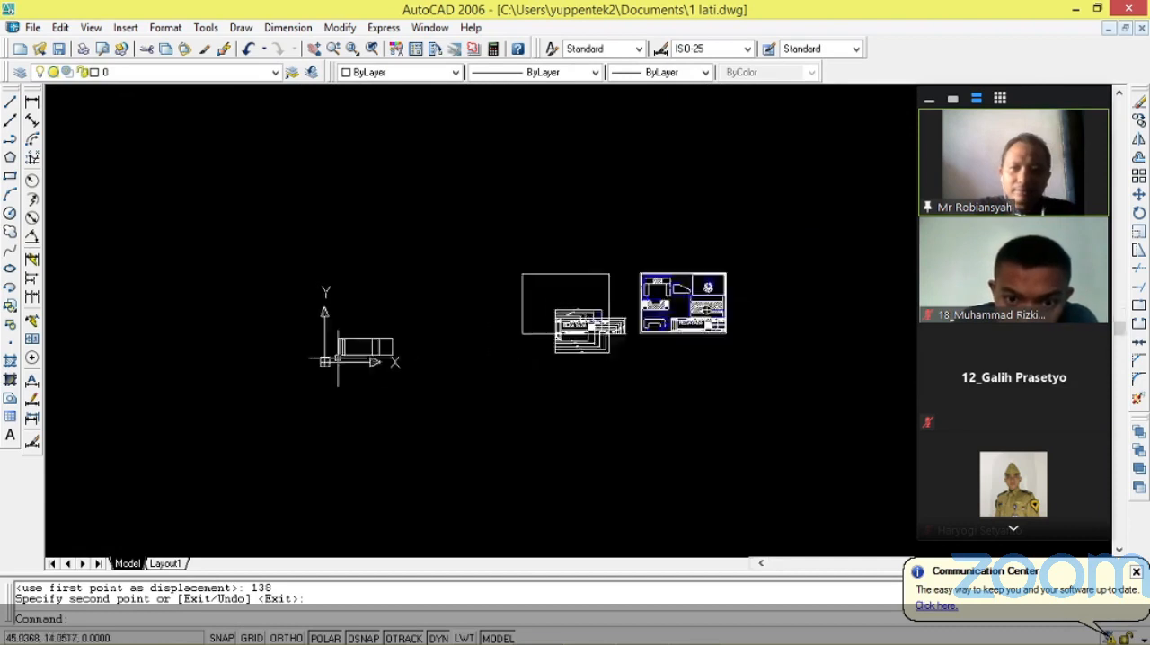
pyautogui.scroll(4, 340, 333)
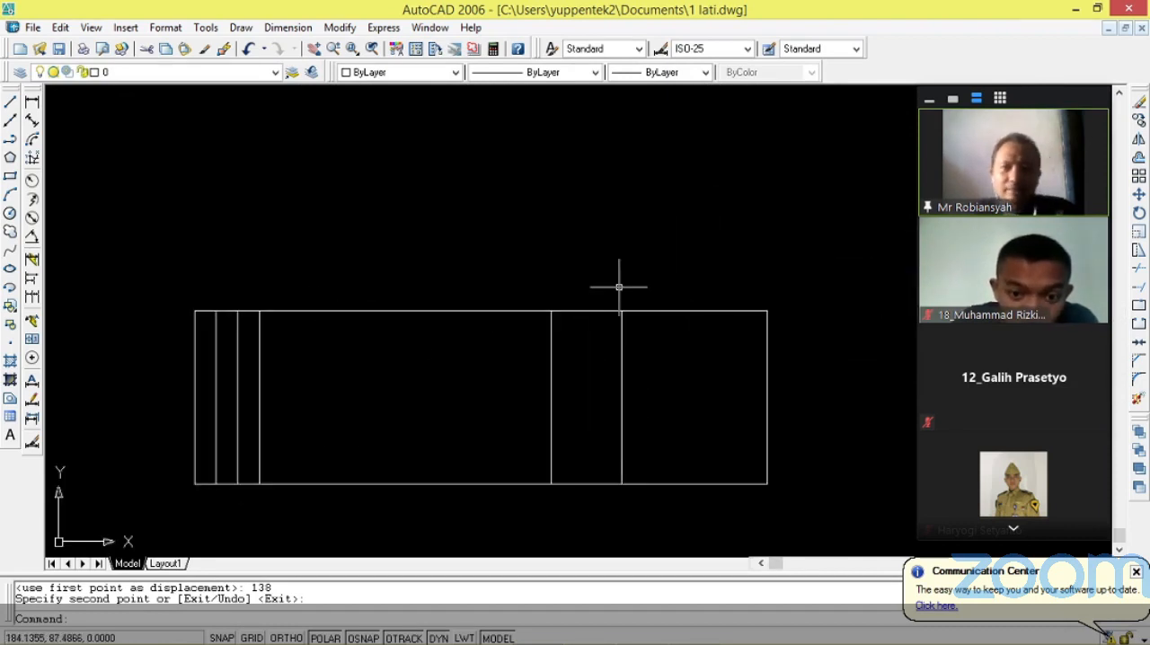
pyautogui.press('Return')
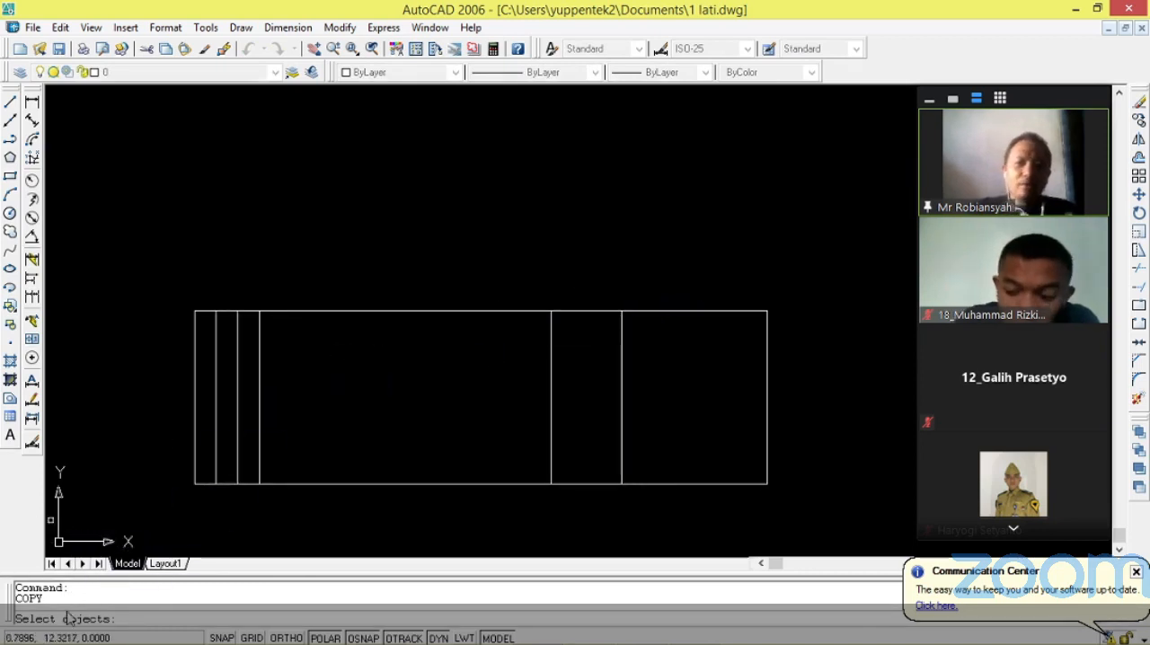
pyautogui.click(194, 330)
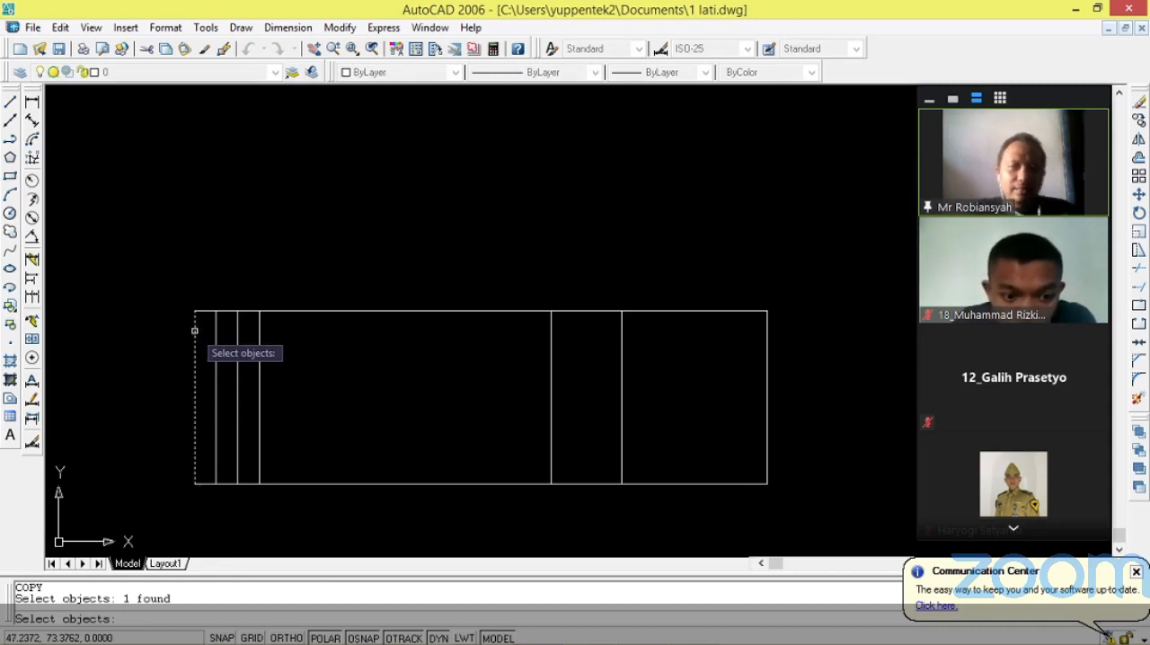
pyautogui.press('Return')
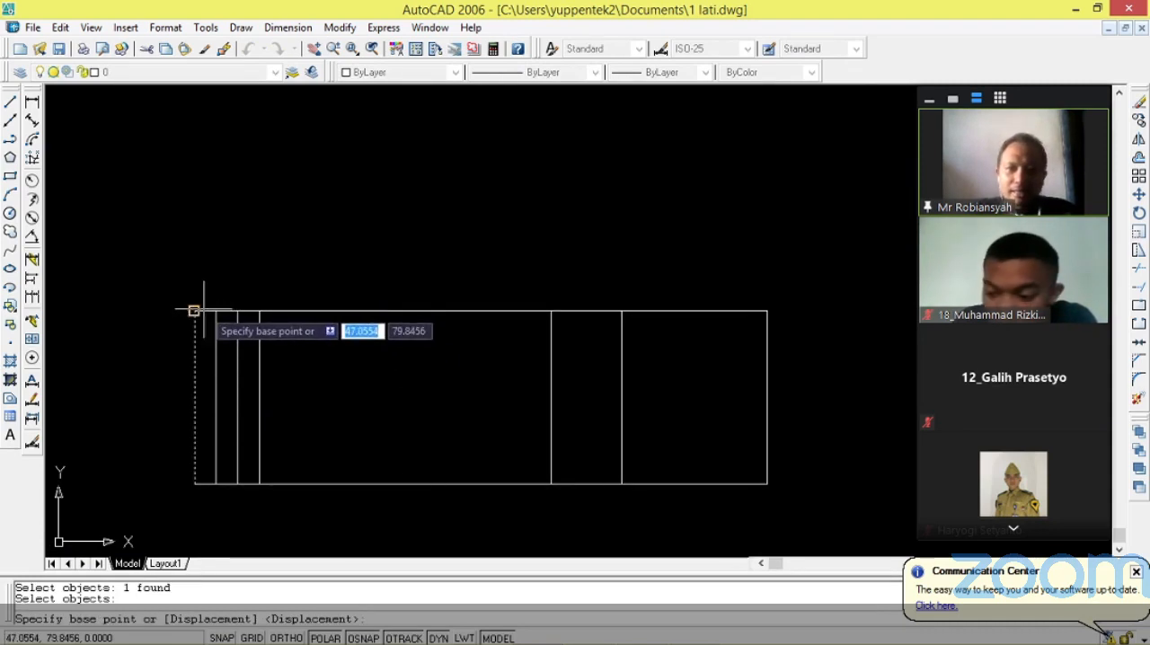
pyautogui.click(194, 311)
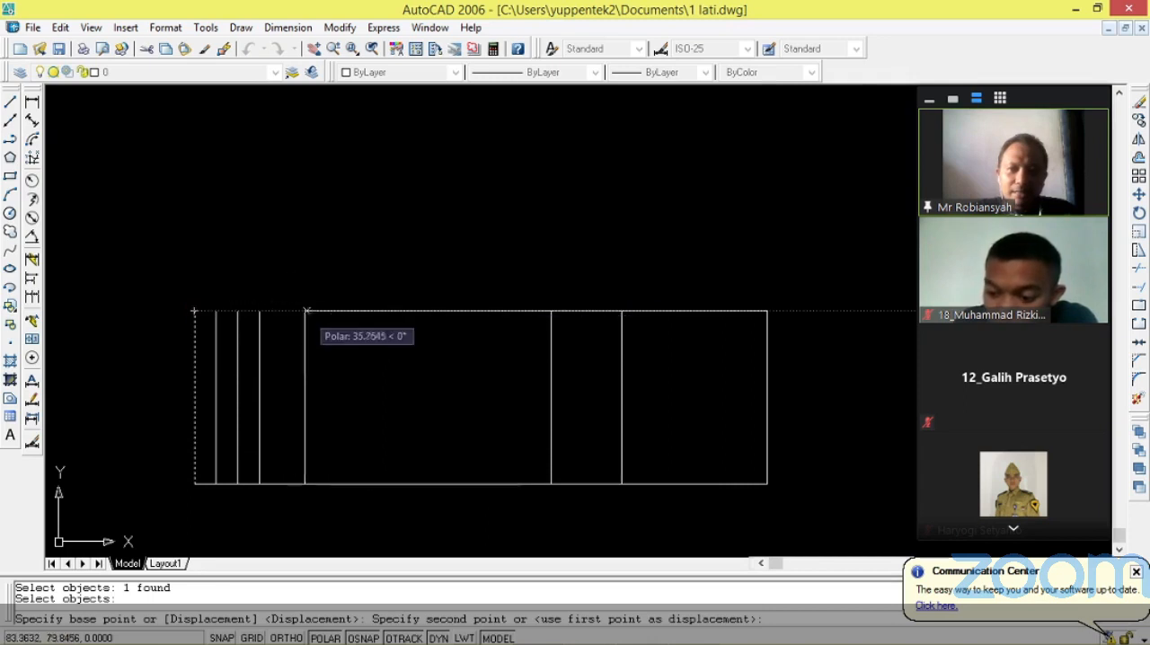
pyautogui.write('1')
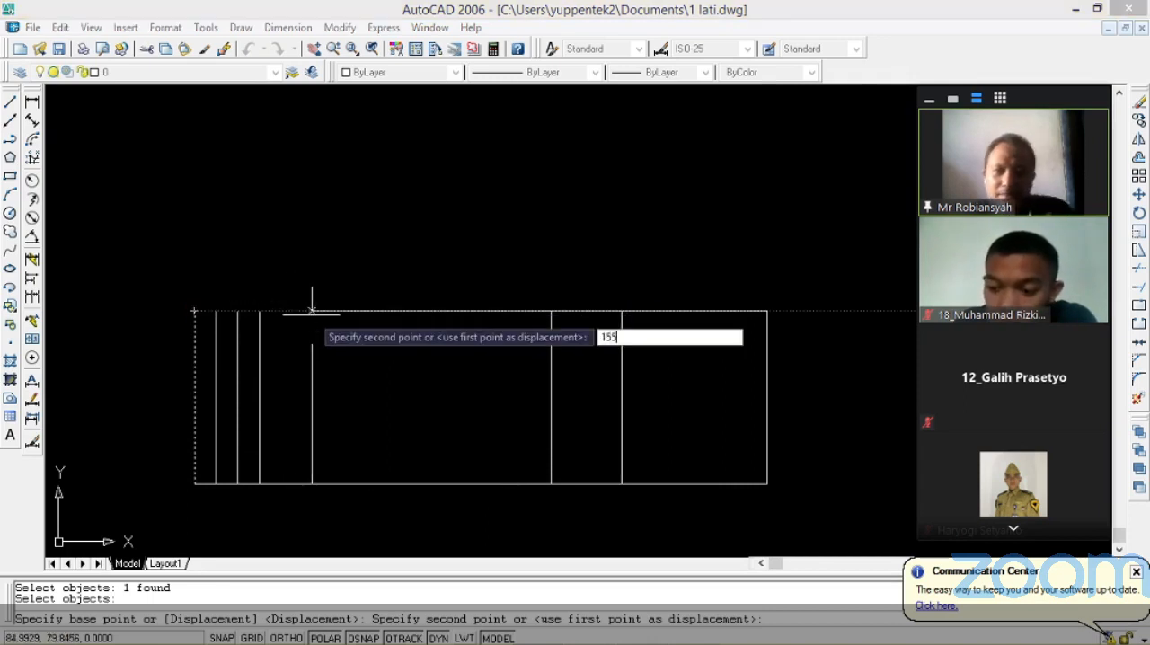
pyautogui.write('55')
pyautogui.press('Return')
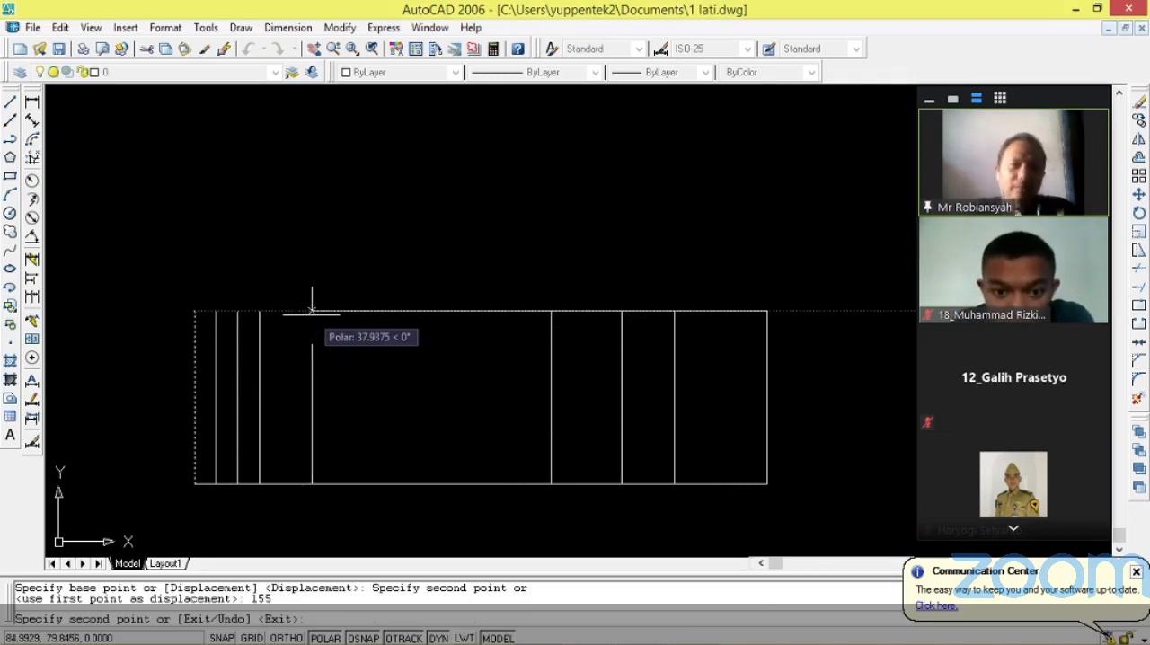
pyautogui.press('Escape')
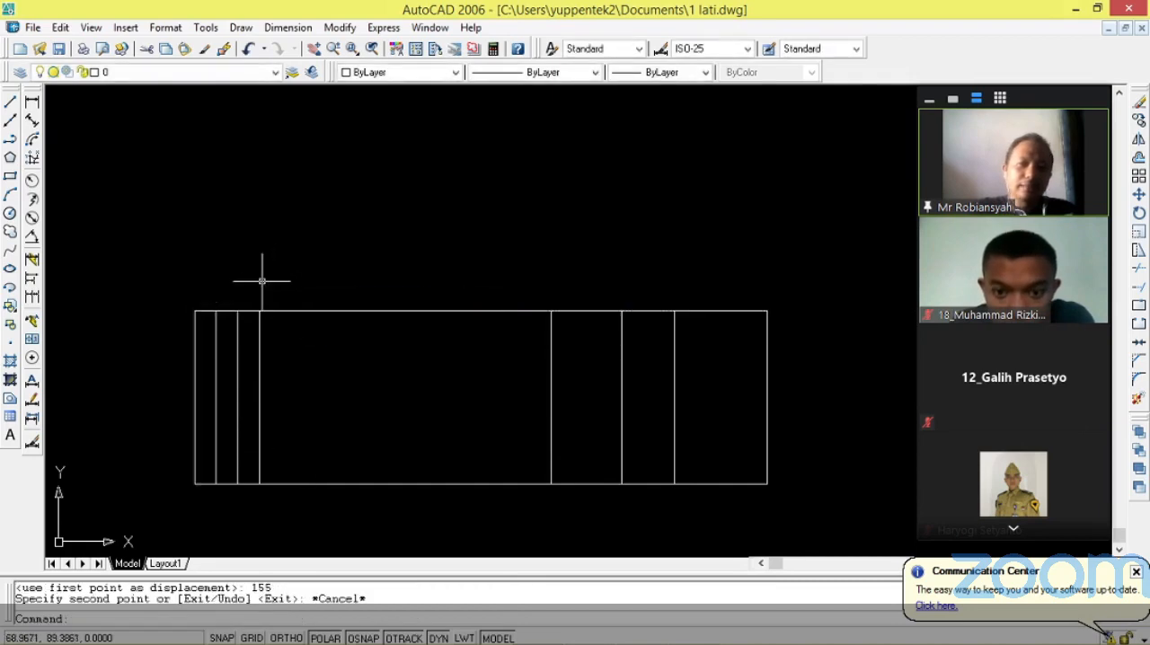
# Check the reference title block's horizontal dimensions, copy the outline's left edge again from its upper endpoint with a 155 displacement, and end the command.
pyautogui.scroll(-8, 258, 281)
pyautogui.scroll(3, 665, 260)
pyautogui.scroll(5, 663, 284)
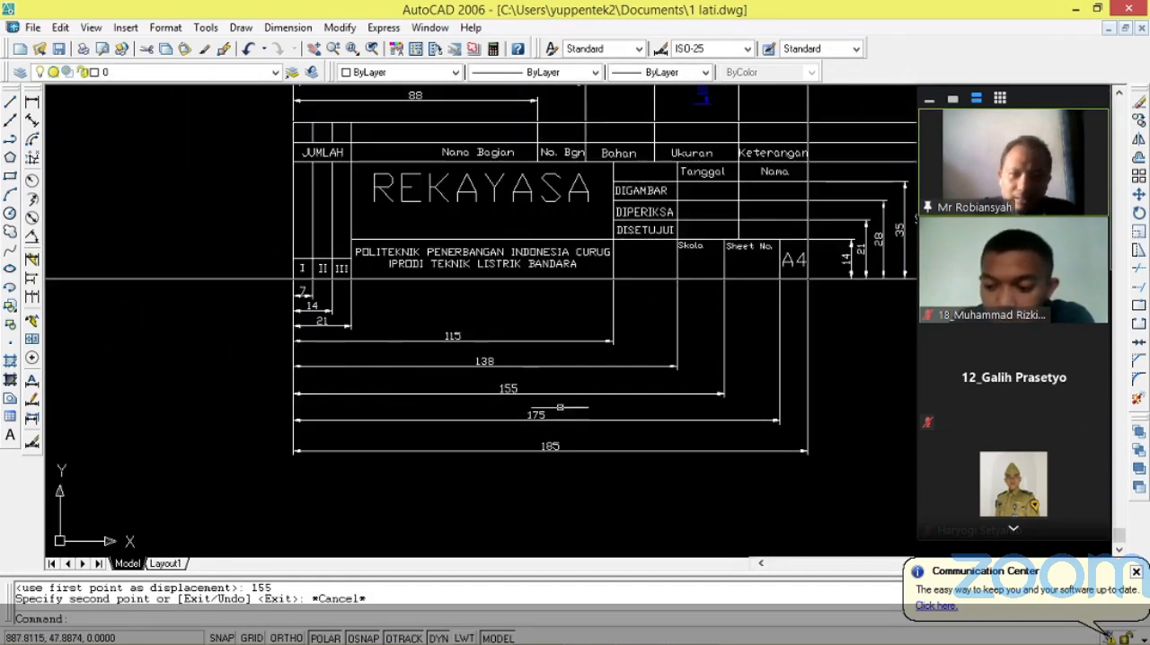
pyautogui.scroll(-6, 576, 407)
pyautogui.scroll(7, 270, 386)
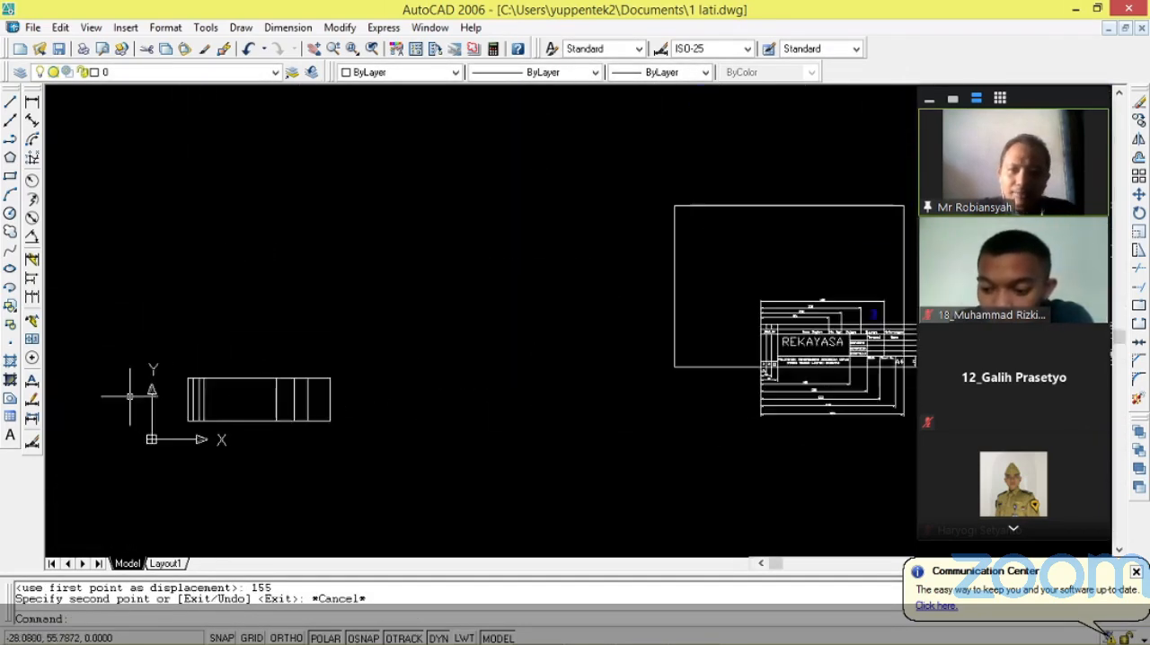
pyautogui.scroll(2, 205, 383)
pyautogui.write('co')
pyautogui.press('Return')
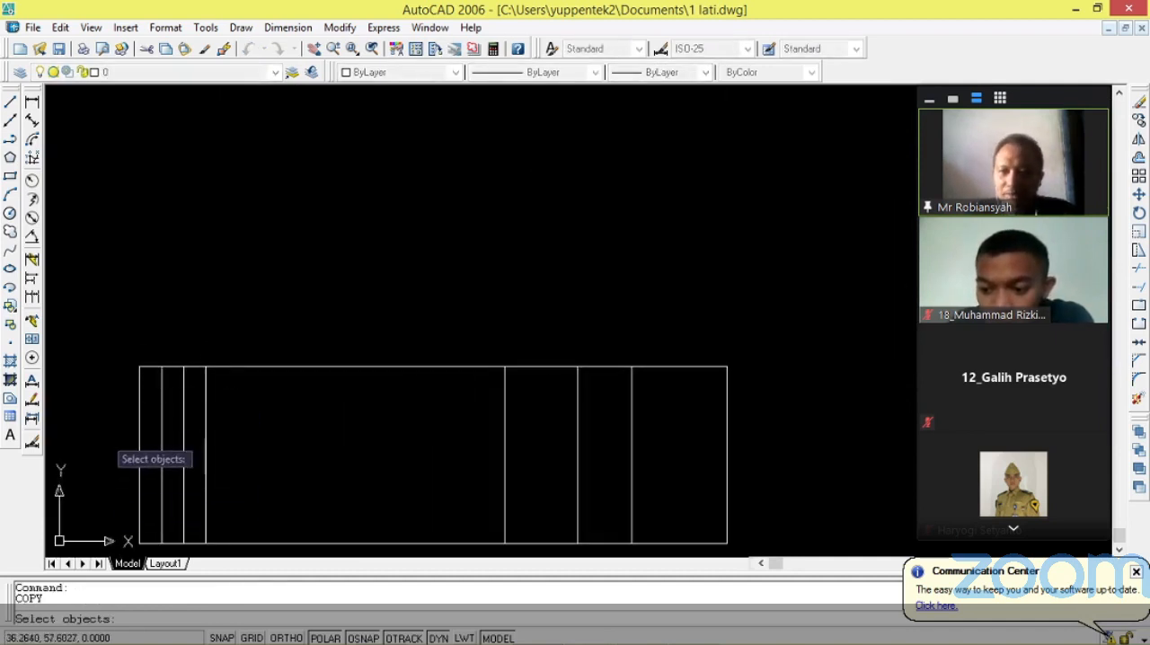
pyautogui.click(139, 383)
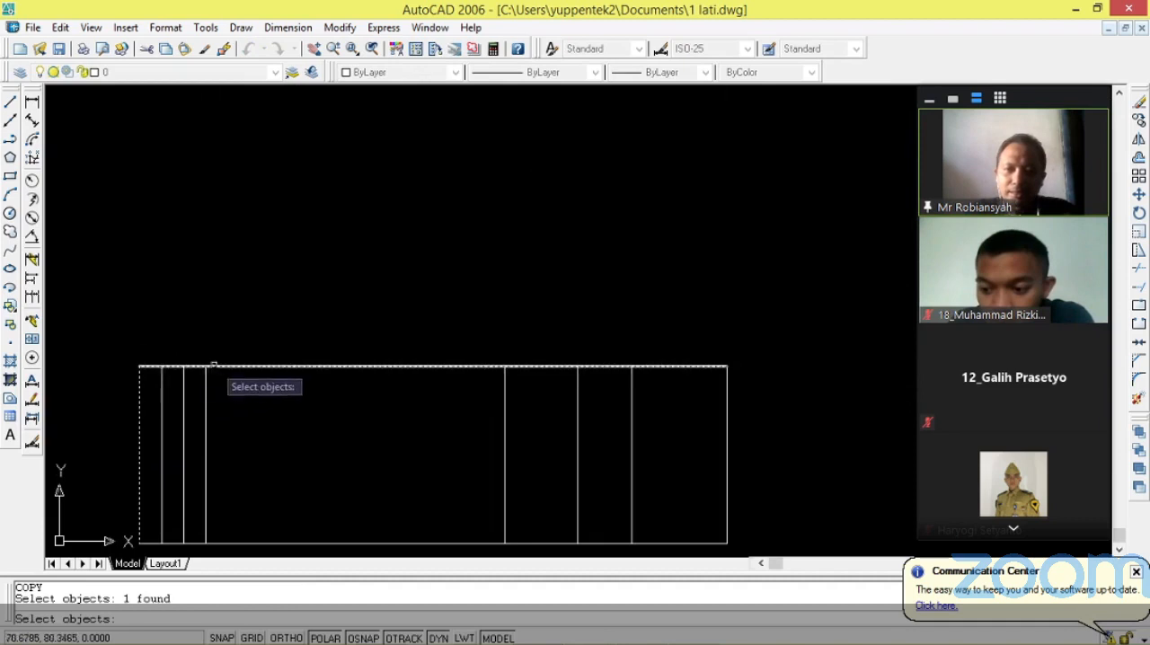
pyautogui.press('Return')
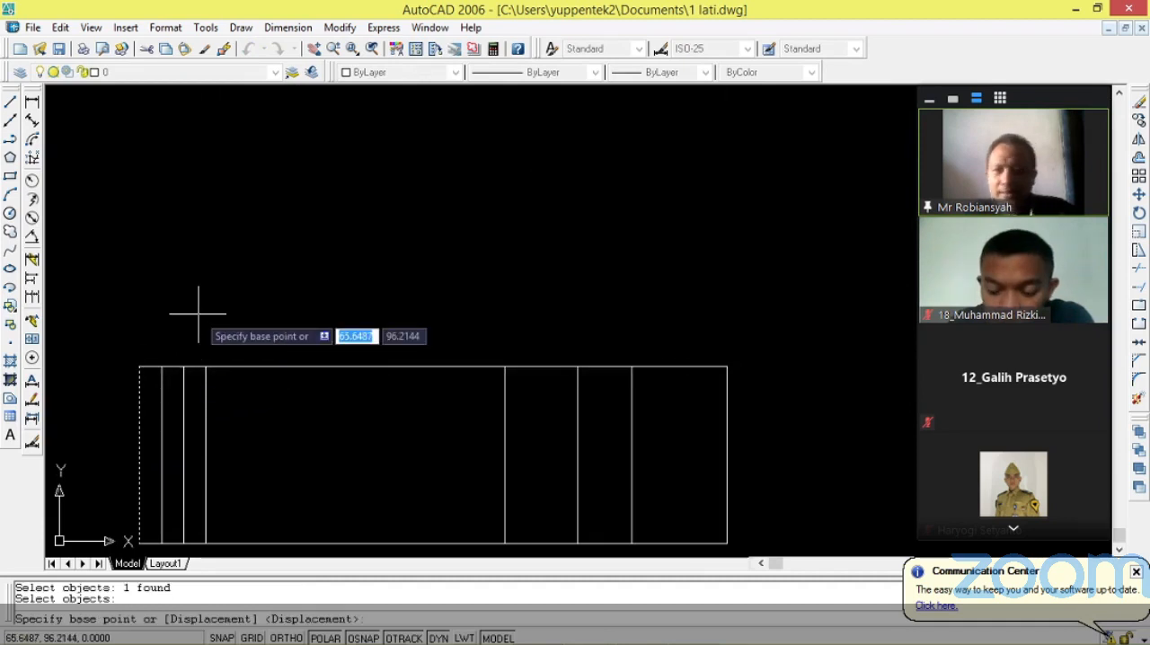
pyautogui.click(138, 366)
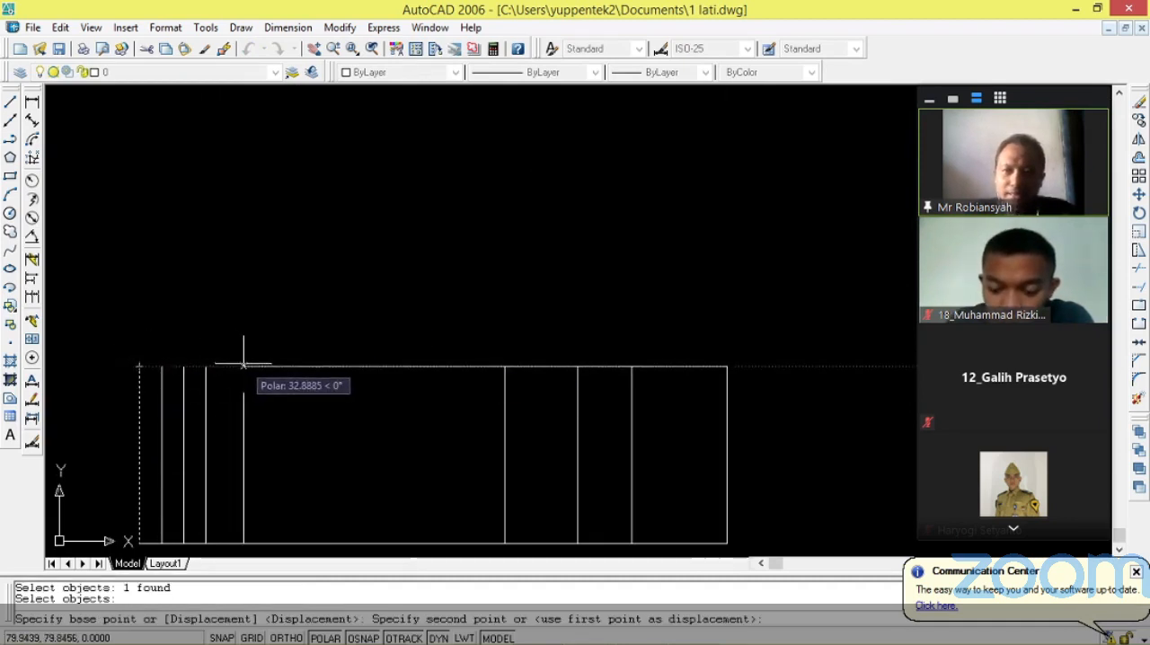
pyautogui.write('1')
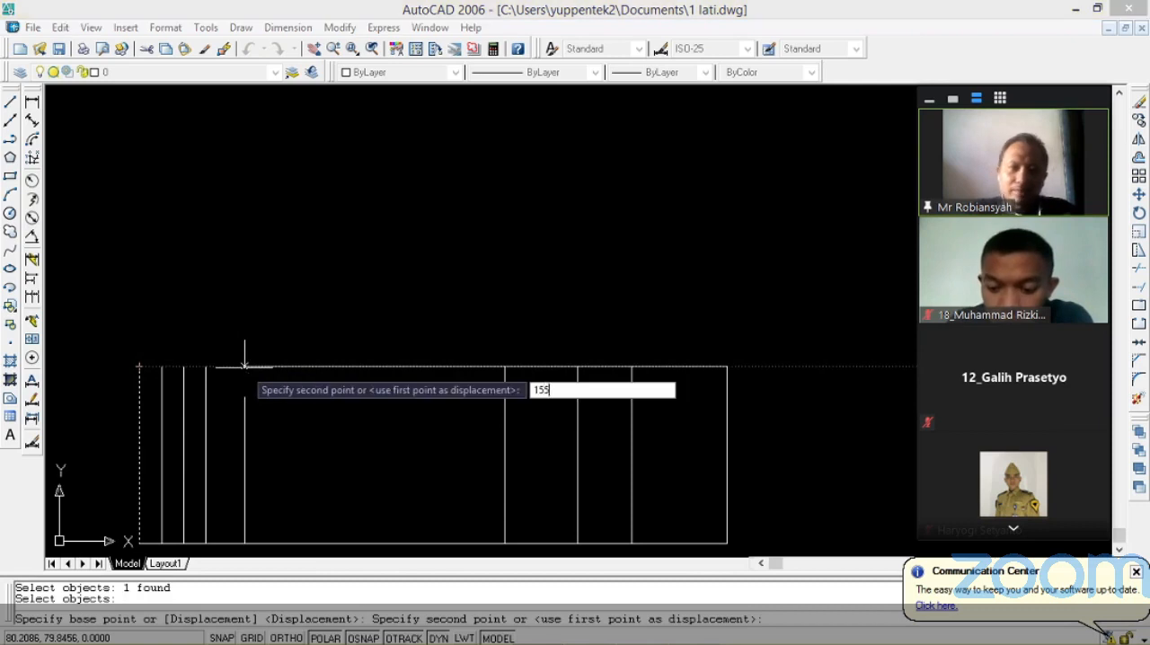
pyautogui.write('55')
pyautogui.press('Return')
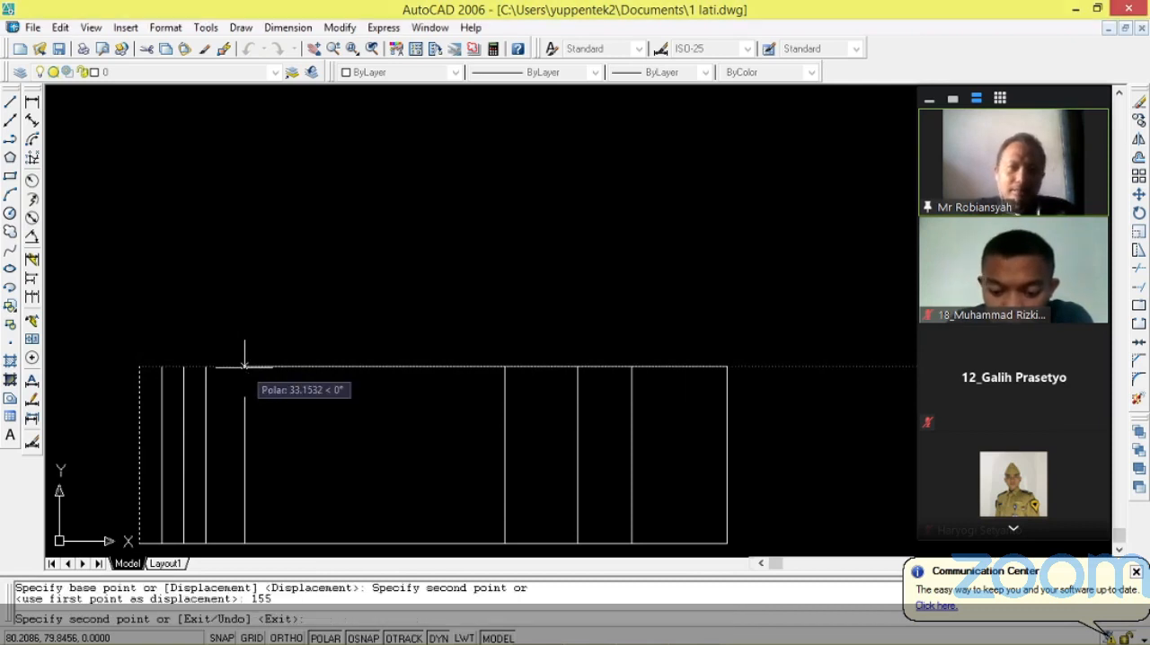
pyautogui.scroll(-5, 548, 391)
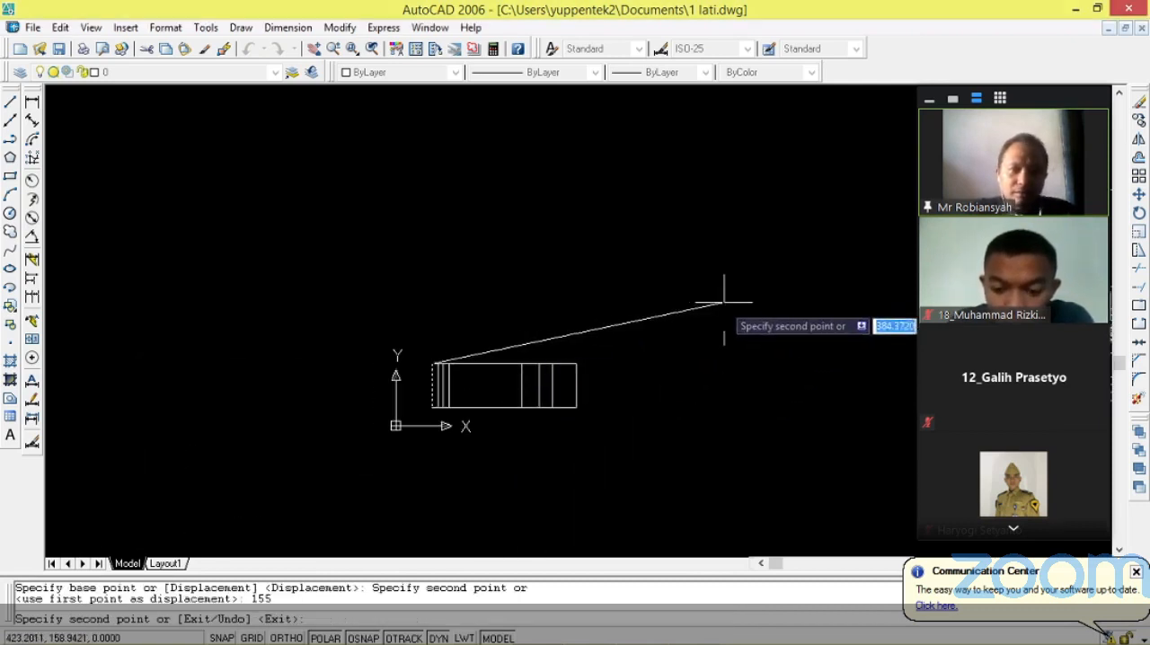
pyautogui.press('Escape')
# Examine the reference REKAYASA title block's dimensions once more and return to the new outline.
pyautogui.scroll(-3, 611, 337)
pyautogui.scroll(8, 611, 337)
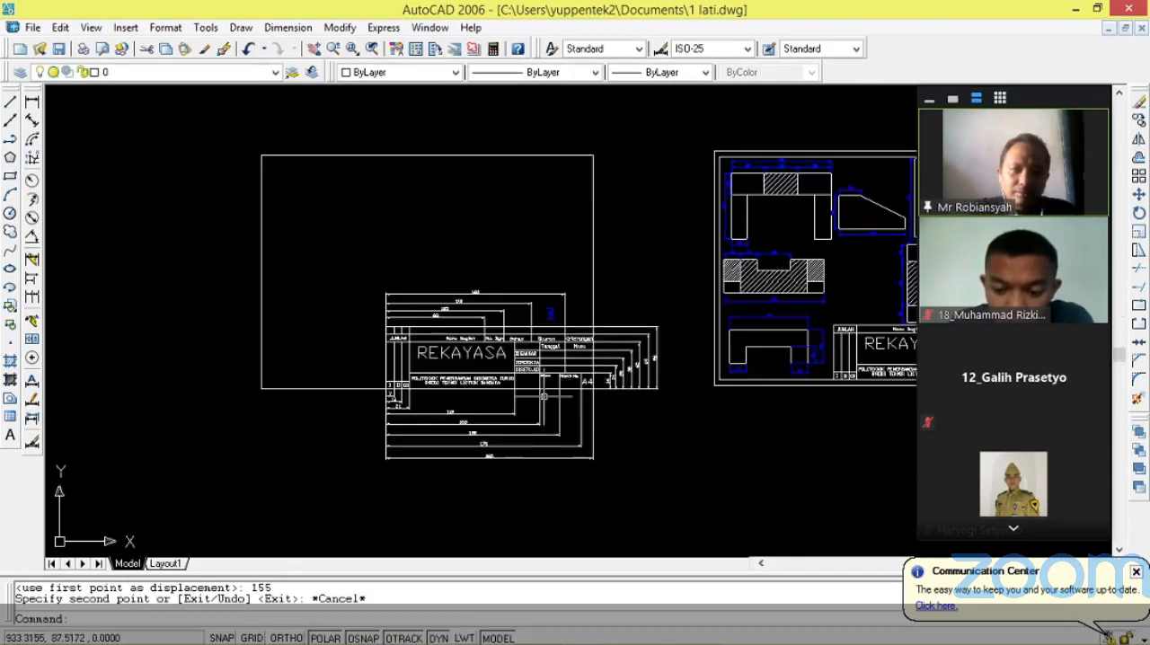
pyautogui.scroll(5, 544, 395)
pyautogui.scroll(-9, 475, 406)
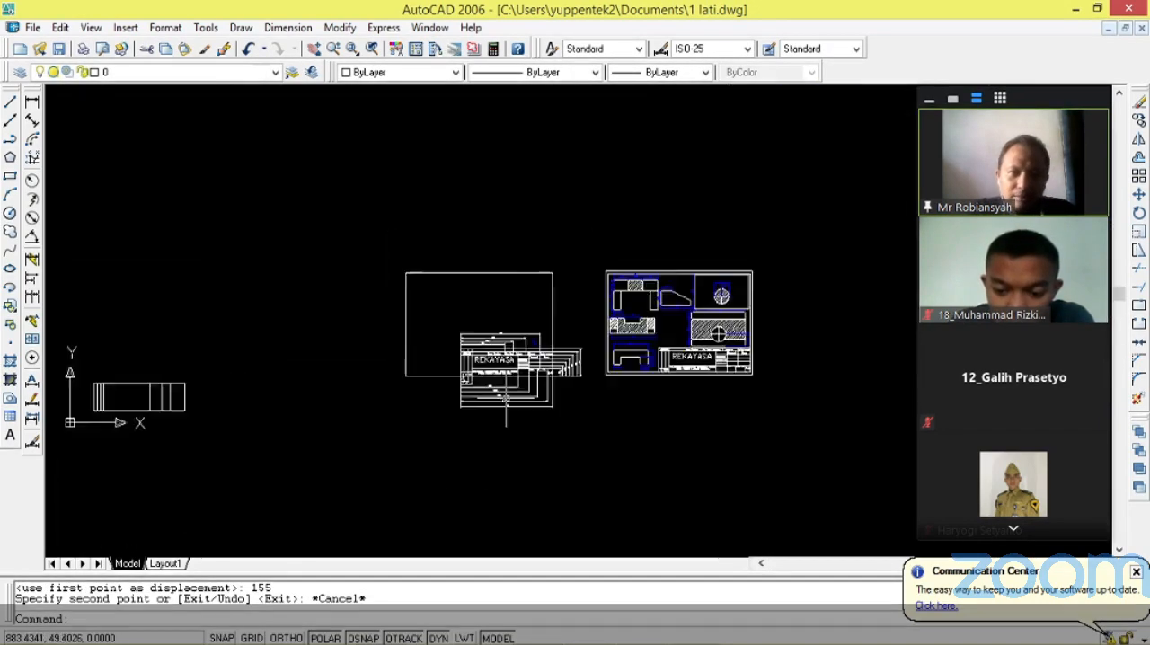
pyautogui.scroll(-2, 506, 398)
pyautogui.scroll(-3, 315, 423)
pyautogui.scroll(2, 288, 420)
pyautogui.scroll(4, 764, 245)
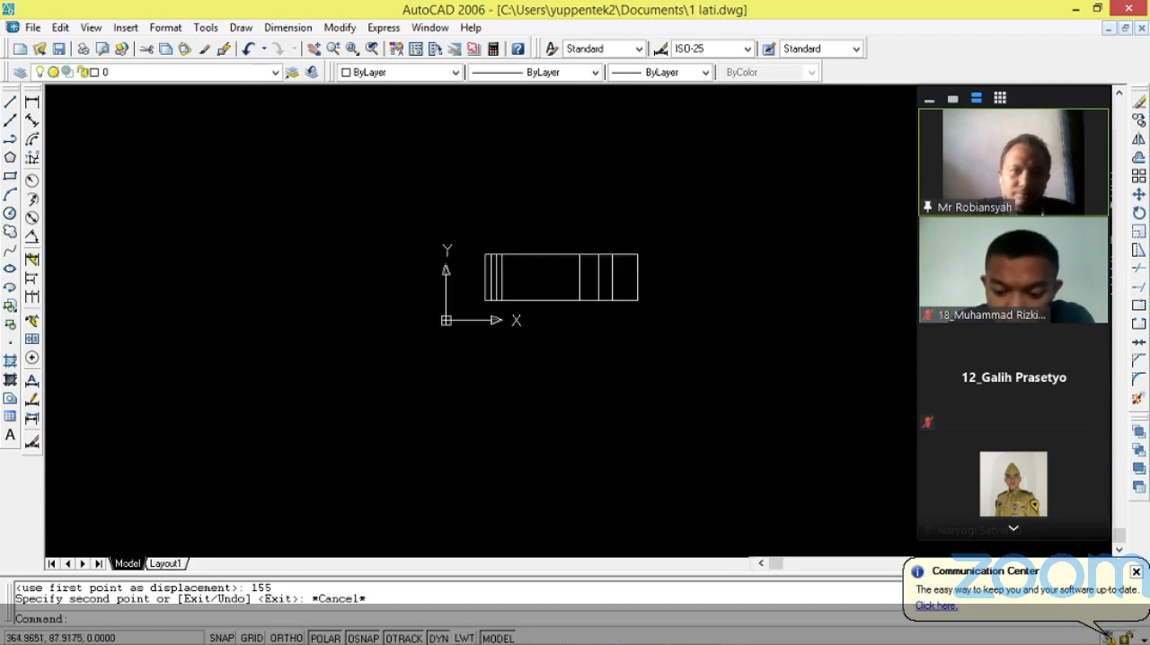
pyautogui.scroll(5, 585, 247)
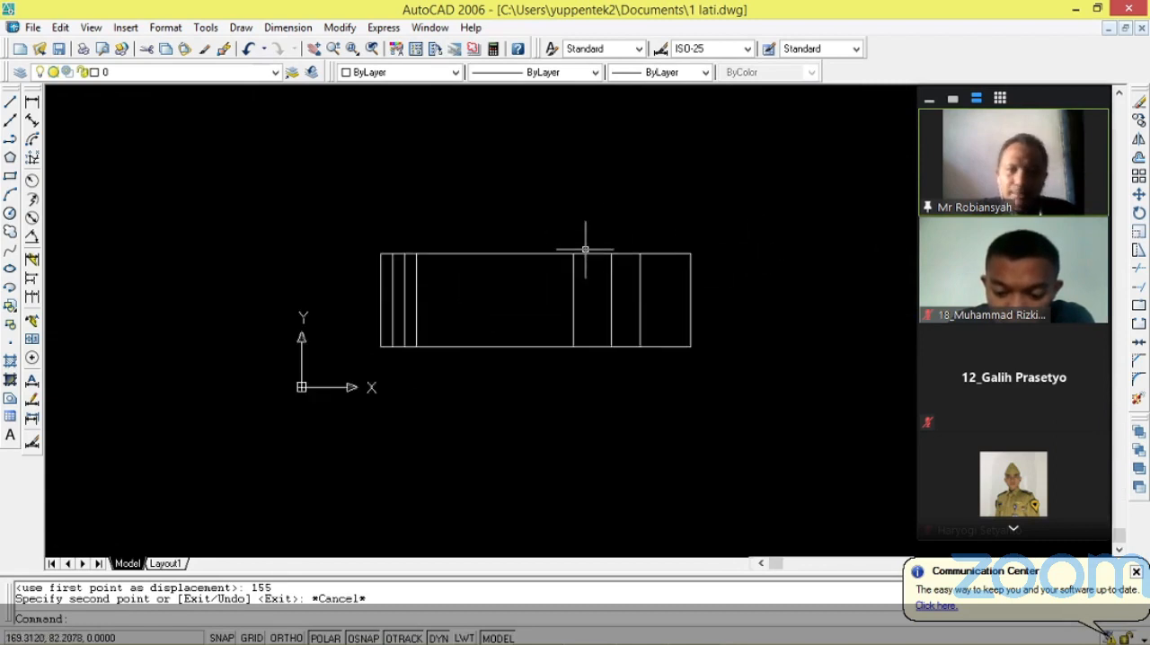
# Add a linear dimension below the outline from its lower-left corner to the foot of the first column line.
pyautogui.click(32, 101)
pyautogui.scroll(3, 323, 400)
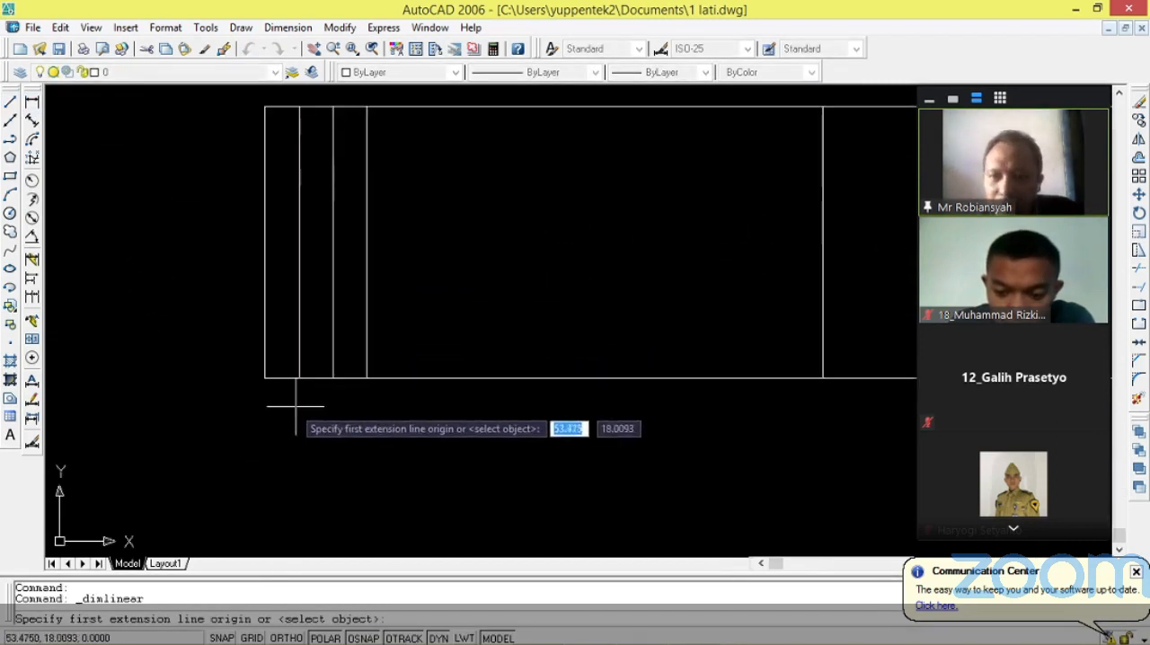
pyautogui.click(264, 378)
pyautogui.click(299, 377)
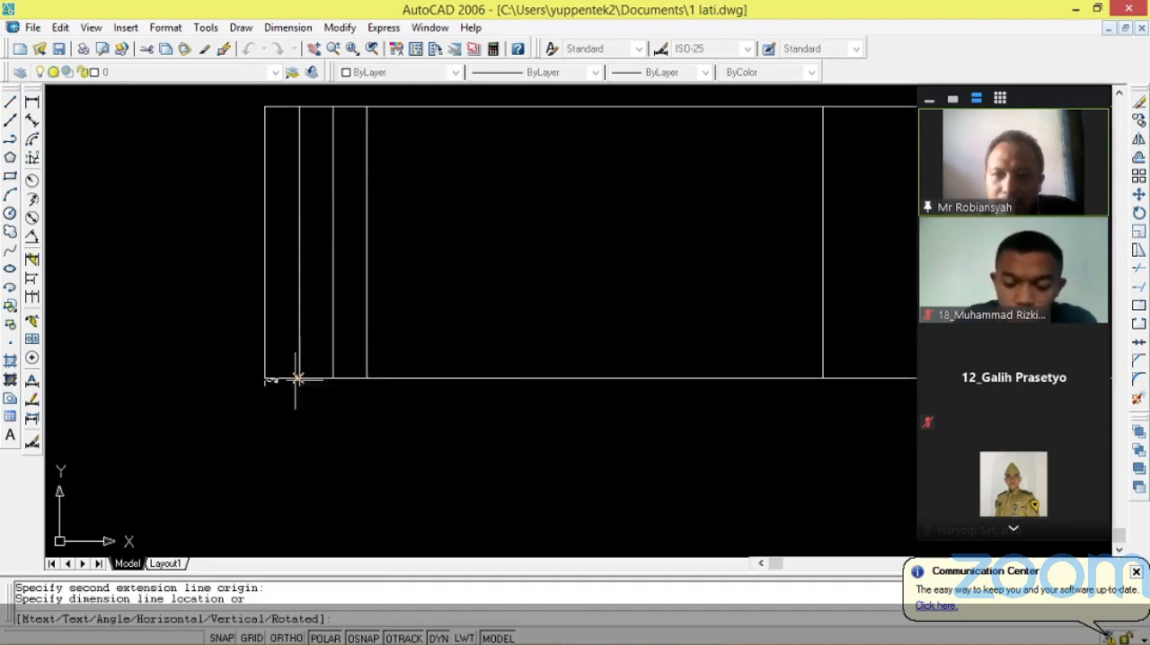
pyautogui.click(271, 407)
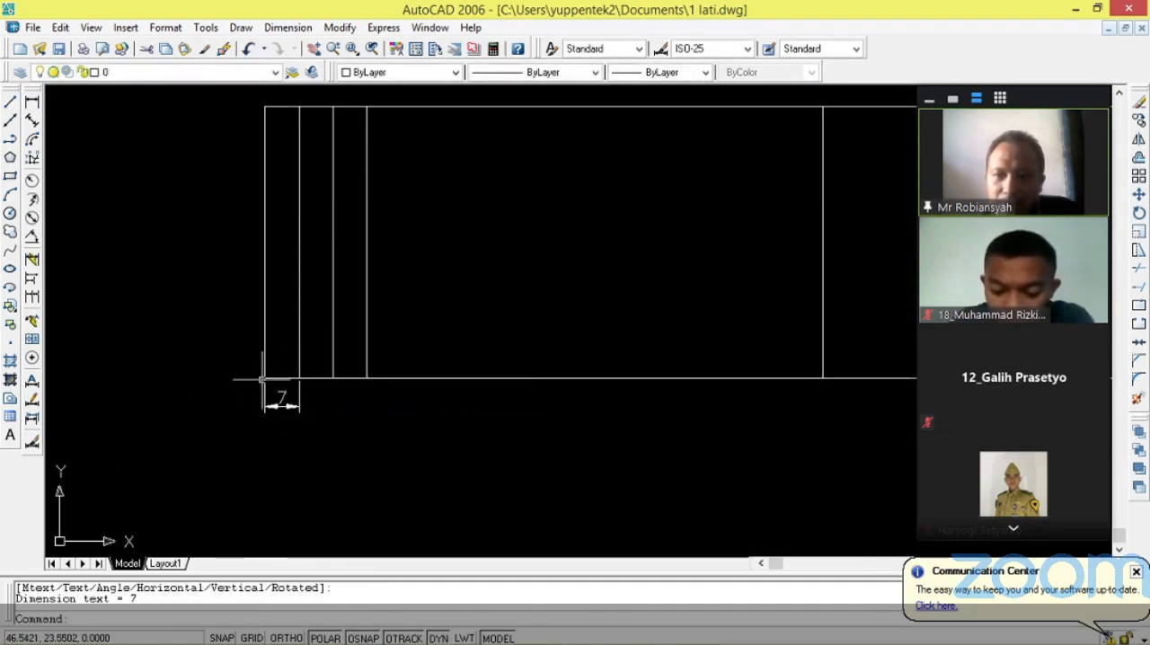
# Dimension the distance from the lower-left corner to the second column line, placing it beneath the first column's dimension.
pyautogui.press('Return')
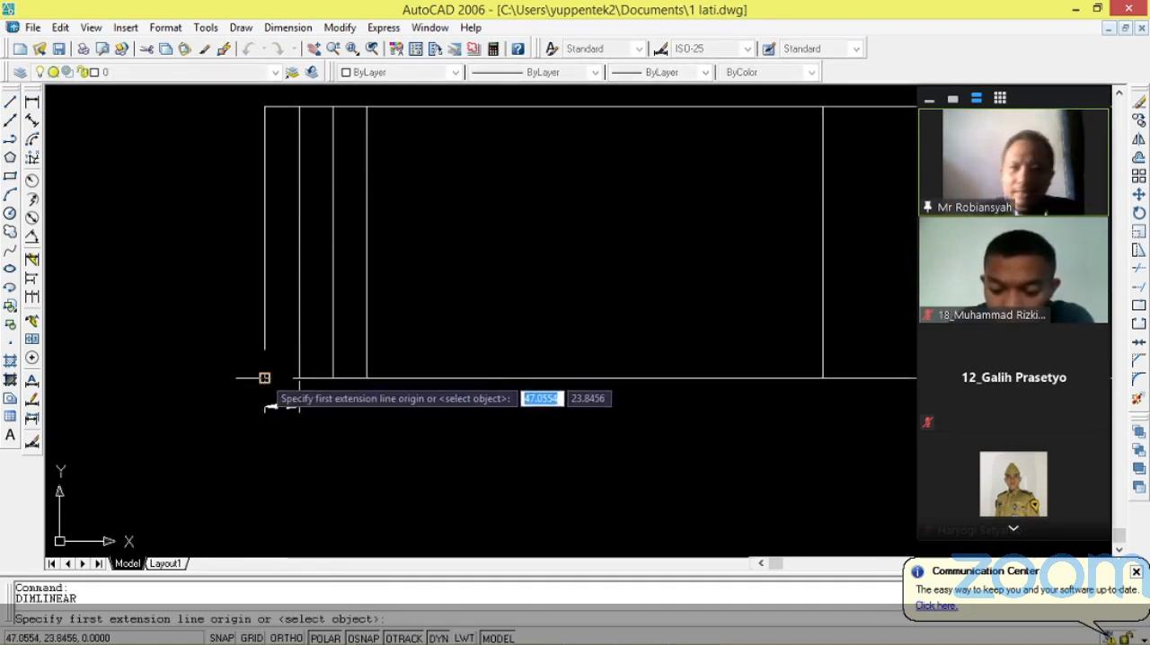
pyautogui.click(264, 378)
pyautogui.click(332, 377)
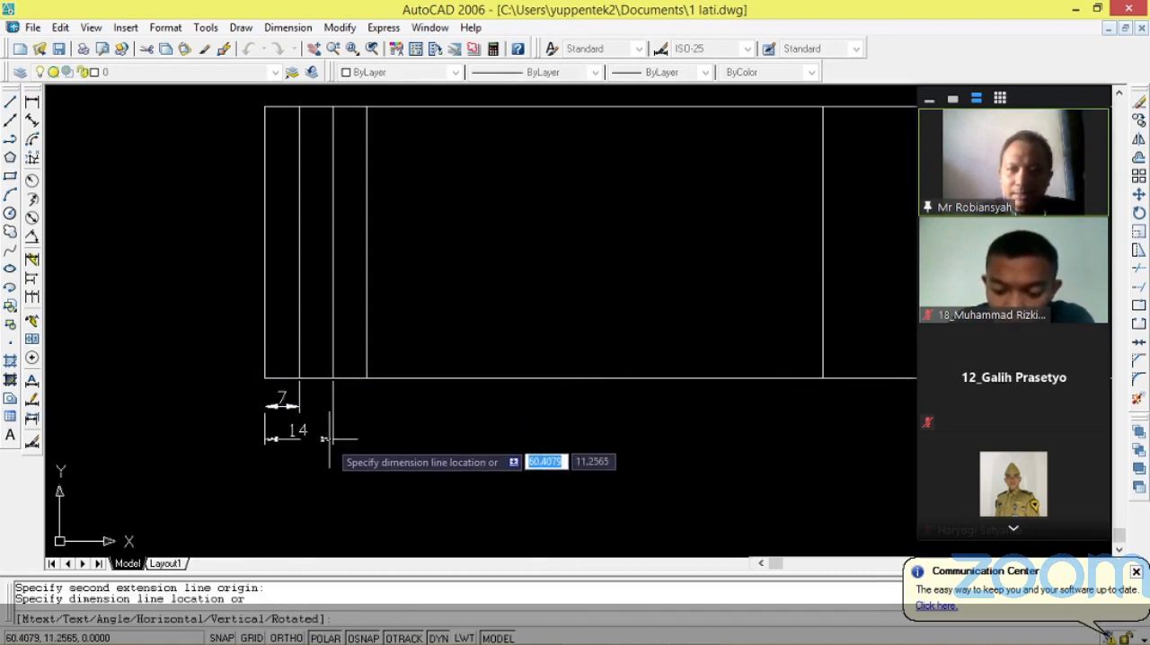
pyautogui.click(329, 447)
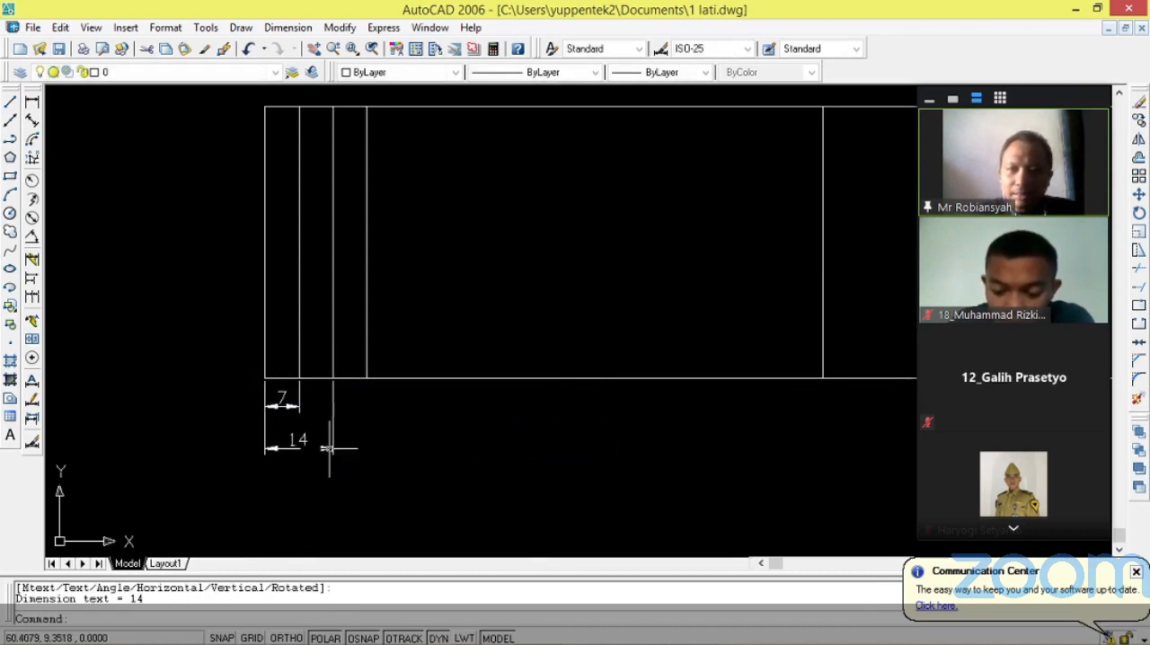
# Dimension the distance from the lower-left corner to the third column line, placing it beneath the second column's dimension.
pyautogui.press('Return')
pyautogui.click(265, 377)
pyautogui.click(365, 378)
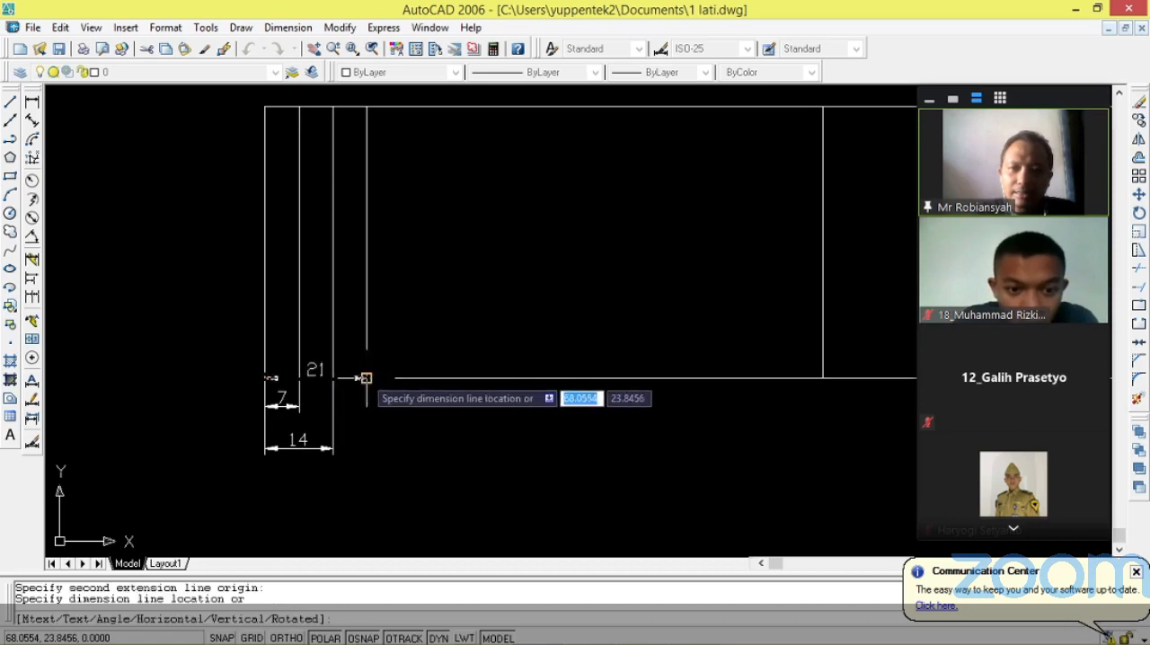
pyautogui.click(364, 485)
# Add a linear dimension from the lower-left corner to the fourth column line, stacked beneath the three existing dimensions.
pyautogui.scroll(-5, 321, 503)
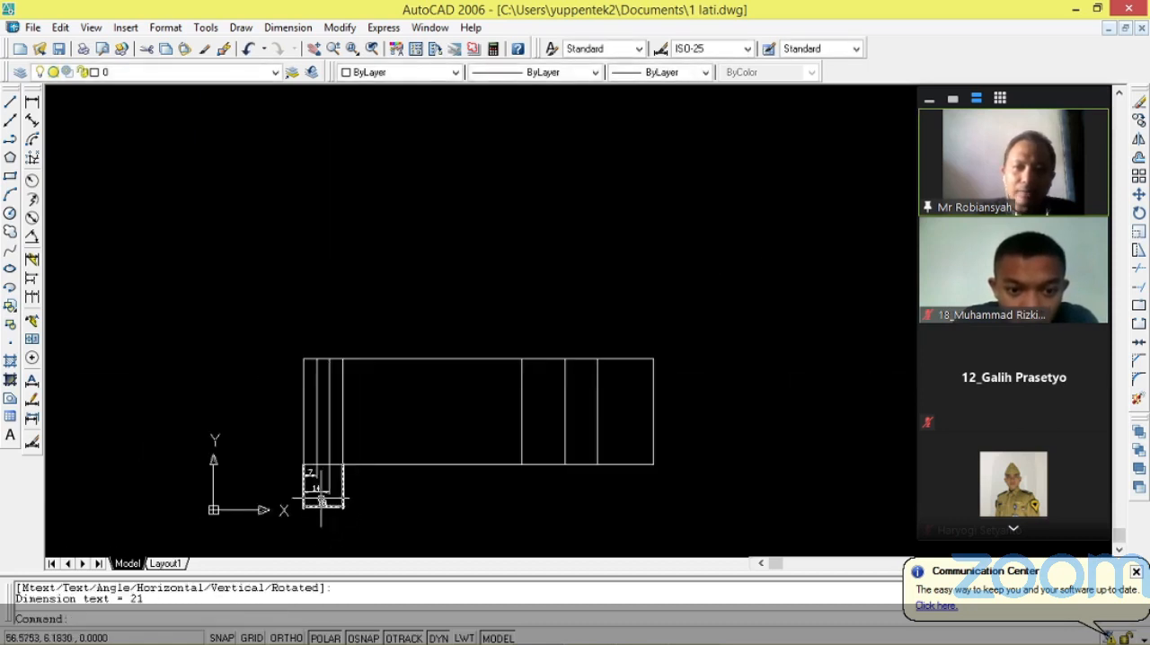
pyautogui.press('Return')
pyautogui.click(304, 464)
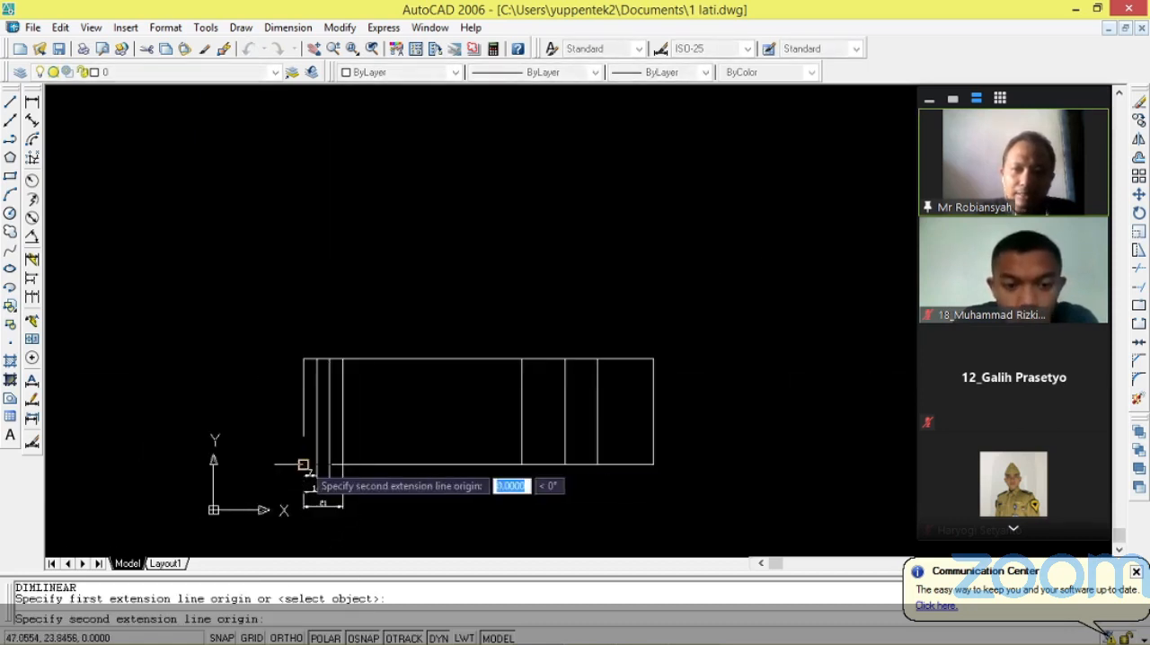
pyautogui.click(521, 465)
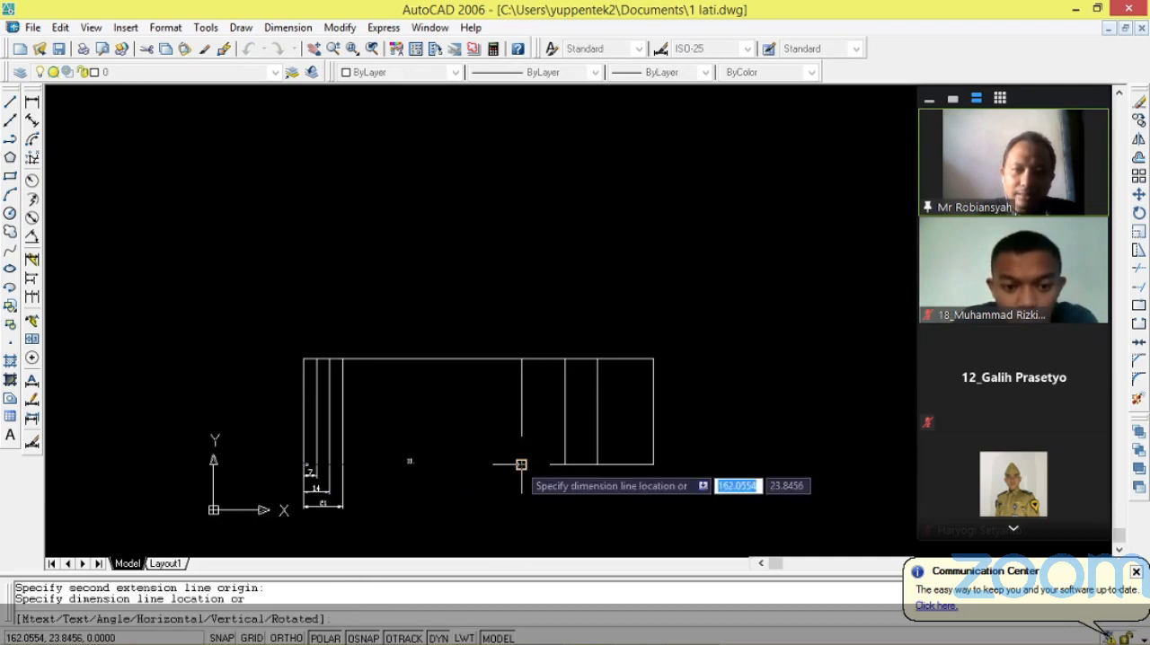
pyautogui.click(521, 518)
pyautogui.scroll(-1, 404, 521)
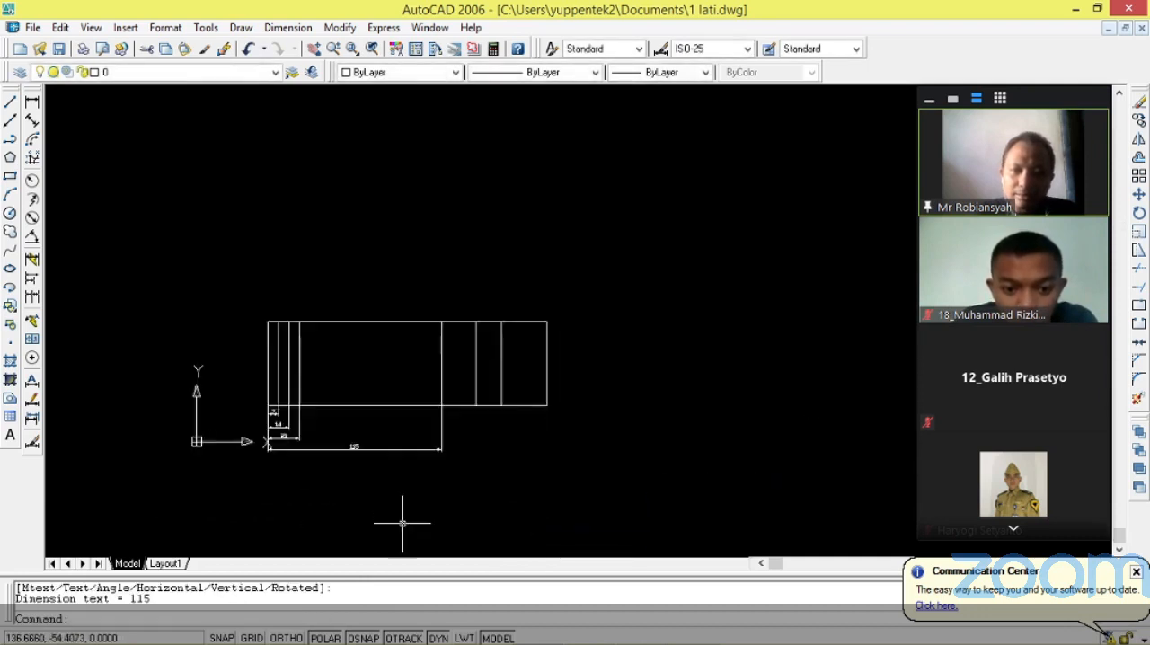
# Add a linear dimension from the outline's lower-left corner to the fifth column line, placed beneath the fourth column's dimension.
pyautogui.scroll(5, 316, 419)
pyautogui.scroll(-7, 239, 368)
pyautogui.scroll(4, 191, 300)
pyautogui.scroll(2, 192, 300)
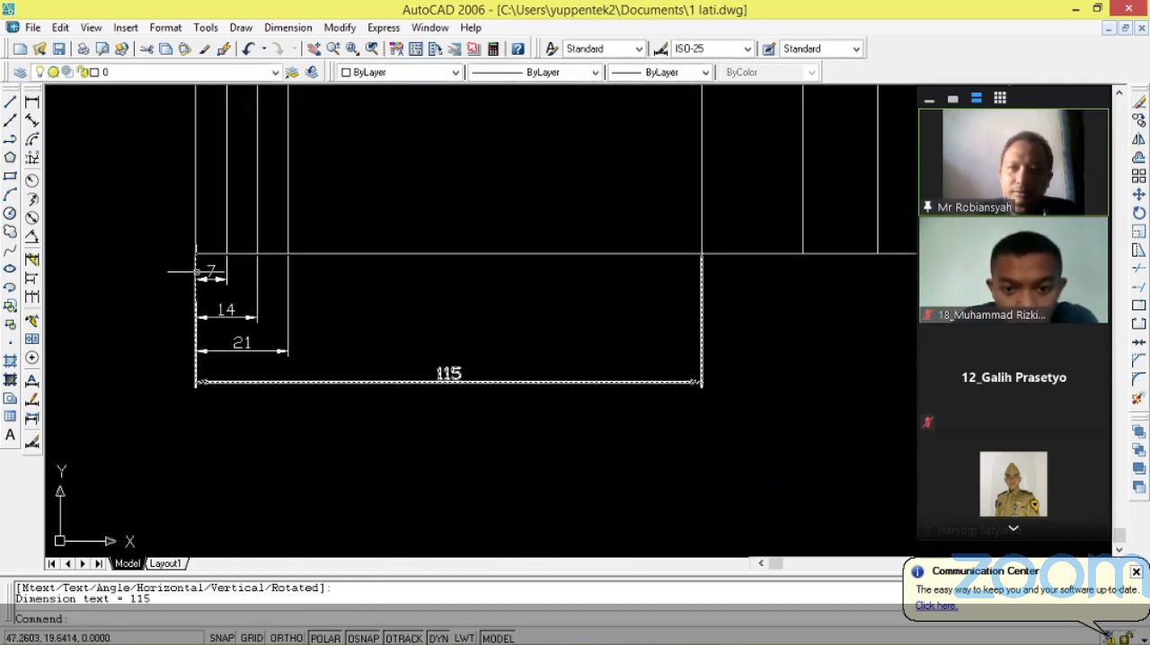
pyautogui.press('Return')
pyautogui.click(195, 253)
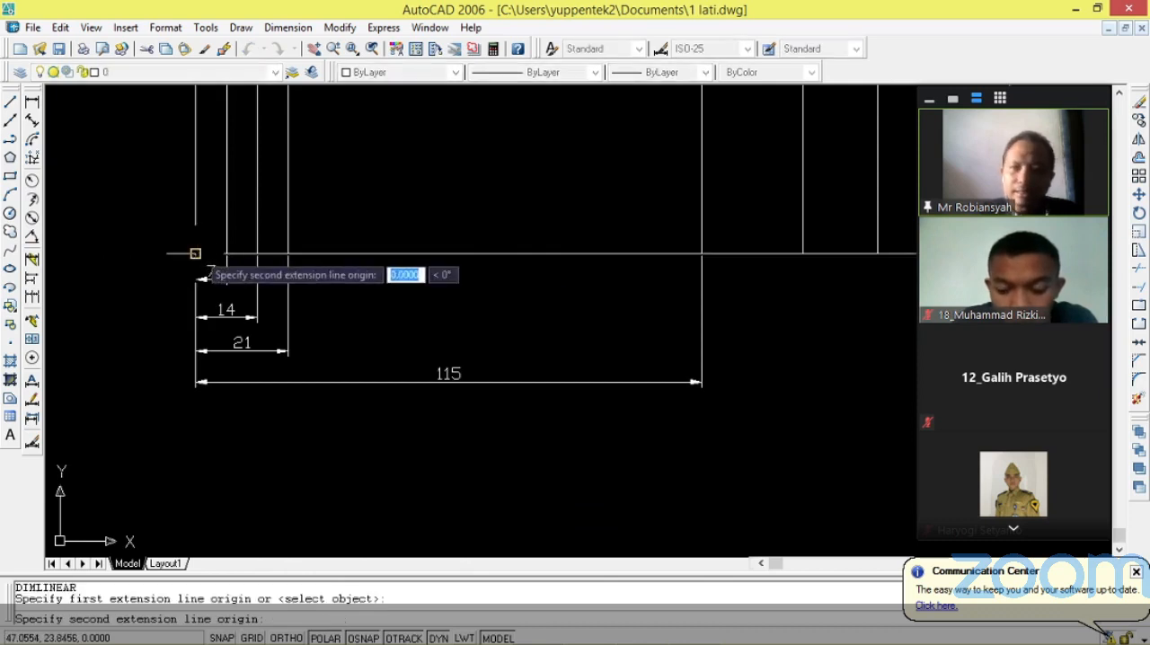
pyautogui.click(803, 254)
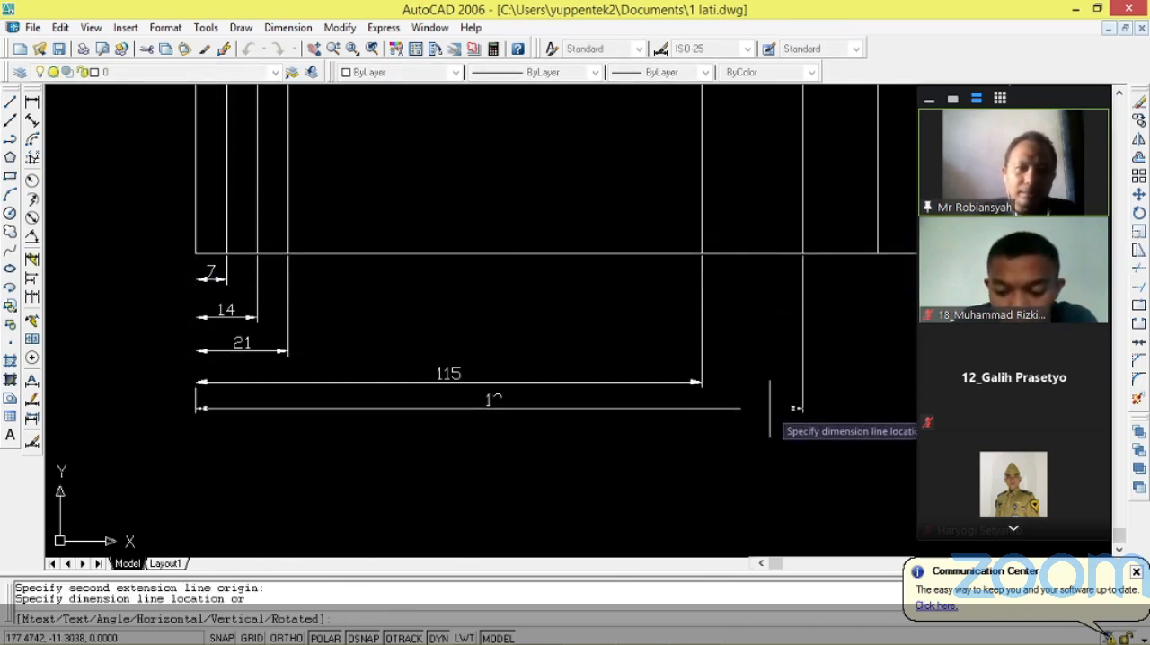
pyautogui.click(764, 414)
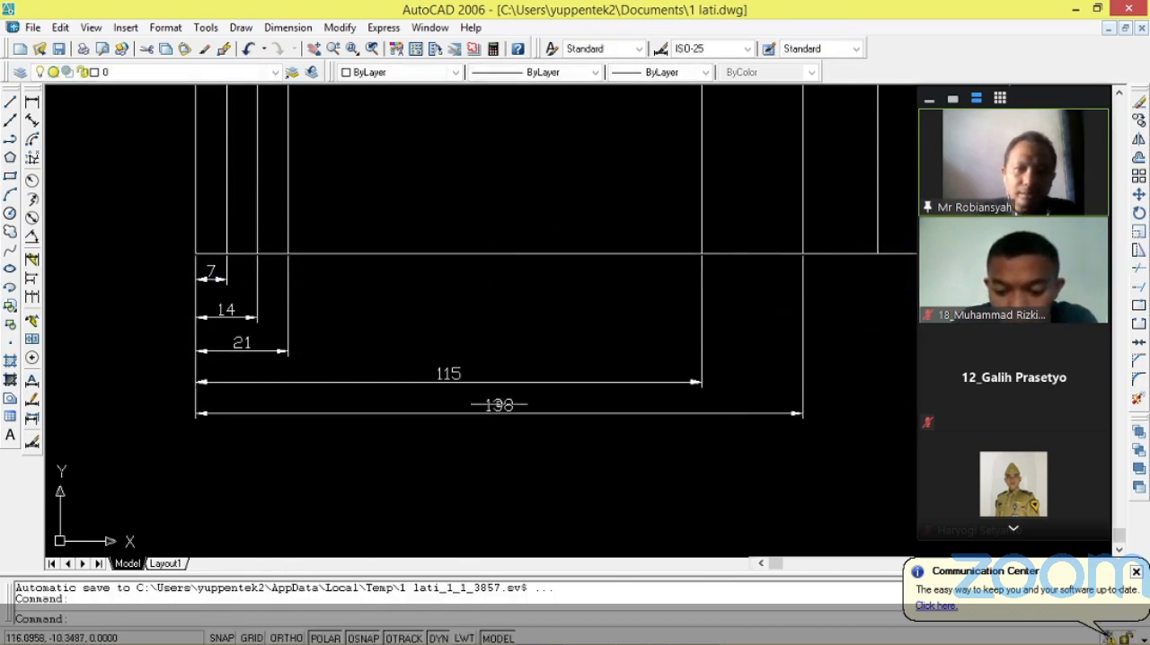
# Dimension the distance from the lower-left corner to the sixth column line, stacking it below the fifth column's dimension.
pyautogui.press('Return')
pyautogui.click(195, 255)
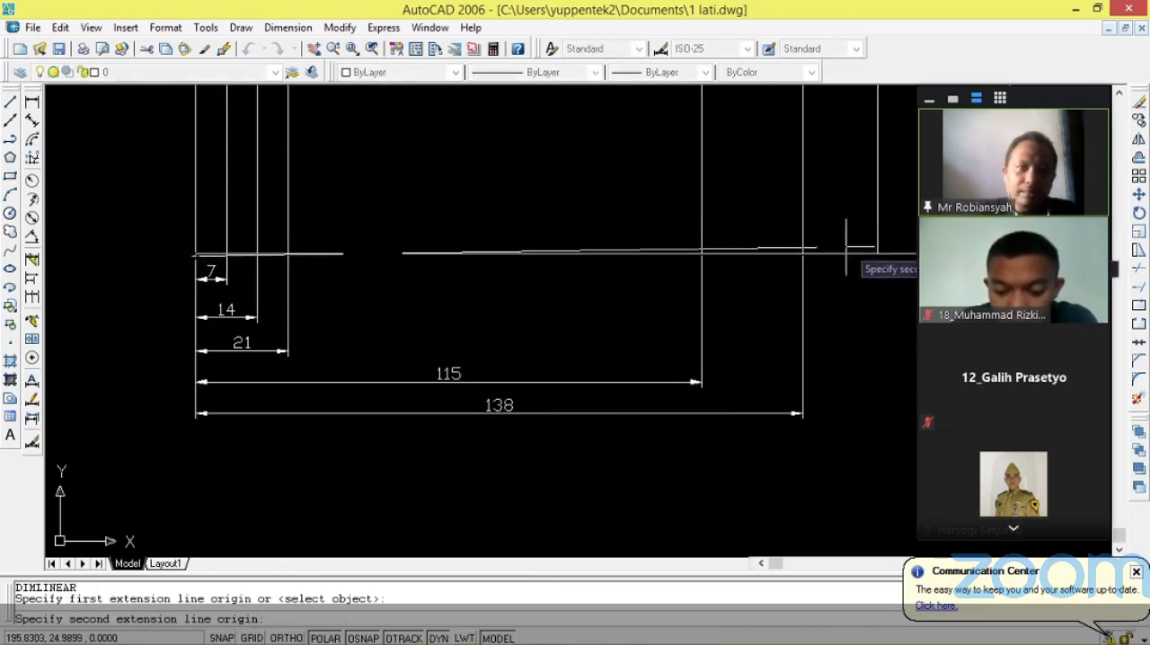
pyautogui.click(878, 252)
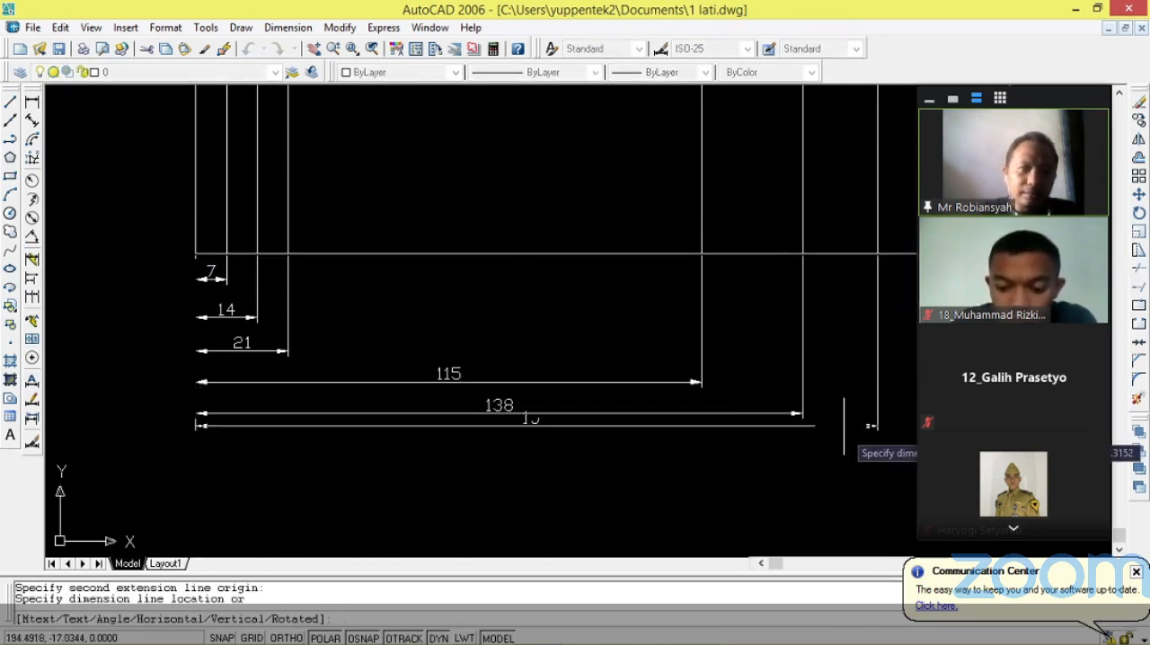
pyautogui.click(858, 456)
# Dimension the outline's full width between its two lower corners, placing it beneath all the column dimensions.
pyautogui.scroll(-4, 584, 429)
pyautogui.scroll(2, 835, 386)
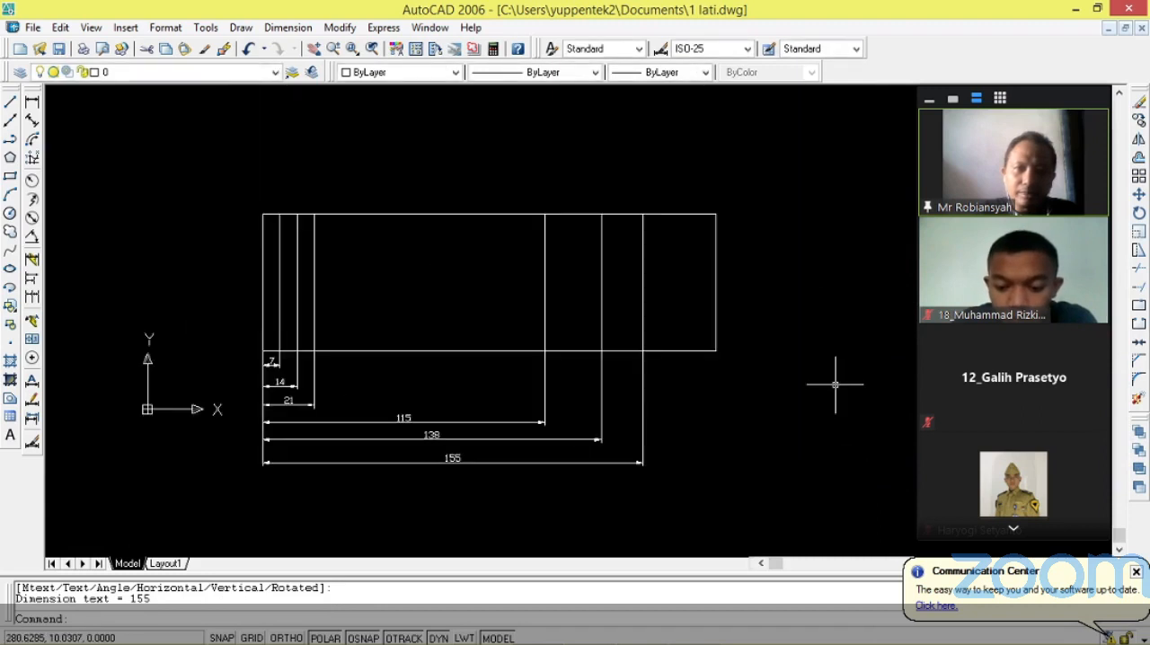
pyautogui.press('Return')
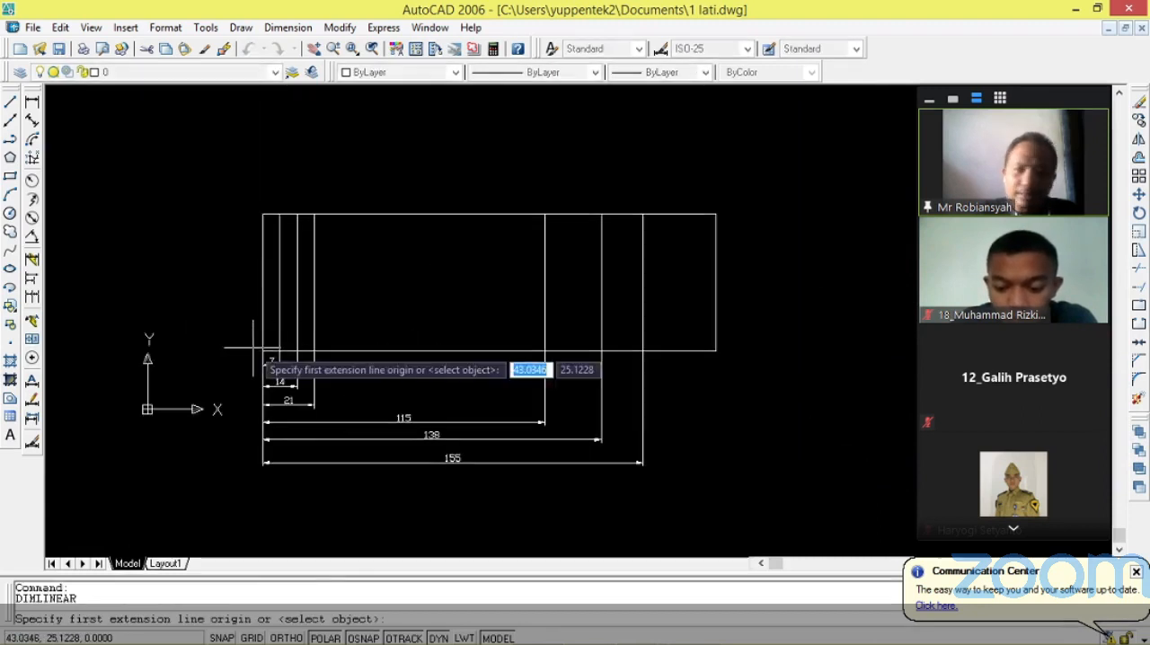
pyautogui.click(264, 350)
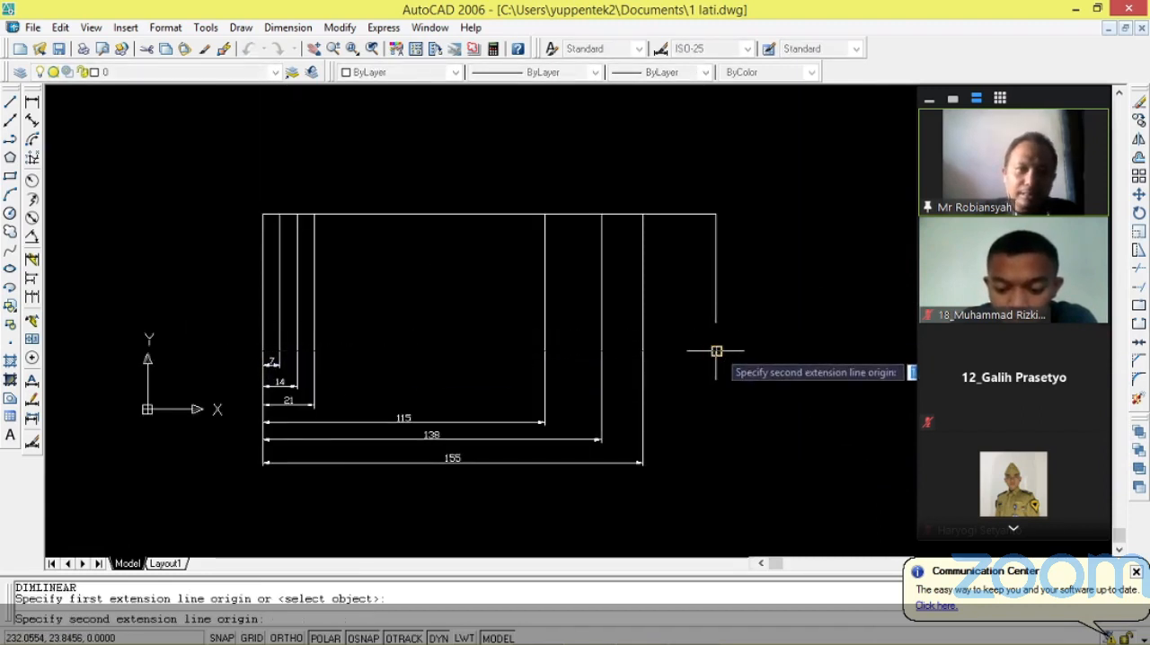
pyautogui.click(716, 350)
pyautogui.click(715, 495)
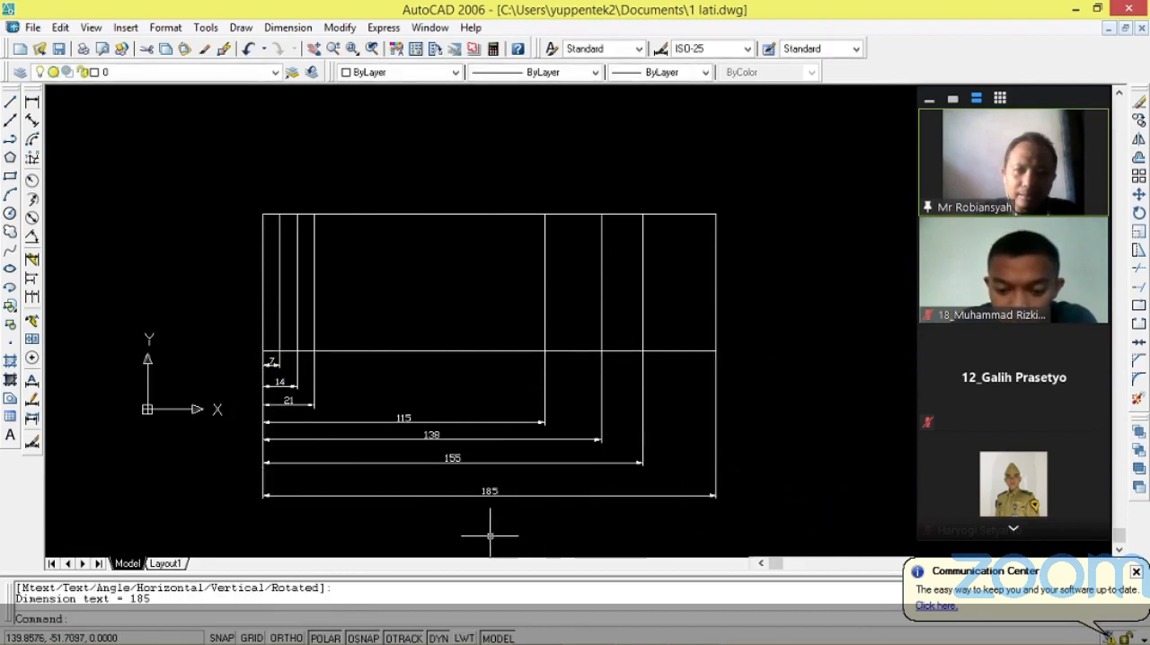
# Examine the column dimensions beneath the finished REKAYASA title block and compare them with the new outline's columns.
pyautogui.scroll(2, 490, 536)
pyautogui.scroll(-10, 457, 481)
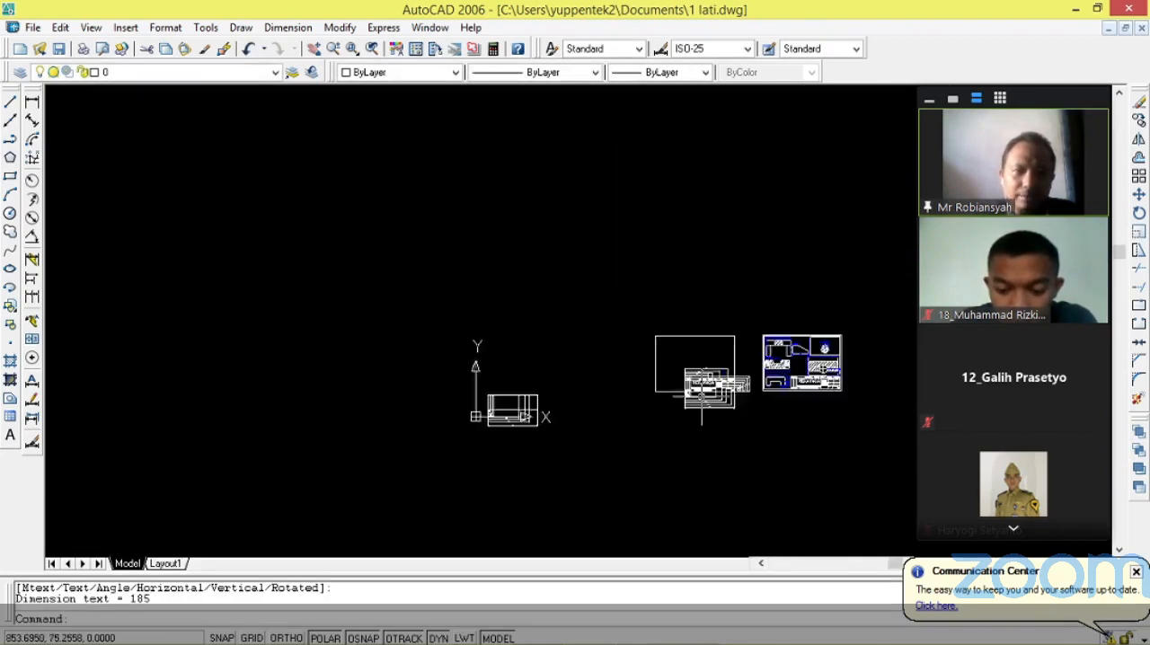
pyautogui.scroll(10, 702, 400)
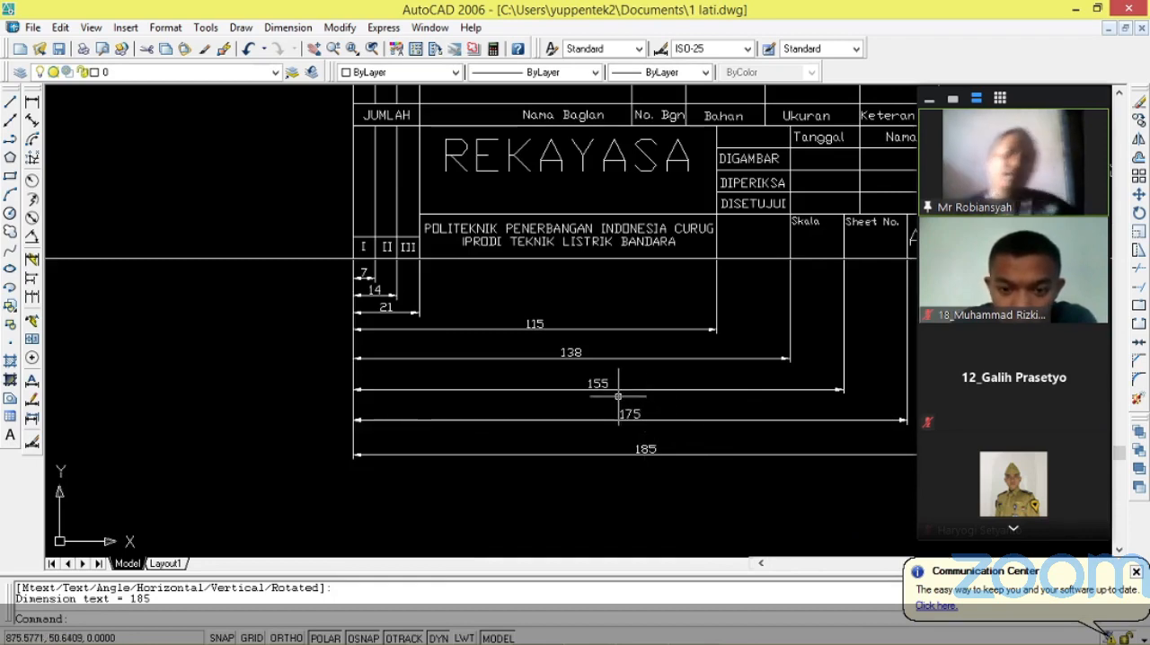
pyautogui.scroll(-5, 629, 400)
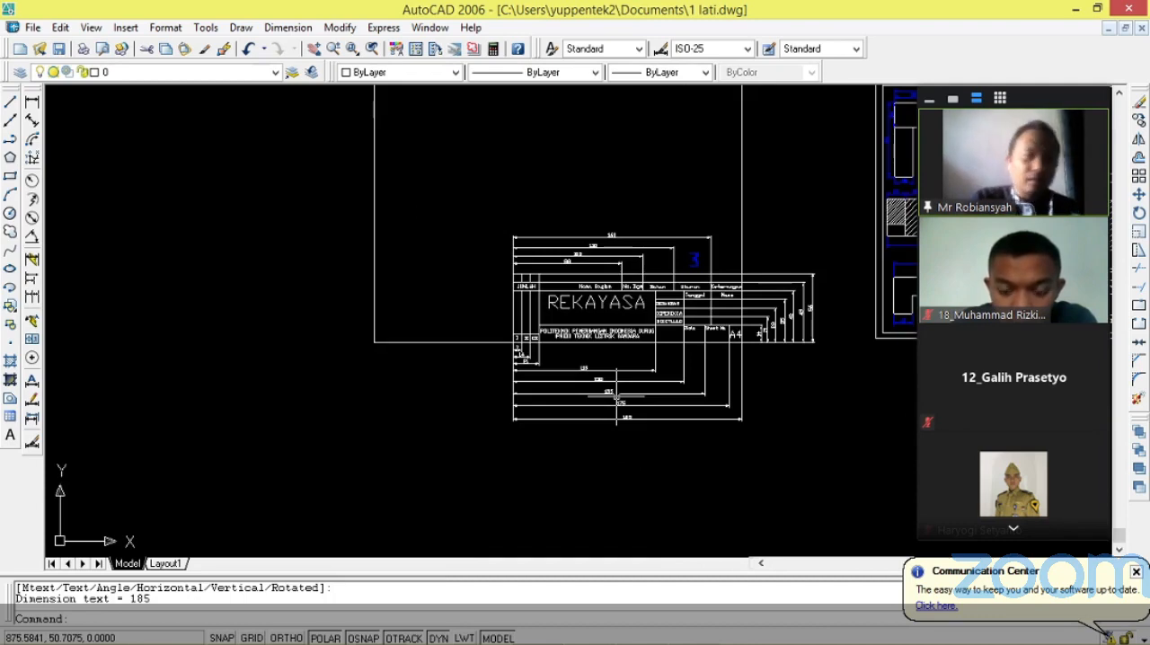
pyautogui.scroll(3, 585, 411)
pyautogui.scroll(-5, 556, 421)
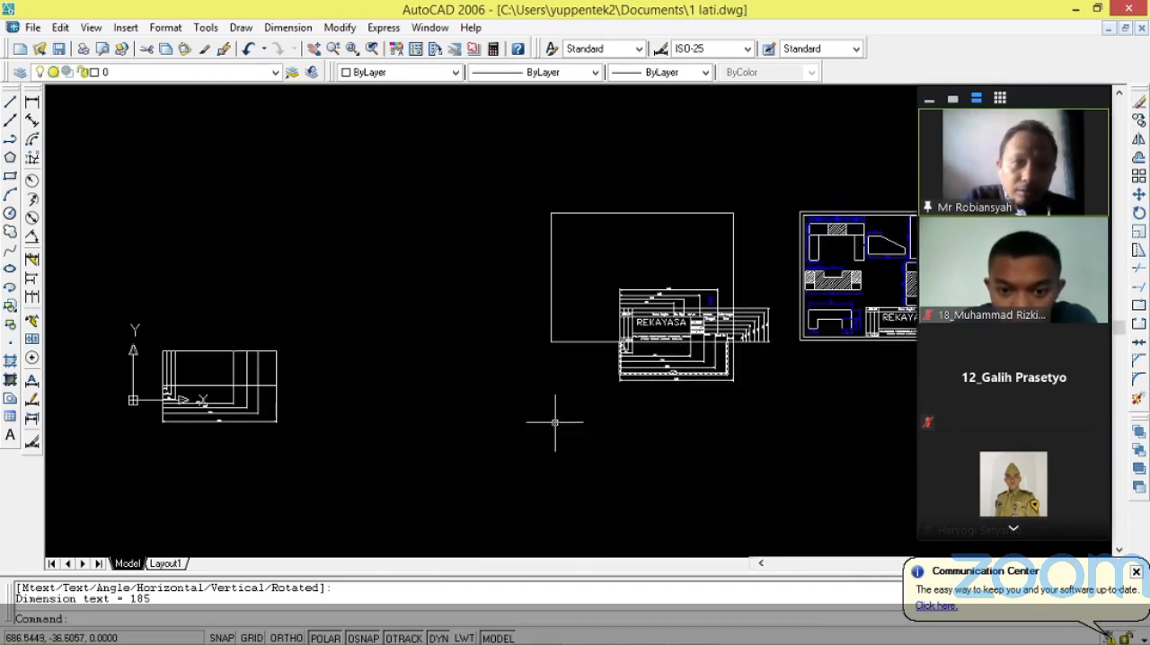
pyautogui.scroll(5, 175, 444)
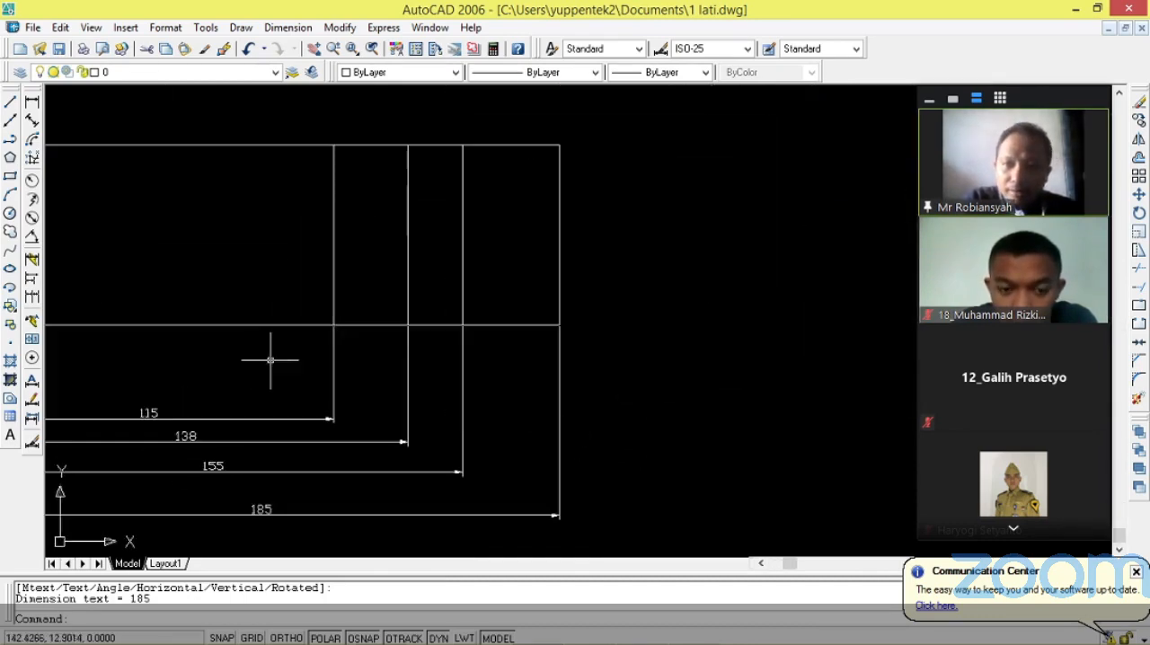
pyautogui.scroll(-4, 308, 364)
pyautogui.scroll(5, 188, 336)
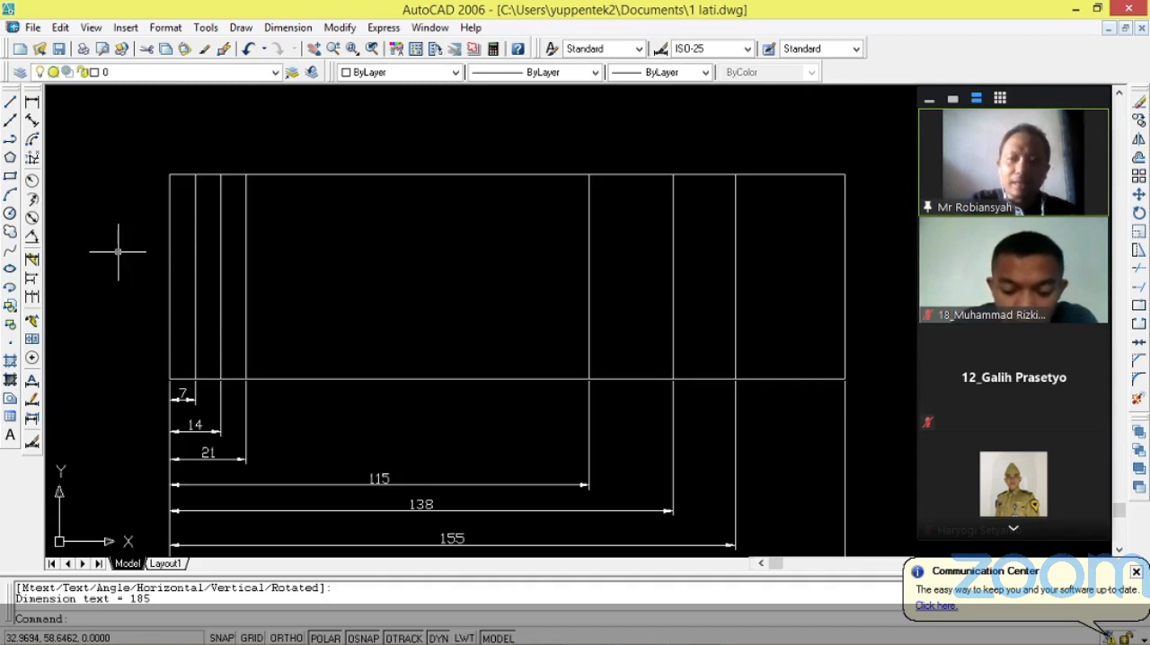
# Copy the outline's left edge 175 units horizontally to the right from its upper endpoint as another column line.
pyautogui.write('d')
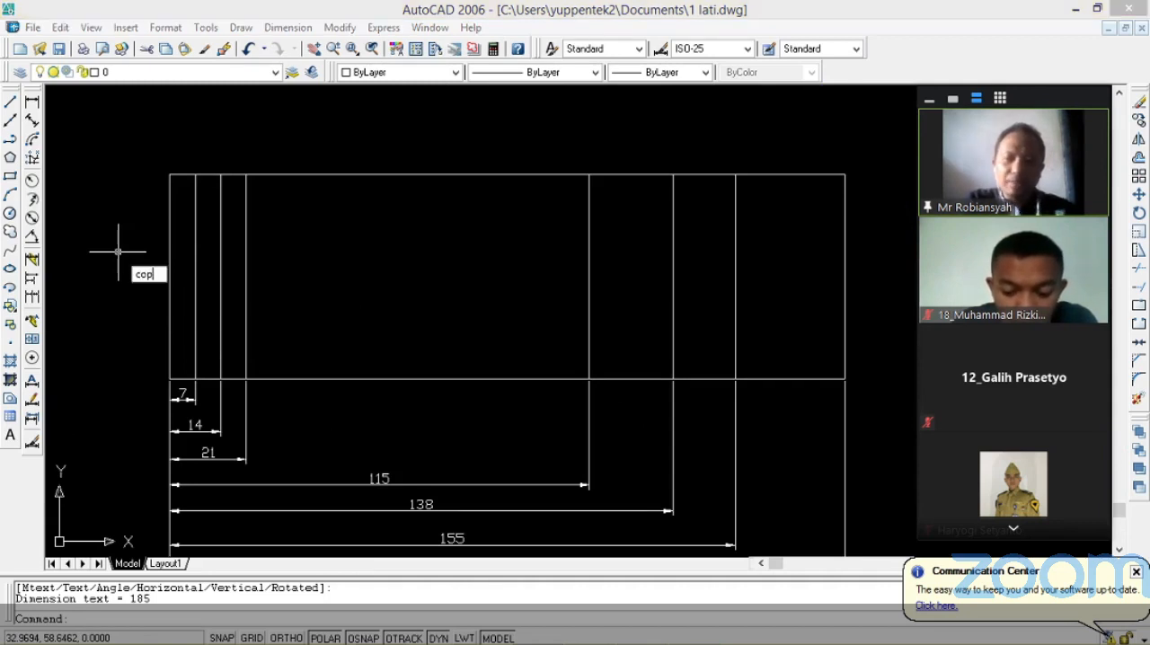
pyautogui.press('Return')
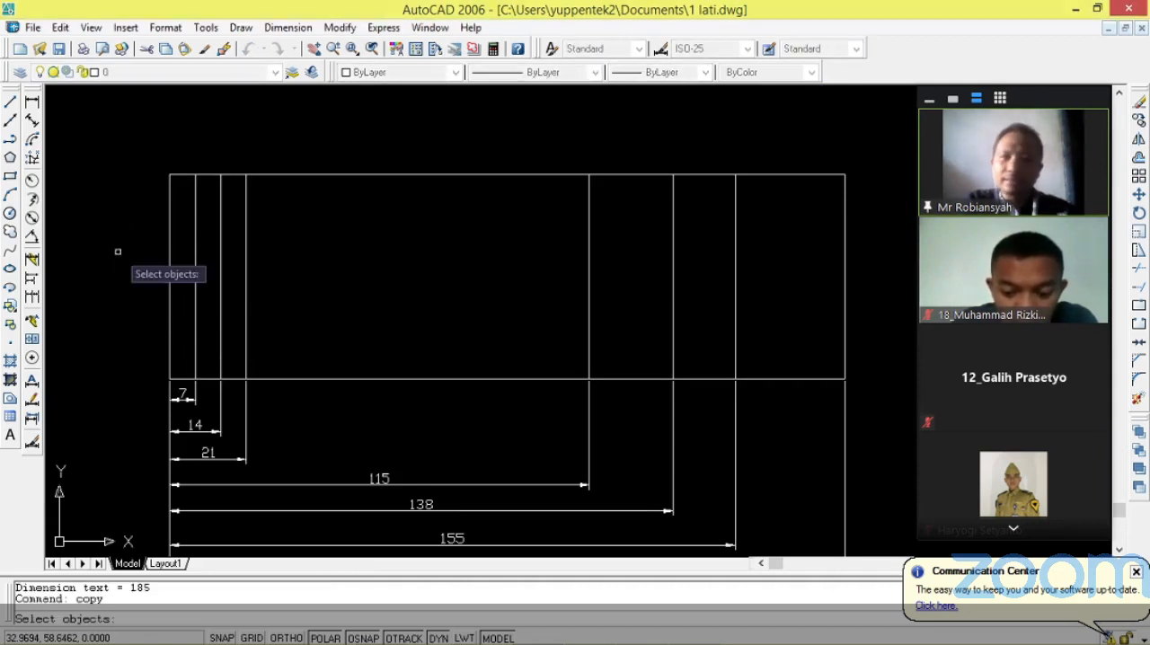
pyautogui.click(168, 178)
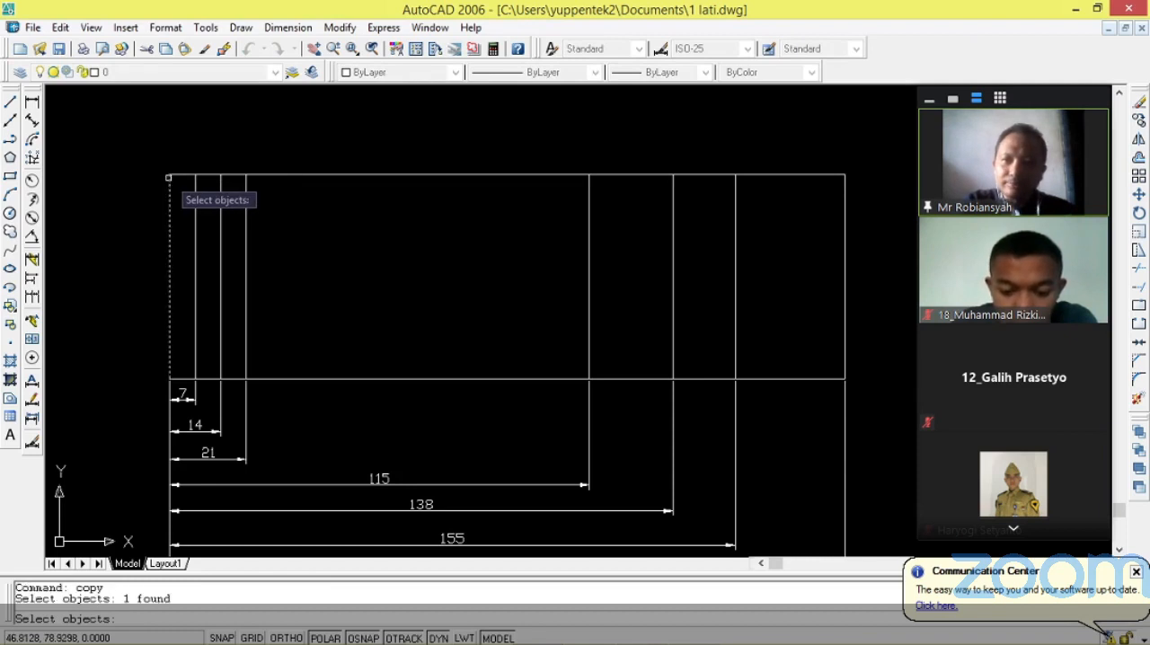
pyautogui.press('Return')
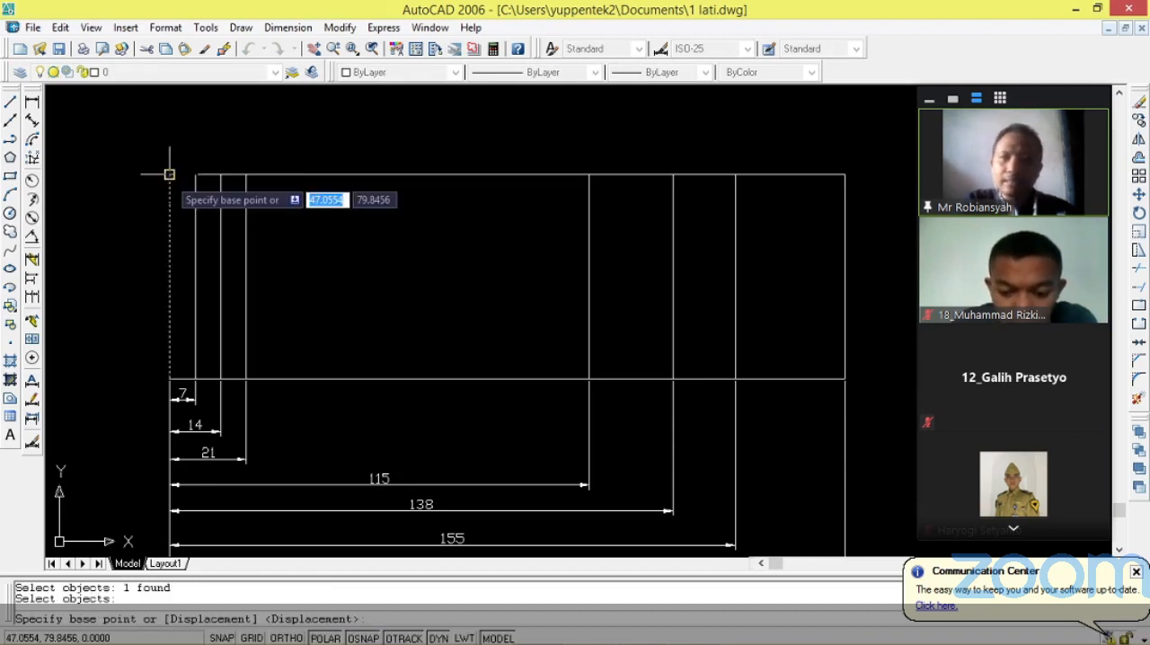
pyautogui.click(170, 175)
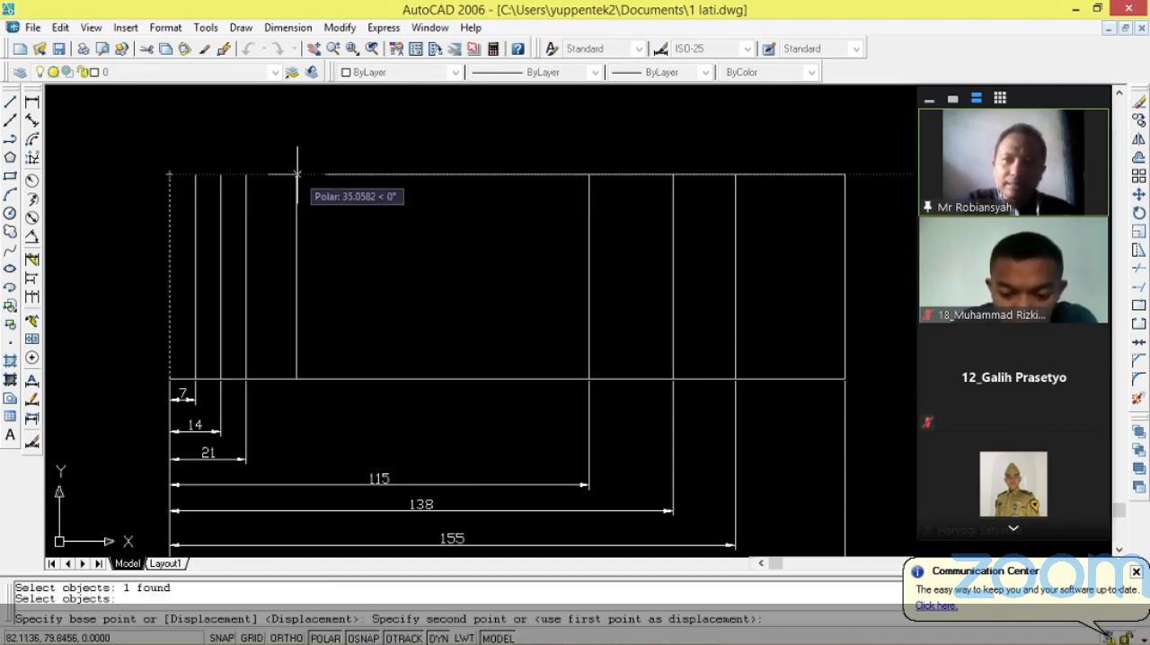
pyautogui.write('1')
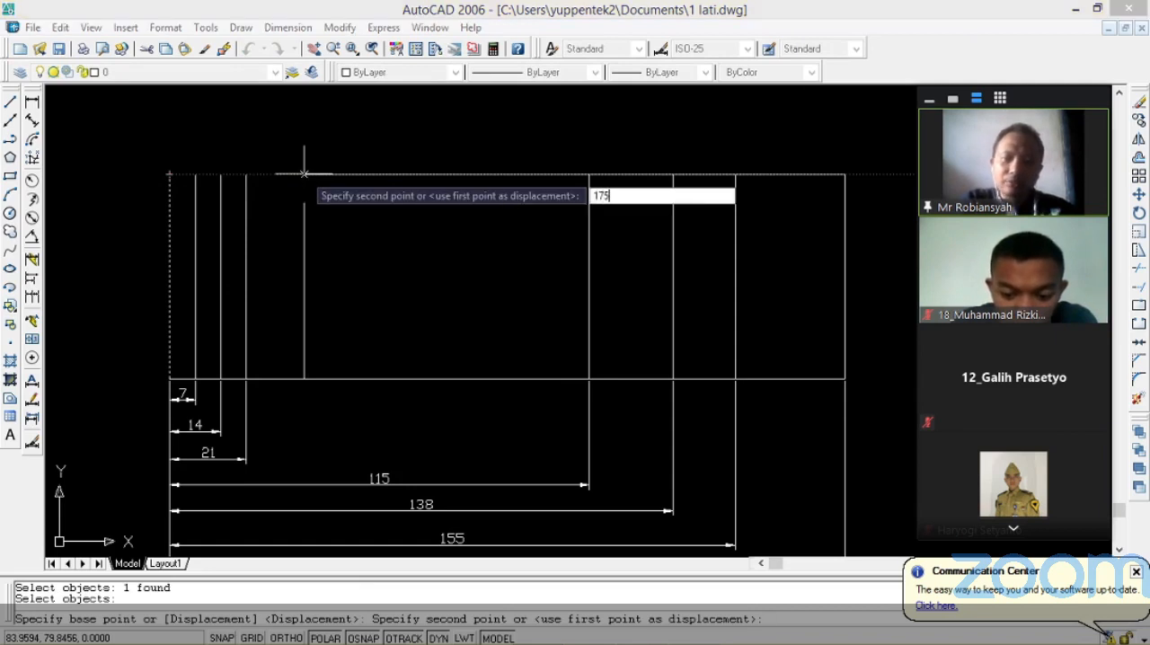
pyautogui.write('75')
pyautogui.press('Return')
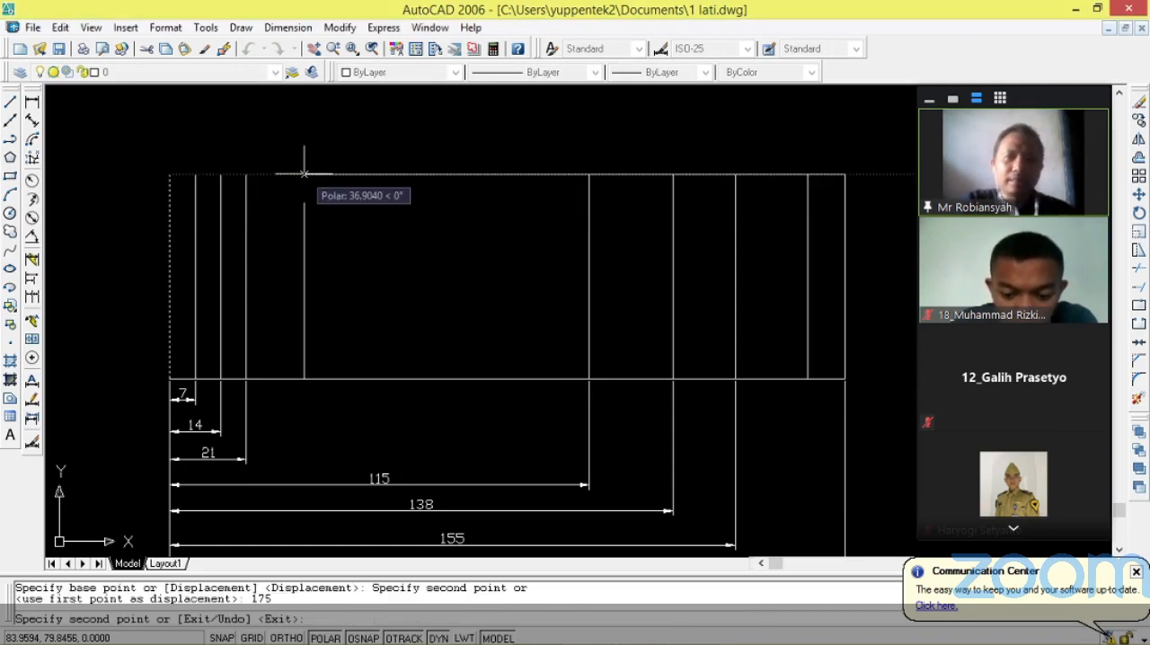
pyautogui.press('Escape')
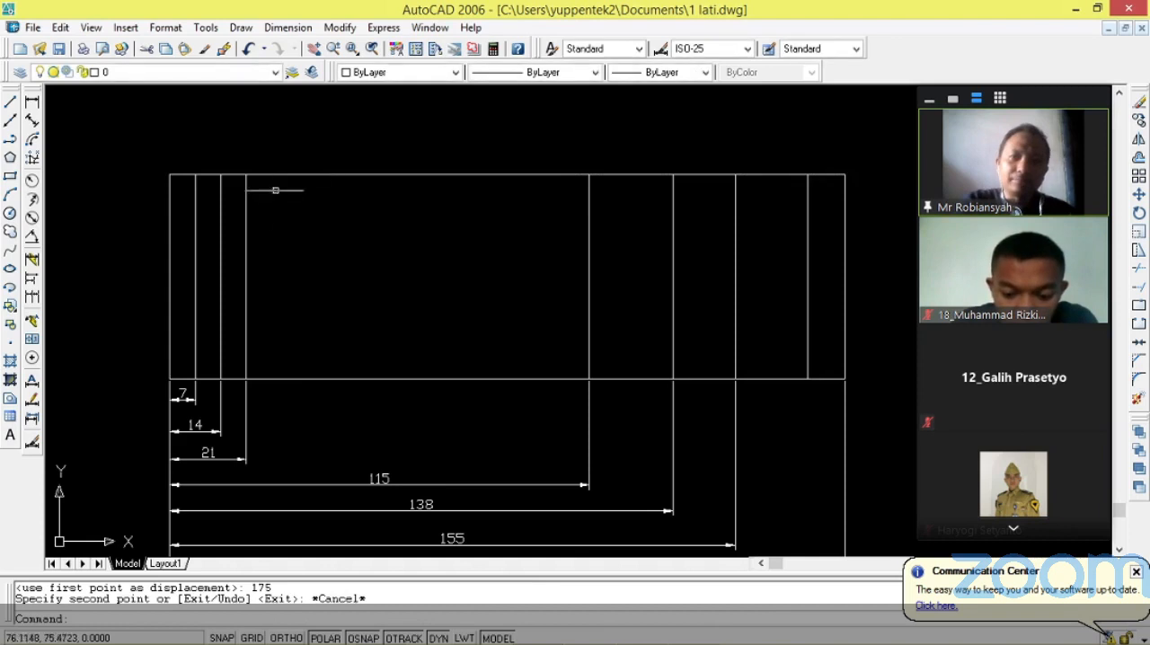
pyautogui.scroll(-1, 243, 201)
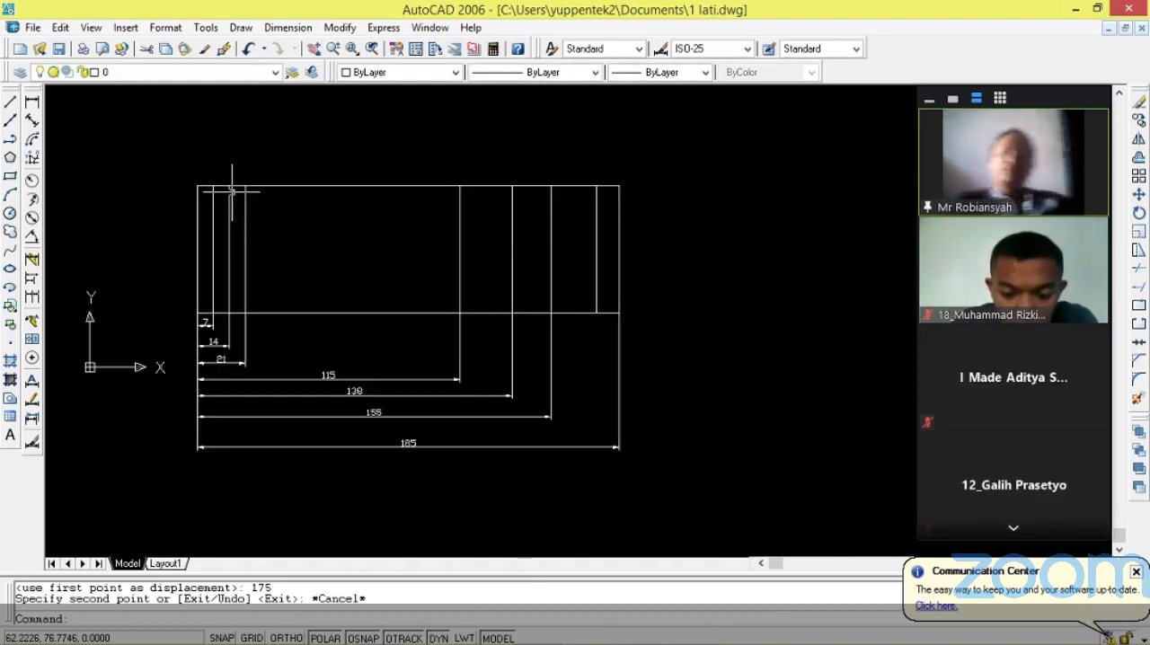
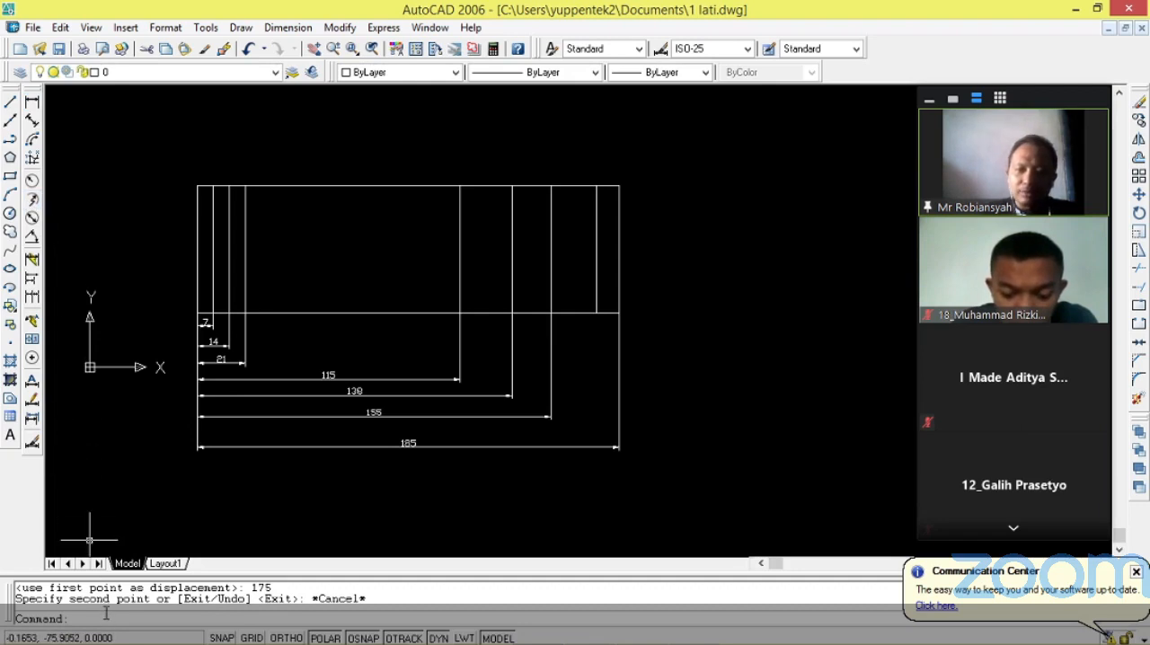
# Dimension the distance from the outline's lower-left corner to the seventh column line, placing it between the sixth column's and full-width dimensions.
pyautogui.press('Return')
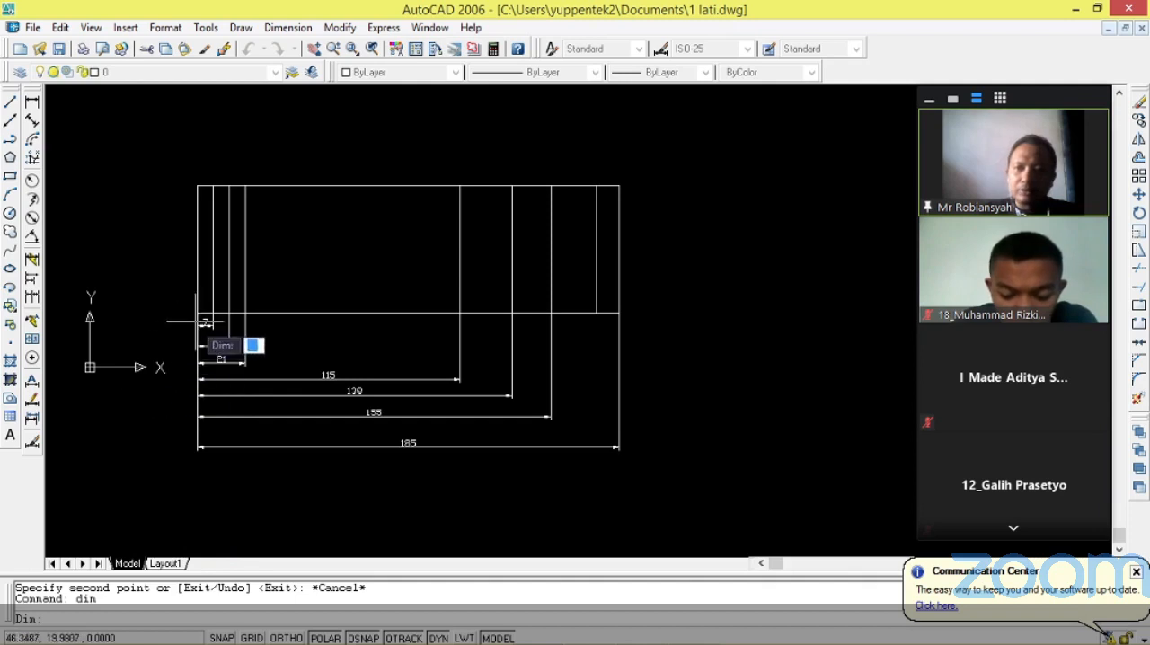
pyautogui.press('Escape')
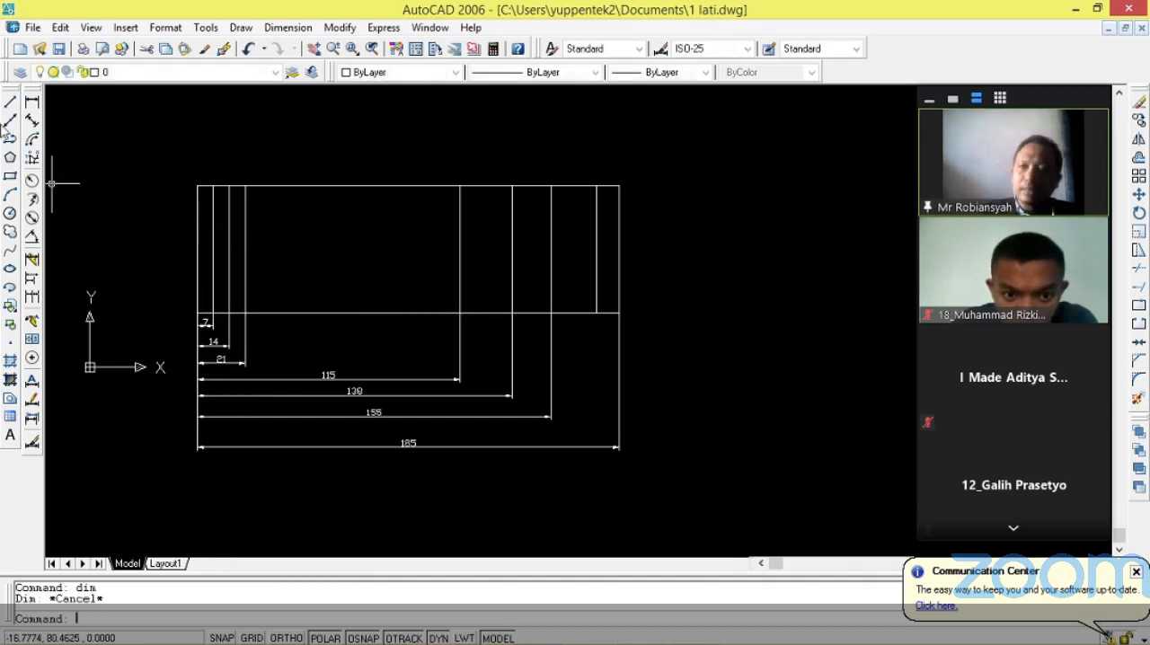
pyautogui.click(32, 102)
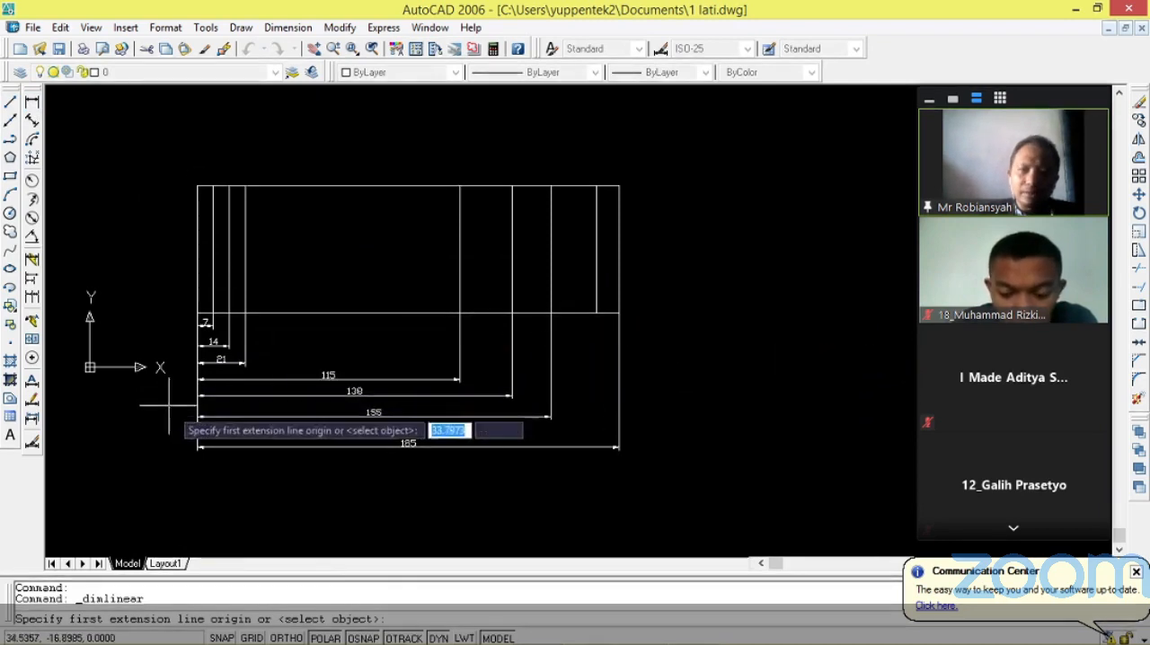
pyautogui.click(199, 314)
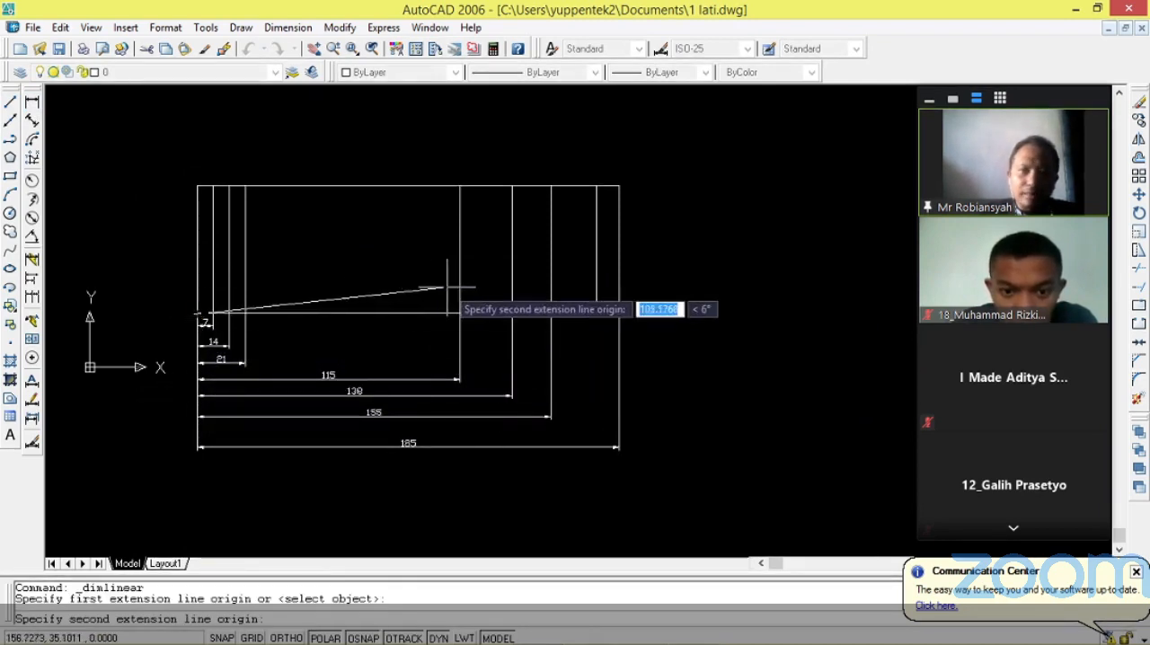
pyautogui.click(596, 314)
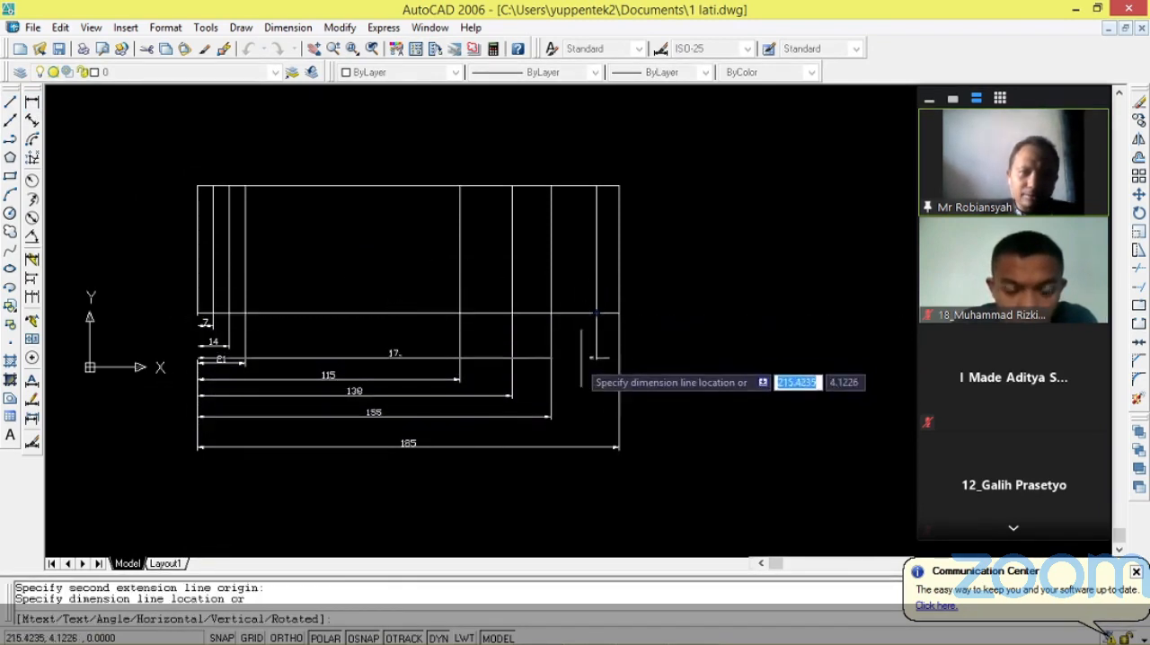
pyautogui.click(593, 435)
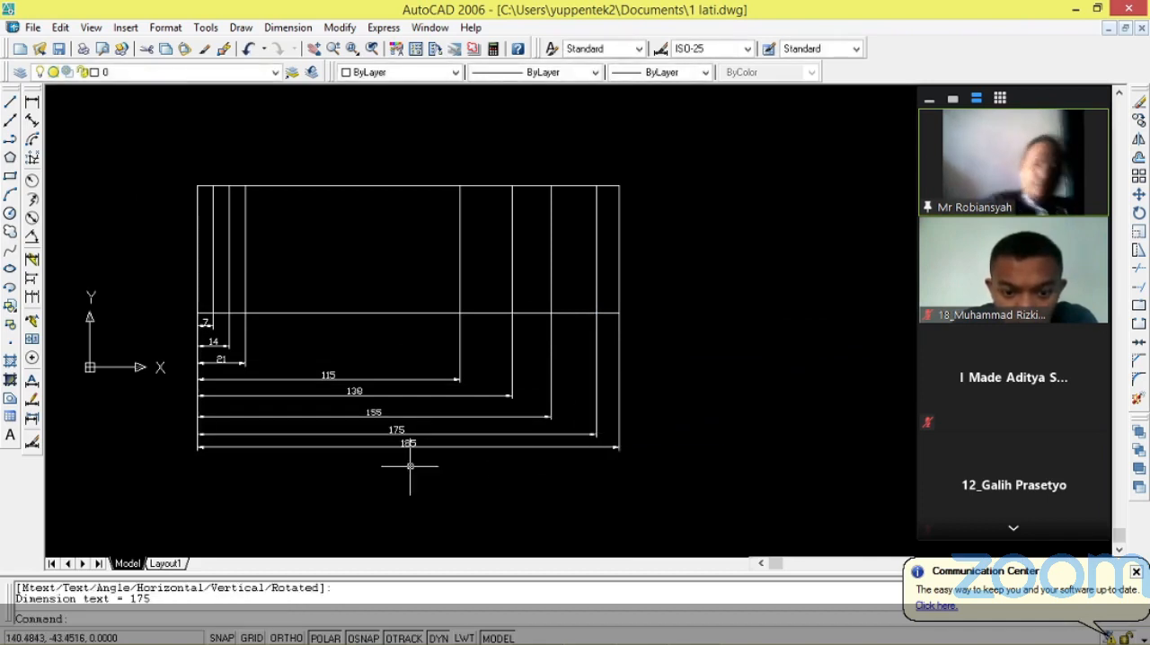
# Dimension the height of the bottom row holding cells I, II and III in the finished REKAYASA title block, measured on its left edge.
pyautogui.scroll(-5, 333, 344)
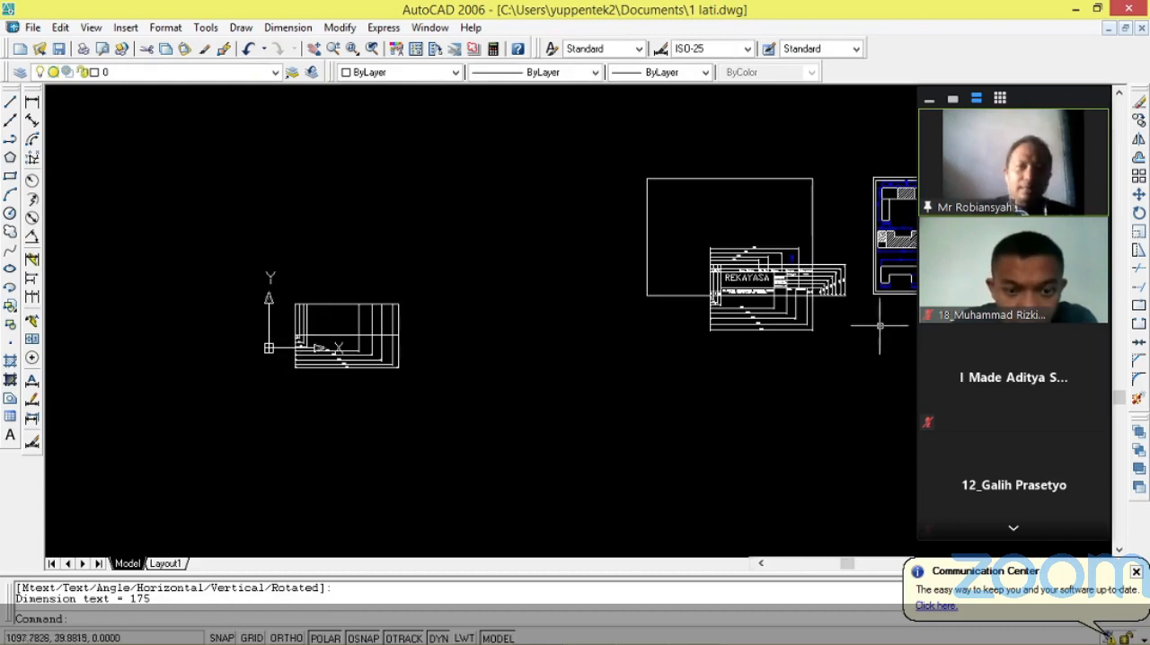
pyautogui.scroll(8, 849, 296)
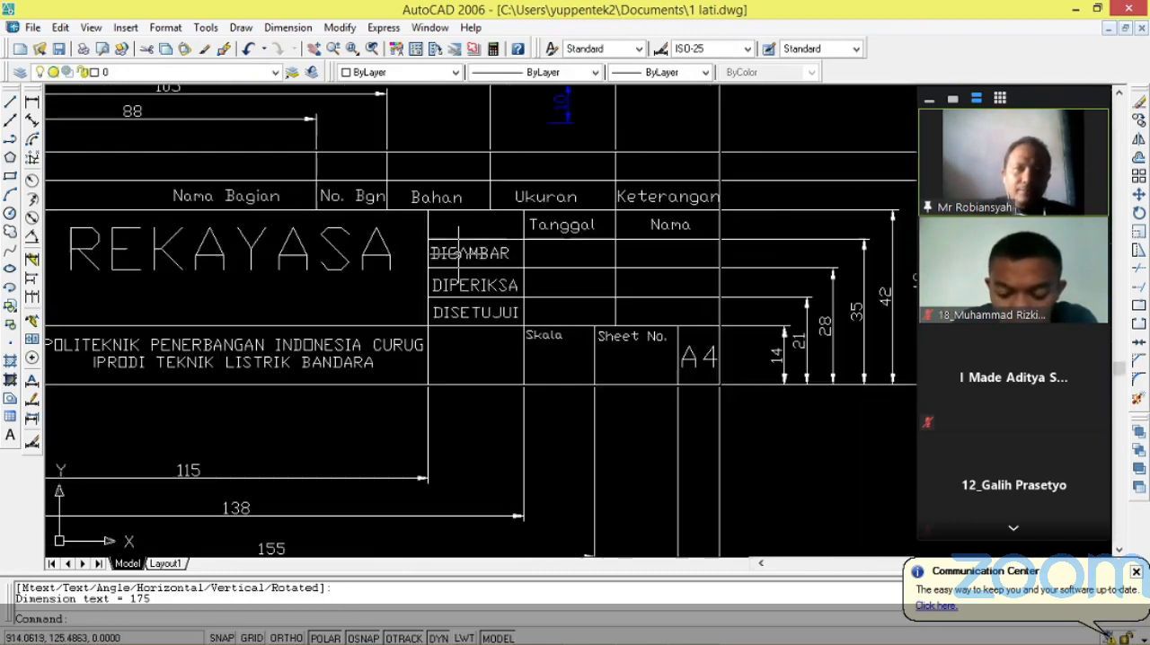
pyautogui.scroll(-2, 586, 278)
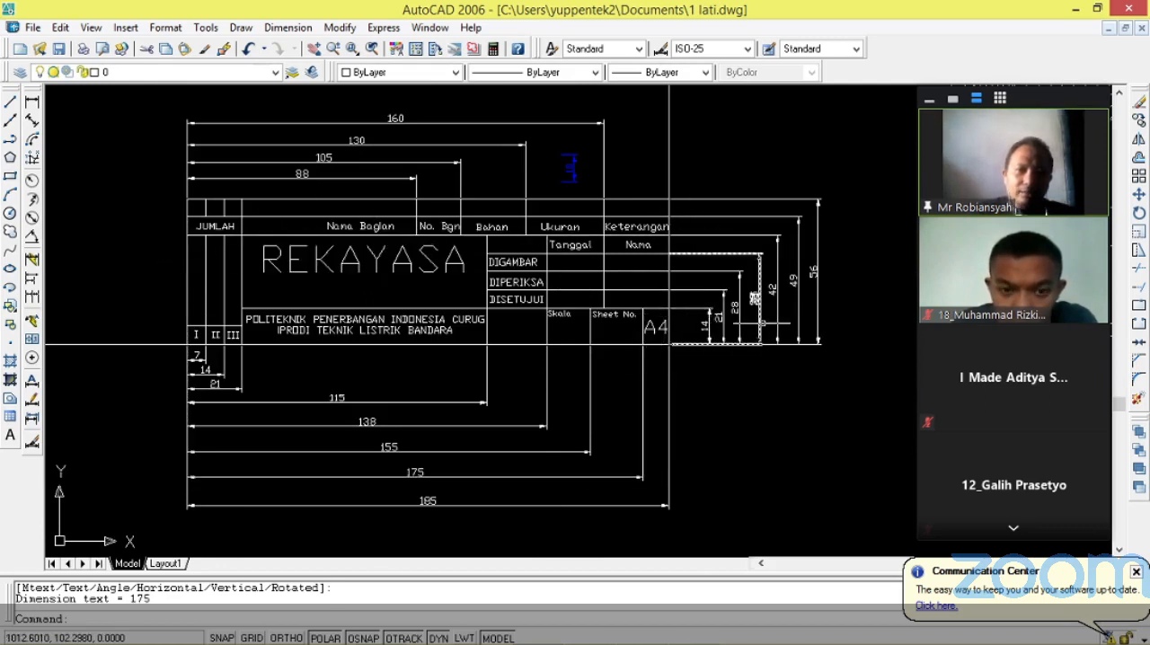
pyautogui.scroll(3, 245, 348)
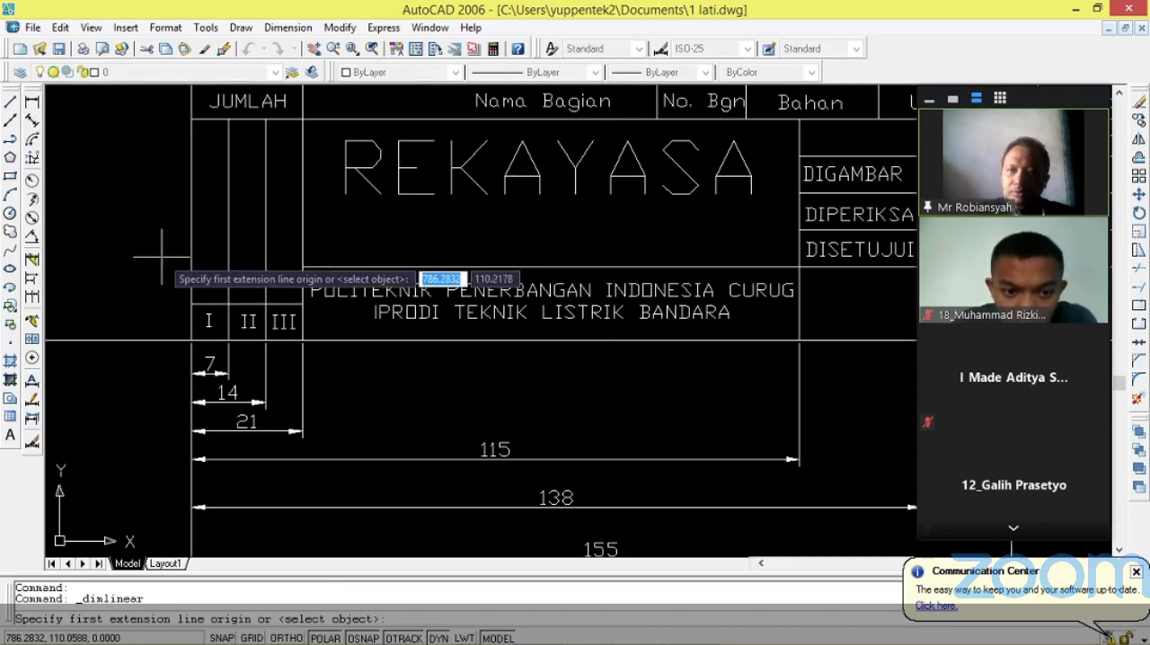
pyautogui.click(191, 304)
pyautogui.click(192, 340)
pyautogui.click(154, 342)
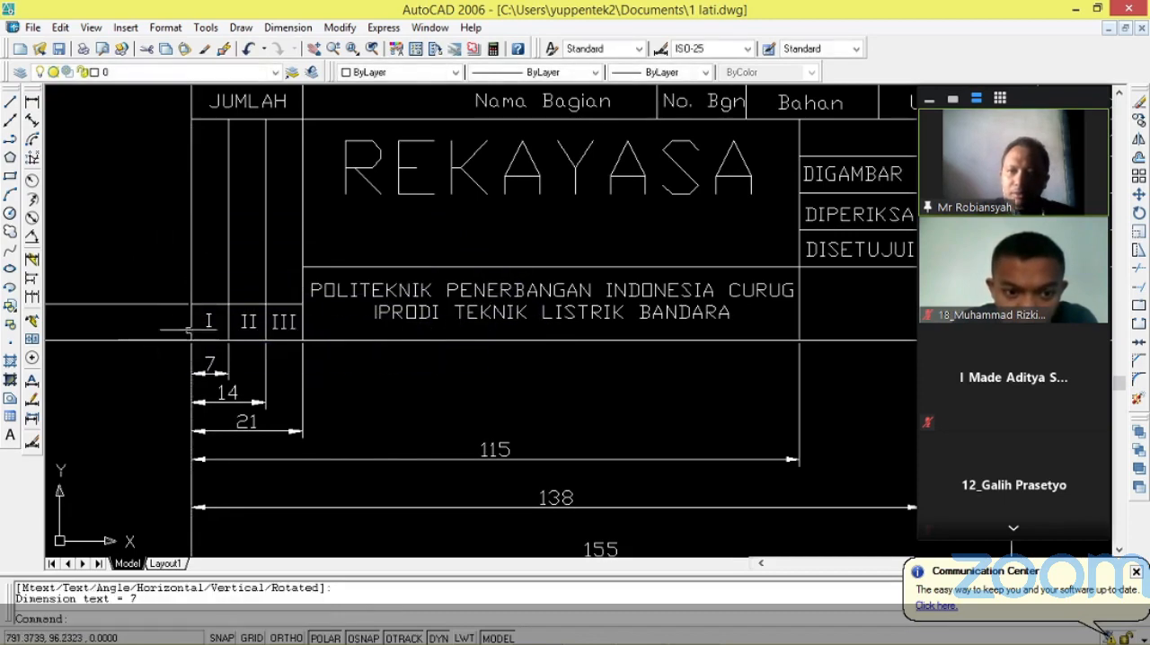
pyautogui.scroll(-5, 156, 342)
pyautogui.scroll(4, 156, 342)
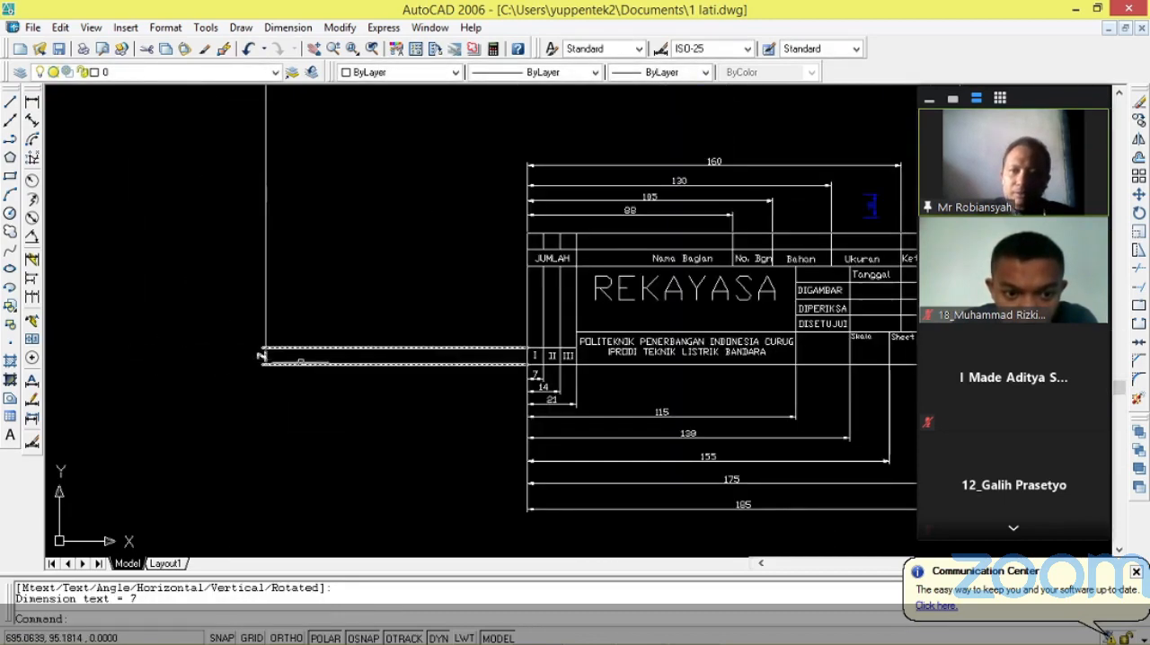
pyautogui.scroll(-8, 406, 346)
pyautogui.scroll(3, 121, 404)
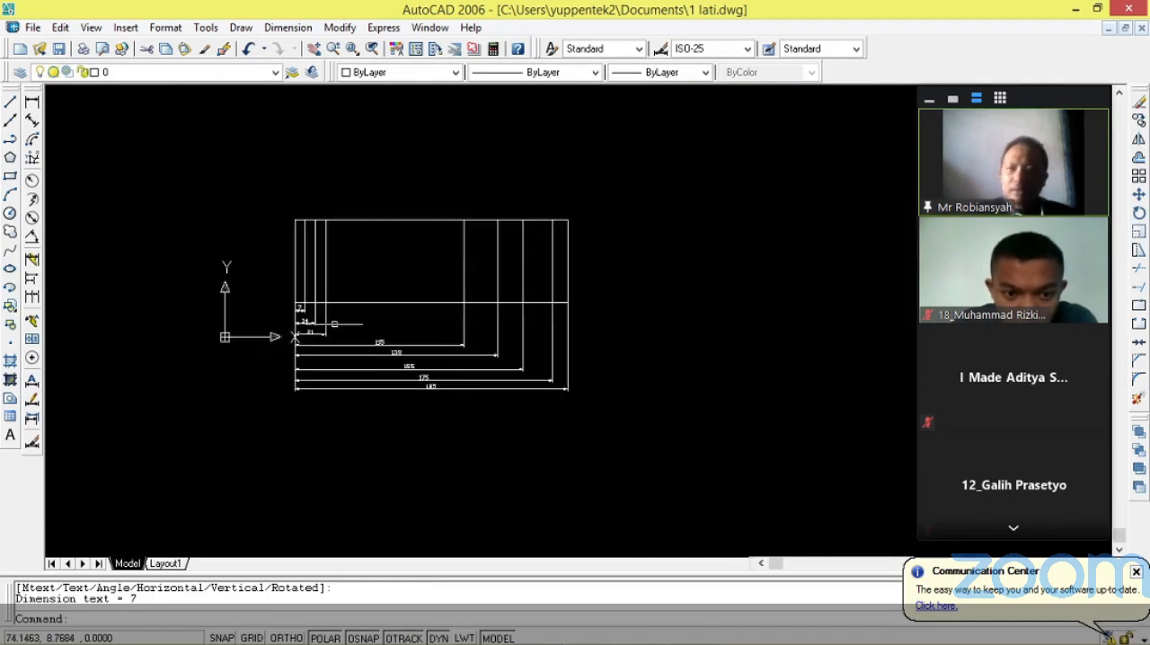
pyautogui.scroll(2, 647, 172)
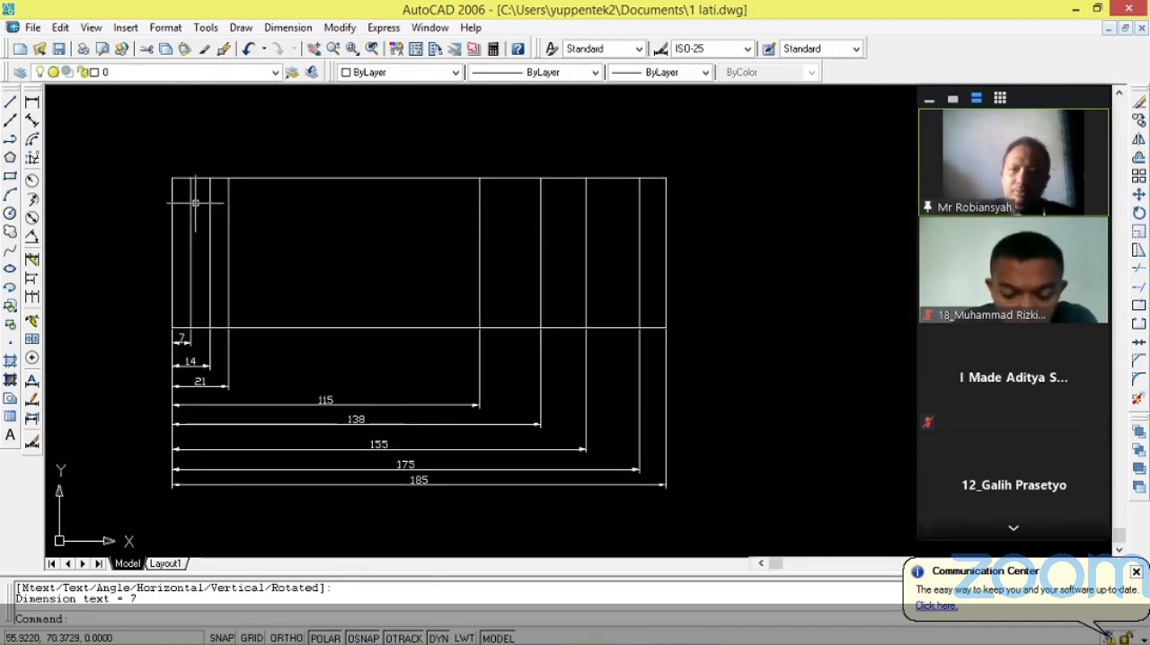
pyautogui.press('Escape')
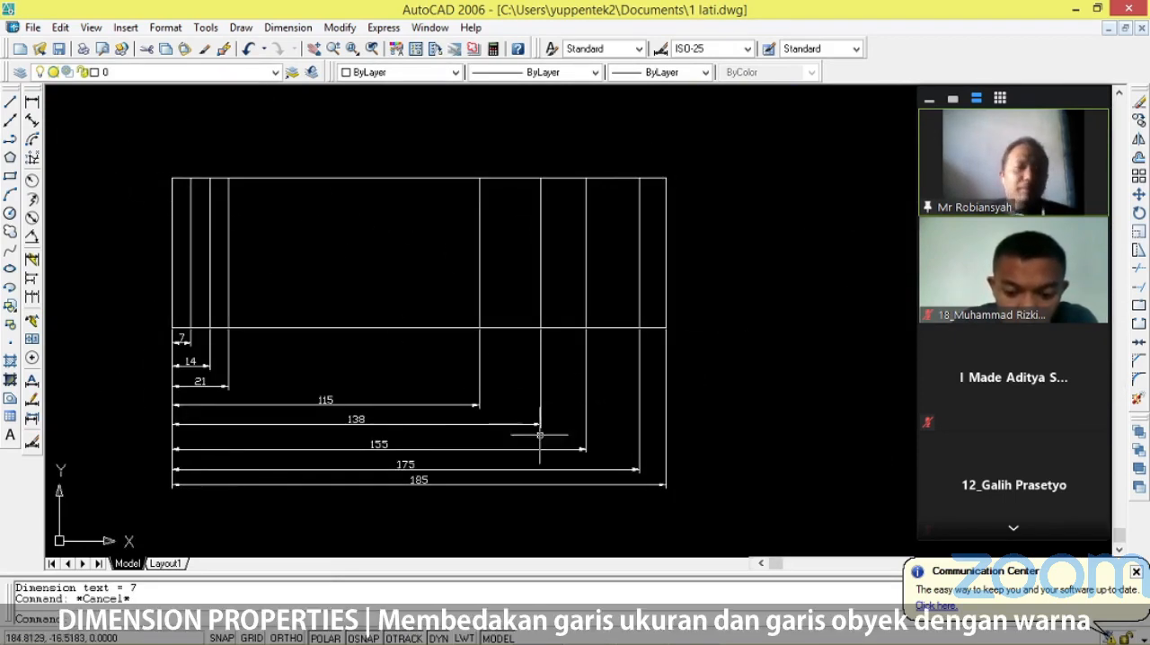
pyautogui.click(706, 516)
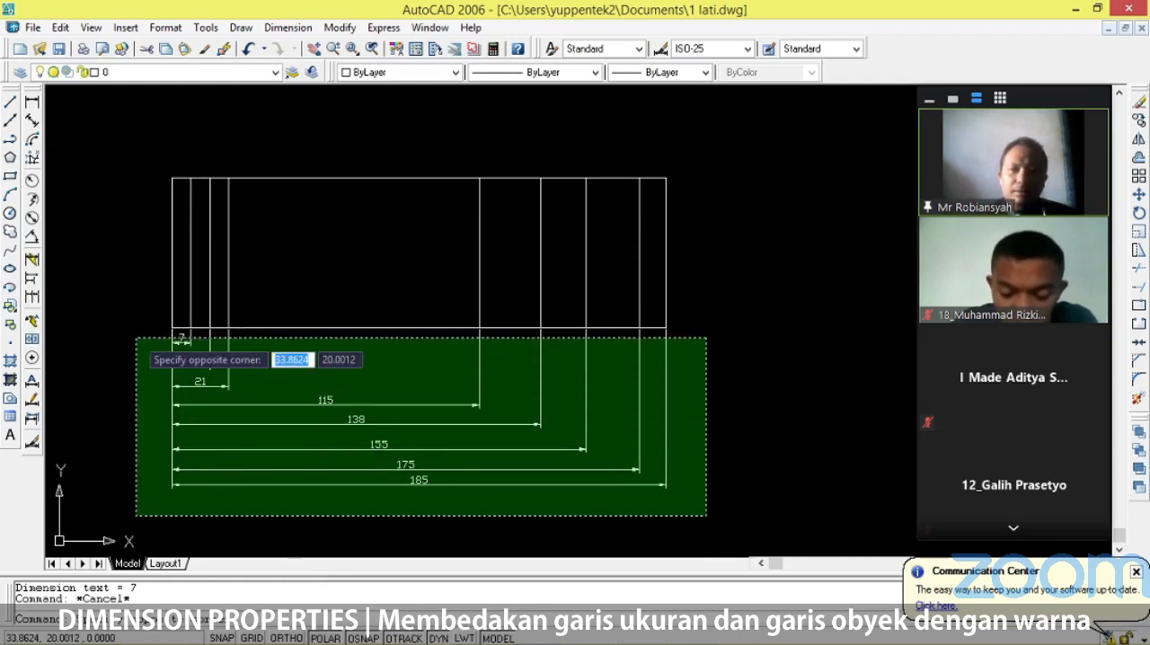
pyautogui.click(137, 339)
pyautogui.press('Escape')
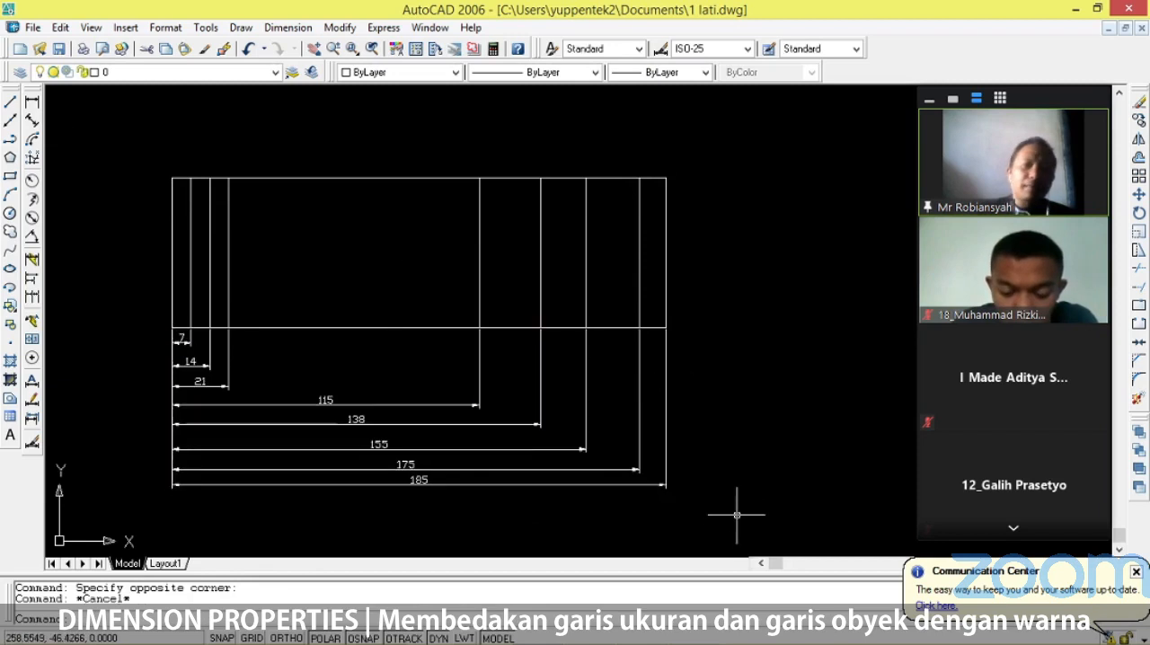
# Set the color of all the dimensions beneath the new outline to Blue in their properties, and close the Properties palette.
pyautogui.click(693, 509)
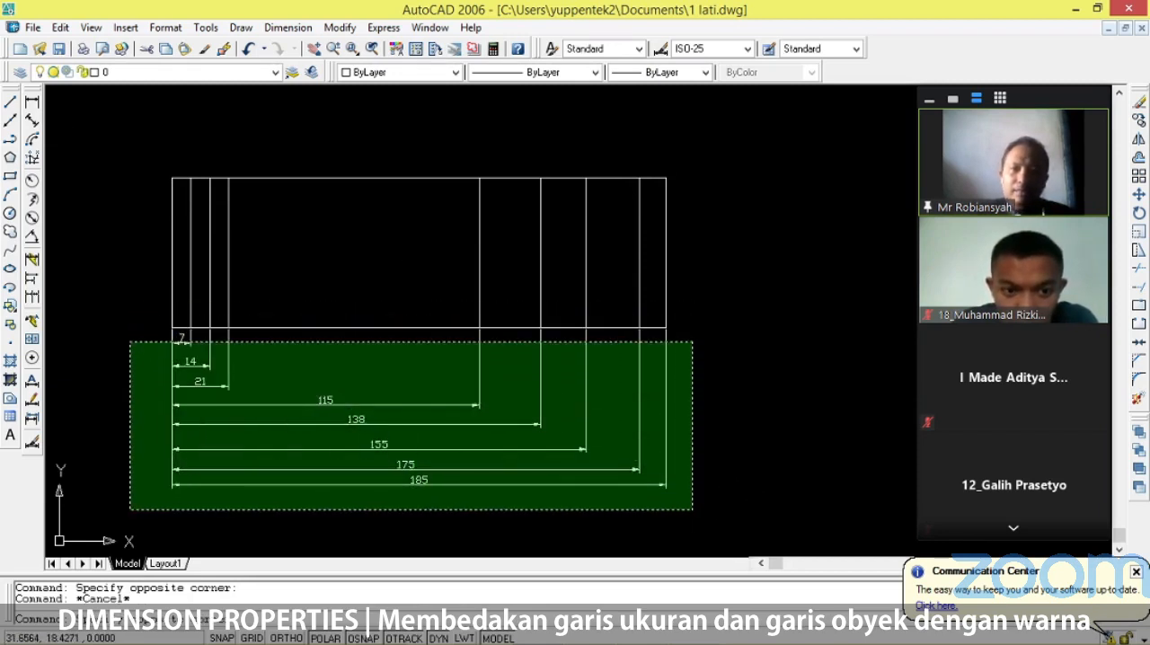
pyautogui.click(126, 334)
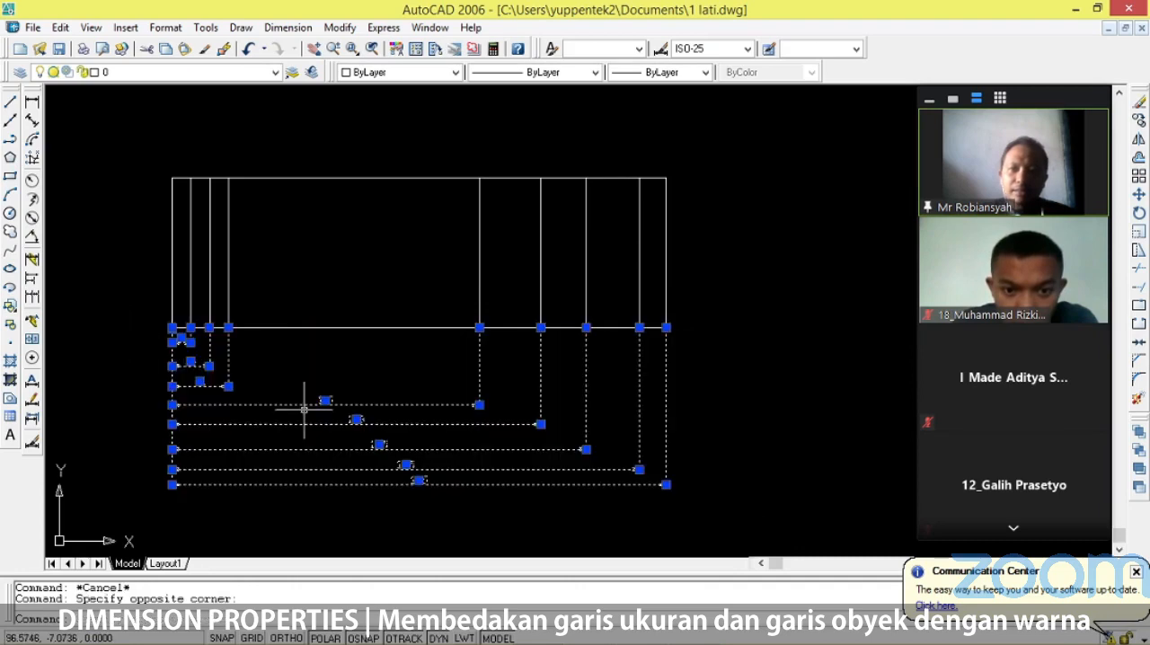
pyautogui.rightClick(407, 465)
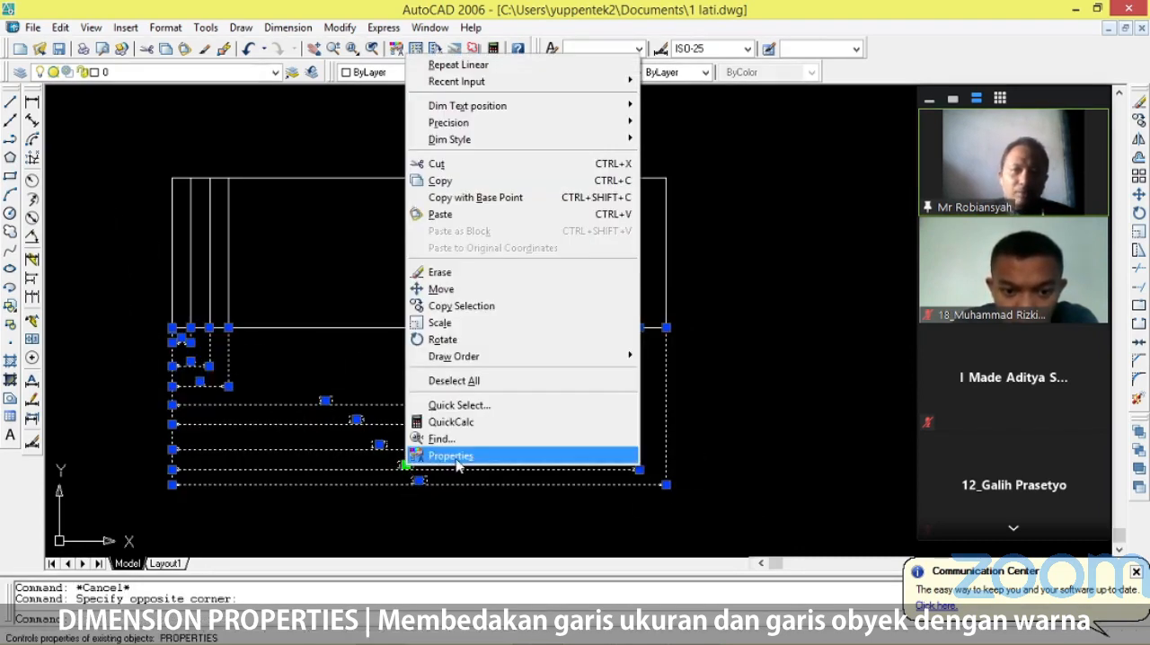
pyautogui.click(427, 455)
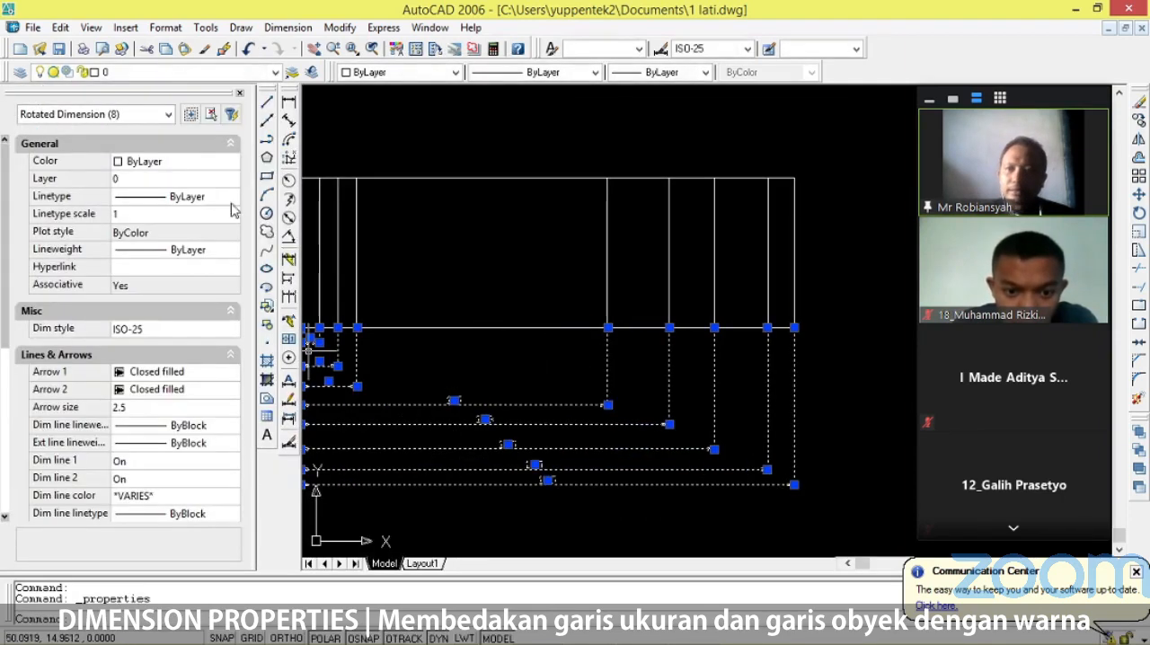
pyautogui.click(228, 170)
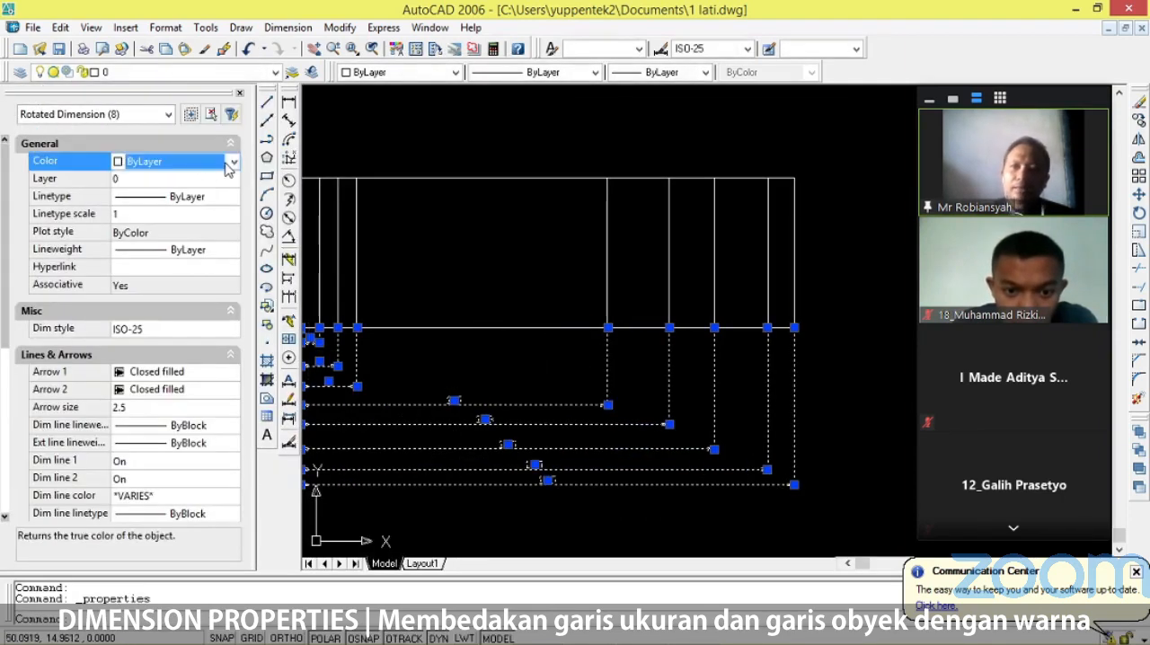
pyautogui.click(233, 162)
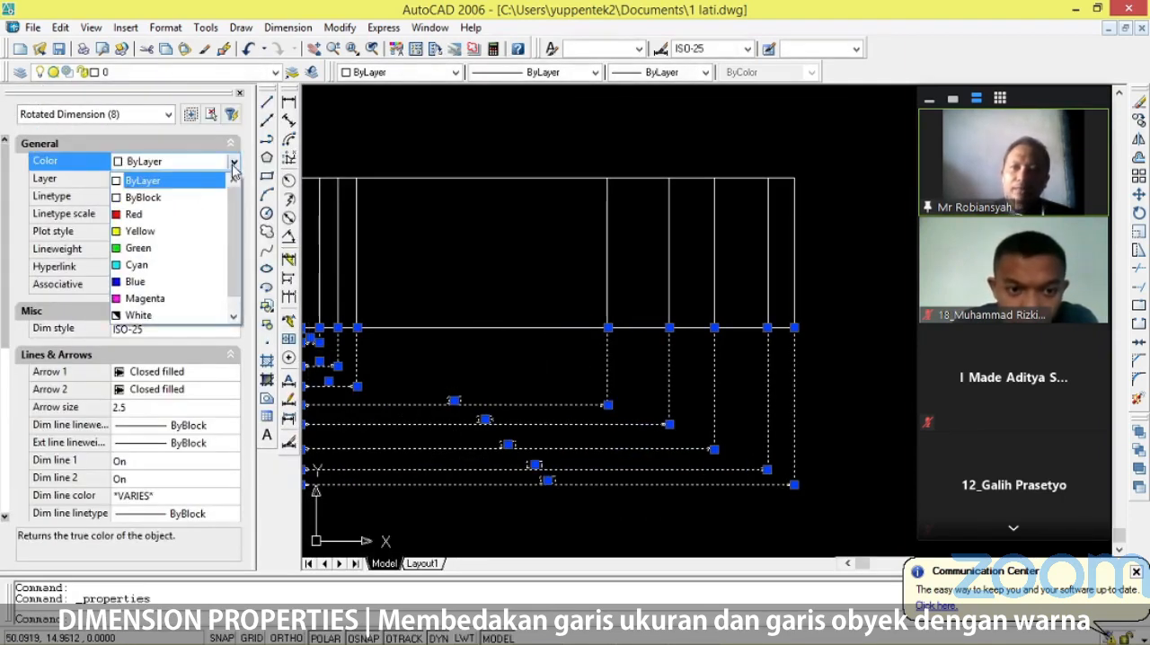
pyautogui.click(158, 282)
pyautogui.press('Escape')
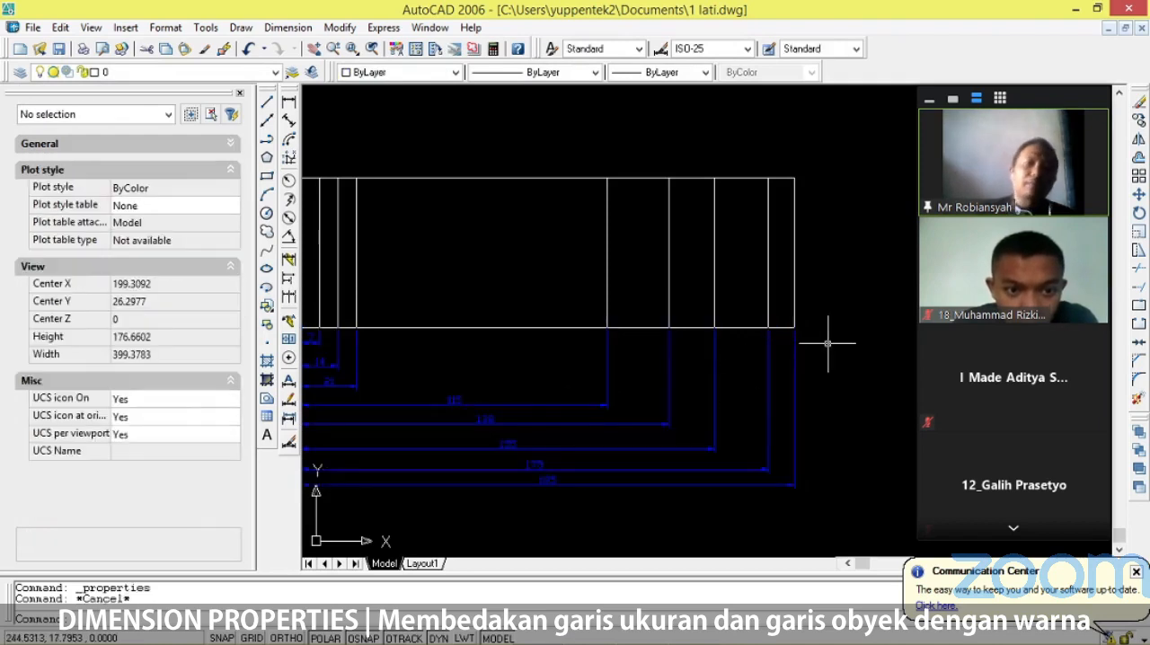
pyautogui.click(240, 94)
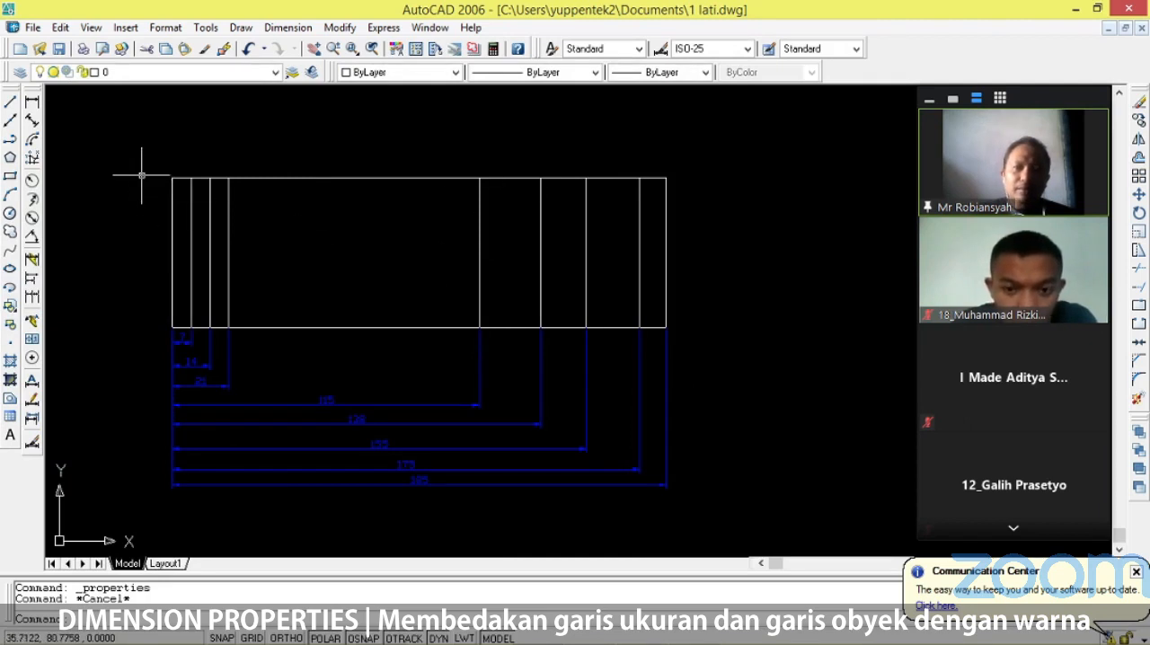
# Copy the outline's bottom edge 7 units straight up from its left endpoint as the first row line.
pyautogui.scroll(2, 141, 176)
pyautogui.scroll(-1, 160, 239)
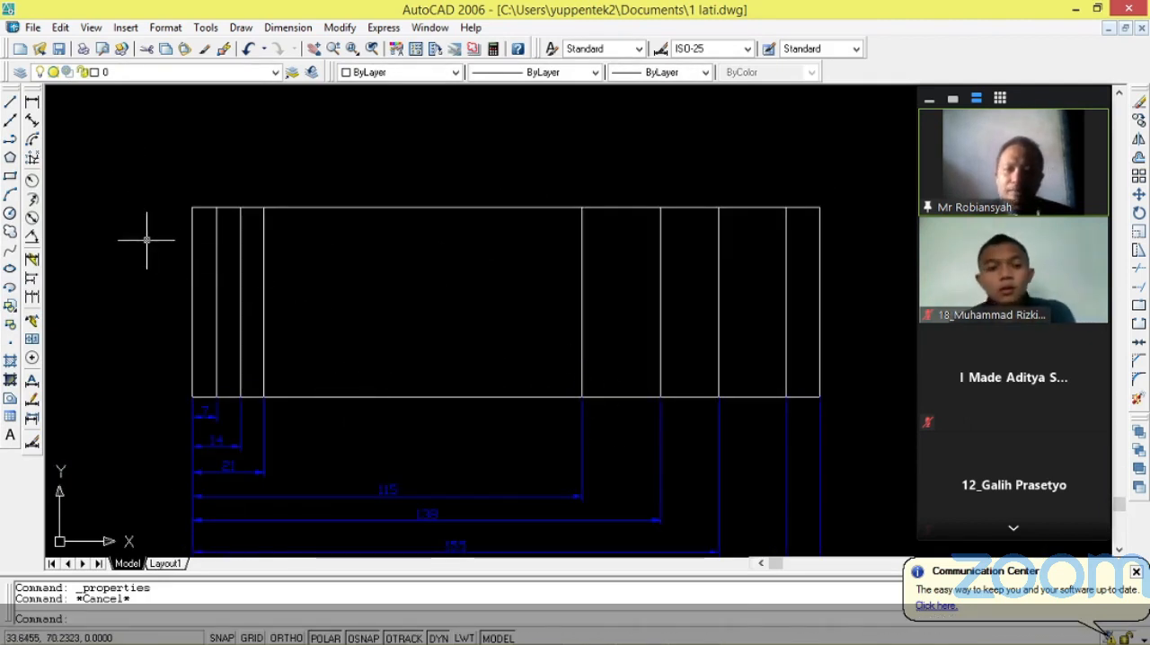
pyautogui.write('cop')
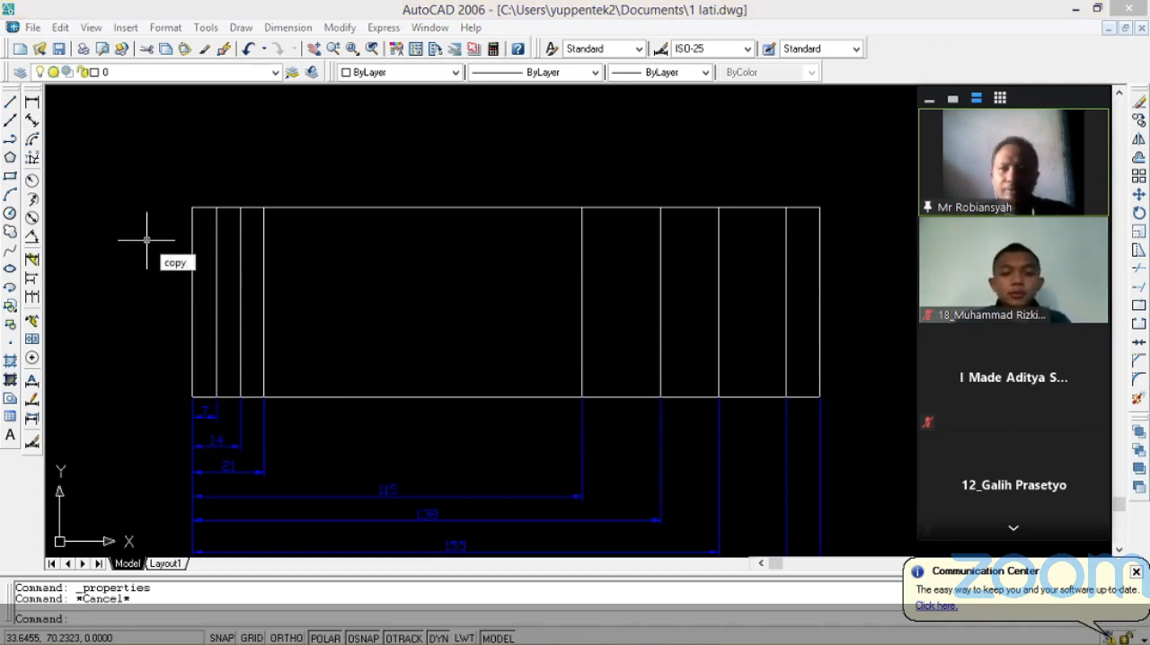
pyautogui.write('y')
pyautogui.press('Return')
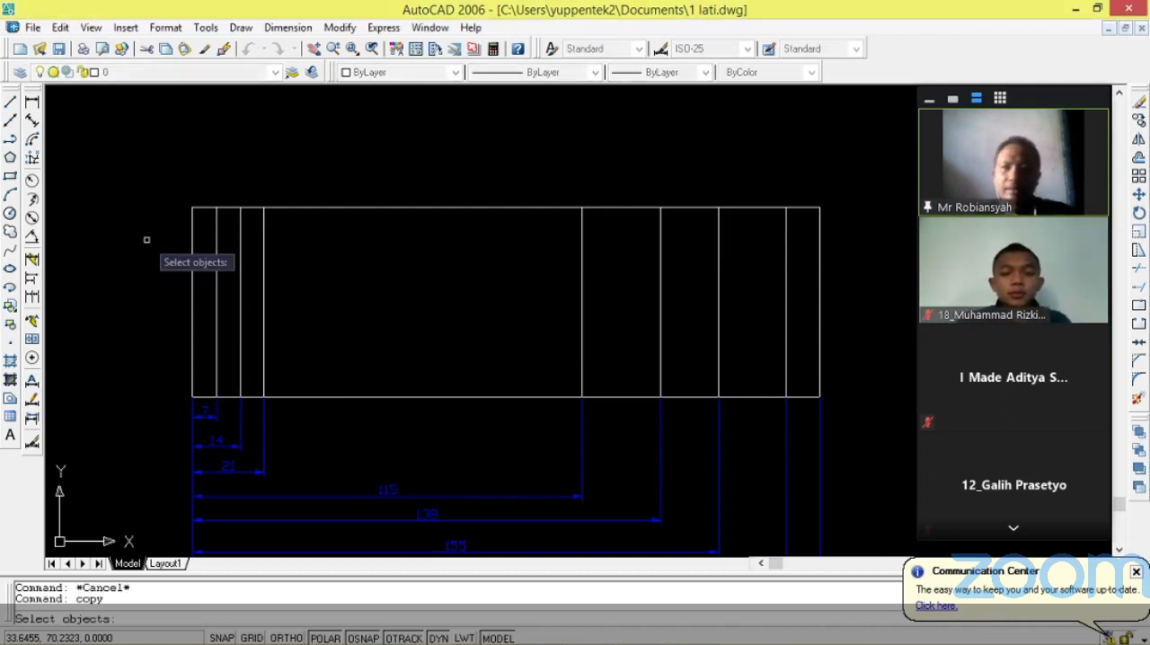
pyautogui.click(371, 397)
pyautogui.press('Return')
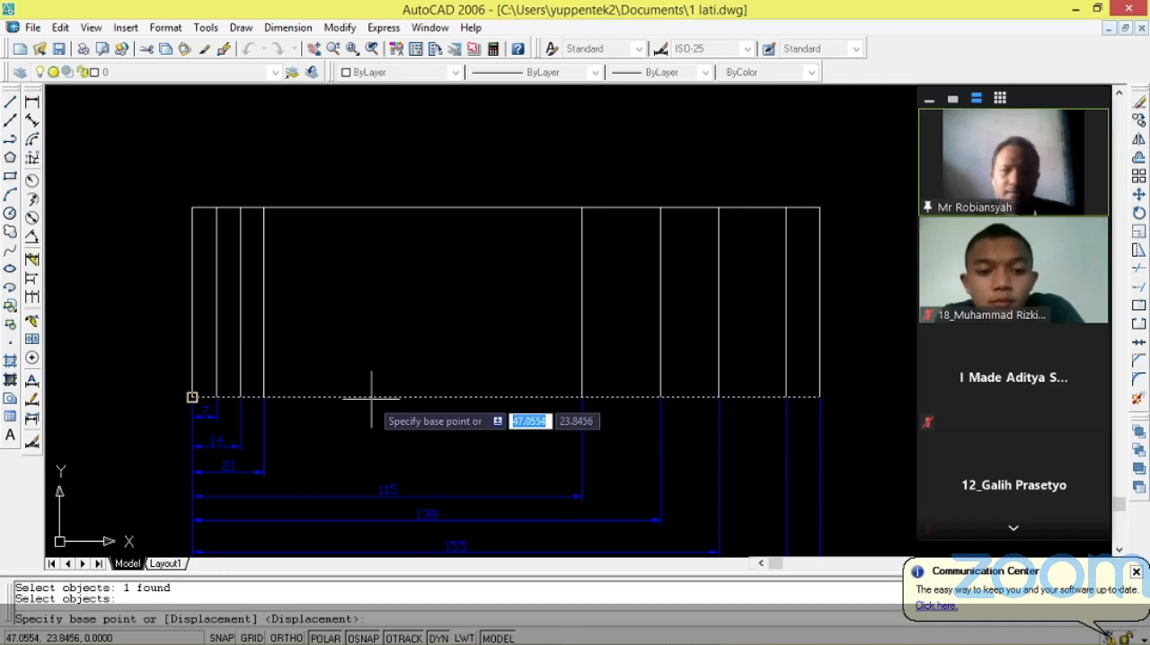
pyautogui.click(193, 396)
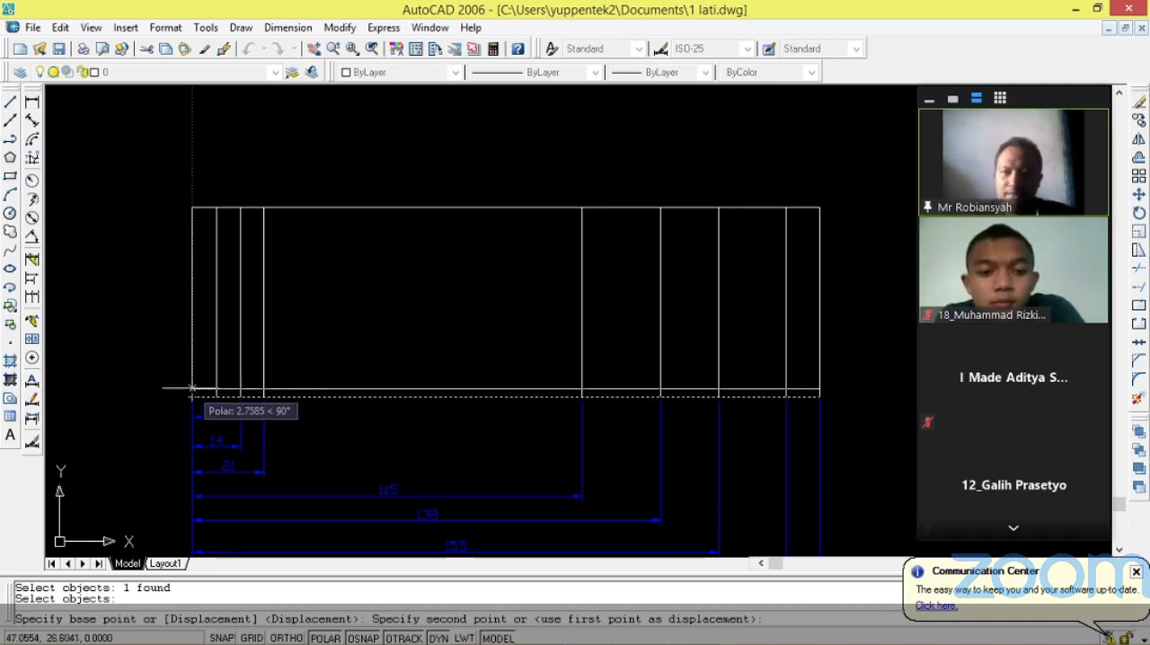
pyautogui.write('7')
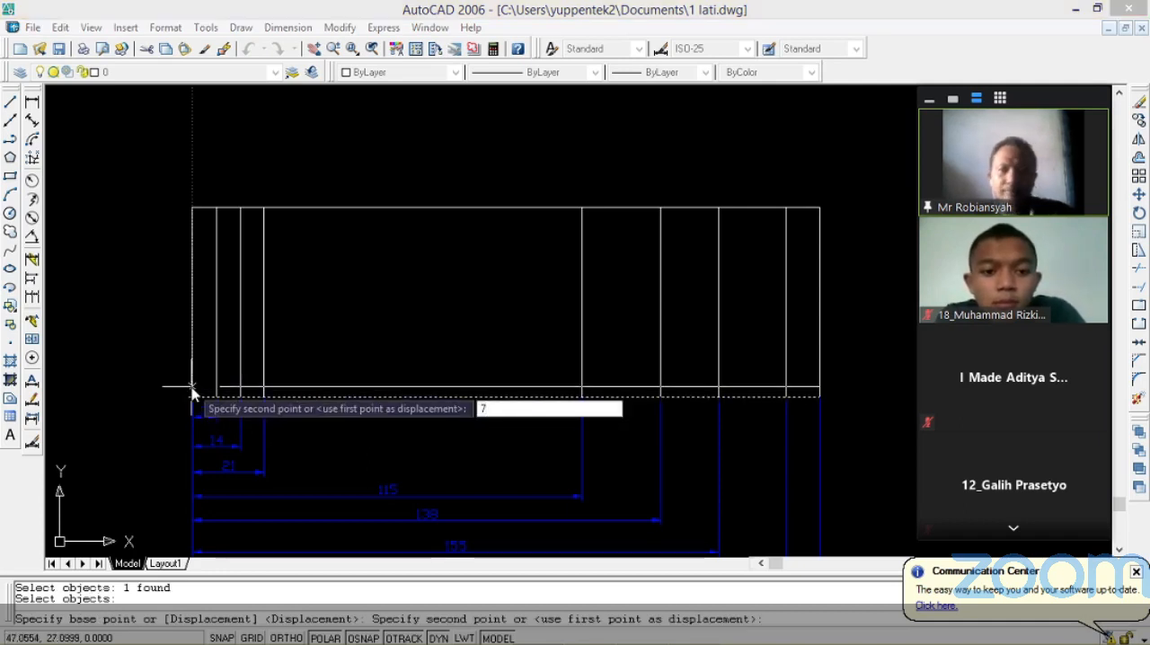
pyautogui.press('Return')
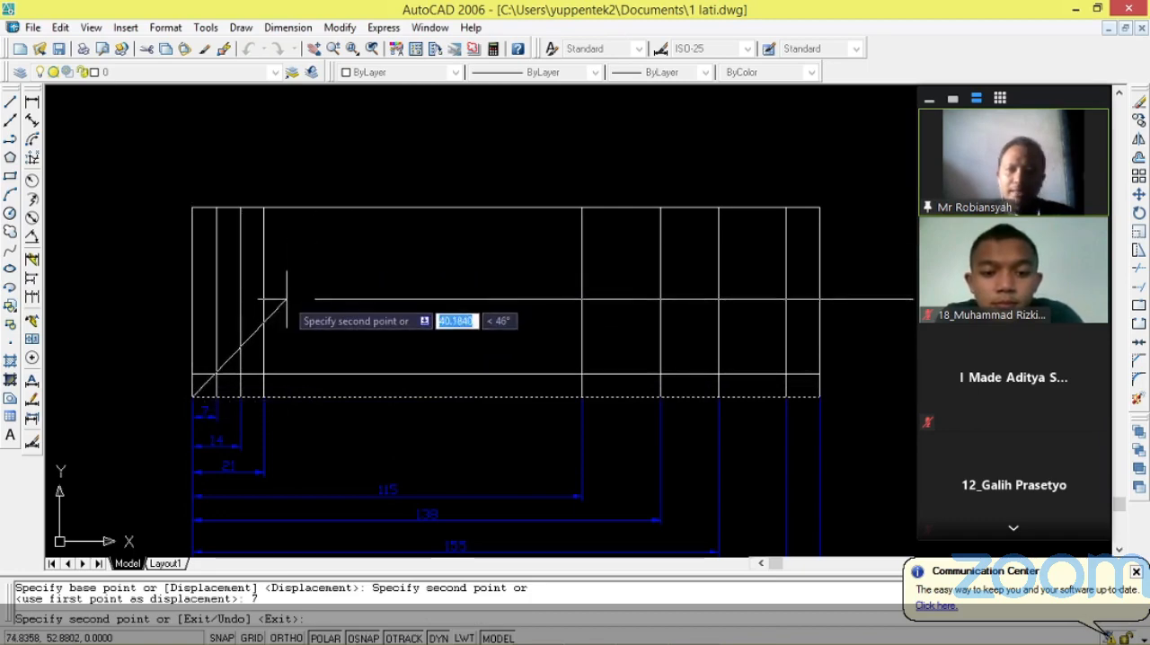
pyautogui.press('Escape')
# Examine the row-height dimensions beside the finished REKAYASA title block and compare them with the new outline's rows.
pyautogui.scroll(-4, 150, 295)
pyautogui.scroll(-5, 149, 294)
pyautogui.scroll(8, 368, 334)
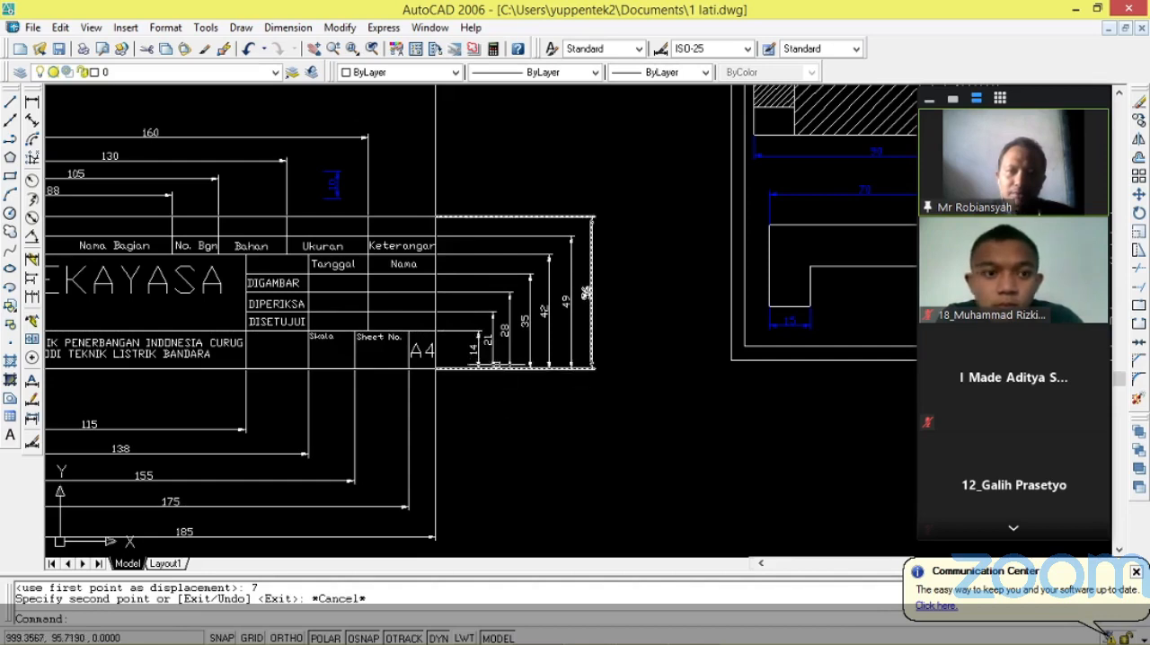
pyautogui.scroll(-3, 552, 355)
pyautogui.scroll(-3, 552, 355)
pyautogui.scroll(6, 231, 377)
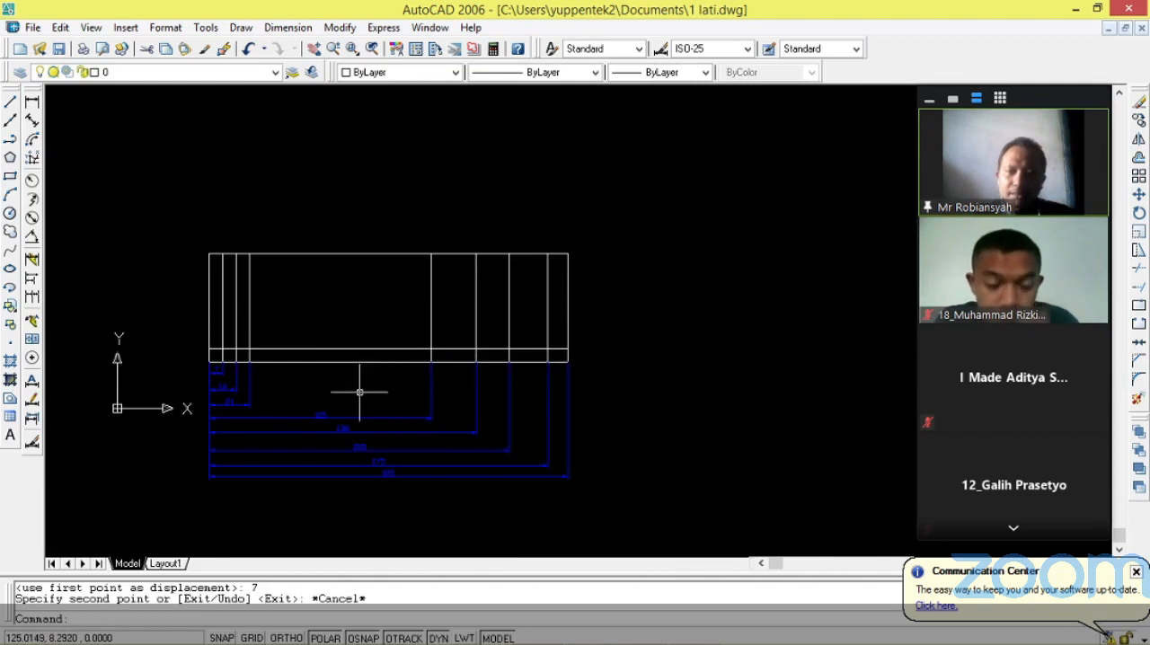
pyautogui.scroll(-1, 359, 392)
pyautogui.scroll(3, 360, 392)
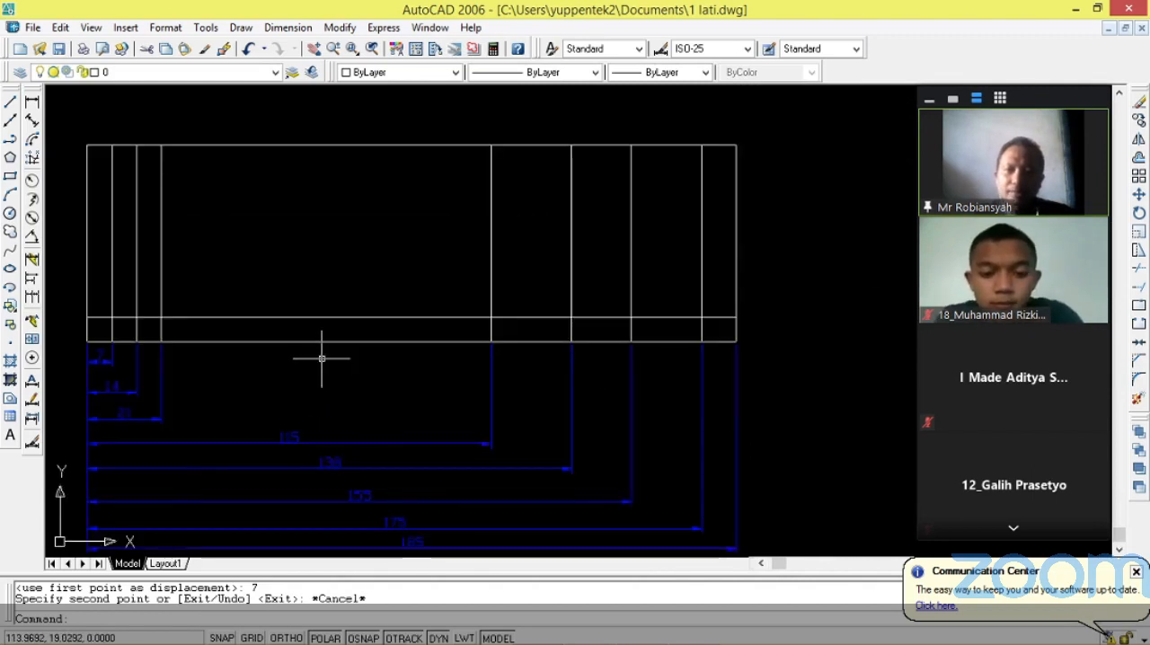
# Copy the outline's bottom edge 14 units straight up from its right endpoint as the second row line.
pyautogui.press('Return')
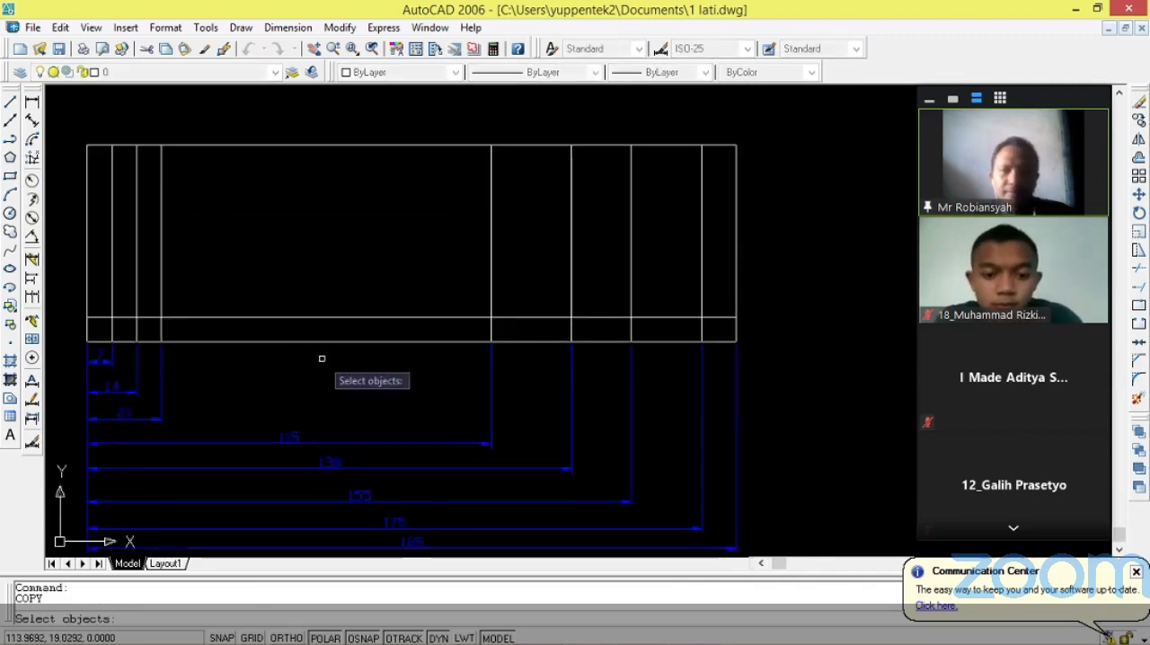
pyautogui.click(529, 342)
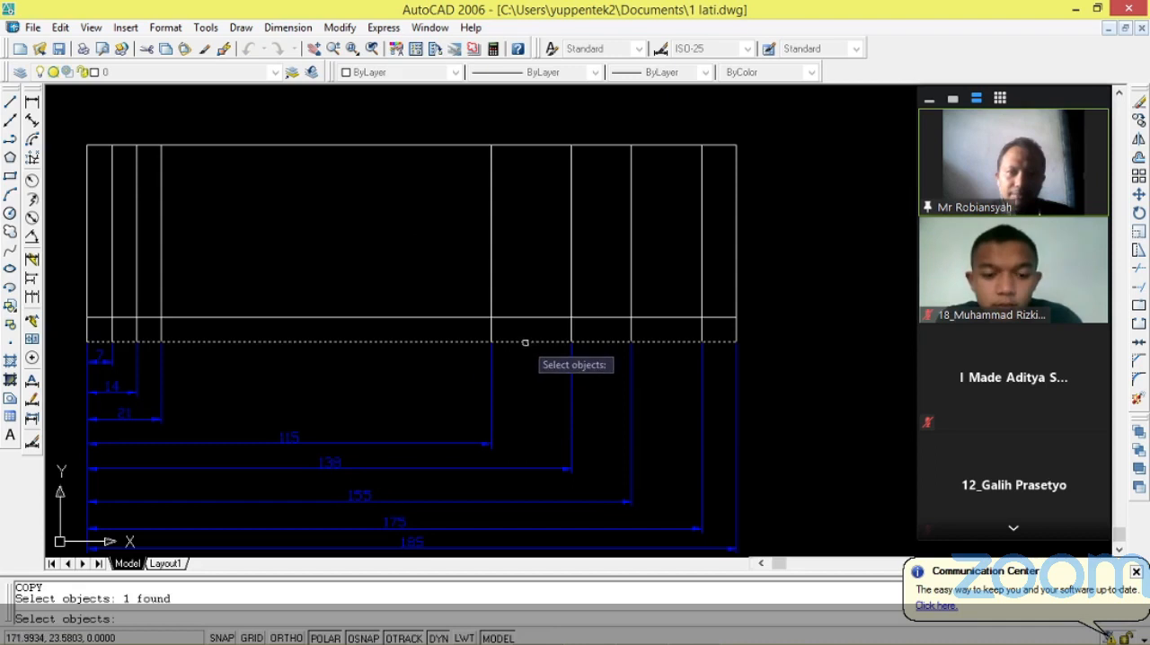
pyautogui.press('Return')
pyautogui.click(736, 342)
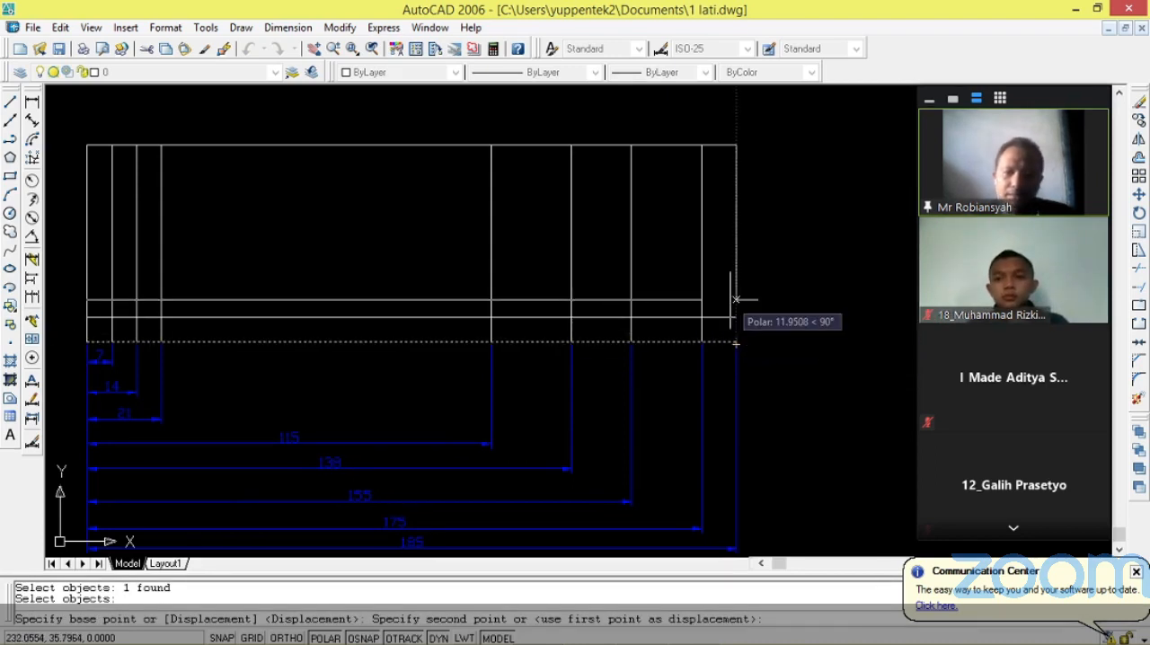
pyautogui.write('14')
pyautogui.press('Return')
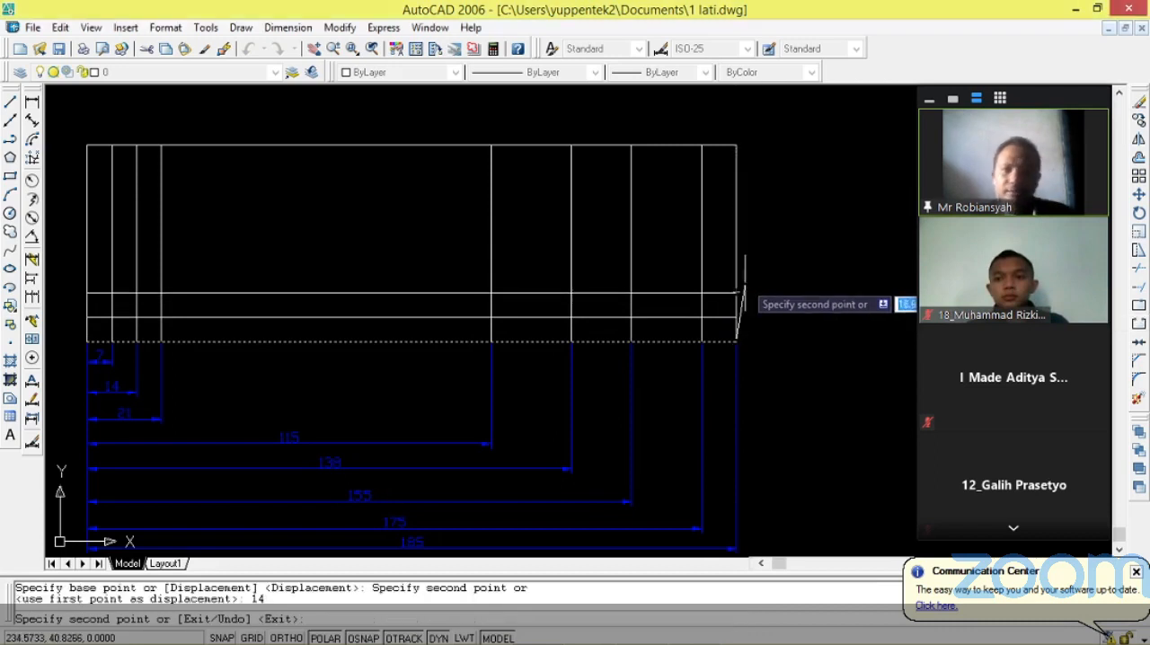
pyautogui.press('Escape')
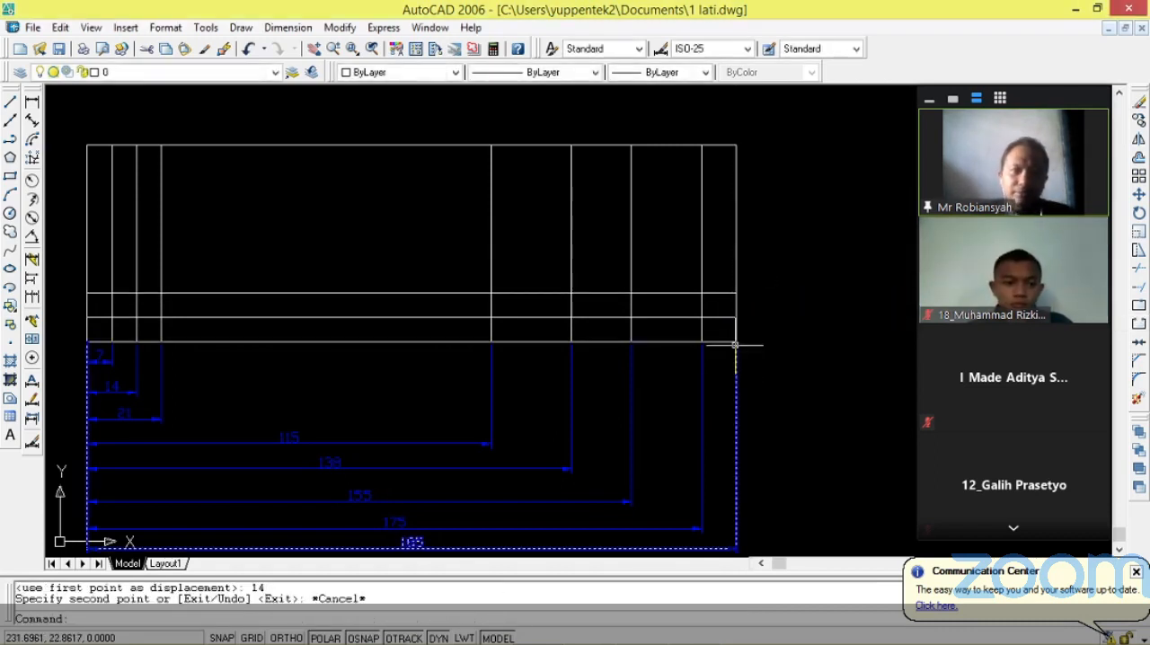
# Copy the outline's bottom edge 21 units straight up from its right endpoint as the third row line.
pyautogui.press('Return')
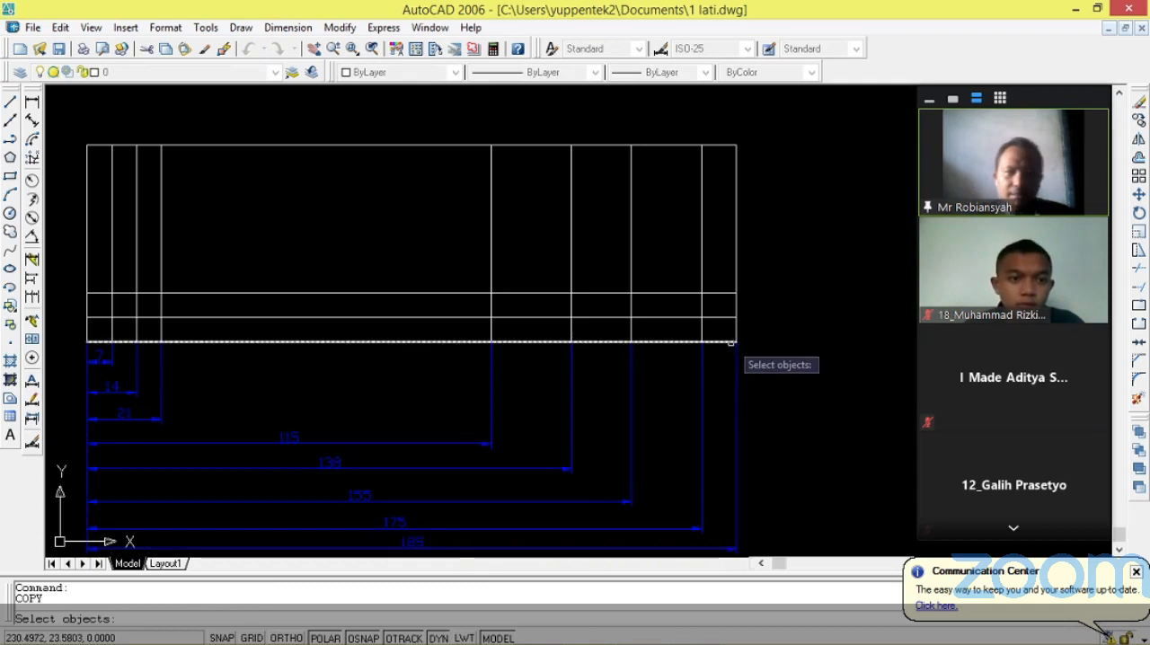
pyautogui.click(734, 343)
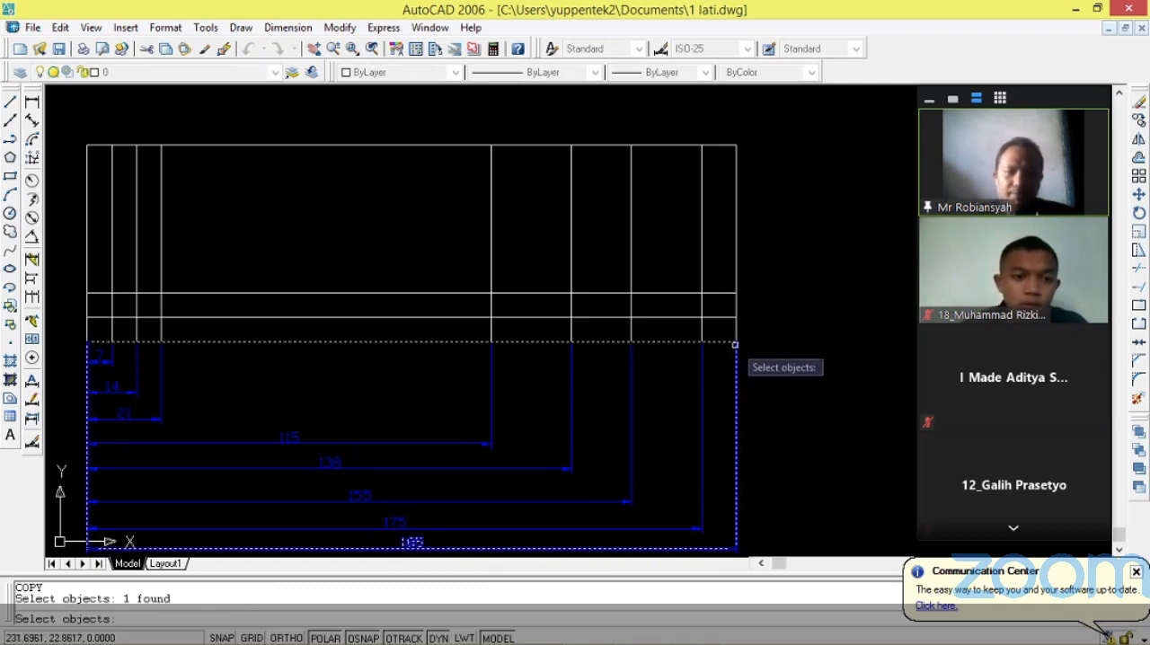
pyautogui.press('Return')
pyautogui.click(735, 342)
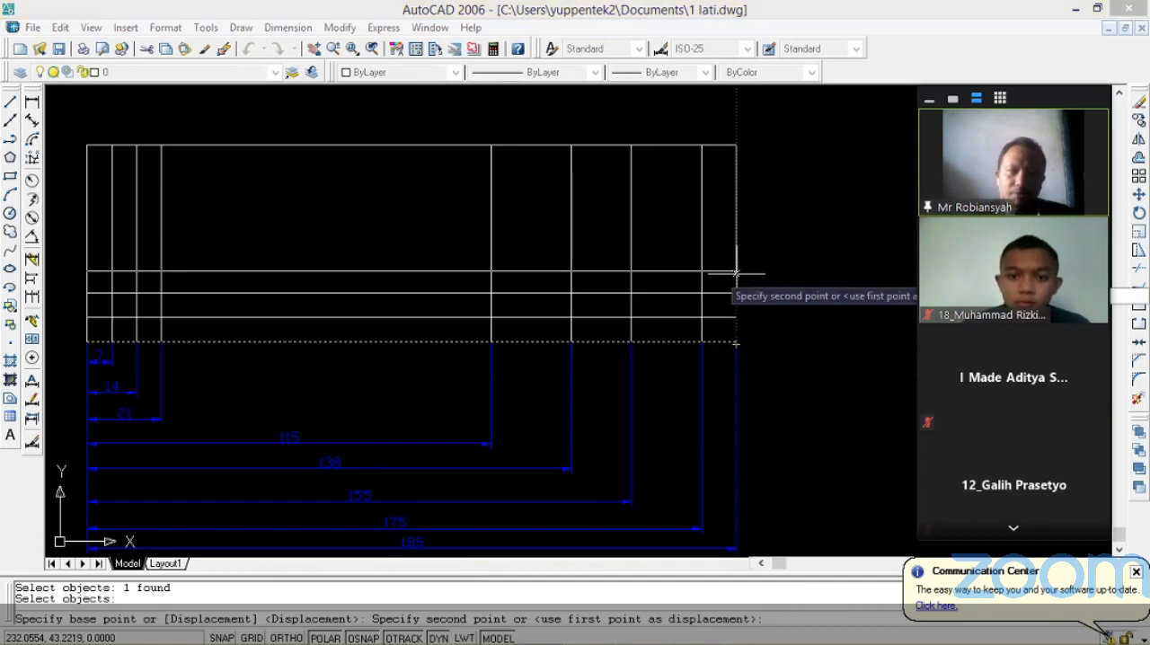
pyautogui.write('21')
pyautogui.press('Return')
pyautogui.press('Escape')
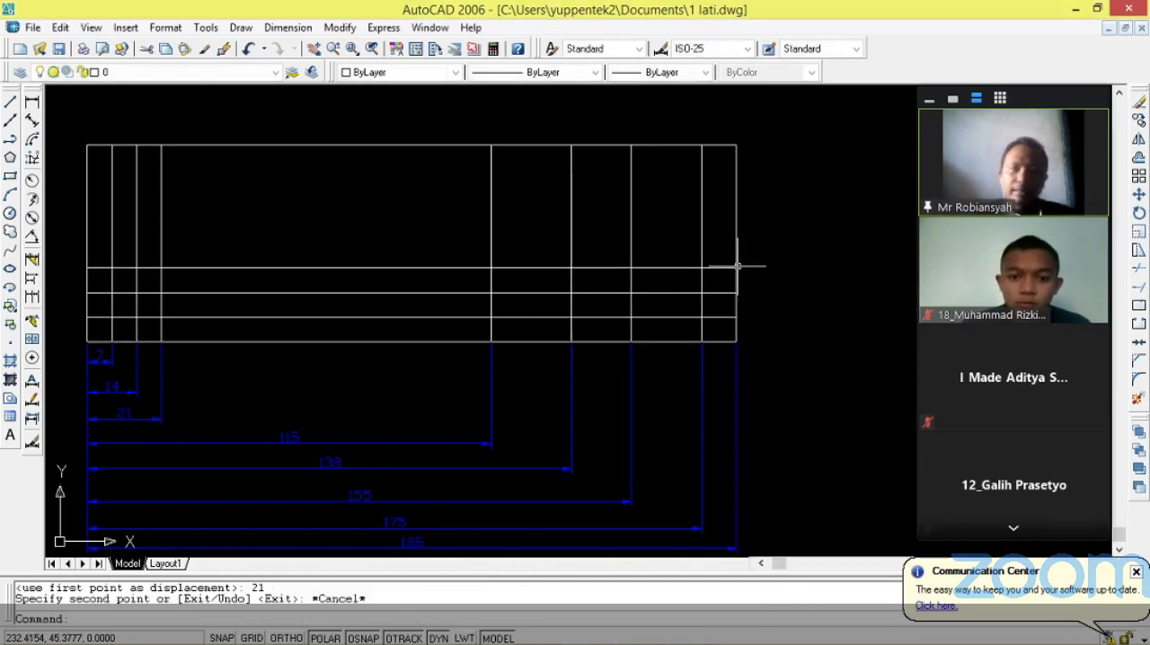
# Examine the row-height dimensions beside the finished REKAYASA title block to find the offset for the fourth row line.
pyautogui.scroll(-1, 527, 333)
pyautogui.scroll(-5, 527, 333)
pyautogui.scroll(5, 527, 333)
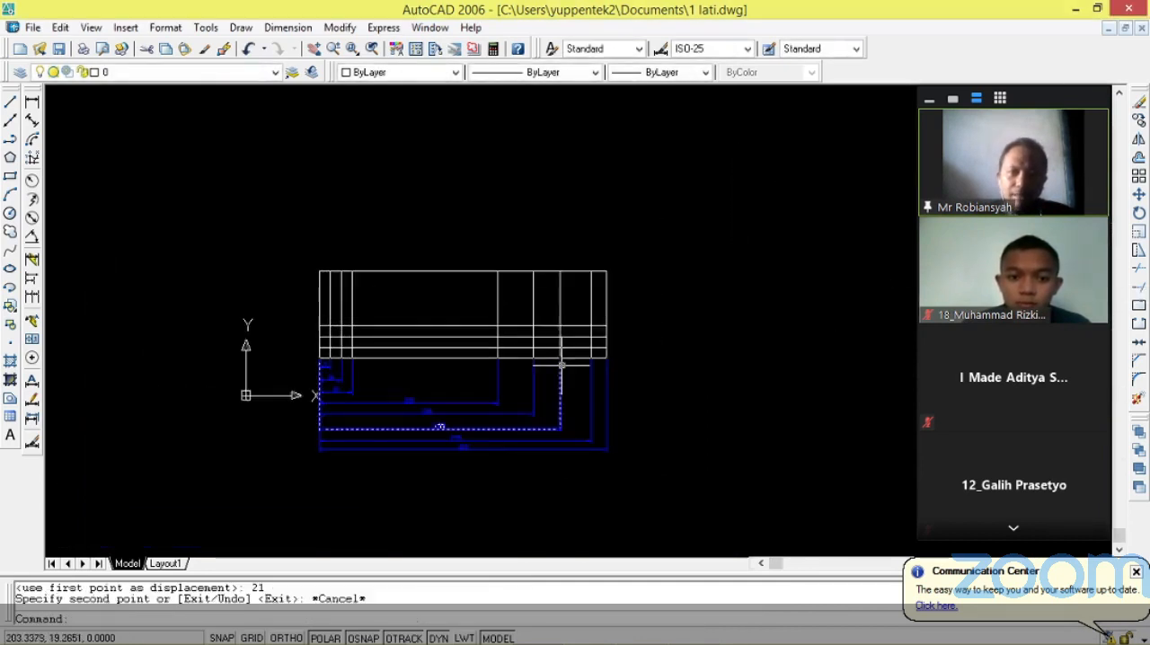
pyautogui.scroll(4, 584, 330)
pyautogui.scroll(-5, 634, 342)
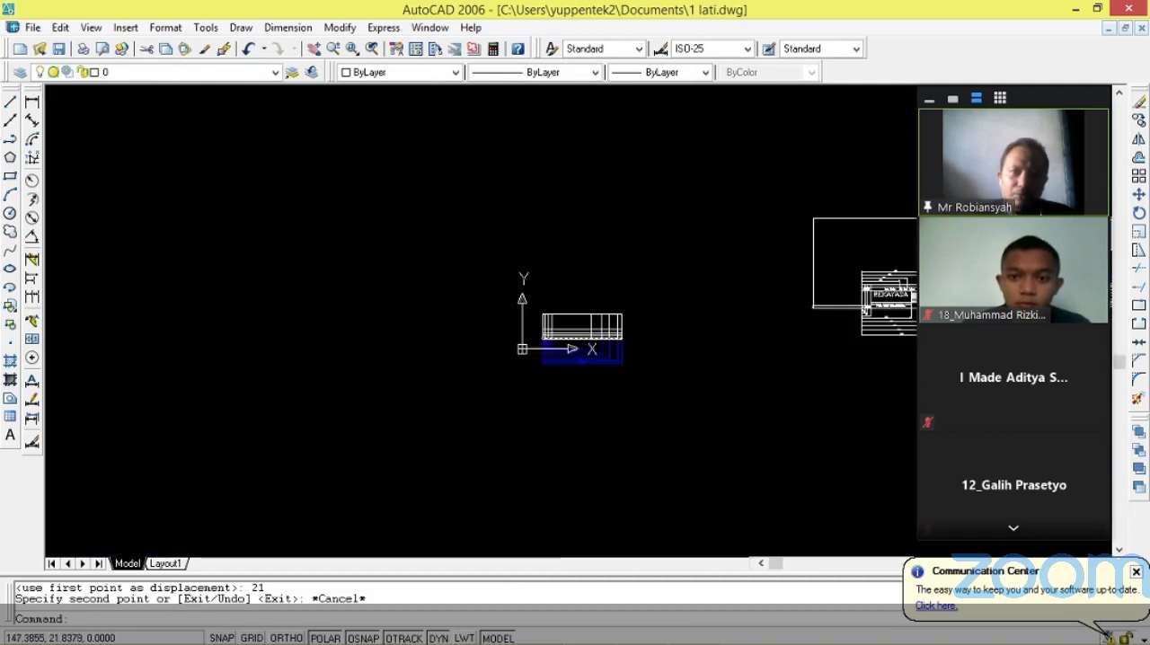
pyautogui.scroll(5, 863, 377)
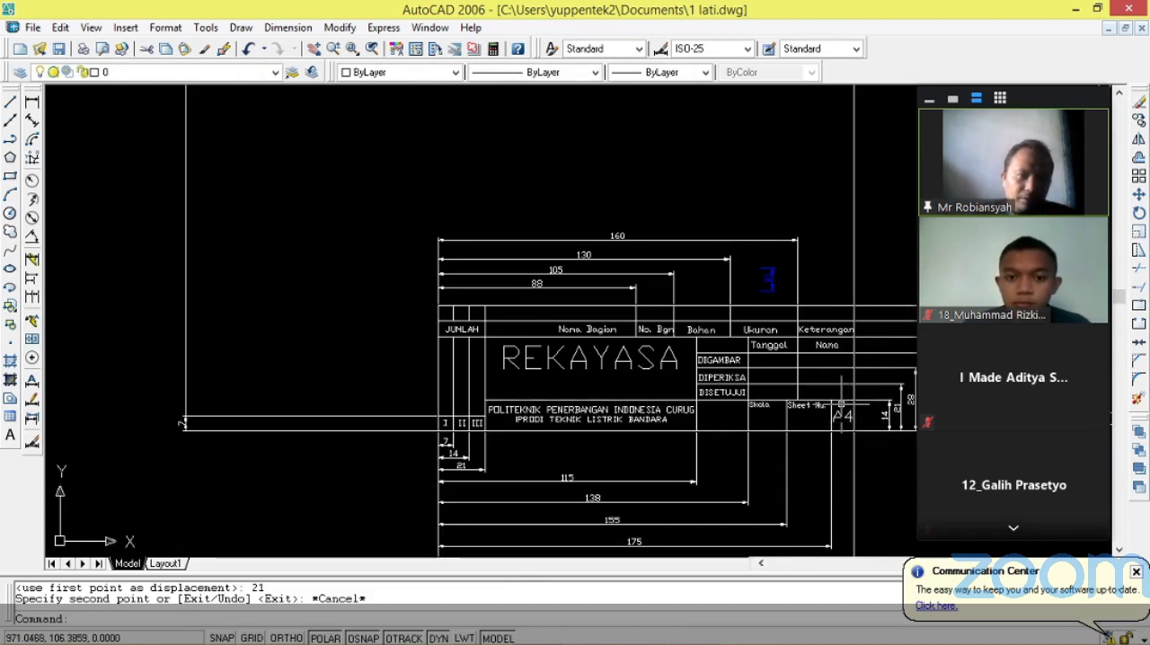
pyautogui.scroll(-5, 842, 404)
pyautogui.scroll(-4, 526, 432)
pyautogui.scroll(6, 423, 440)
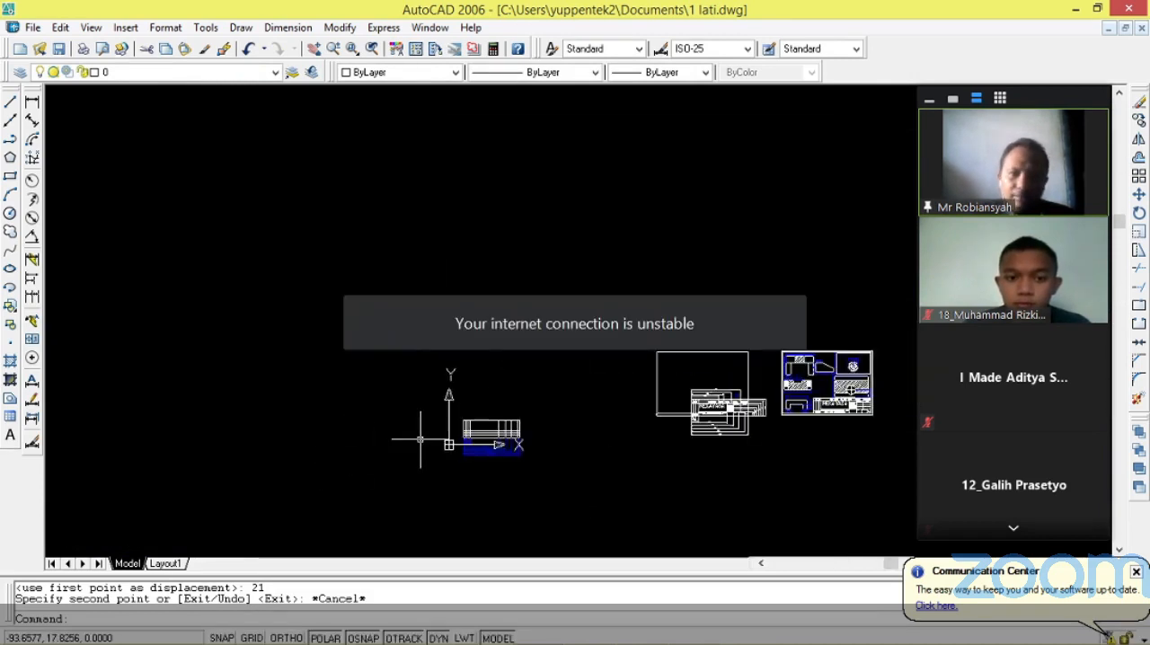
pyautogui.scroll(4, 637, 427)
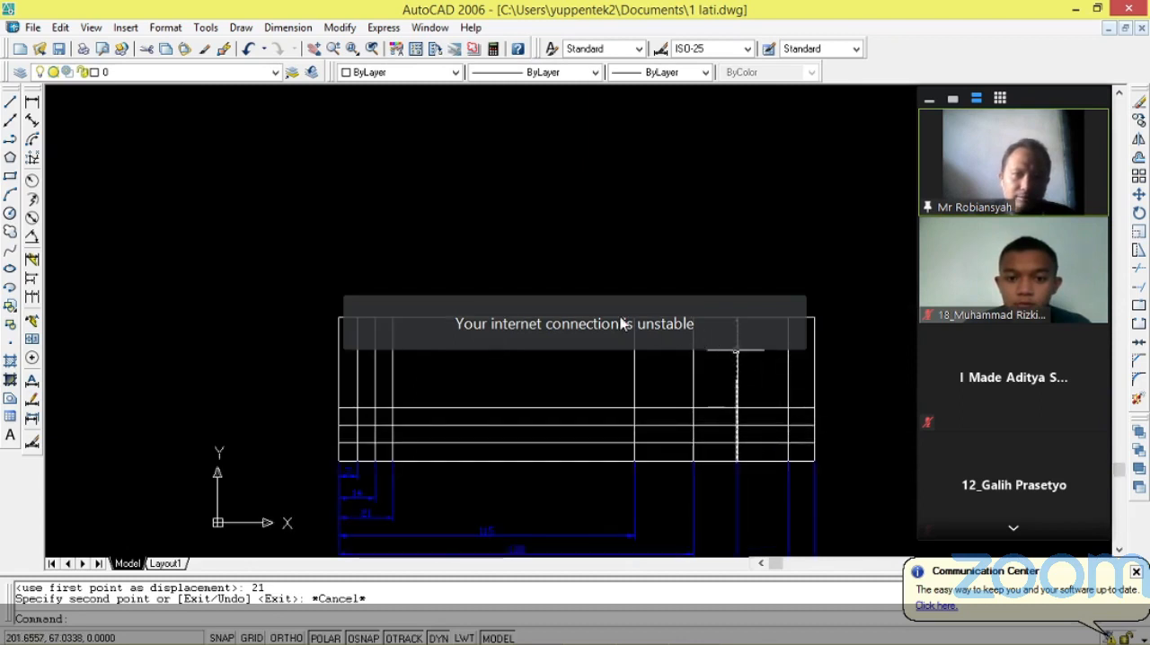
pyautogui.scroll(2, 817, 400)
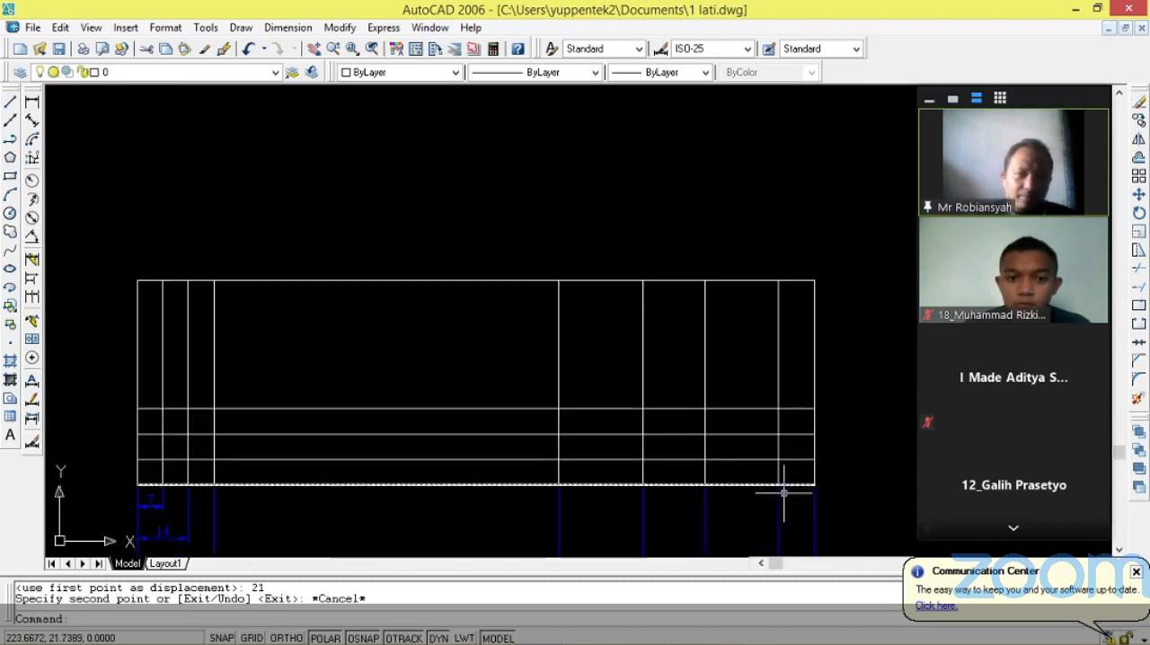
# Copy the outline's bottom edge 28 units straight up from its right endpoint as the fourth row line.
pyautogui.press('Return')
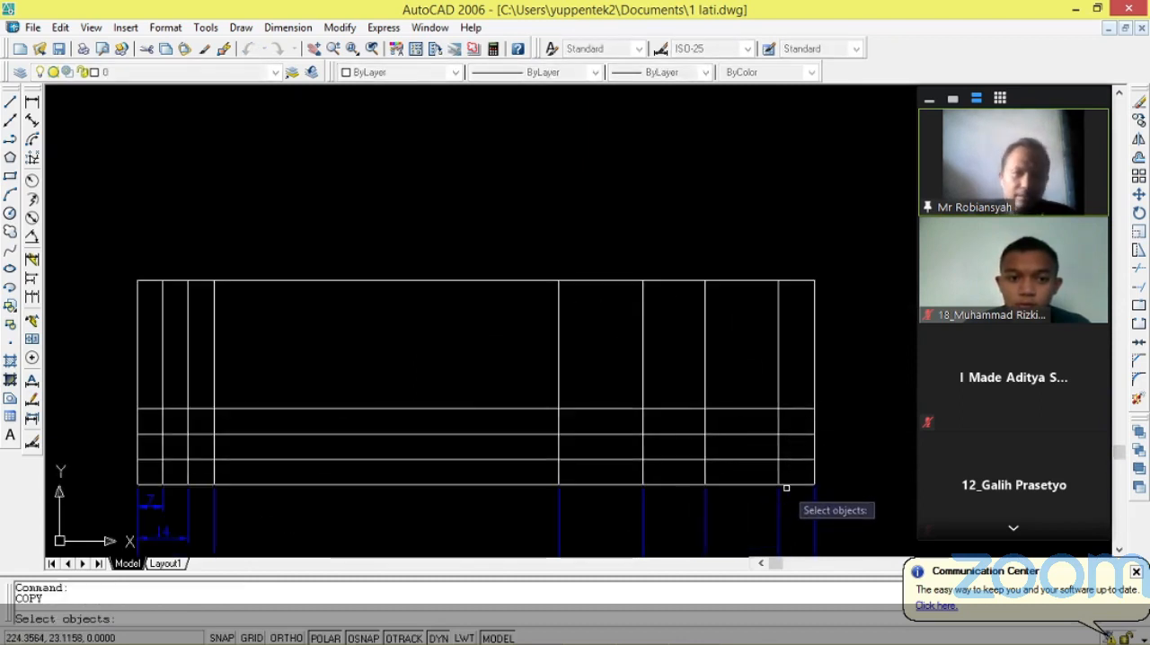
pyautogui.click(792, 485)
pyautogui.press('Return')
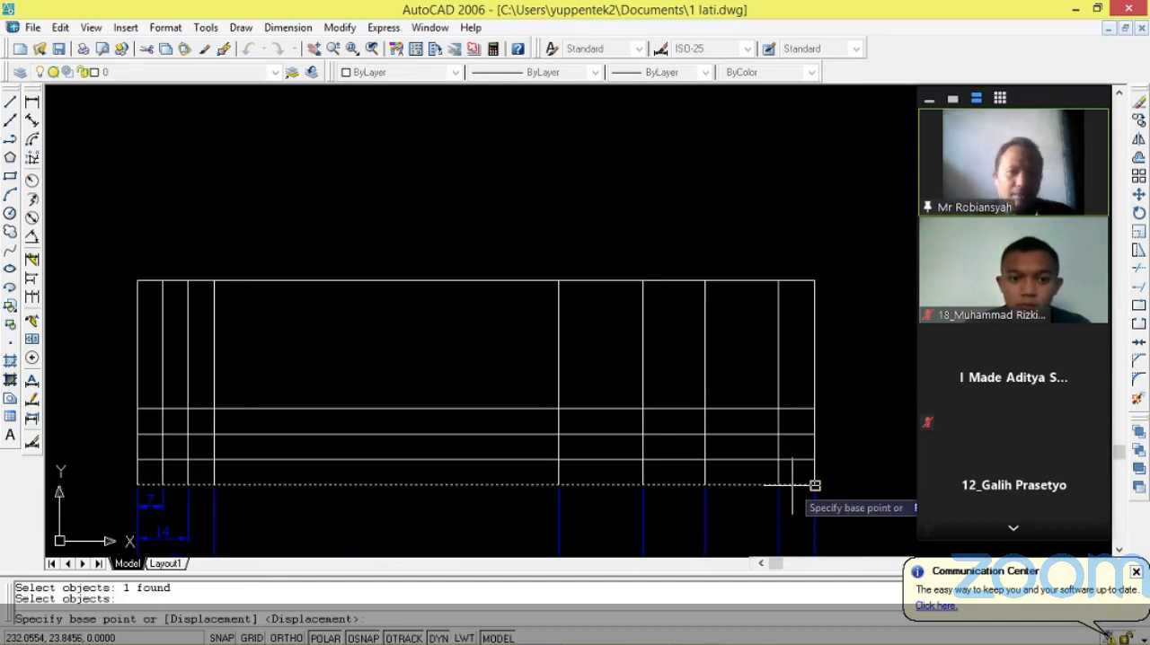
pyautogui.click(814, 485)
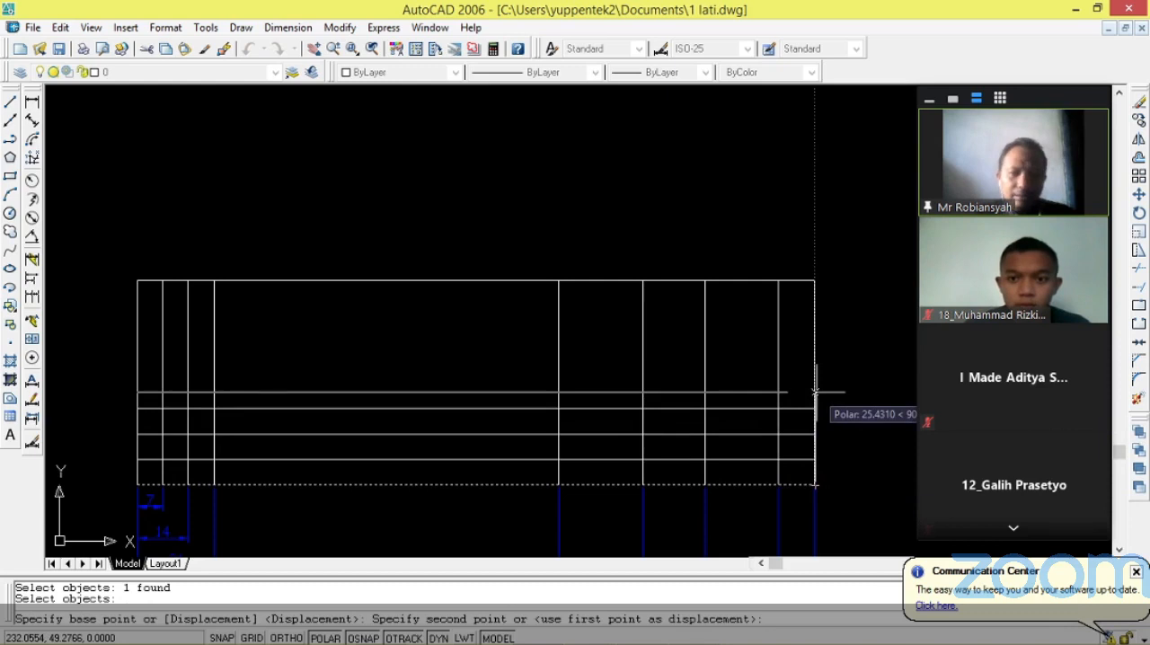
pyautogui.write('28')
pyautogui.press('Return')
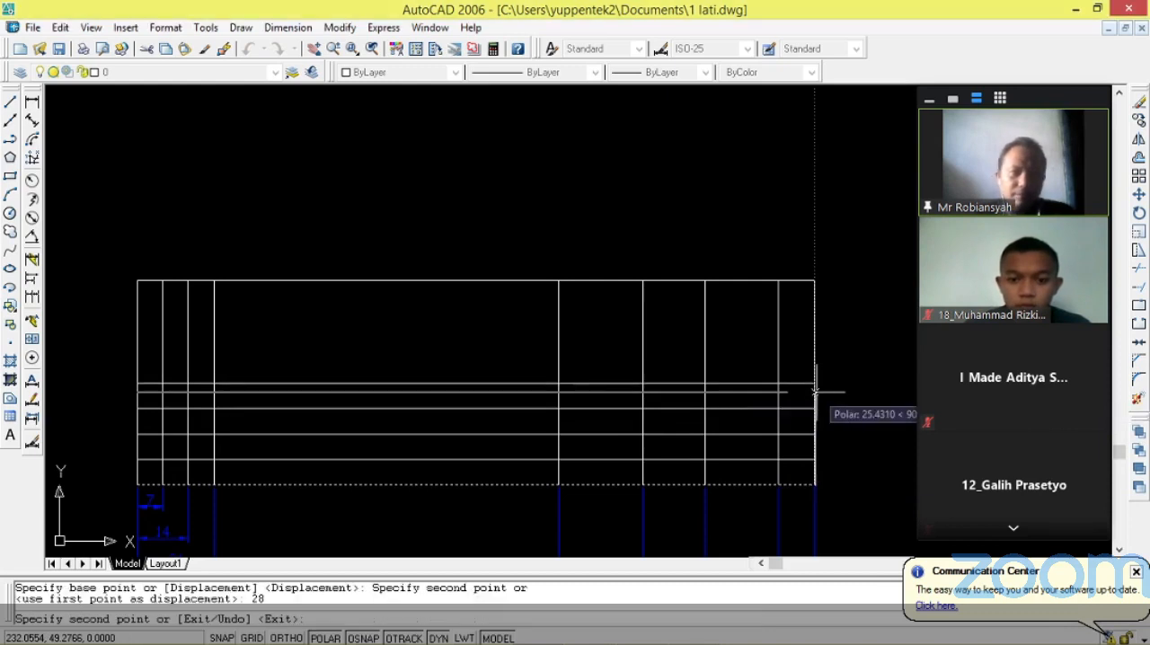
pyautogui.press('Escape')
# Add a linear dimension for the bottom row's height, placed outside the new outline's left edge.
pyautogui.scroll(-4, 614, 346)
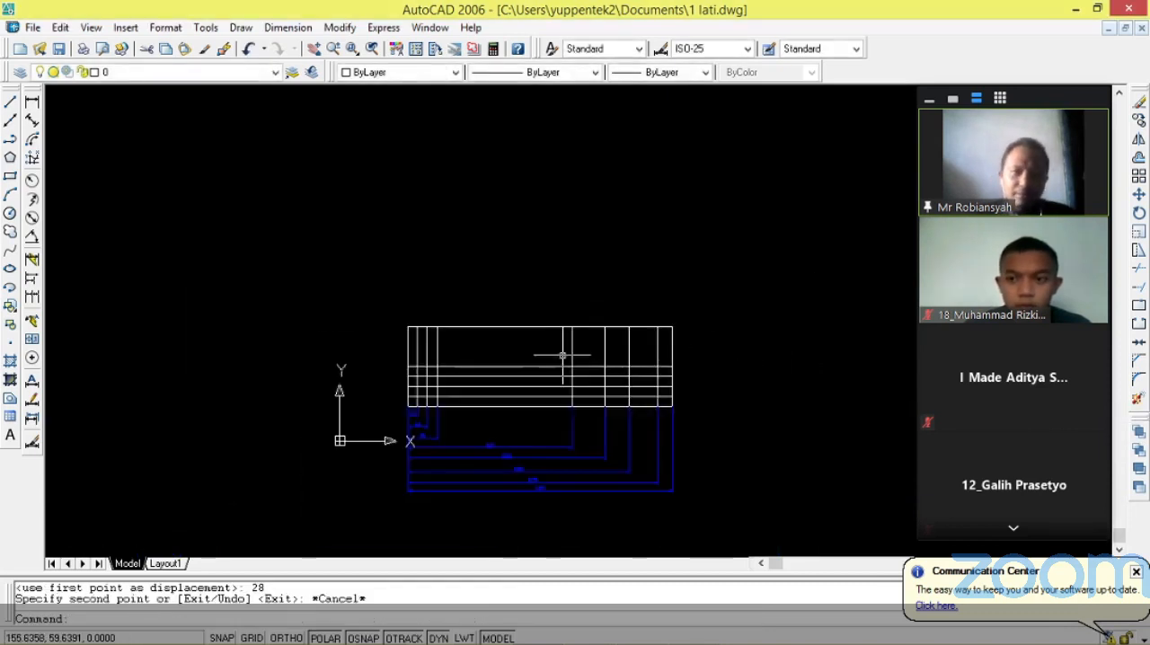
pyautogui.scroll(4, 661, 361)
pyautogui.scroll(-2, 508, 288)
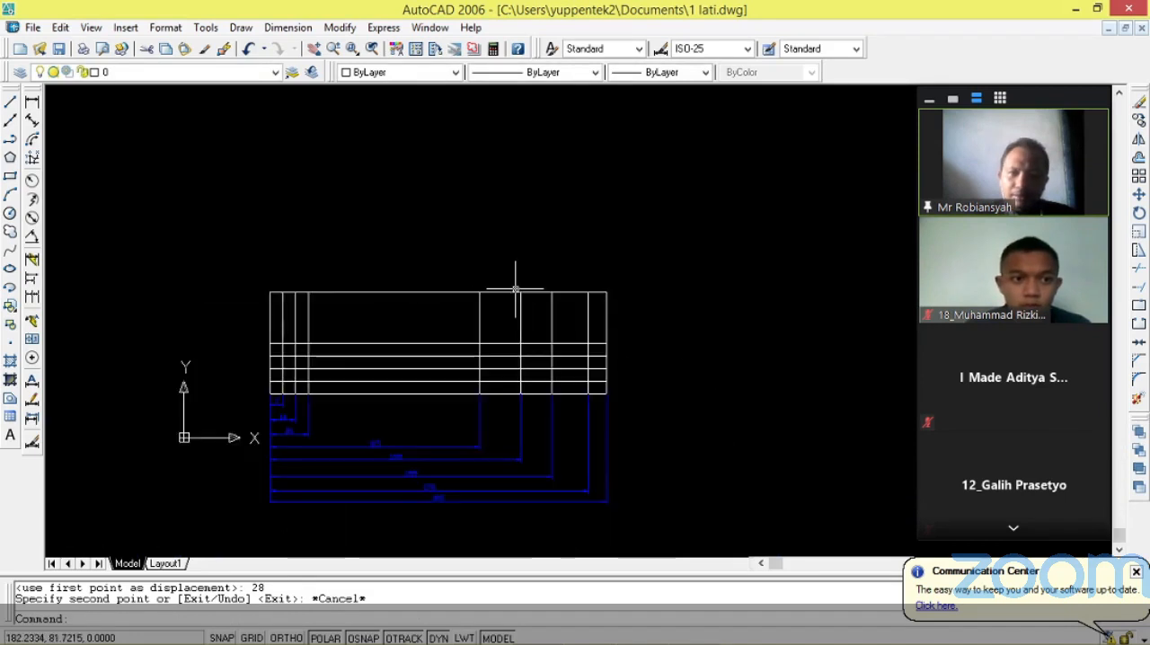
pyautogui.click(32, 101)
pyautogui.scroll(3, 557, 334)
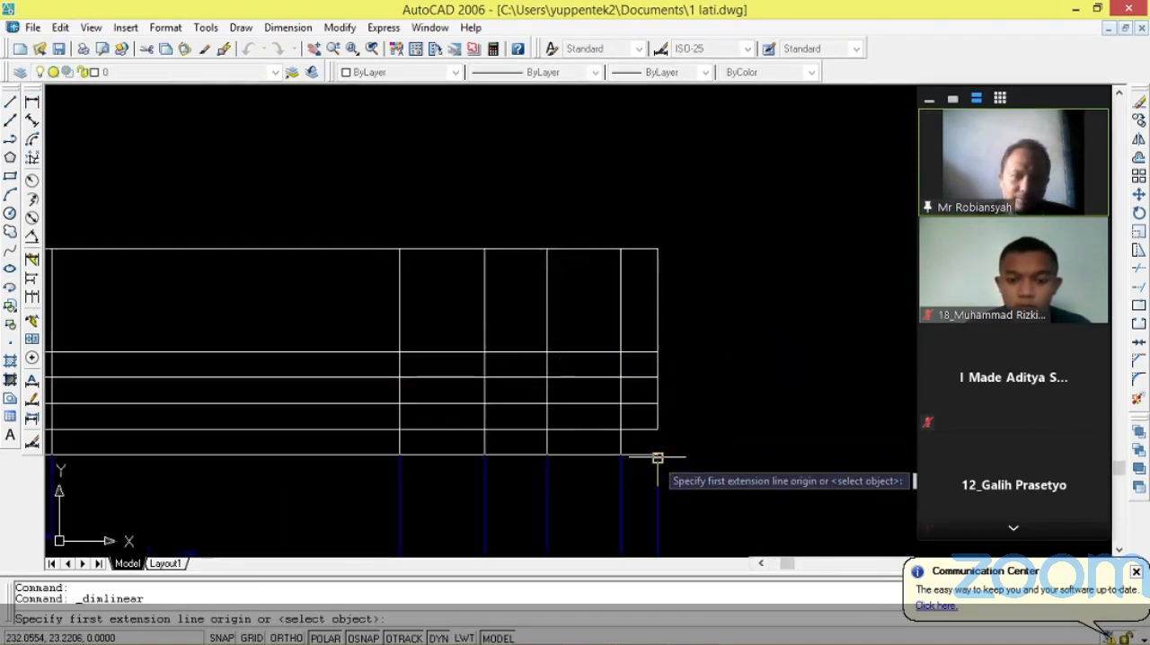
pyautogui.scroll(-3, 674, 457)
pyautogui.scroll(3, 378, 490)
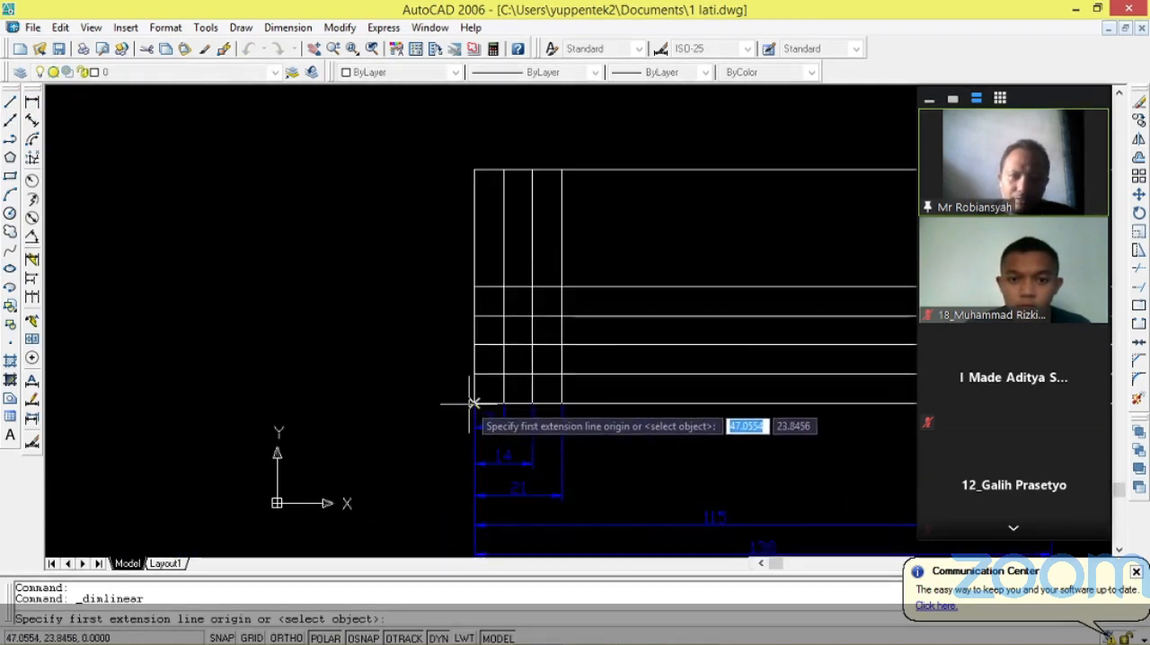
pyautogui.click(474, 402)
pyautogui.click(474, 375)
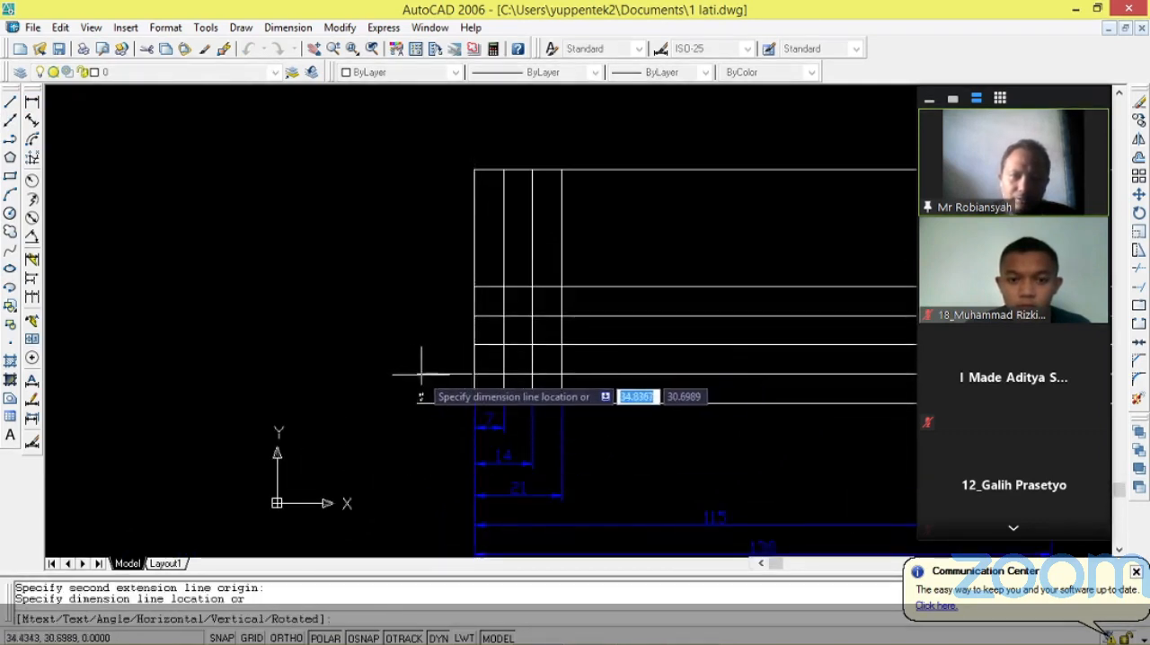
pyautogui.click(421, 374)
# Add a linear dimension from the outline's bottom right corner up to the second row line, placed outside the right edge.
pyautogui.scroll(-3, 409, 385)
pyautogui.scroll(3, 506, 413)
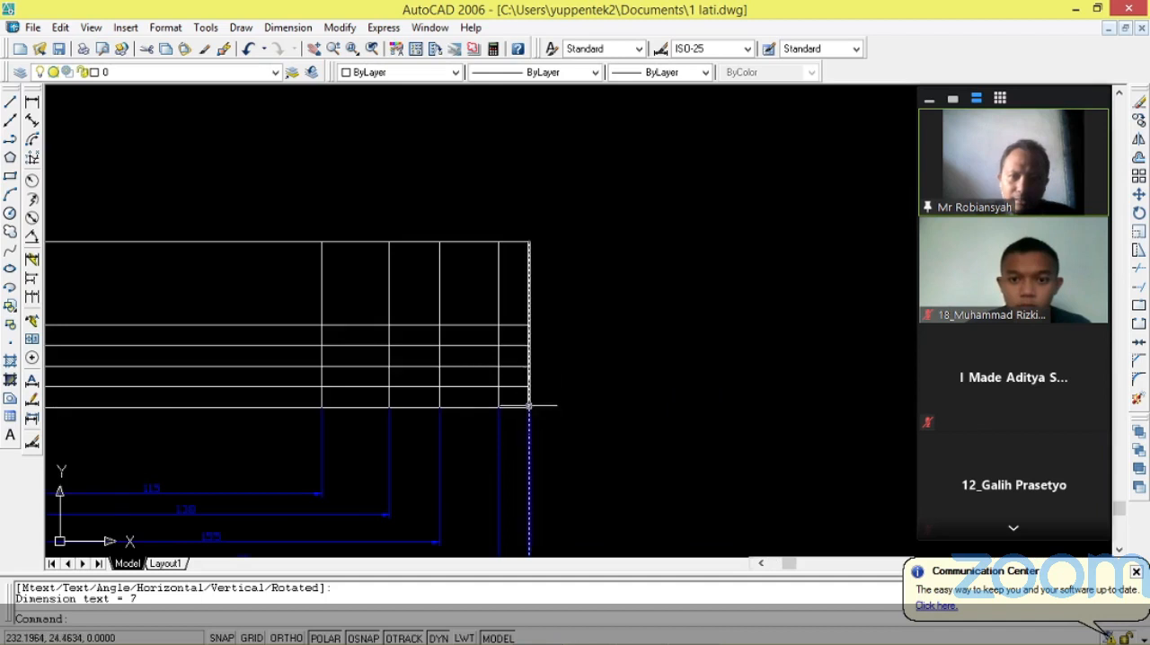
pyautogui.press('Return')
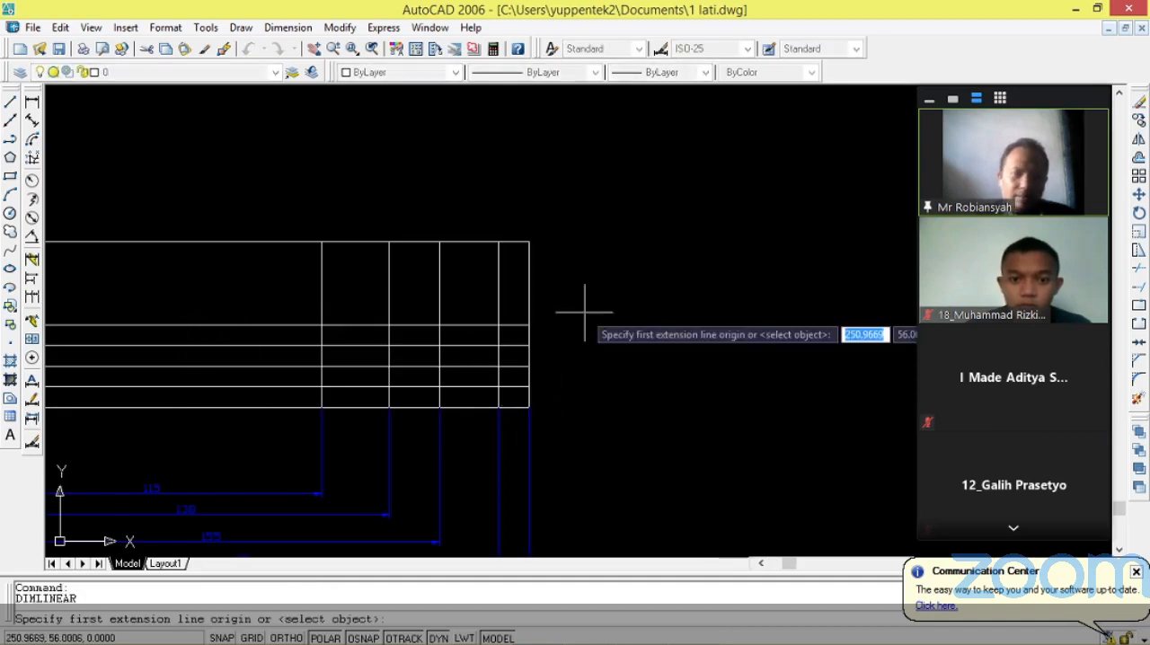
pyautogui.click(528, 408)
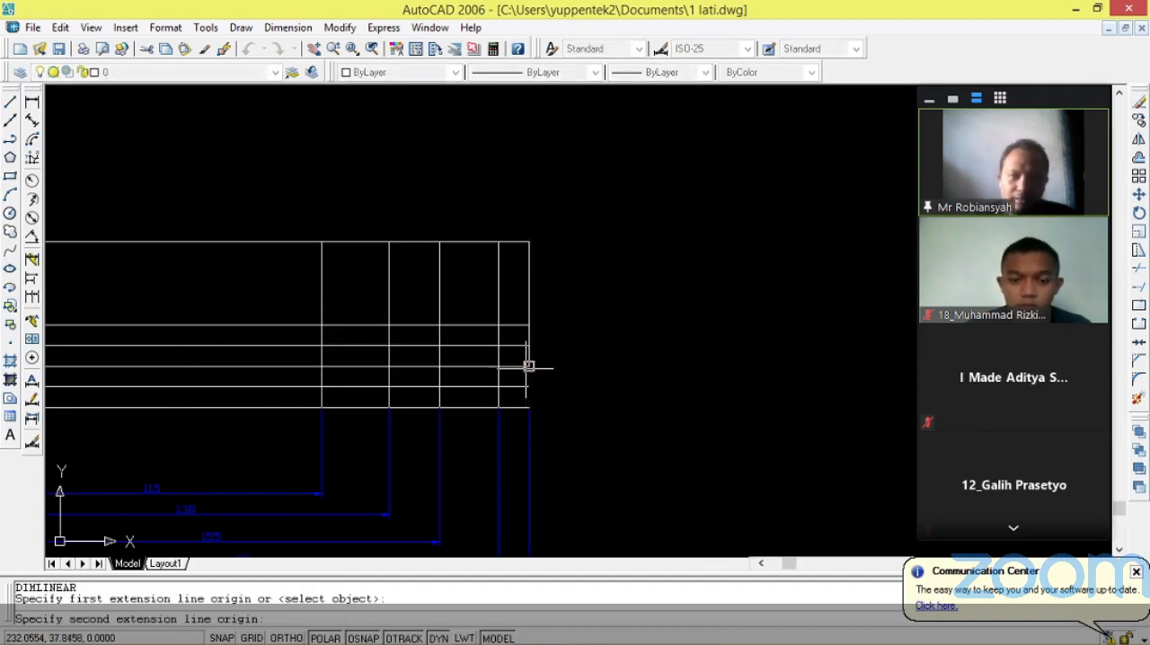
pyautogui.click(528, 365)
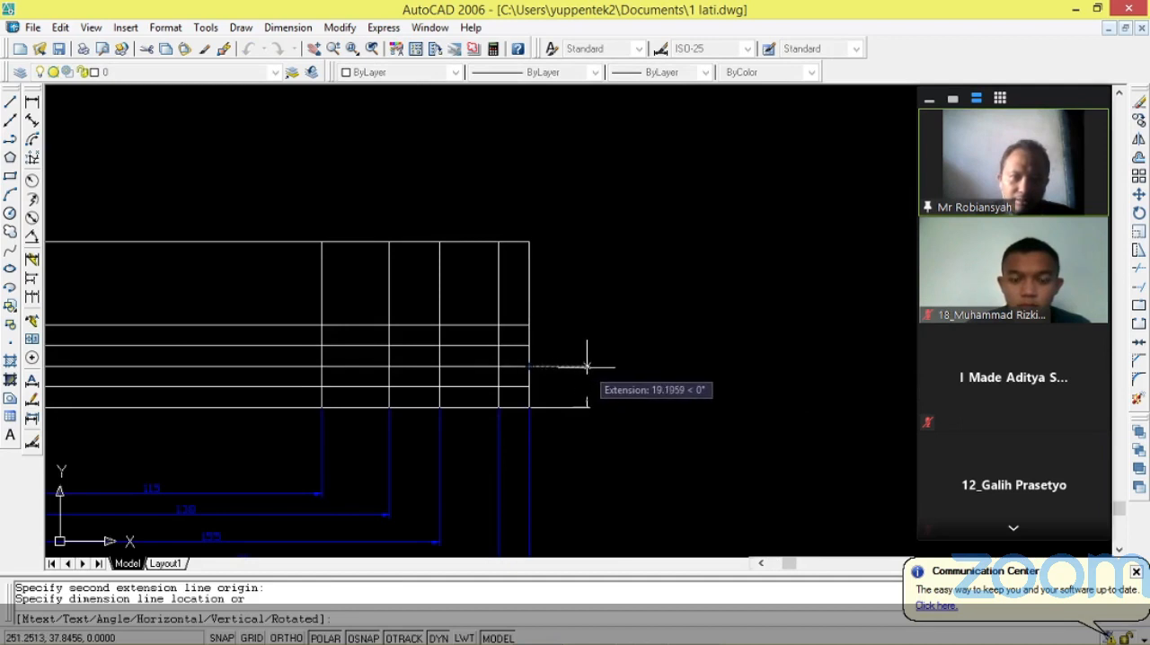
pyautogui.click(589, 367)
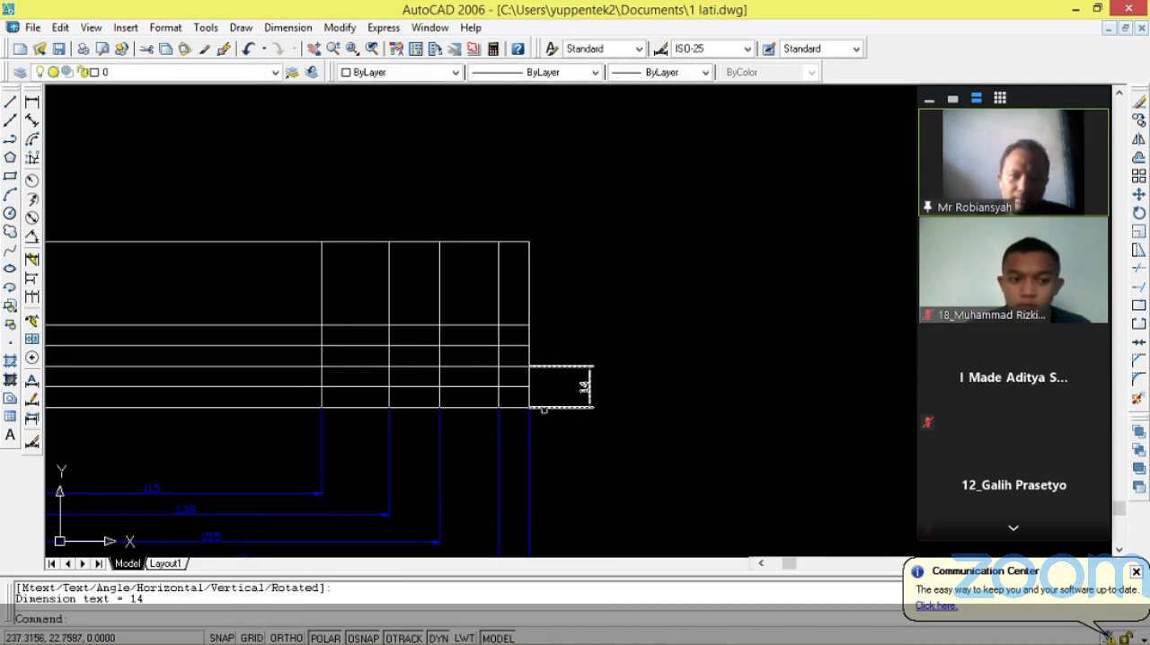
# Add a linear dimension from the bottom right corner up to the third row line, placed outside the second row line's dimension.
pyautogui.press('Return')
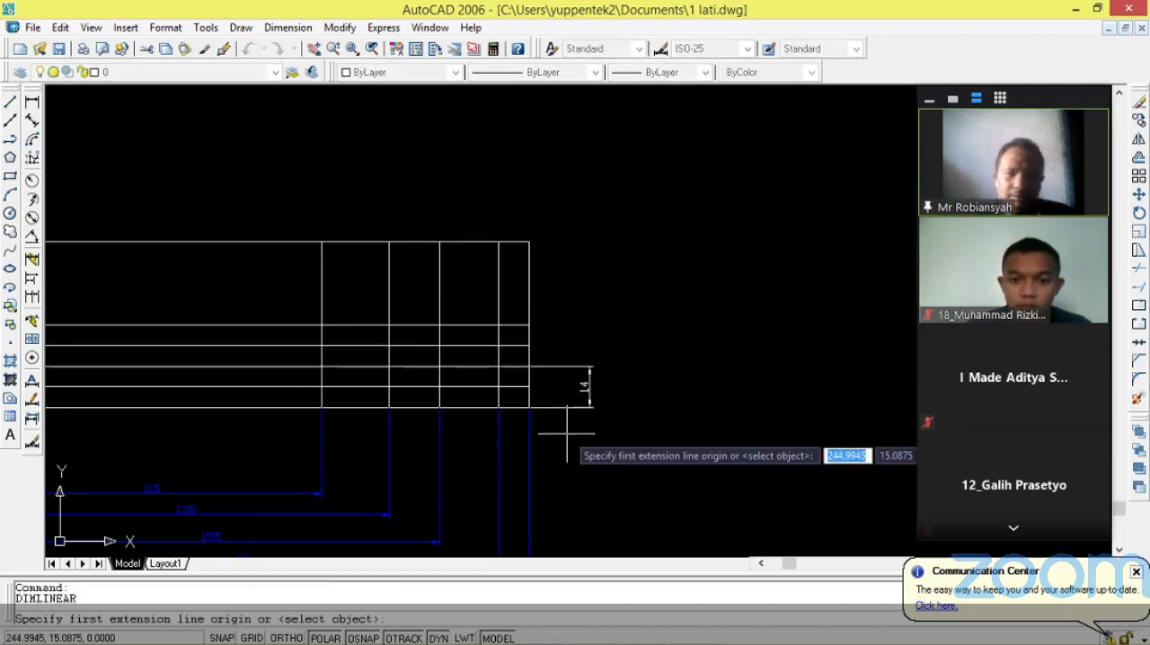
pyautogui.click(529, 407)
pyautogui.click(530, 325)
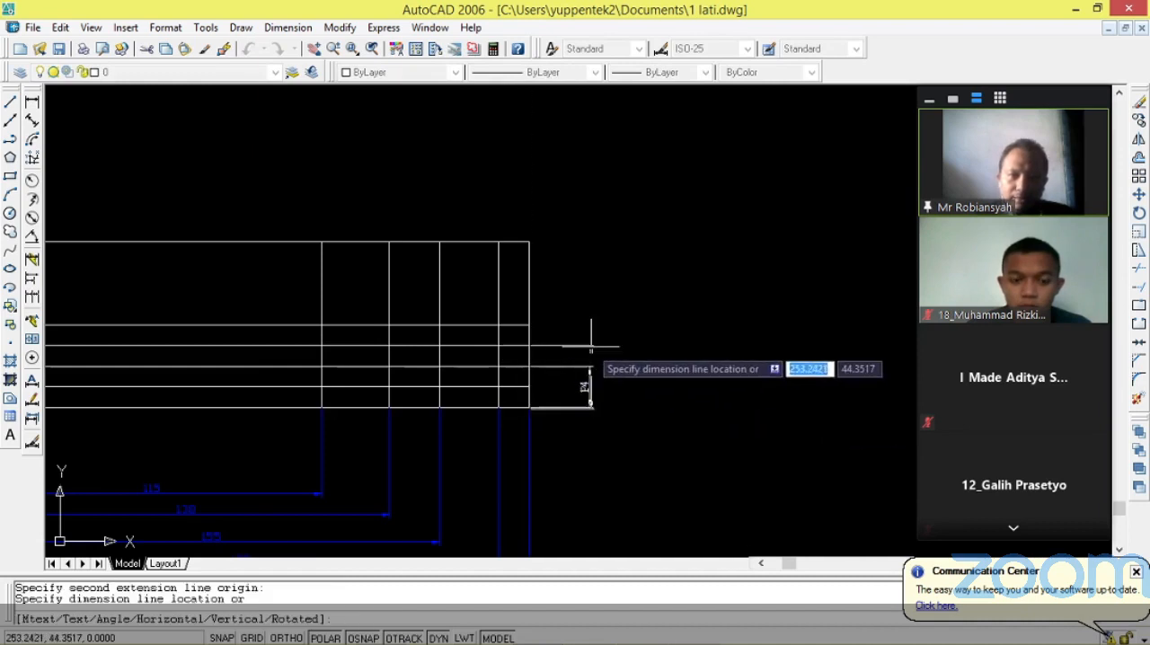
pyautogui.click(616, 351)
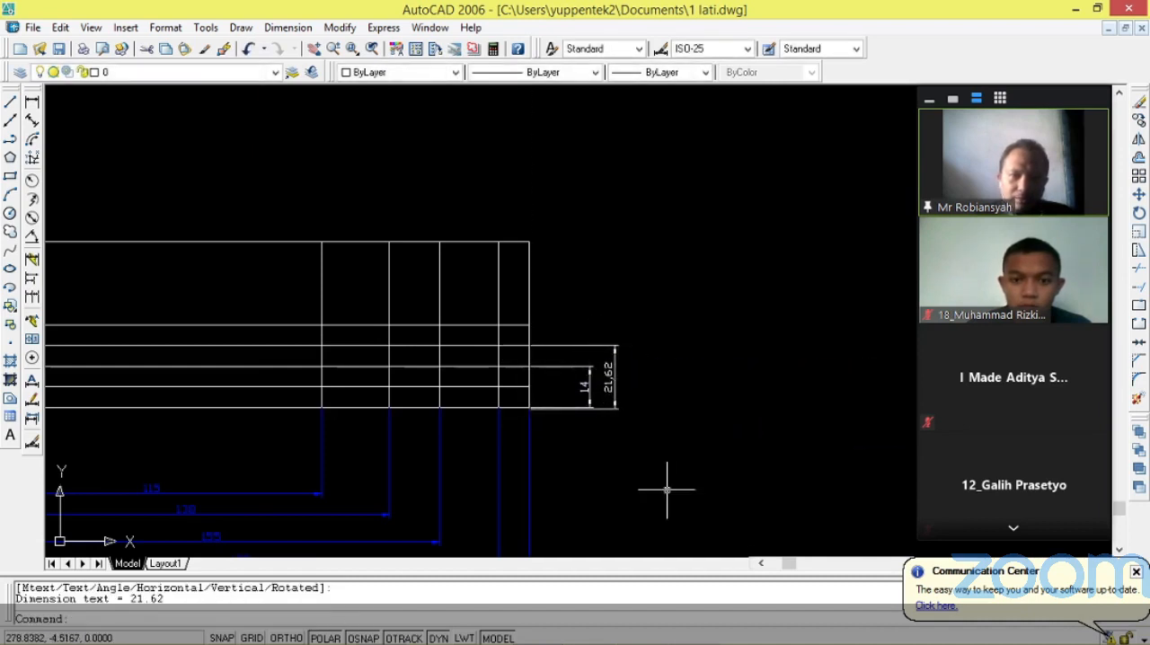
# Delete the misplaced 21.62 dimension outside the new outline's right edge.
pyautogui.scroll(5, 518, 430)
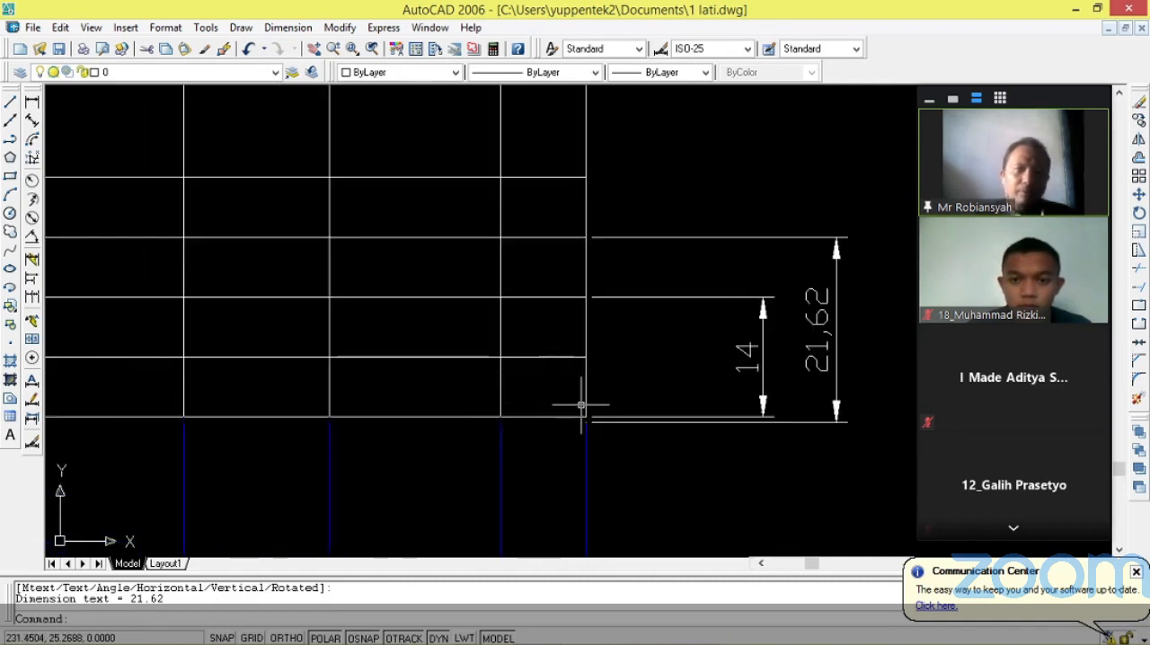
pyautogui.hotkey('ctrl', 'z')
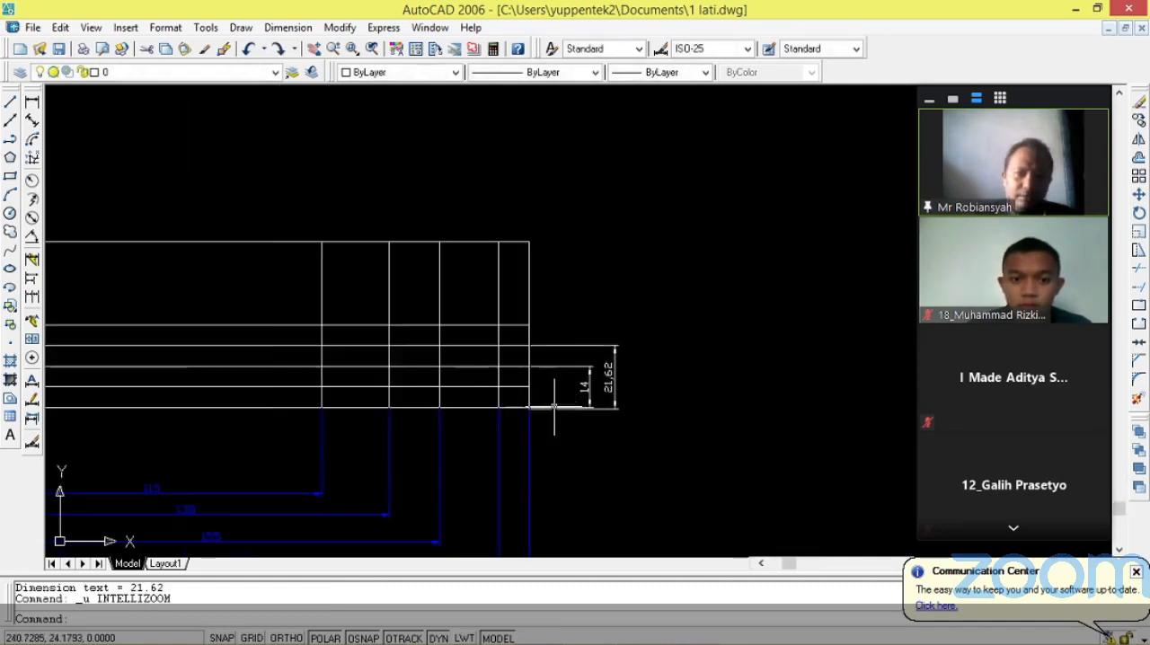
pyautogui.scroll(3, 550, 396)
pyautogui.click(674, 365)
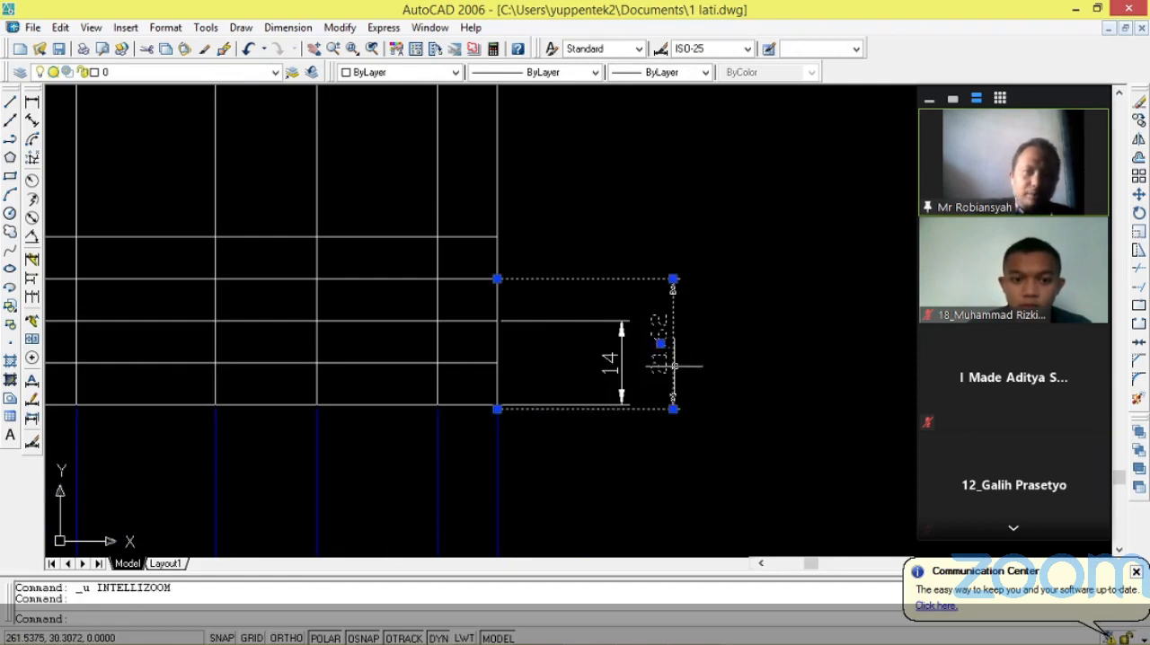
pyautogui.press('Delete')
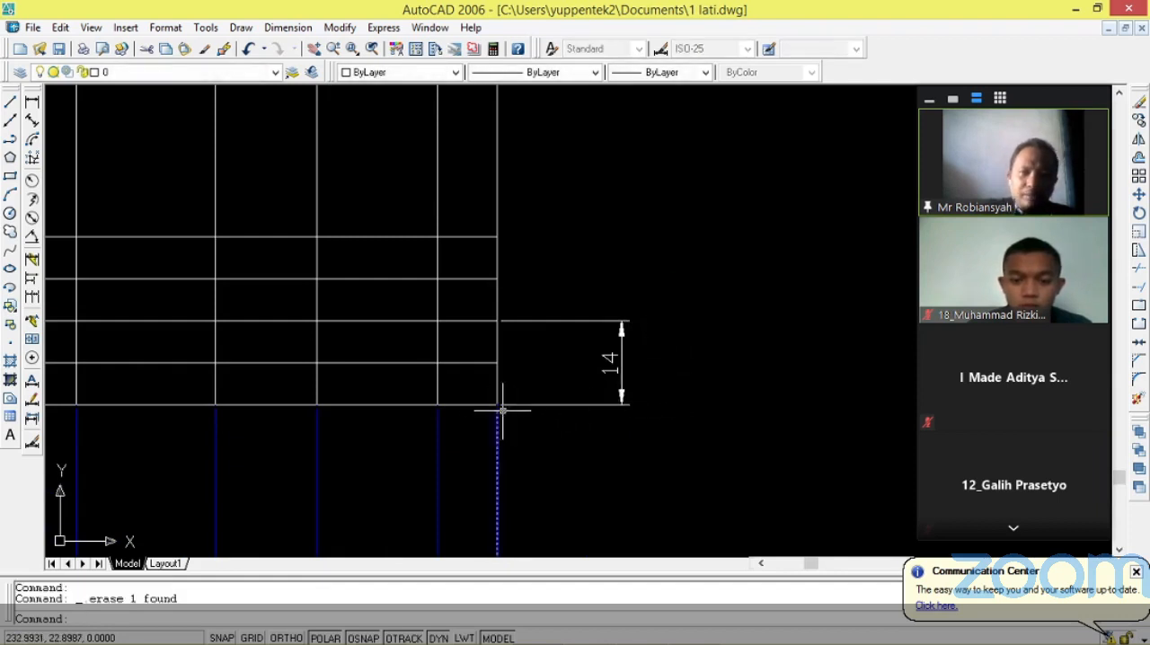
pyautogui.press('Return')
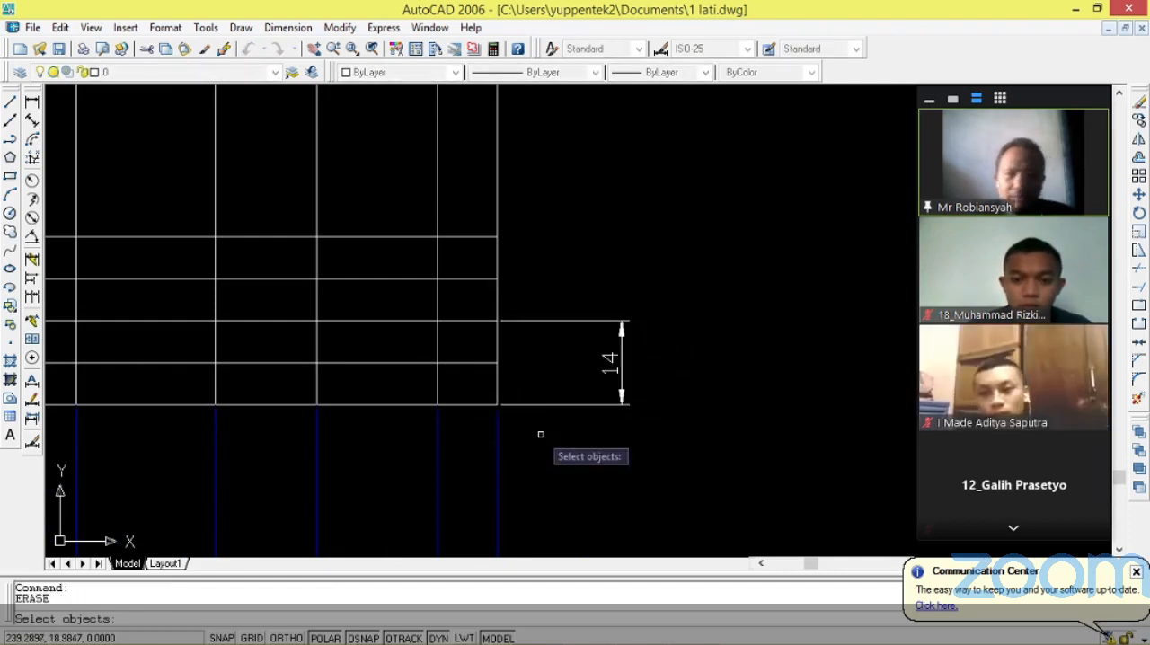
pyautogui.click(499, 403)
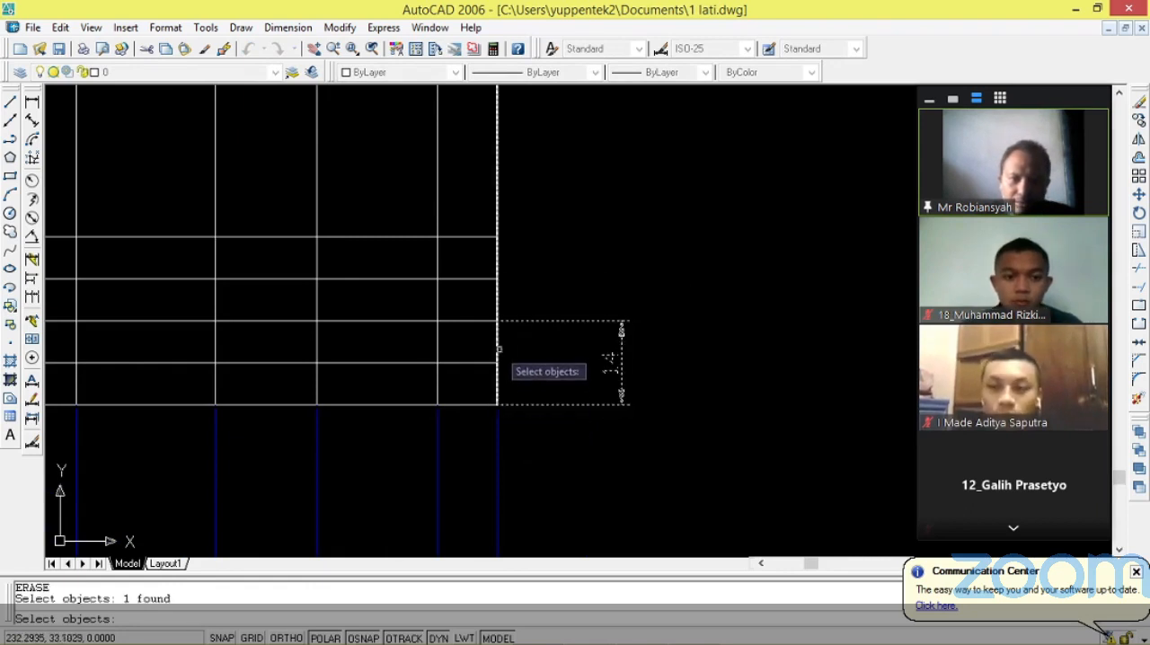
pyautogui.press('Escape')
pyautogui.press('Escape')
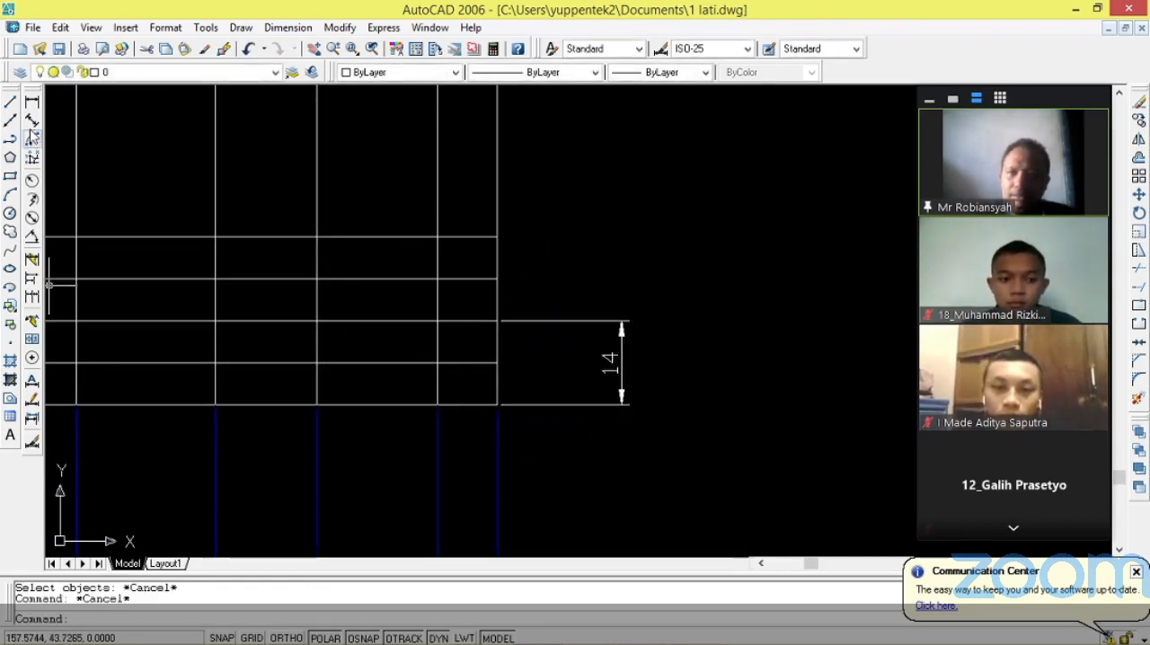
# Add a linear dimension from the outline's bottom right corner to the third row line's right end, placed outside the 14 dimension.
pyautogui.click(32, 103)
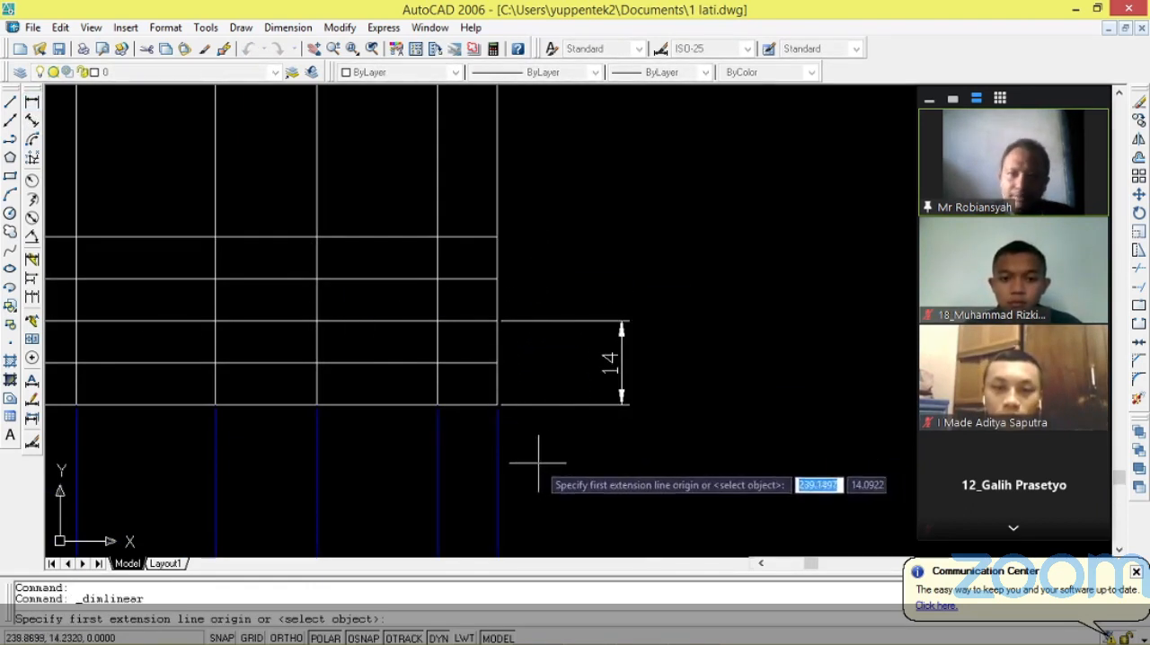
pyautogui.click(497, 406)
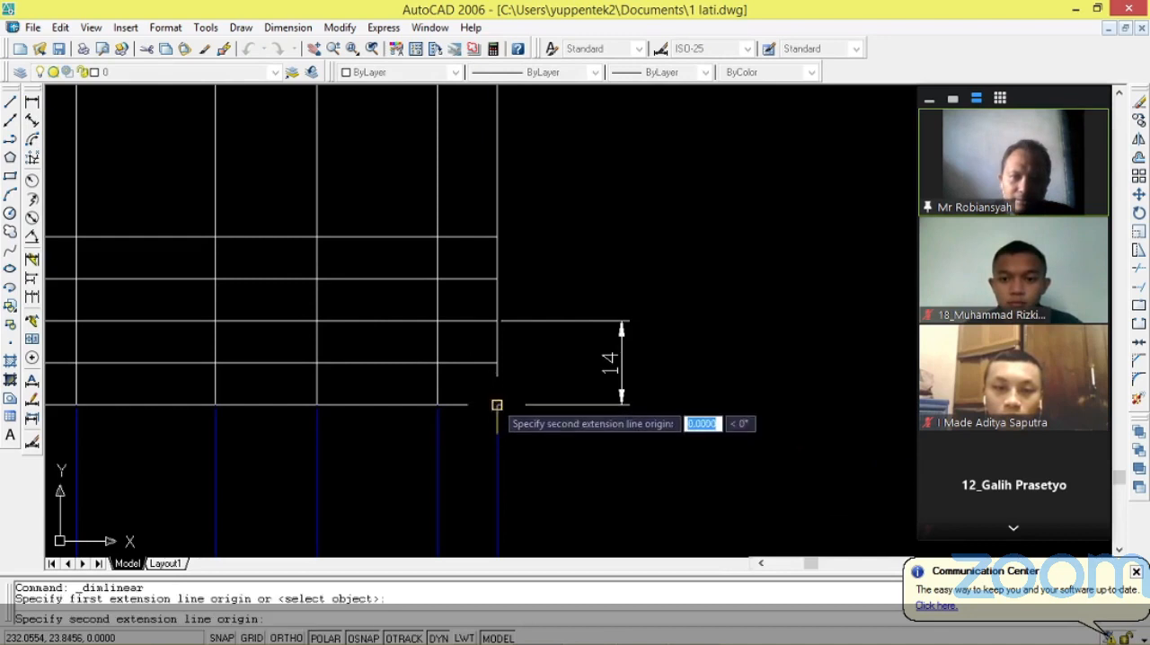
pyautogui.click(497, 280)
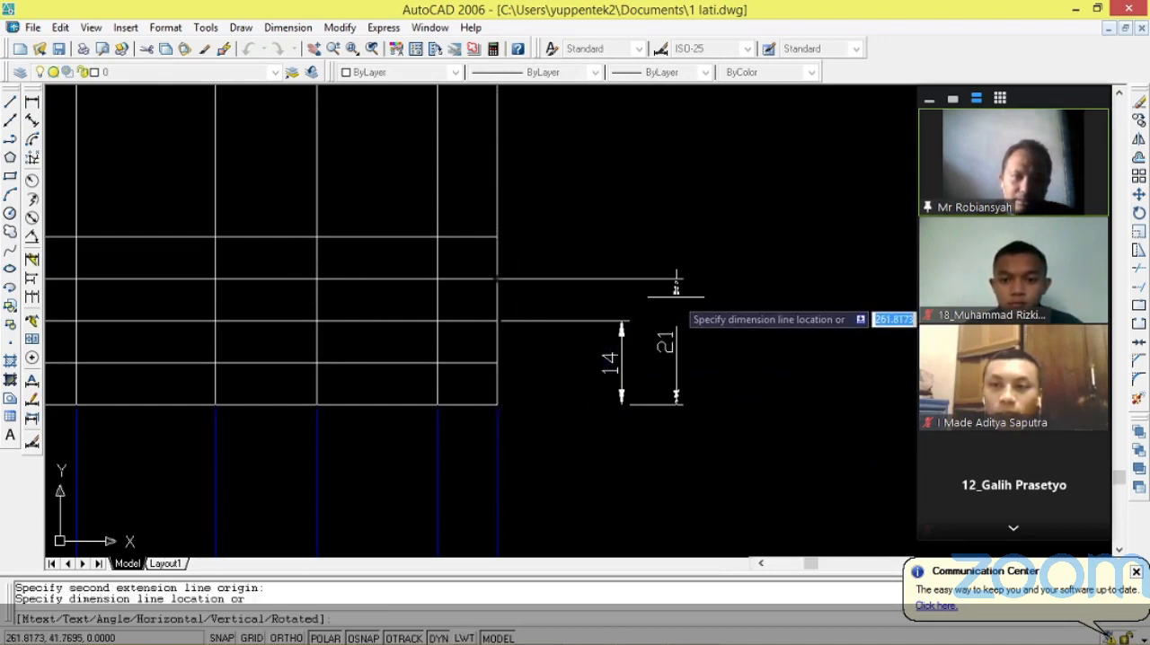
pyautogui.click(676, 298)
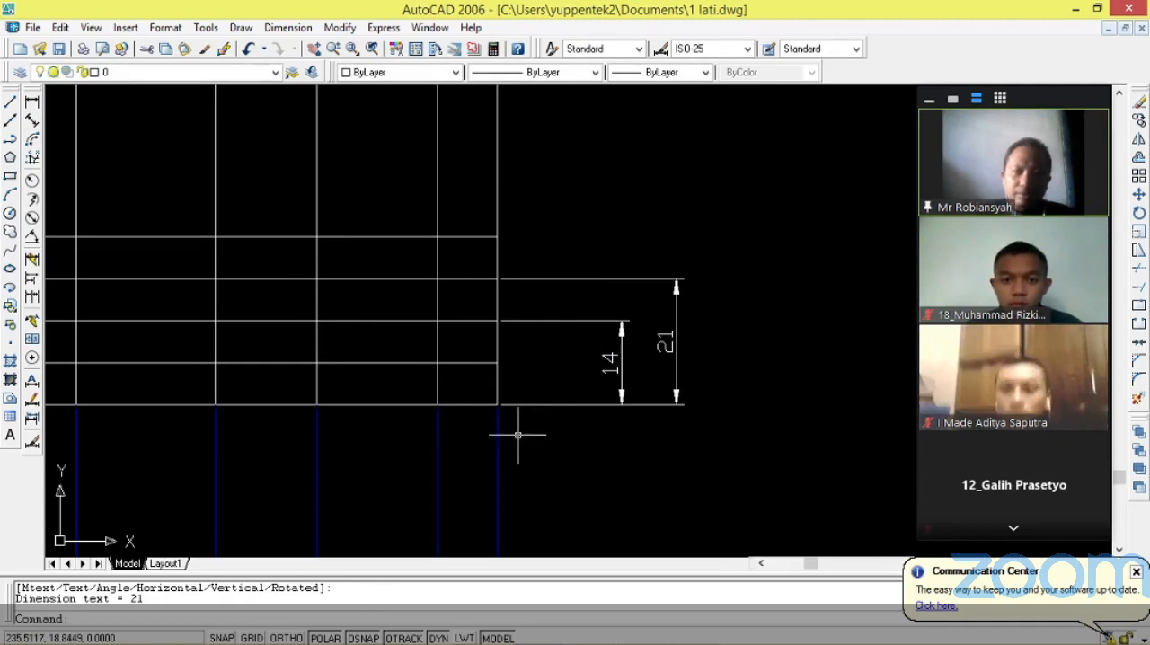
# Add a linear dimension from the bottom right corner up to the fourth row line, placed outside the third row line's dimension.
pyautogui.press('Return')
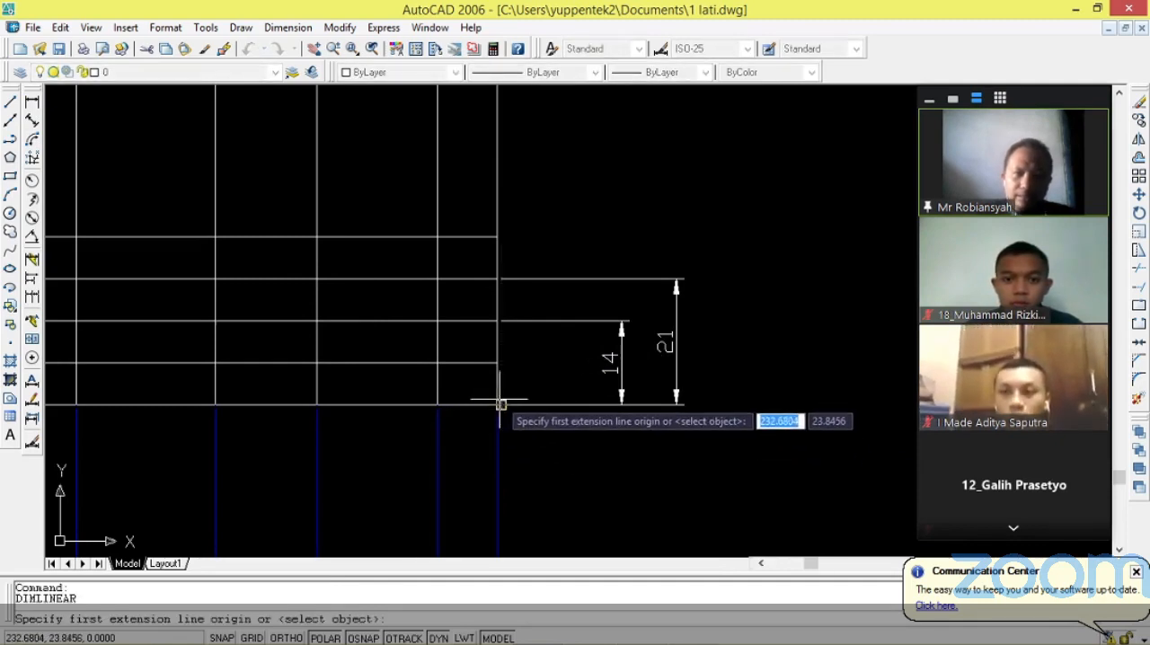
pyautogui.click(497, 405)
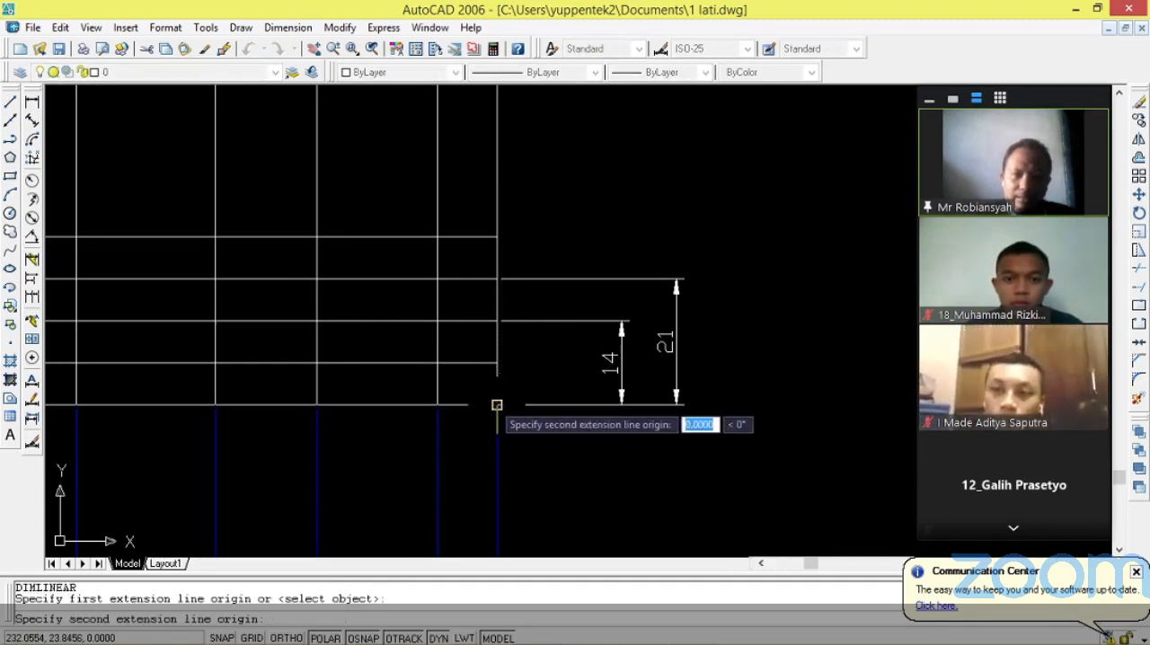
pyautogui.click(497, 236)
pyautogui.click(742, 259)
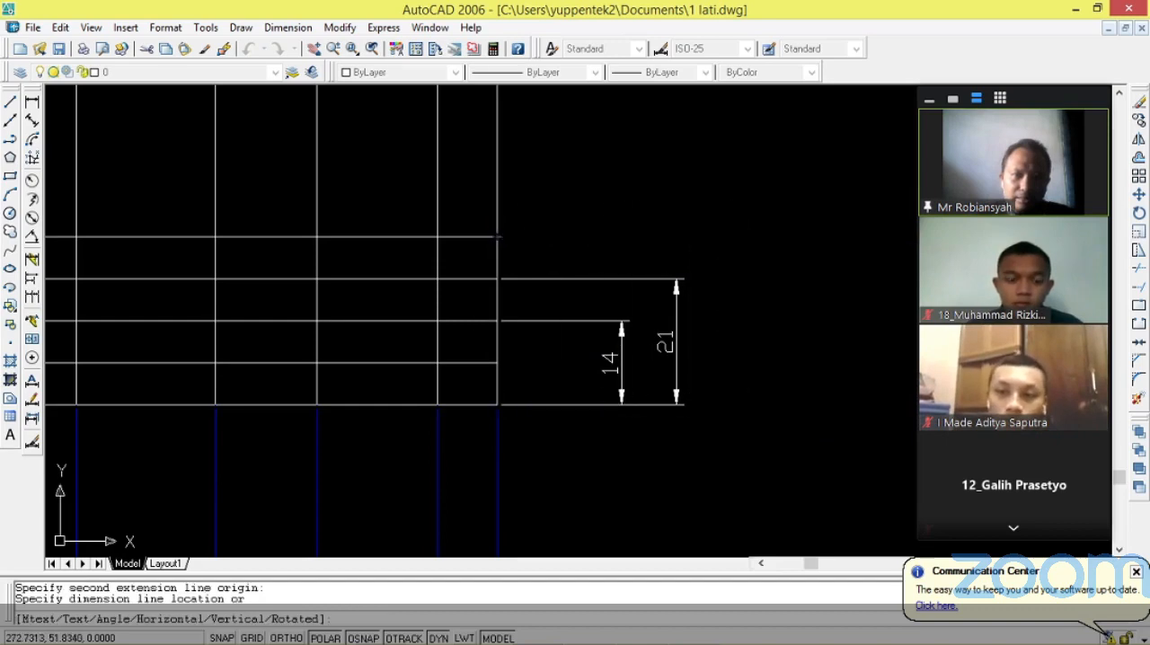
# Examine the row height dimensions on the reference REKAYASA title block and compare them with the new outline.
pyautogui.scroll(-6, 538, 396)
pyautogui.scroll(4, 707, 390)
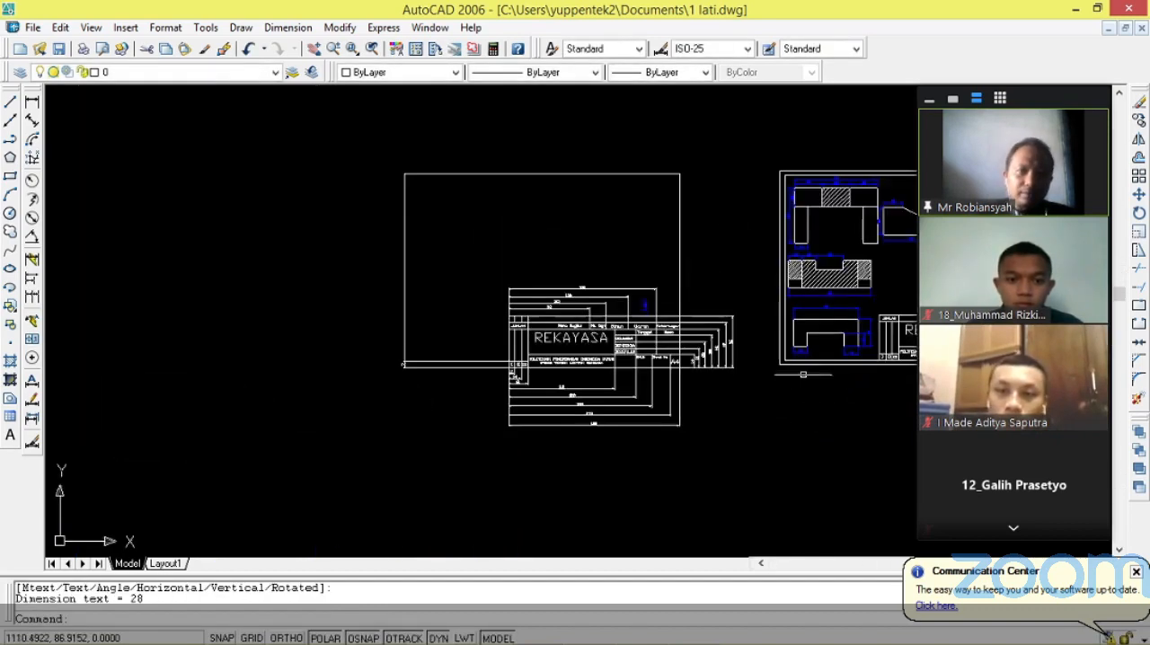
pyautogui.scroll(6, 736, 356)
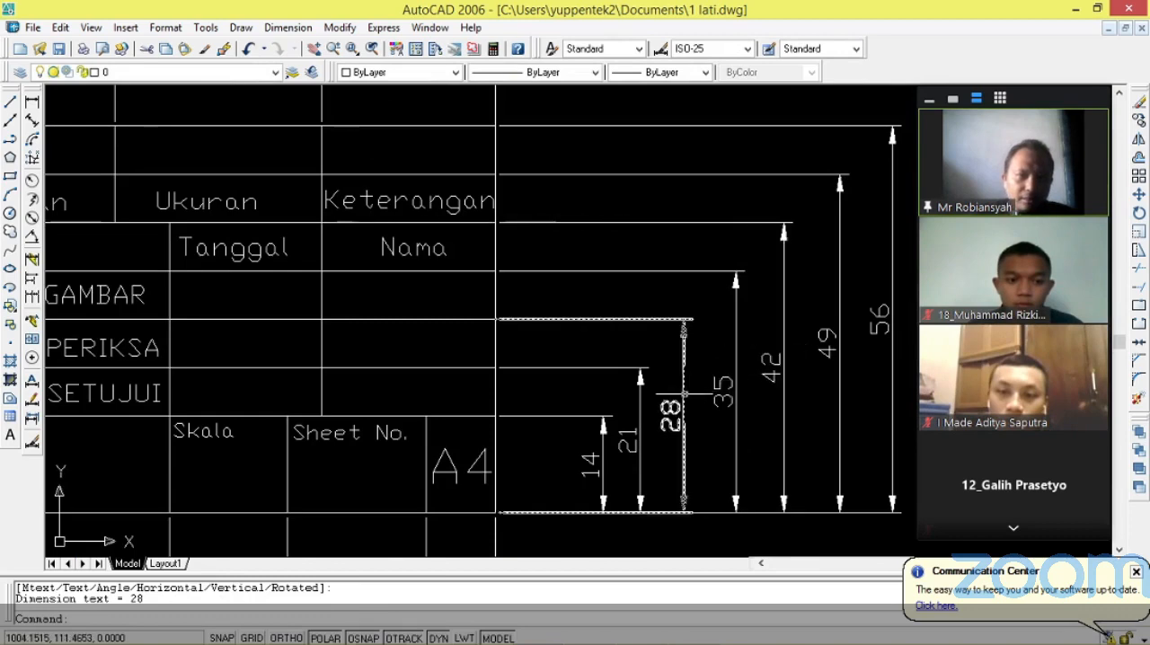
pyautogui.scroll(-2, 723, 385)
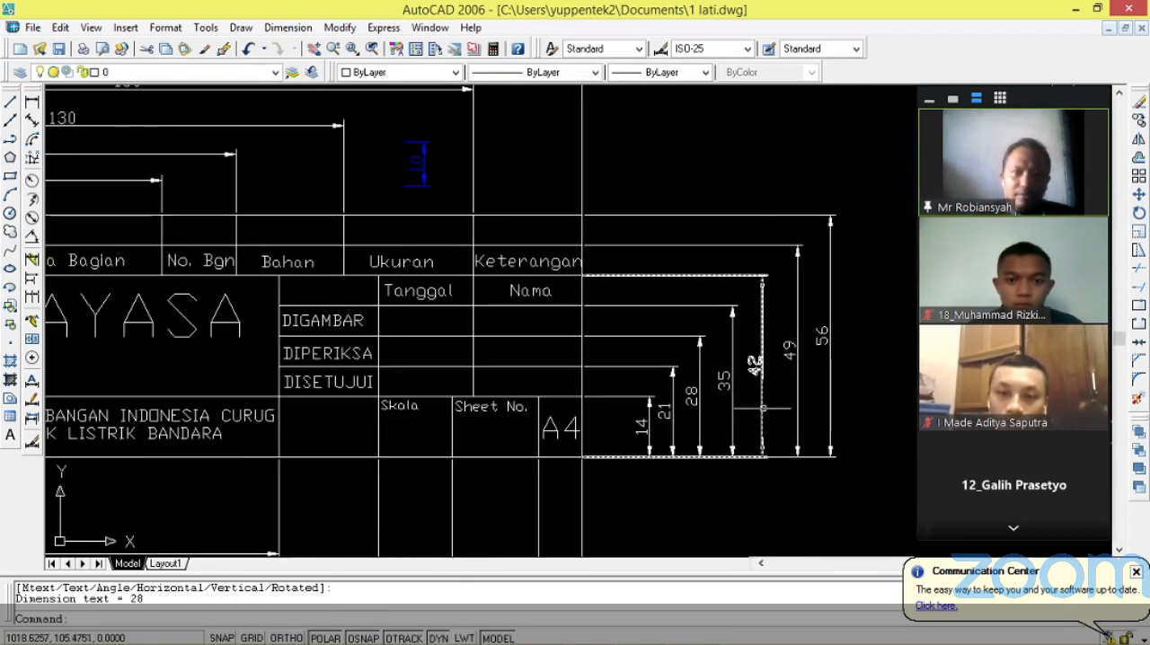
pyautogui.scroll(-10, 771, 408)
pyautogui.scroll(5, 420, 472)
pyautogui.scroll(5, 355, 382)
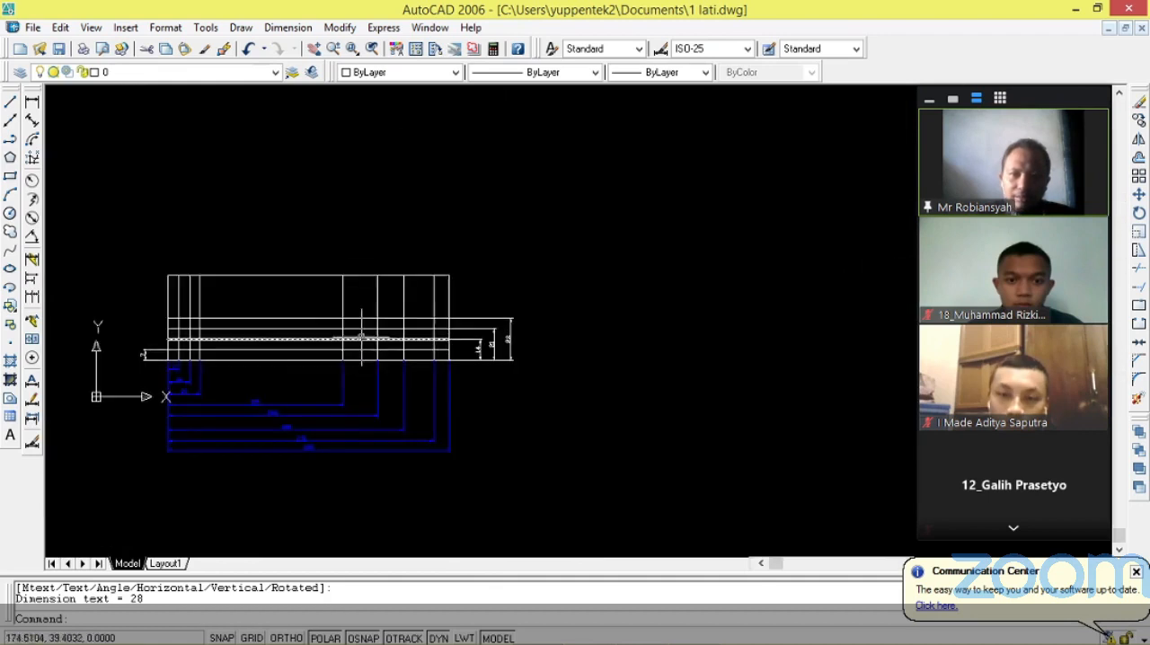
pyautogui.scroll(-4, 518, 374)
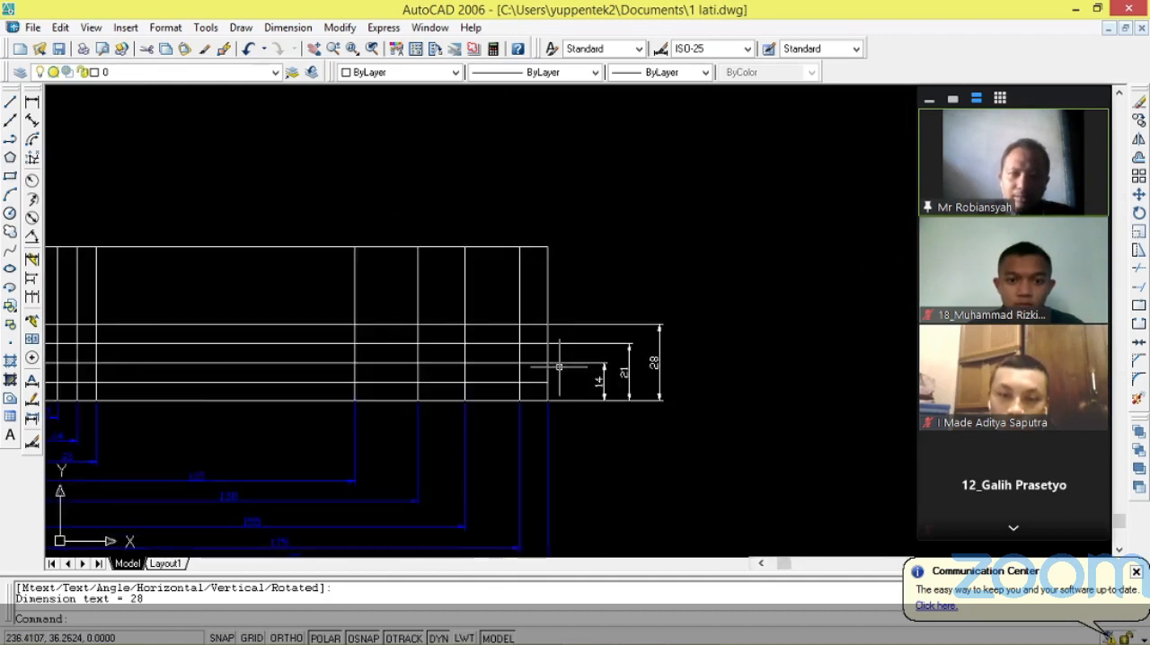
pyautogui.scroll(2, 494, 422)
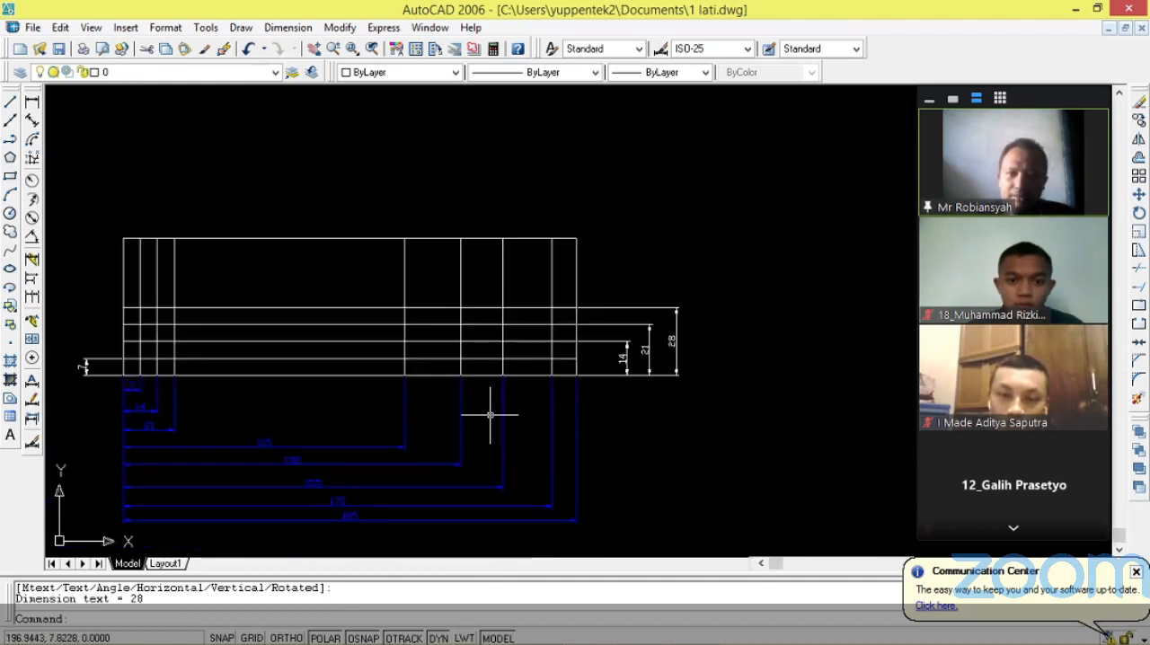
# Copy the outline's bottom edge 35 units straight up from its right endpoint as the fifth row line.
pyautogui.write('cop')
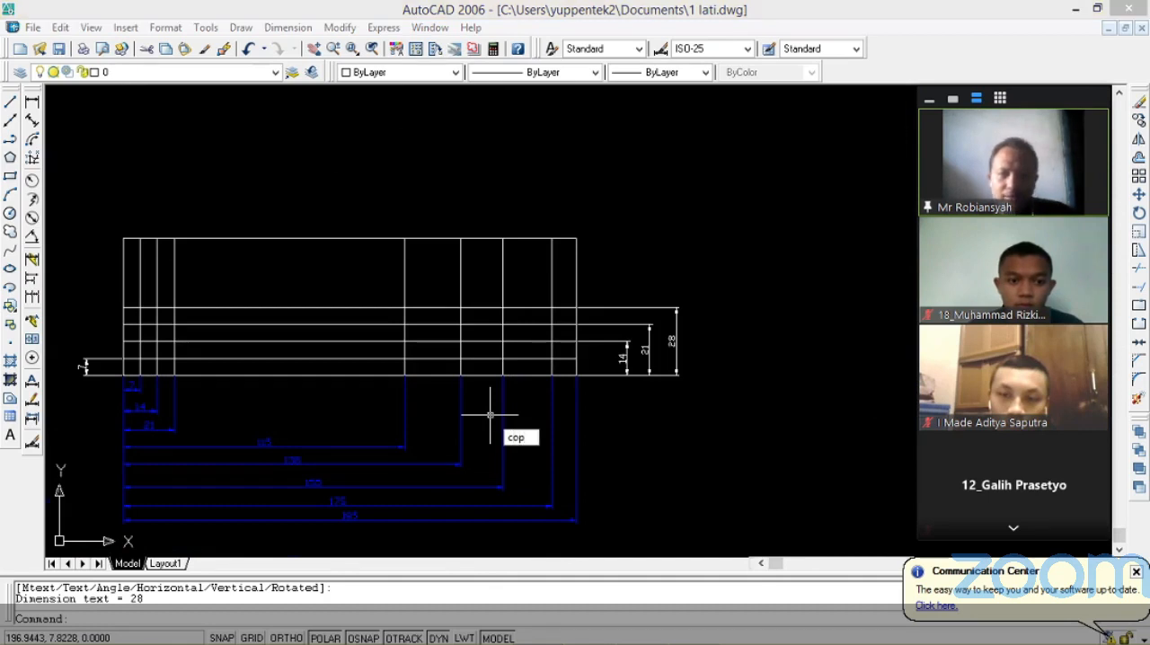
pyautogui.write('y')
pyautogui.press('Return')
pyautogui.scroll(2, 542, 381)
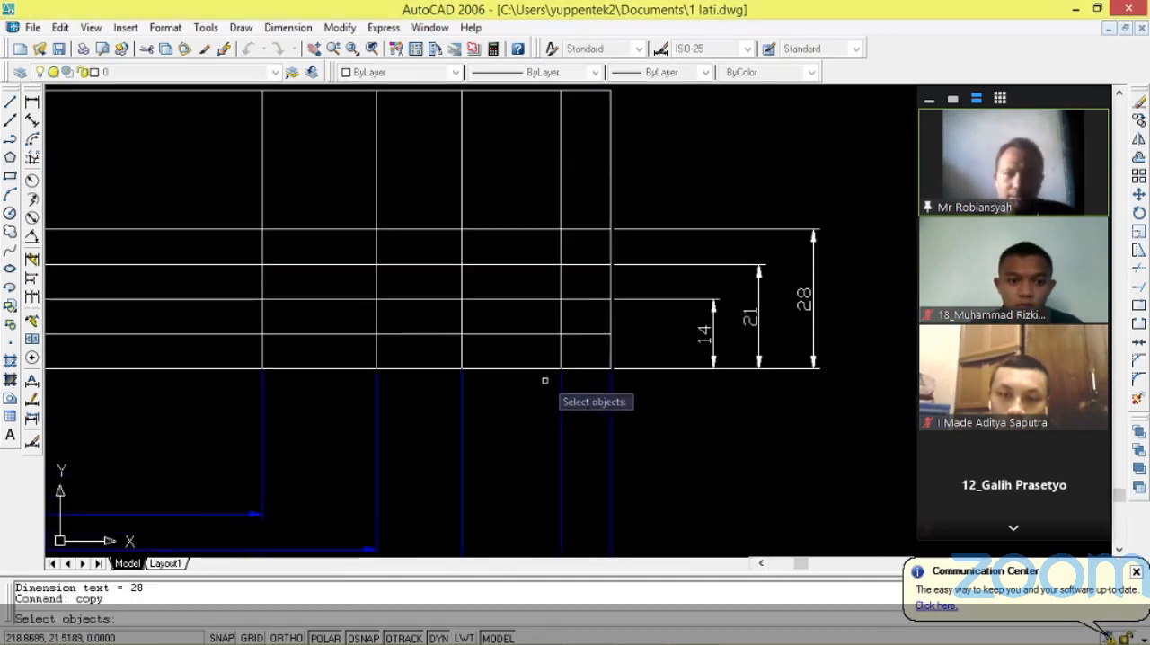
pyautogui.click(591, 369)
pyautogui.press('Return')
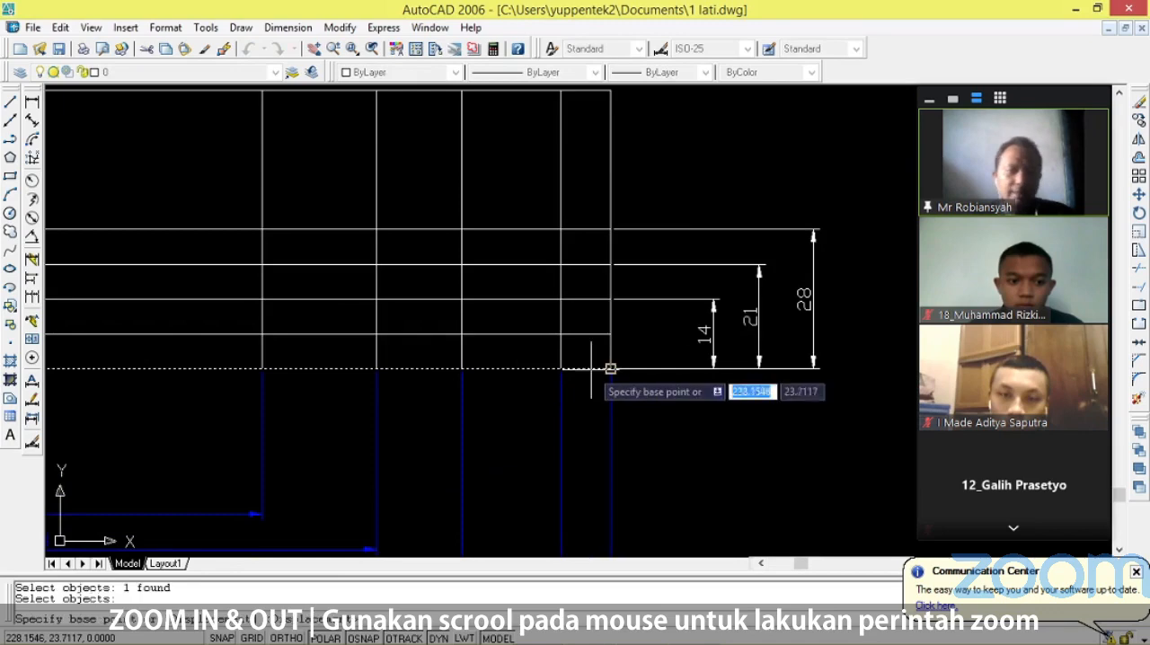
pyautogui.click(610, 368)
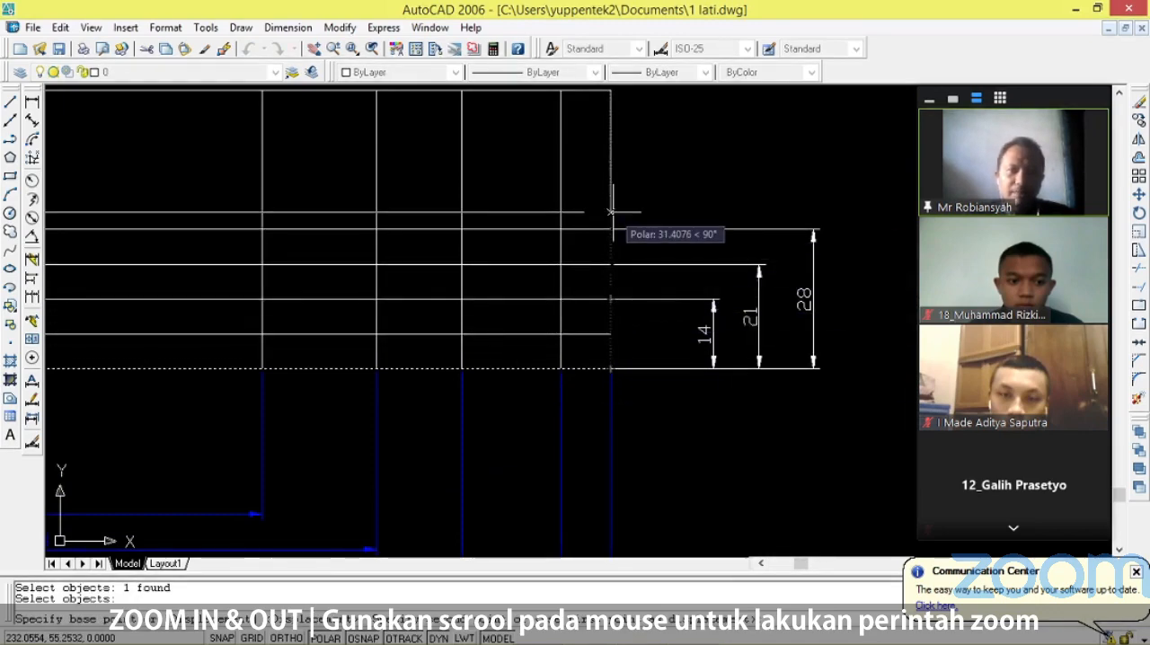
pyautogui.write('35')
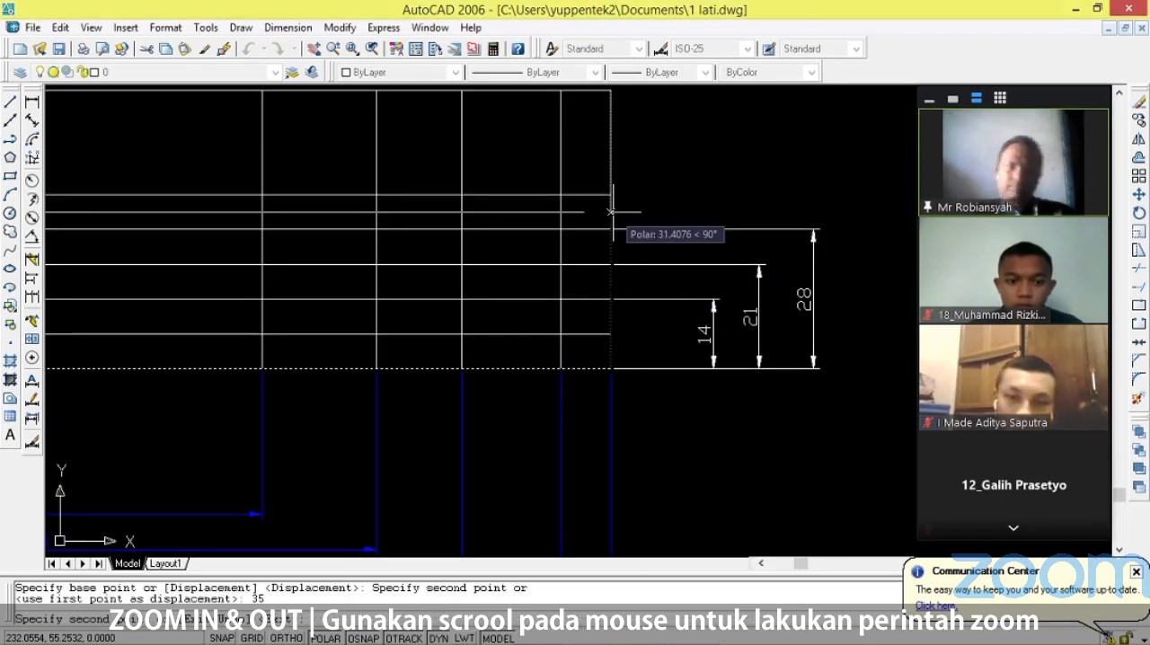
pyautogui.press('Escape')
# Add a linear dimension from the bottom right corner up to the fifth row line, placed outside the fourth row line's dimension.
pyautogui.scroll(-5, 476, 245)
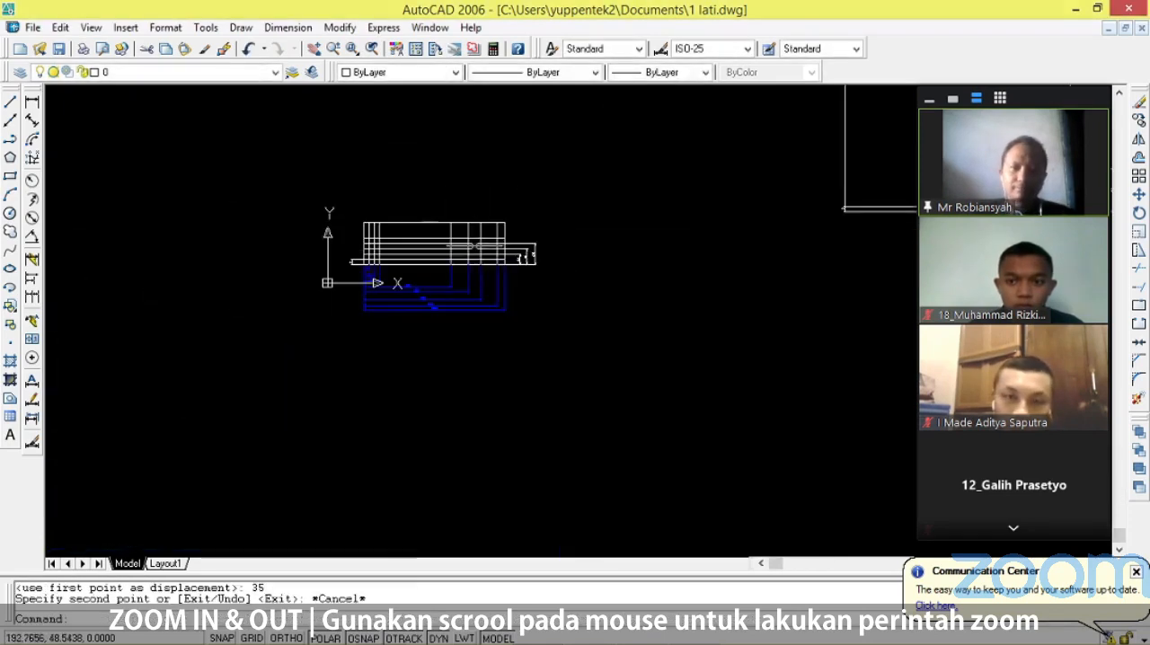
pyautogui.scroll(-2, 475, 246)
pyautogui.scroll(9, 845, 199)
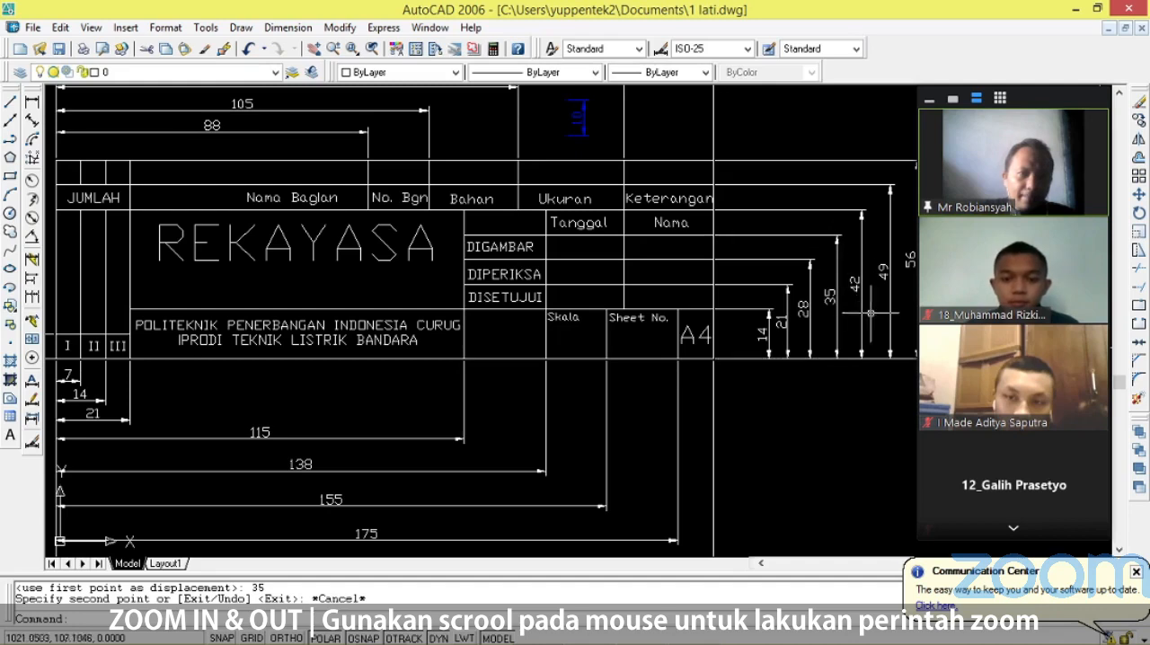
pyautogui.scroll(-5, 790, 344)
pyautogui.scroll(5, 350, 332)
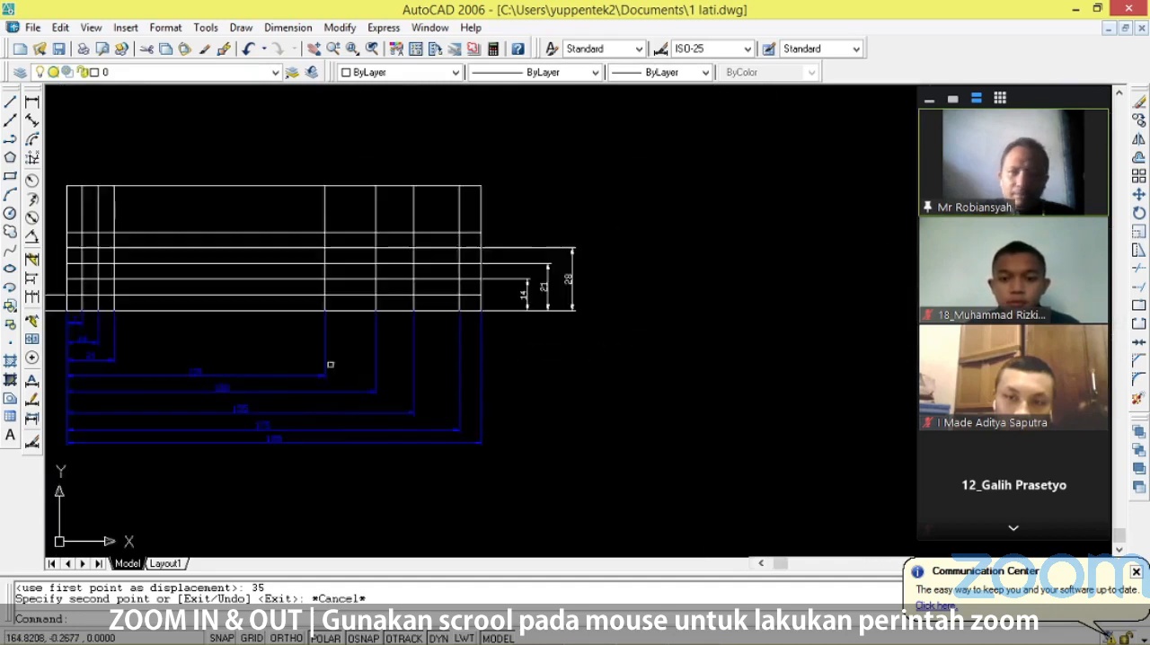
pyautogui.scroll(-2, 358, 331)
pyautogui.scroll(3, 437, 275)
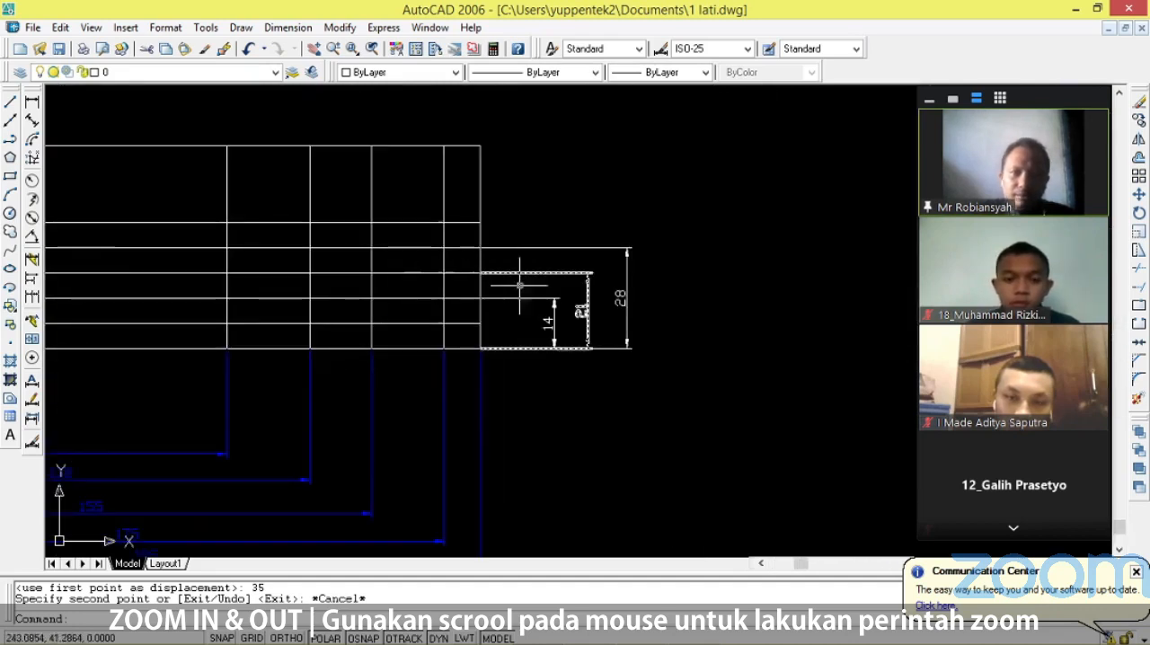
pyautogui.click(31, 104)
pyautogui.click(480, 348)
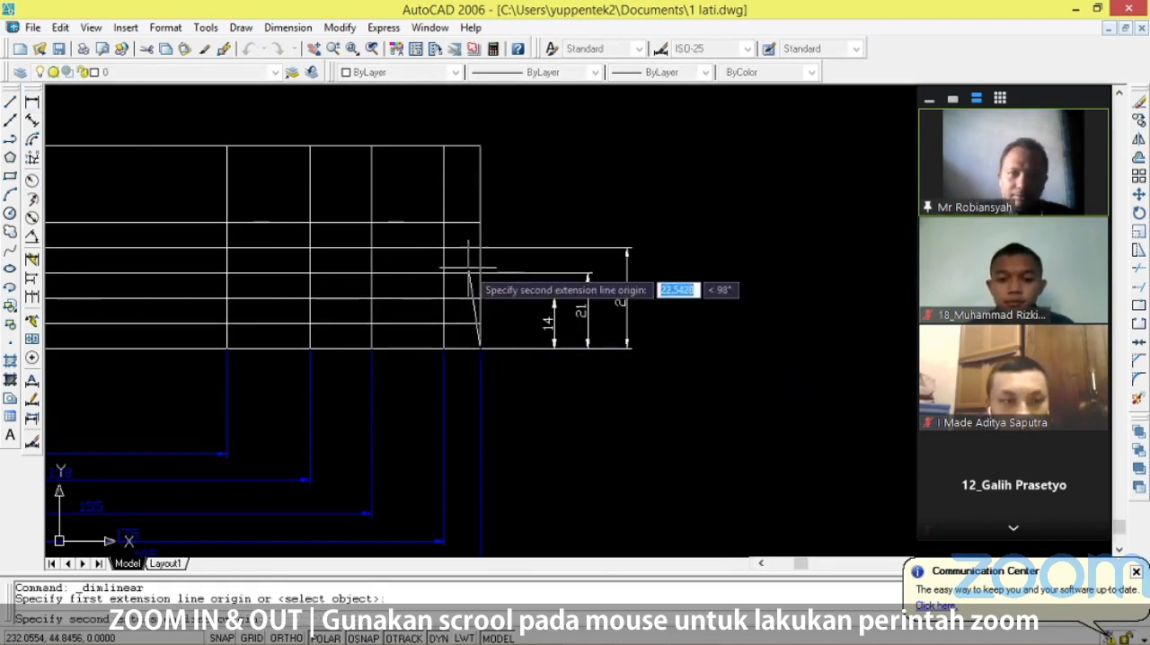
pyautogui.click(480, 222)
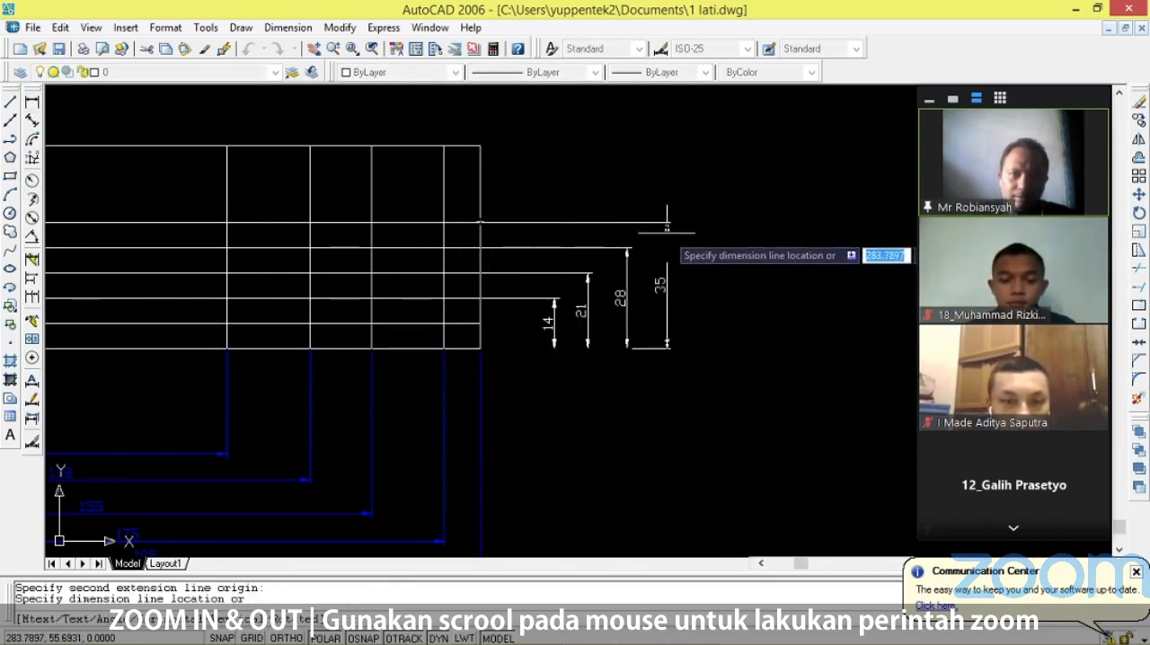
pyautogui.click(666, 223)
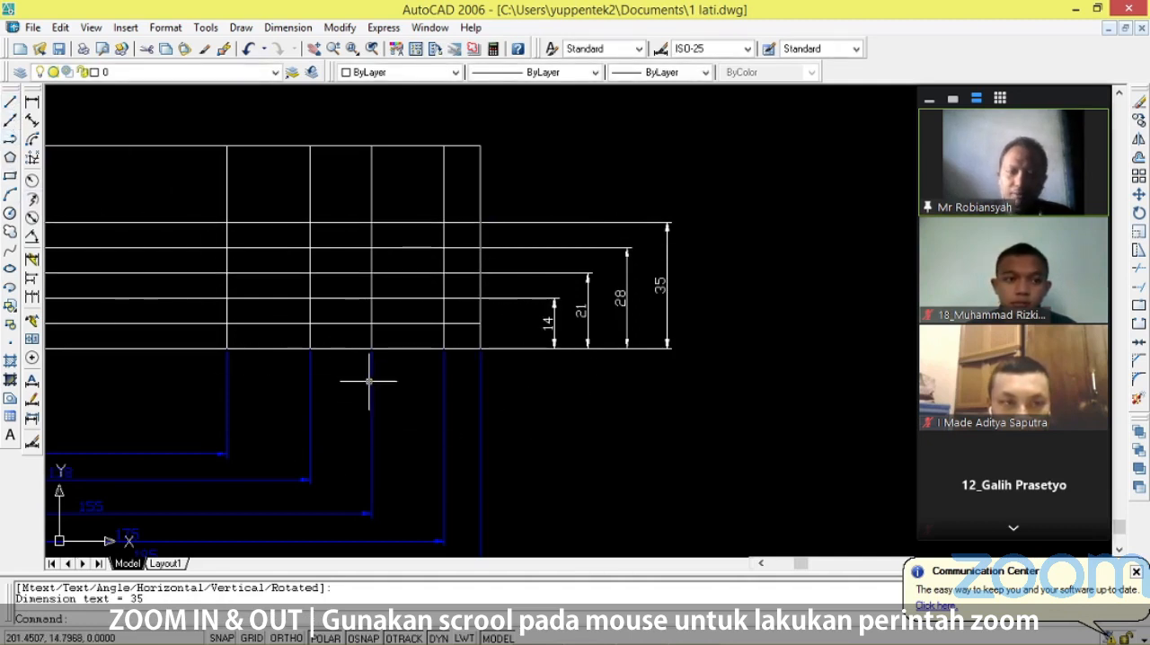
# Copy the outline's bottom edge 42 units straight up from its right endpoint as the sixth row line.
pyautogui.write('copy')
pyautogui.press('Return')
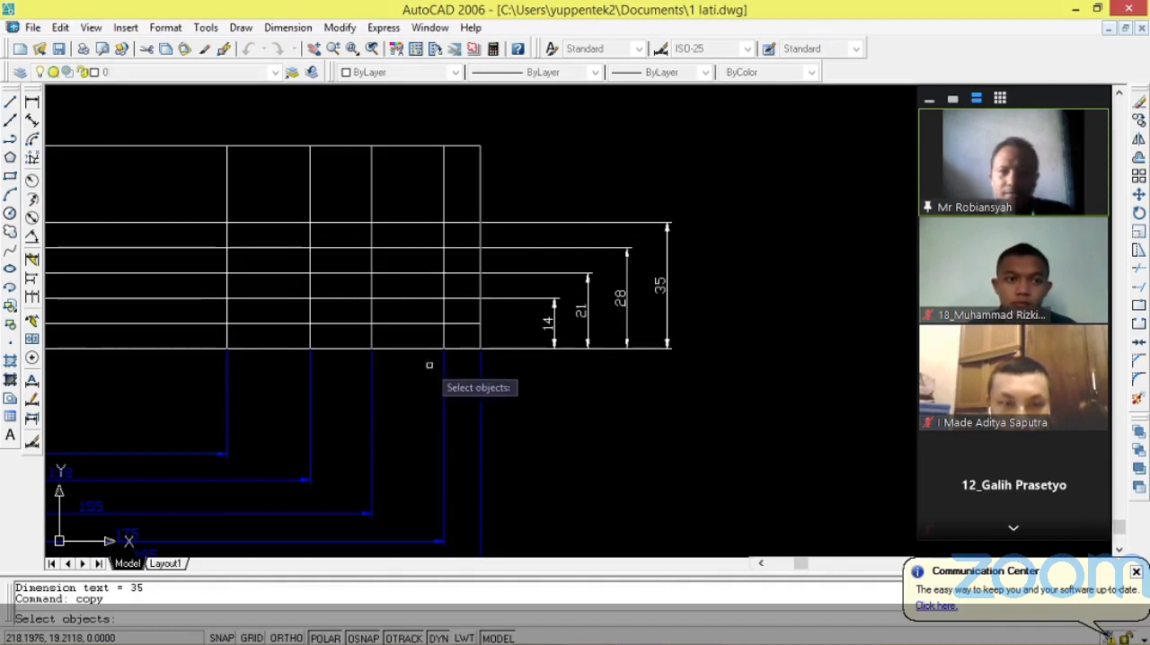
pyautogui.click(461, 349)
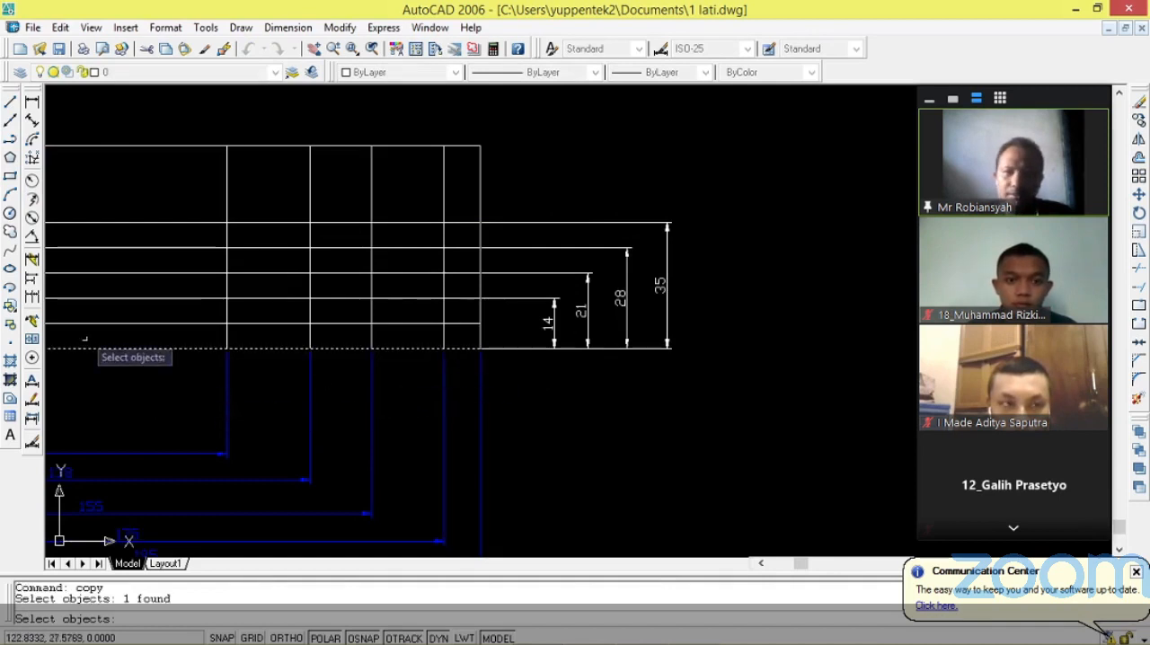
pyautogui.press('Return')
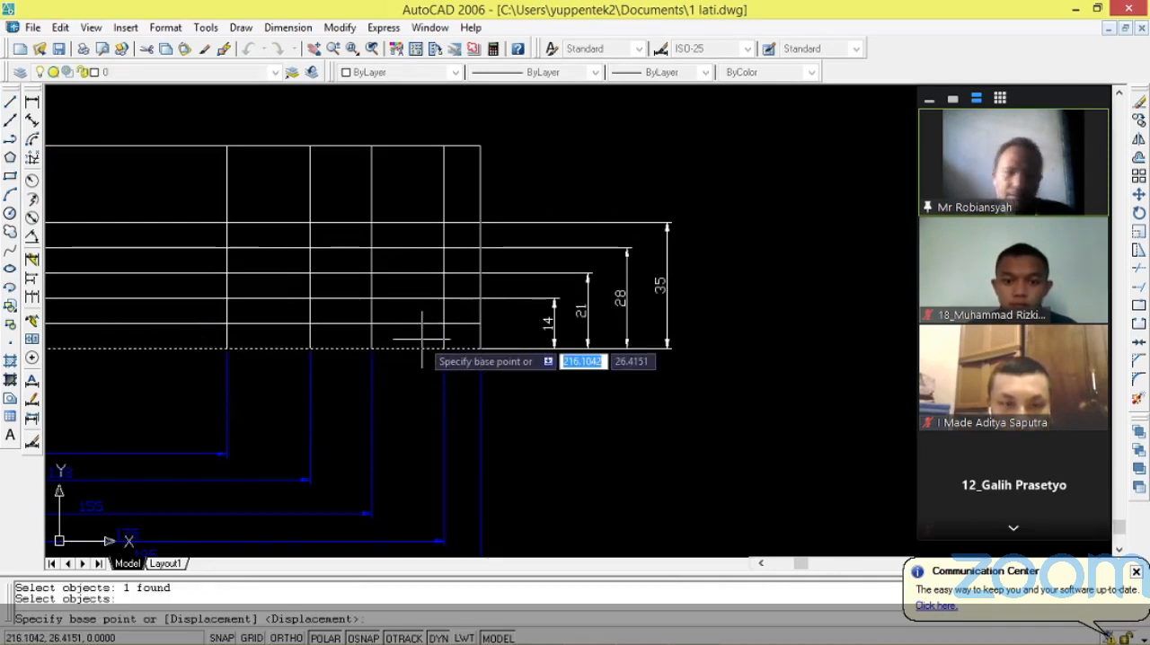
pyautogui.click(481, 349)
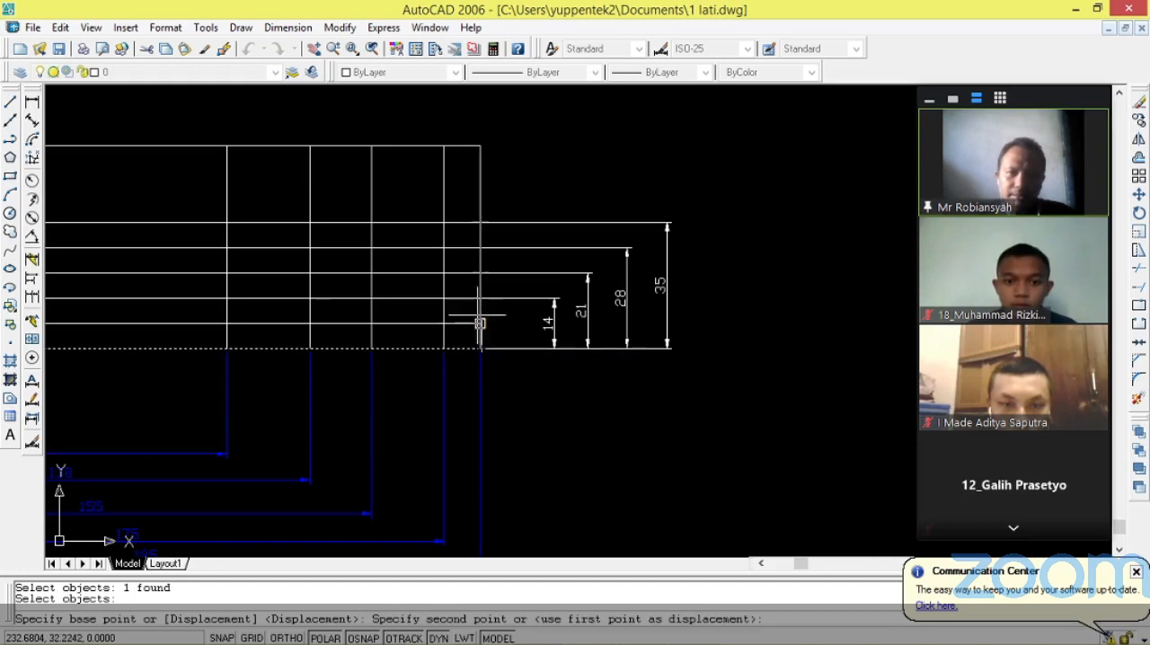
pyautogui.click(482, 273)
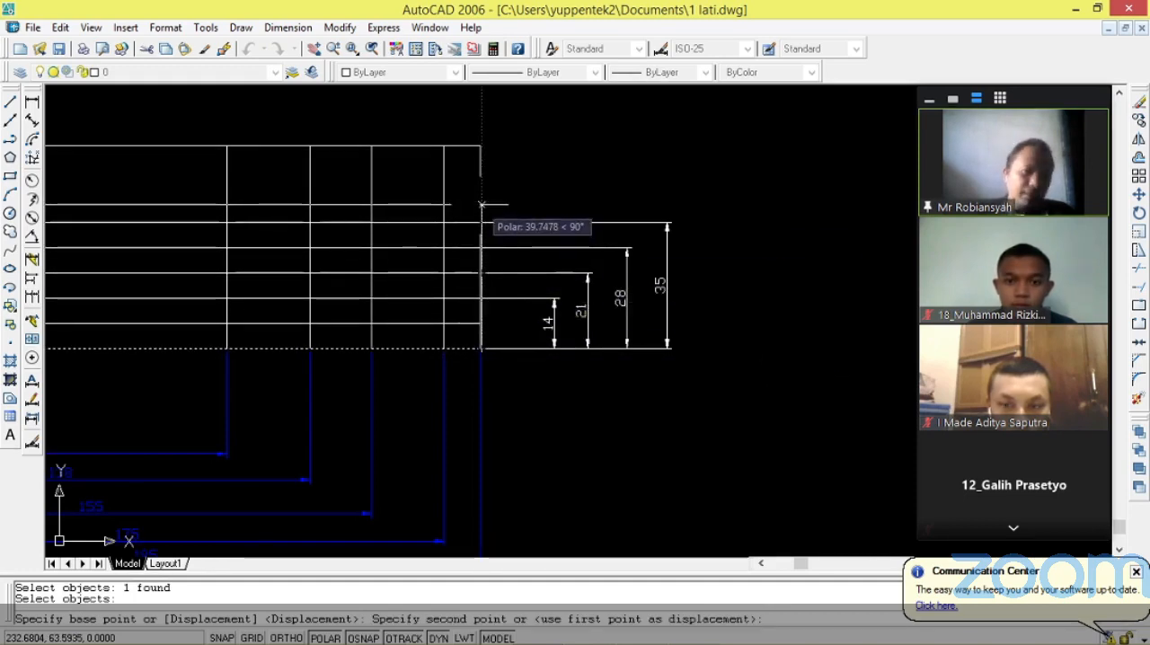
pyautogui.write('42')
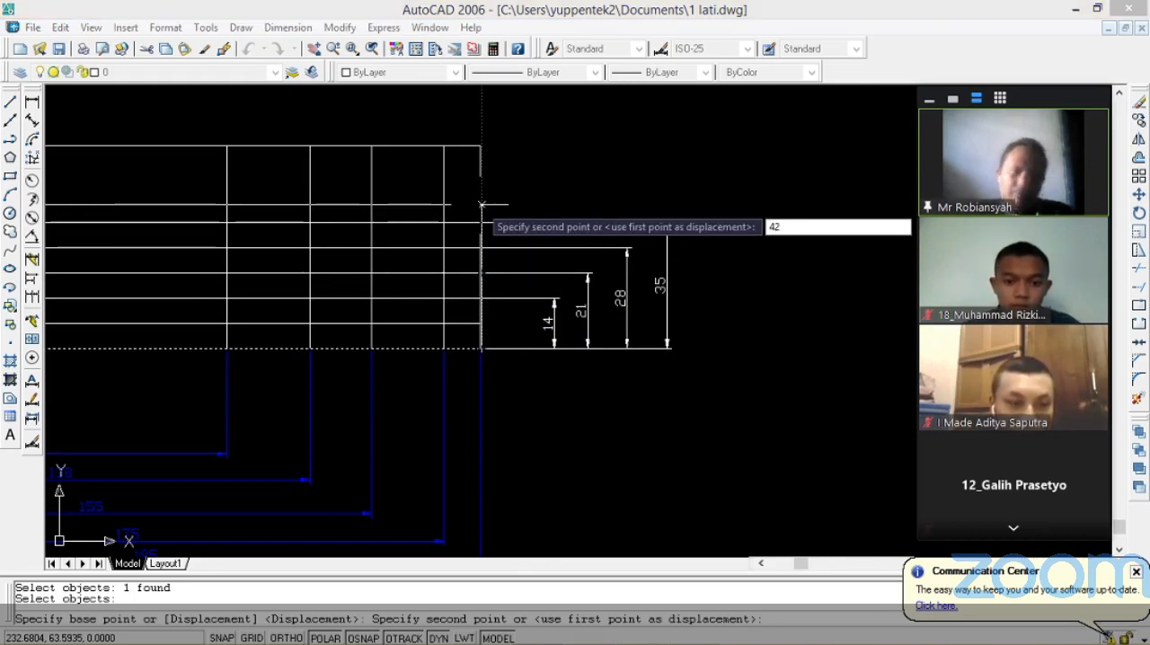
pyautogui.press('Return')
pyautogui.press('Escape')
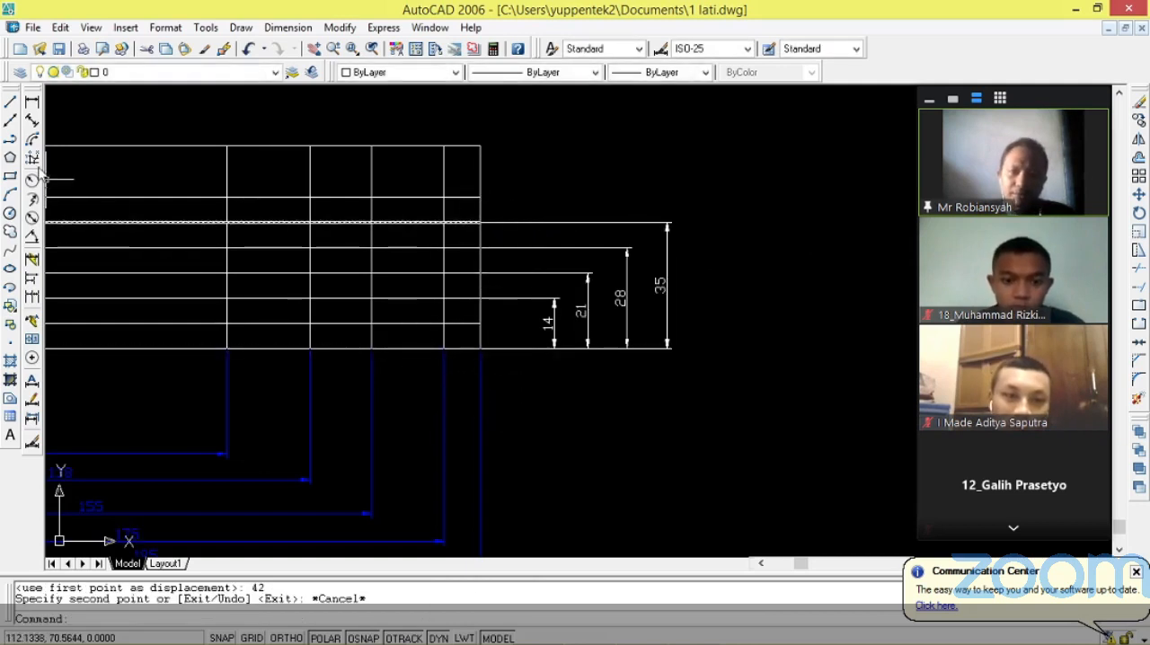
# Add a linear dimension from the bottom right corner up to the sixth row line, placed outside the fifth row line's dimension.
pyautogui.click(31, 102)
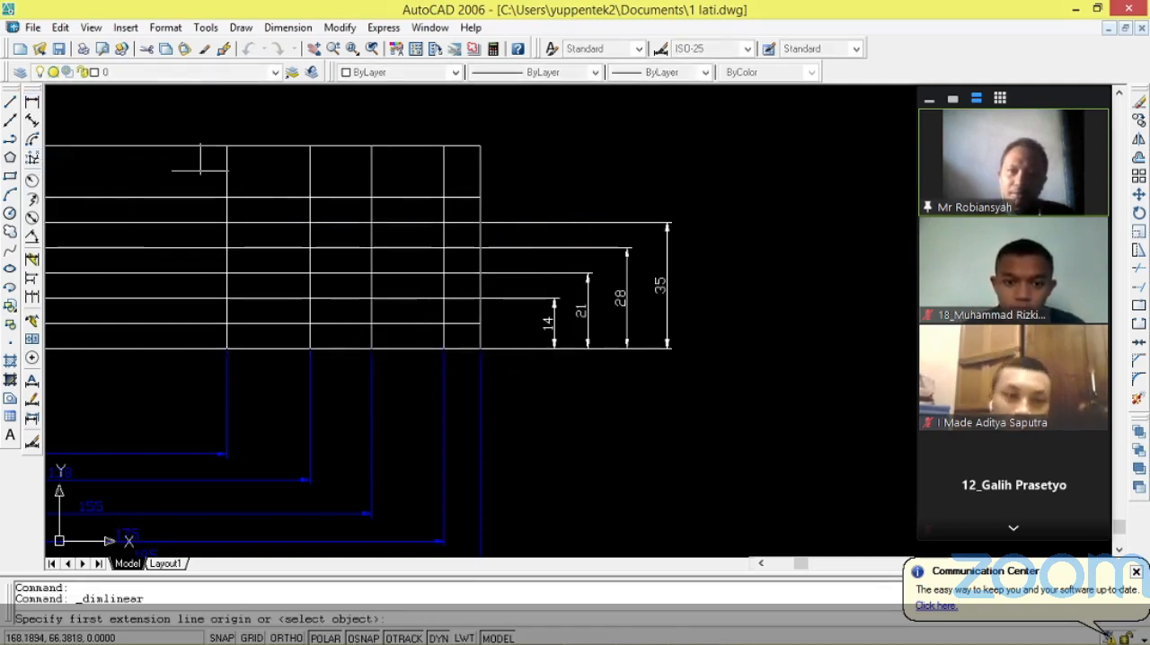
pyautogui.click(481, 348)
pyautogui.click(481, 196)
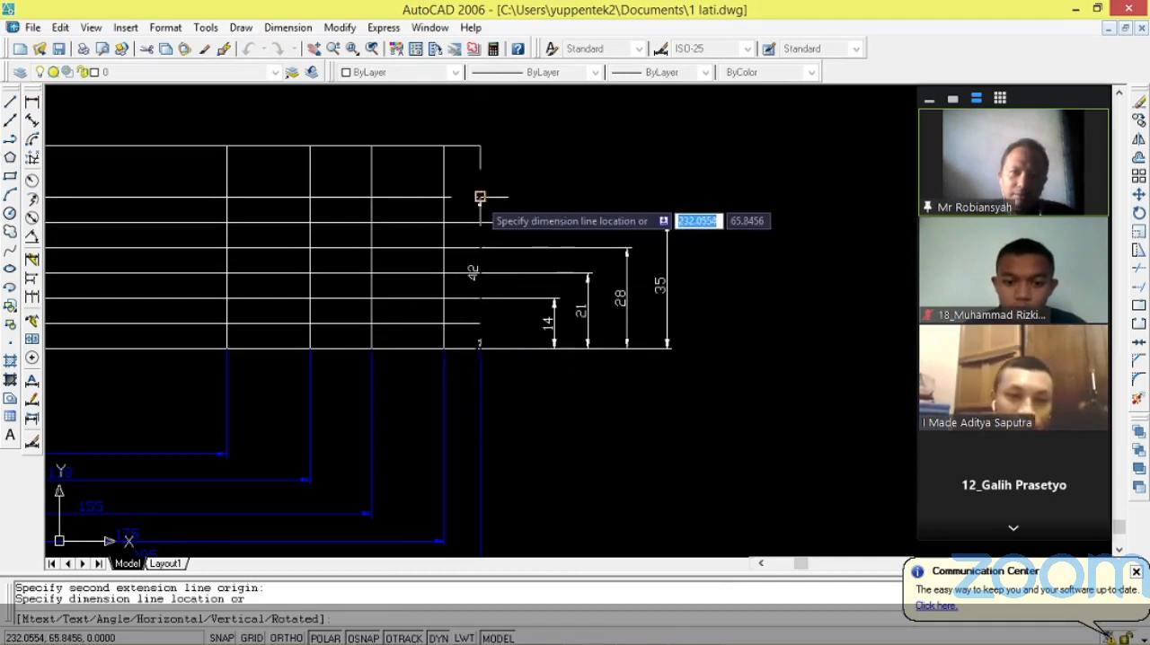
pyautogui.click(717, 201)
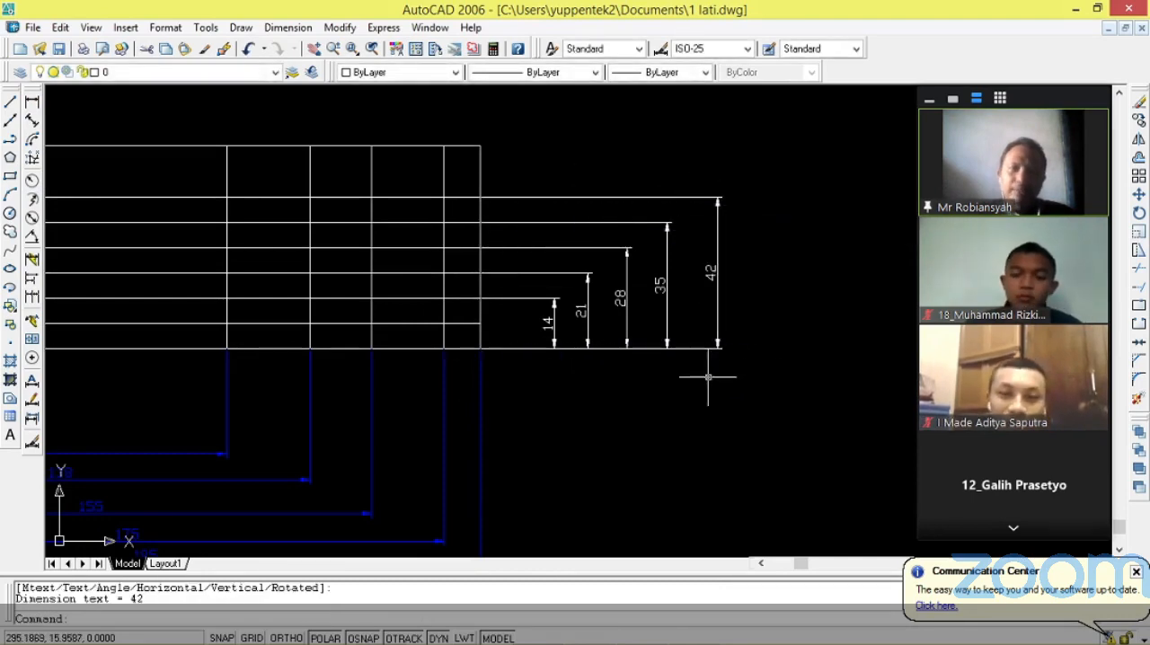
pyautogui.press('Escape')
# Copy the outline's bottom edge 49 units straight up from its right endpoint as the seventh row line.
pyautogui.write('copy')
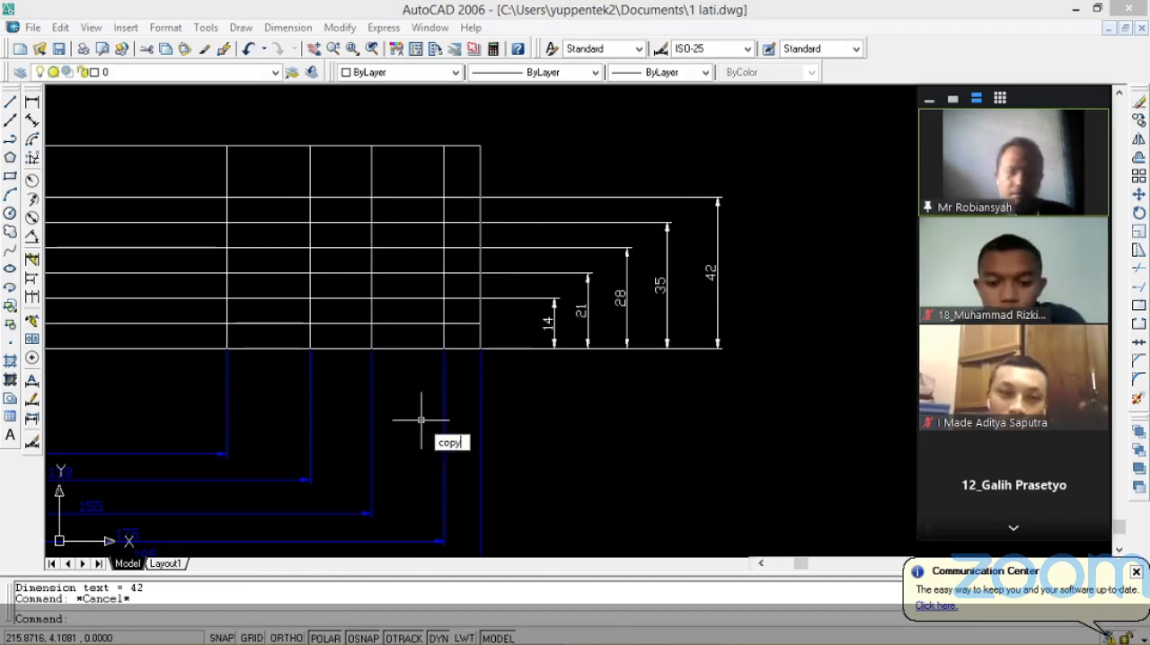
pyautogui.press('Return')
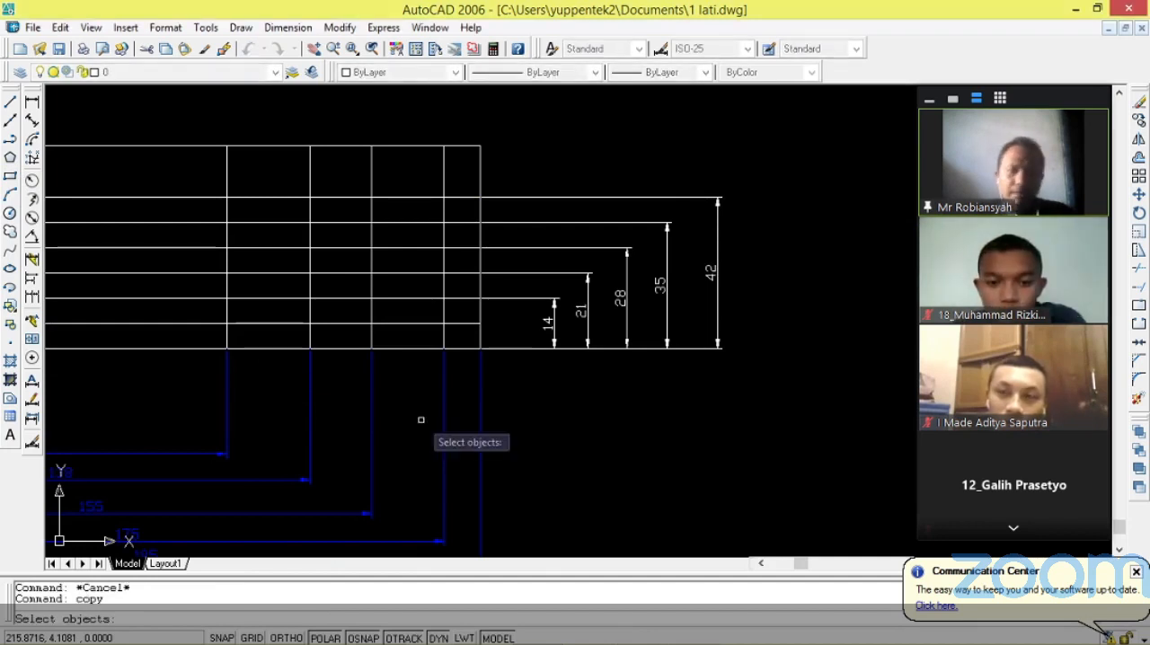
pyautogui.click(462, 348)
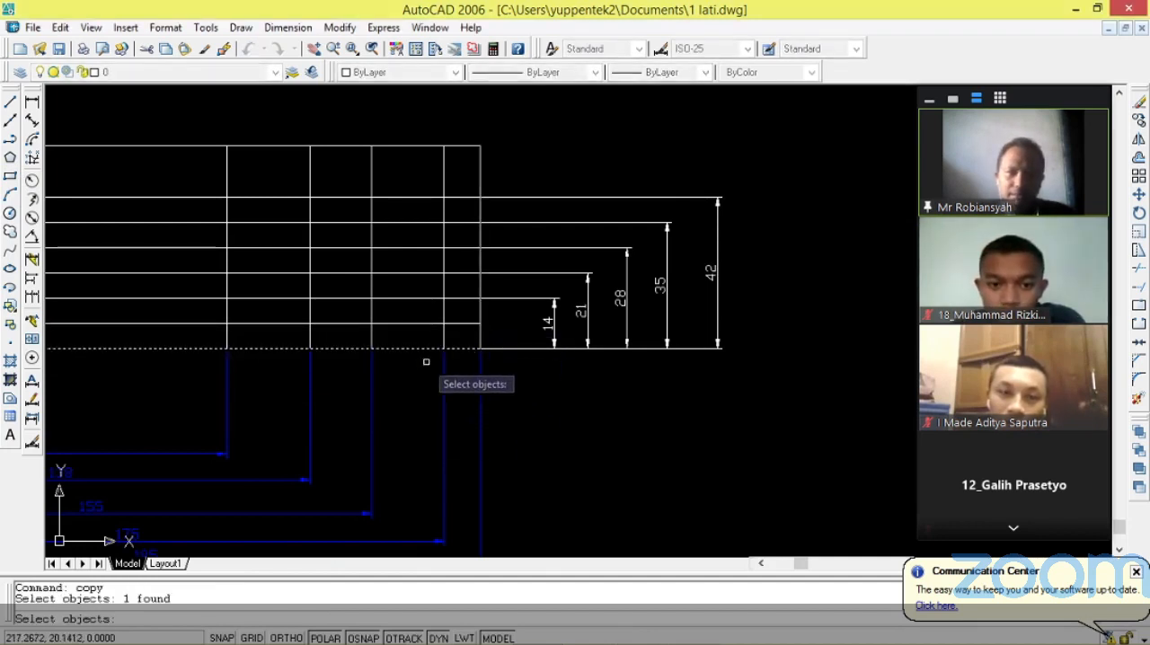
pyautogui.press('Return')
pyautogui.click(482, 348)
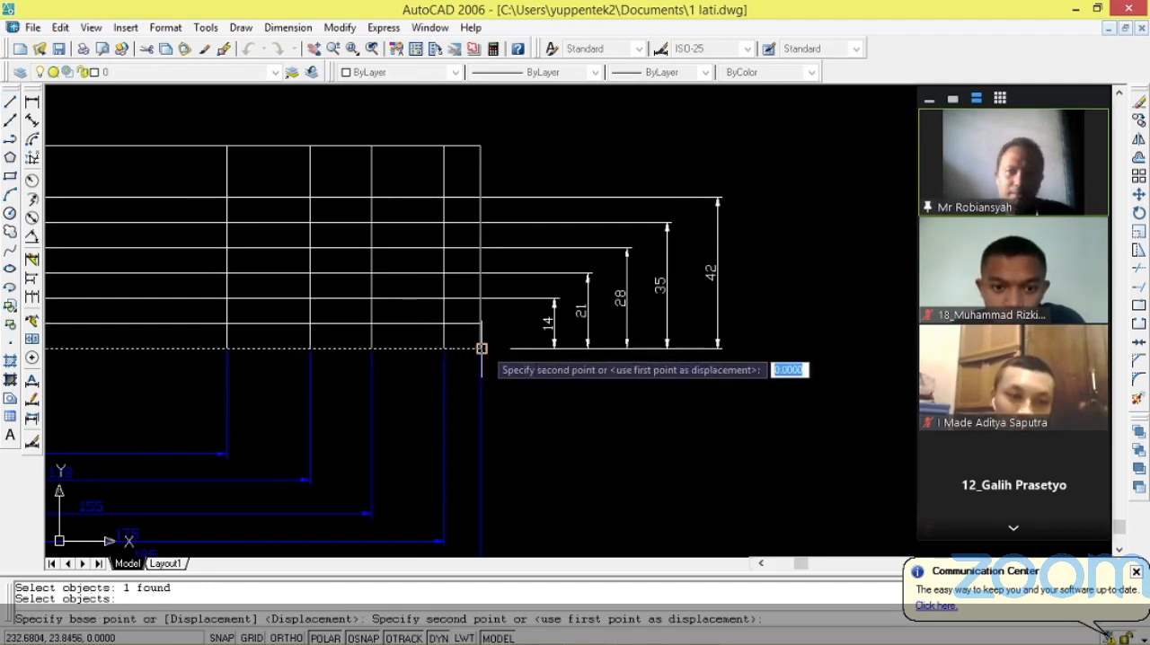
pyautogui.write('49')
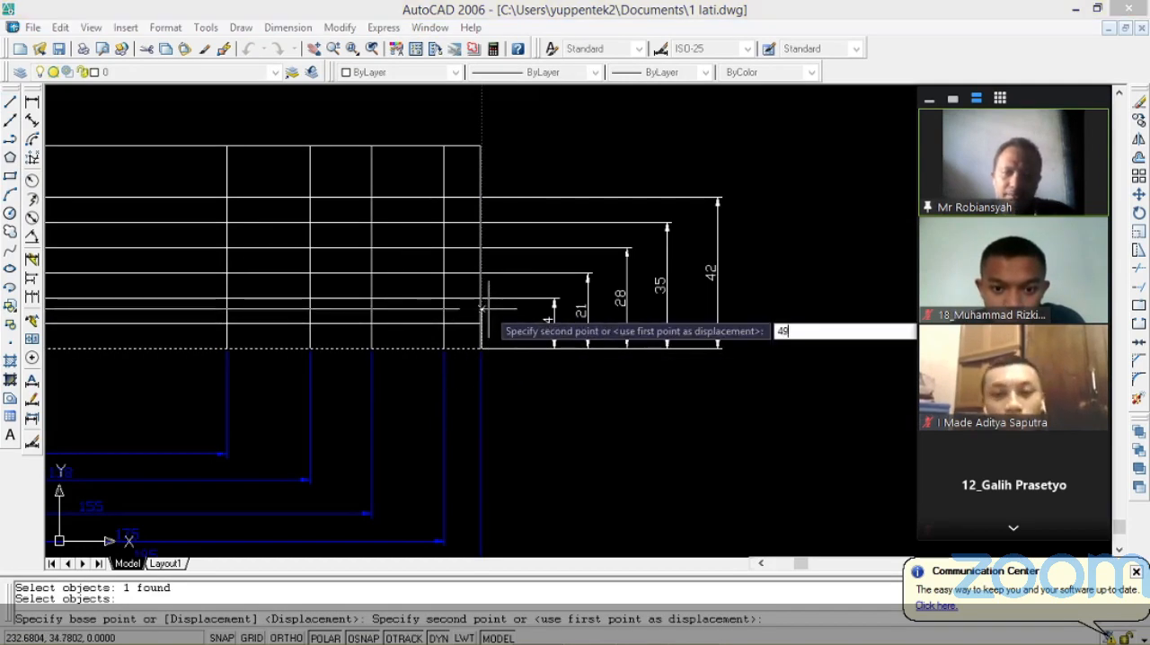
pyautogui.press('Return')
pyautogui.press('Escape')
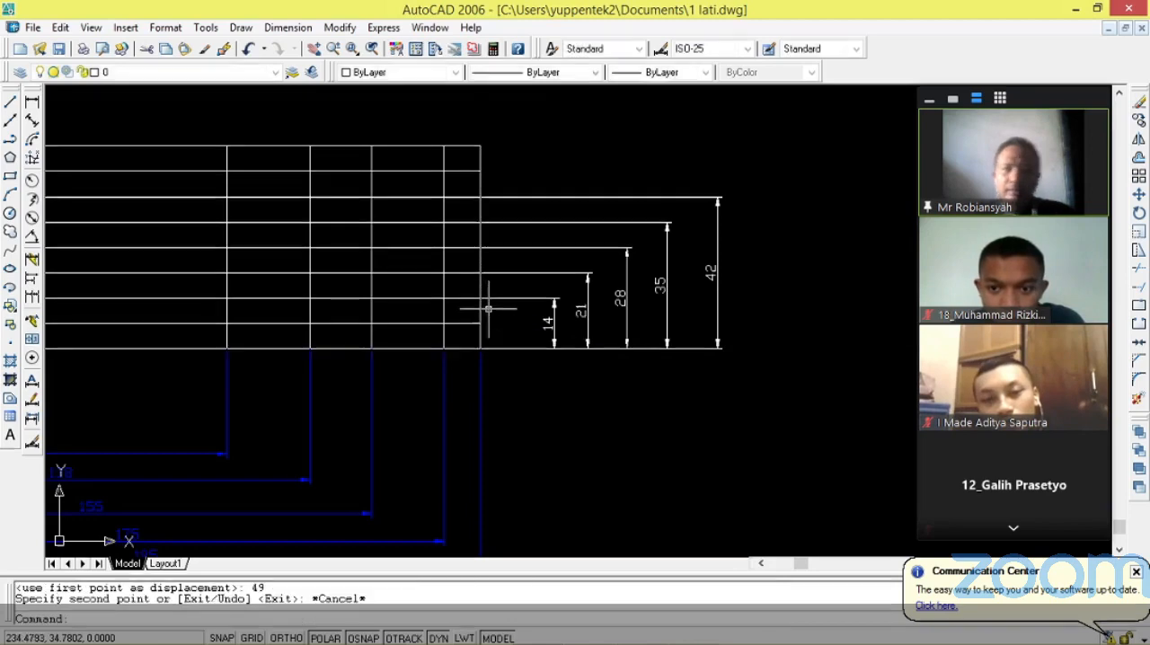
# Add a linear dimension from the bottom right corner up to the seventh row line, placed outside the sixth row line's dimension.
pyautogui.click(31, 101)
pyautogui.click(476, 349)
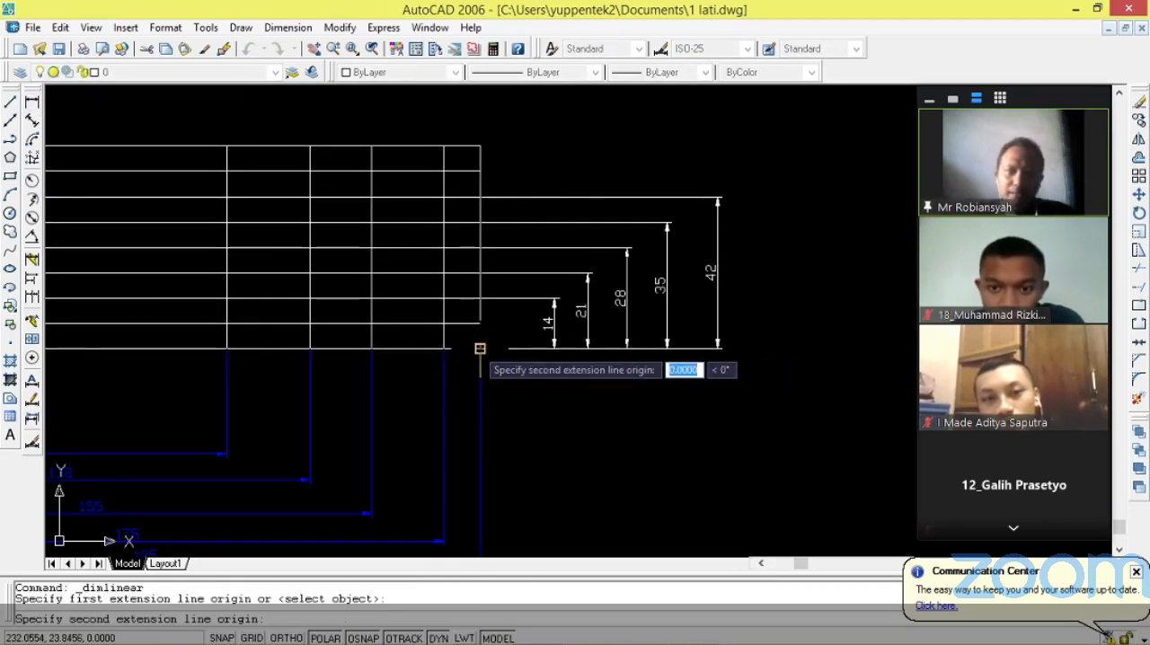
pyautogui.click(480, 170)
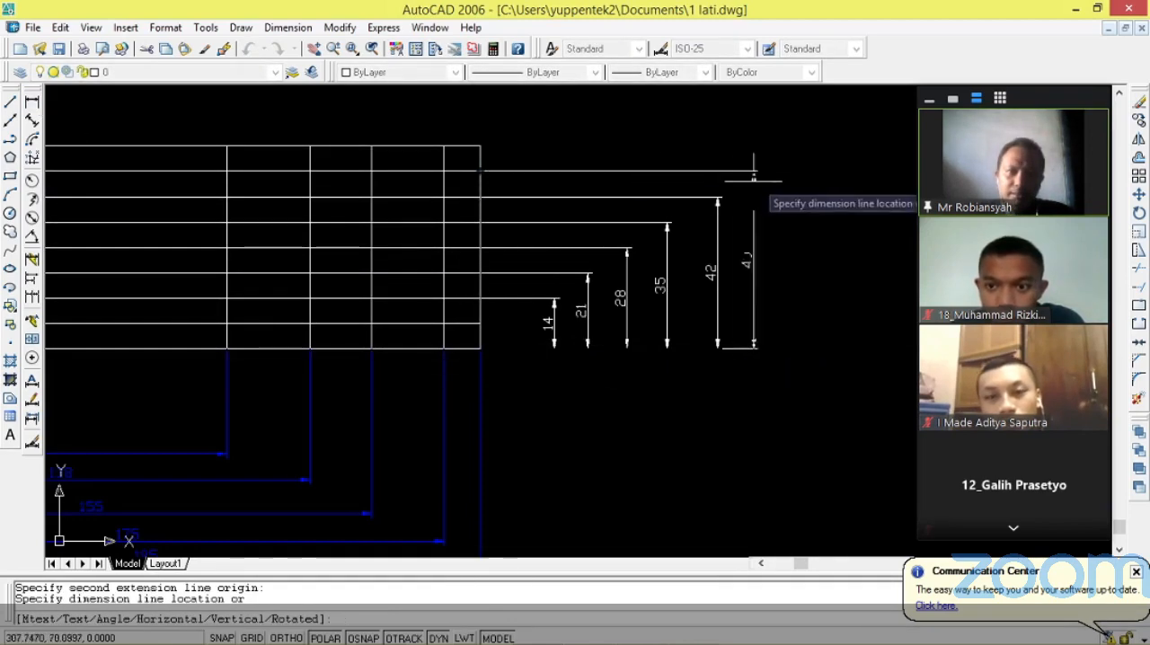
pyautogui.click(763, 176)
# Check the row height dimensions on the reference REKAYASA title block against the rows drawn so far.
pyautogui.scroll(-5, 491, 316)
pyautogui.scroll(10, 673, 313)
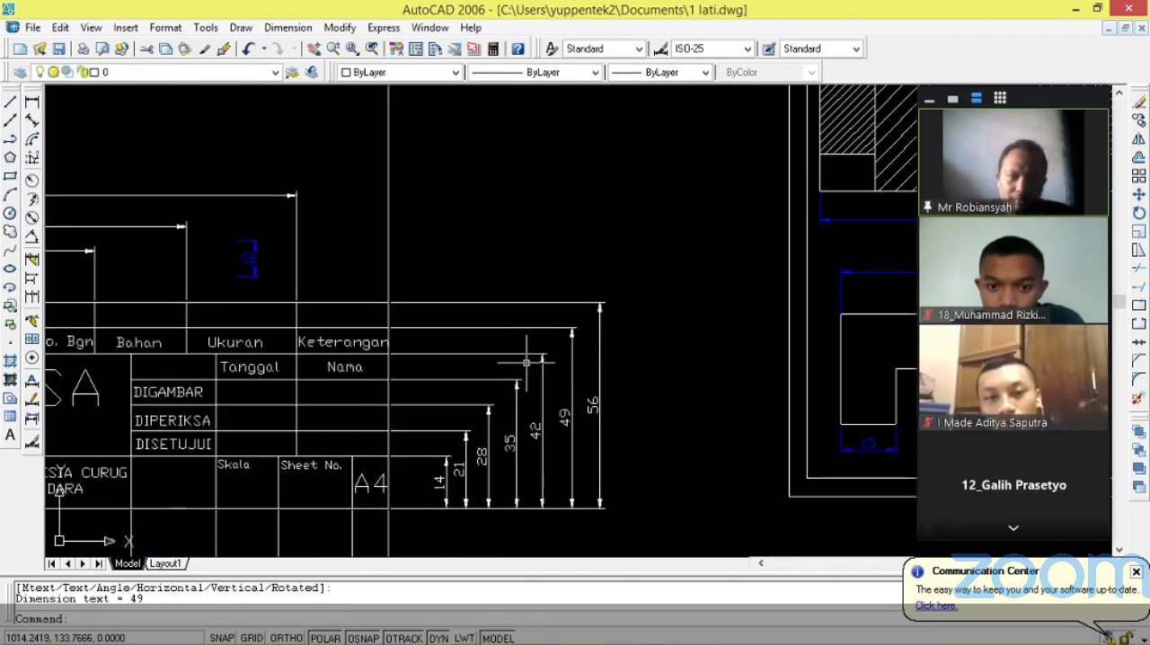
pyautogui.scroll(-4, 525, 362)
pyautogui.scroll(3, 537, 355)
pyautogui.scroll(-3, 561, 313)
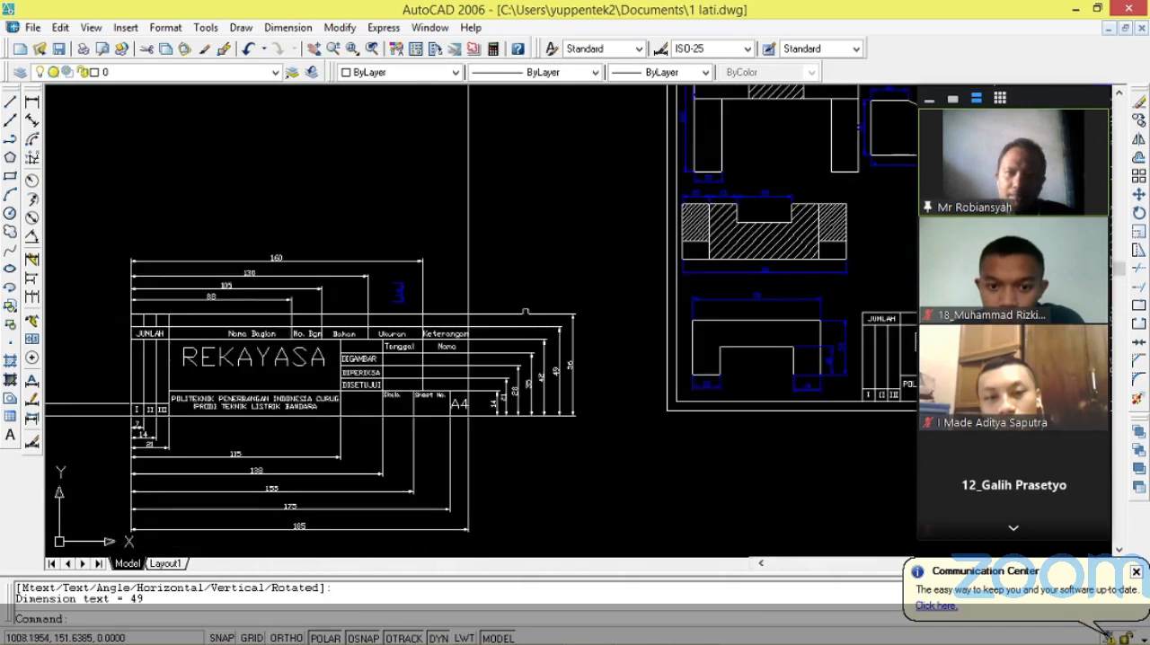
pyautogui.scroll(1, 227, 319)
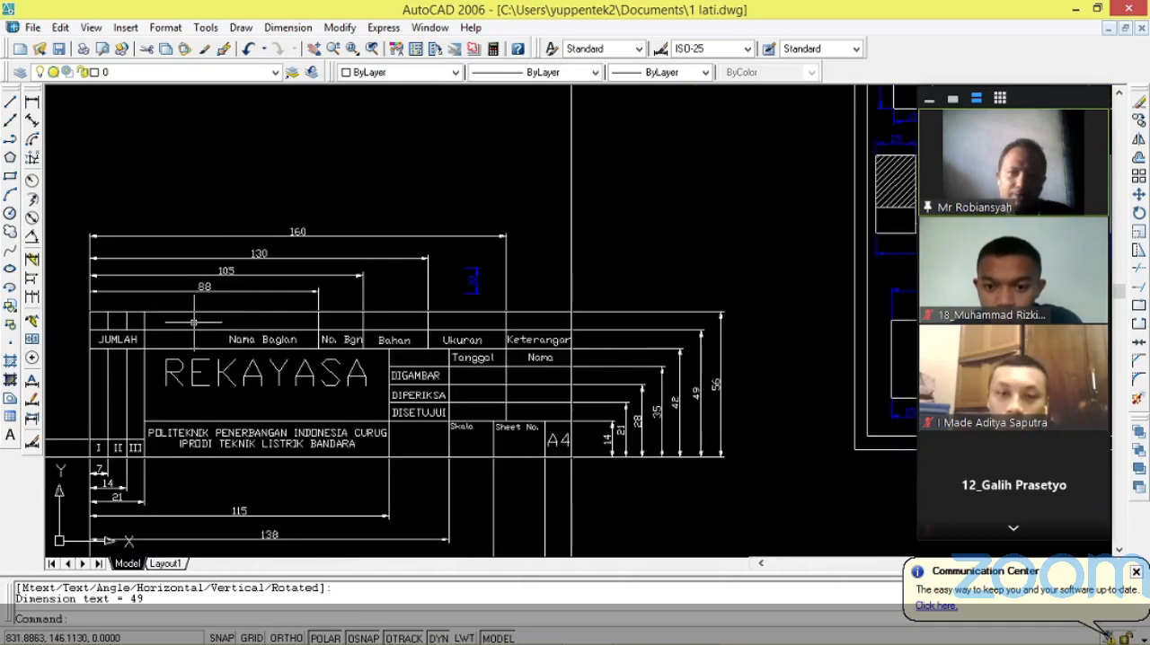
pyautogui.scroll(-4, 209, 317)
pyautogui.scroll(3, 138, 380)
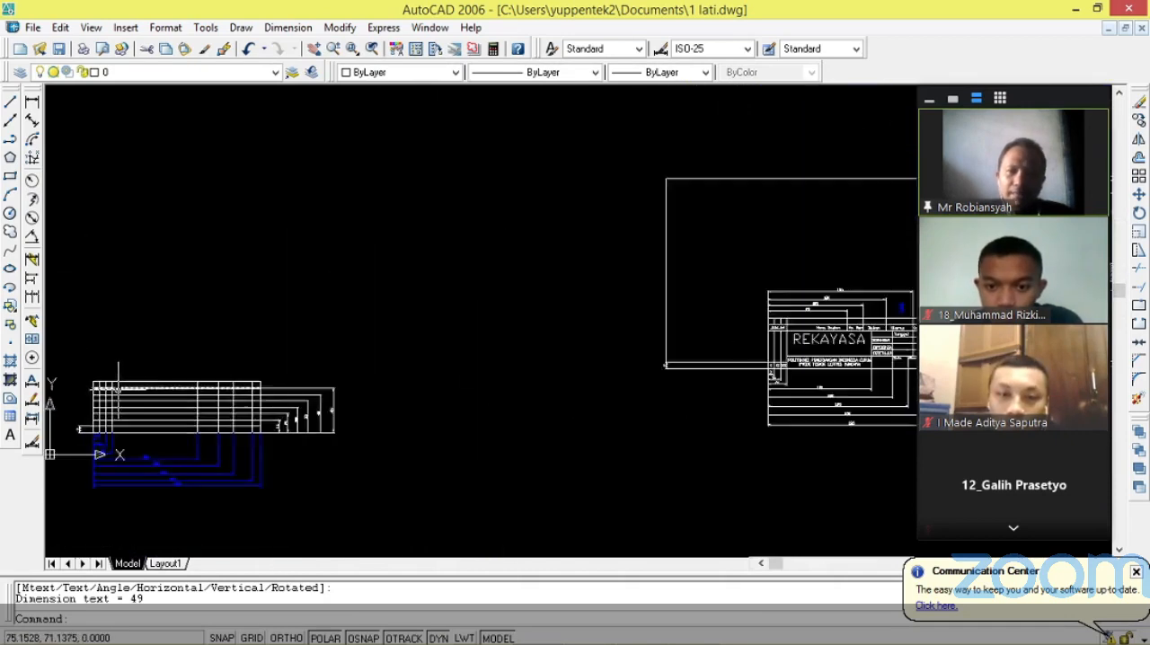
# Add a linear dimension for the outline's full height, from its bottom right to top right corner, outside the seventh row line's dimension.
pyautogui.scroll(2, 144, 380)
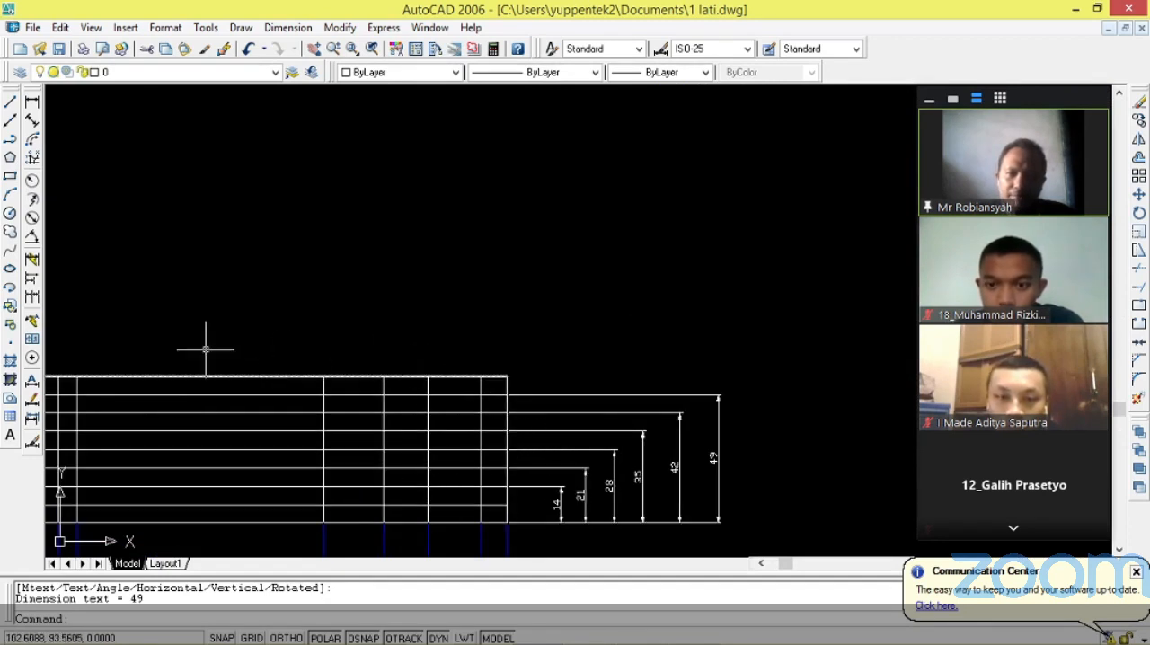
pyautogui.click(31, 103)
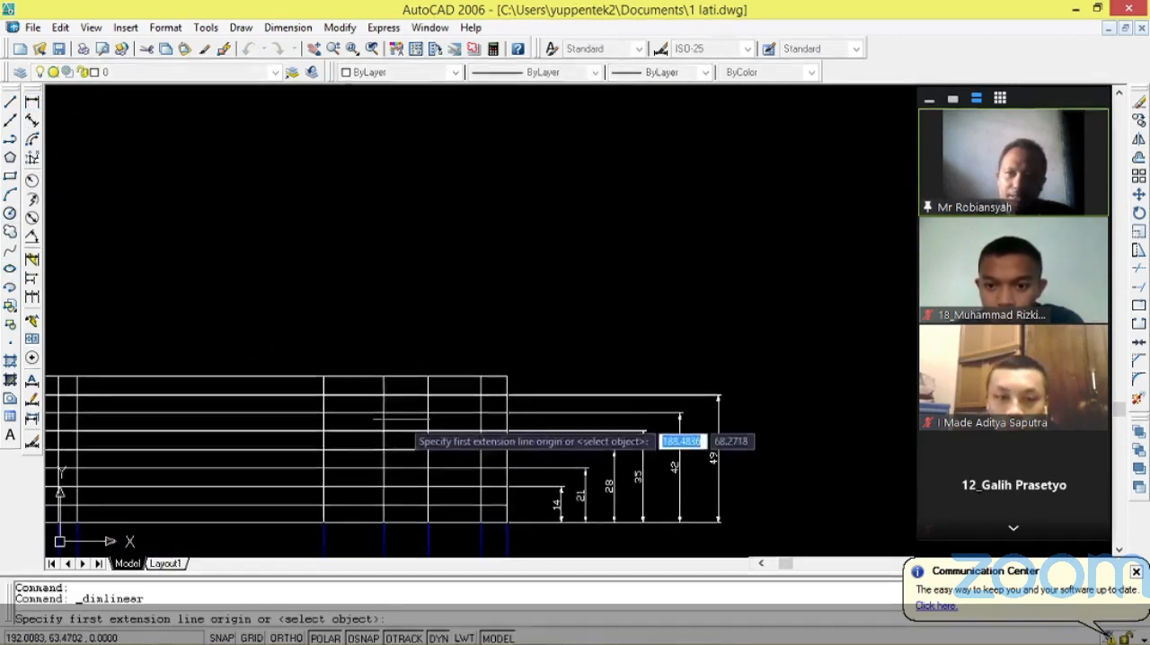
pyautogui.click(508, 522)
pyautogui.click(508, 375)
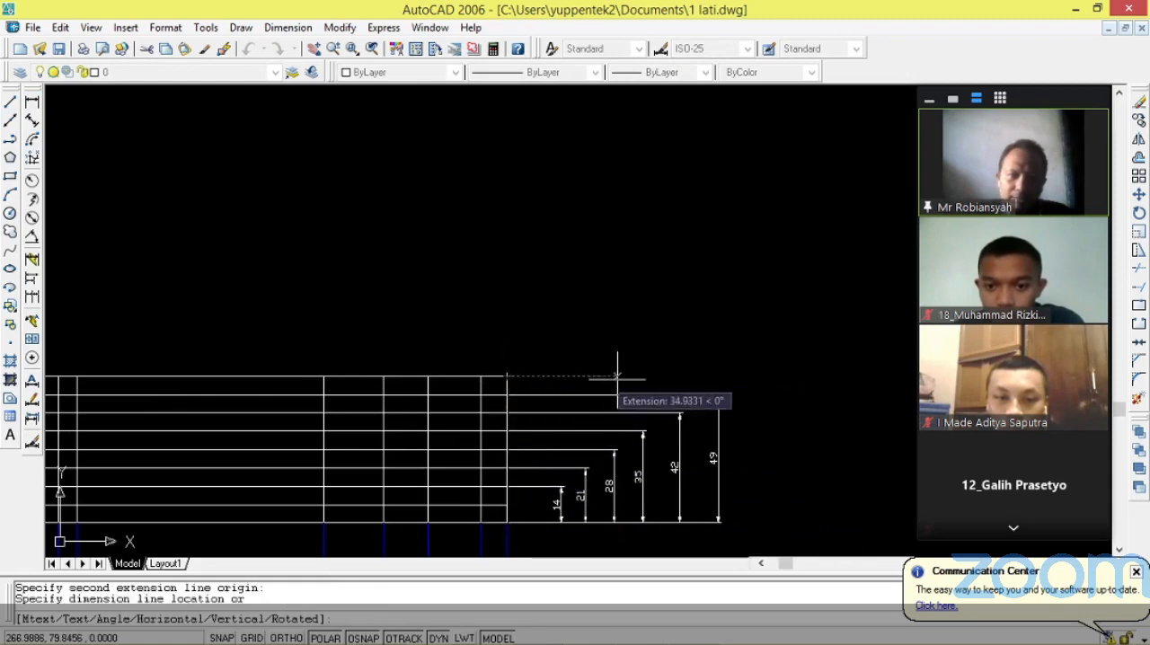
pyautogui.click(748, 392)
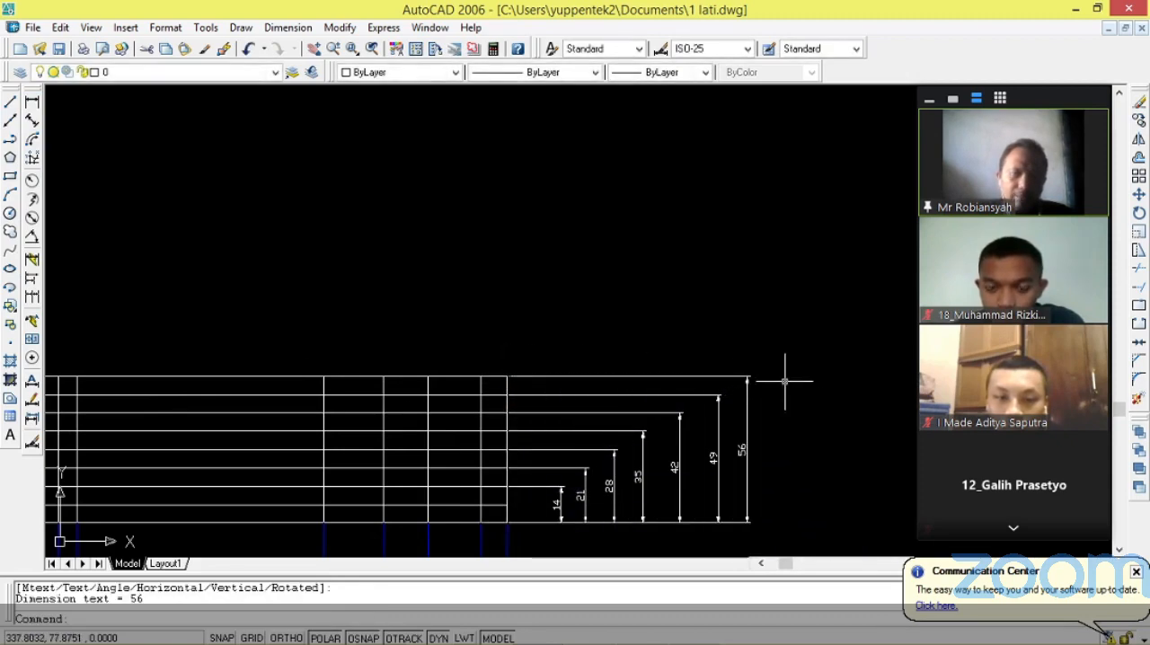
pyautogui.press('Escape')
# Examine the cell layout of the reference REKAYASA title block and compare it with the new grid of column and row lines.
pyautogui.scroll(-3, 811, 385)
pyautogui.scroll(3, 565, 395)
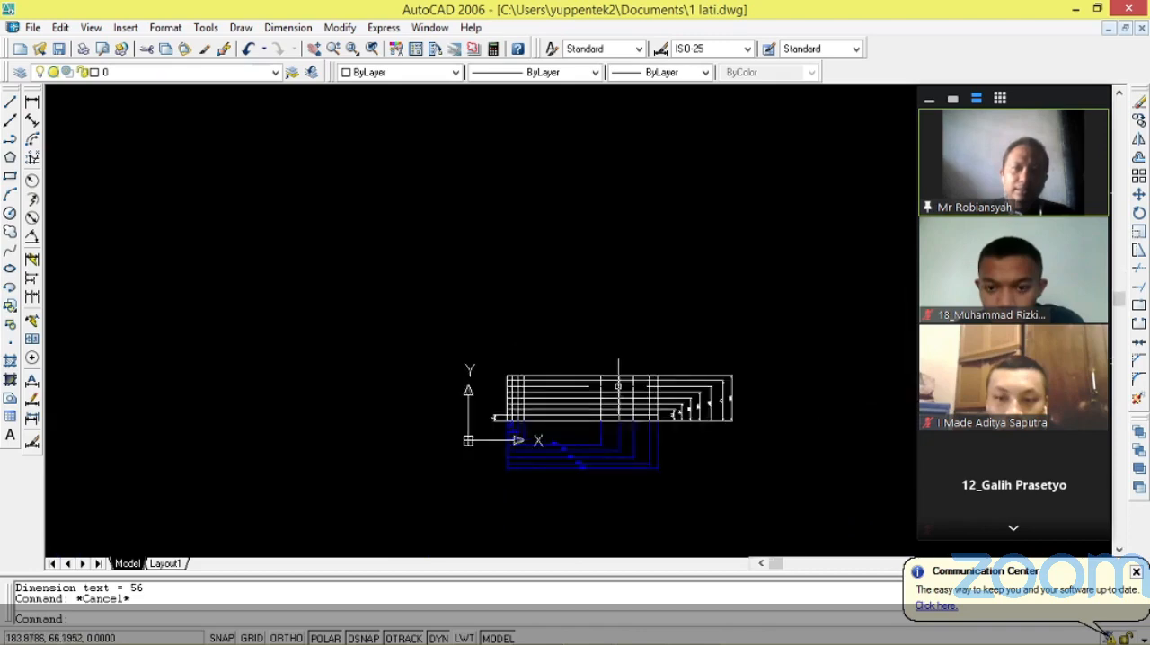
pyautogui.scroll(-5, 476, 380)
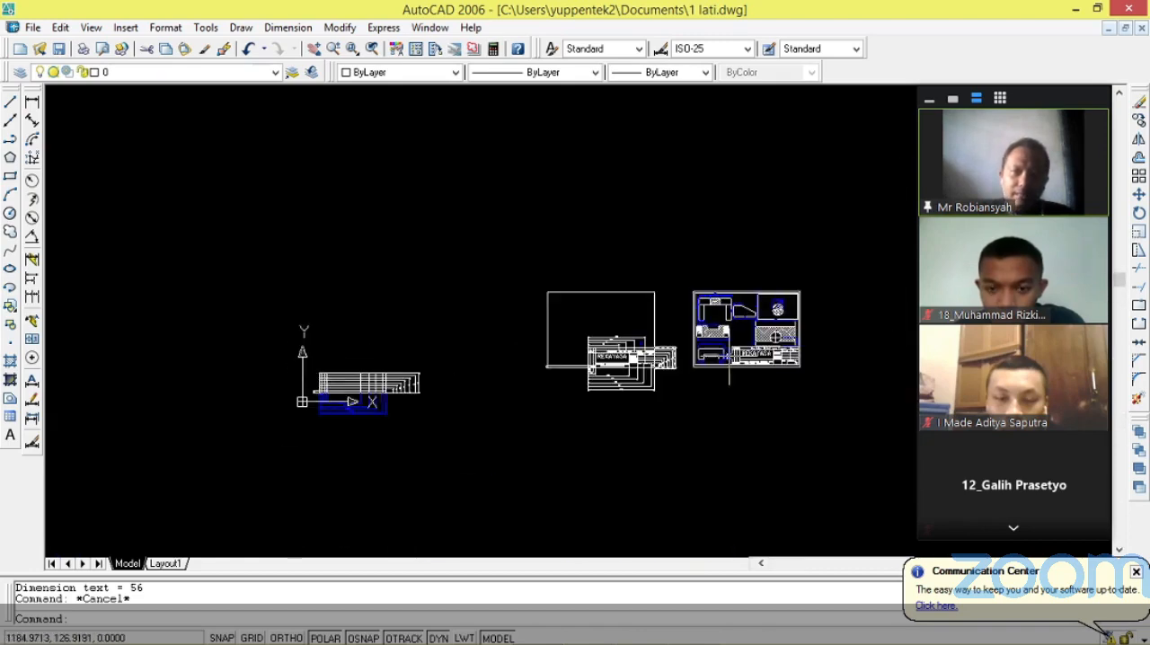
pyautogui.scroll(3, 698, 350)
pyautogui.scroll(3, 475, 378)
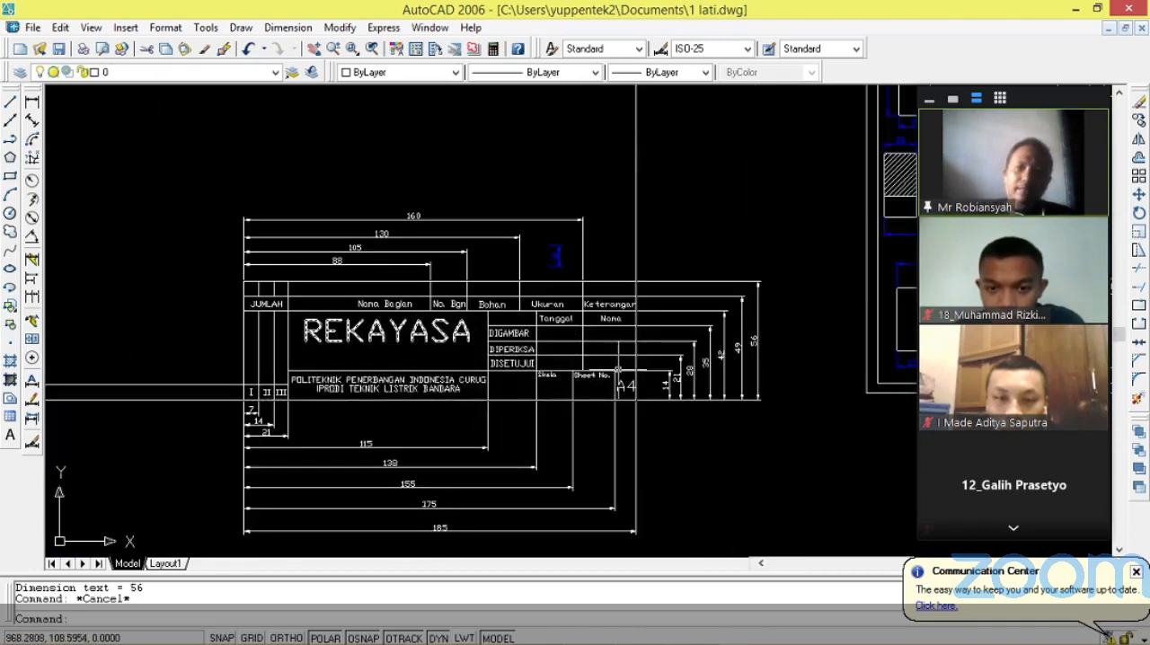
pyautogui.scroll(1, 432, 394)
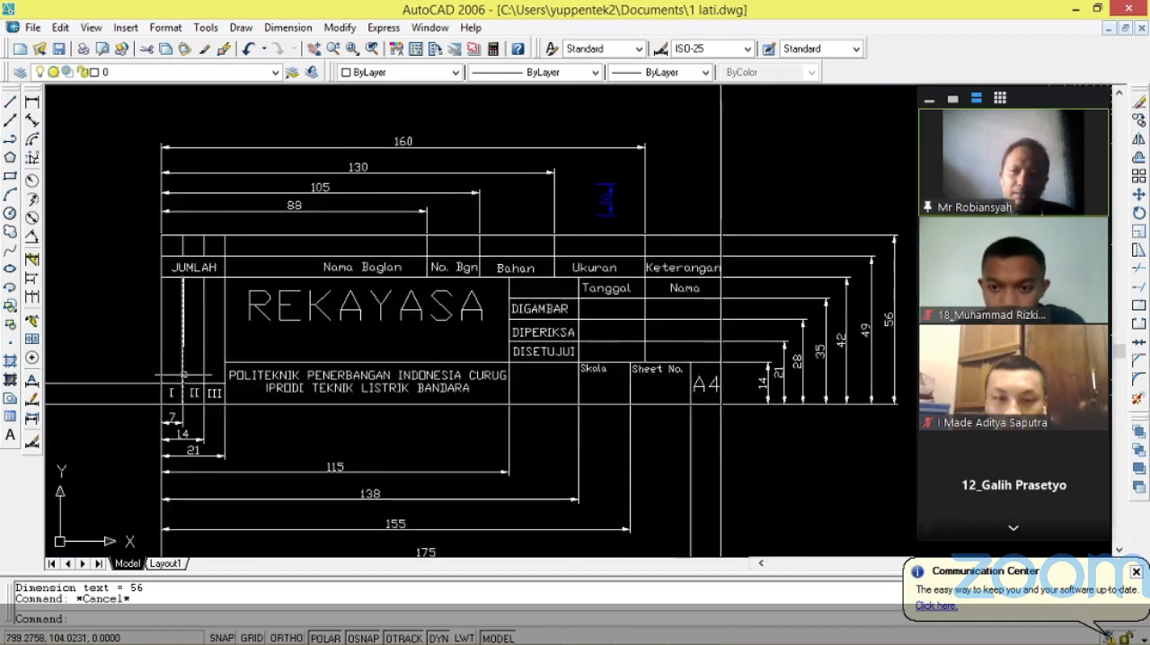
pyautogui.scroll(-3, 184, 375)
pyautogui.scroll(-3, 54, 386)
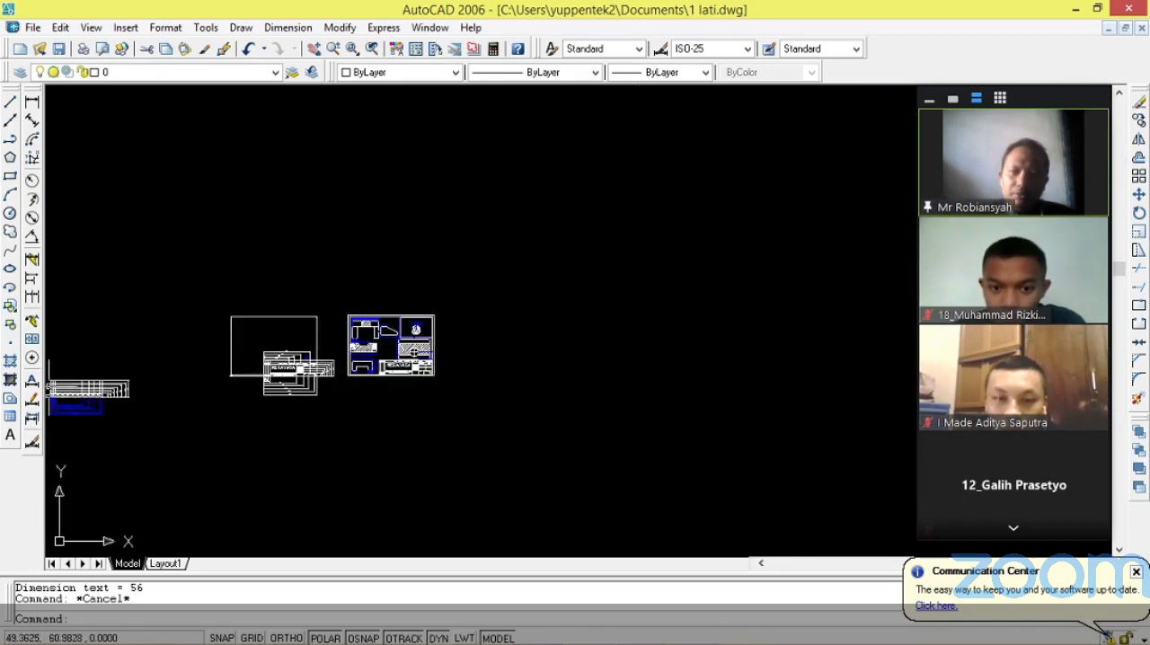
pyautogui.scroll(8, 49, 385)
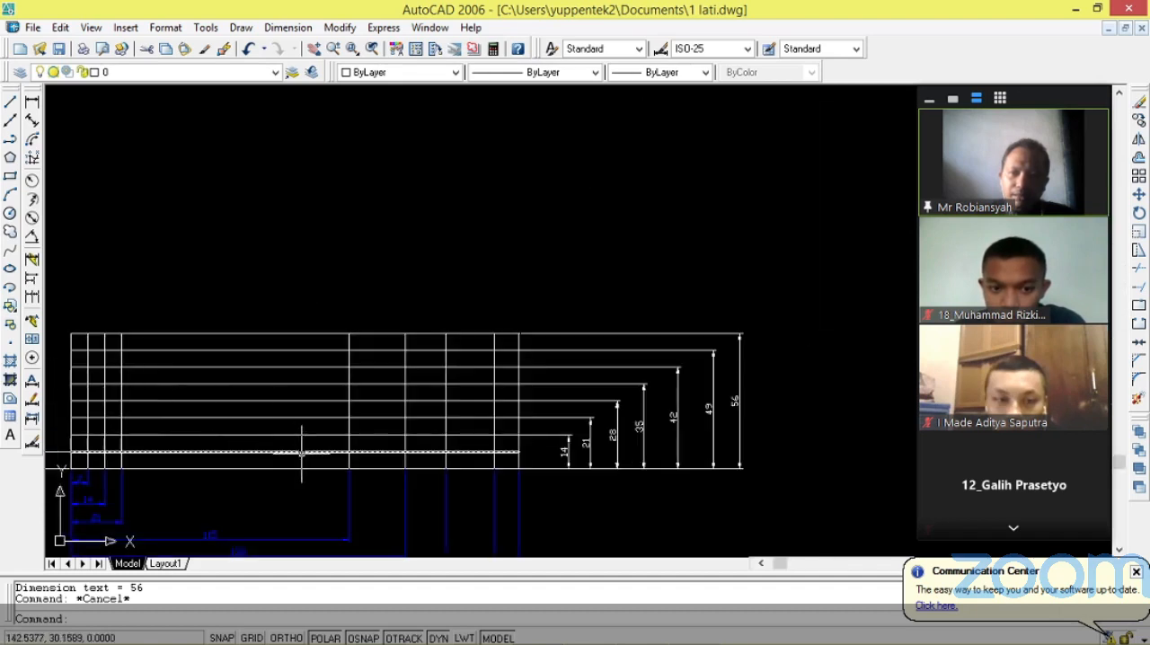
pyautogui.scroll(-5, 126, 411)
pyautogui.scroll(4, 135, 414)
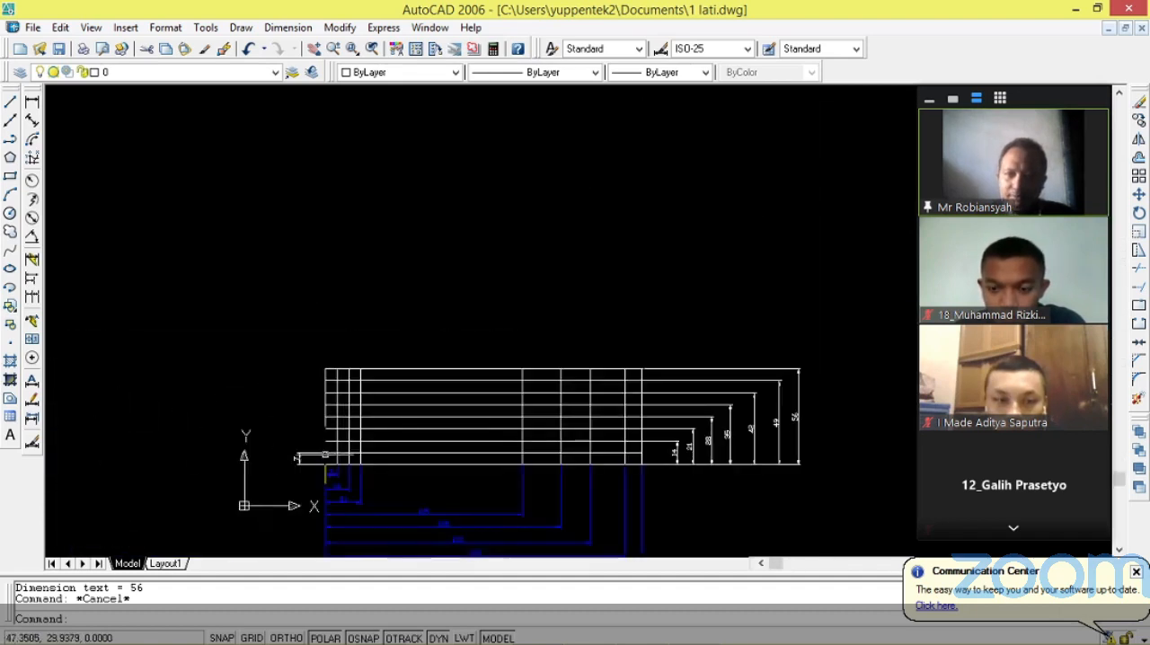
# Trim the row and column line segments inside the three narrow left columns across the second to fourth rows from the bottom.
pyautogui.scroll(3, 348, 458)
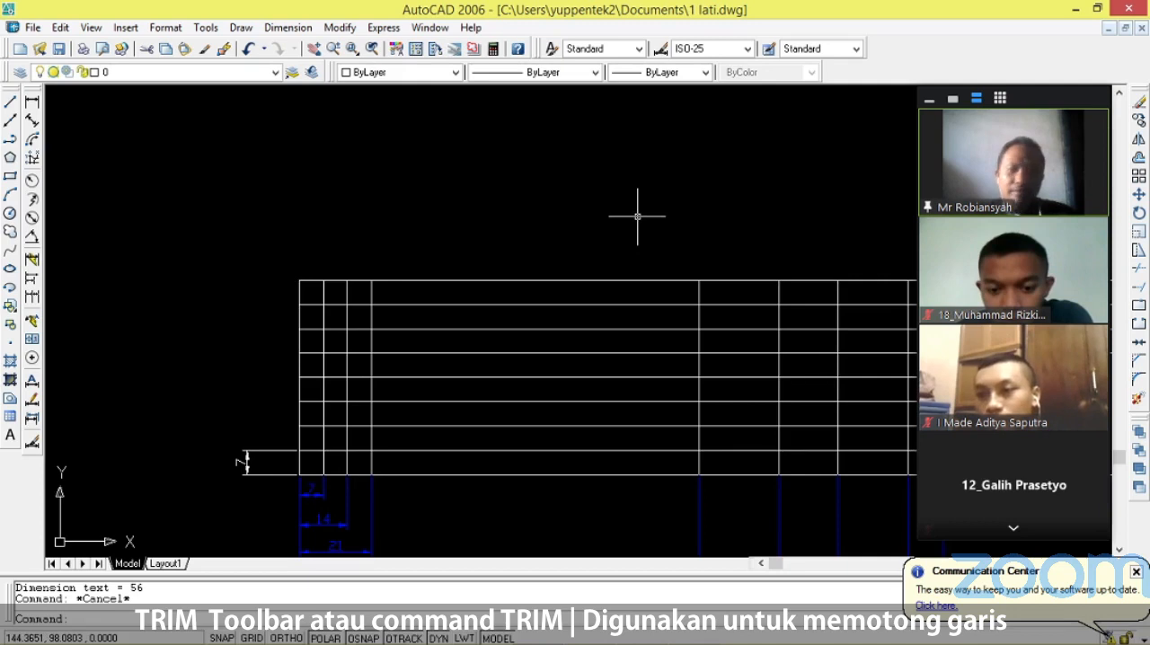
pyautogui.write('tr')
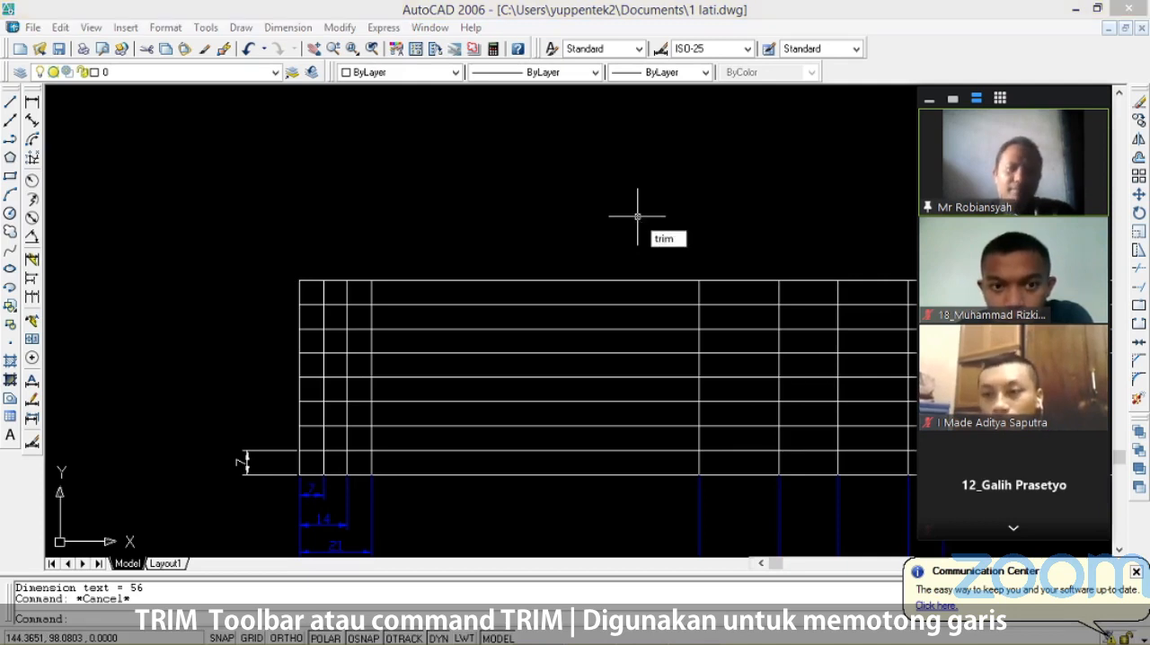
pyautogui.write('im')
pyautogui.press('Return')
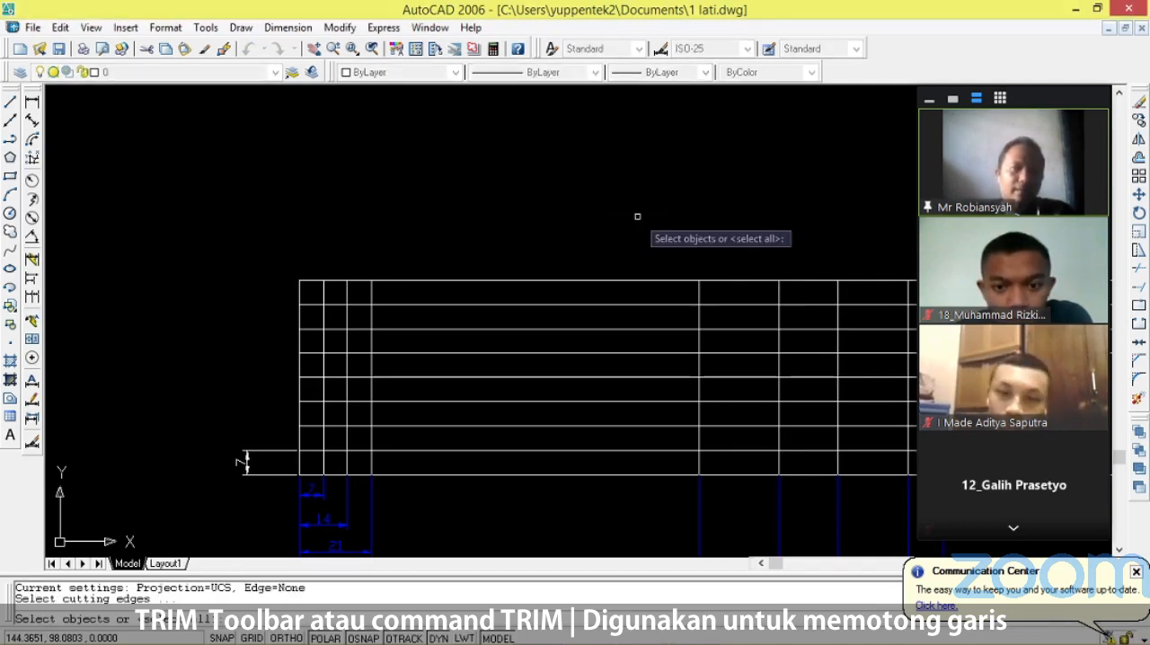
pyautogui.press('Return')
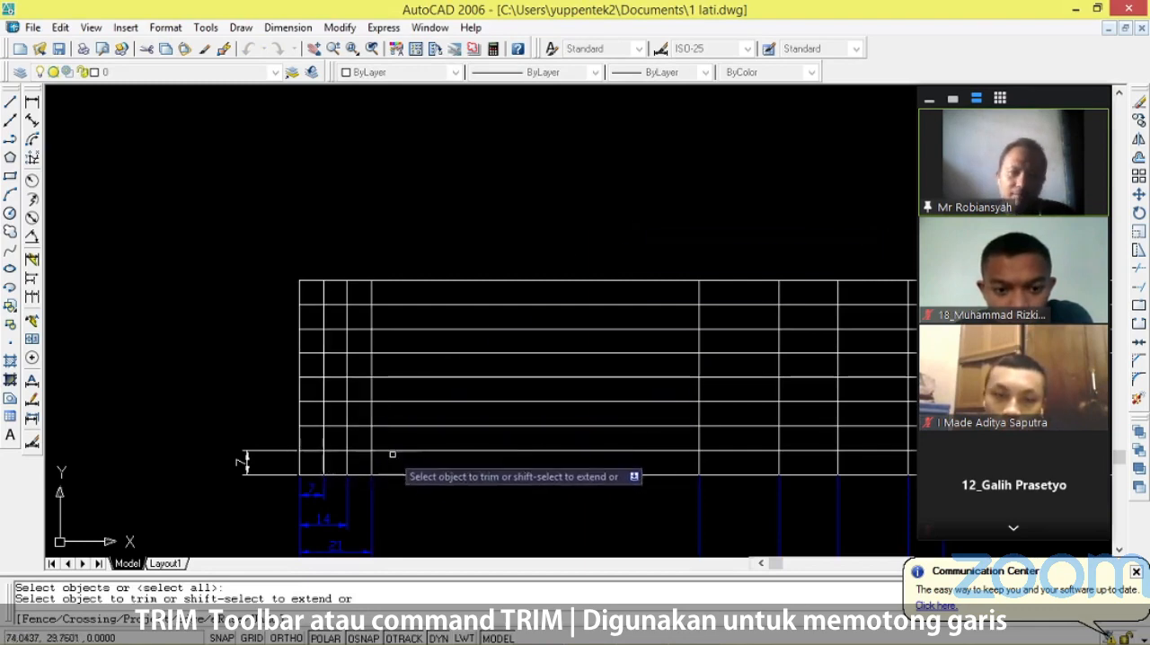
pyautogui.click(342, 449)
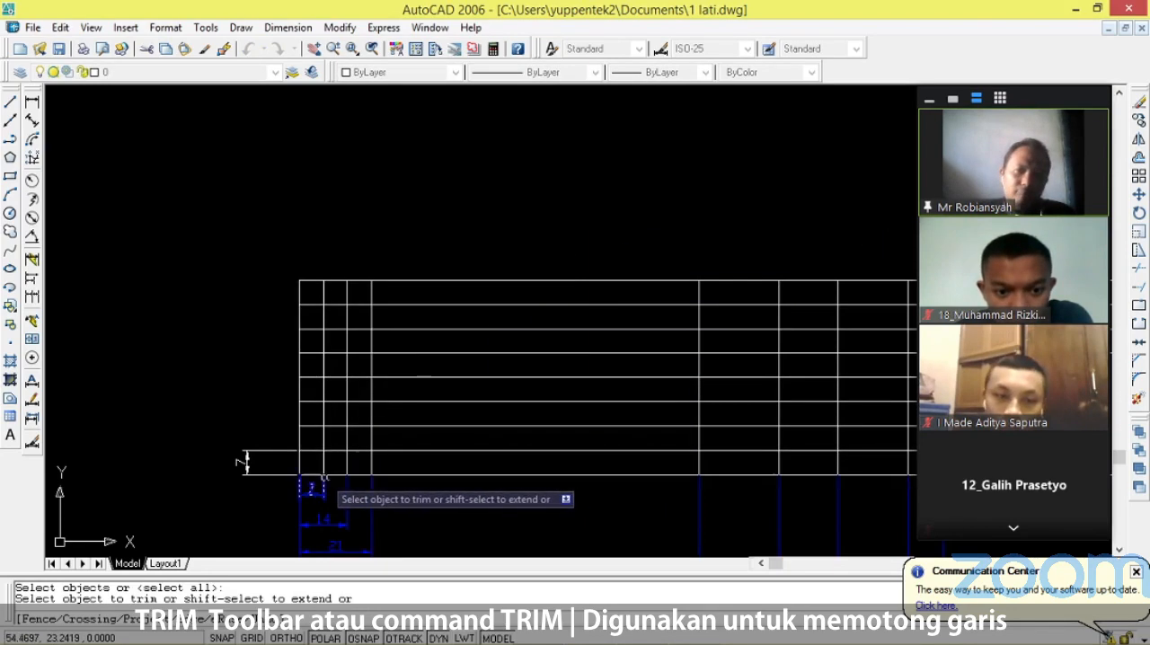
pyautogui.click(324, 442)
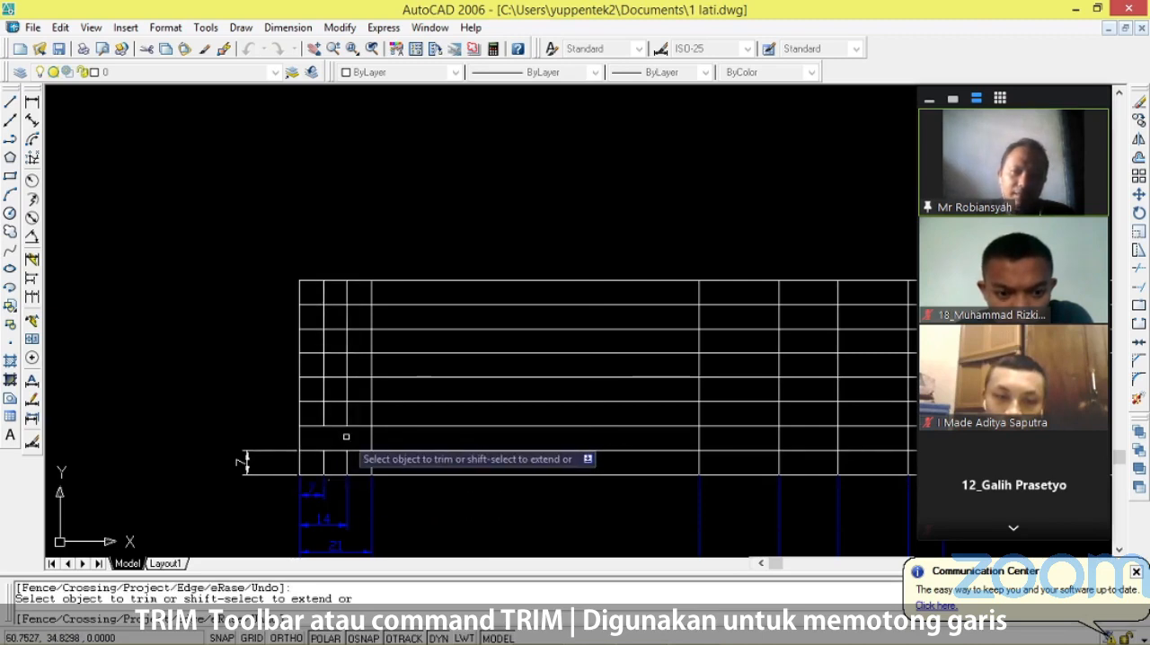
pyautogui.click(315, 425)
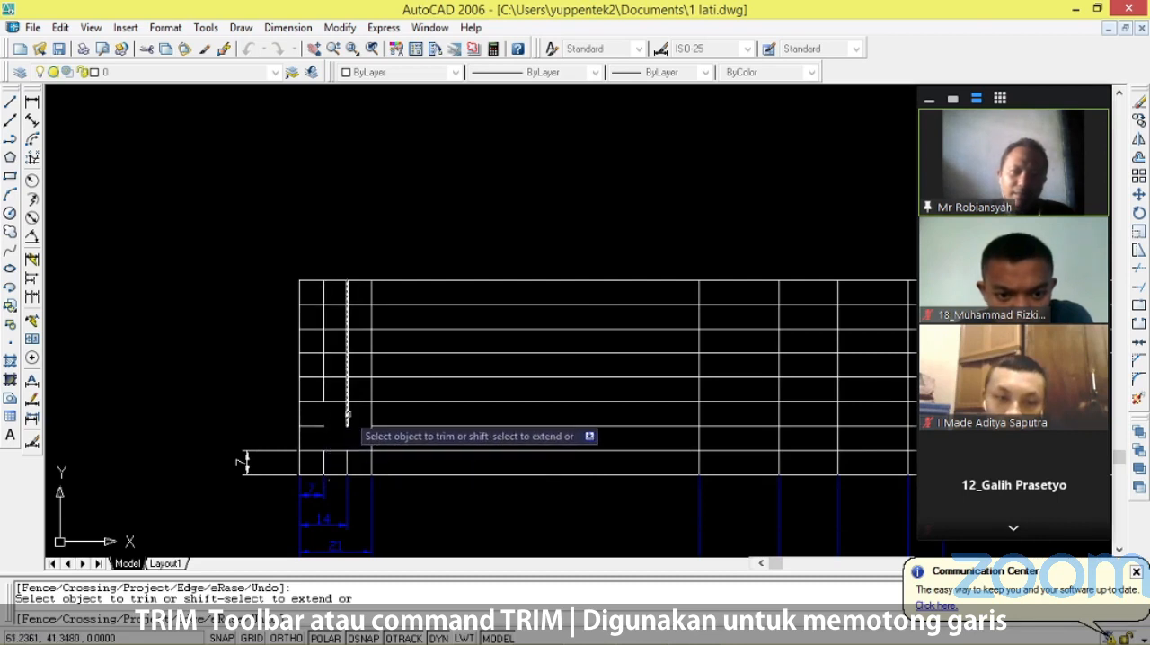
pyautogui.click(347, 415)
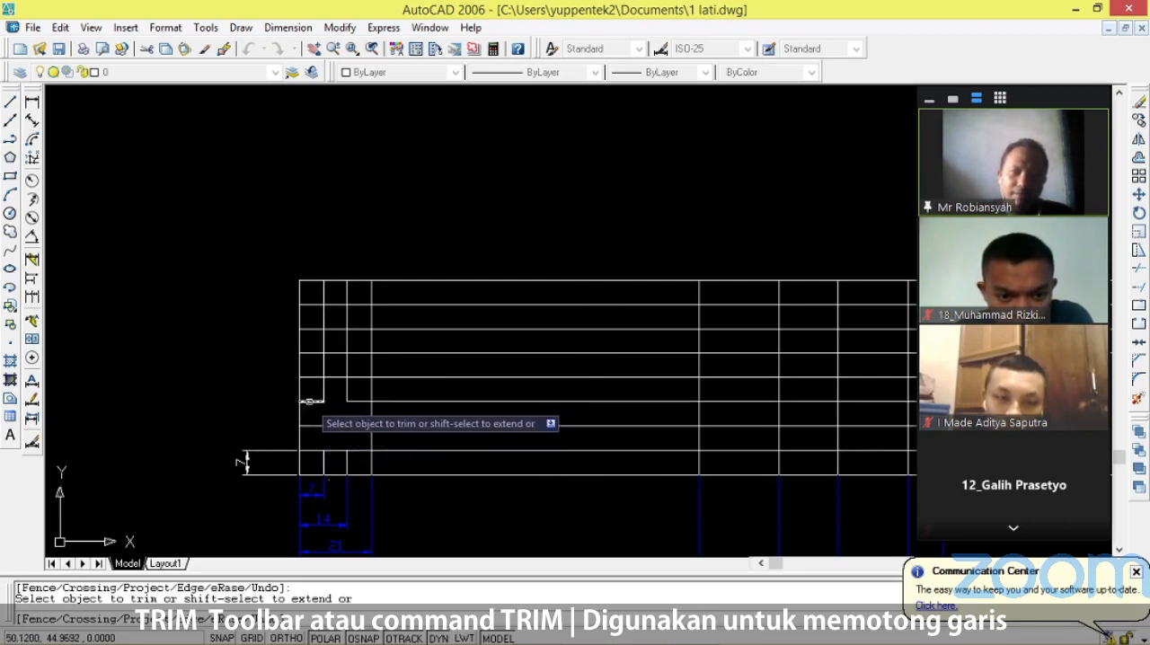
pyautogui.click(325, 392)
pyautogui.click(347, 394)
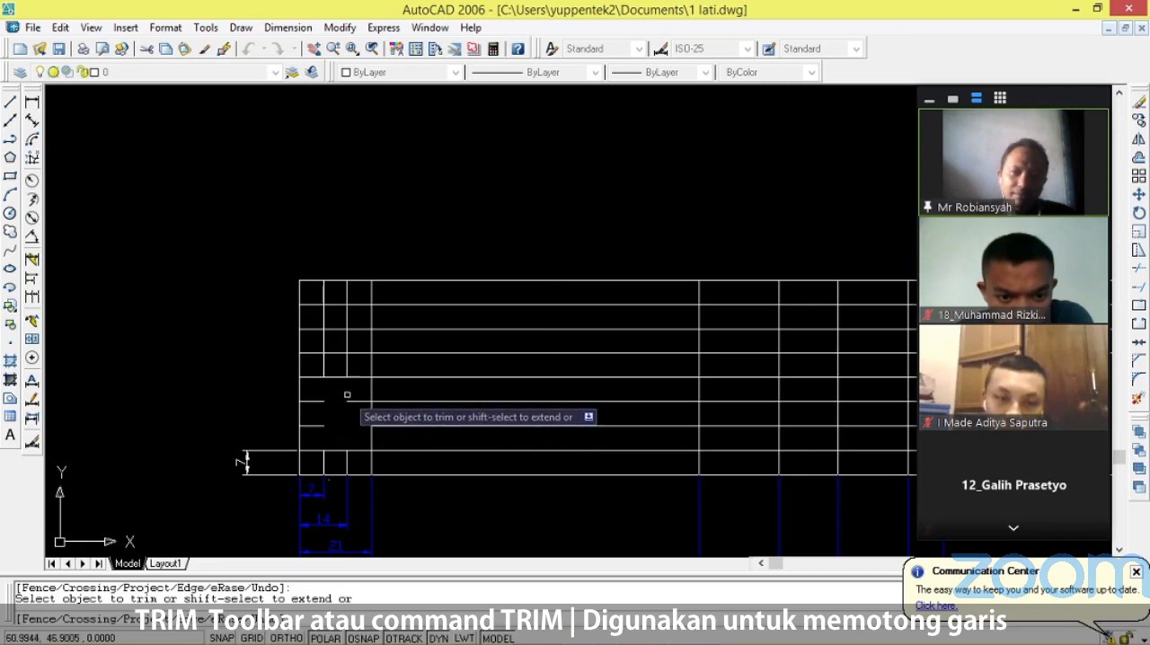
pyautogui.click(354, 404)
# Compare with the reference title block and trim more line segments in the narrow left columns at the fifth and sixth rows from the bottom.
pyautogui.scroll(-7, 216, 365)
pyautogui.scroll(4, 699, 352)
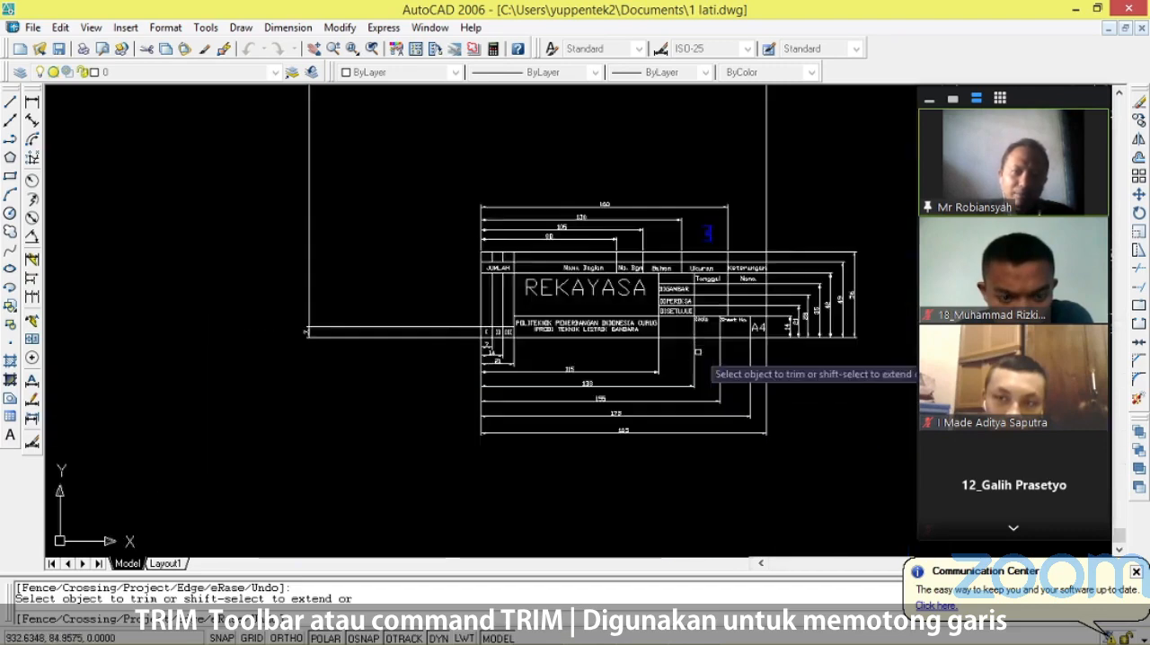
pyautogui.scroll(1, 508, 305)
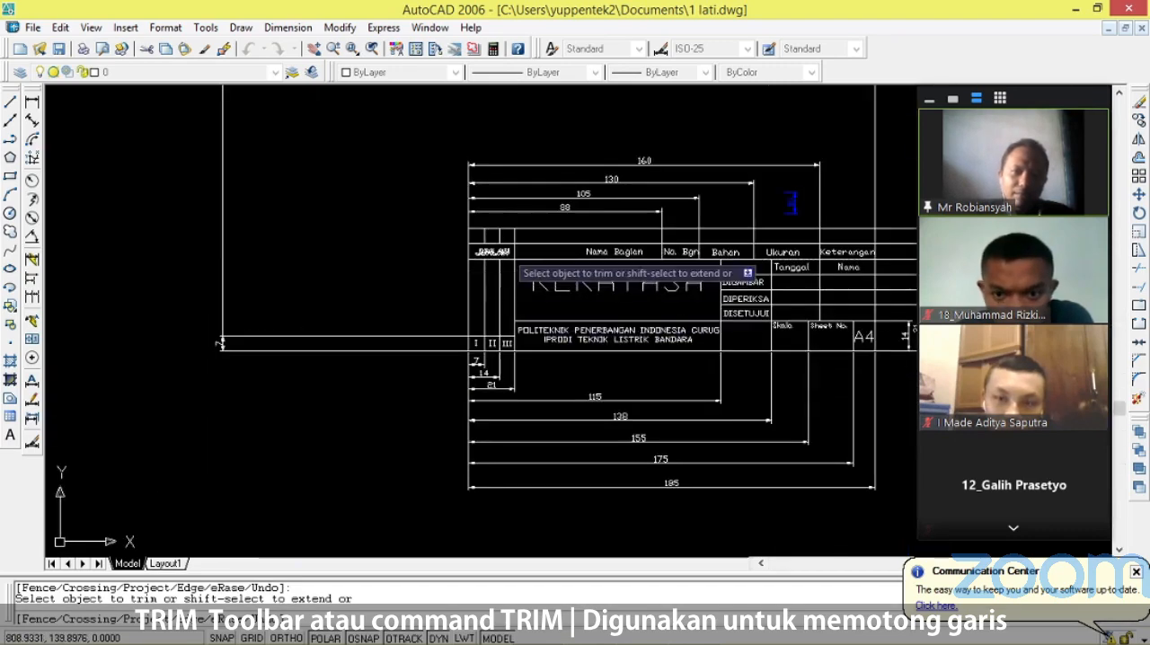
pyautogui.scroll(-3, 507, 270)
pyautogui.scroll(4, 255, 310)
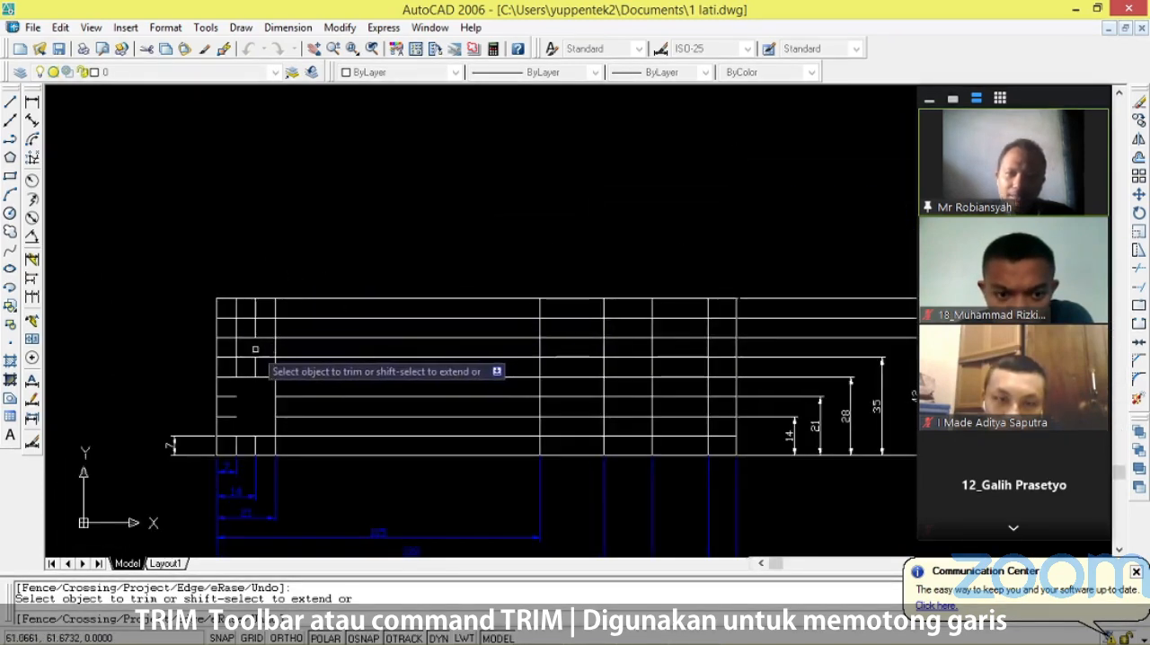
pyautogui.click(232, 361)
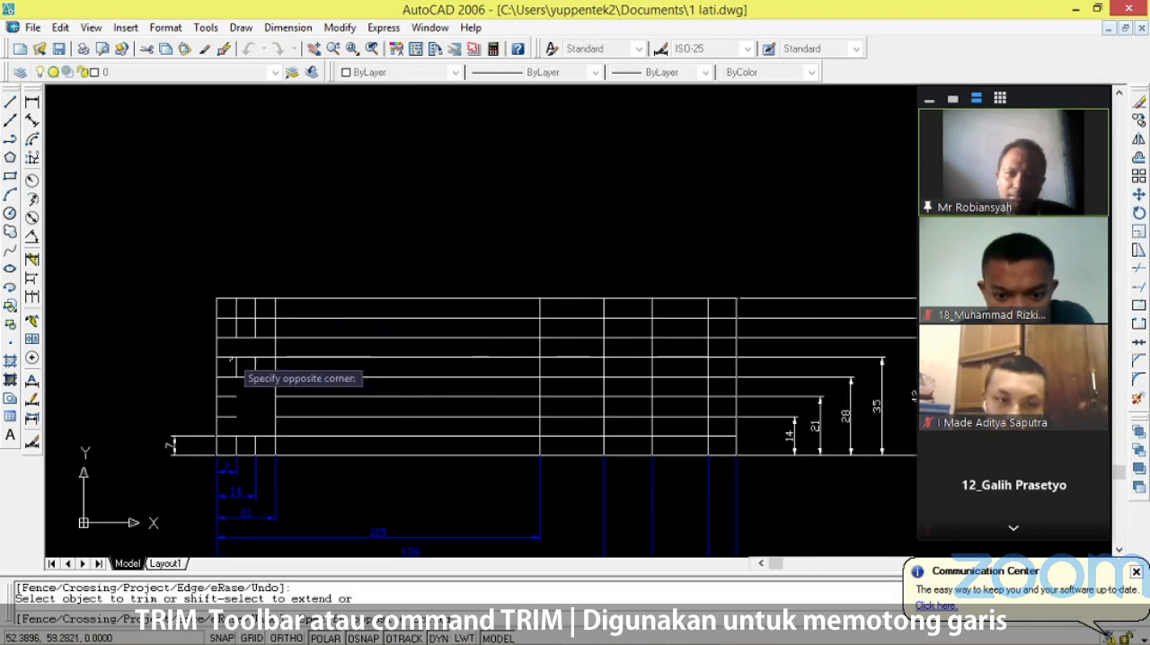
pyautogui.click(251, 365)
pyautogui.click(252, 364)
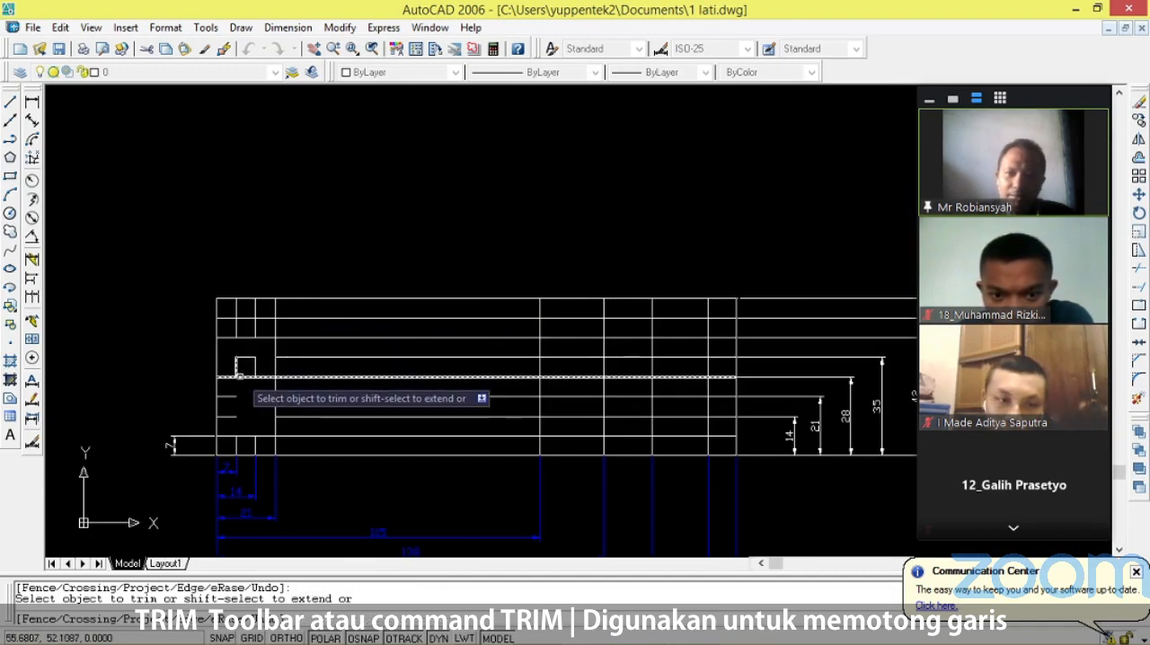
pyautogui.click(246, 376)
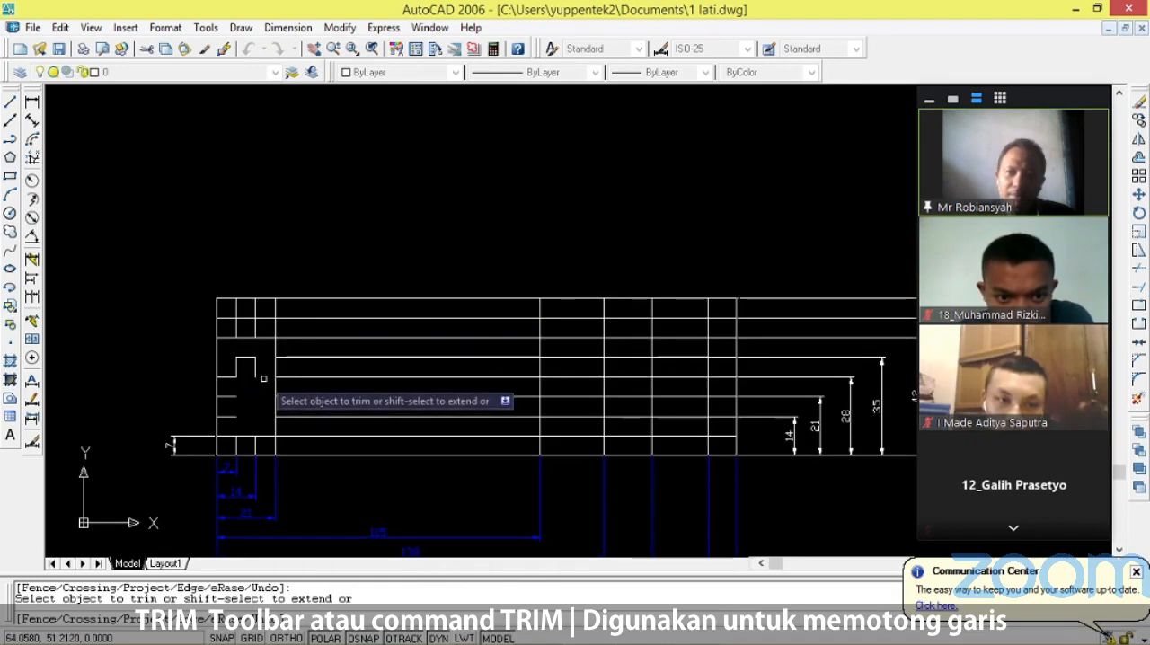
# End the trimming, dismiss the meeting time-limit notice, and delete the leftover line pieces inside the cleared narrow left columns.
pyautogui.scroll(4, 264, 378)
pyautogui.scroll(-3, 257, 395)
pyautogui.scroll(3, 252, 404)
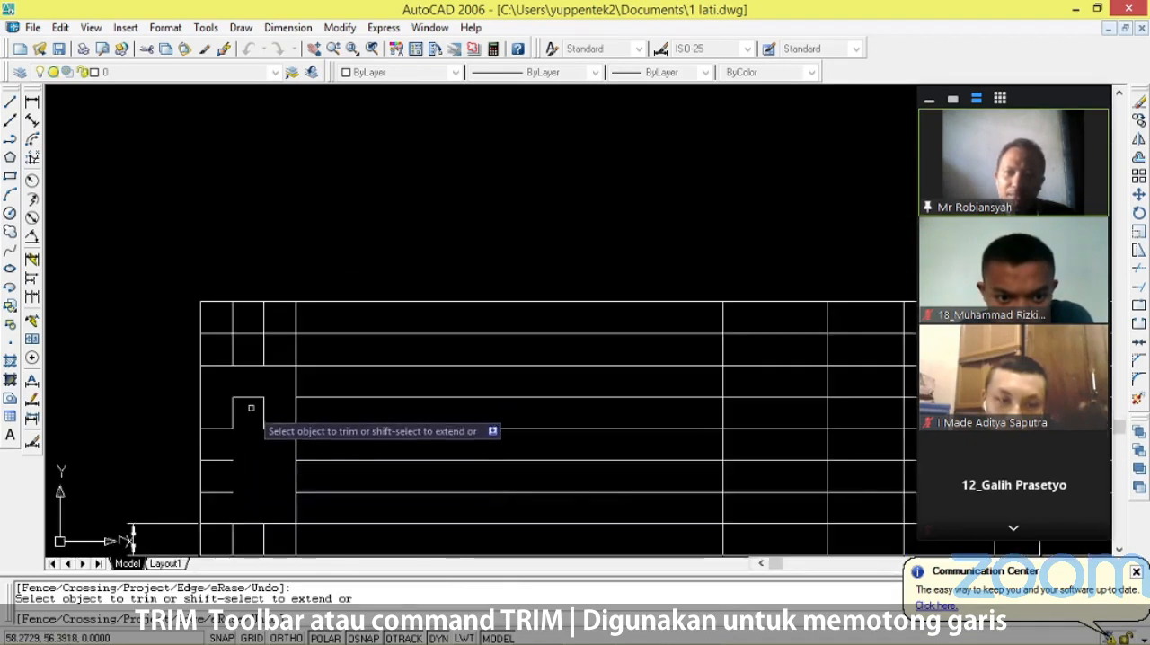
pyautogui.click(256, 399)
pyautogui.click(256, 394)
pyautogui.click(256, 398)
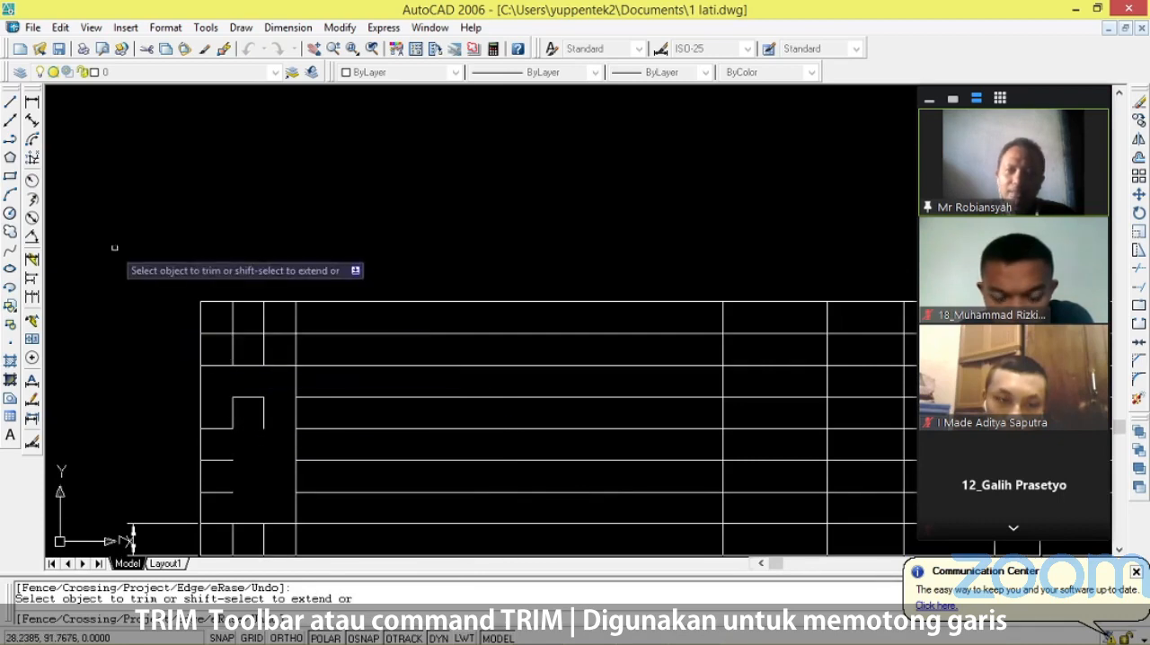
pyautogui.press('Escape')
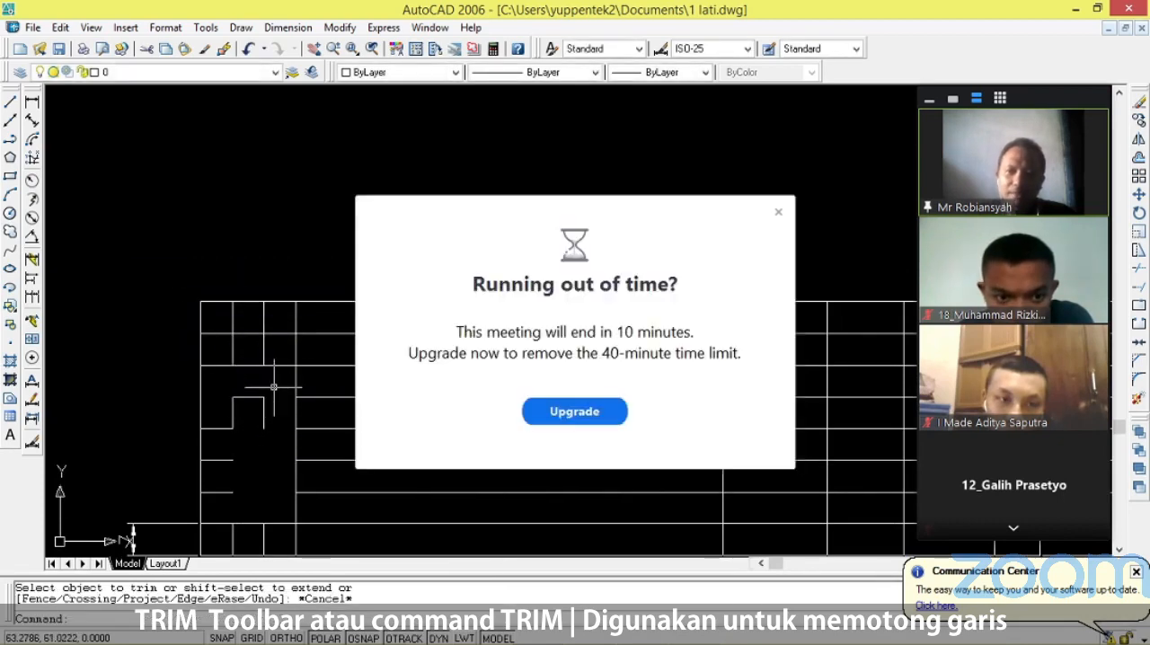
pyautogui.click(778, 213)
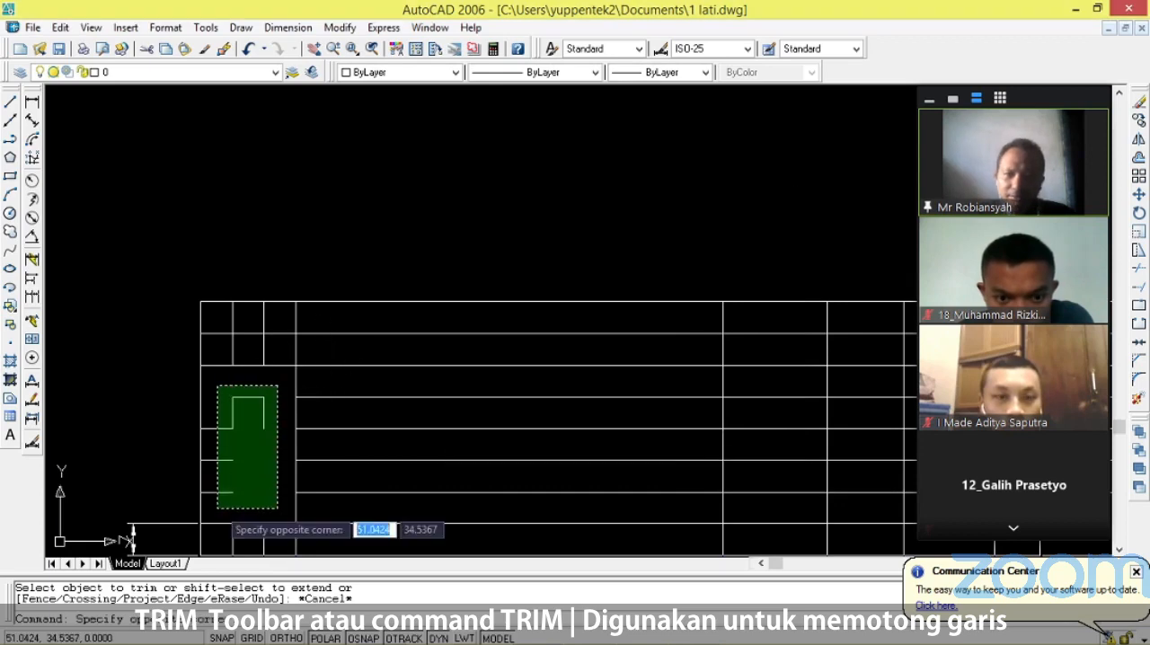
pyautogui.click(219, 506)
pyautogui.press('Delete')
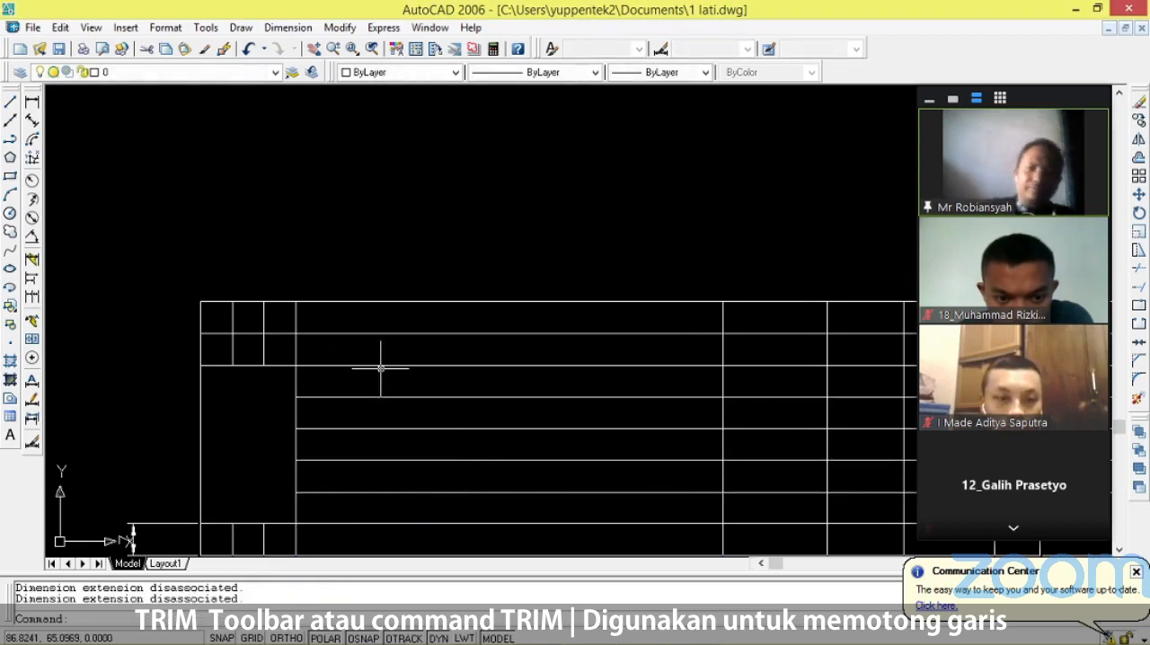
# Check the JUMLAH cell on the reference title block and trim the first two inner column lines out of the second row from the top.
pyautogui.scroll(-1, 385, 368)
pyautogui.scroll(-2, 301, 357)
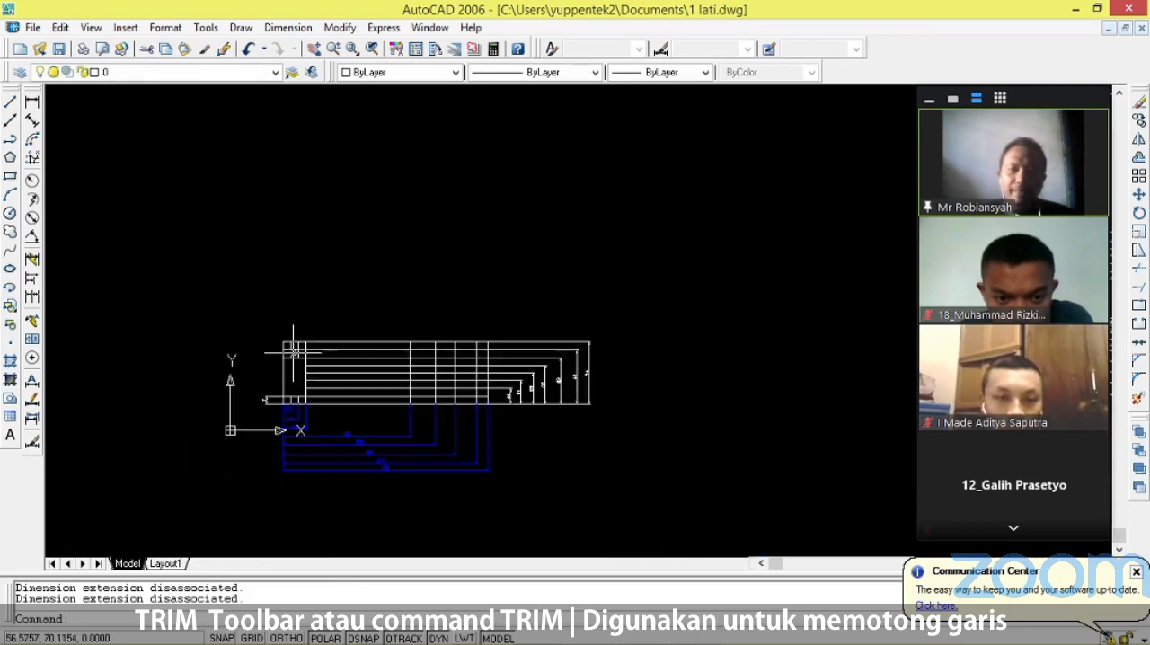
pyautogui.scroll(-1, 644, 414)
pyautogui.scroll(3, 585, 218)
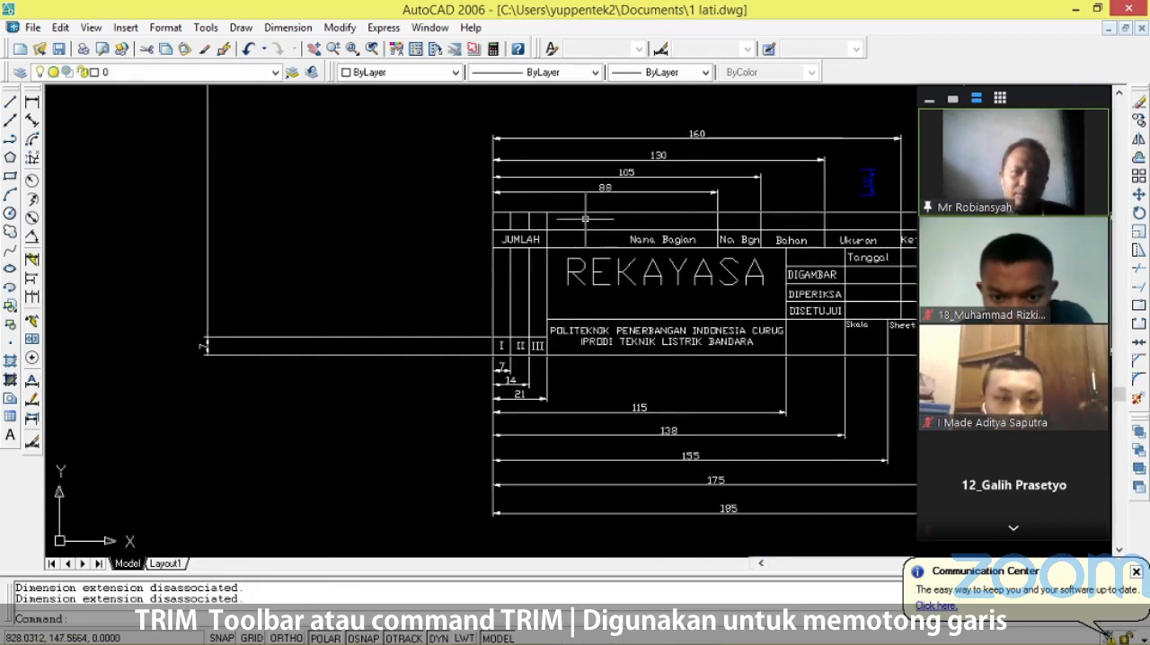
pyautogui.scroll(-3, 531, 241)
pyautogui.scroll(3, 372, 305)
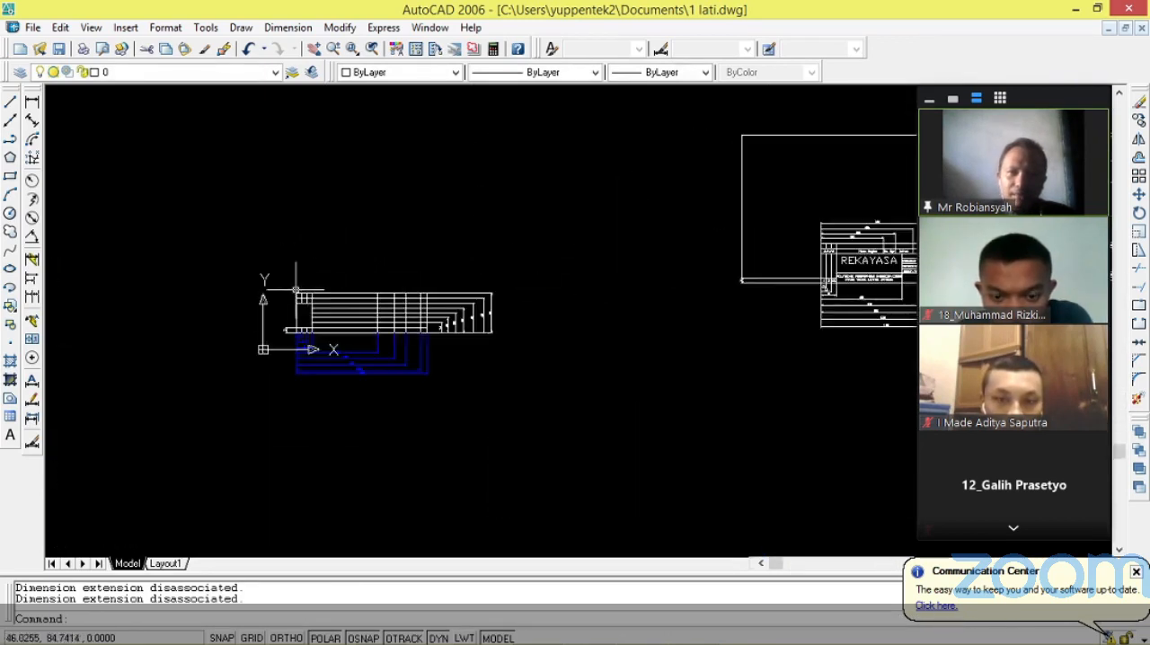
pyautogui.scroll(5, 372, 305)
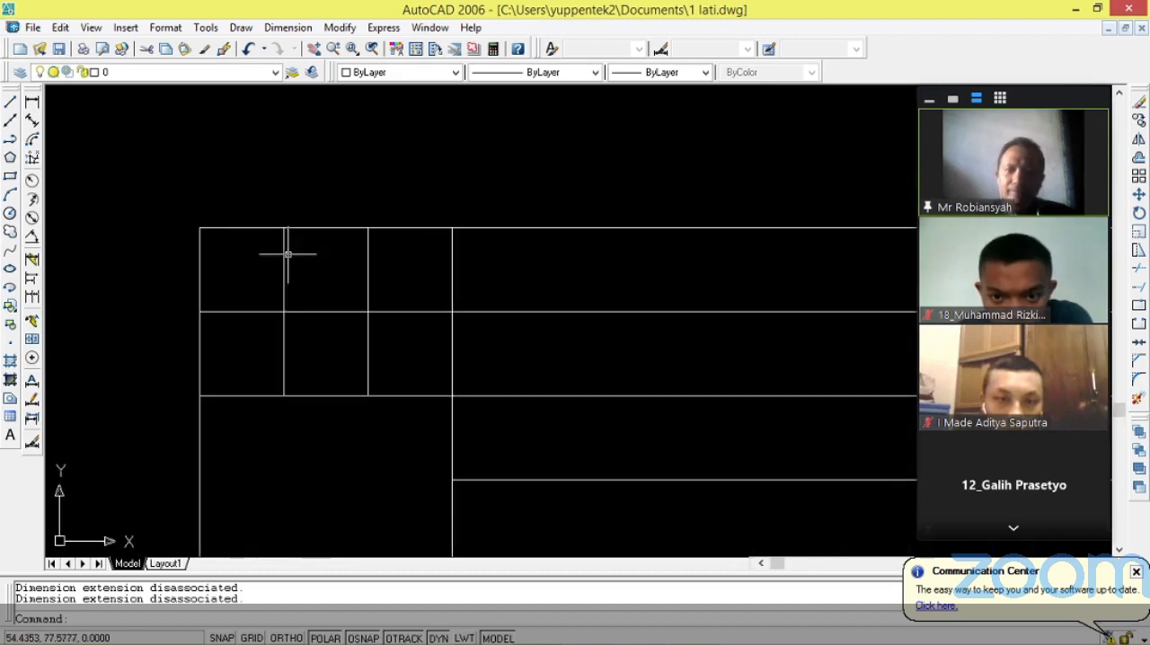
pyautogui.write('trim')
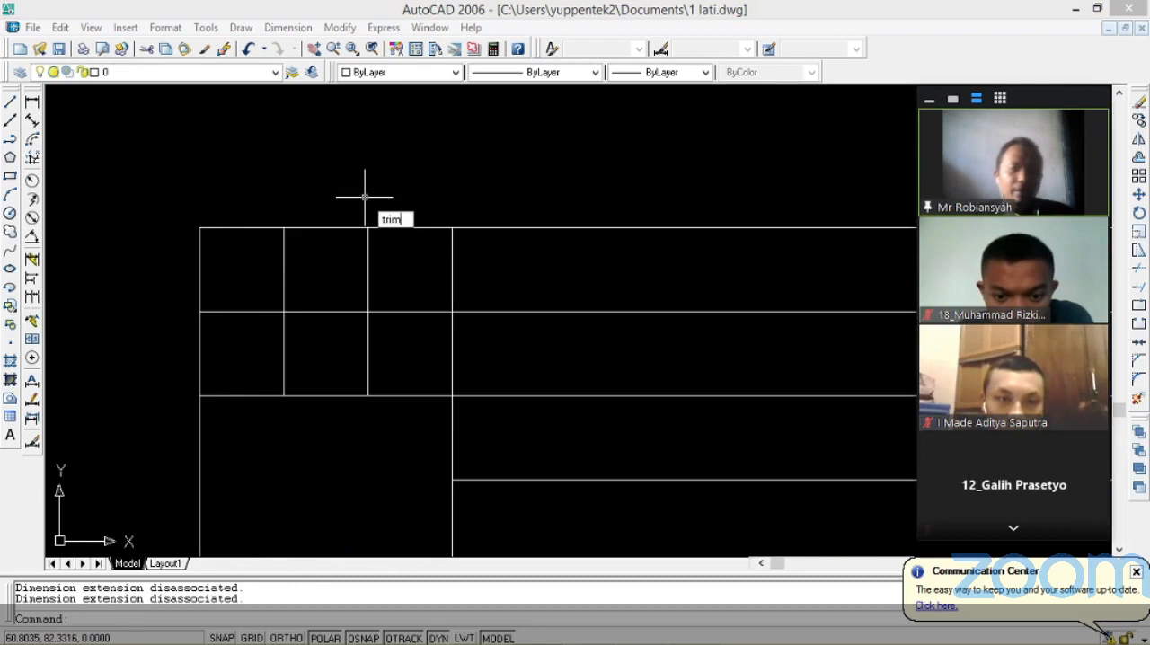
pyautogui.press('Return')
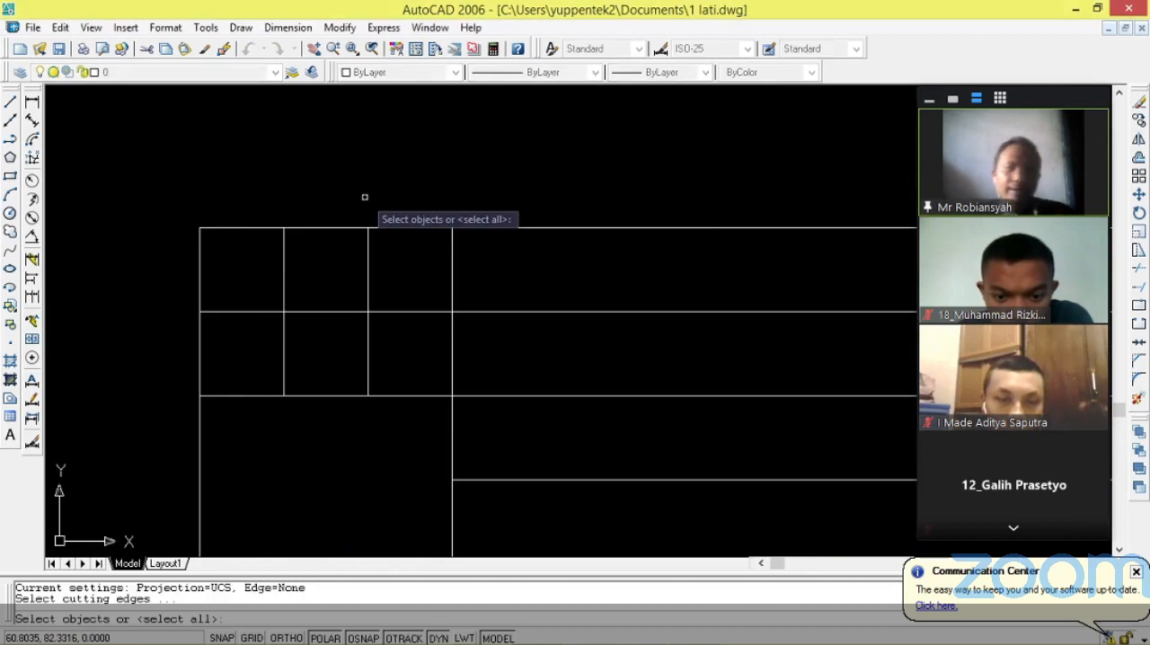
pyautogui.press('Return')
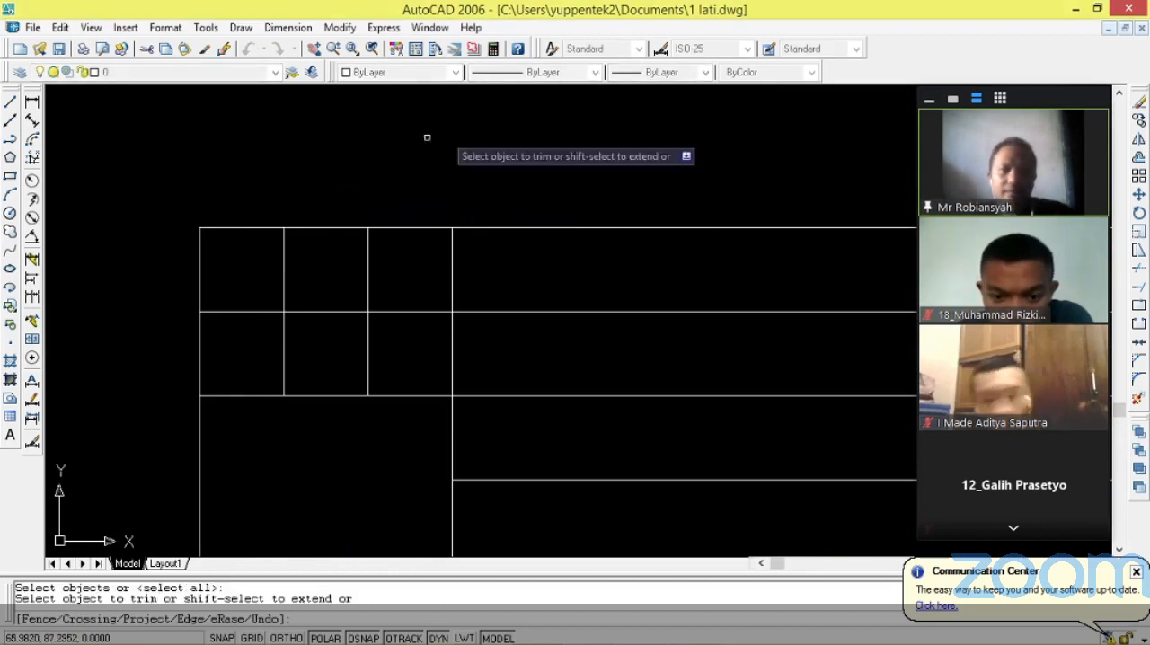
pyautogui.click(284, 352)
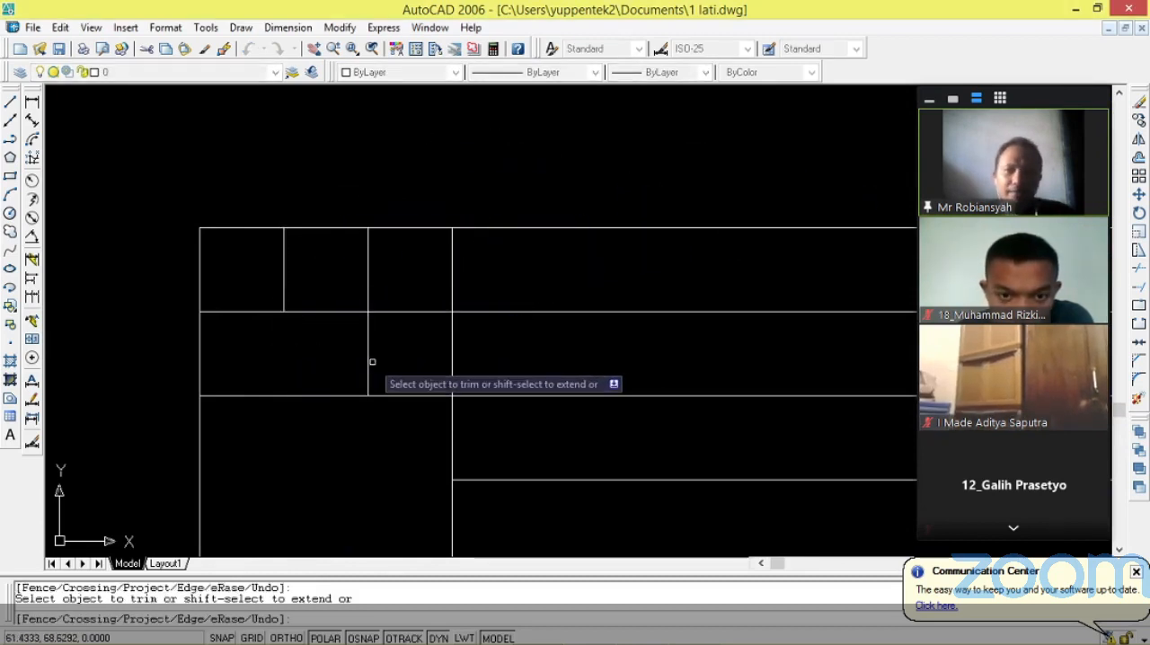
pyautogui.click(369, 358)
# Check the reference title block's lower cells and trim the lowest inner row line between the 21 and 115 column lines.
pyautogui.scroll(-4, 341, 347)
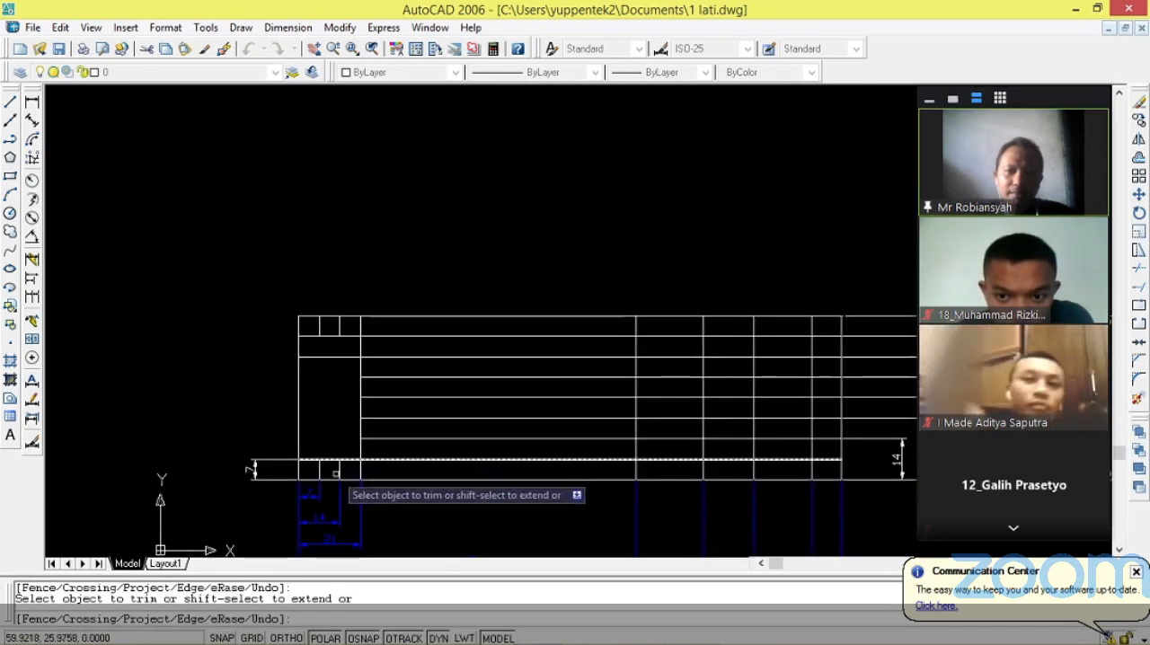
pyautogui.scroll(-4, 337, 423)
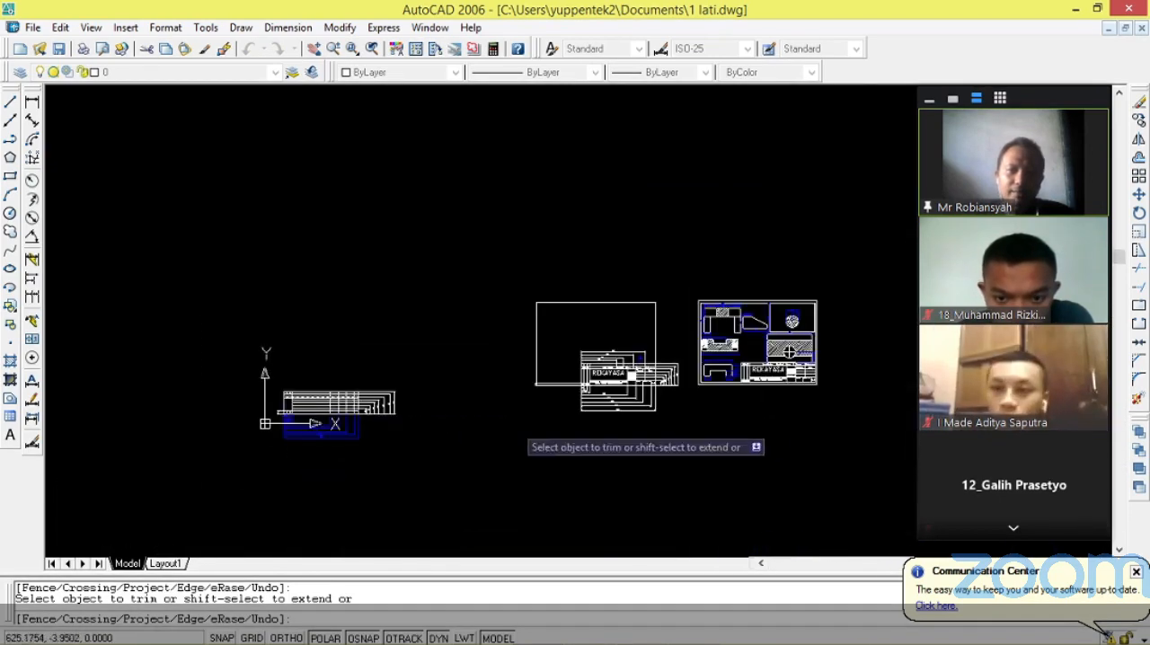
pyautogui.scroll(4, 587, 359)
pyautogui.scroll(4, 710, 367)
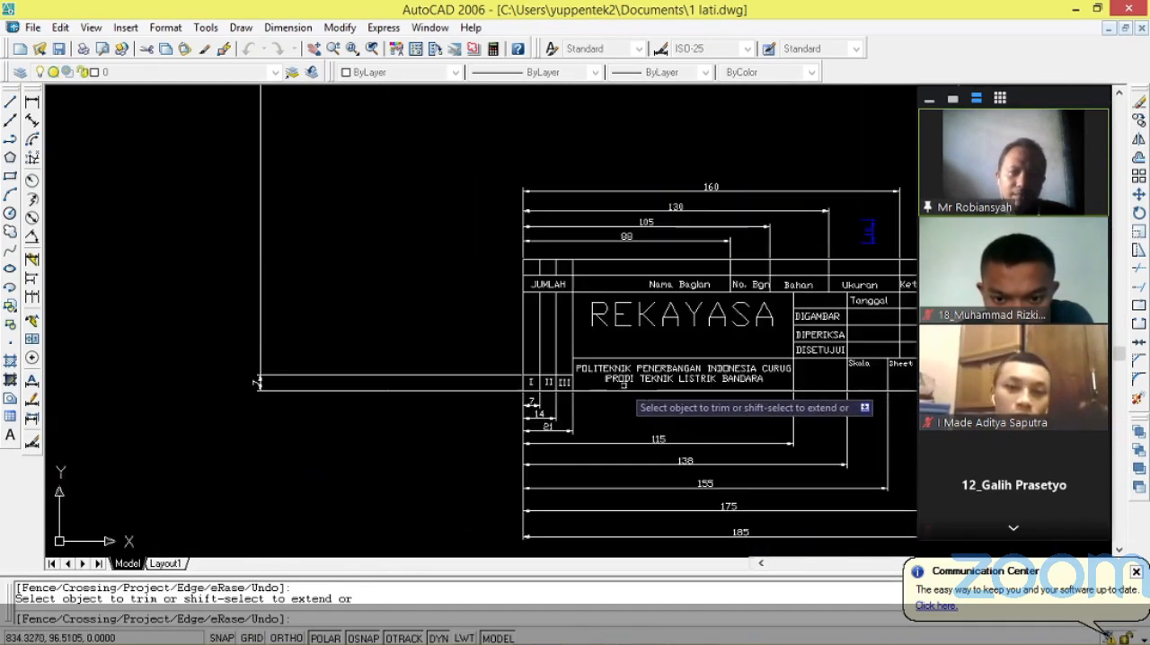
pyautogui.scroll(-4, 611, 397)
pyautogui.scroll(2, 557, 393)
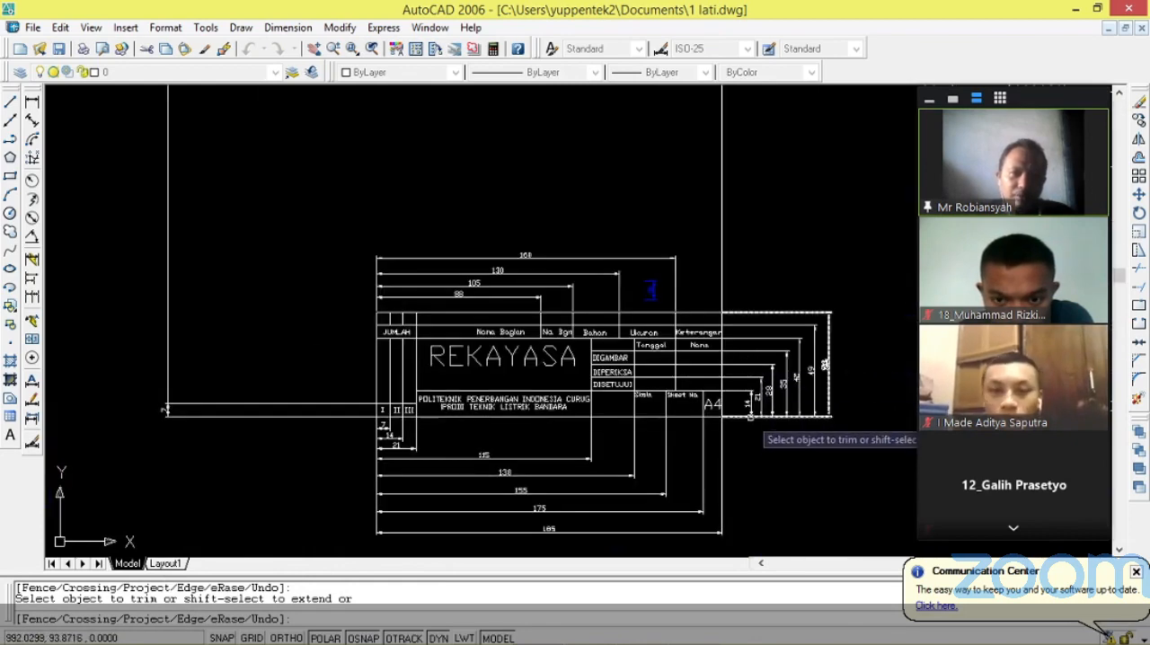
pyautogui.scroll(-5, 341, 398)
pyautogui.scroll(3, 77, 409)
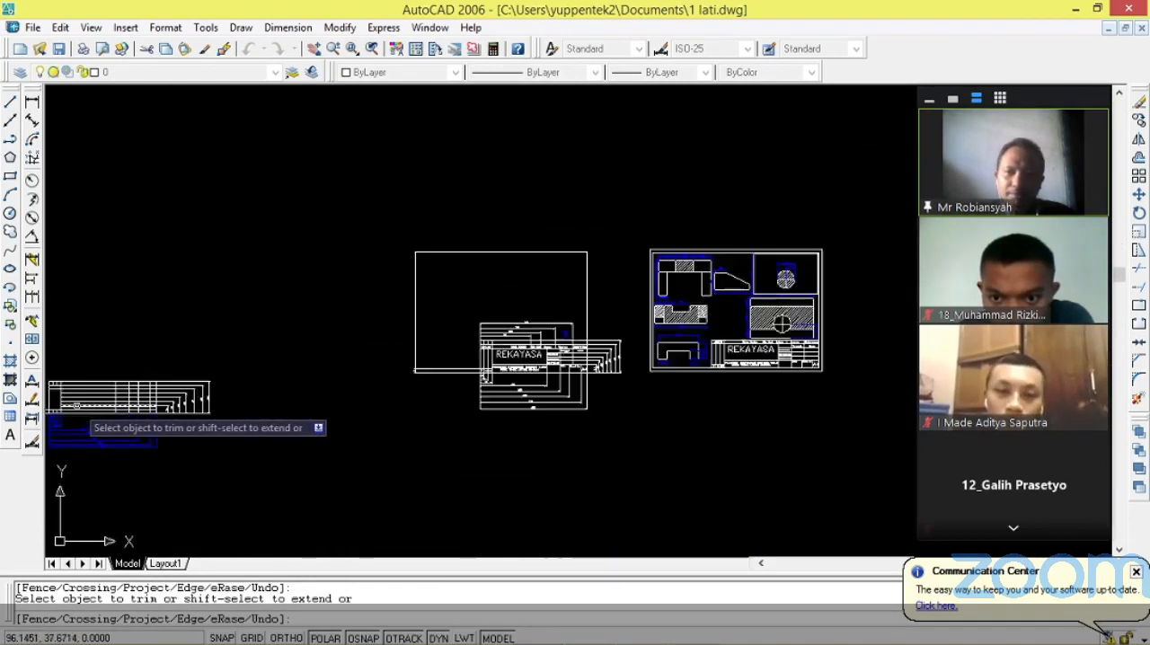
pyautogui.scroll(-3, 81, 415)
pyautogui.scroll(3, 121, 421)
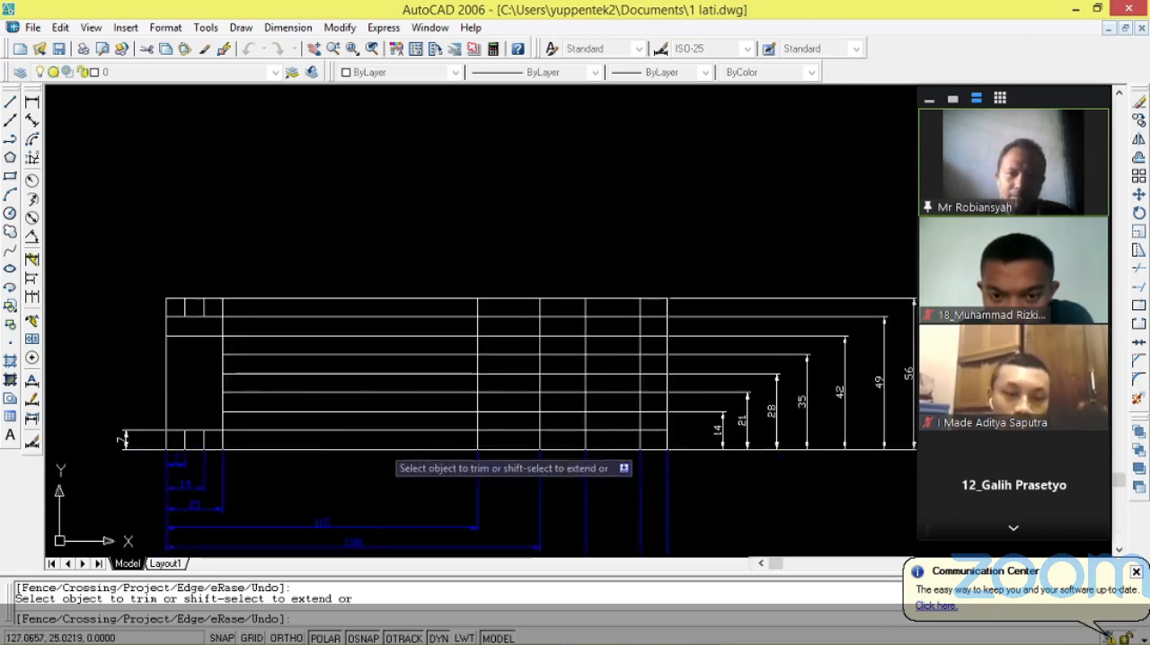
pyautogui.click(333, 432)
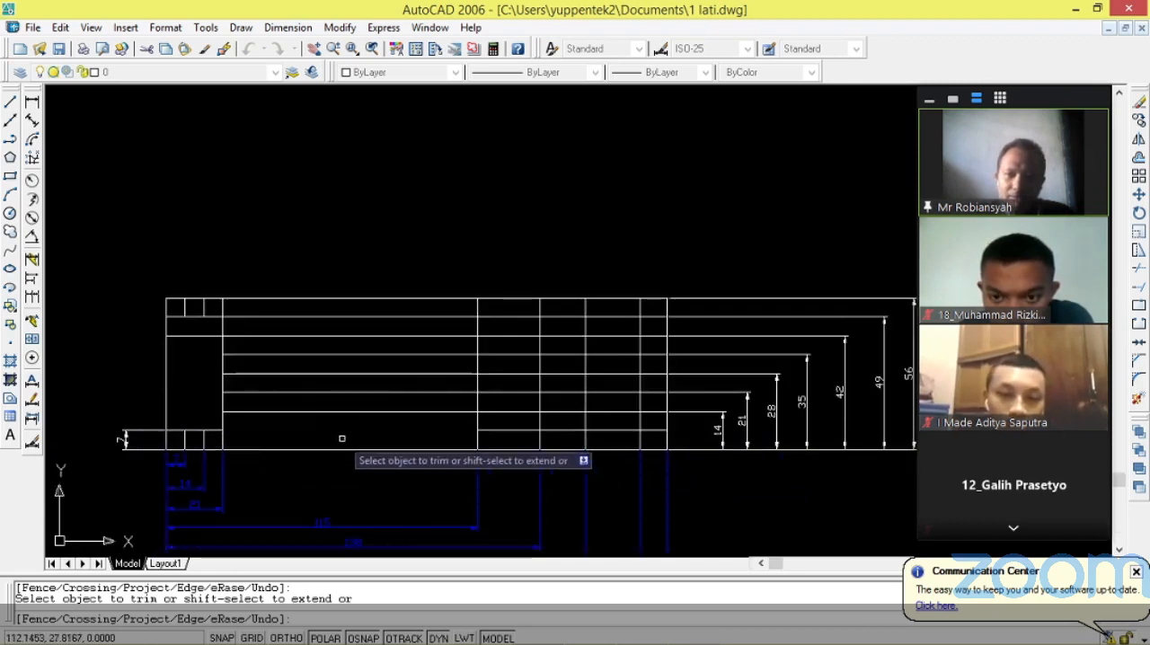
# Trim the lowest inner row line between the 115 and 175 column lines and delete its leftover piece in the last column.
pyautogui.click(505, 431)
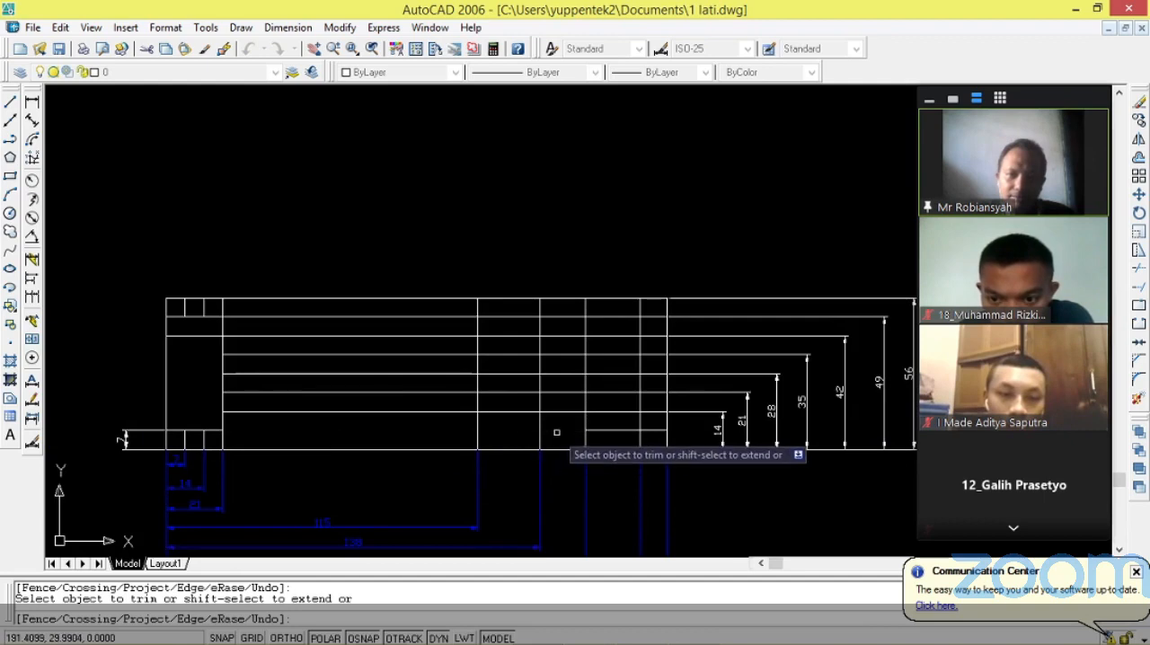
pyautogui.click(619, 433)
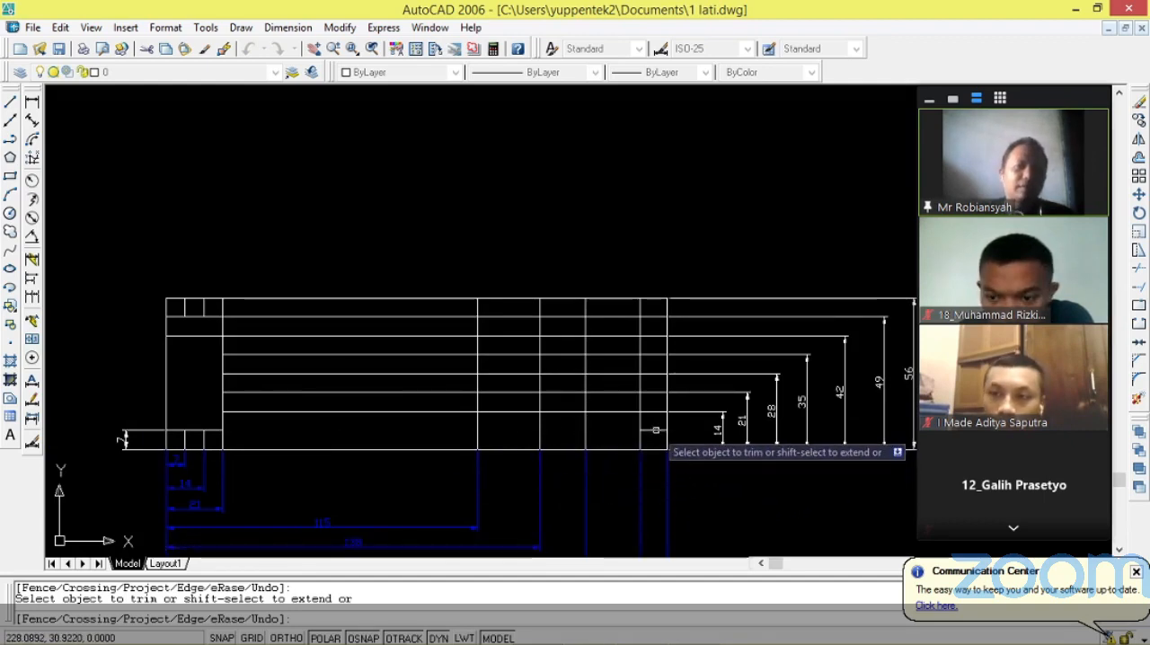
pyautogui.press('Escape')
pyautogui.scroll(3, 654, 432)
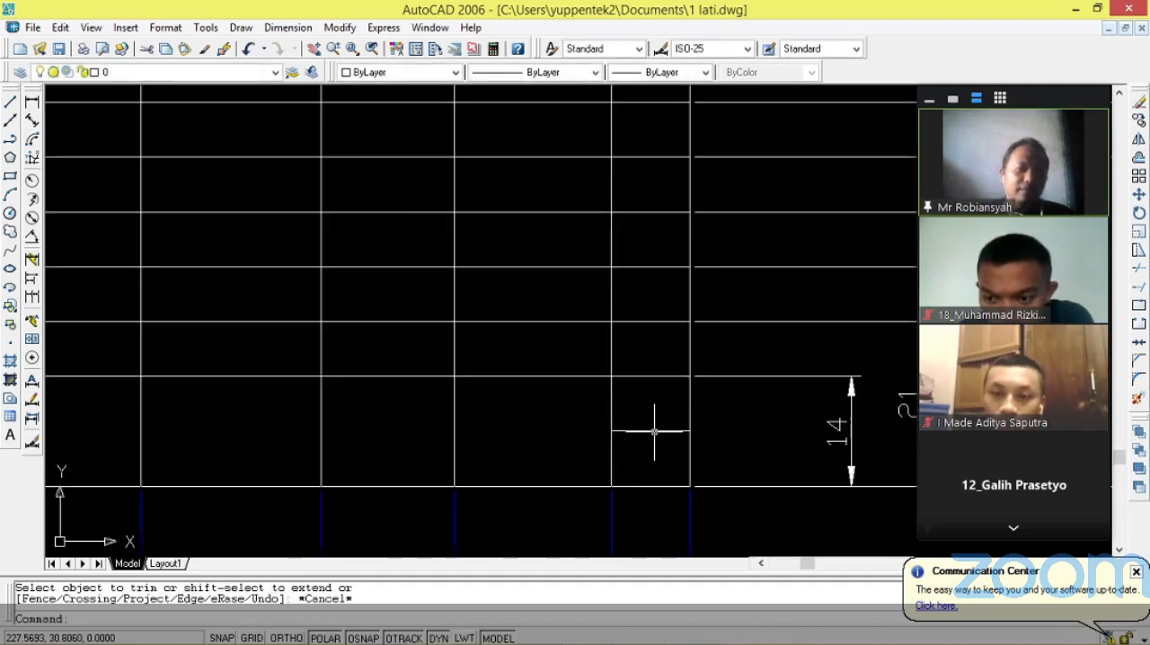
pyautogui.click(652, 431)
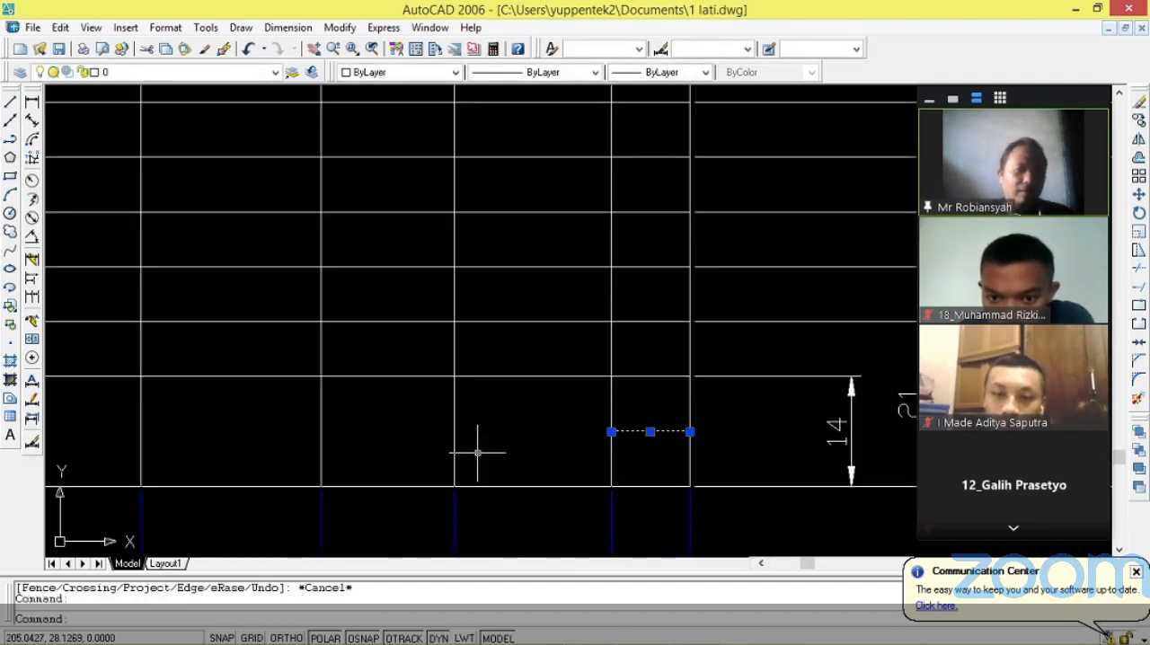
pyautogui.press('Delete')
# Examine the REKAYASA cell and the DIGAMBAR, DIPERIKSA and DISETUJUI rows on the reference title block against the drawn grid.
pyautogui.scroll(-6, 469, 482)
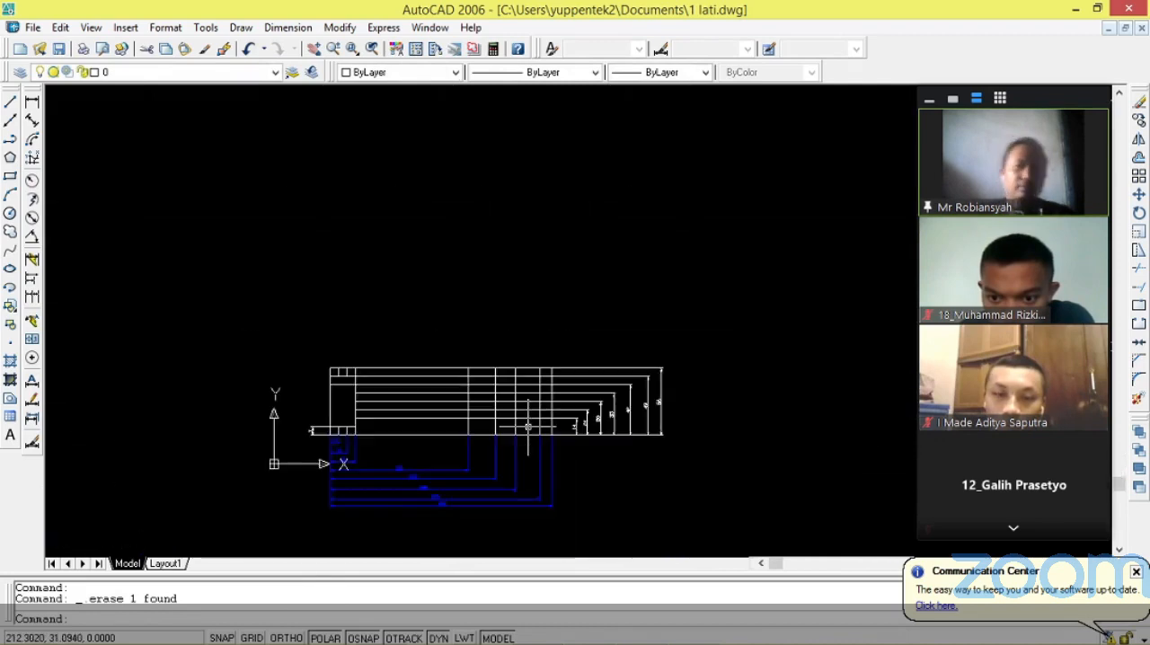
pyautogui.scroll(6, 860, 369)
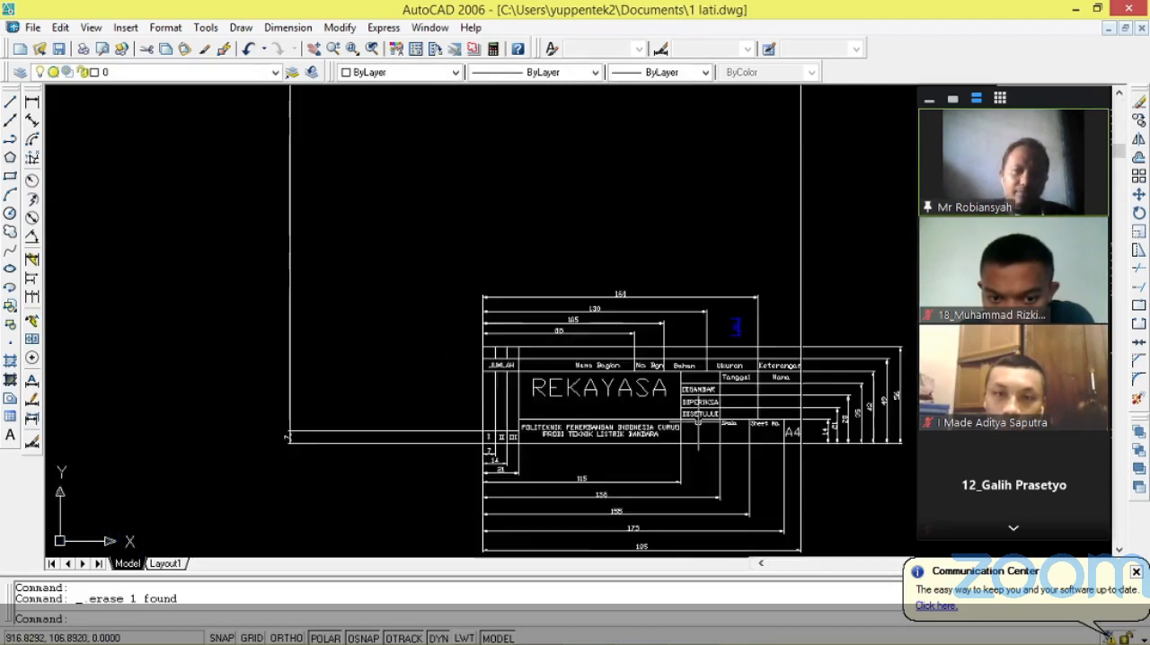
pyautogui.scroll(3, 698, 423)
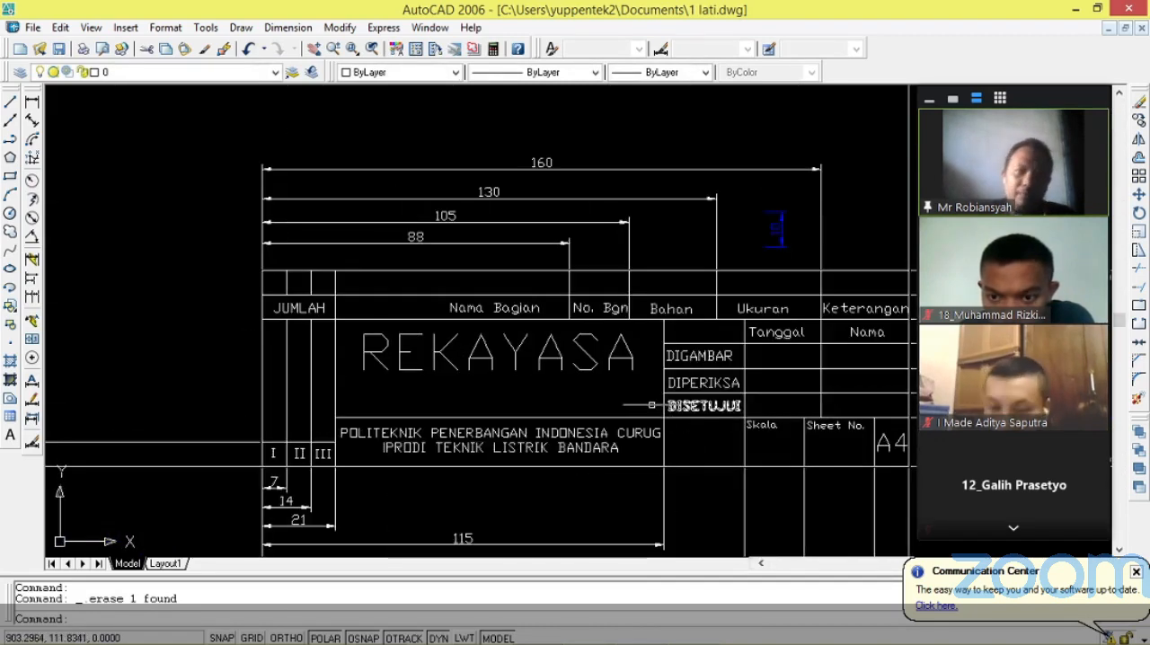
pyautogui.scroll(-2, 789, 376)
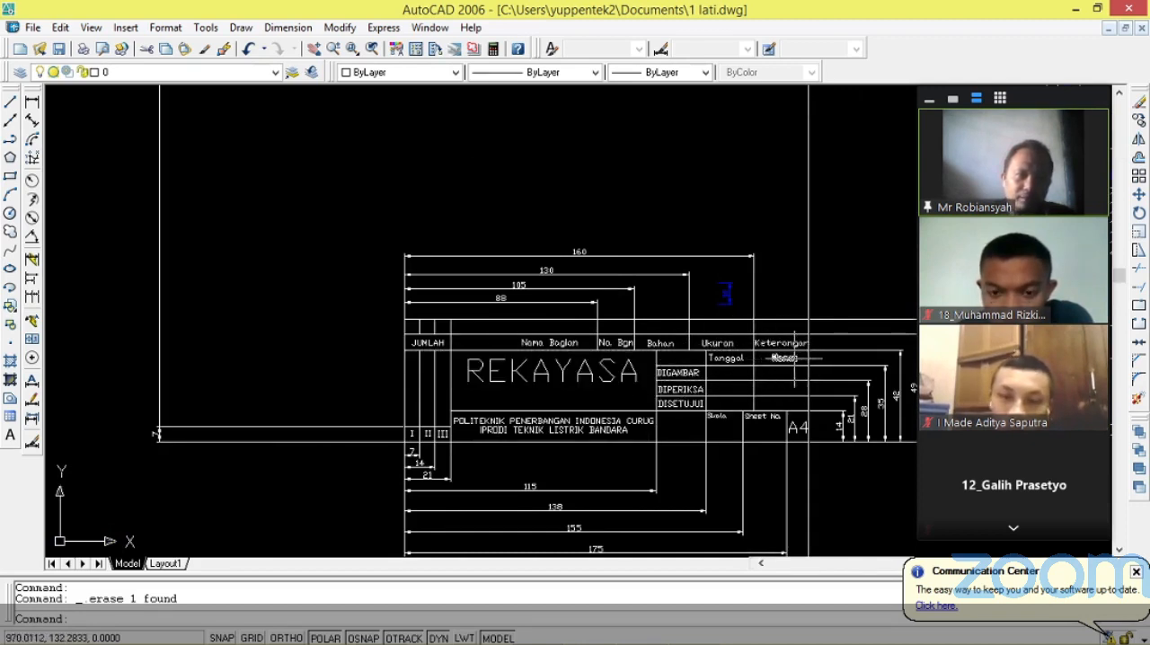
pyautogui.scroll(1, 888, 356)
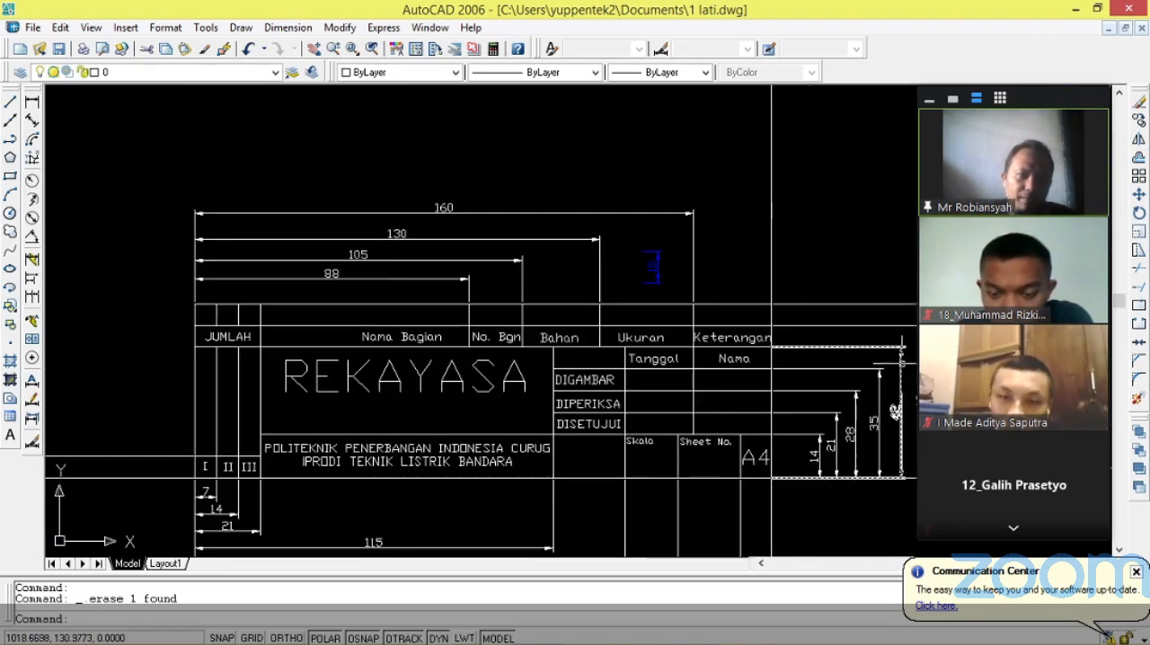
pyautogui.scroll(-8, 519, 362)
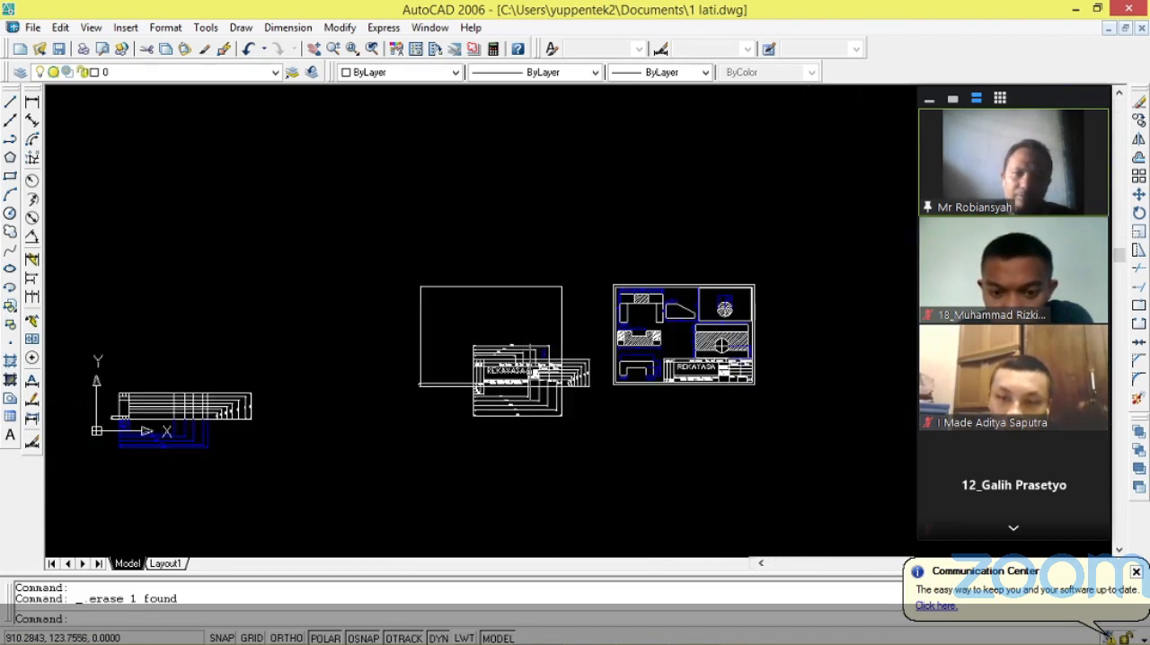
pyautogui.scroll(7, 162, 431)
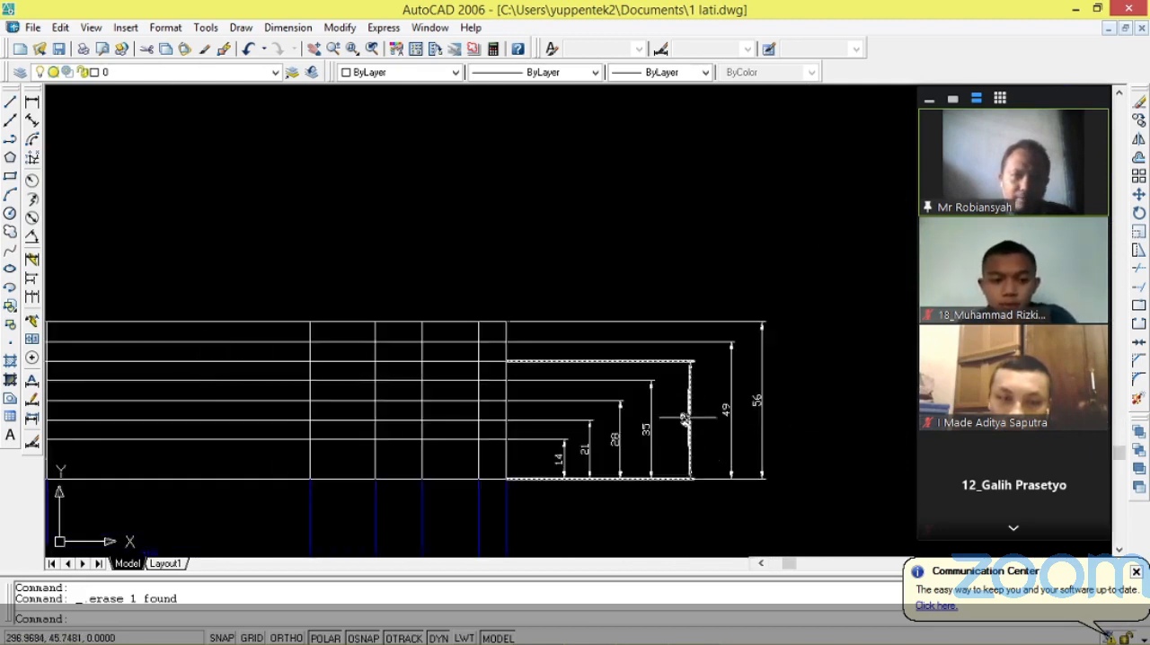
pyautogui.scroll(-3, 234, 412)
pyautogui.scroll(4, 235, 412)
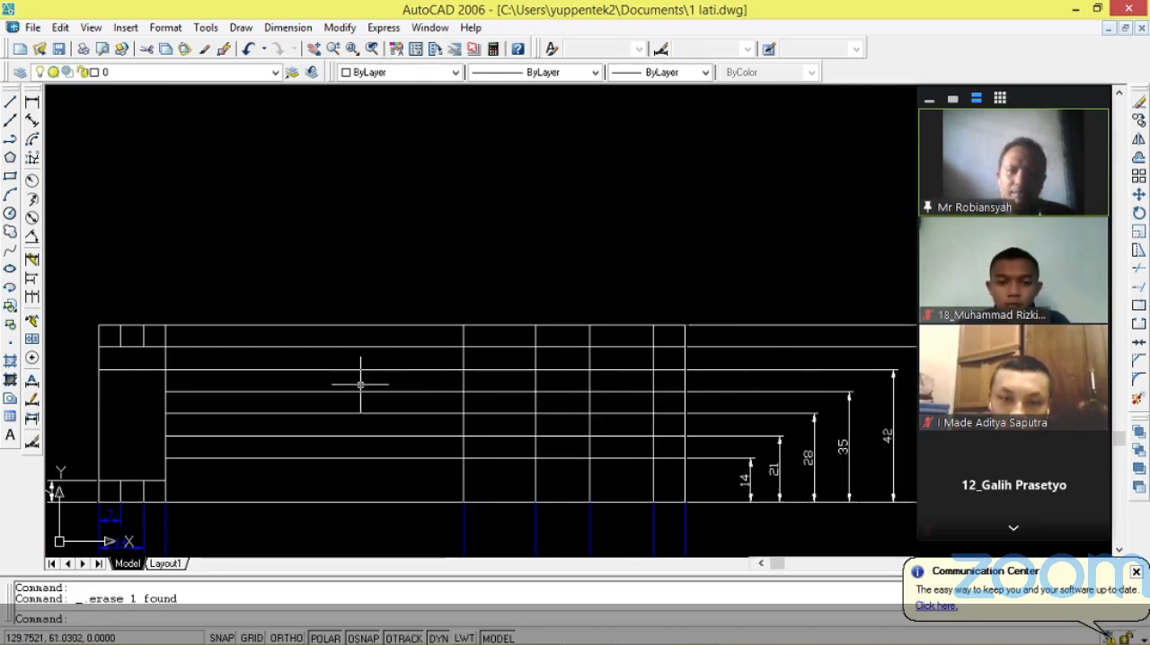
# Trim the row lines at heights 35, 28 and 21 between the 21 and 115 column lines to clear the REKAYASA cell.
pyautogui.write('trim')
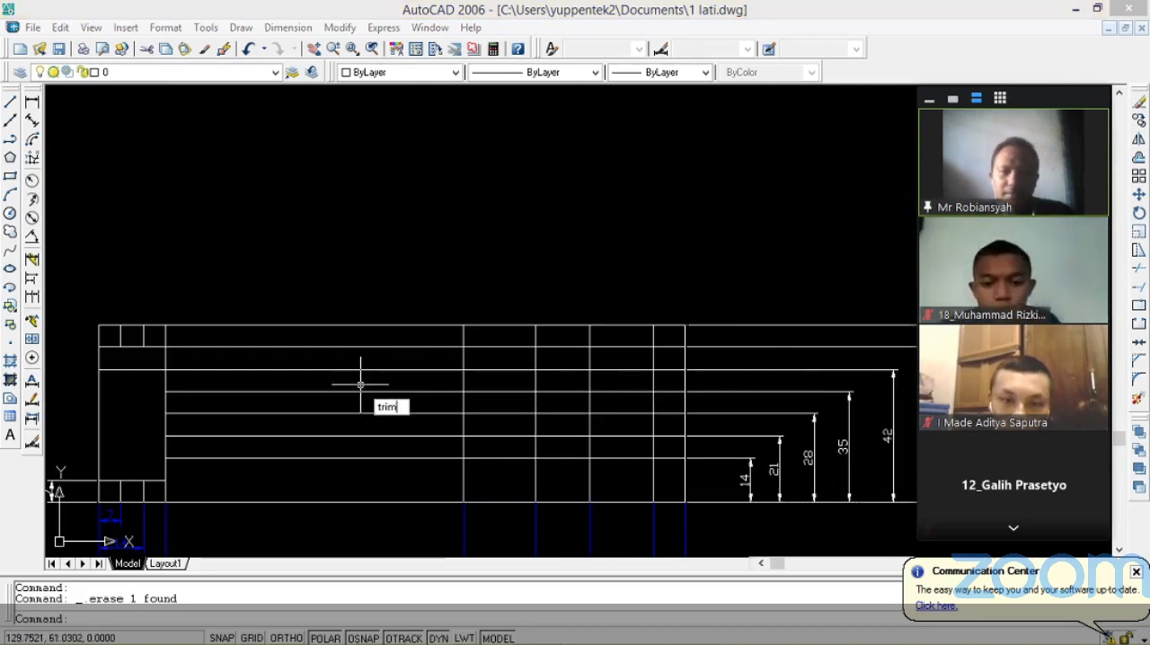
pyautogui.press('Return')
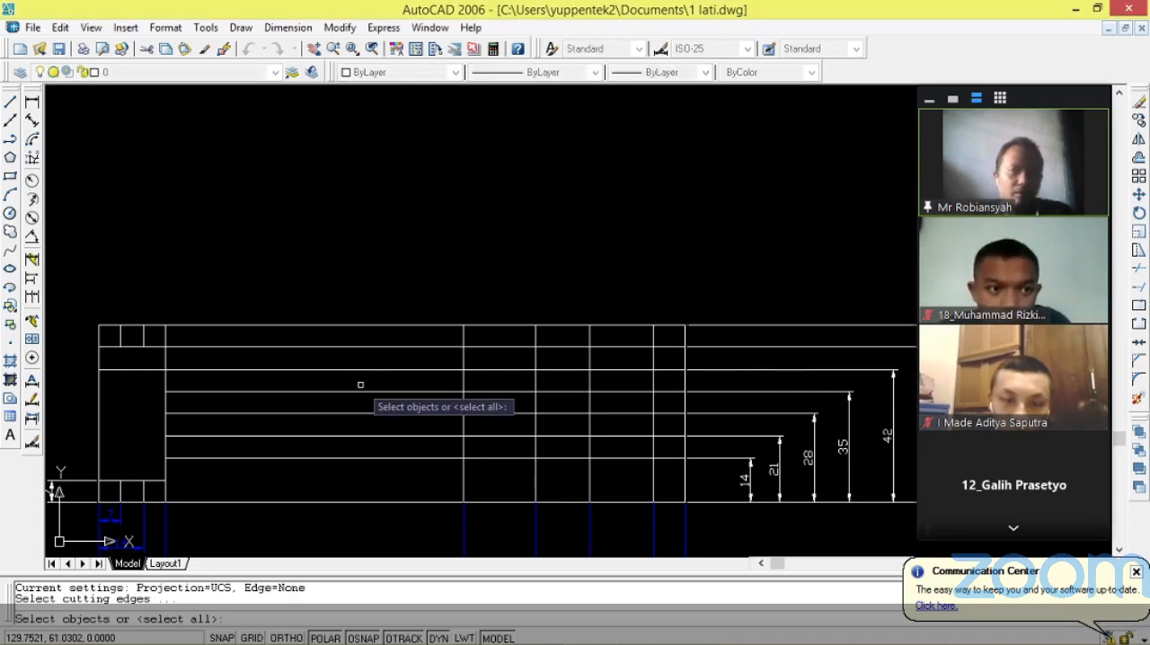
pyautogui.press('Return')
pyautogui.click(341, 392)
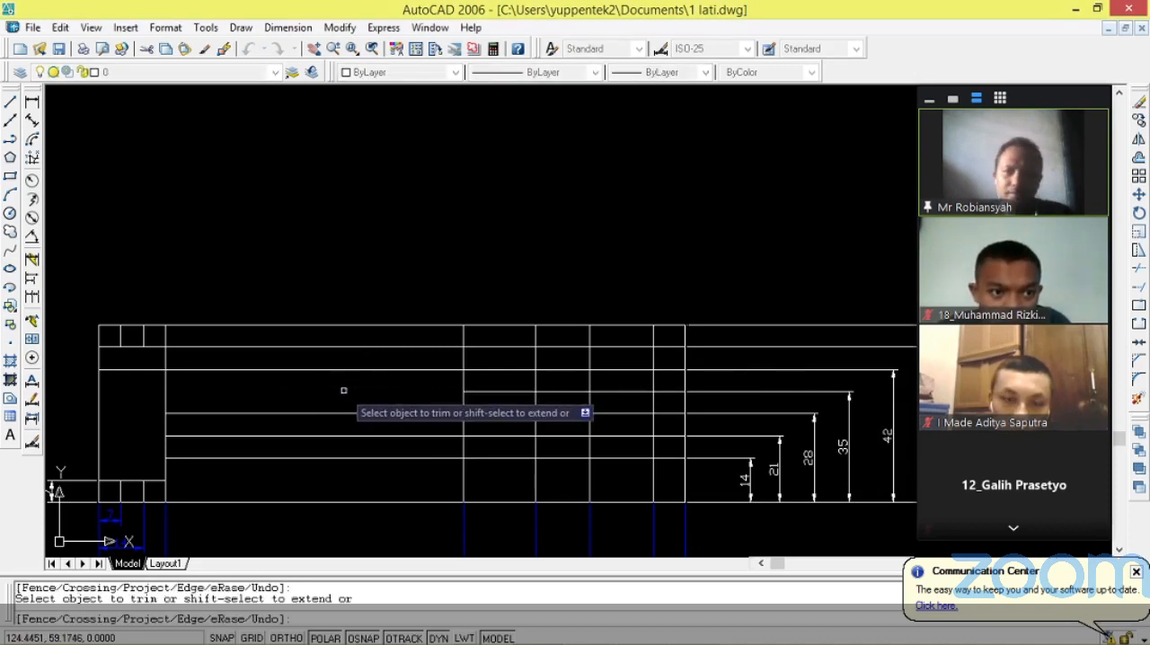
pyautogui.click(341, 414)
pyautogui.click(342, 436)
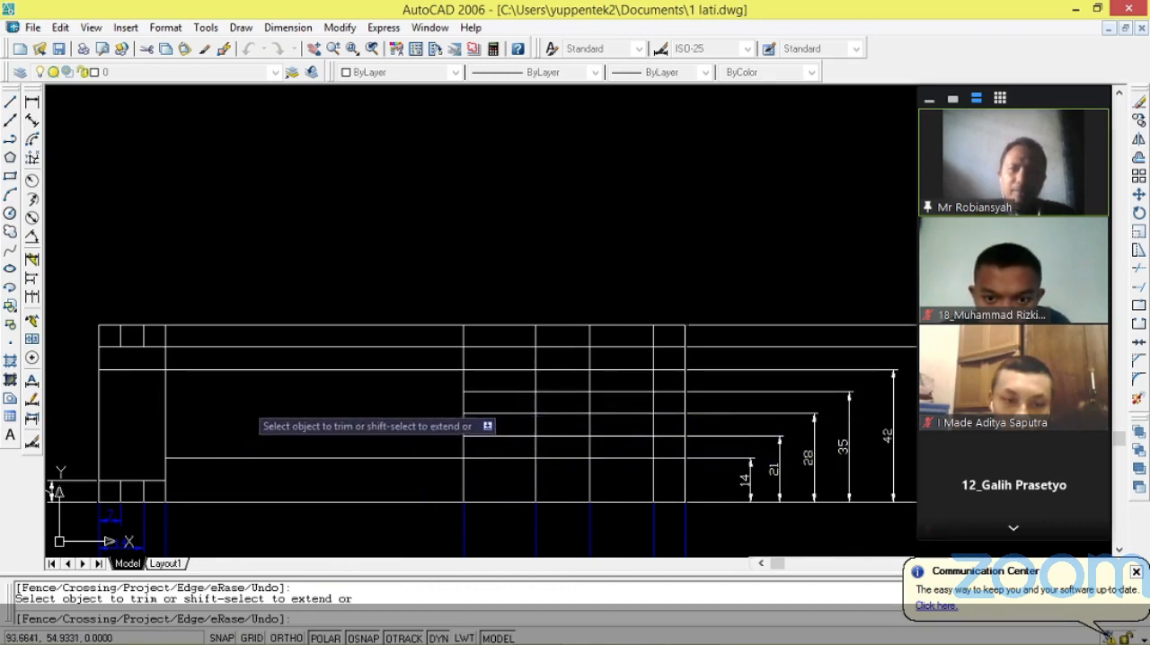
# Compare the trimmed grid with the reference title block's cells and end the trimming.
pyautogui.scroll(-5, 224, 405)
pyautogui.scroll(6, 589, 362)
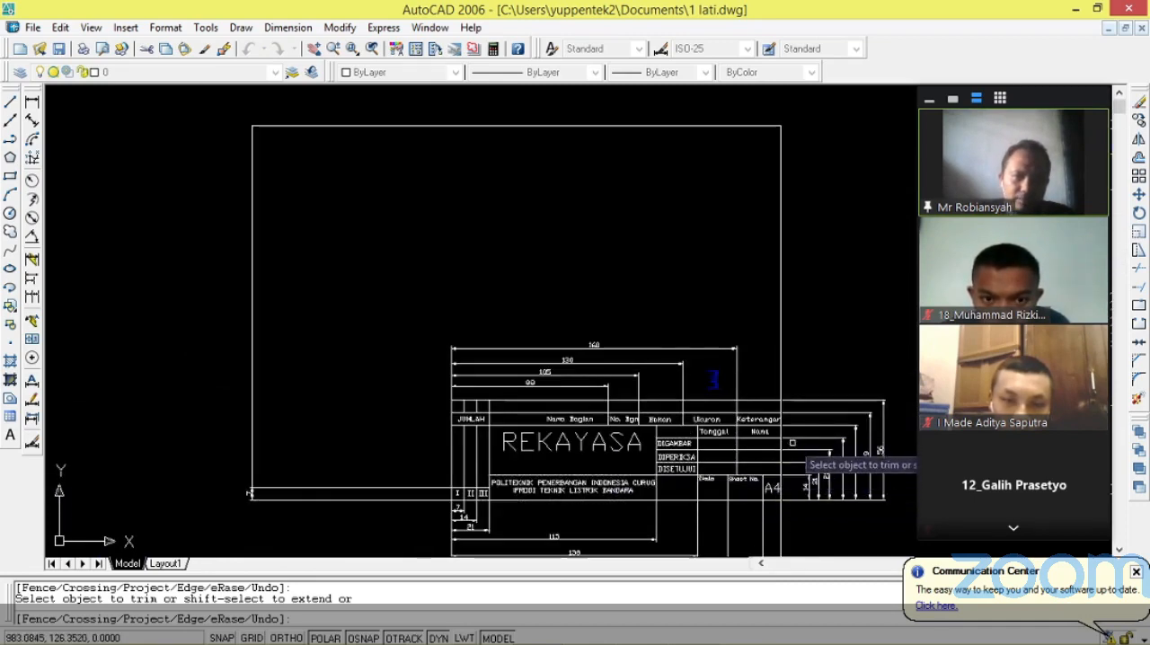
pyautogui.scroll(-2, 791, 460)
pyautogui.scroll(-2, 472, 476)
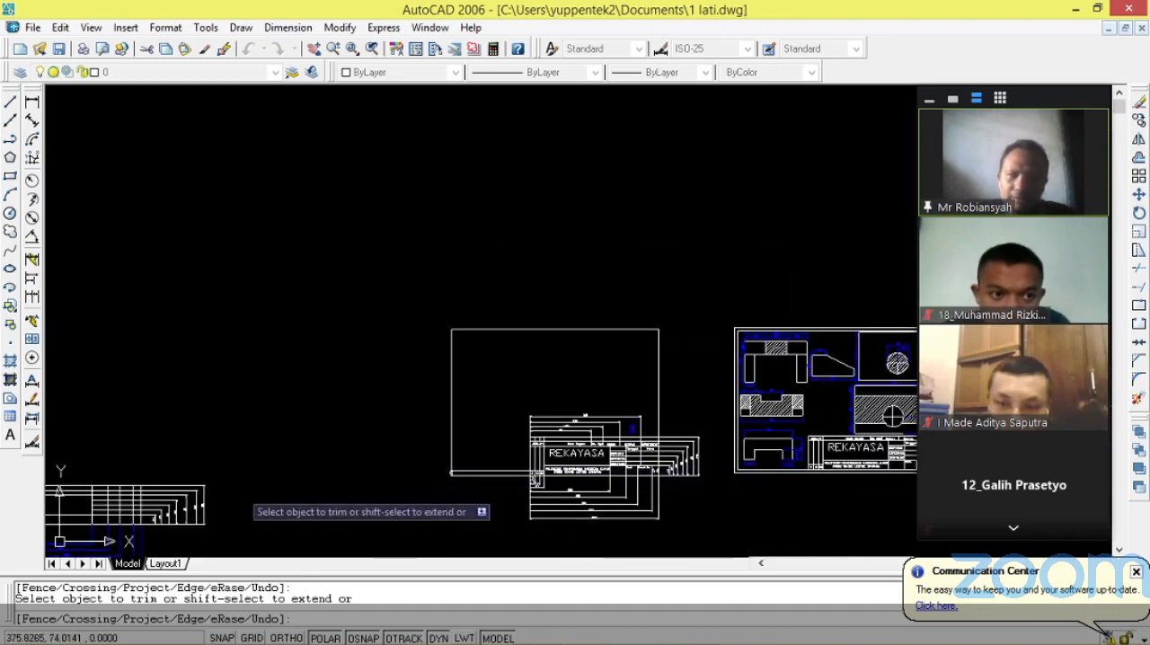
pyautogui.scroll(-3, 129, 512)
pyautogui.scroll(5, 414, 458)
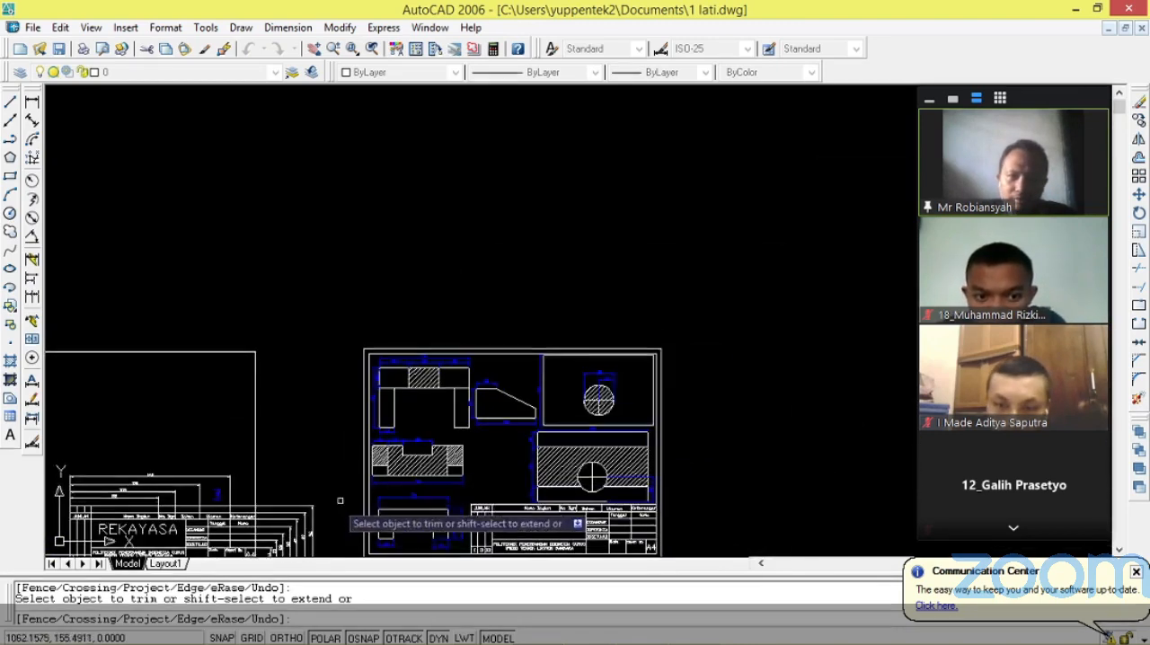
pyautogui.scroll(-6, 474, 478)
pyautogui.scroll(4, 416, 500)
pyautogui.scroll(5, 410, 489)
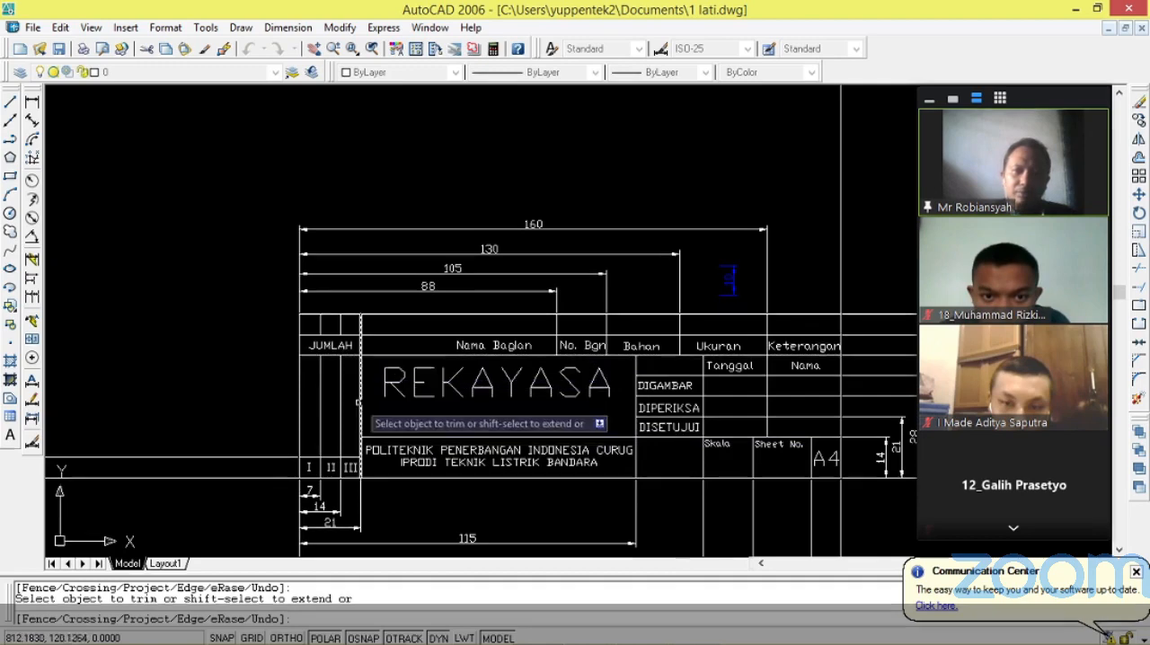
pyautogui.scroll(-8, 395, 467)
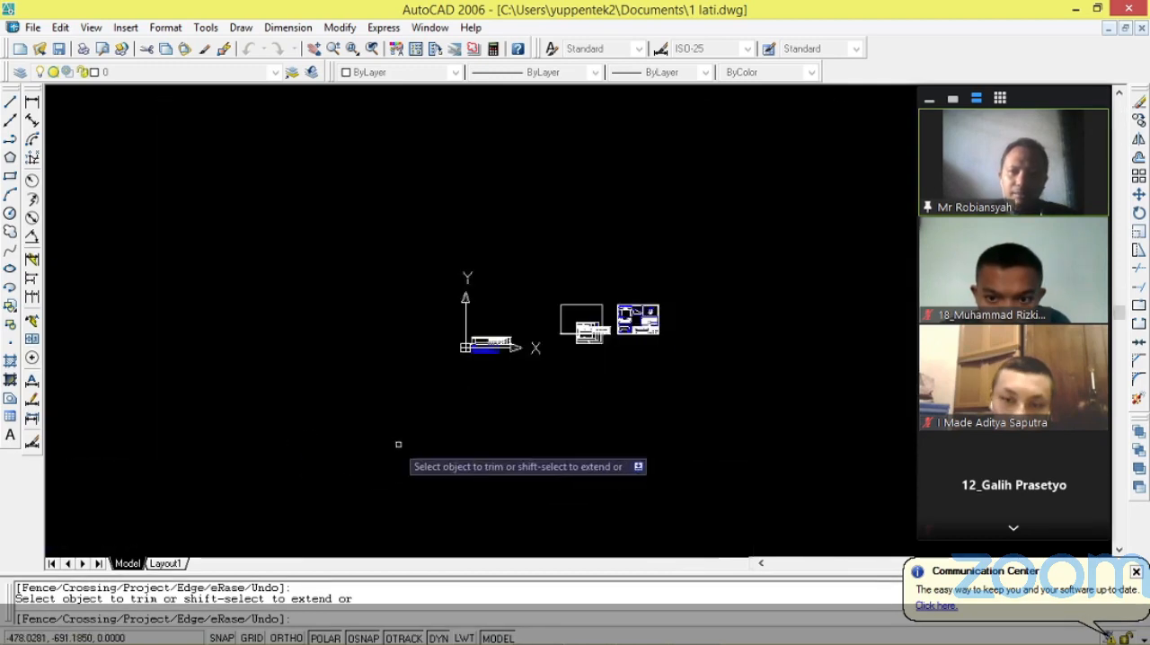
pyautogui.scroll(8, 531, 285)
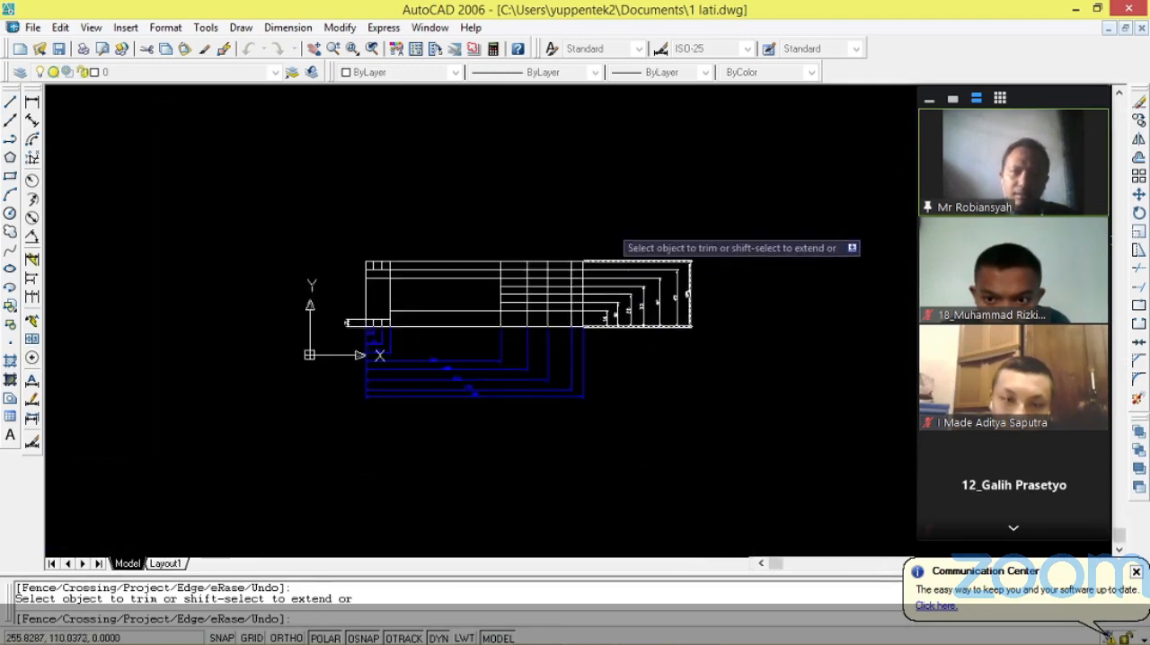
pyautogui.scroll(4, 432, 236)
pyautogui.scroll(-2, 430, 236)
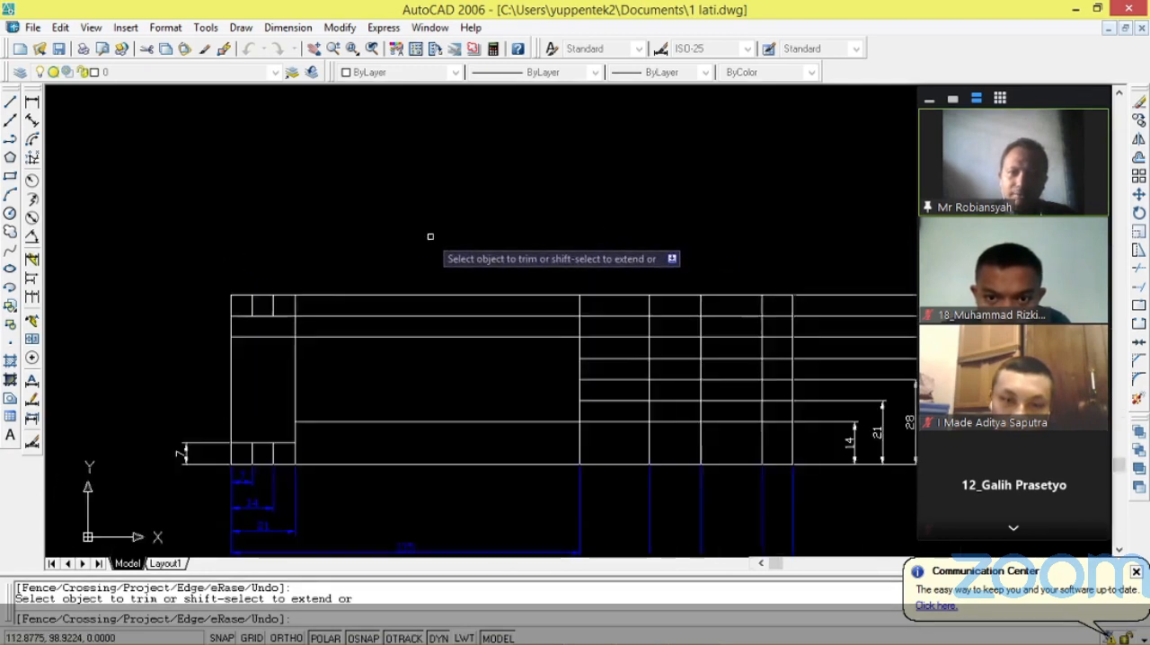
pyautogui.scroll(-3, 366, 254)
pyautogui.scroll(2, 639, 243)
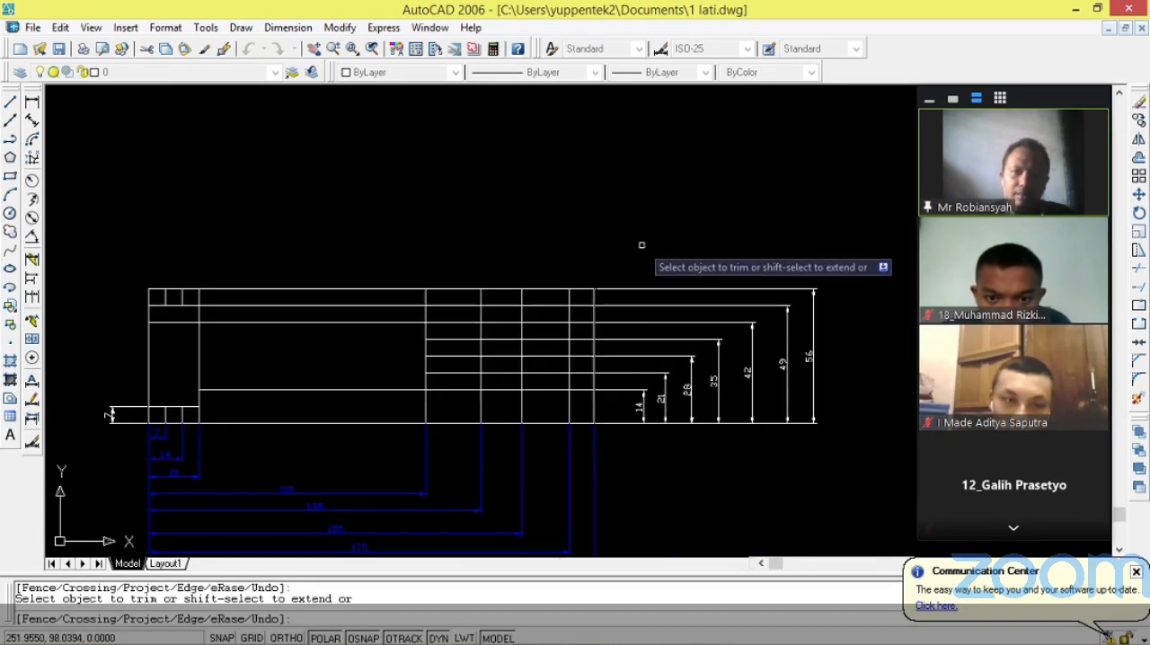
pyautogui.press('Escape')
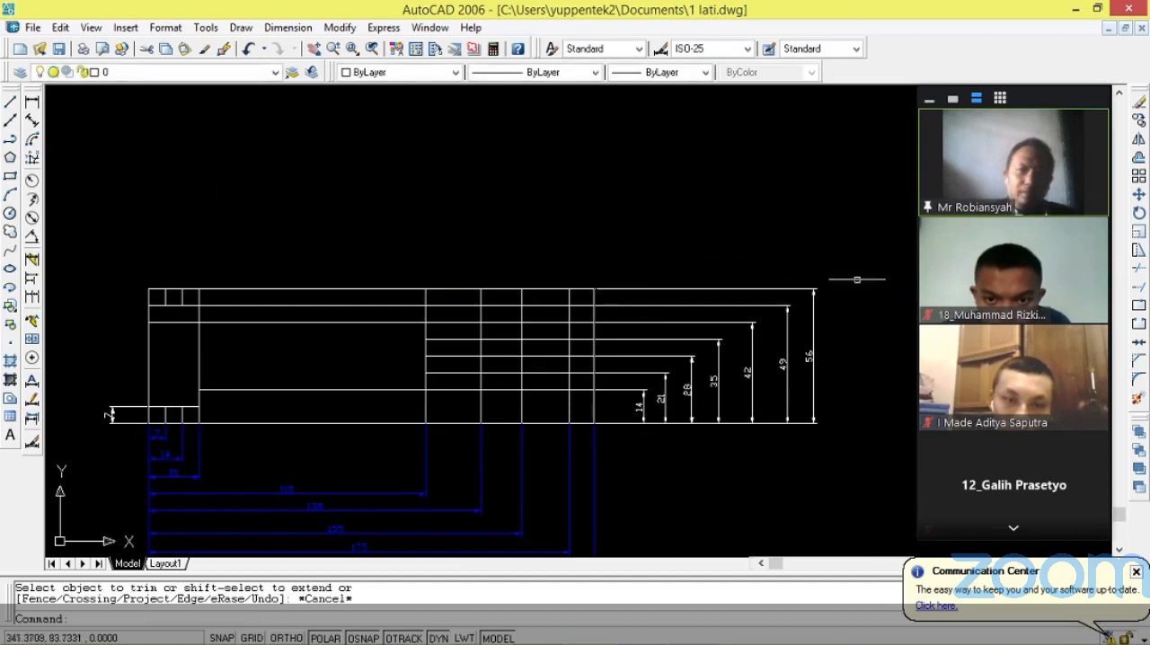
# Set the color of the seven height dimensions beside the title block, 14 to 56, to Blue and close their properties.
pyautogui.click(859, 230)
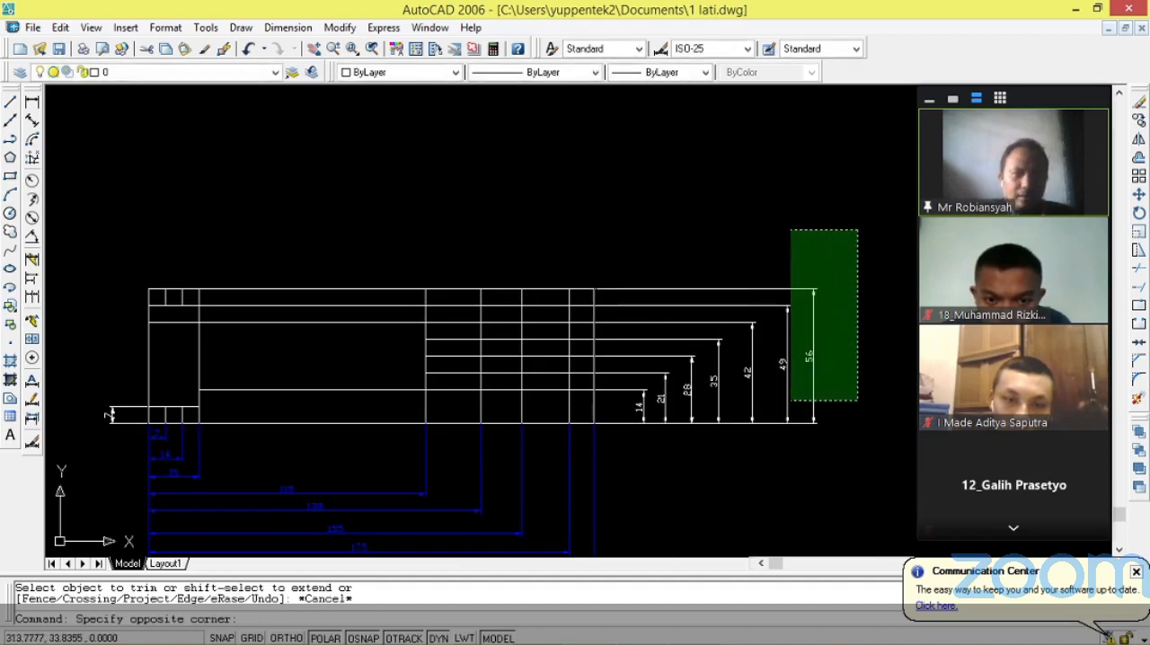
pyautogui.click(620, 514)
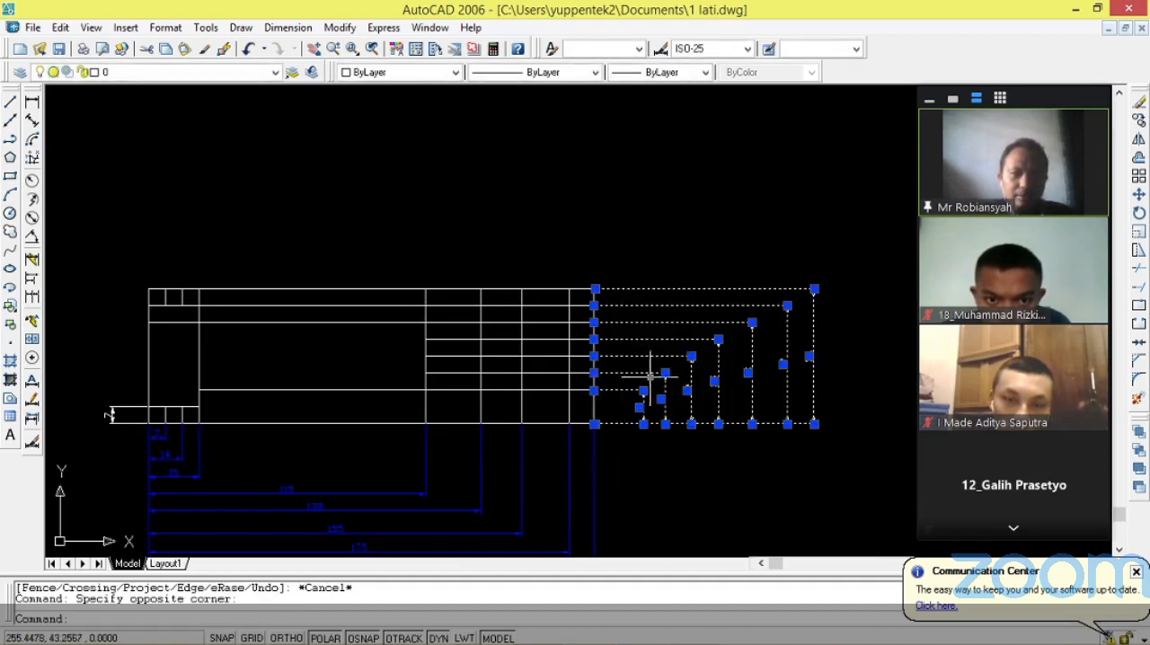
pyautogui.rightClick(654, 235)
pyautogui.click(803, 635)
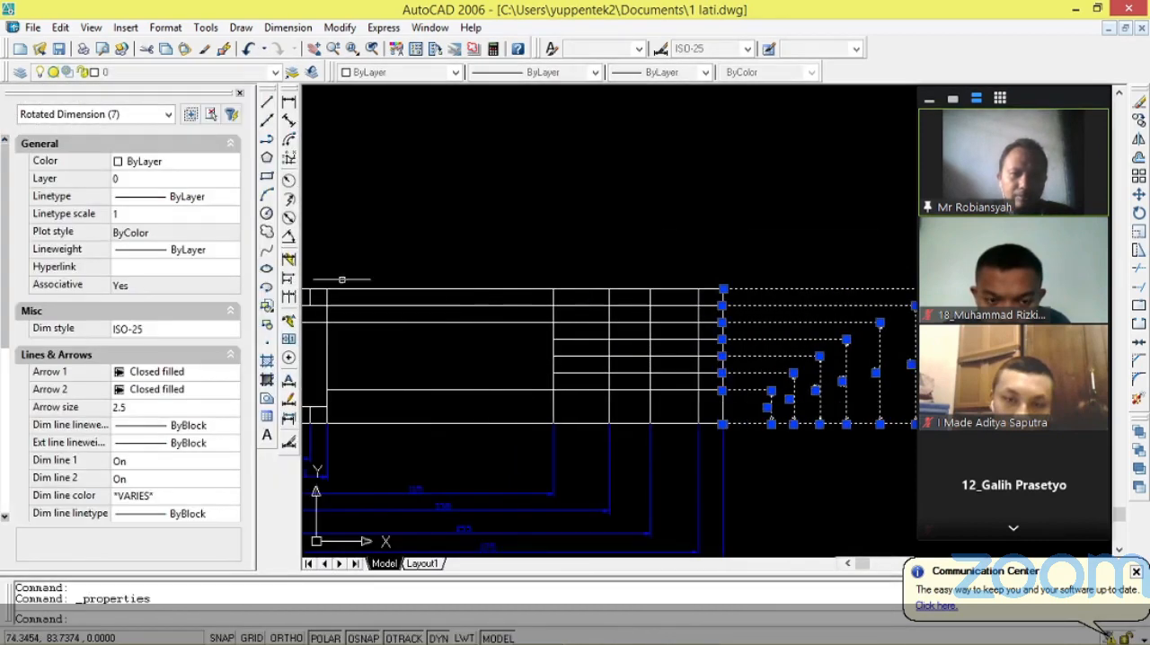
pyautogui.click(231, 162)
pyautogui.click(233, 162)
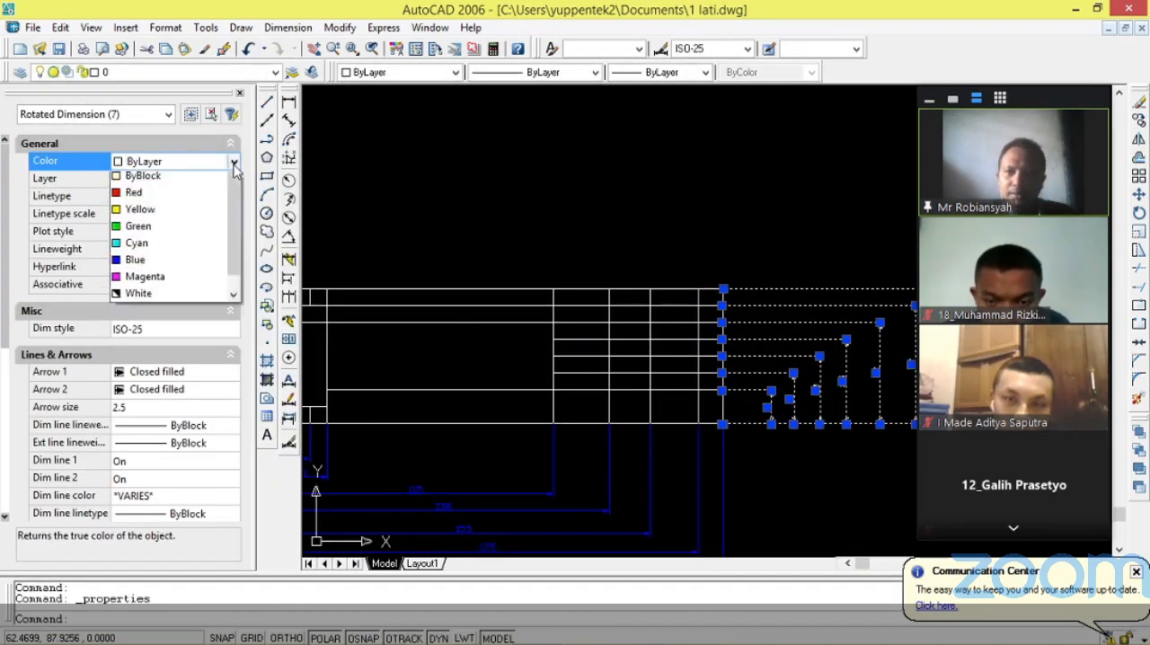
pyautogui.click(162, 282)
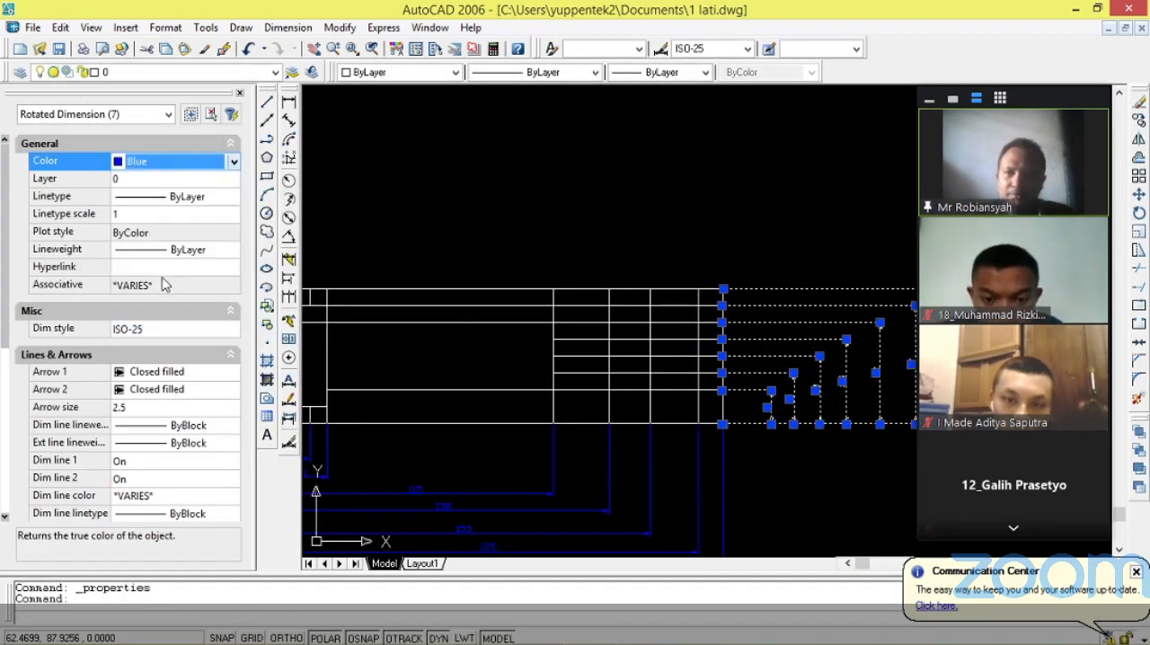
pyautogui.click(741, 241)
pyautogui.press('Escape')
pyautogui.press('Escape')
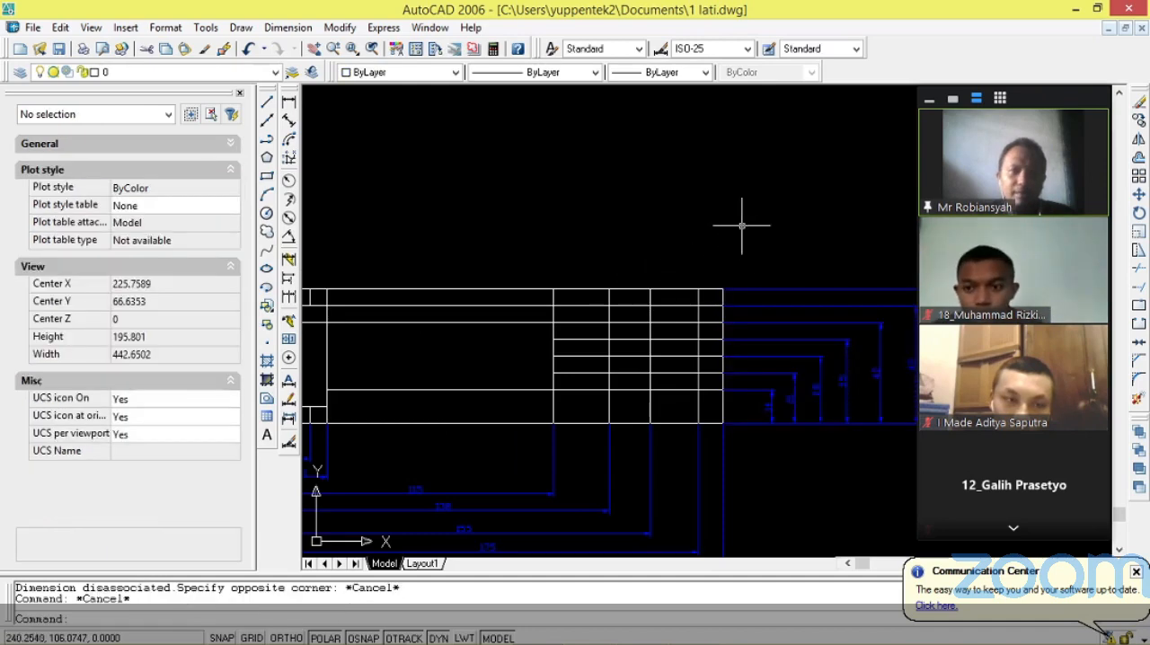
pyautogui.click(239, 92)
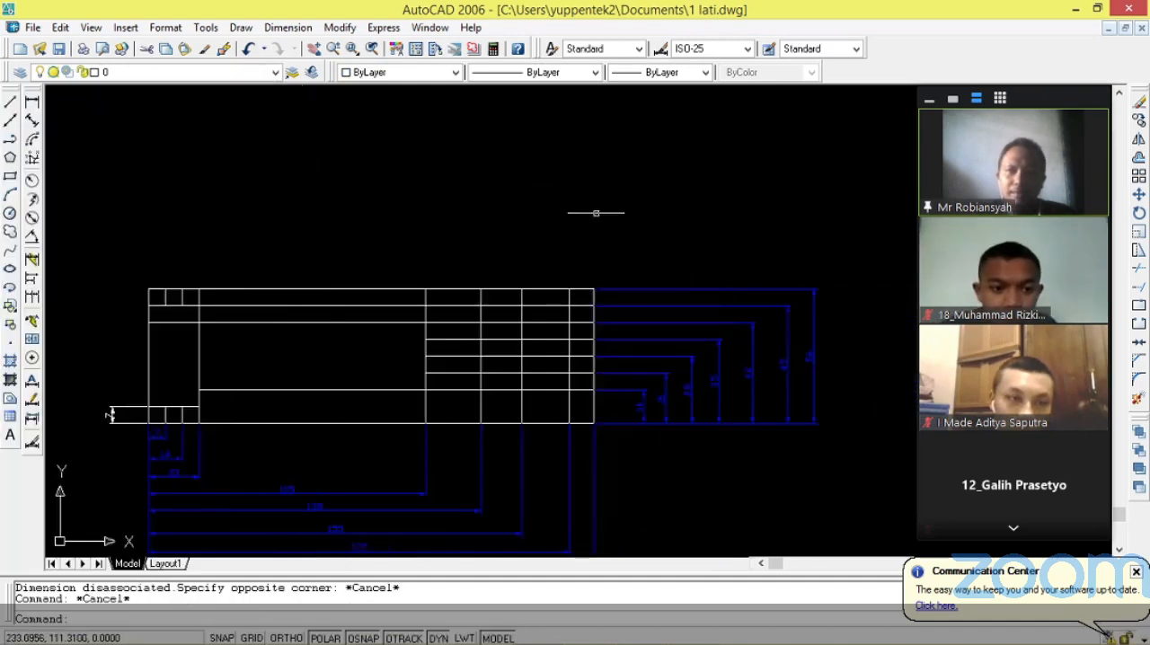
# Set the color of the 7 height dimension beside the title block's lower-left cells to Blue and close its properties.
pyautogui.scroll(-3, 404, 324)
pyautogui.scroll(2, 499, 286)
pyautogui.scroll(2, 637, 210)
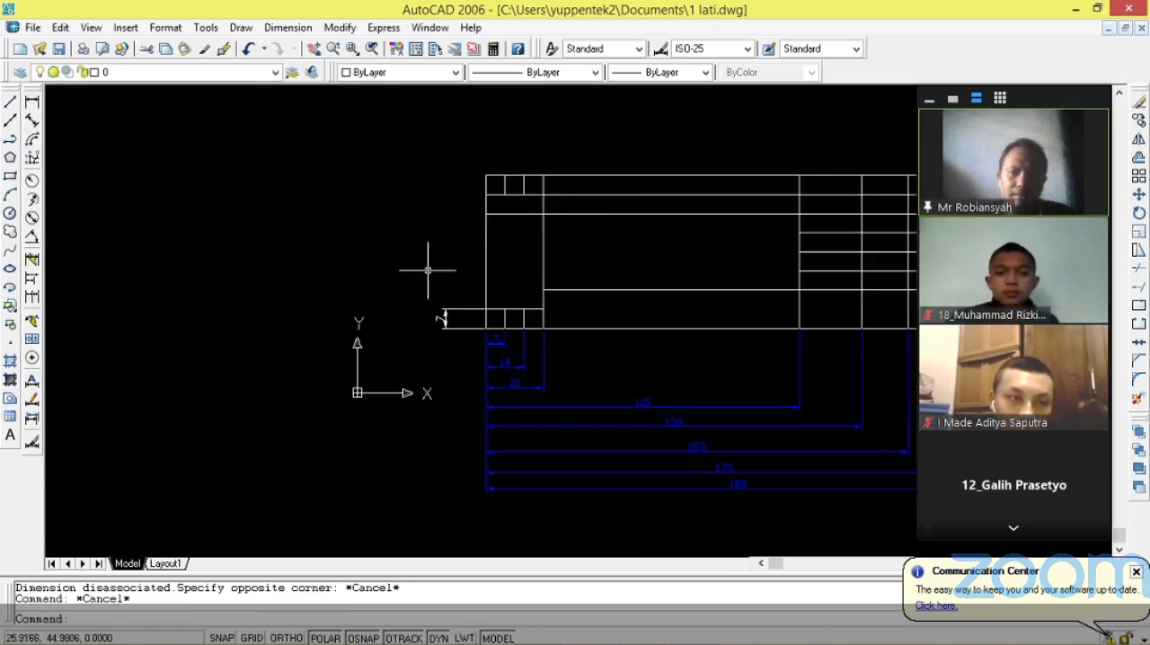
pyautogui.press('Escape')
pyautogui.click(440, 317)
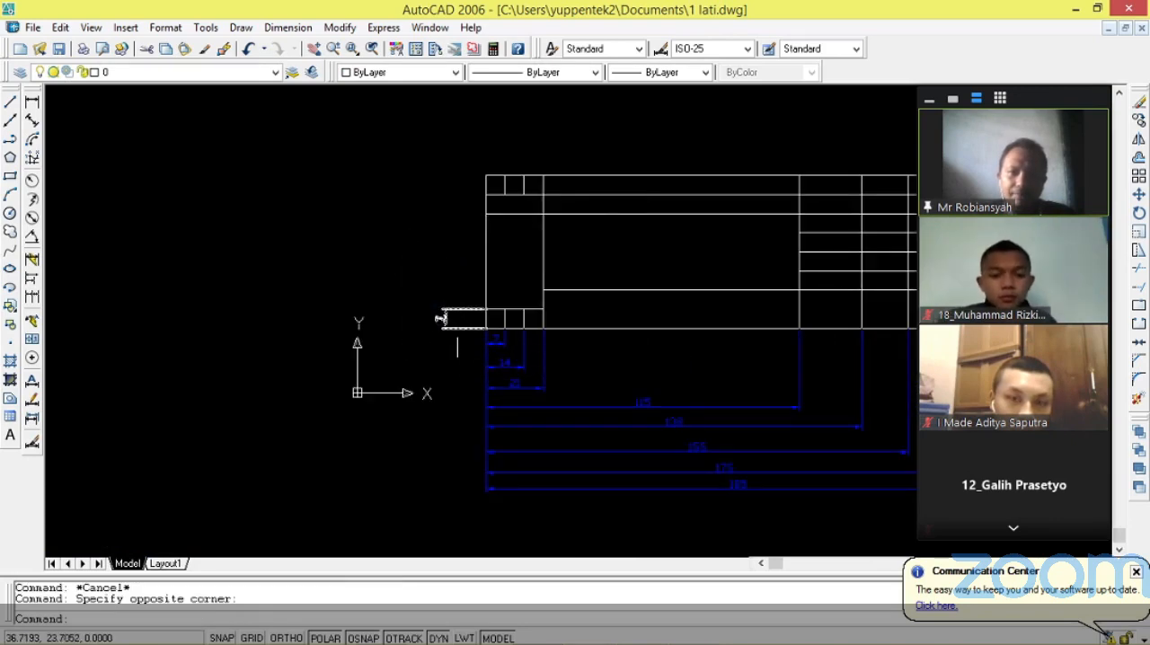
pyautogui.click(439, 318)
pyautogui.rightClick(439, 318)
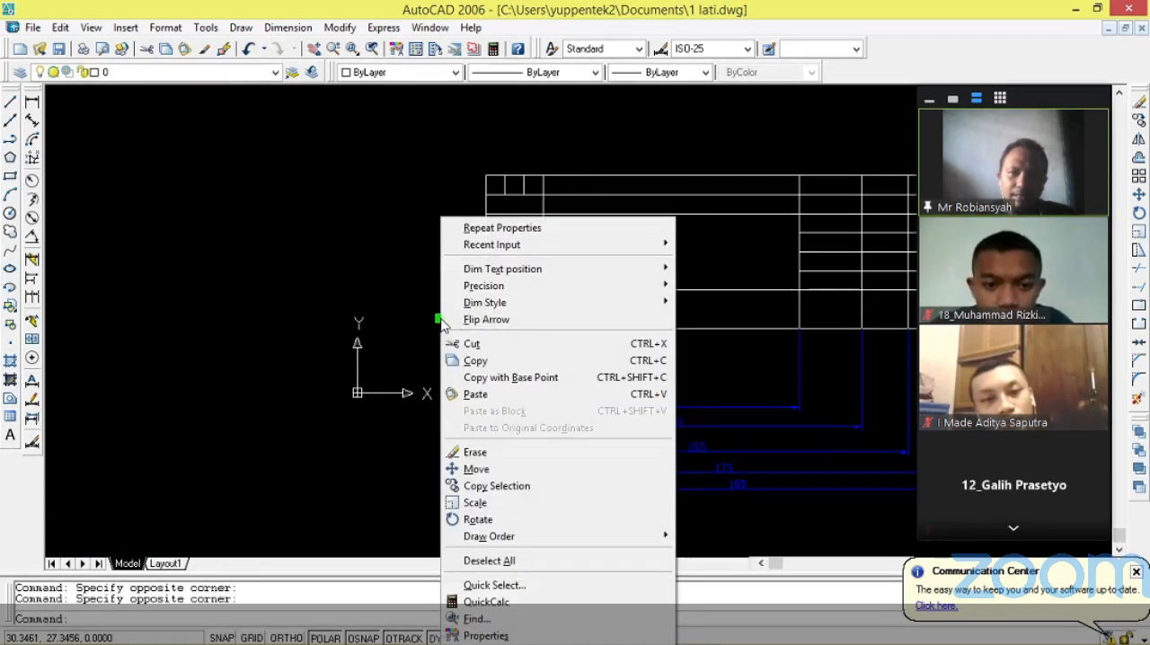
pyautogui.click(528, 638)
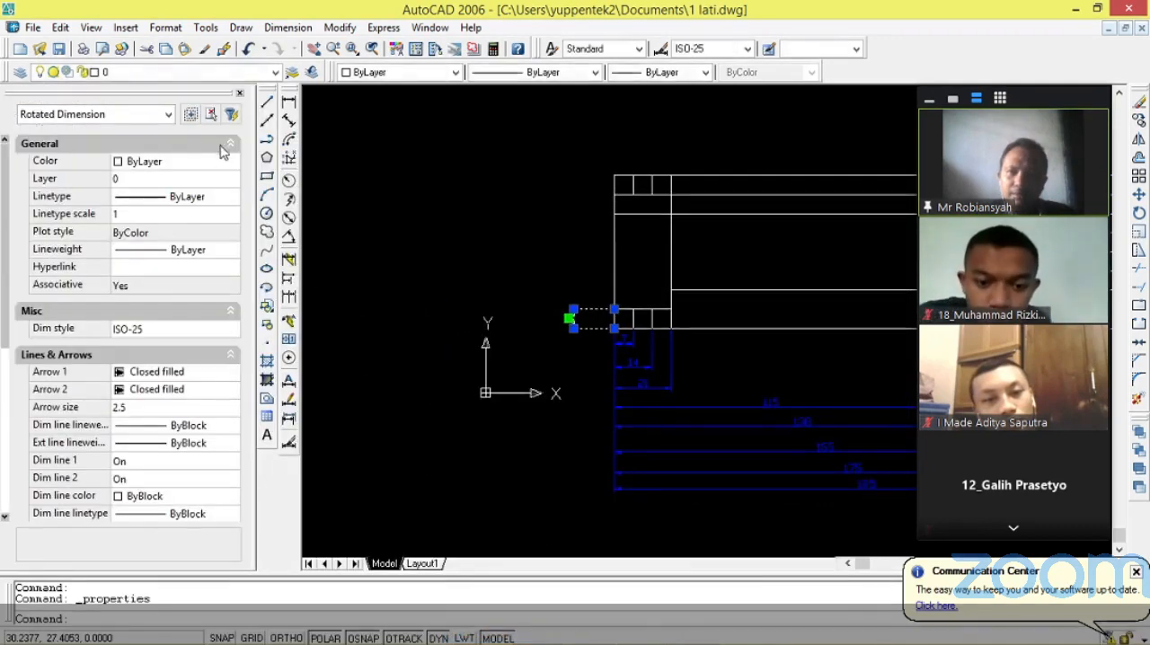
pyautogui.click(230, 161)
pyautogui.click(234, 161)
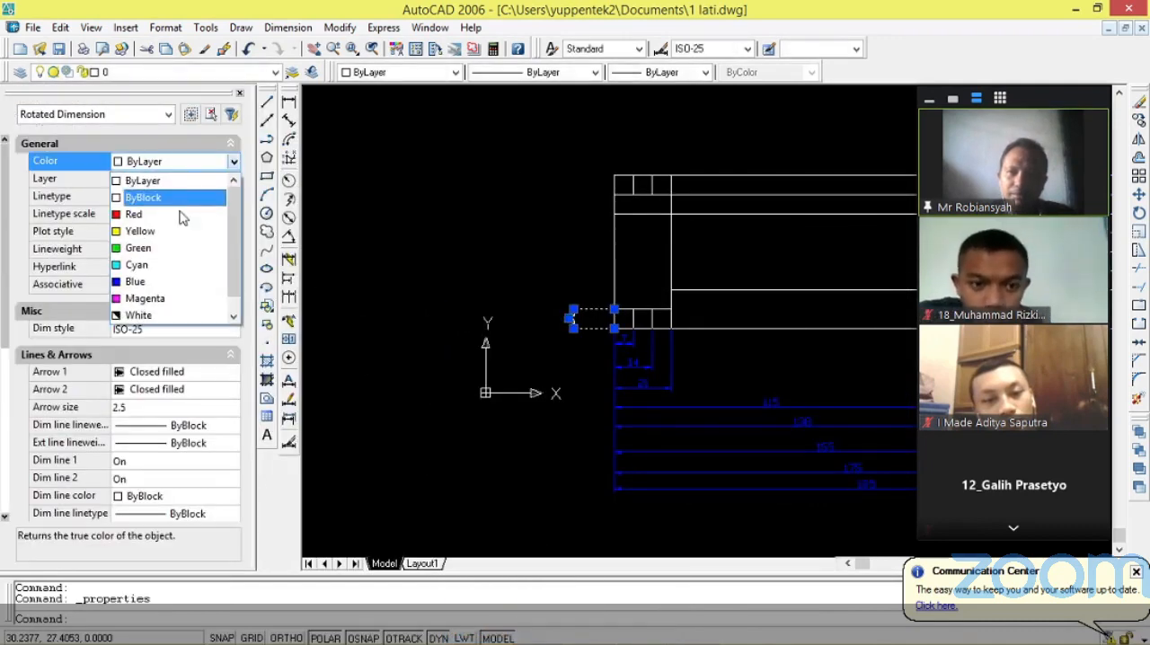
pyautogui.click(171, 281)
pyautogui.press('Escape')
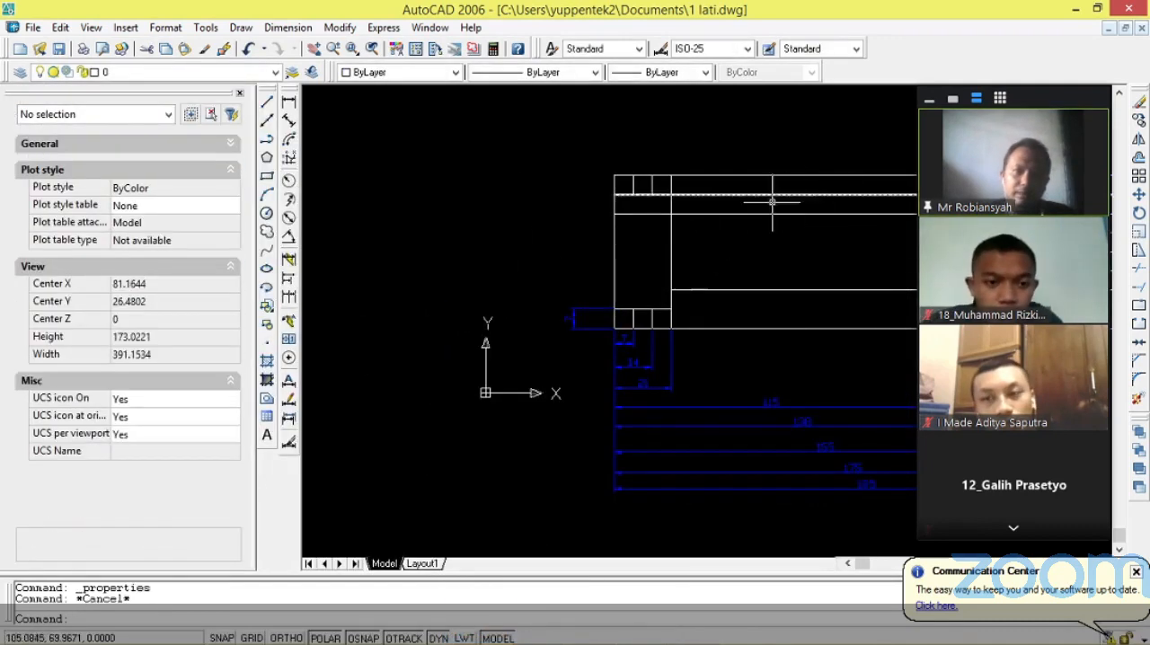
pyautogui.scroll(-3, 770, 192)
pyautogui.click(240, 93)
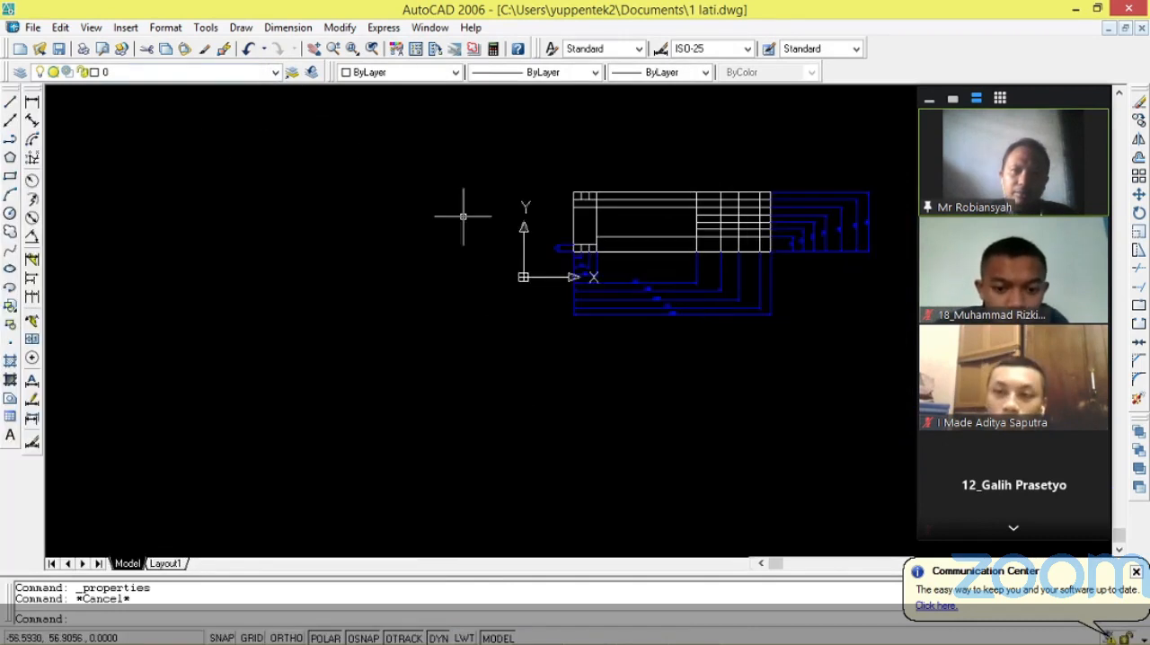
# Create the multiline text JUMLAH in the empty area above the title block.
pyautogui.scroll(4, 749, 164)
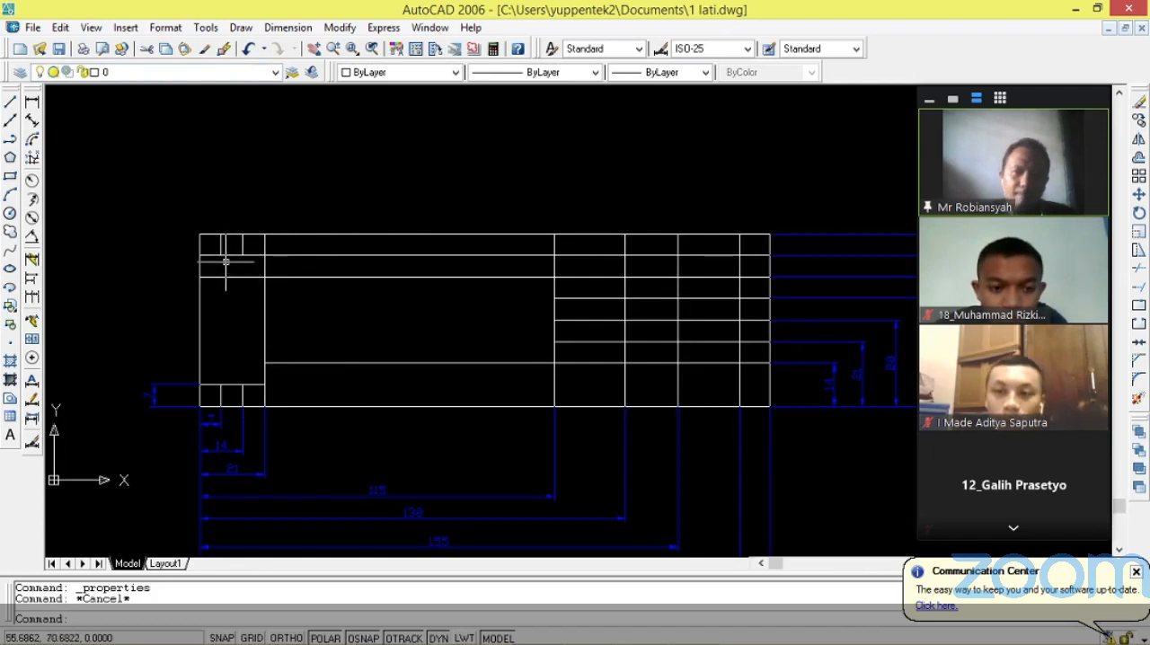
pyautogui.scroll(-8, 215, 262)
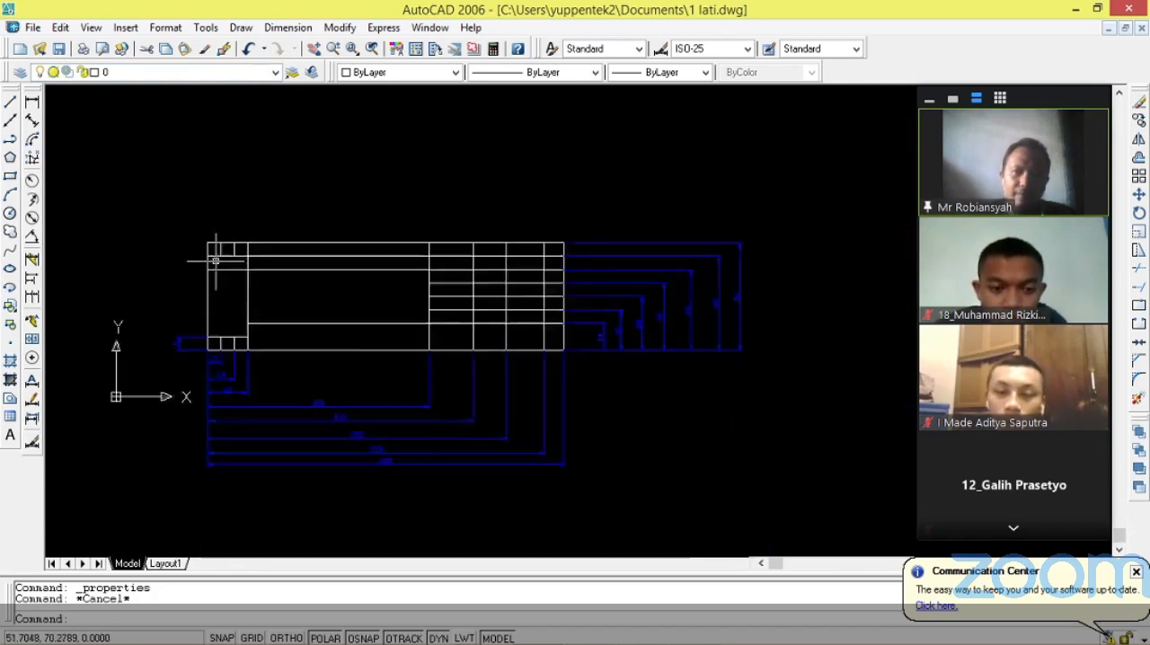
pyautogui.scroll(4, 833, 168)
pyautogui.scroll(-3, 554, 301)
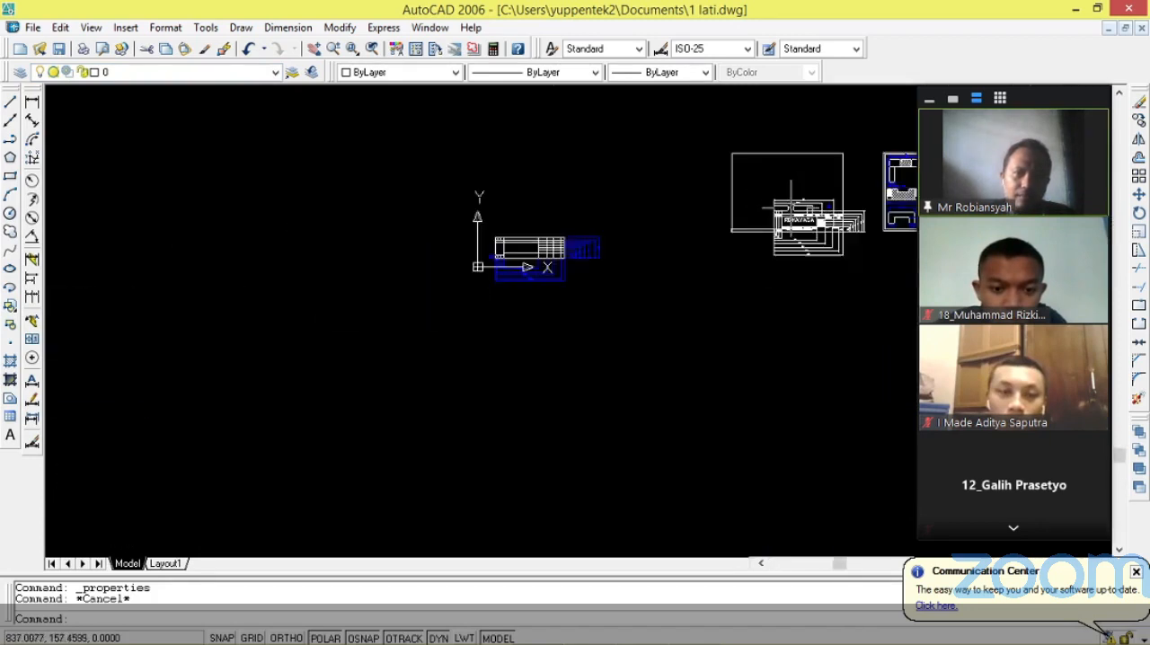
pyautogui.scroll(5, 541, 244)
pyautogui.scroll(3, 457, 233)
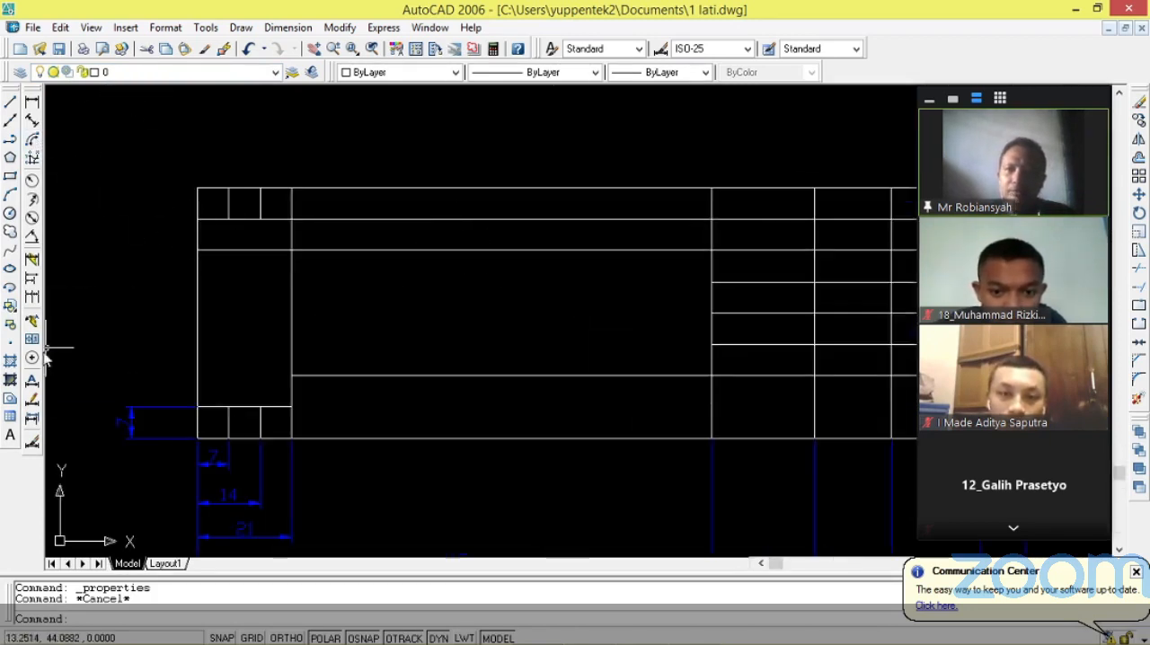
pyautogui.click(11, 437)
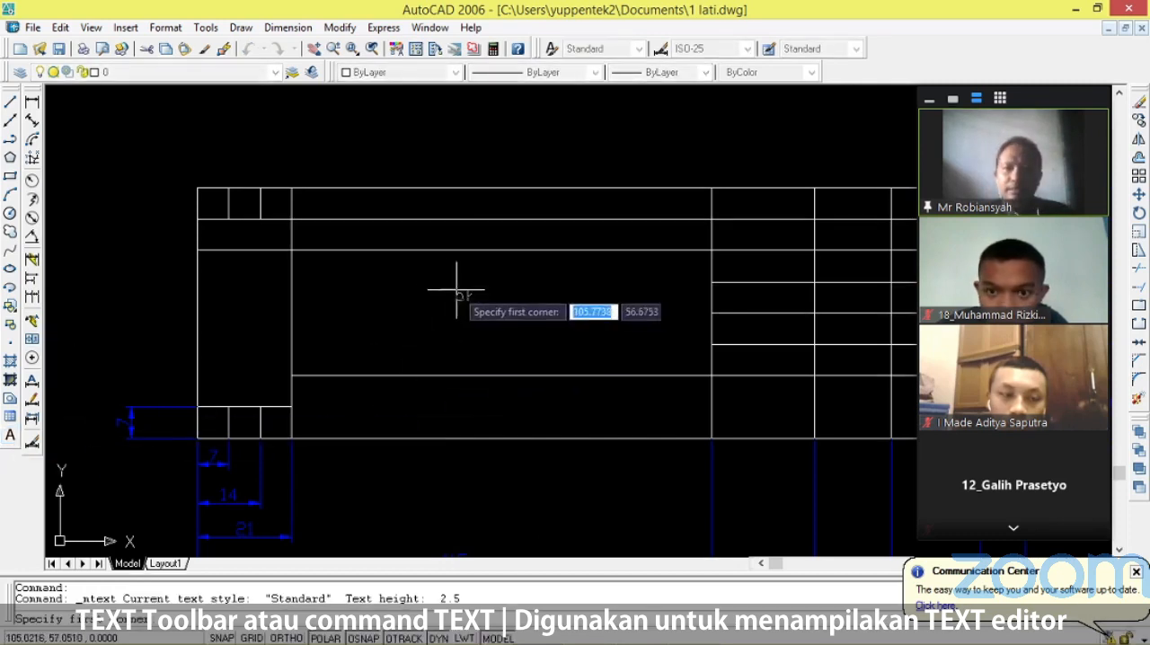
pyautogui.click(351, 114)
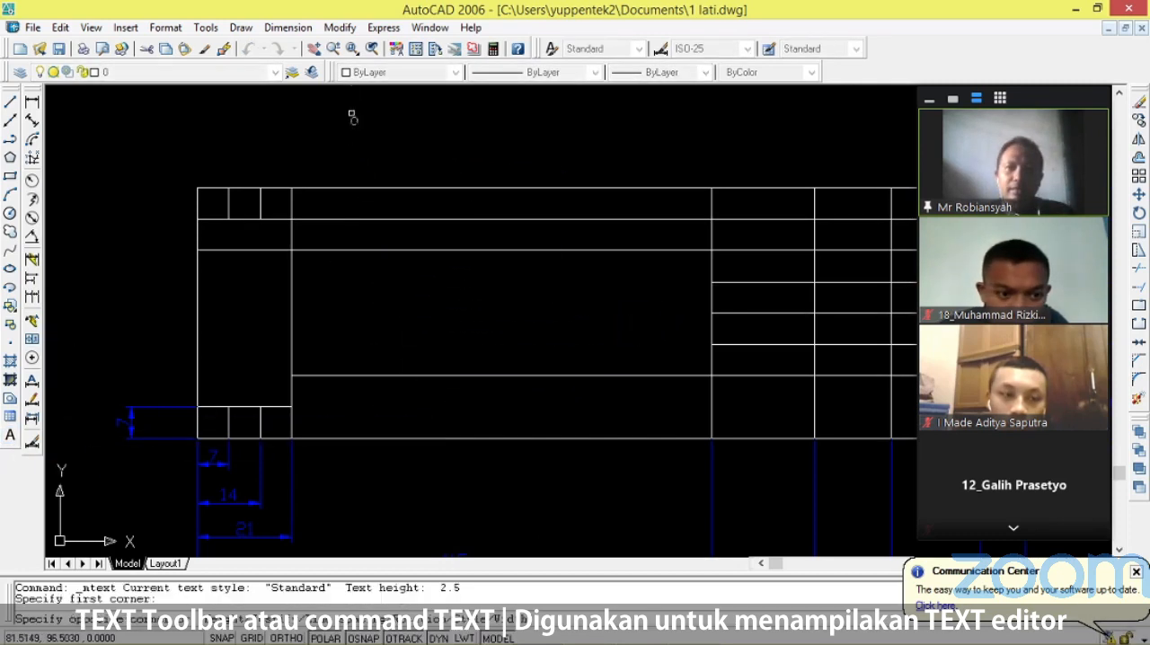
pyautogui.click(546, 151)
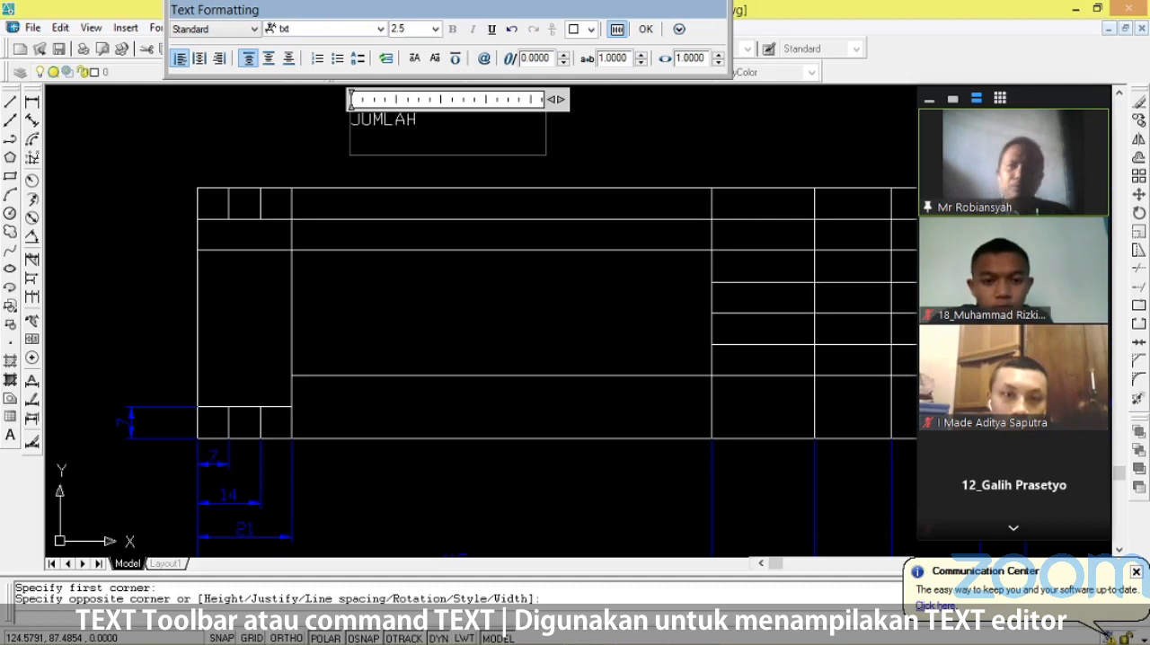
pyautogui.click(646, 29)
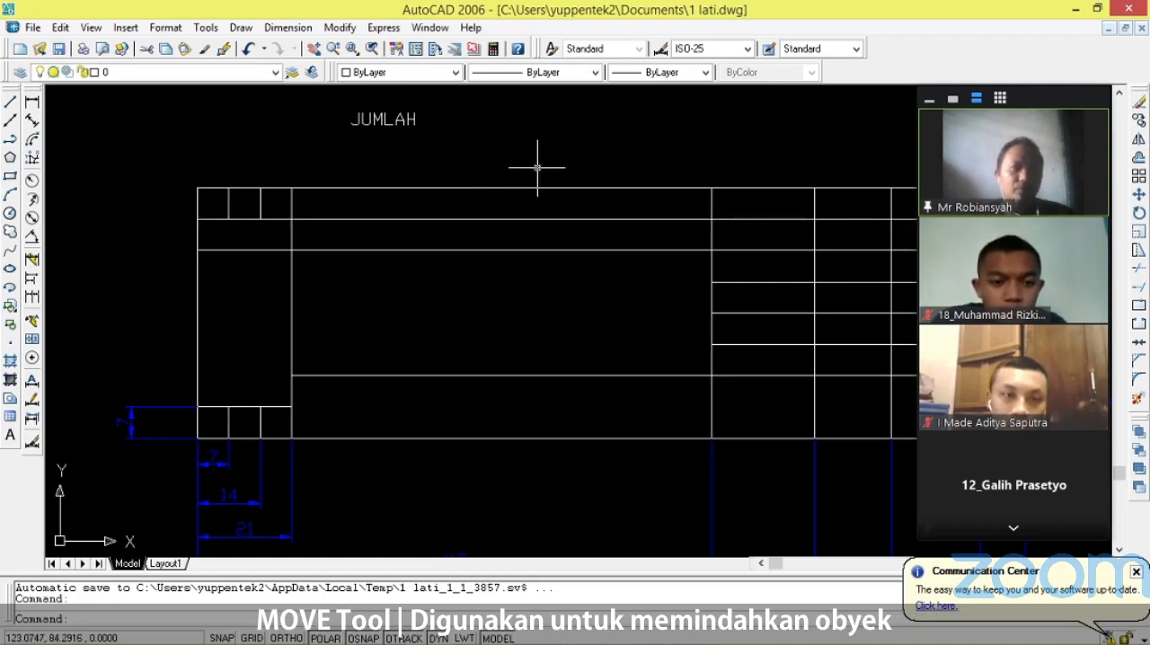
# Move the JUMLAH text into the first-column cell of the title block's second row from the top.
pyautogui.click(382, 120)
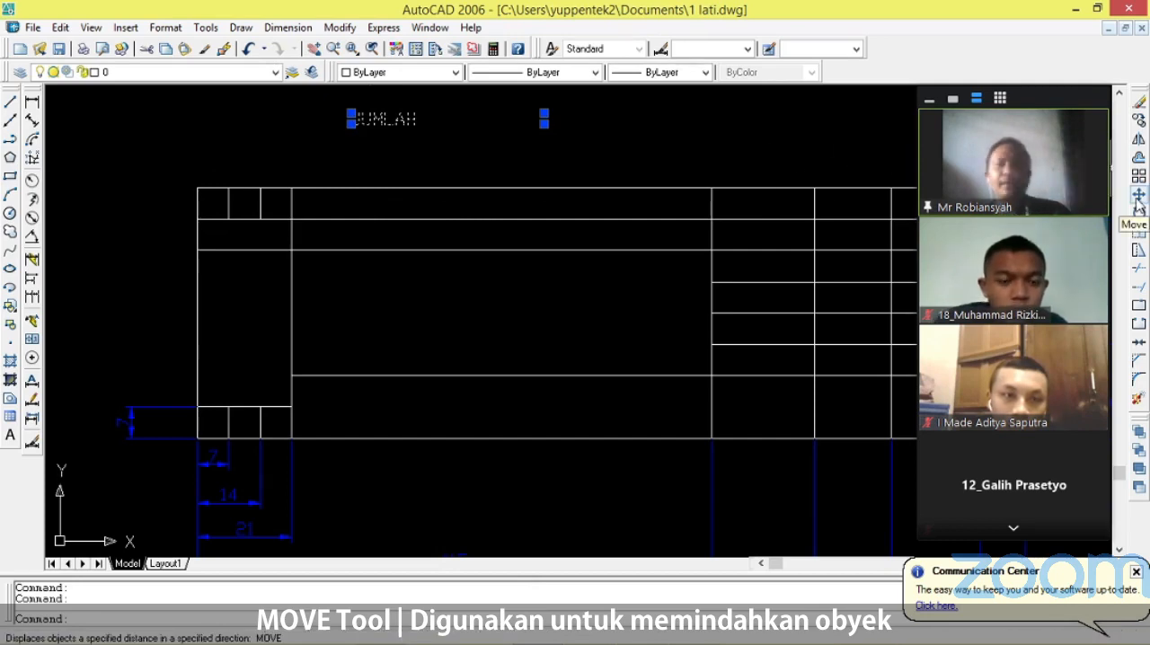
pyautogui.rightClick(380, 123)
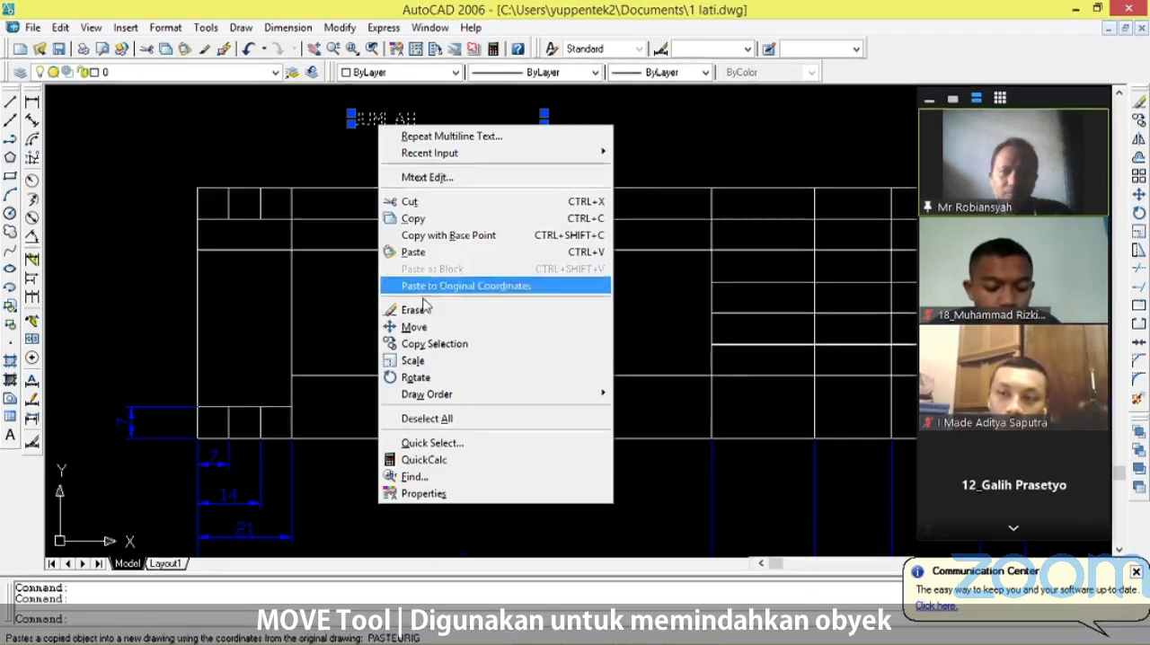
pyautogui.click(427, 327)
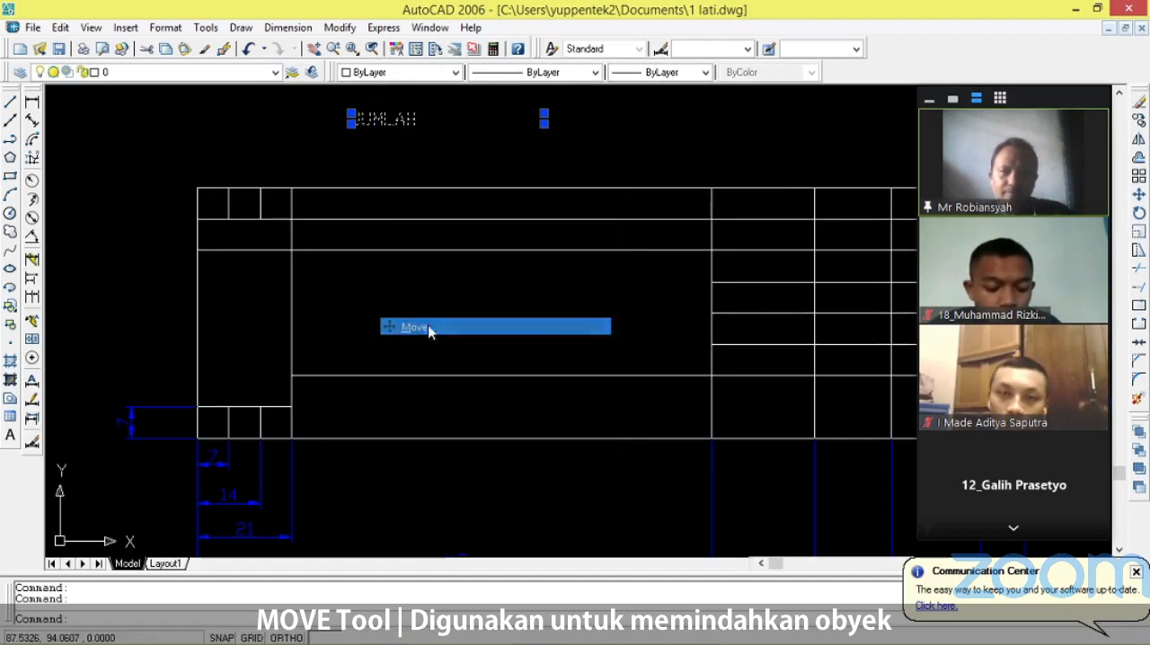
pyautogui.click(360, 120)
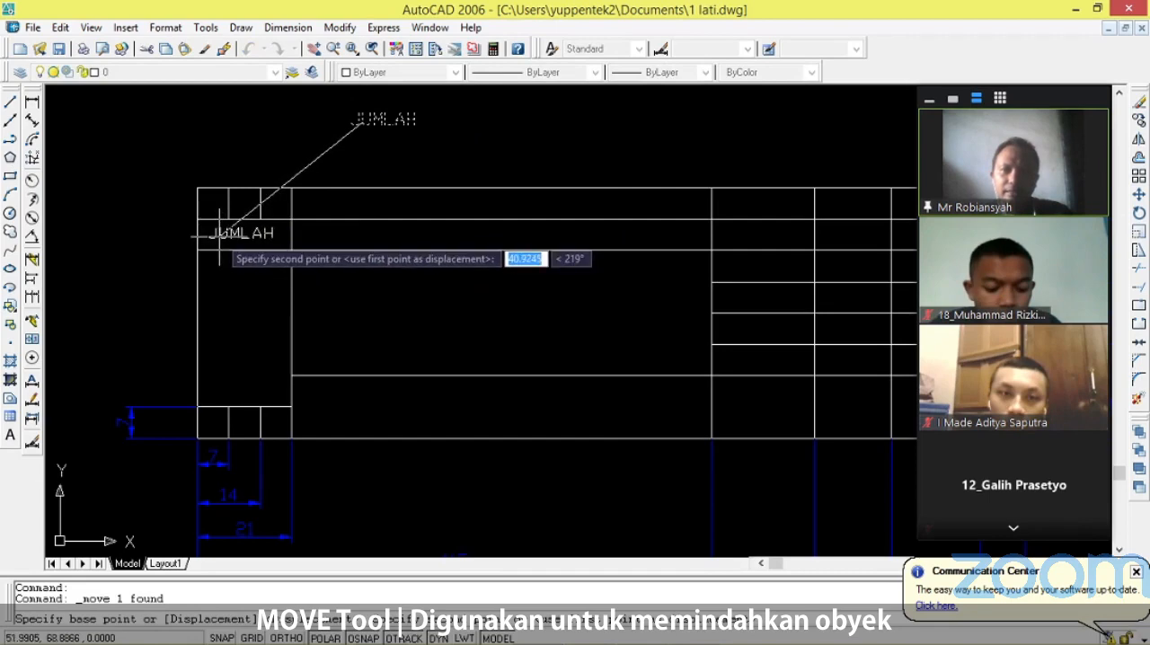
pyautogui.click(220, 236)
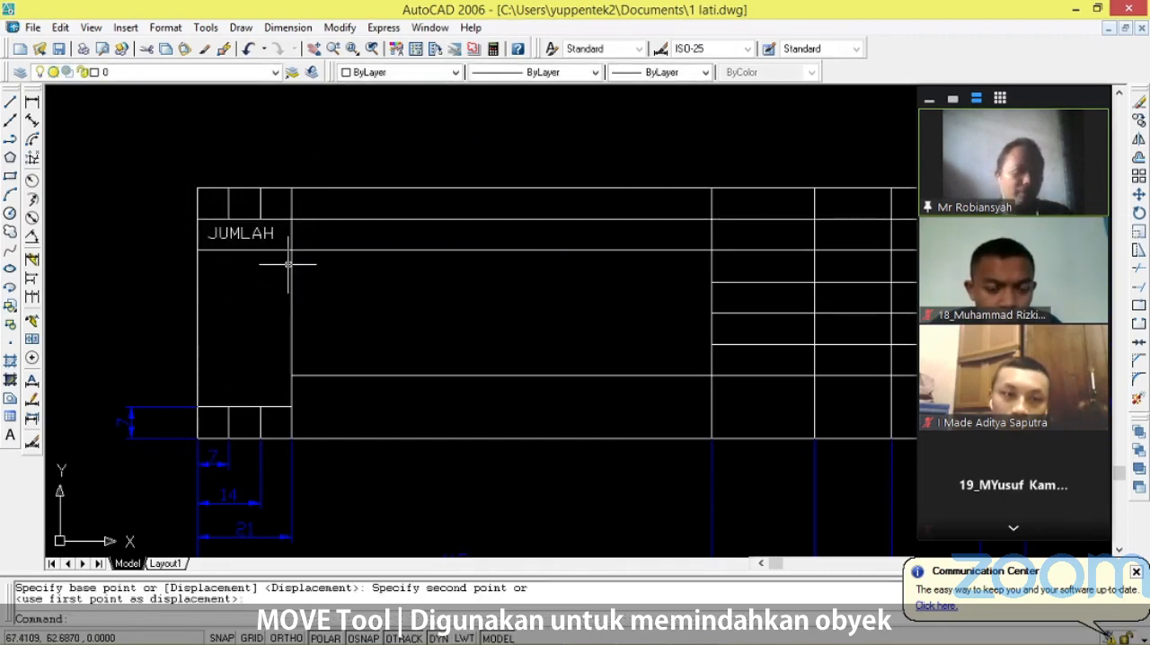
# Add the multiline text I in the first of the three small cells at the title block's lower-left corner.
pyautogui.scroll(5, 206, 462)
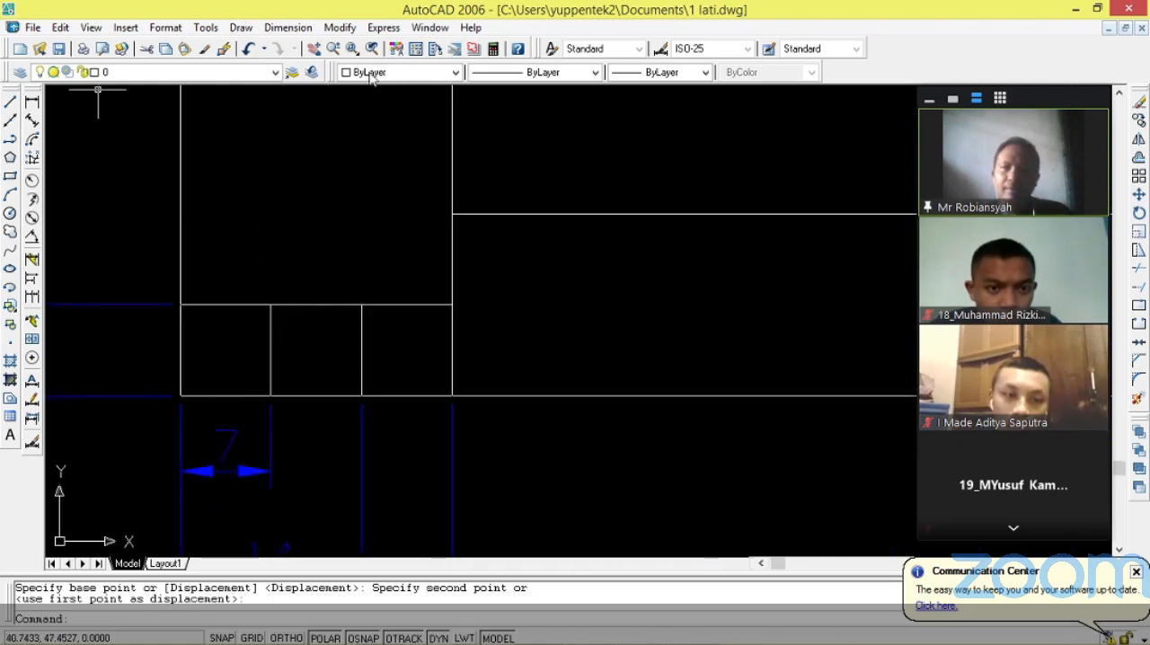
pyautogui.click(11, 436)
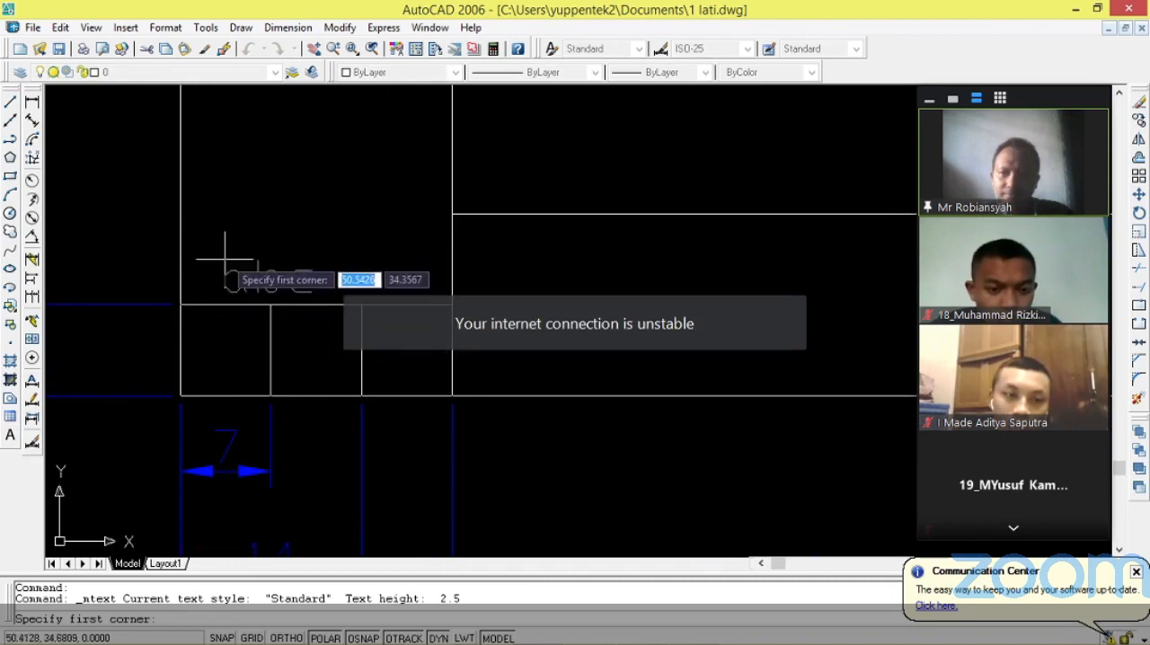
pyautogui.click(190, 314)
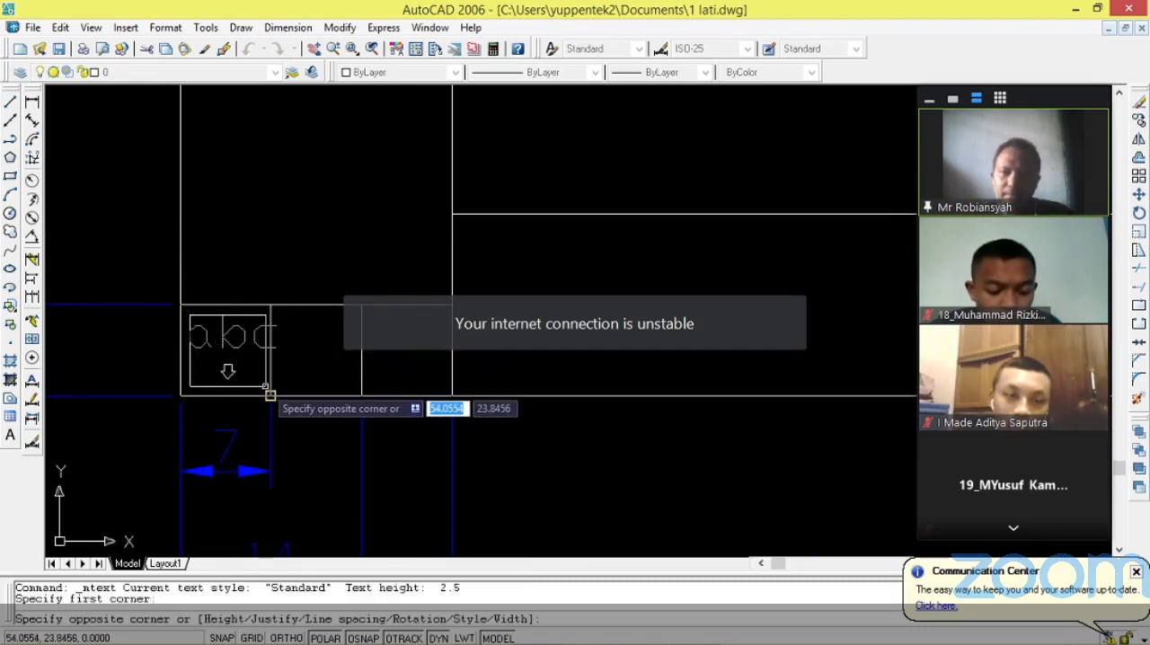
pyautogui.click(270, 389)
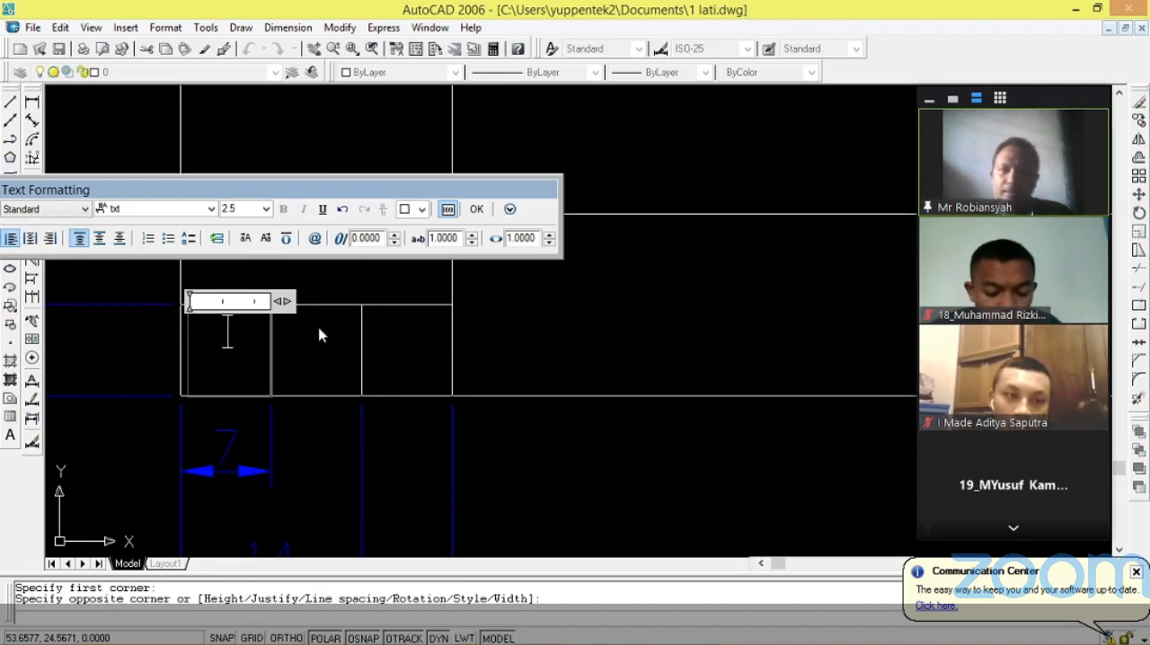
pyautogui.click(331, 287)
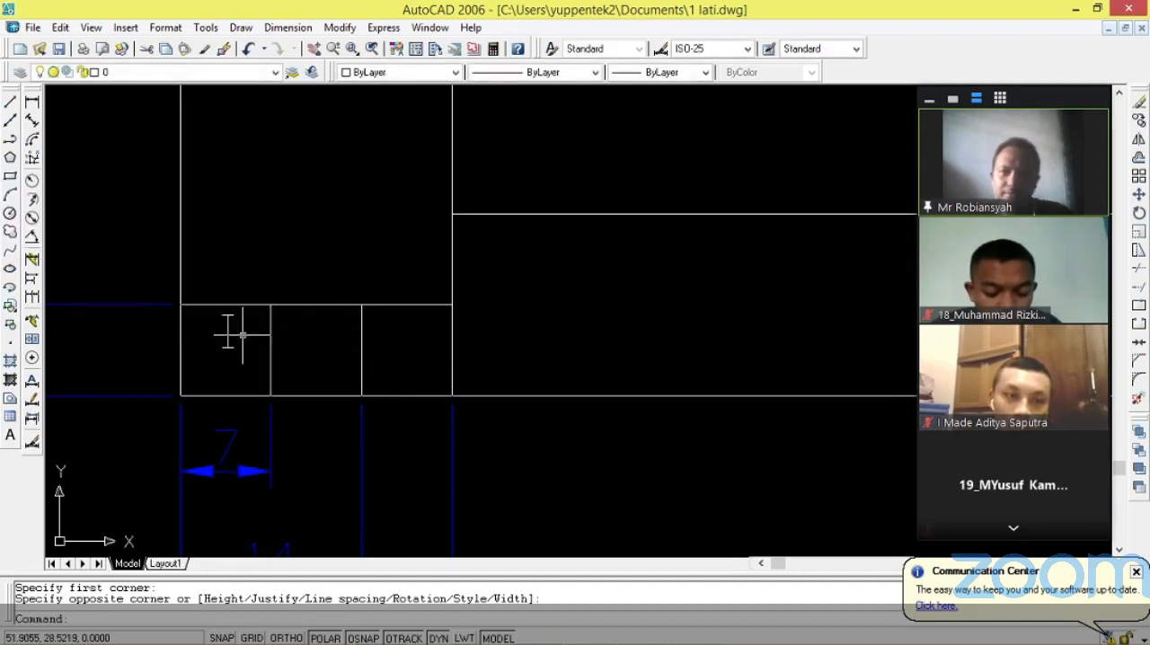
pyautogui.press('Escape')
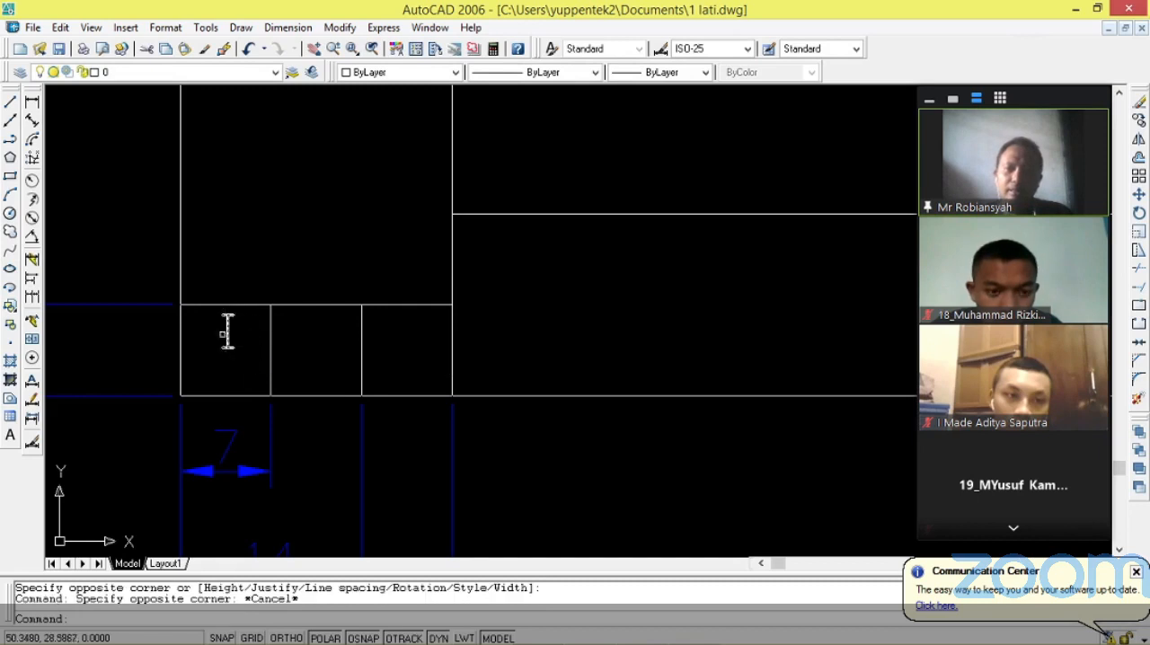
# Copy the I text into the second small cell of the lower-left row and change the copy to II.
pyautogui.click(230, 333)
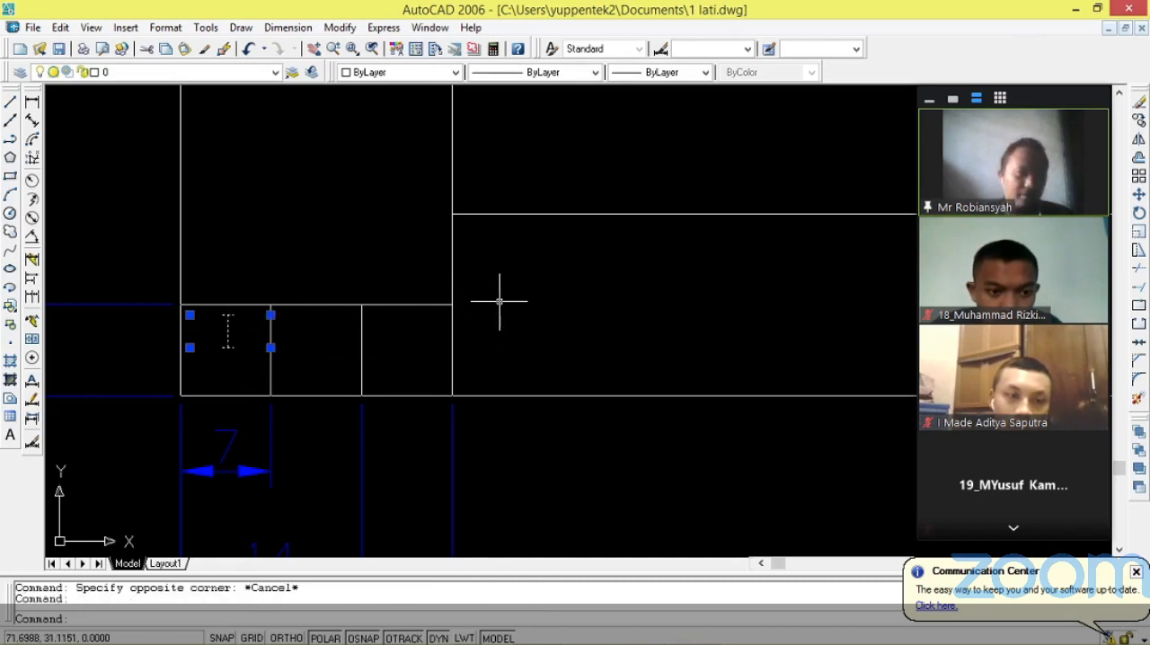
pyautogui.hotkey('ctrl', 'c')
pyautogui.hotkey('ctrl', 'v')
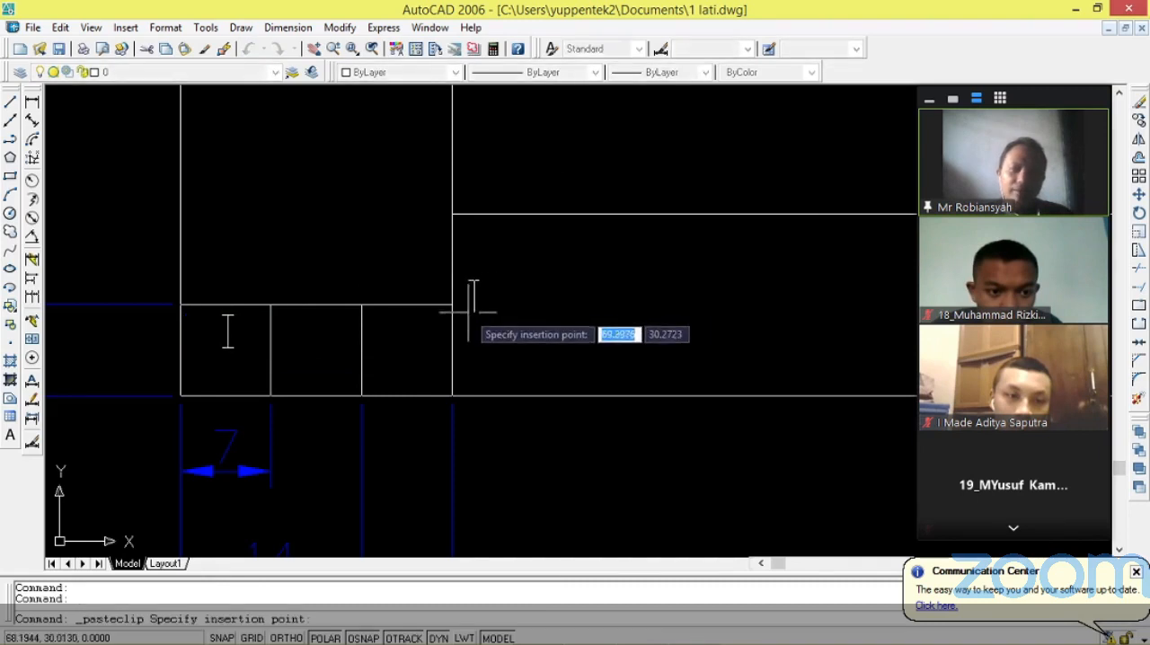
pyautogui.click(306, 363)
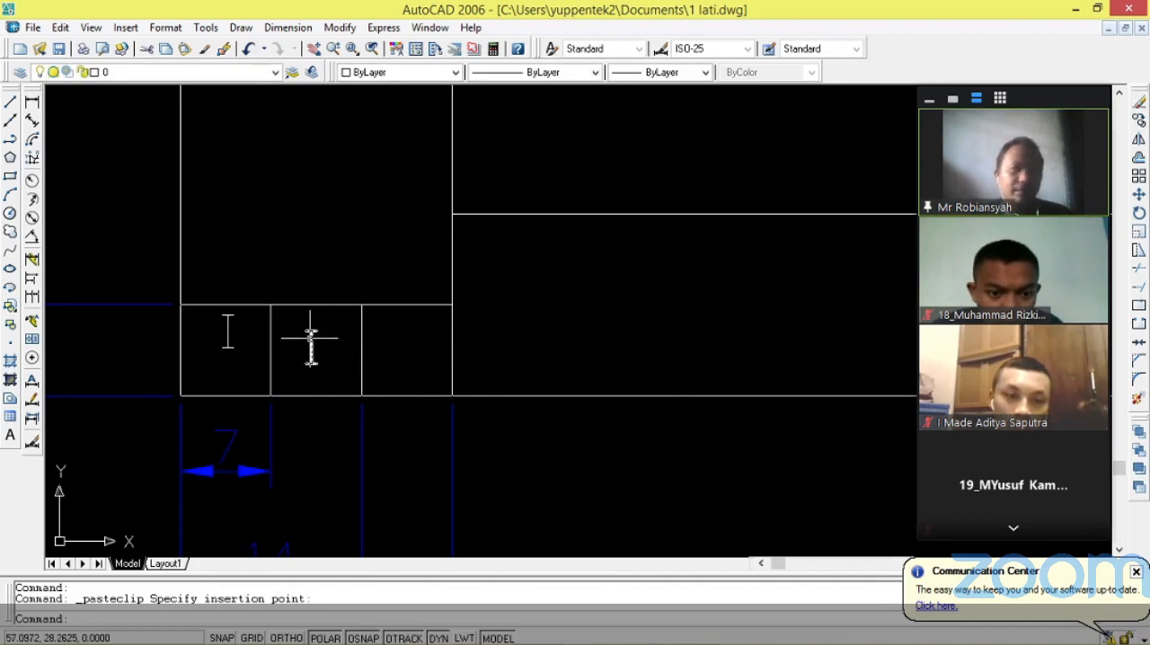
pyautogui.doubleClick(311, 345)
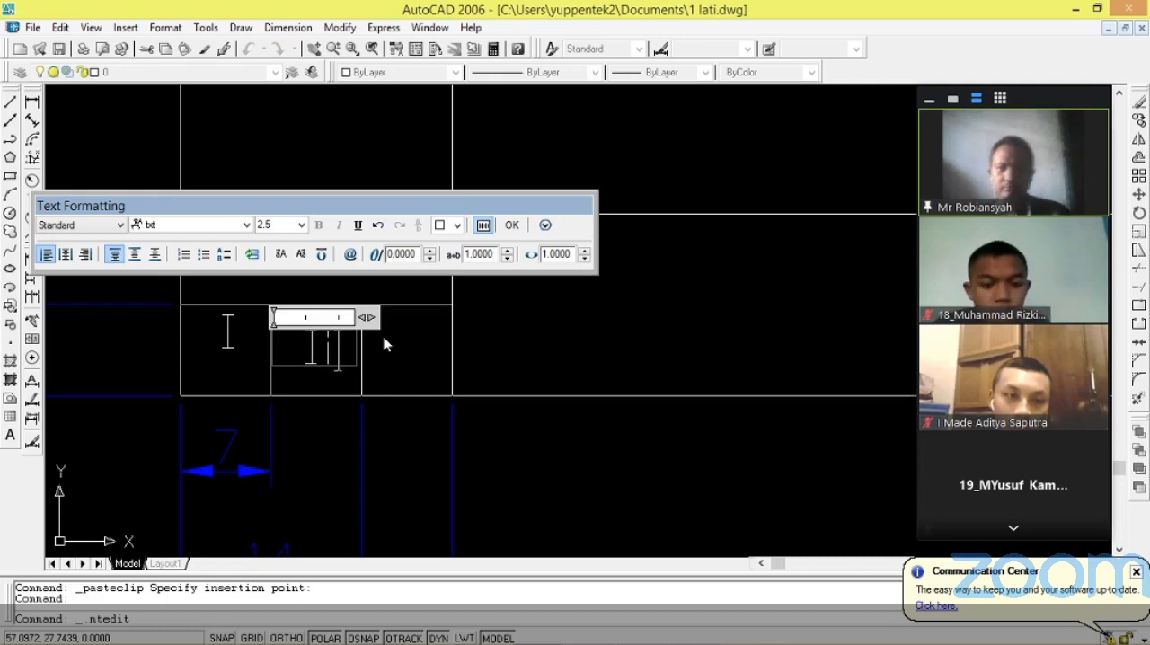
pyautogui.write('I')
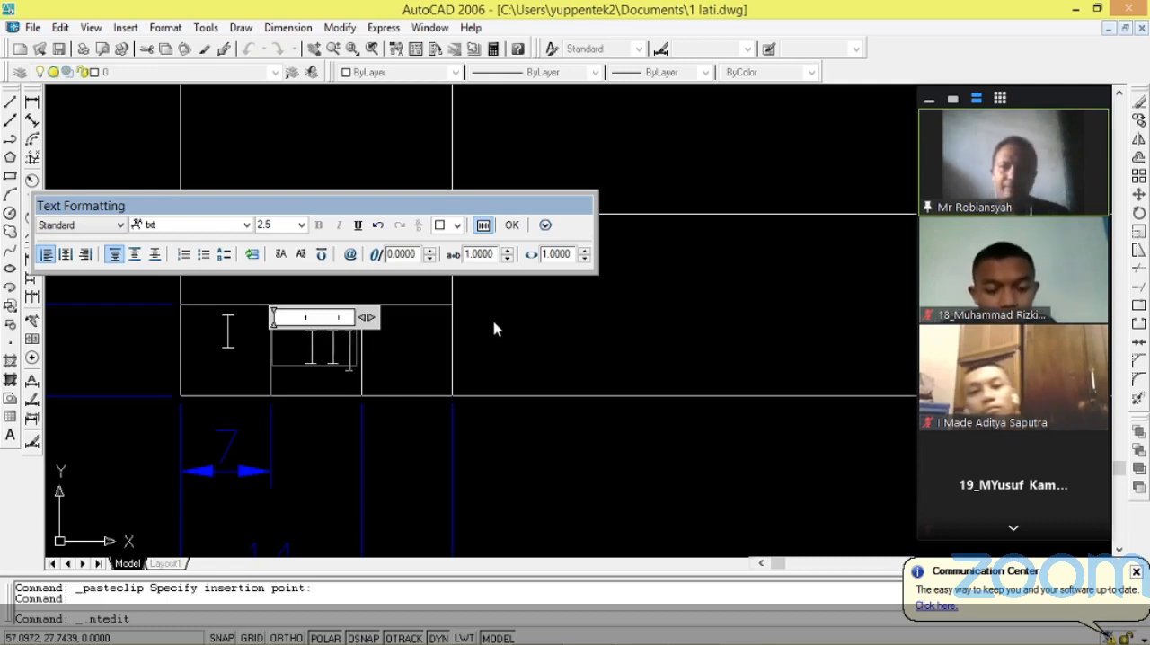
pyautogui.click(512, 333)
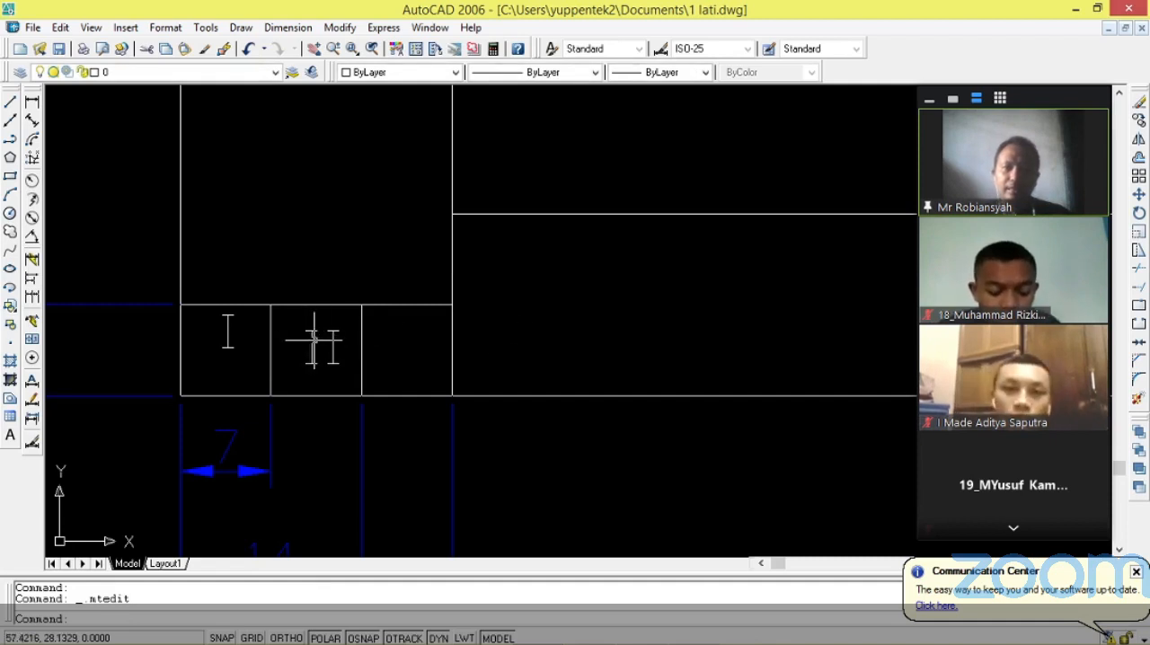
pyautogui.press('Escape')
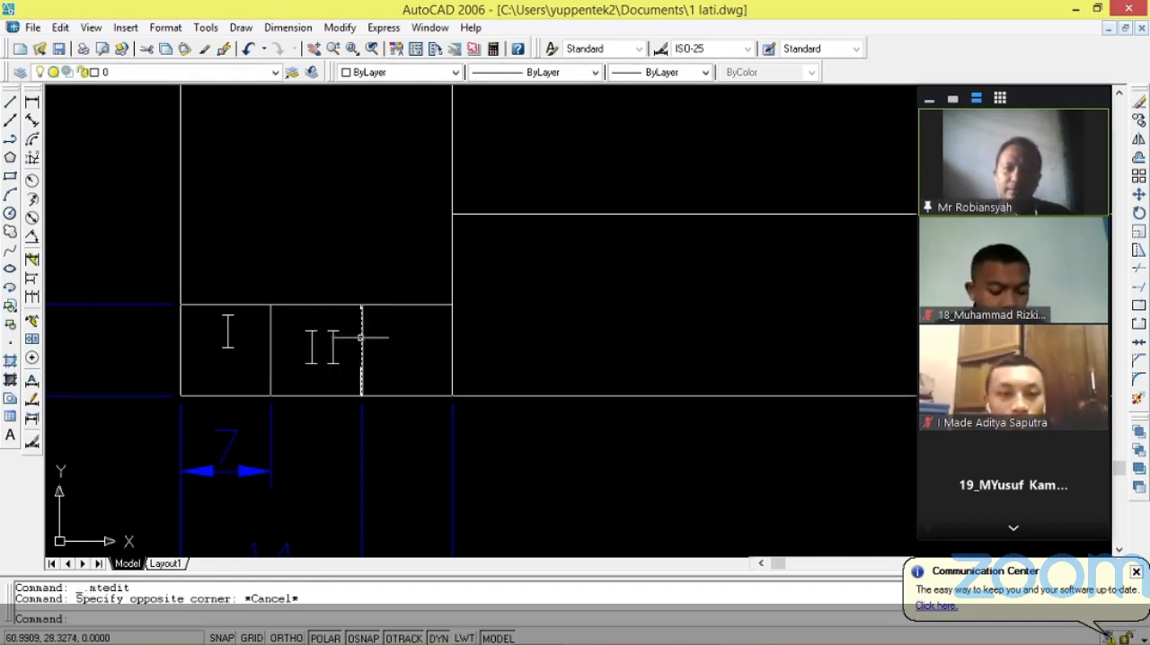
# Copy the II text into the third small cell of the lower-left row and change the copy to III.
pyautogui.click(315, 342)
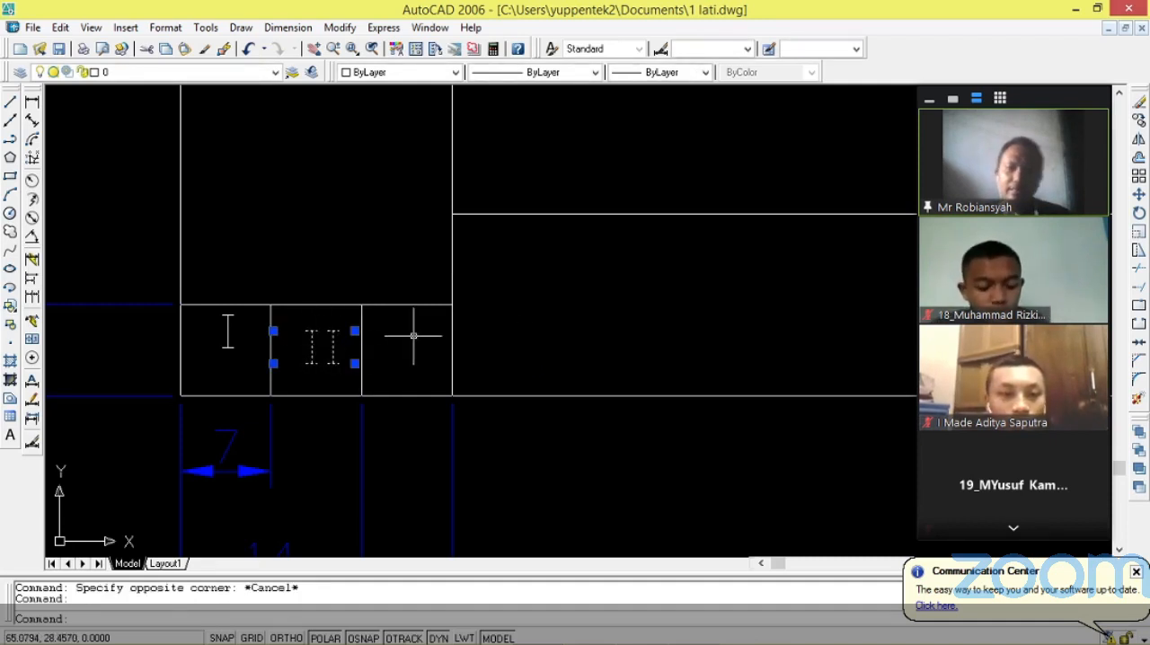
pyautogui.hotkey('ctrl', 'c')
pyautogui.hotkey('ctrl', 'v')
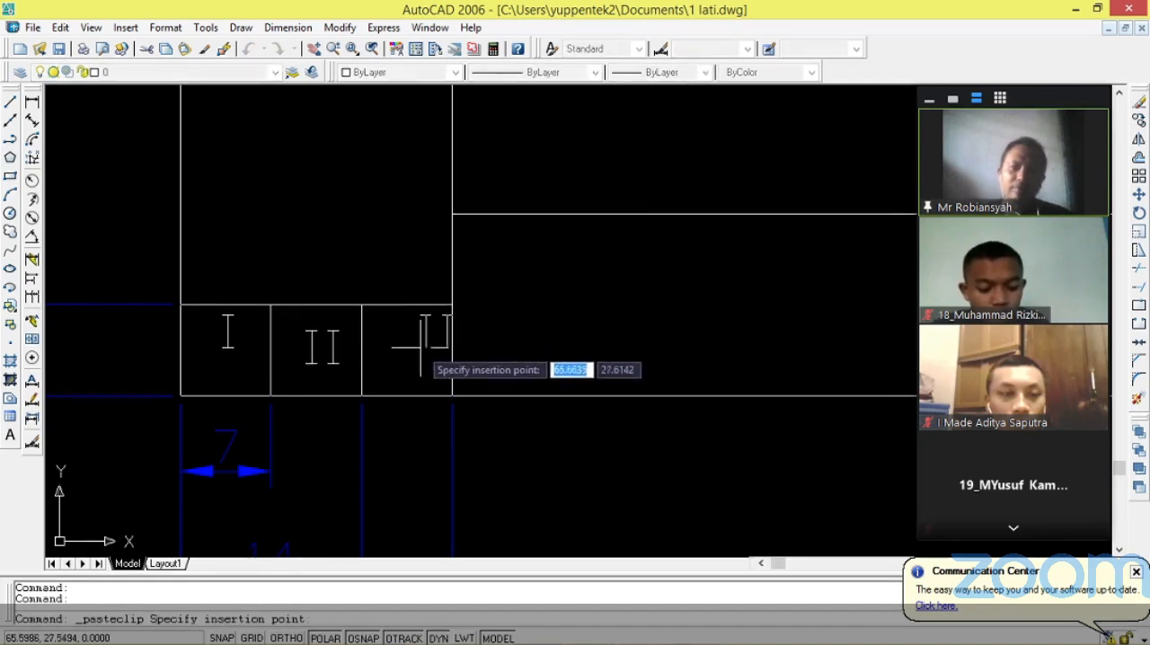
pyautogui.click(377, 364)
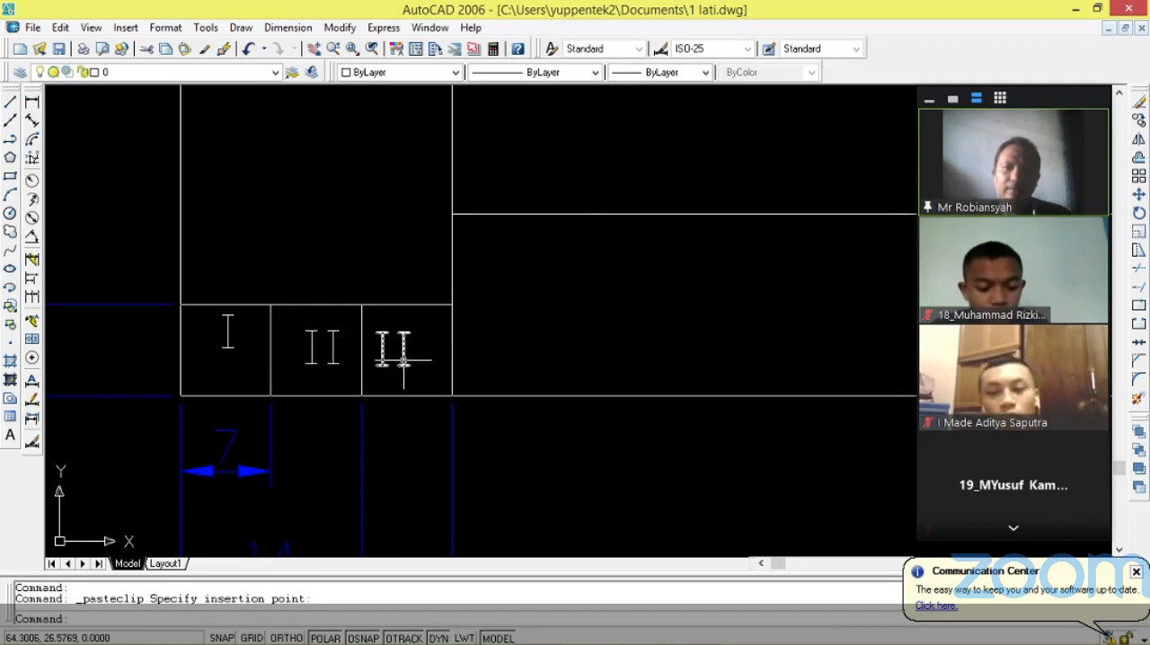
pyautogui.doubleClick(398, 355)
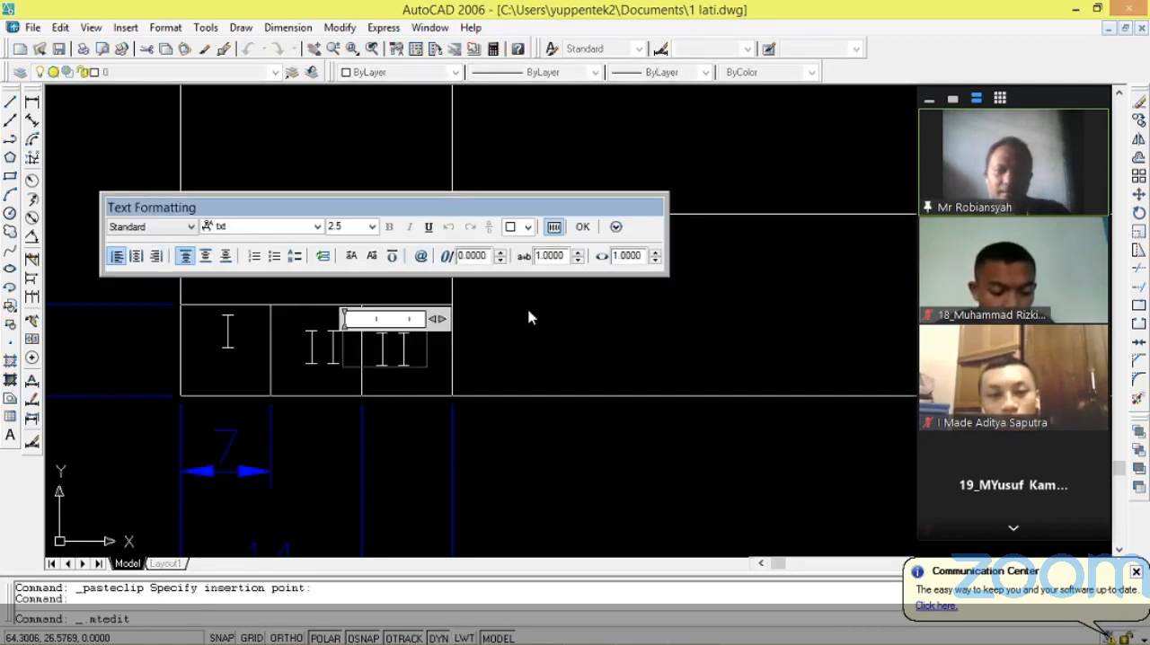
pyautogui.write('I')
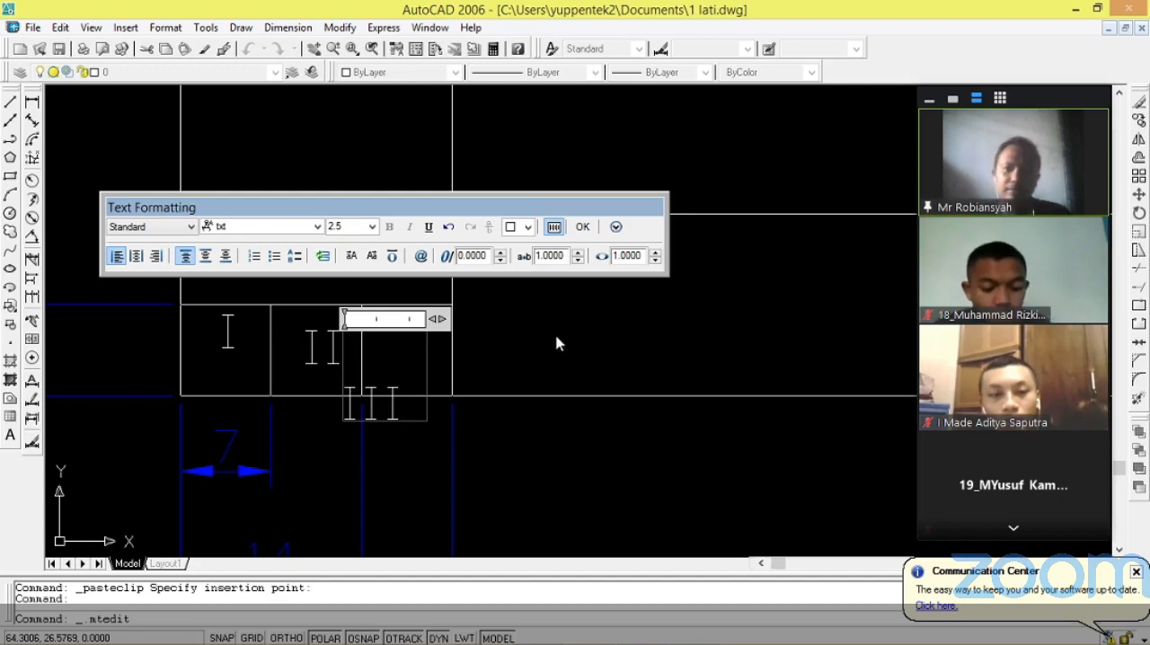
pyautogui.click(582, 226)
# Move the III text up into the third small cell, level with the II text.
pyautogui.click(369, 414)
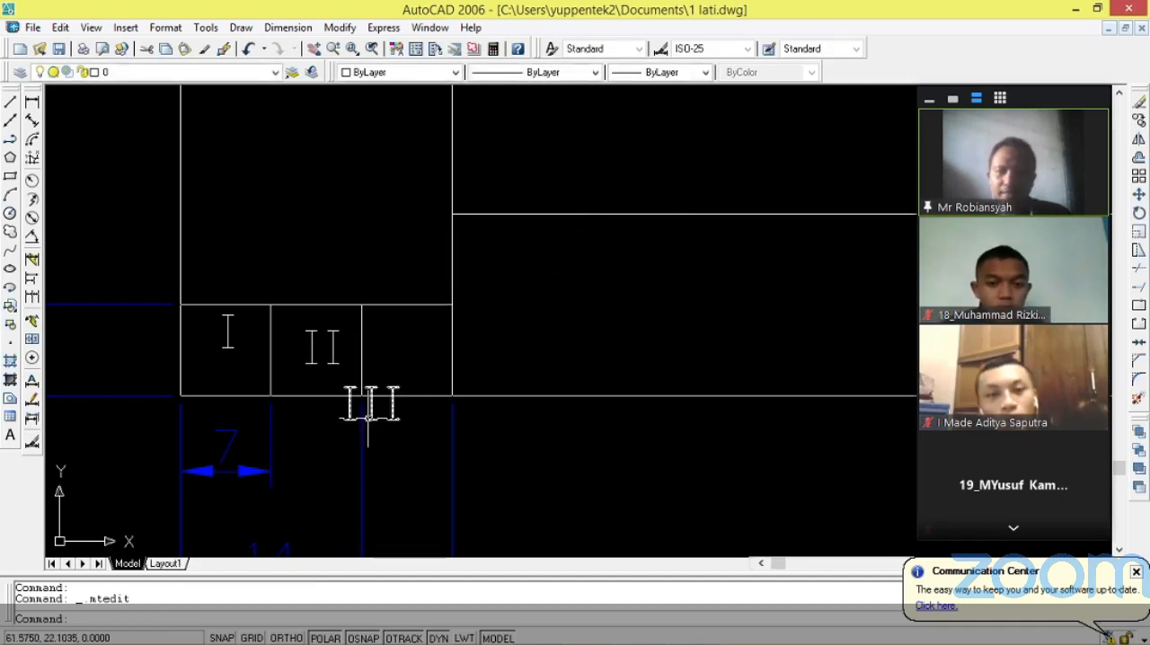
pyautogui.rightClick(369, 413)
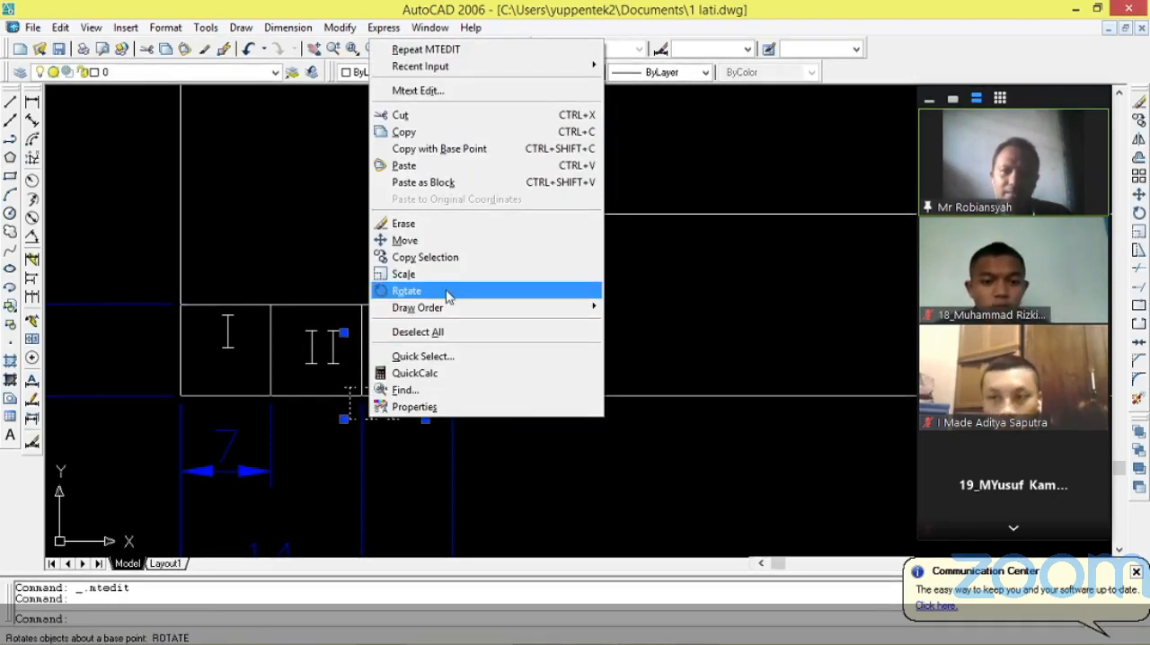
pyautogui.click(446, 249)
pyautogui.click(423, 394)
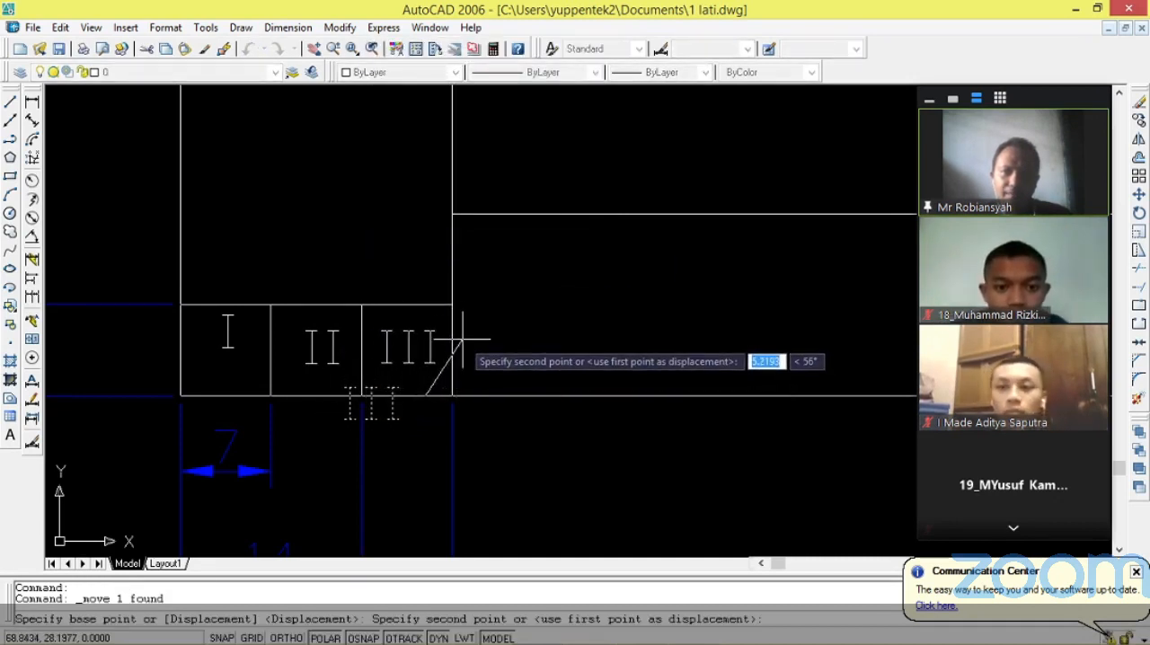
pyautogui.press('Escape')
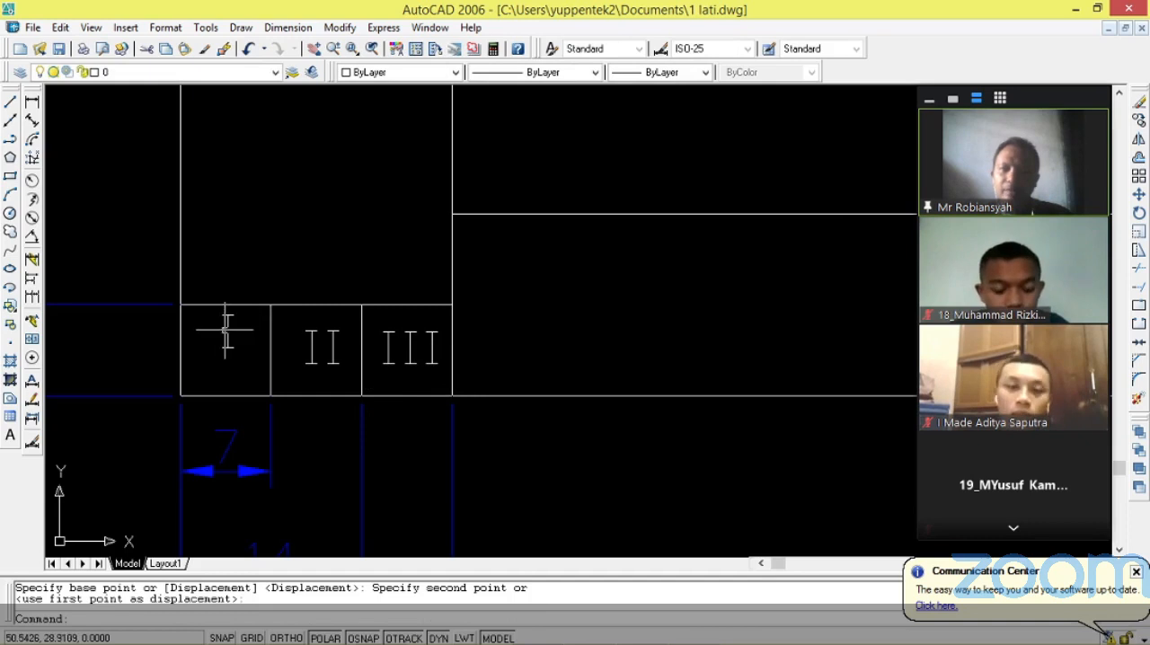
# Move the I text slightly down inside its small cell to line it up with II and III.
pyautogui.click(228, 331)
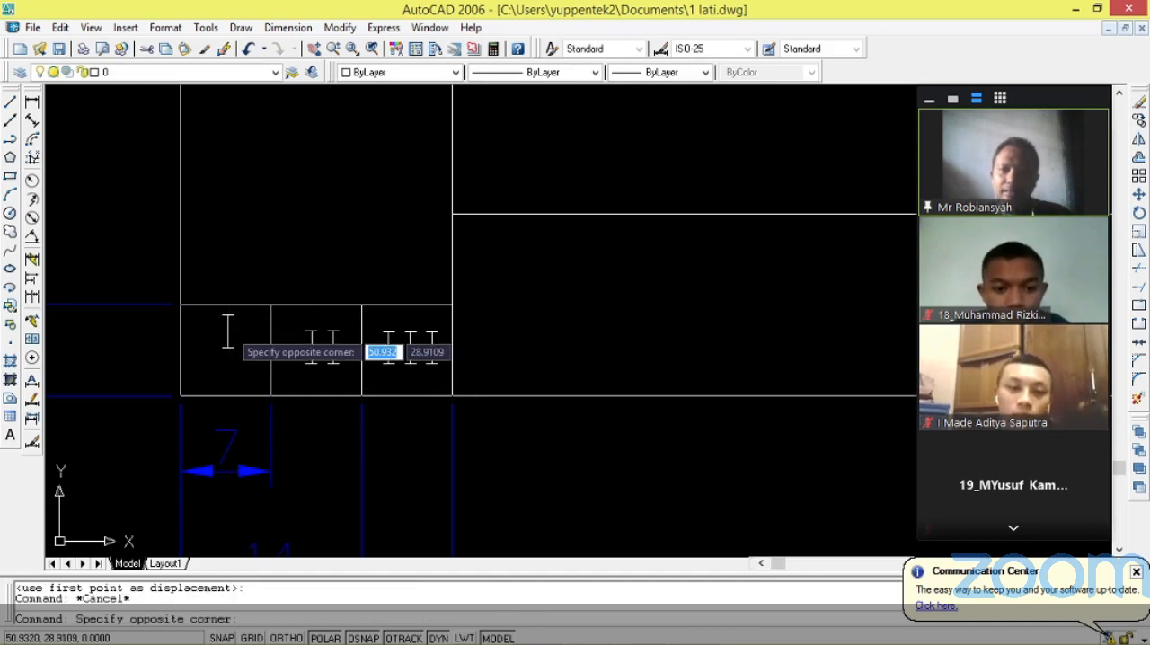
pyautogui.press('Escape')
pyautogui.click(227, 331)
pyautogui.rightClick(230, 331)
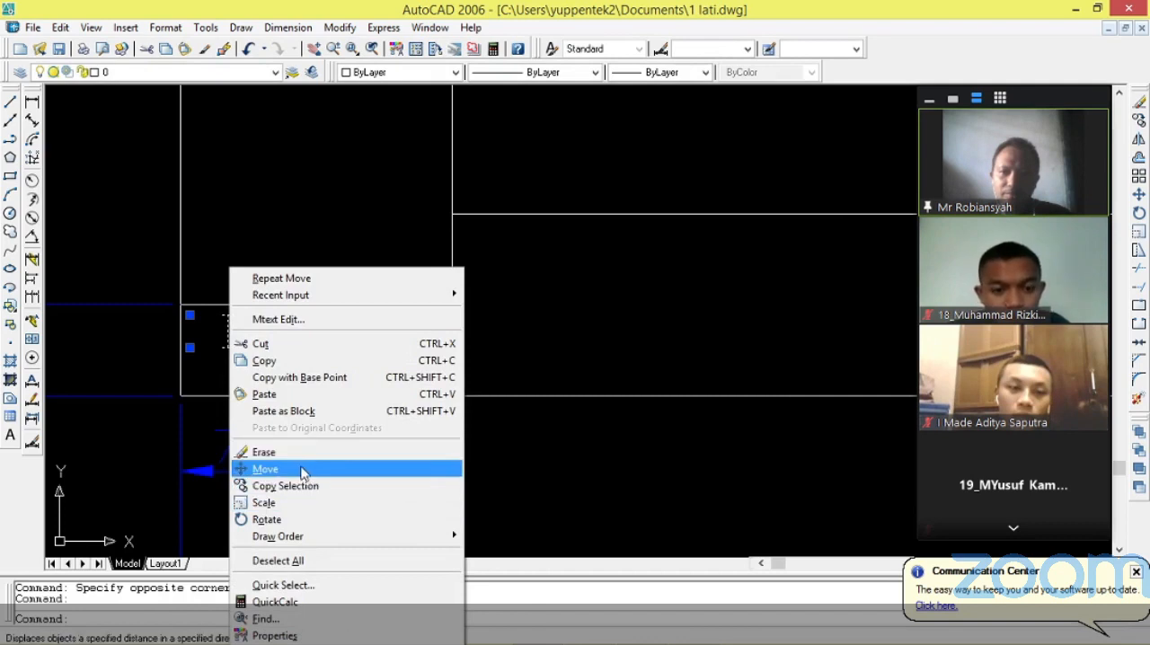
pyautogui.click(303, 469)
pyautogui.click(233, 343)
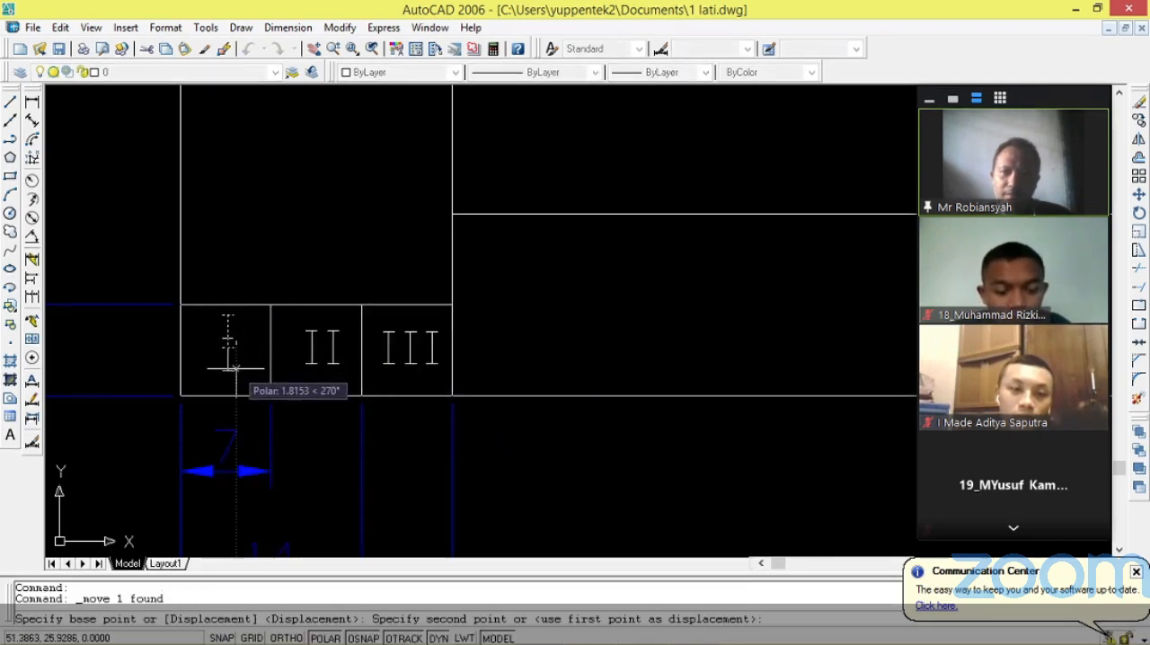
pyautogui.press('Escape')
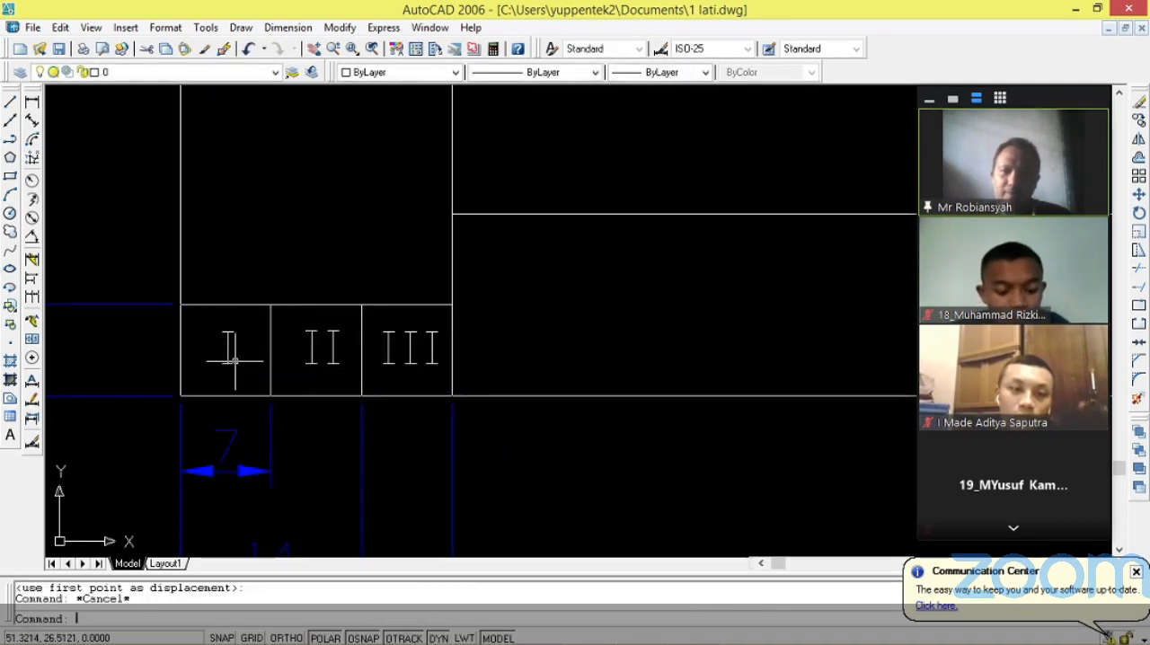
pyautogui.scroll(-4, 232, 360)
pyautogui.scroll(3, 256, 332)
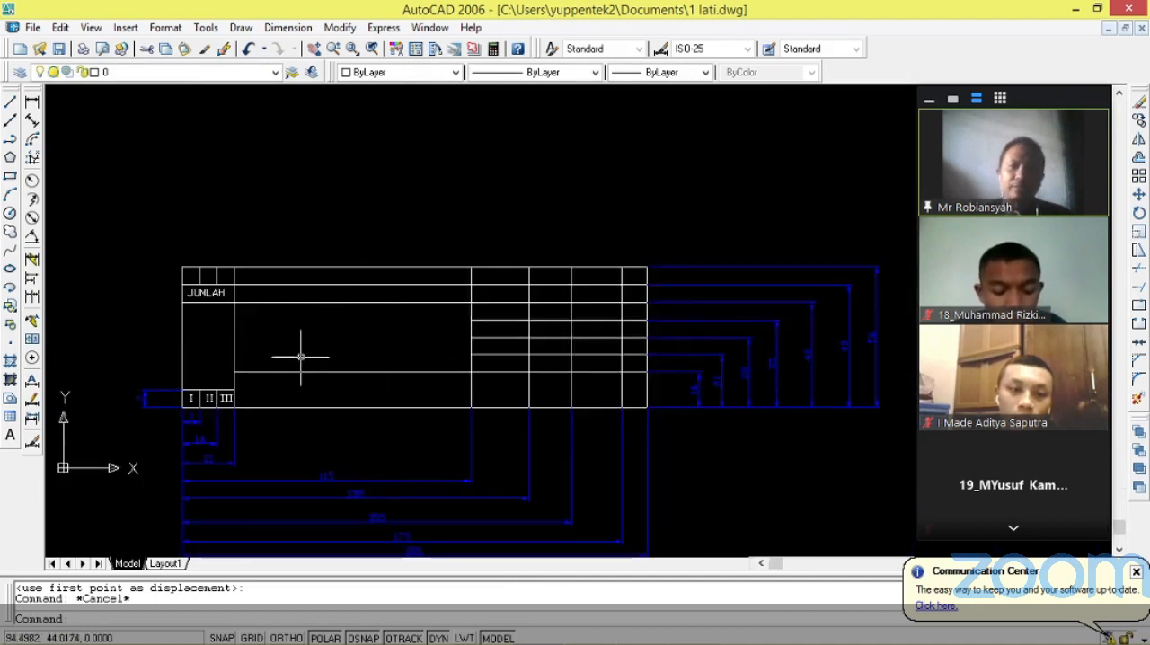
pyautogui.scroll(2, 403, 321)
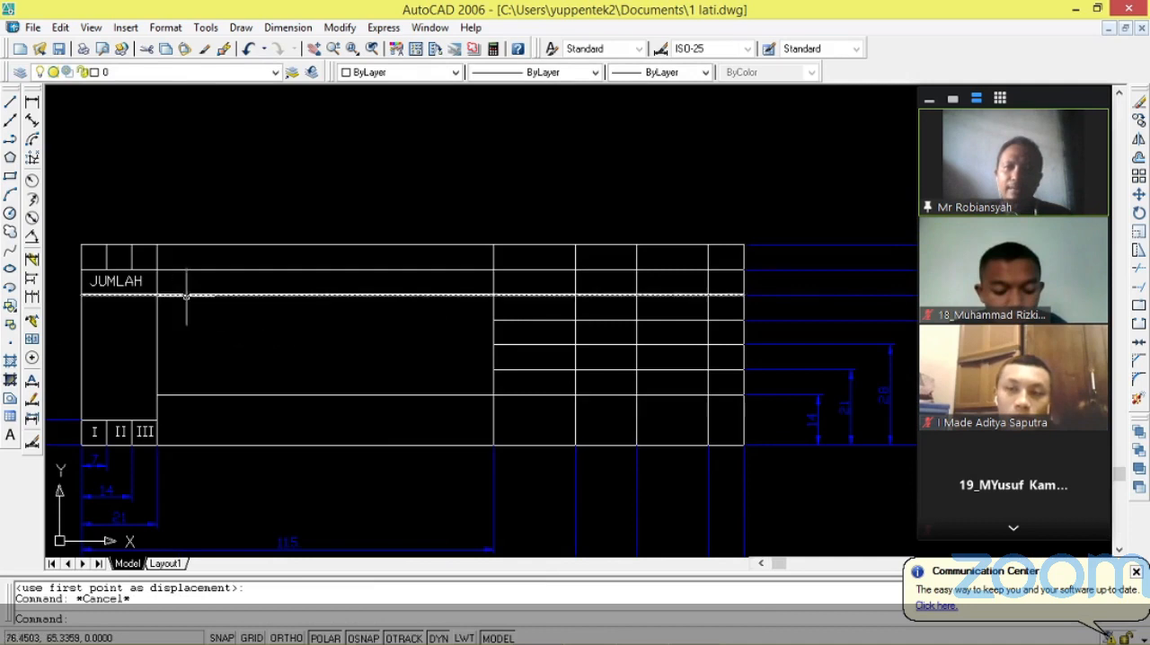
pyautogui.click(10, 435)
pyautogui.scroll(3, 196, 330)
pyautogui.click(133, 264)
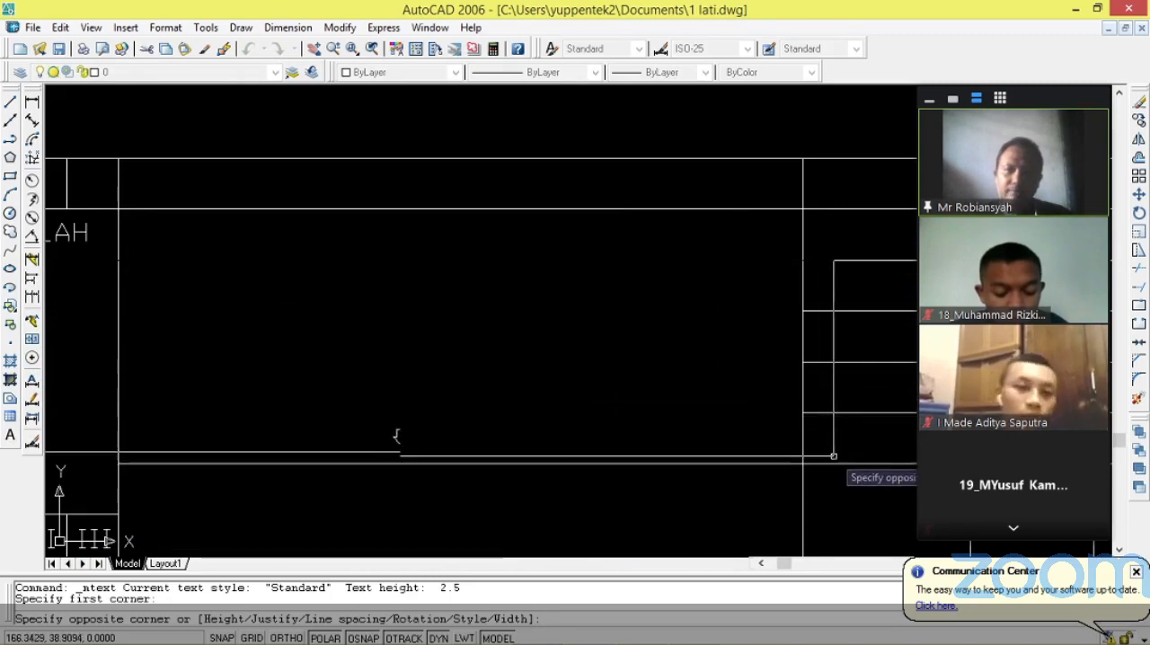
pyautogui.click(834, 457)
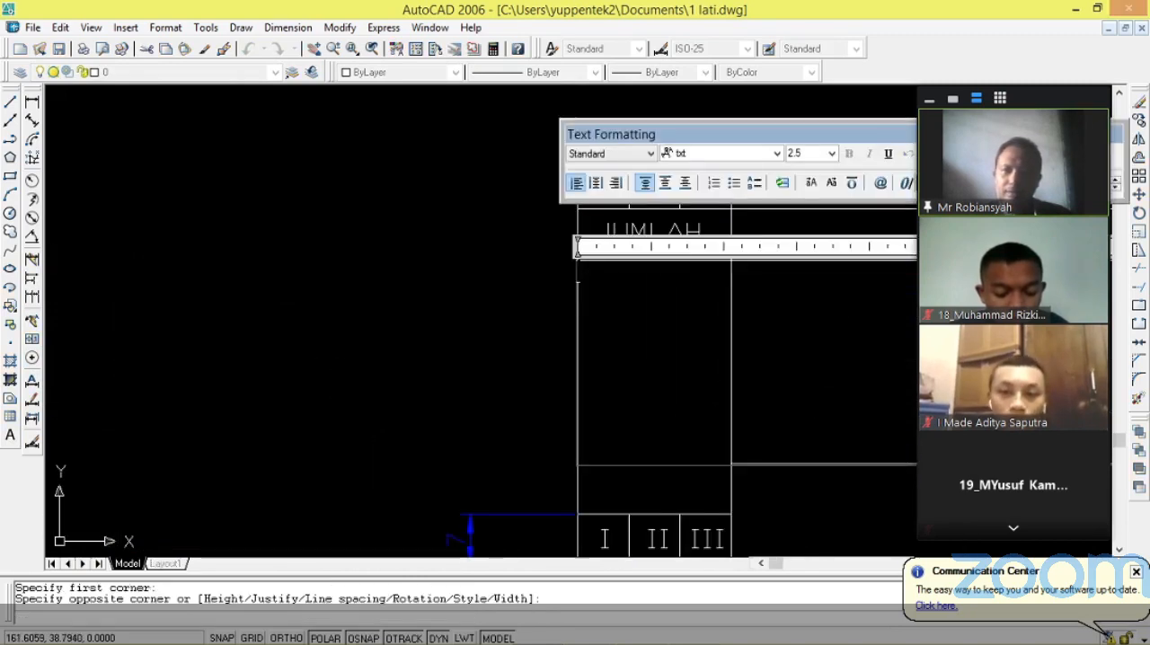
pyautogui.scroll(-4, 498, 398)
pyautogui.scroll(5, 498, 399)
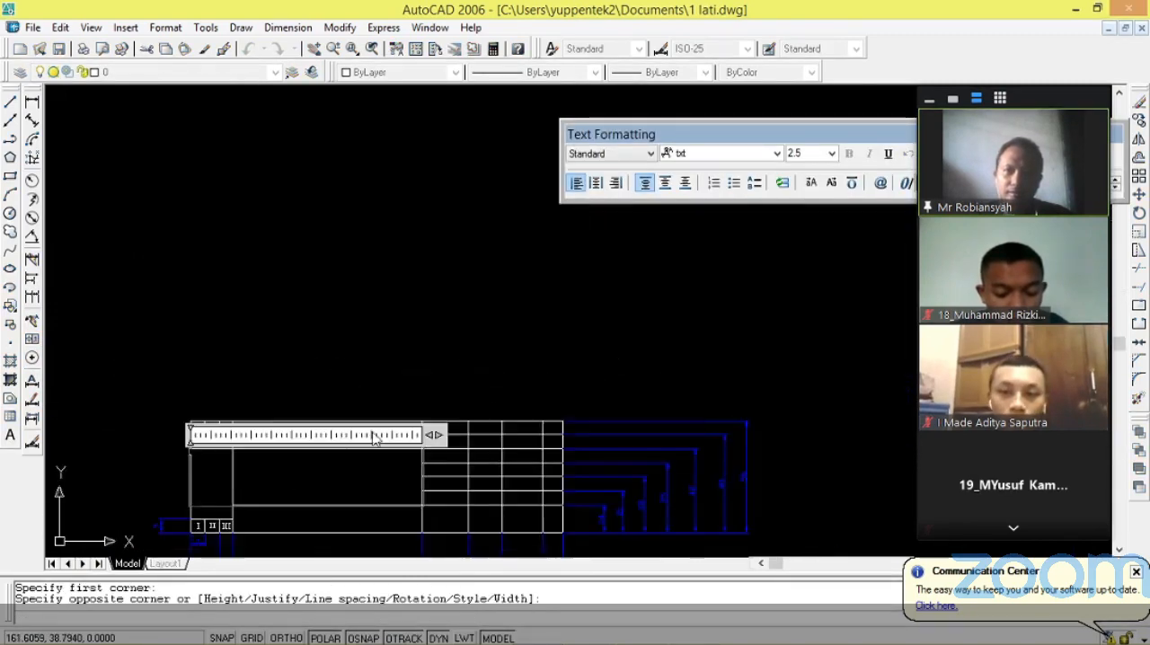
pyautogui.click(303, 441)
pyautogui.click(182, 180)
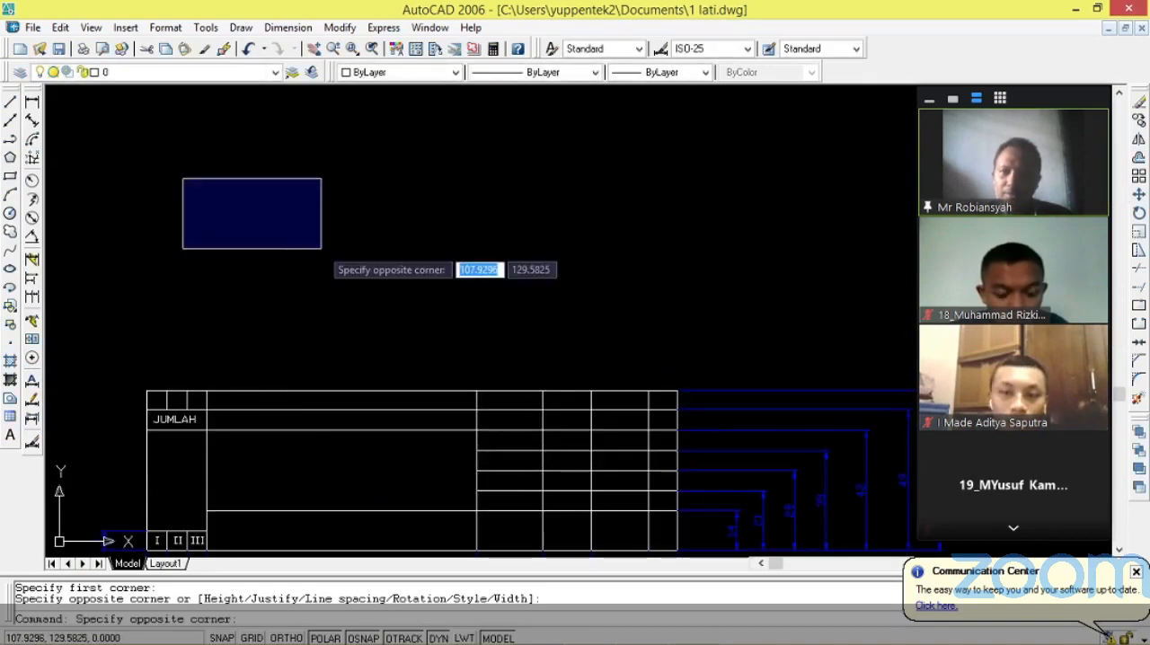
pyautogui.press('Escape')
# Enter the multiline text REKAYASA in the empty area above the title block, with middle vertical justification.
pyautogui.click(10, 435)
pyautogui.click(162, 192)
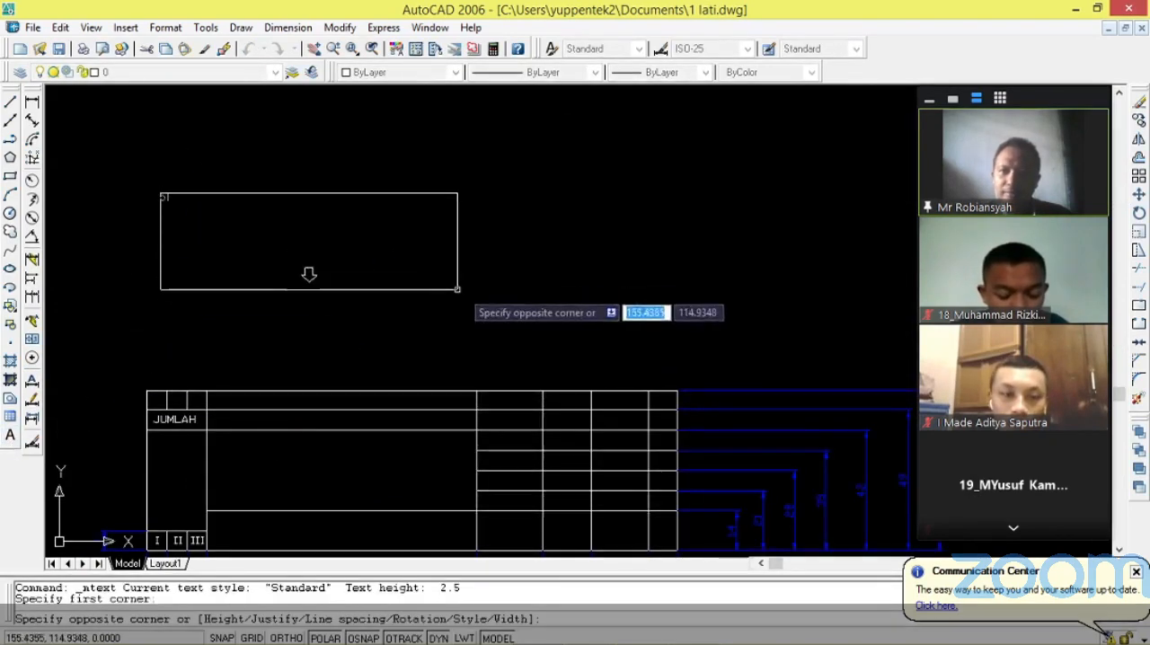
pyautogui.click(505, 315)
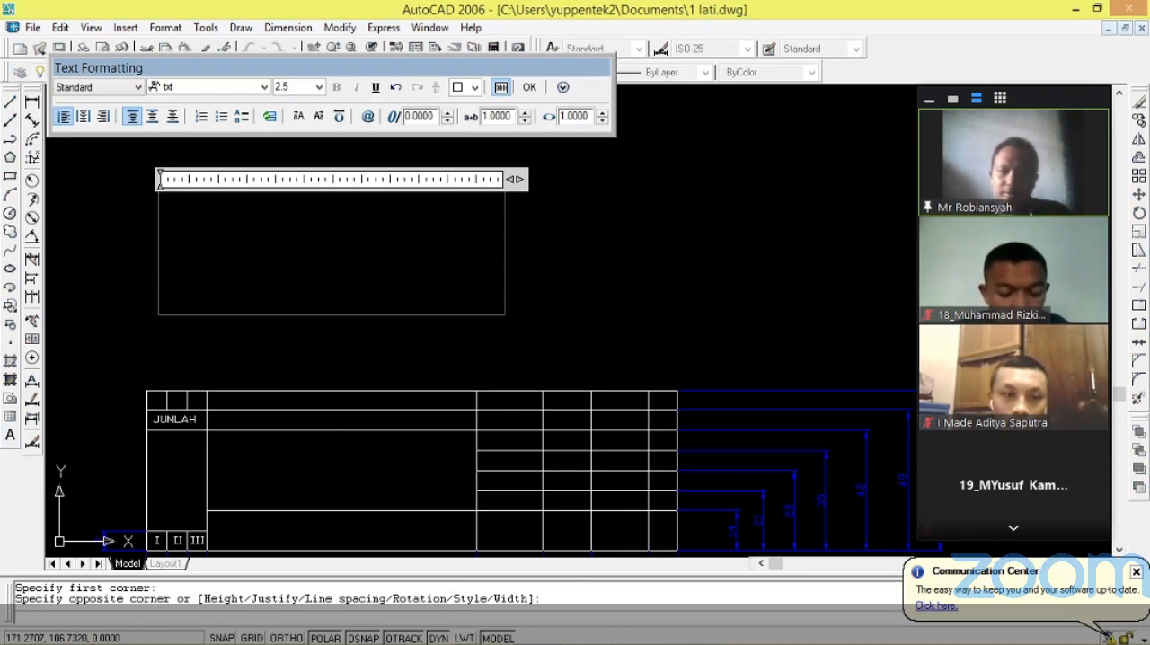
pyautogui.write('PEK')
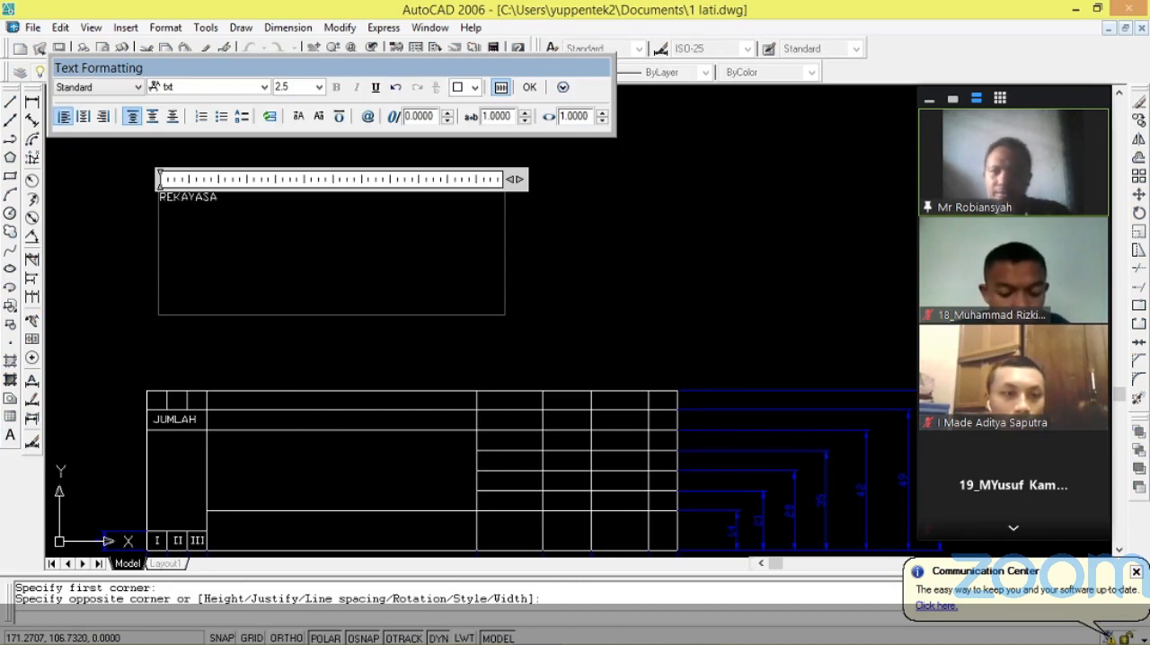
pyautogui.click(154, 120)
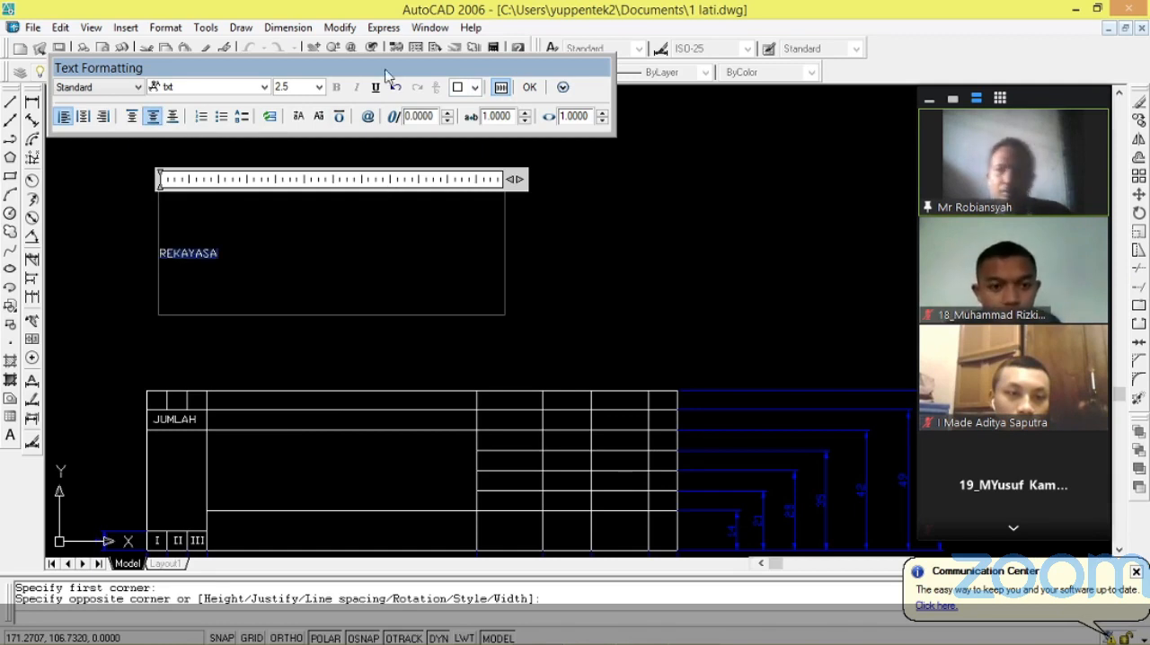
# Set the REKAYASA text height to 10 and finish editing the text.
pyautogui.click(320, 86)
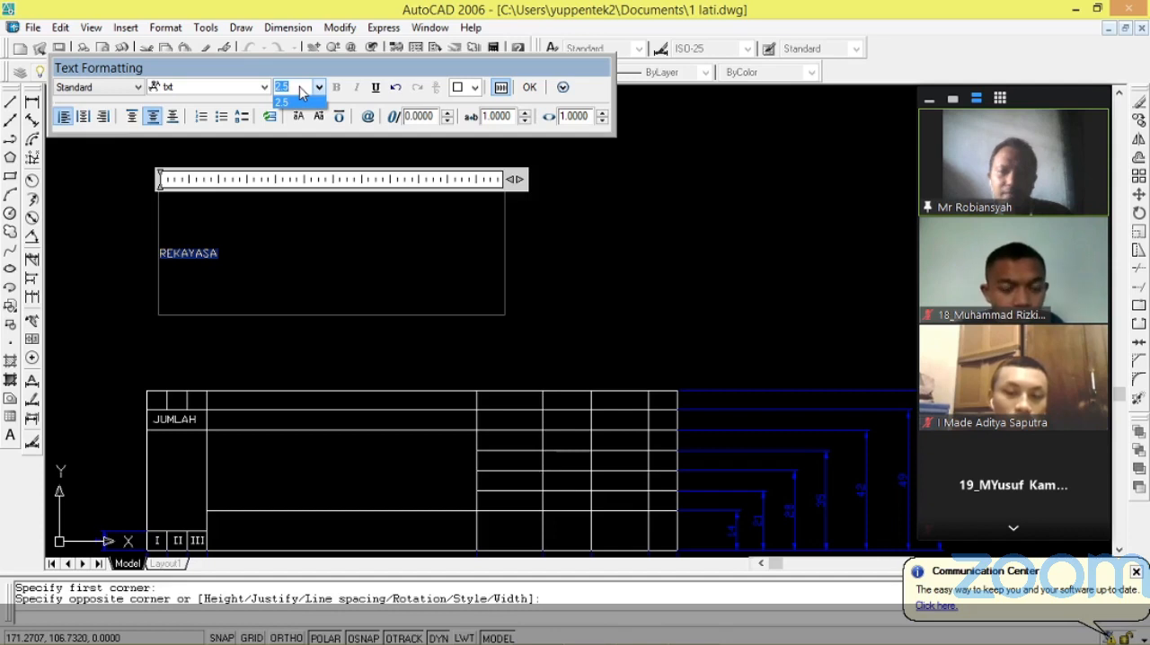
pyautogui.write('9')
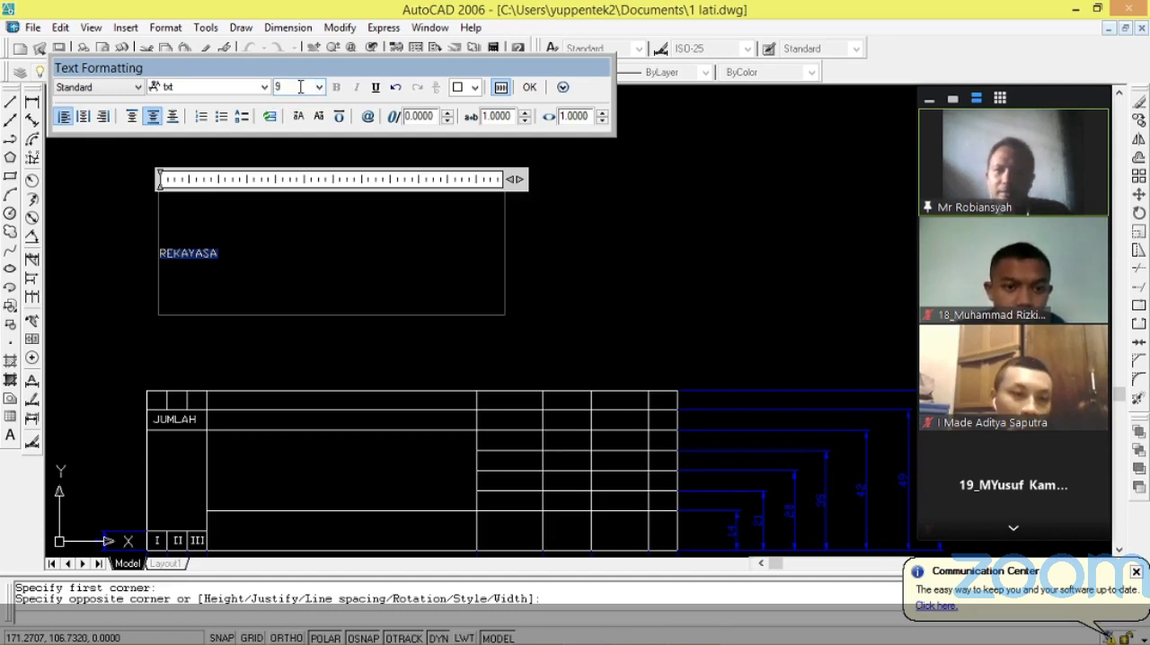
pyautogui.write('10')
pyautogui.press('Return')
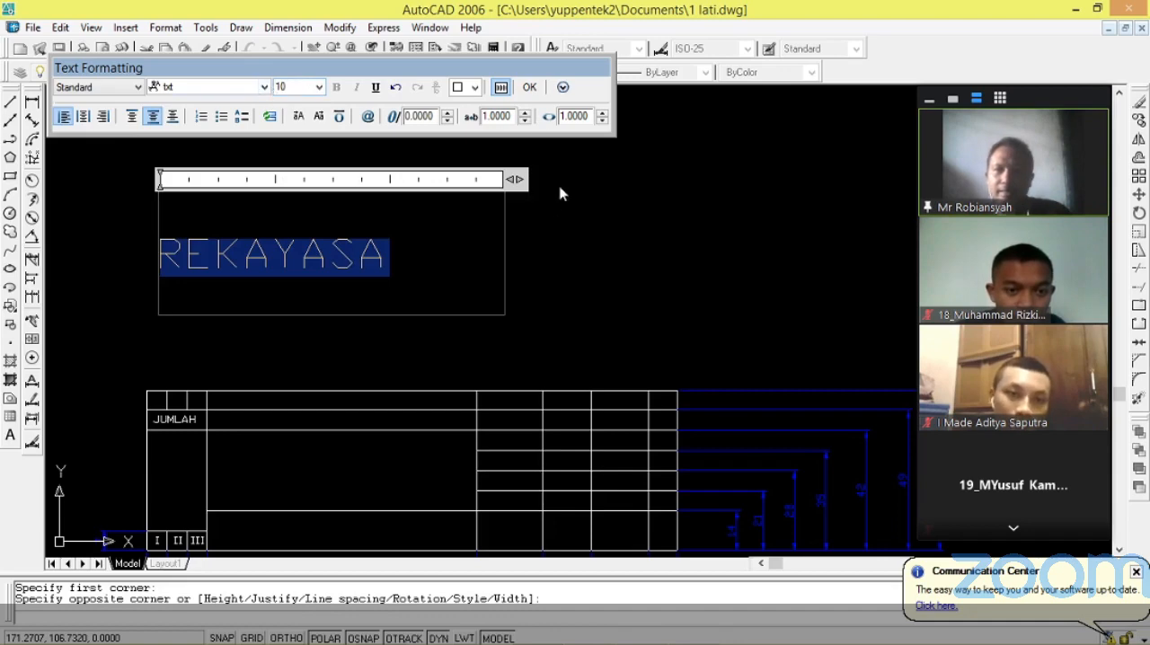
pyautogui.click(530, 87)
# Move the REKAYASA text into the large central cell of the title block.
pyautogui.click(260, 259)
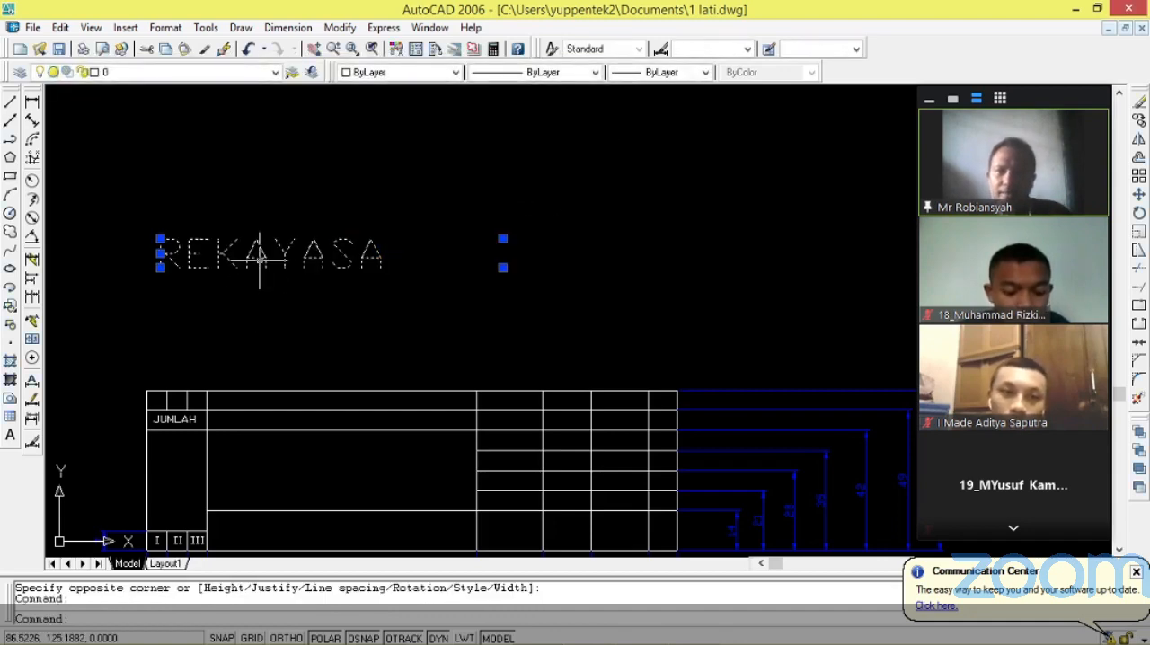
pyautogui.rightClick(260, 258)
pyautogui.click(349, 463)
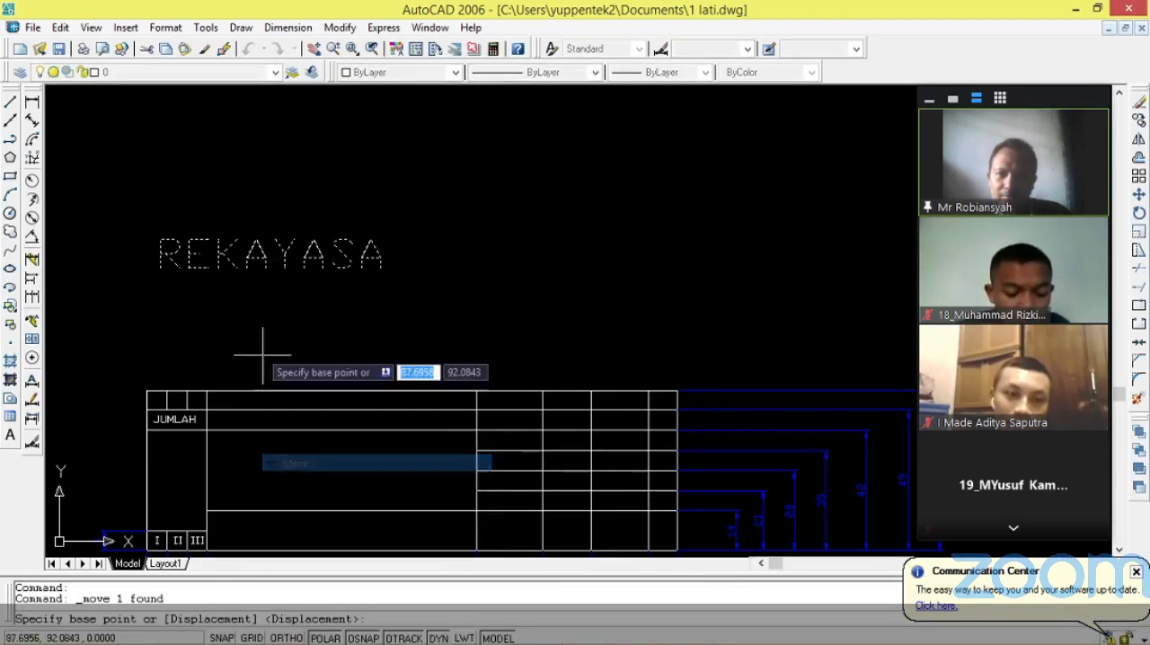
pyautogui.click(191, 268)
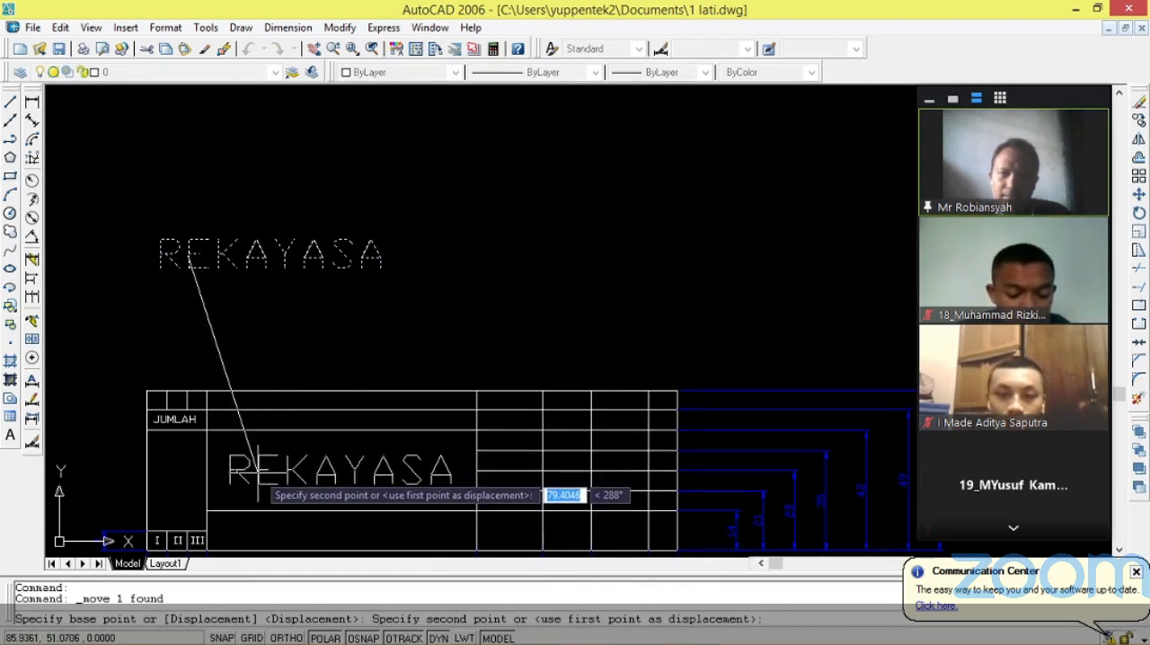
pyautogui.click(258, 469)
# Compare the new title block with the finished reference title block and examine the reference's remaining cell labels.
pyautogui.scroll(-2, 447, 290)
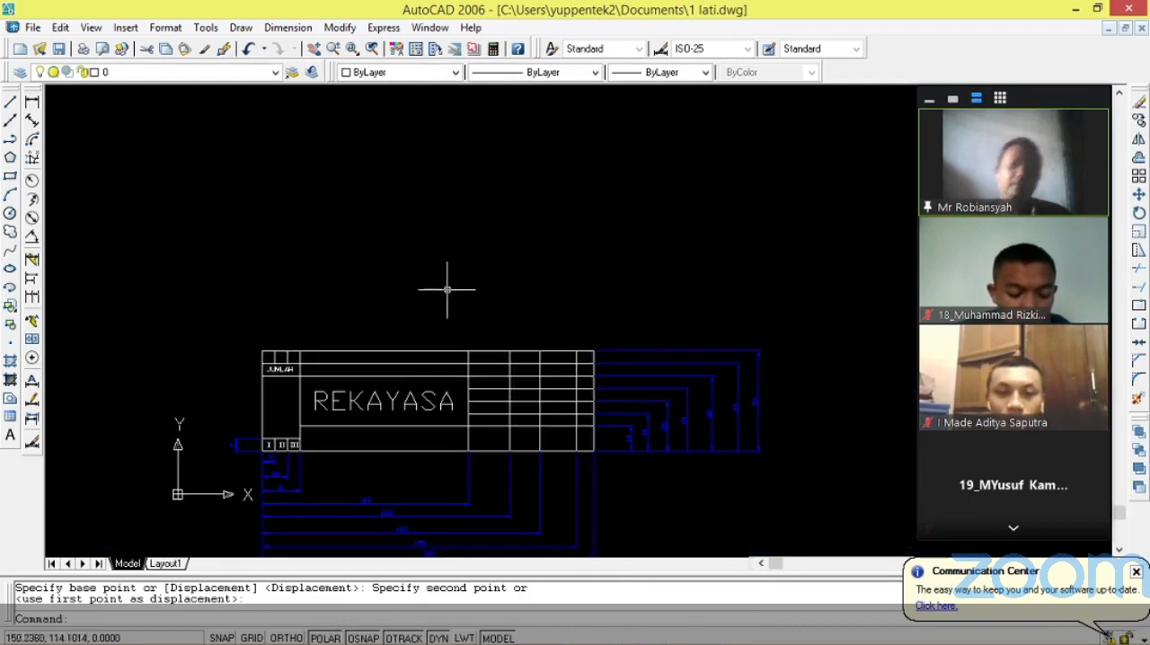
pyautogui.scroll(2, 439, 466)
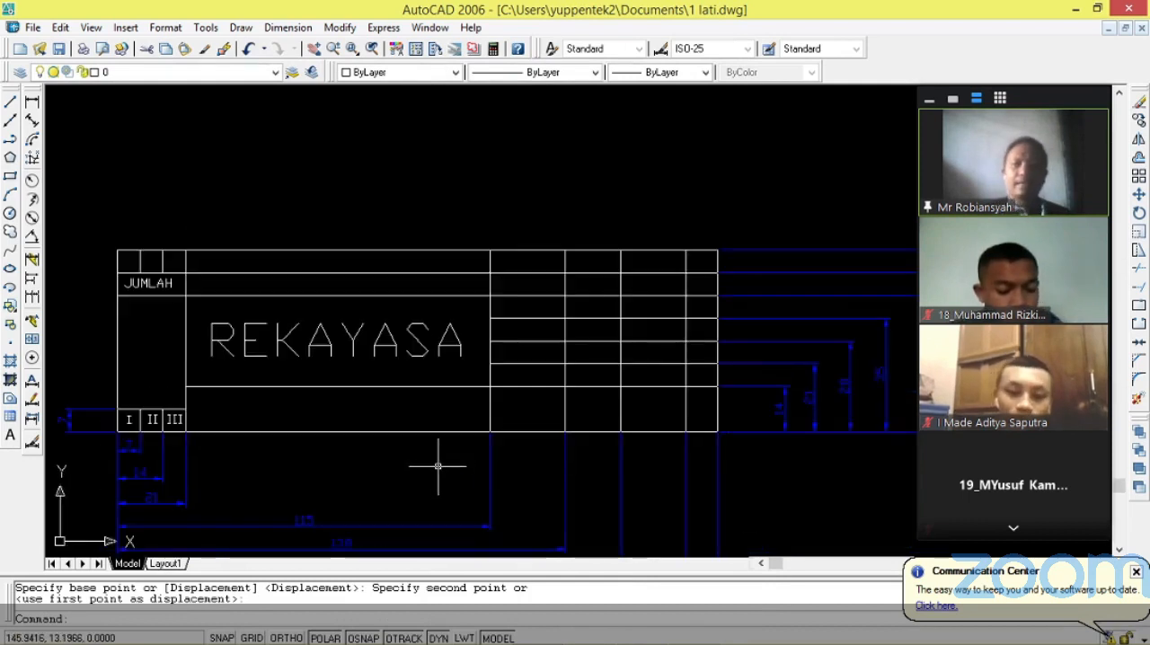
pyautogui.scroll(-2, 438, 465)
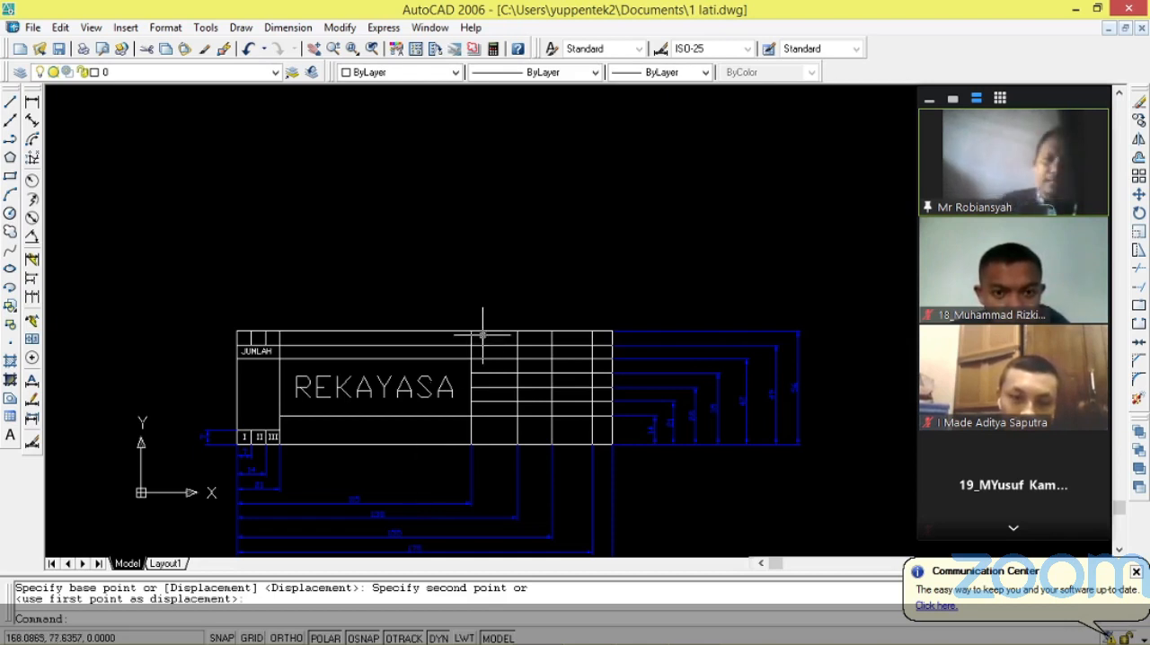
pyautogui.scroll(-4, 467, 342)
pyautogui.scroll(2, 390, 297)
pyautogui.scroll(-2, 432, 350)
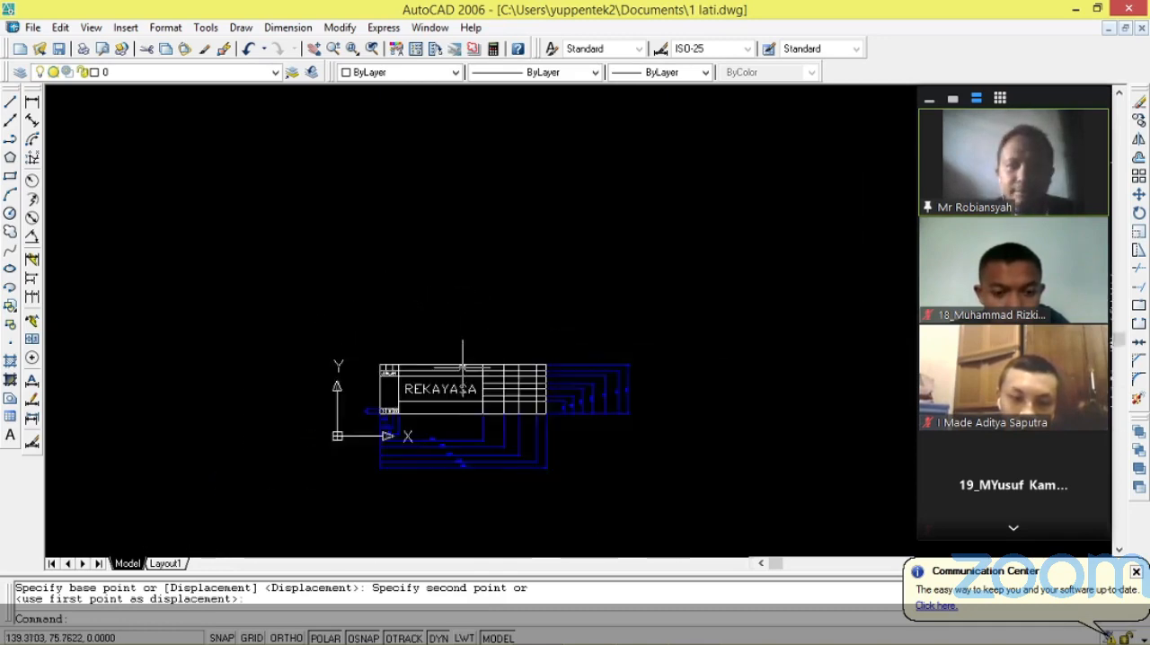
pyautogui.scroll(-2, 463, 369)
pyautogui.scroll(5, 752, 326)
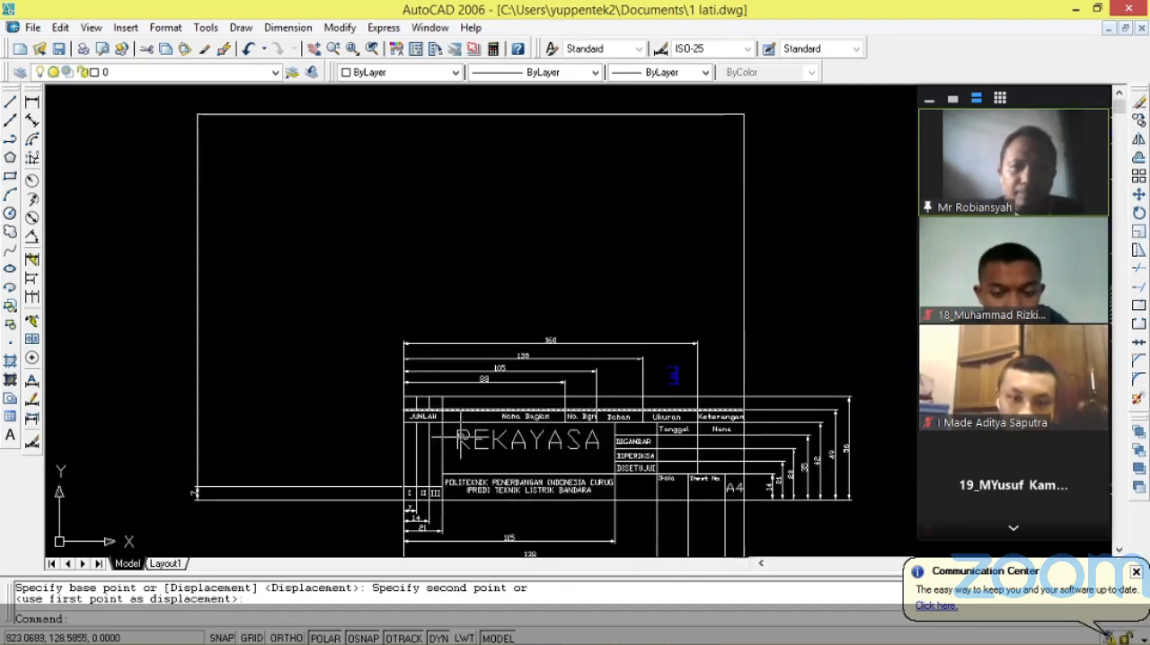
pyautogui.scroll(3, 698, 493)
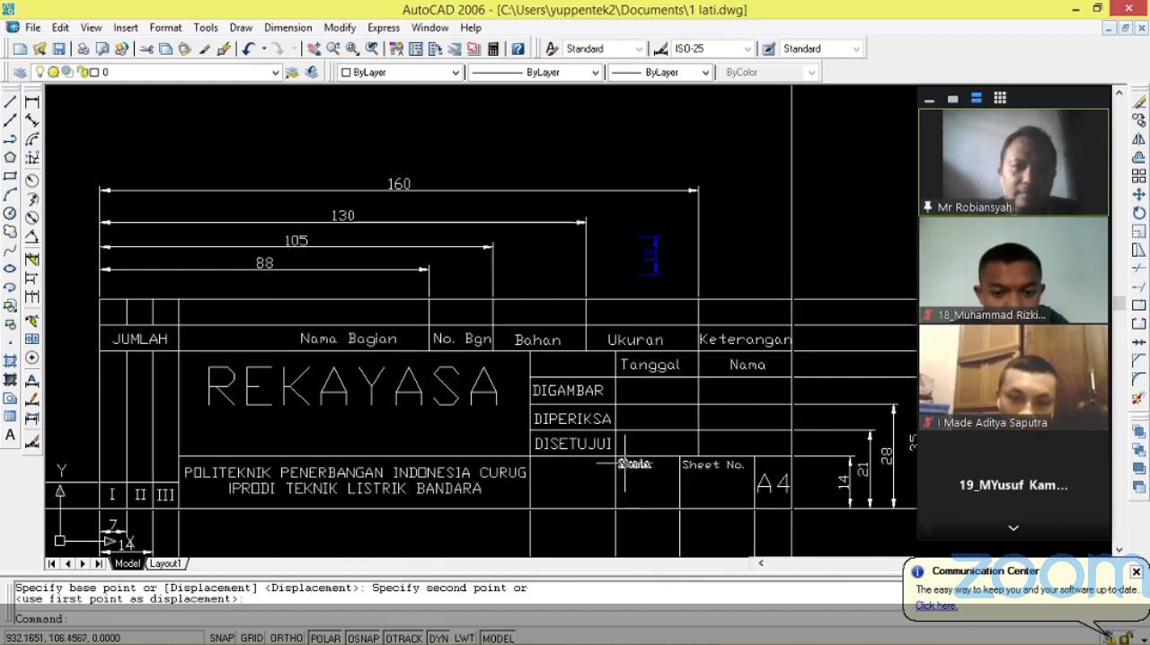
# Look over the finished reference sheet, and switch to Tugas.jpg in Windows Photo Viewer to examine the whole dimensioned isometric assignment drawing.
pyautogui.scroll(-4, 593, 358)
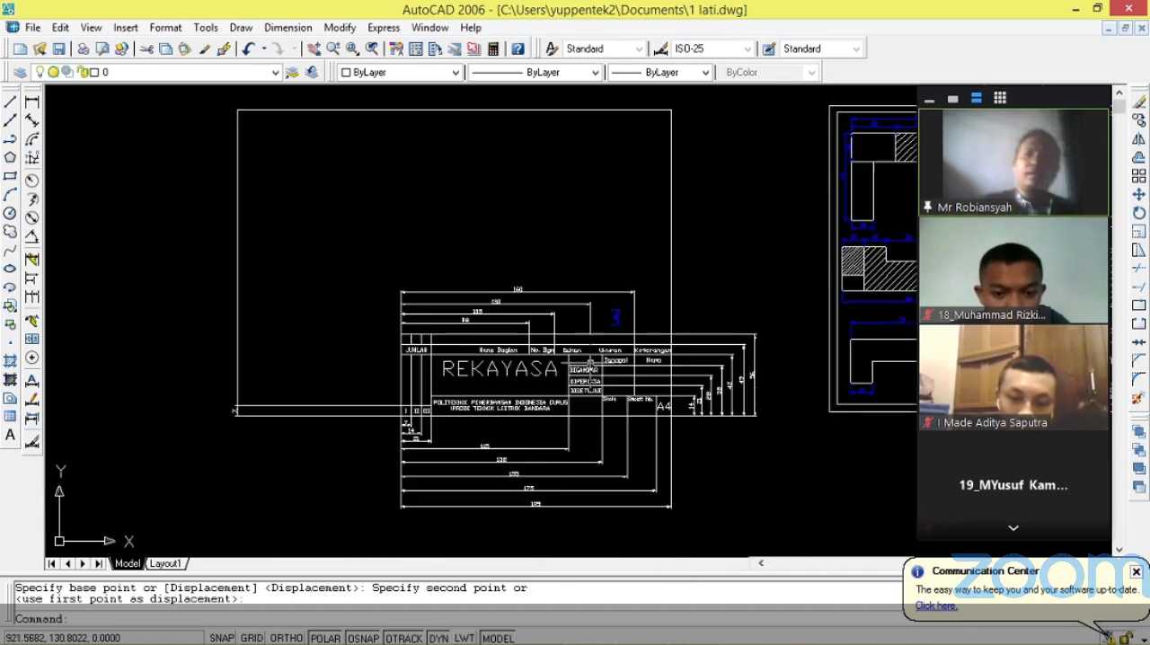
pyautogui.scroll(-4, 589, 362)
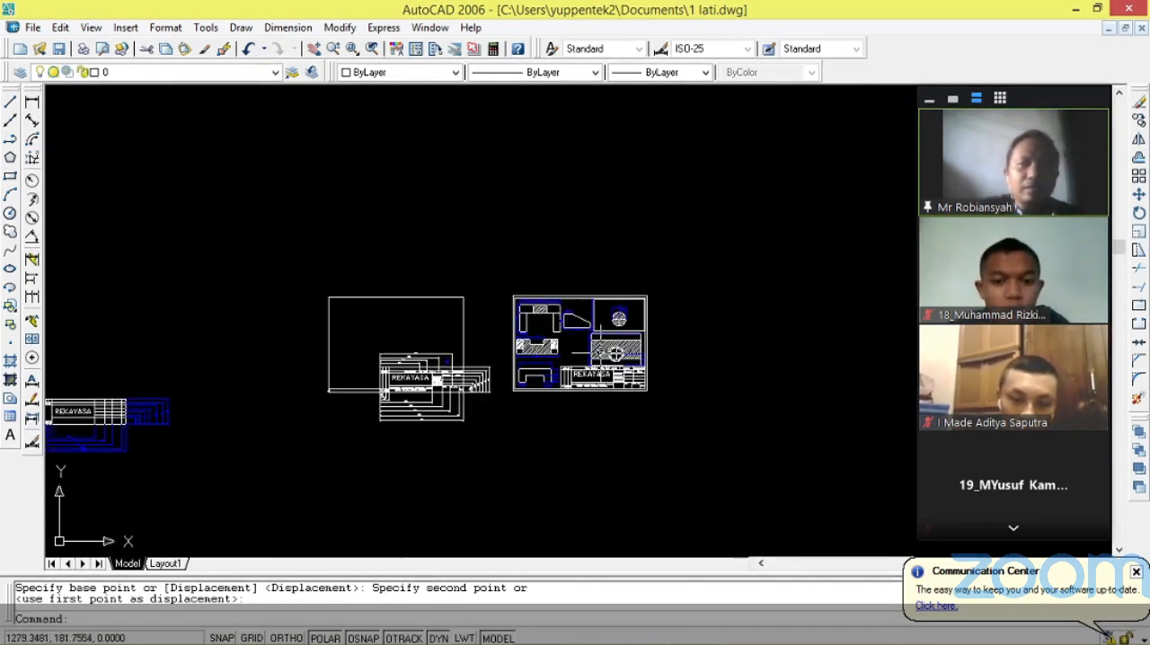
pyautogui.scroll(5, 586, 326)
pyautogui.scroll(-1, 575, 329)
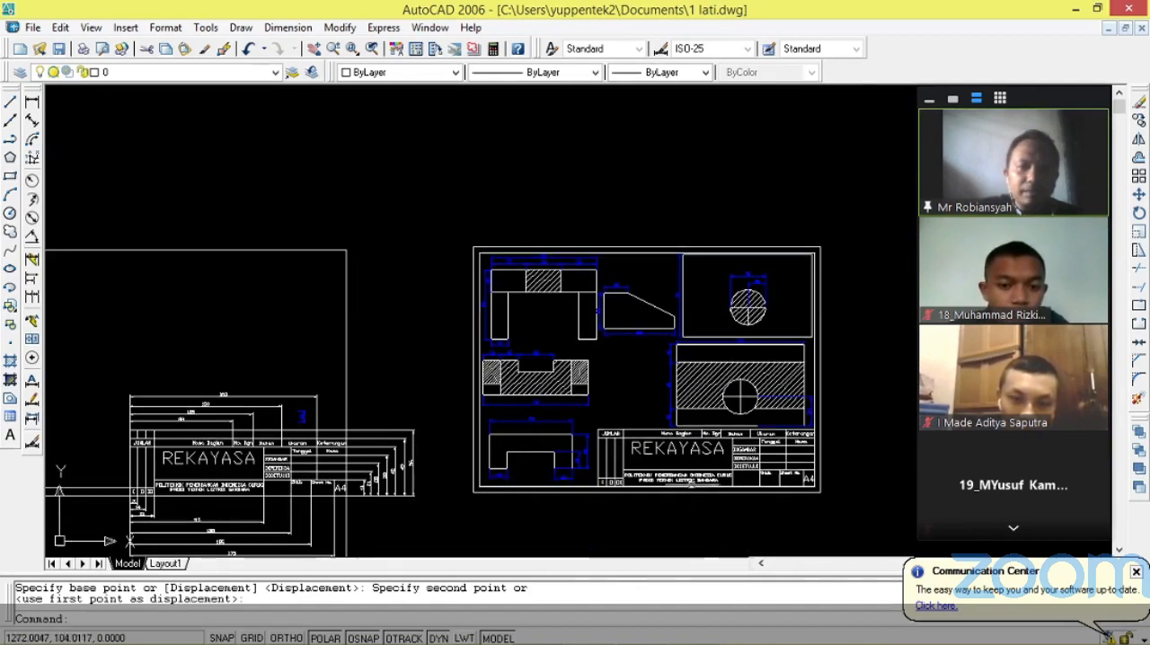
pyautogui.moveTo(600, 636)
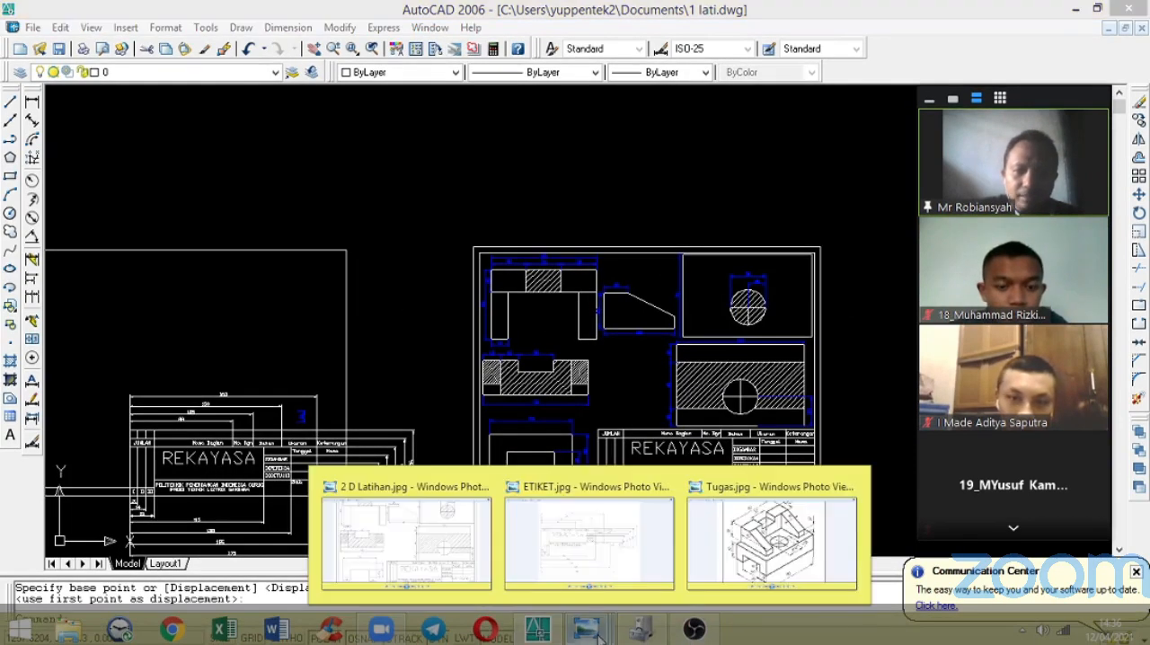
pyautogui.click(729, 550)
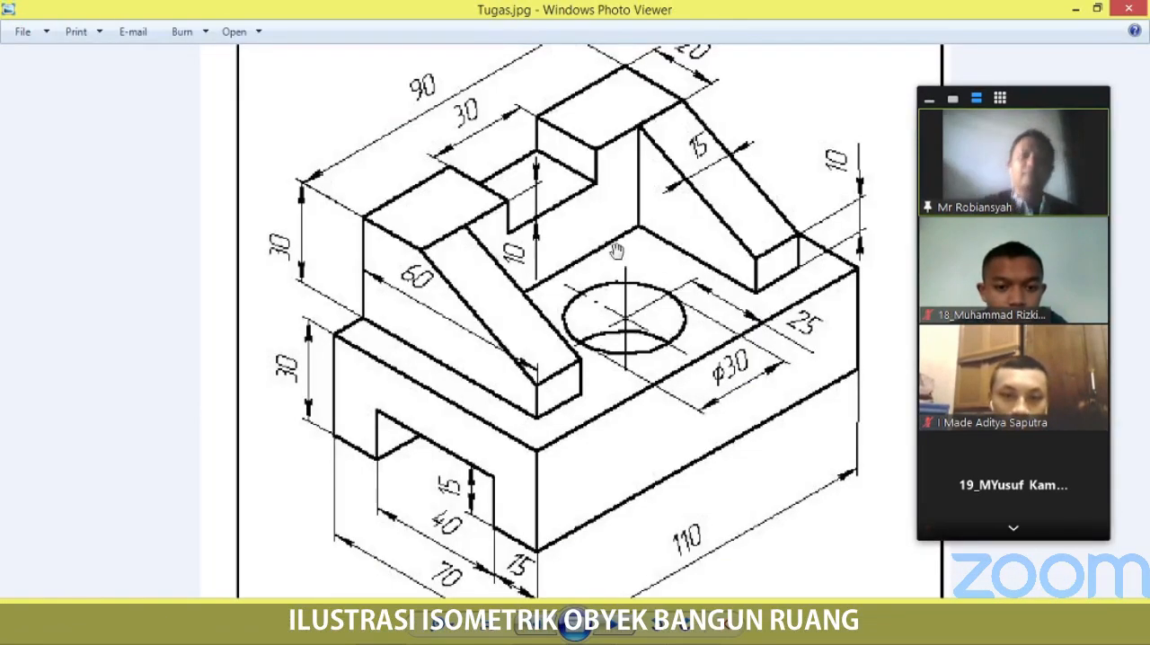
pyautogui.scroll(-1, 604, 252)
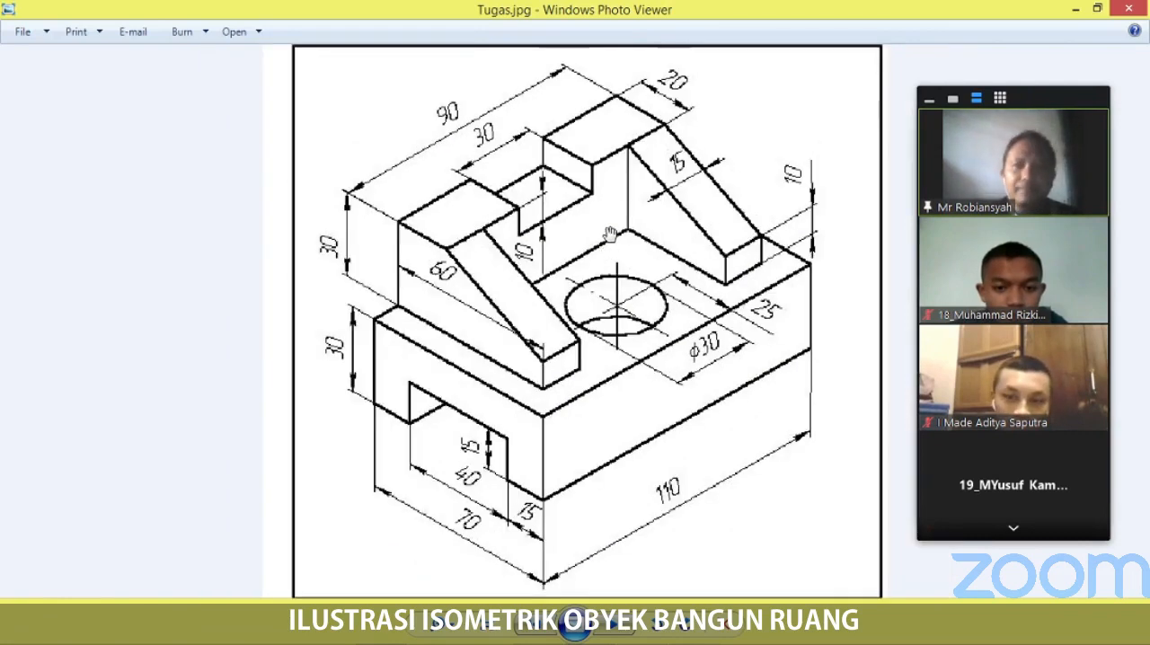
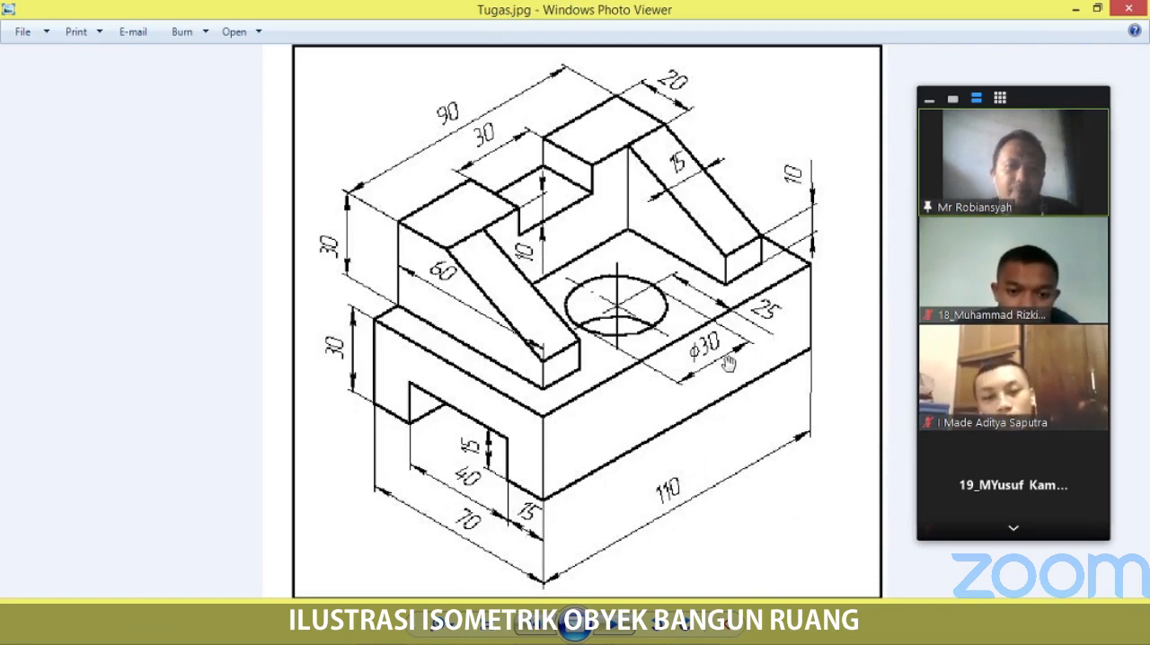
# Switch back to AutoCAD and examine the finished reference sheet's orthographic views, especially the hatched view with the circular hole.
pyautogui.click(1075, 9)
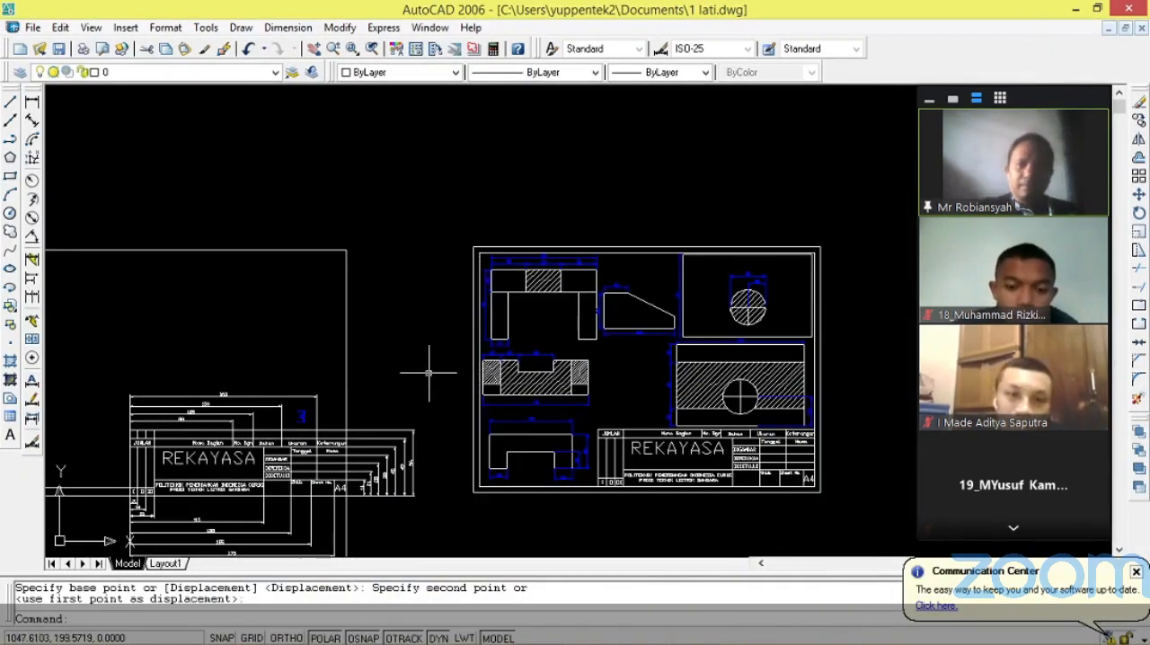
pyautogui.scroll(2, 784, 357)
pyautogui.scroll(3, 784, 358)
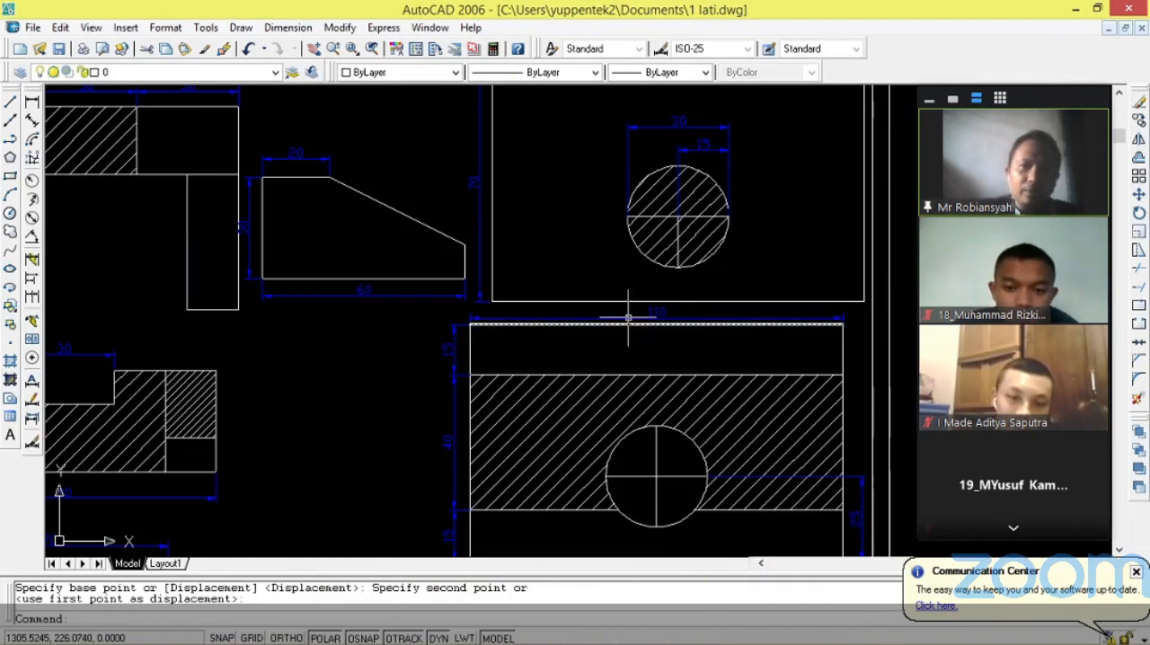
pyautogui.scroll(-2, 589, 216)
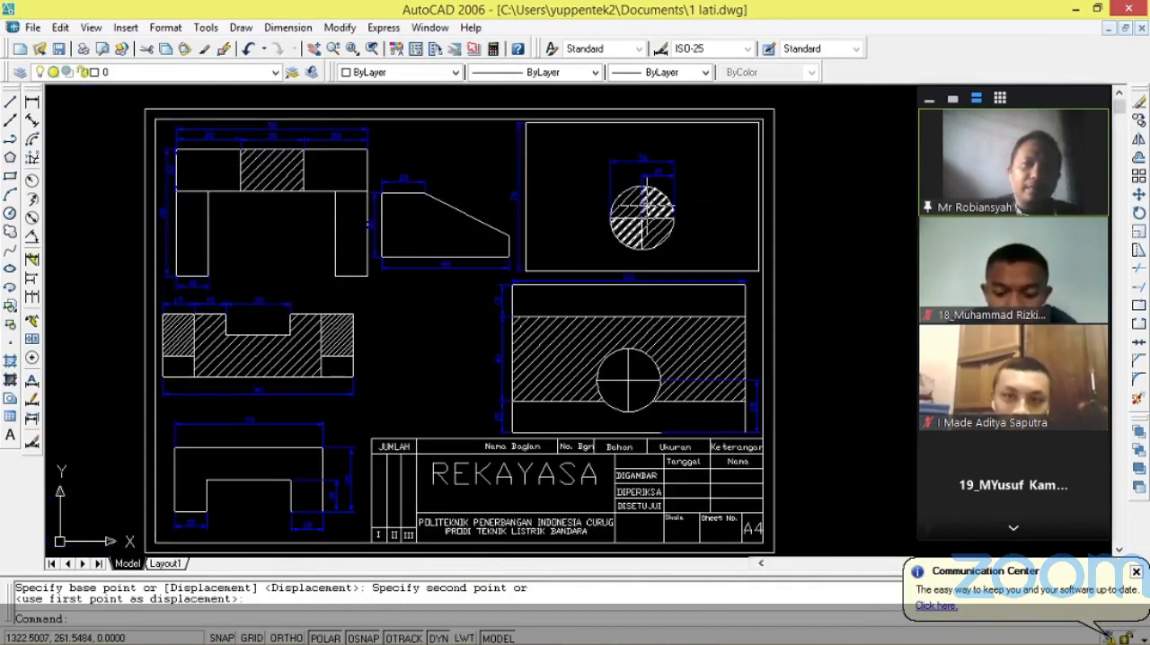
pyautogui.scroll(-2, 476, 184)
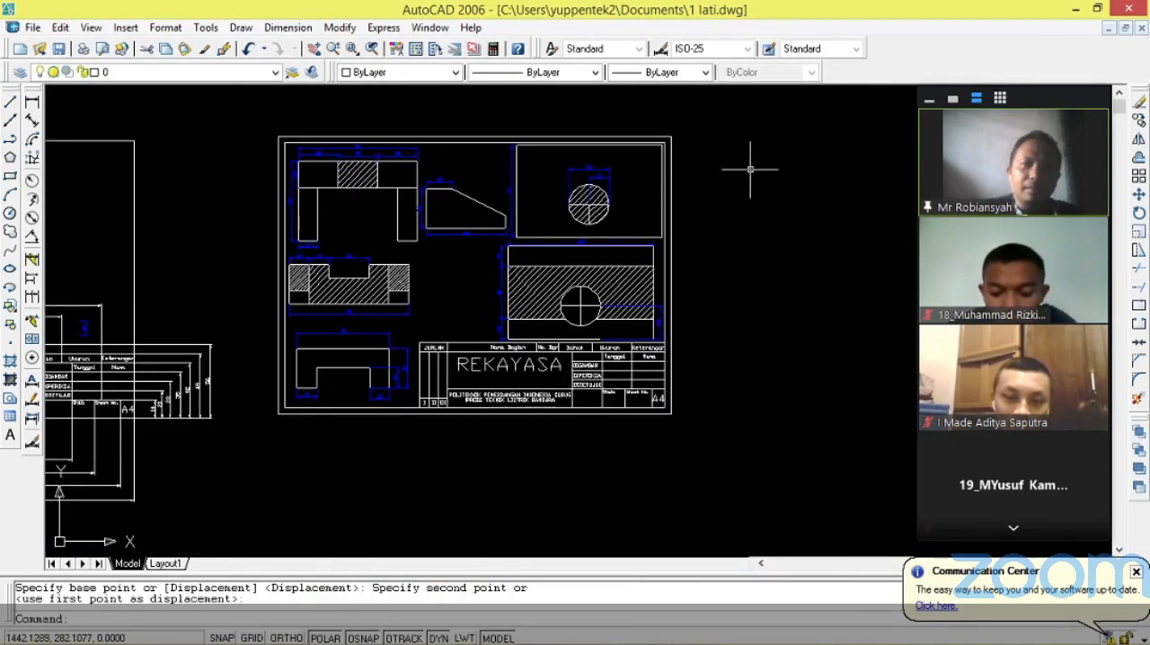
pyautogui.scroll(3, 750, 166)
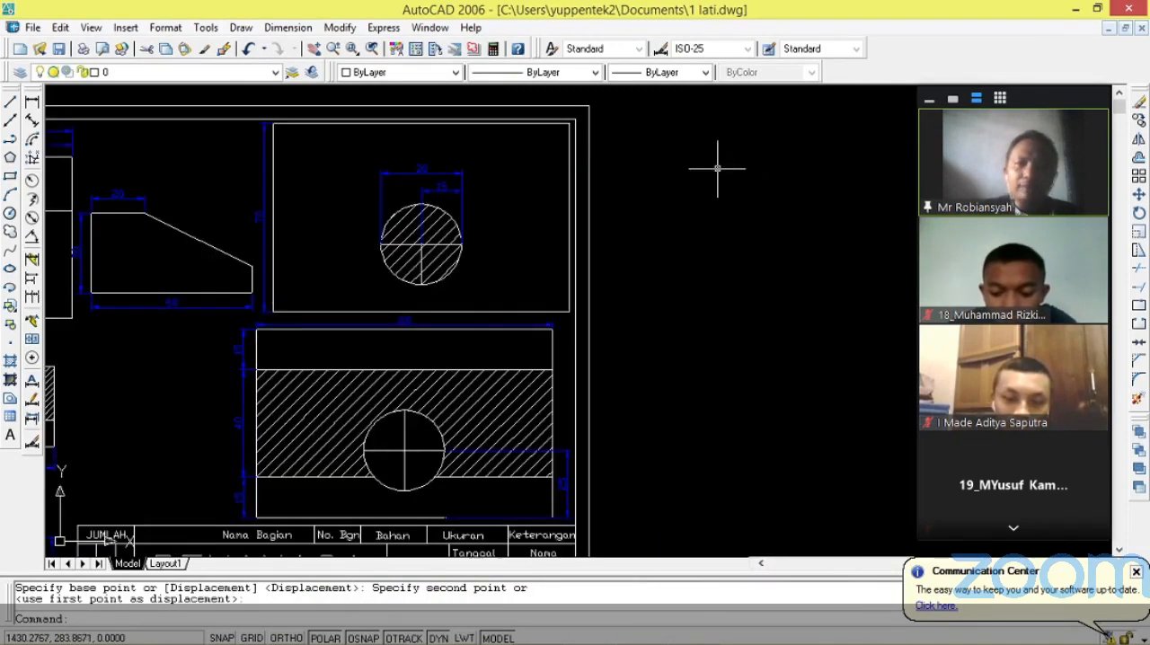
pyautogui.scroll(-2, 560, 364)
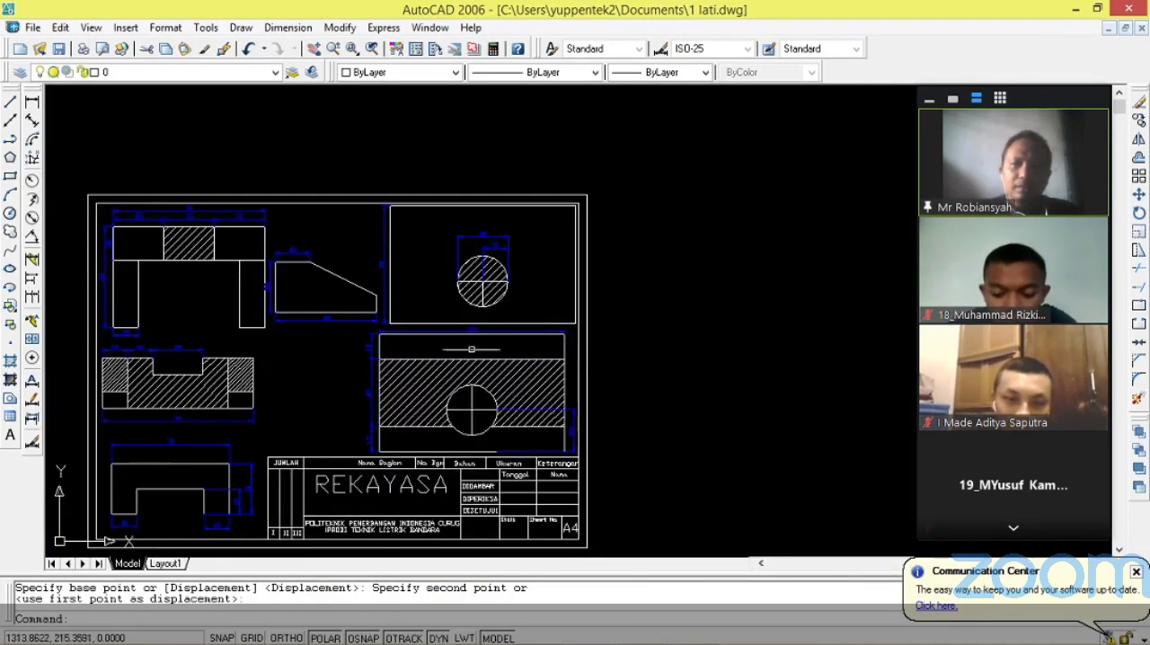
pyautogui.scroll(2, 486, 398)
pyautogui.scroll(2, 485, 397)
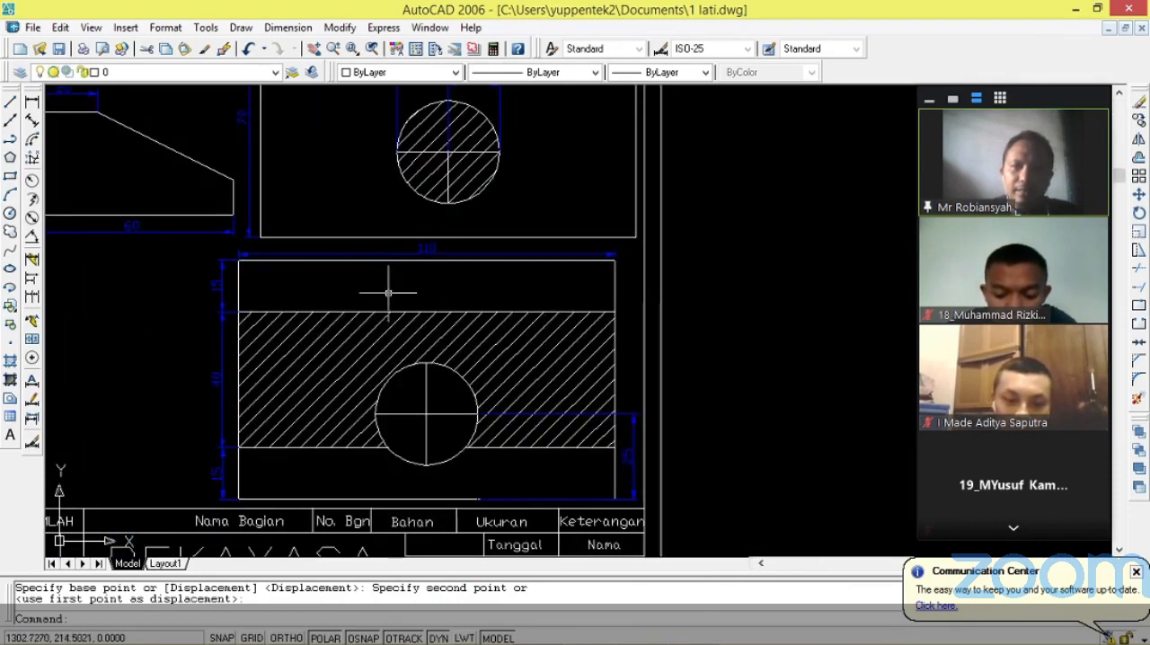
pyautogui.scroll(-2, 347, 297)
pyautogui.scroll(-2, 347, 296)
pyautogui.scroll(2, 815, 241)
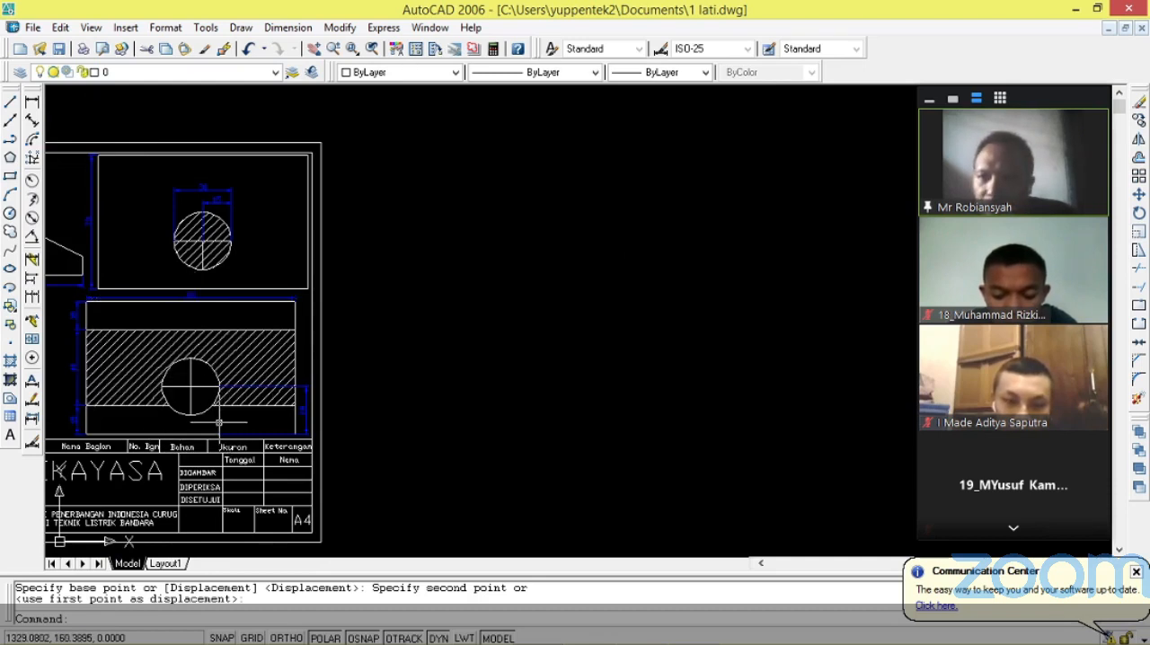
# Draw a 110 by 70 rectangle with the Line command in the empty space beside the finished reference sheet.
pyautogui.click(11, 104)
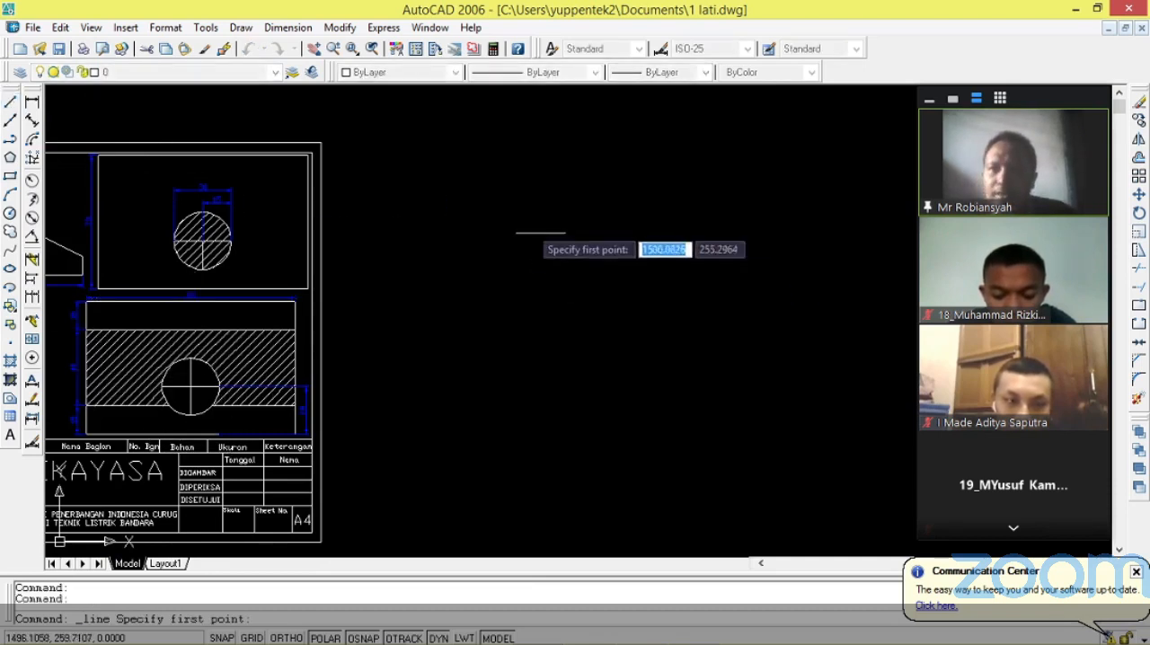
pyautogui.click(437, 199)
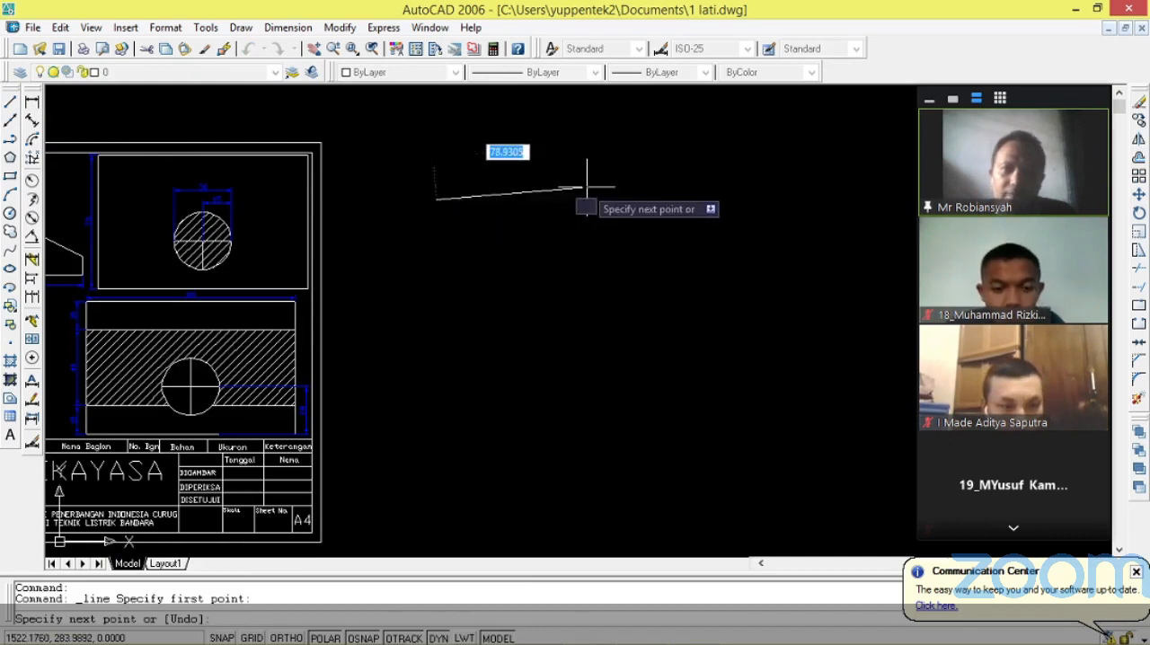
pyautogui.write('110')
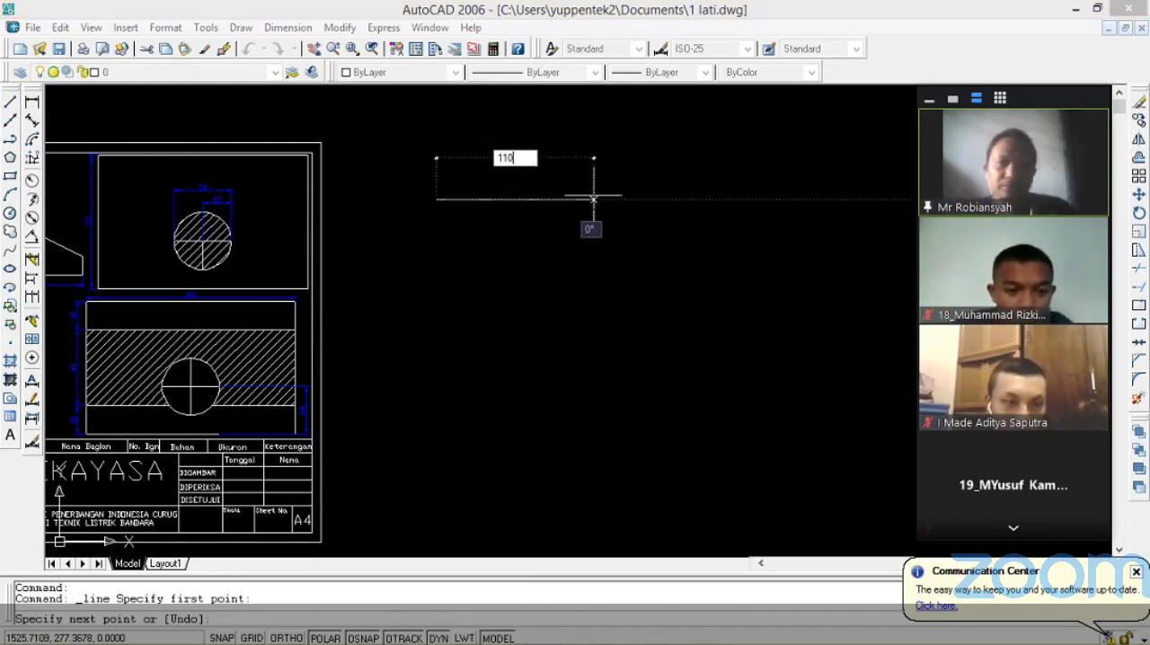
pyautogui.press('Return')
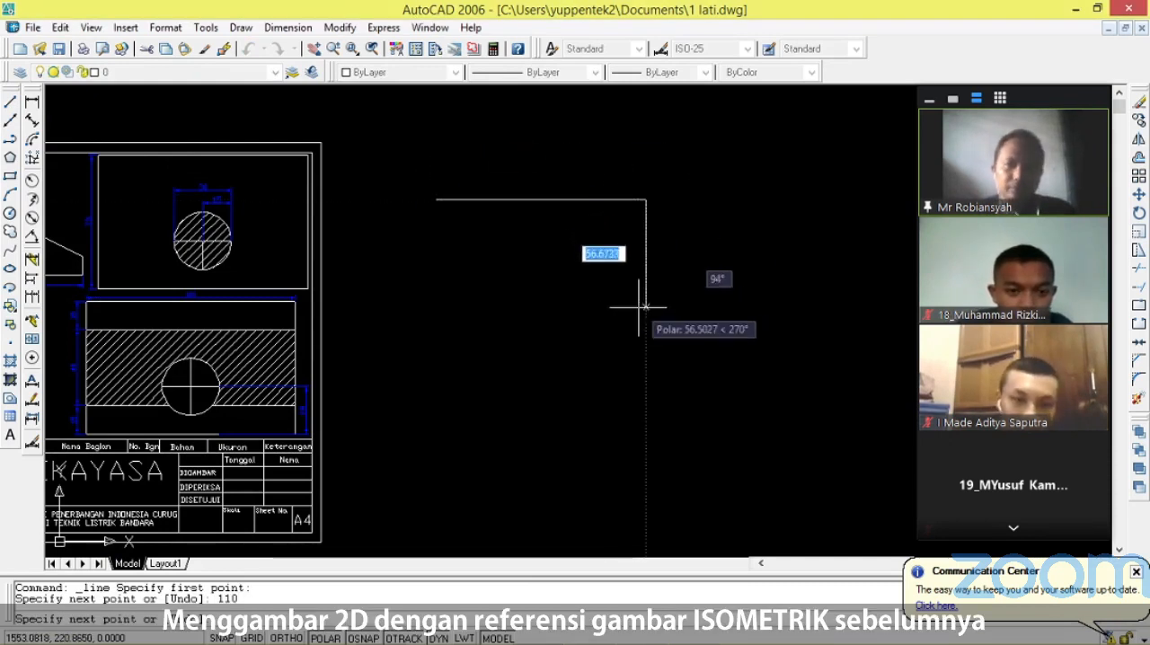
pyautogui.write('70')
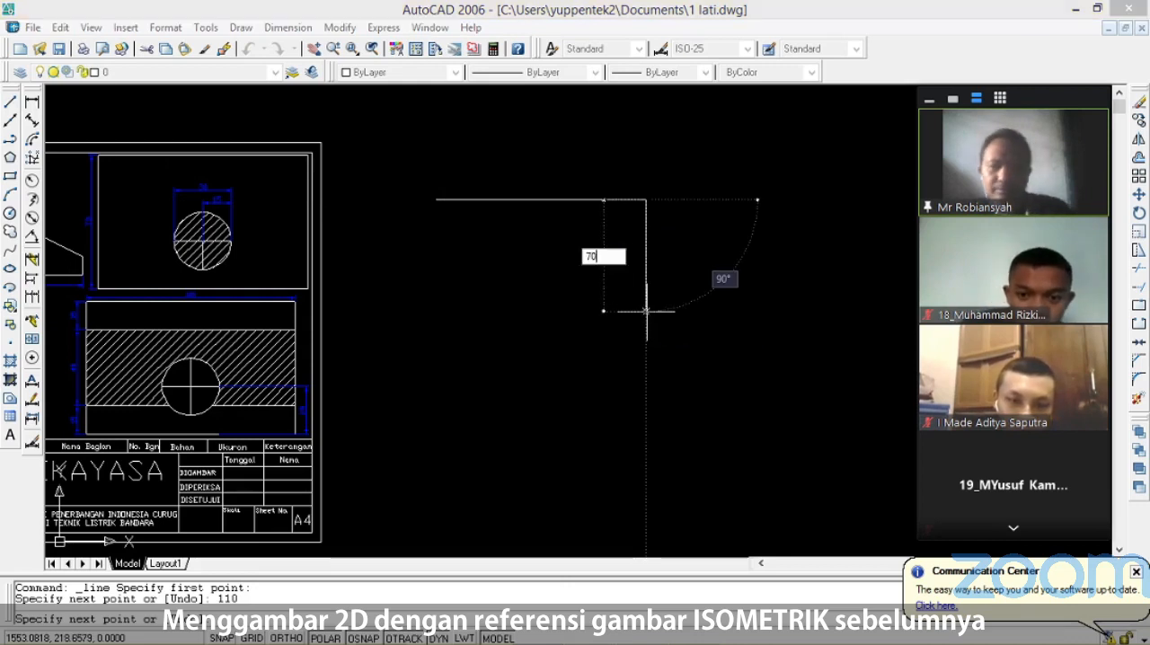
pyautogui.press('Return')
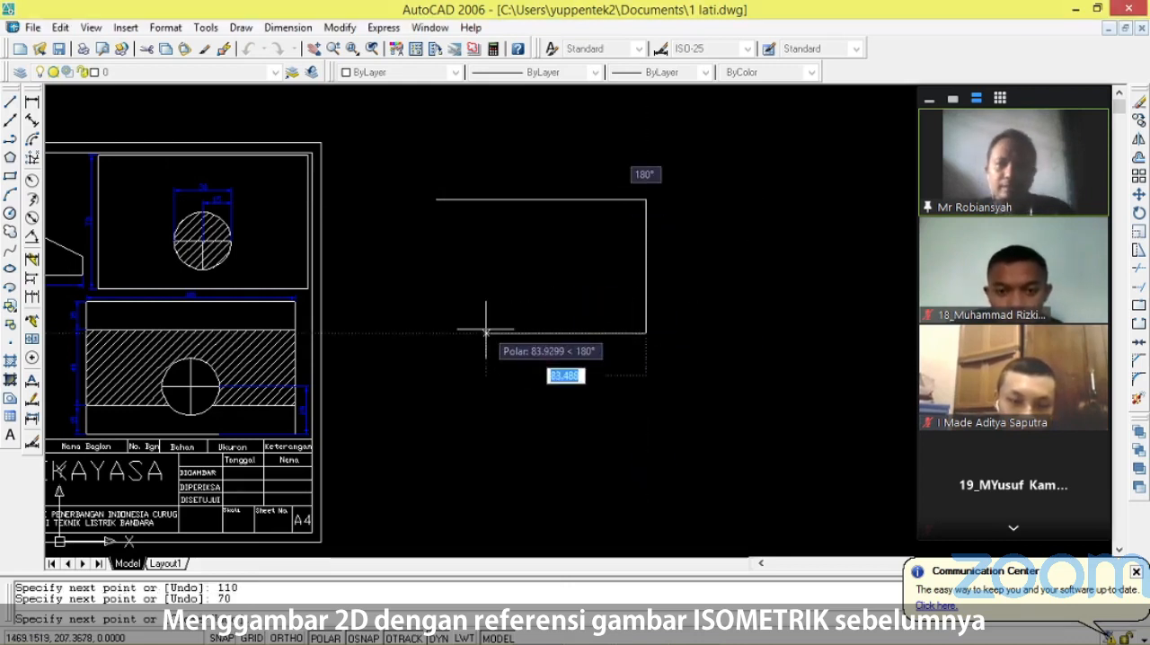
pyautogui.write('110')
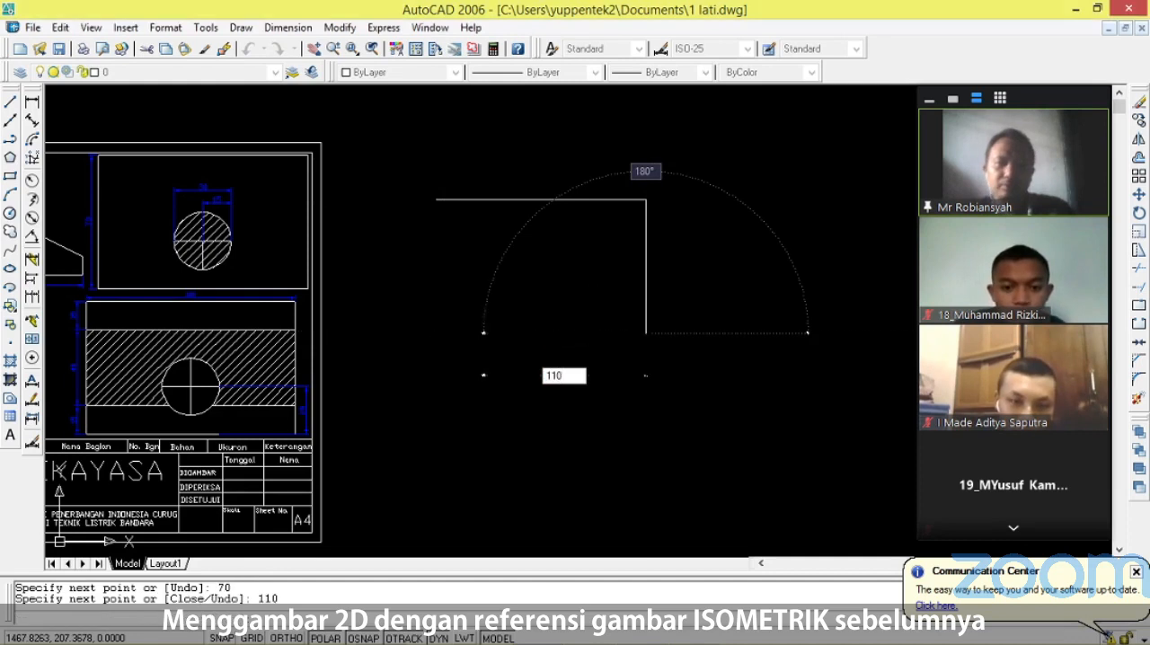
pyautogui.press('Return')
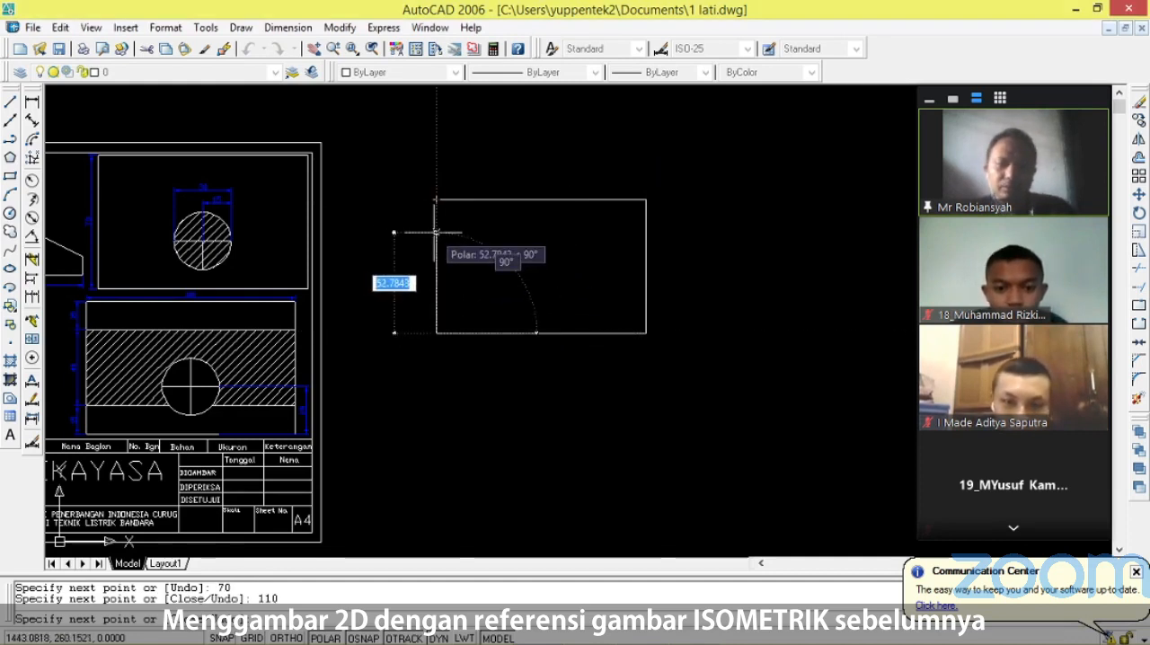
pyautogui.write('70')
pyautogui.press('Return')
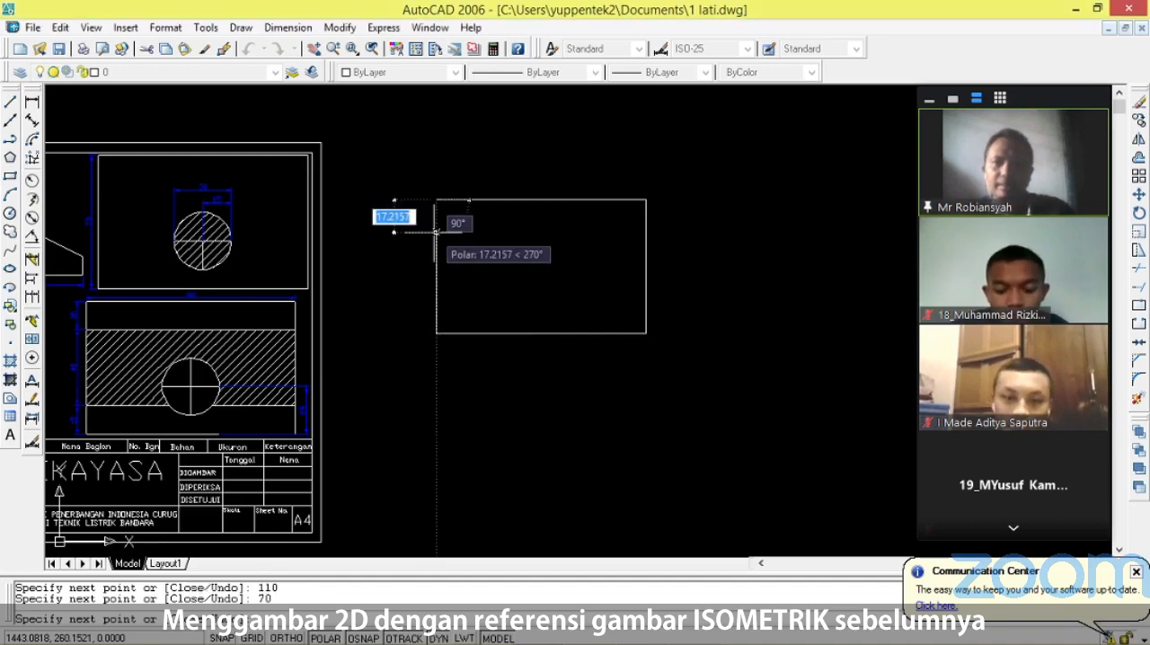
pyautogui.press('Return')
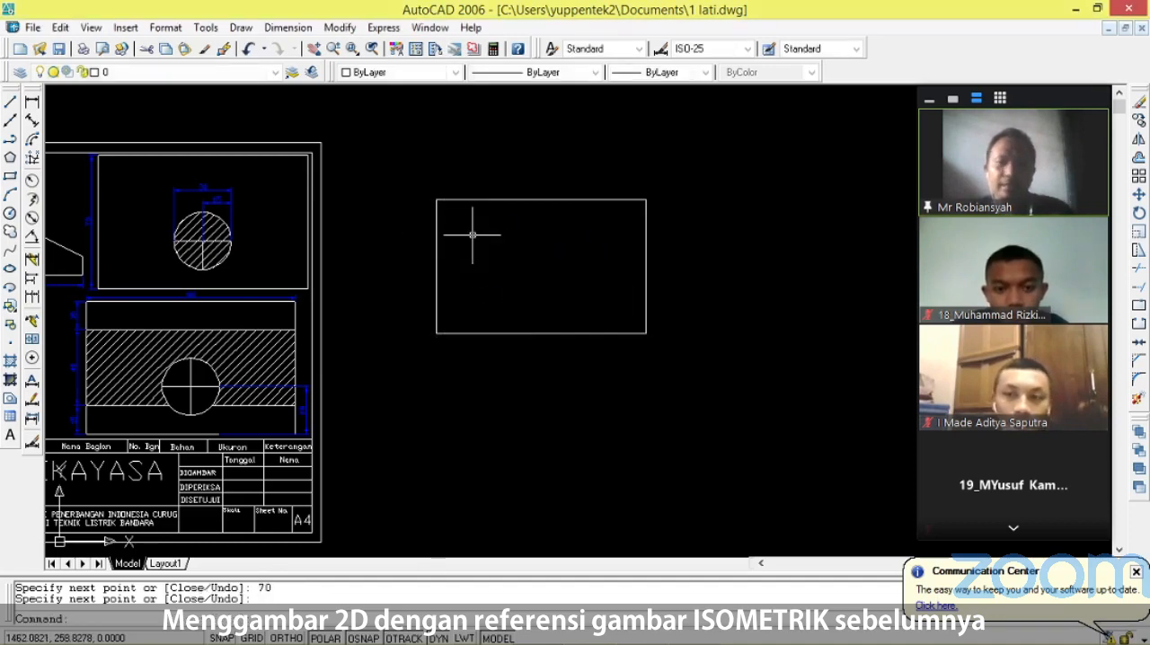
# Check the reference view's spacing and copy the new rectangle's bottom edge 15 units upward from its left corner.
pyautogui.scroll(3, 65, 435)
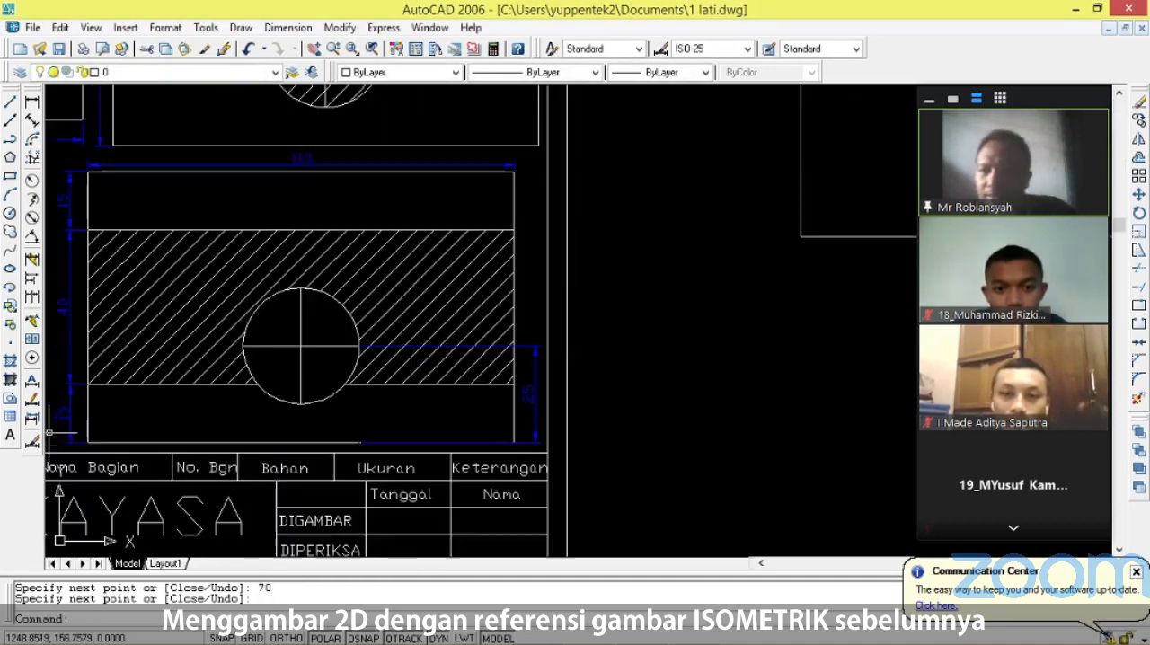
pyautogui.scroll(-3, 126, 392)
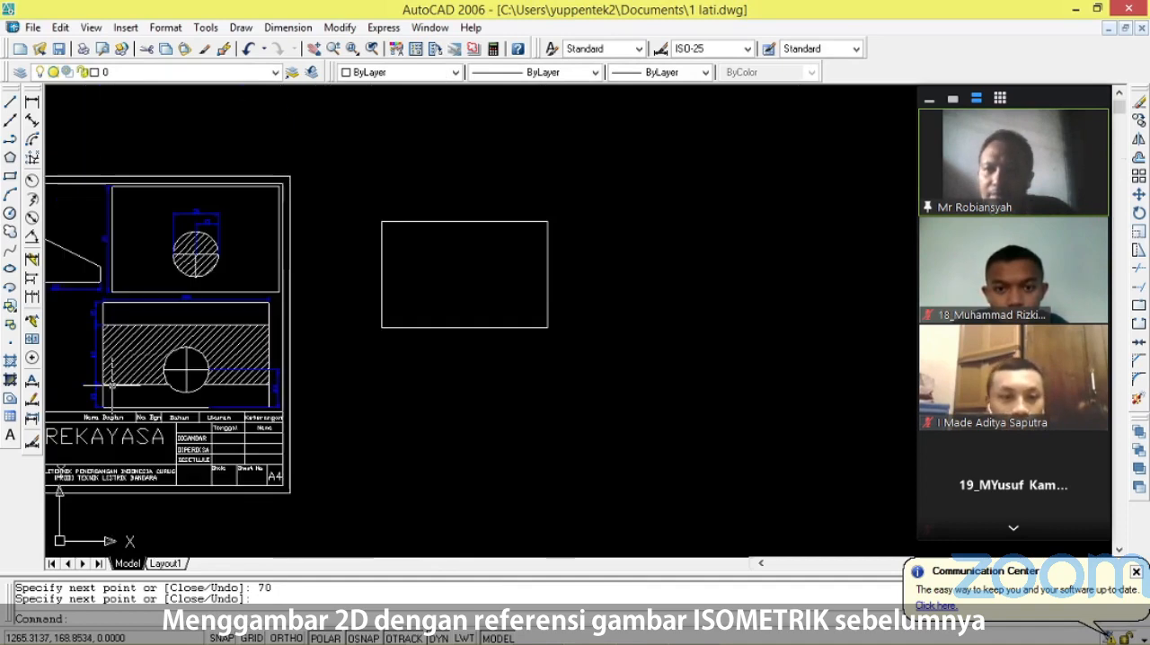
pyautogui.scroll(4, 411, 352)
pyautogui.scroll(-3, 410, 346)
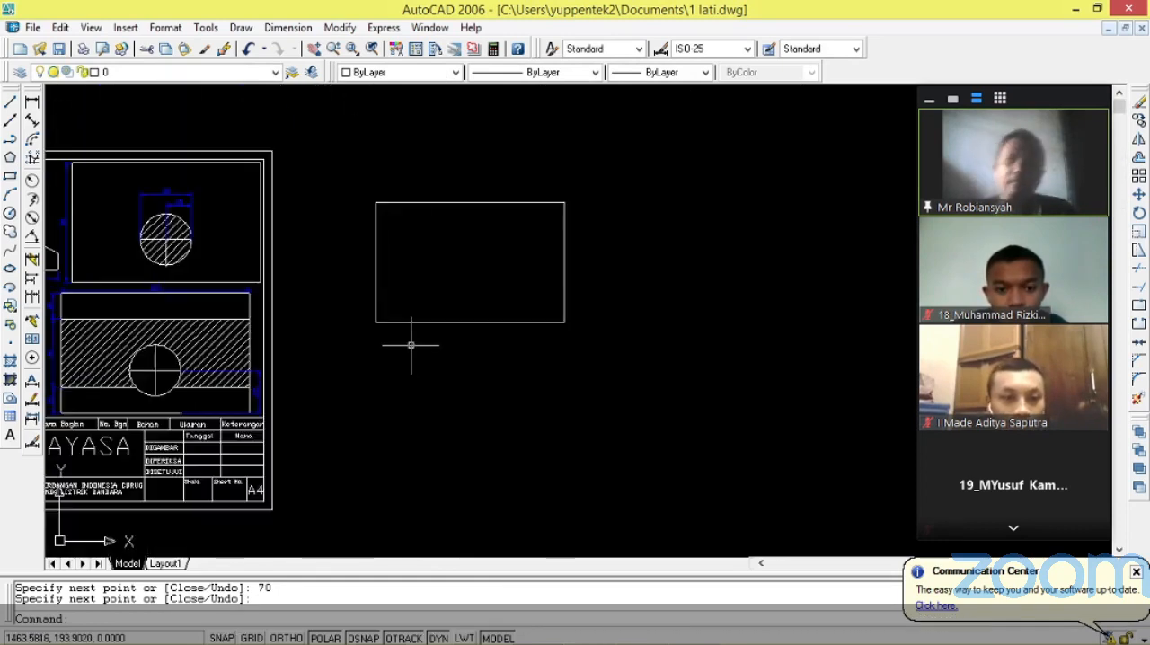
pyautogui.scroll(1, 414, 340)
pyautogui.write('co')
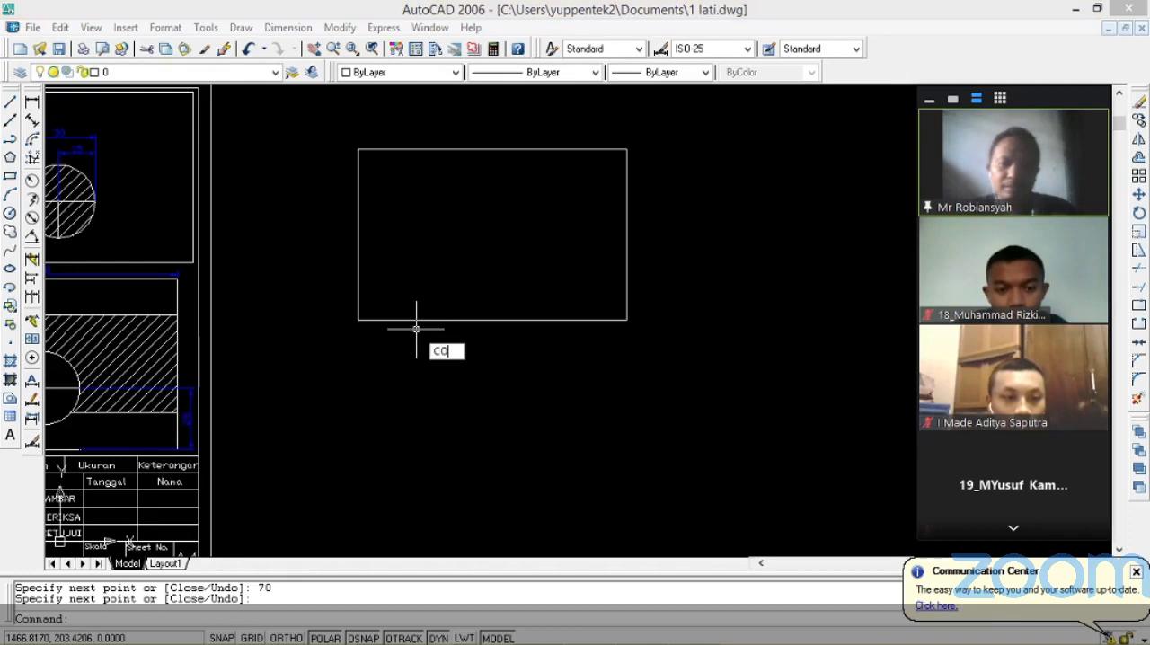
pyautogui.press('Return')
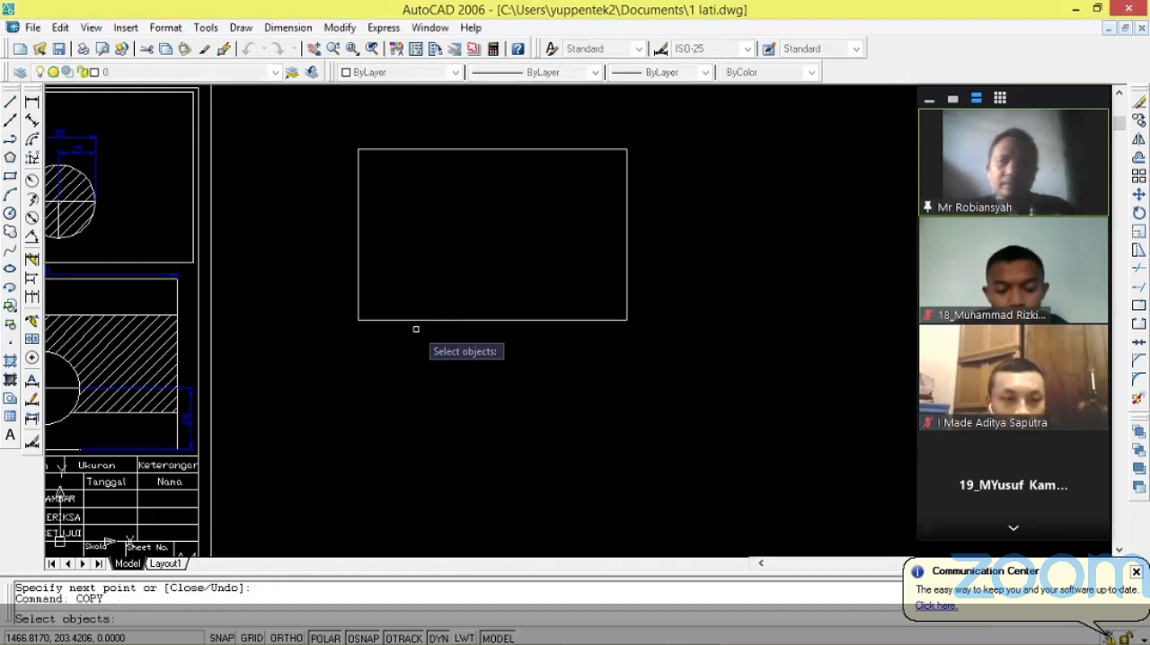
pyautogui.click(415, 320)
pyautogui.press('Return')
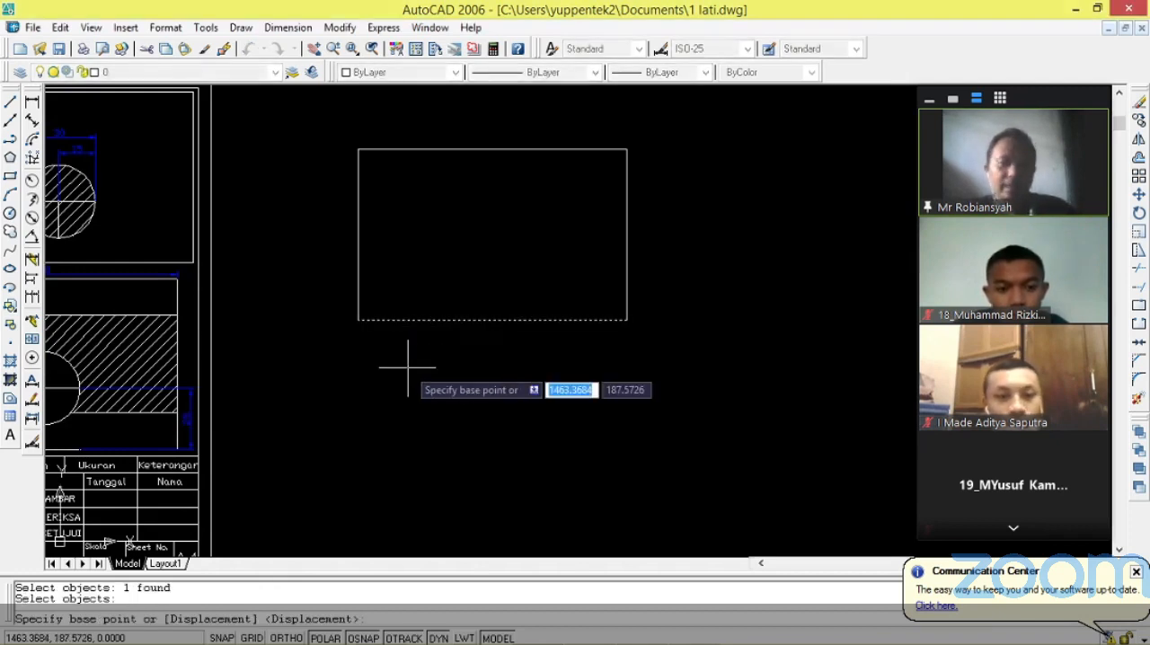
pyautogui.click(357, 320)
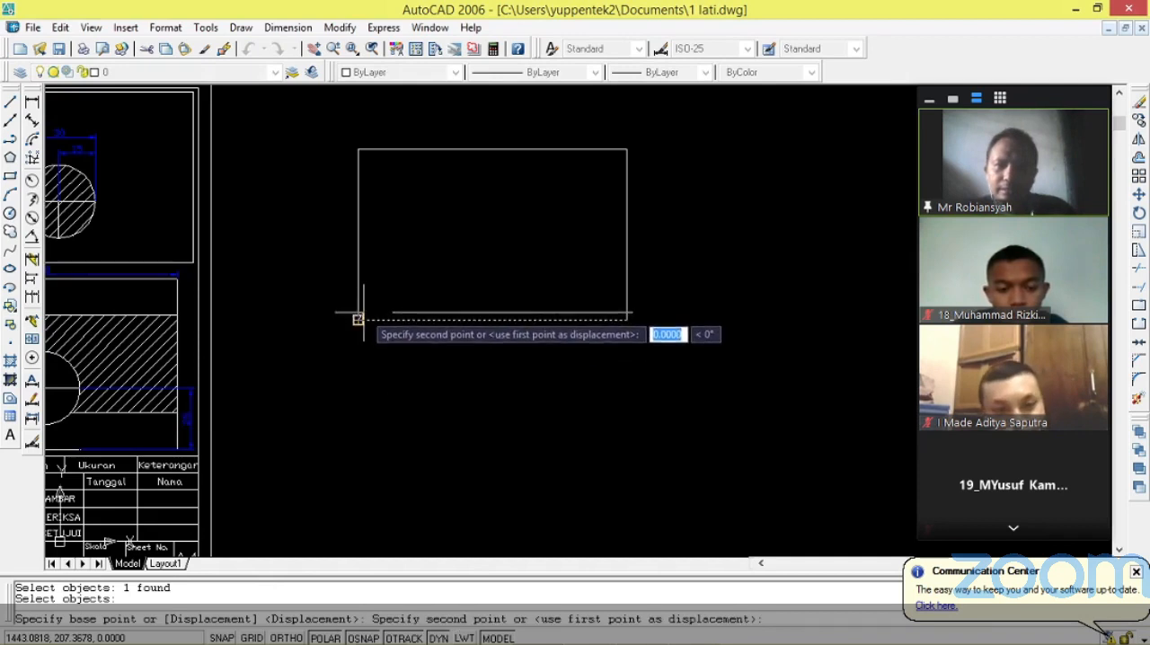
pyautogui.write('15')
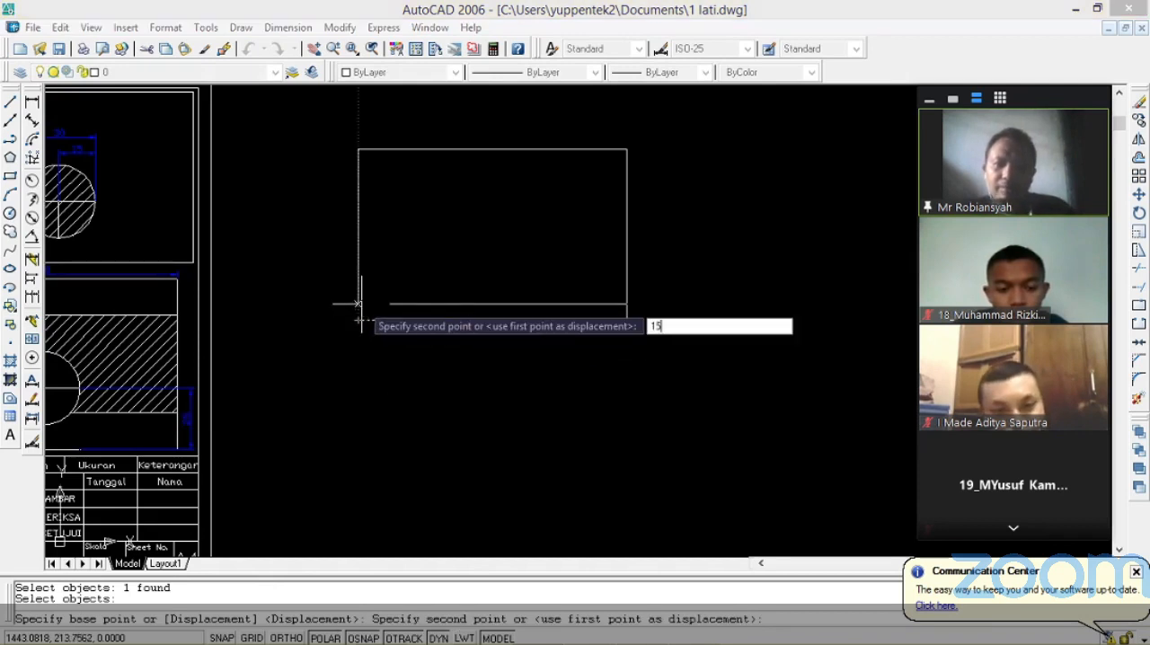
pyautogui.press('Return')
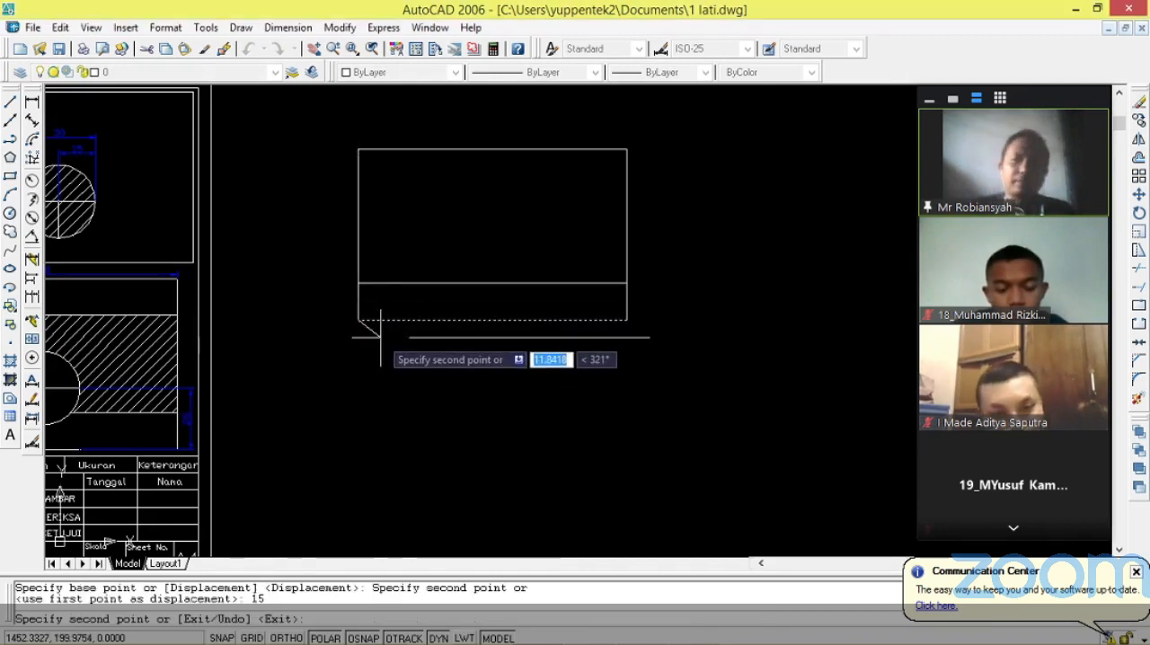
pyautogui.press('Escape')
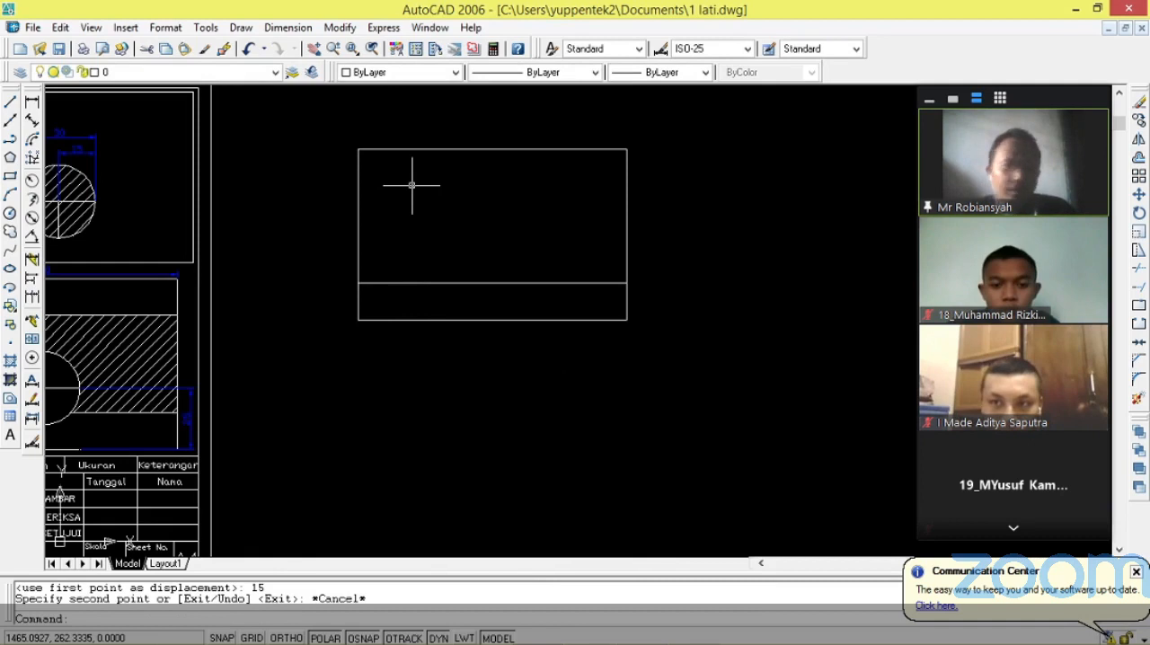
# Copy the new rectangle's top edge 15 units downward from its left corner.
pyautogui.press('Return')
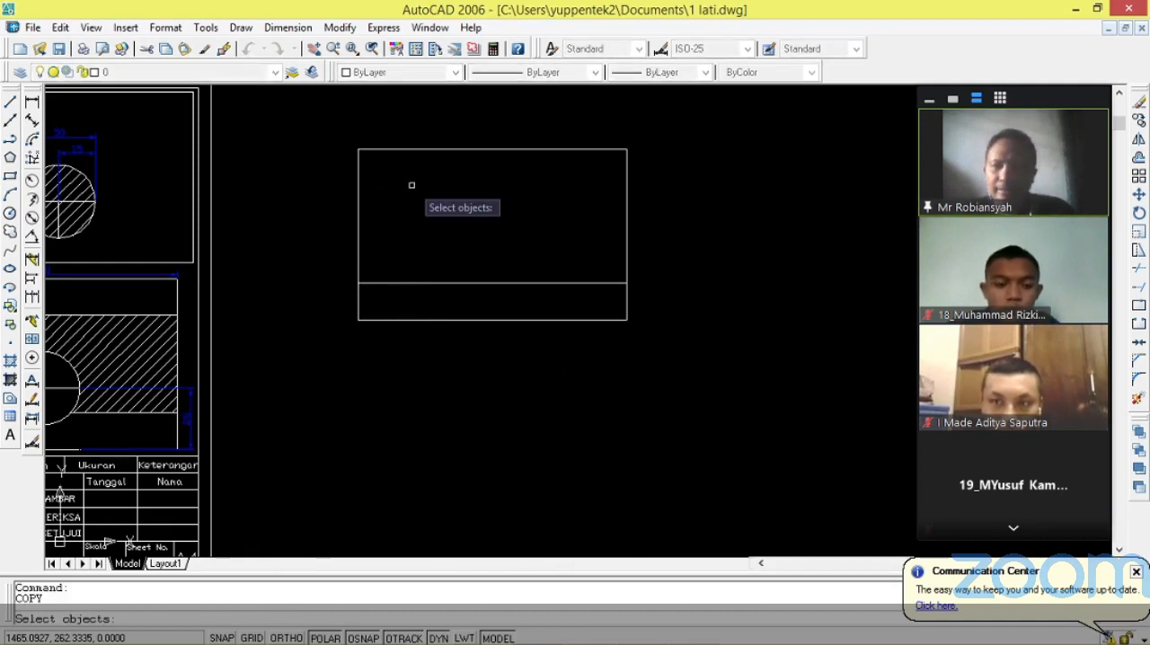
pyautogui.click(477, 149)
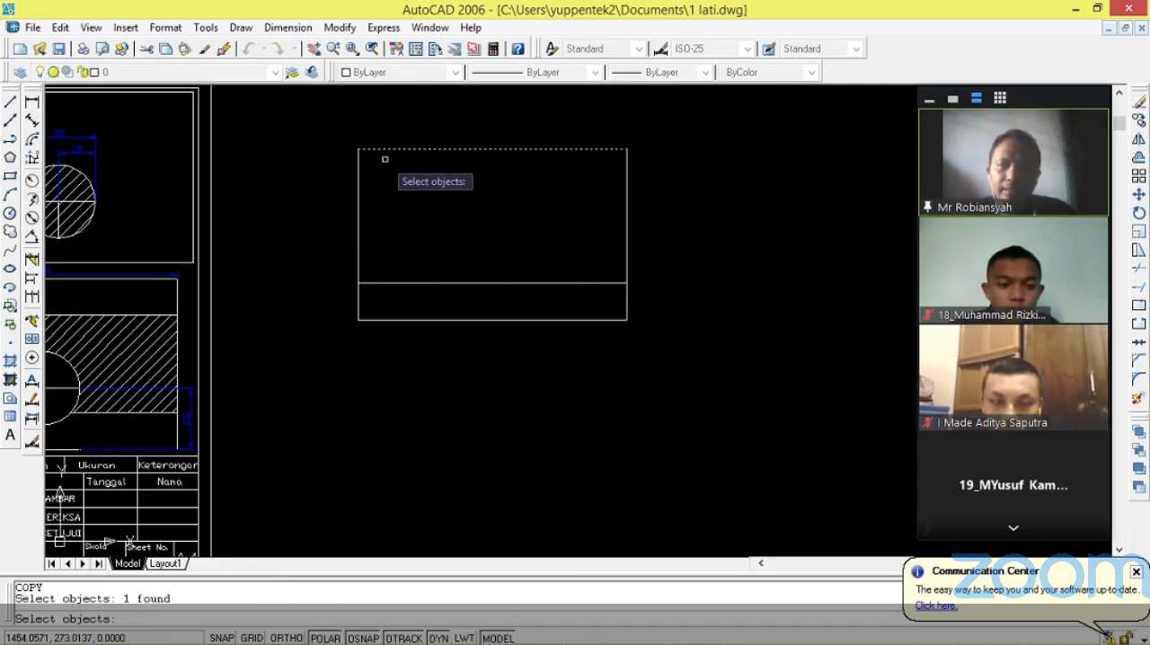
pyautogui.press('Return')
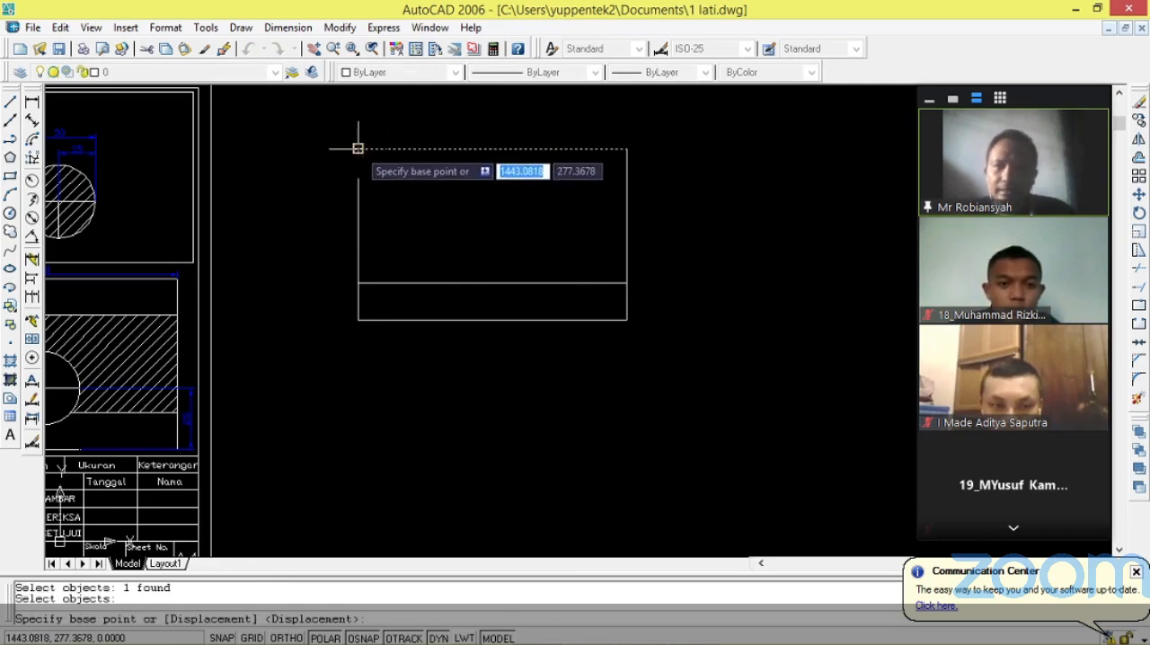
pyautogui.click(358, 148)
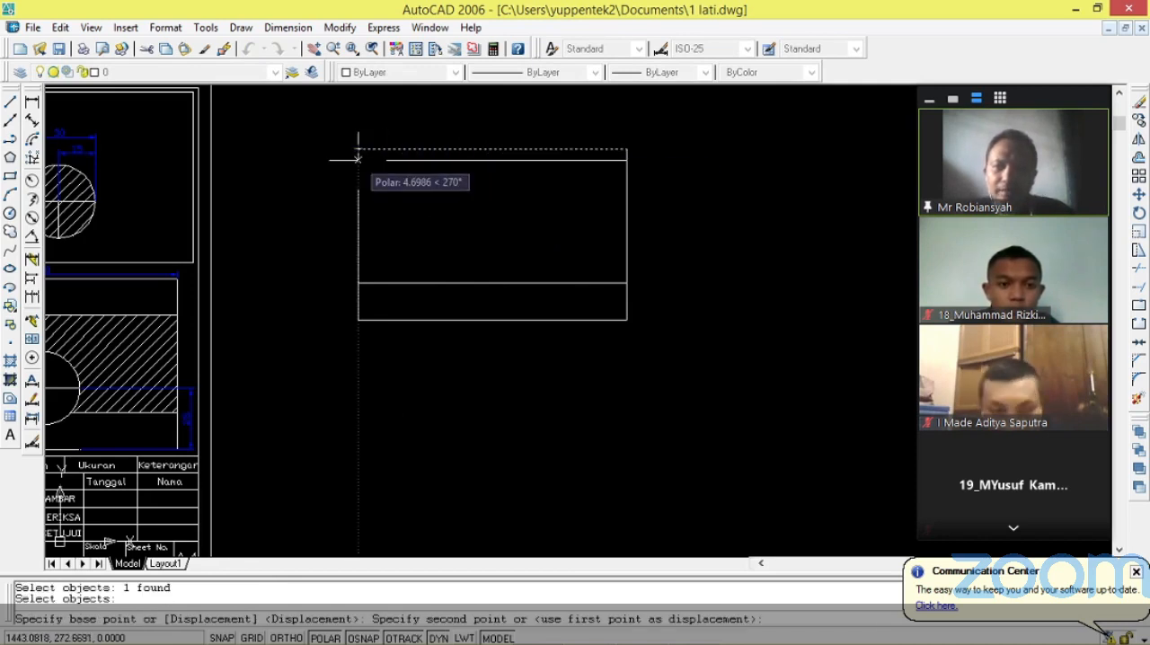
pyautogui.write('15')
pyautogui.press('Return')
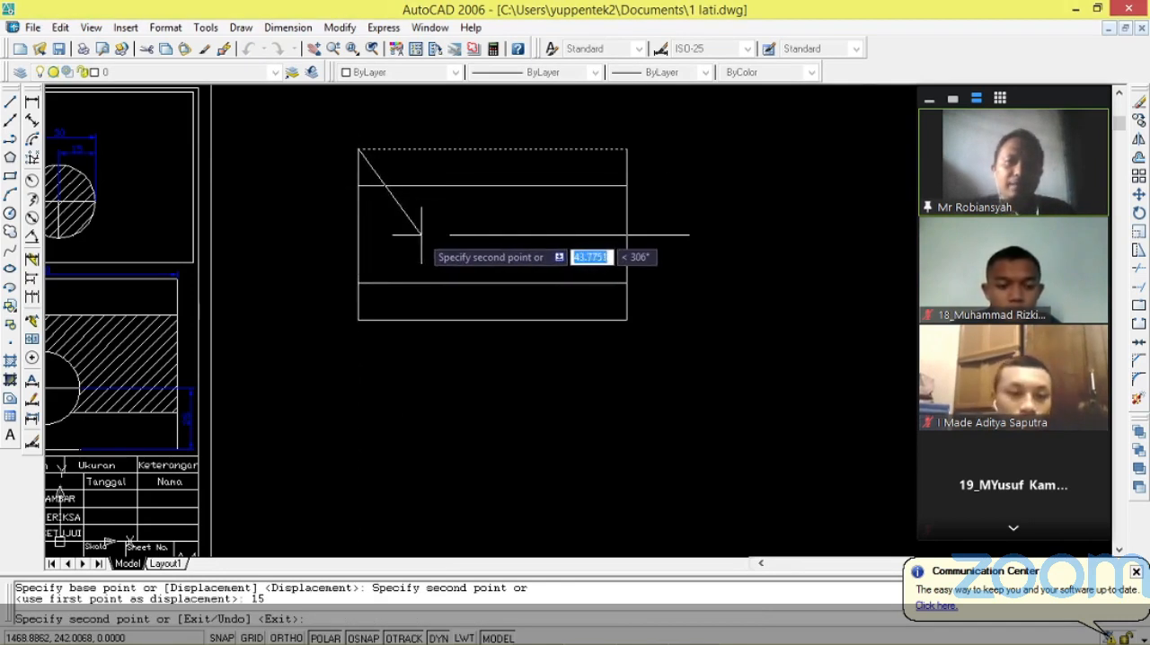
pyautogui.press('Return')
pyautogui.scroll(-4, 420, 235)
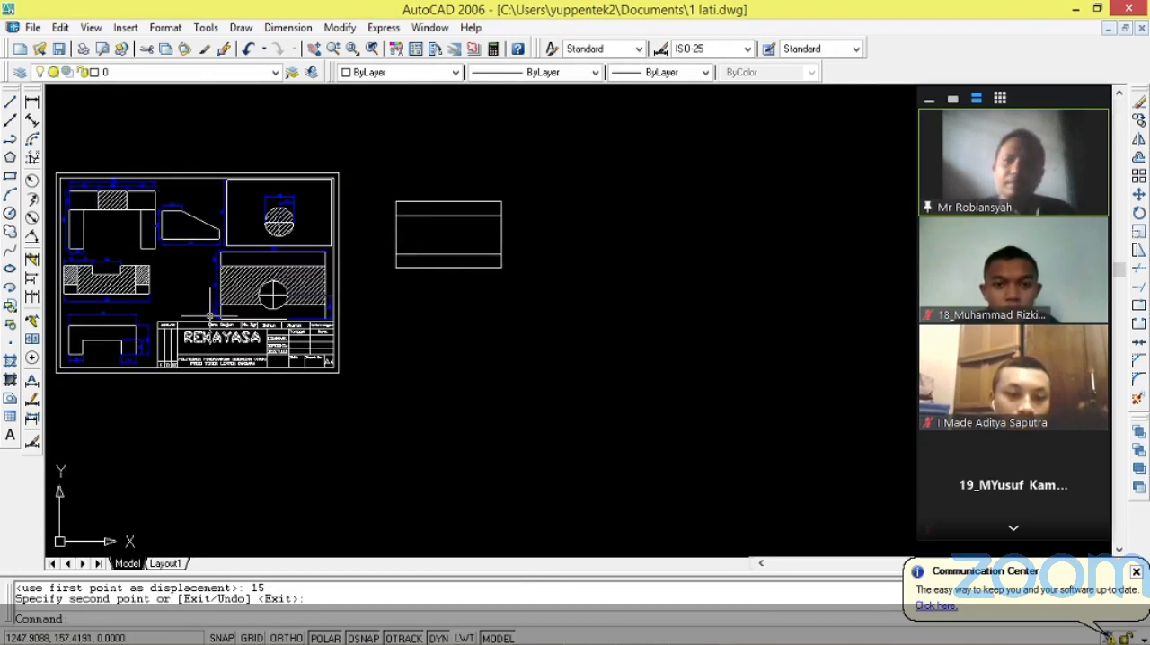
pyautogui.scroll(2, 209, 316)
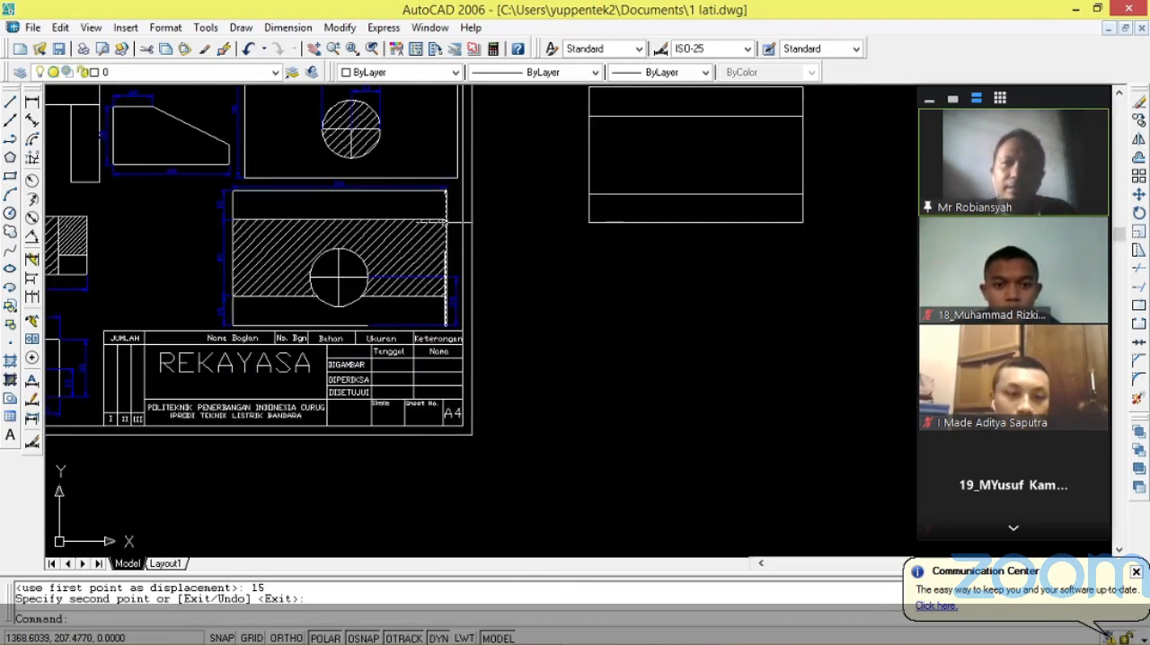
# Check the circle's height in the reference view and copy the new rectangle's bottom edge 25 units upward from its right corner.
pyautogui.scroll(1, 447, 220)
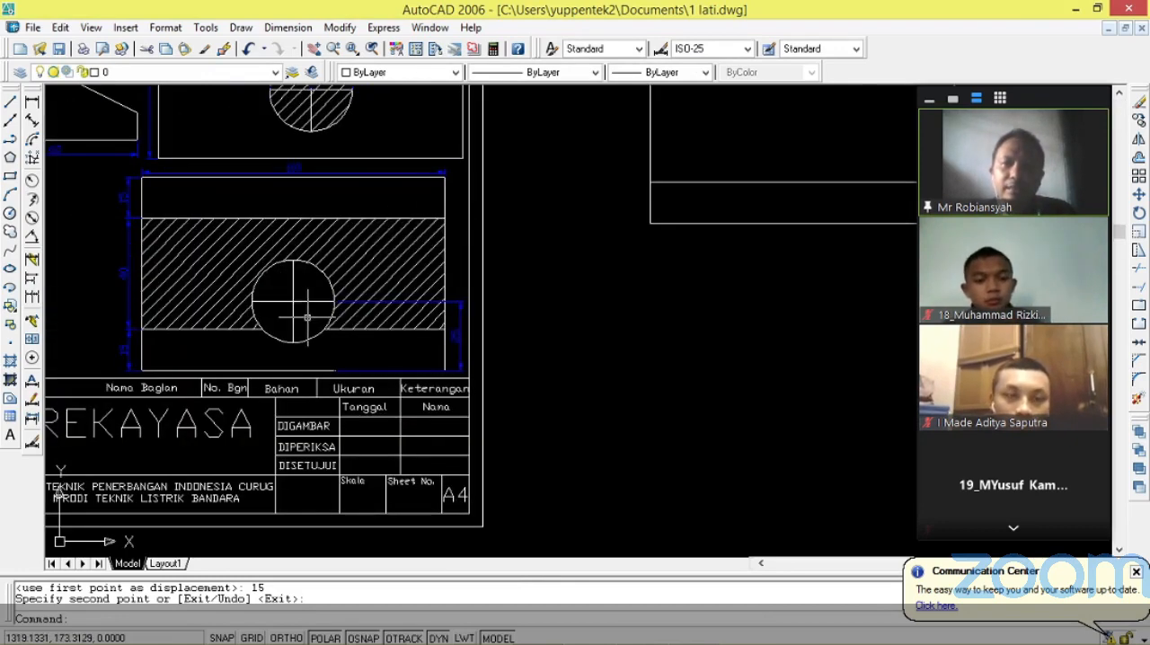
pyautogui.scroll(1, 318, 309)
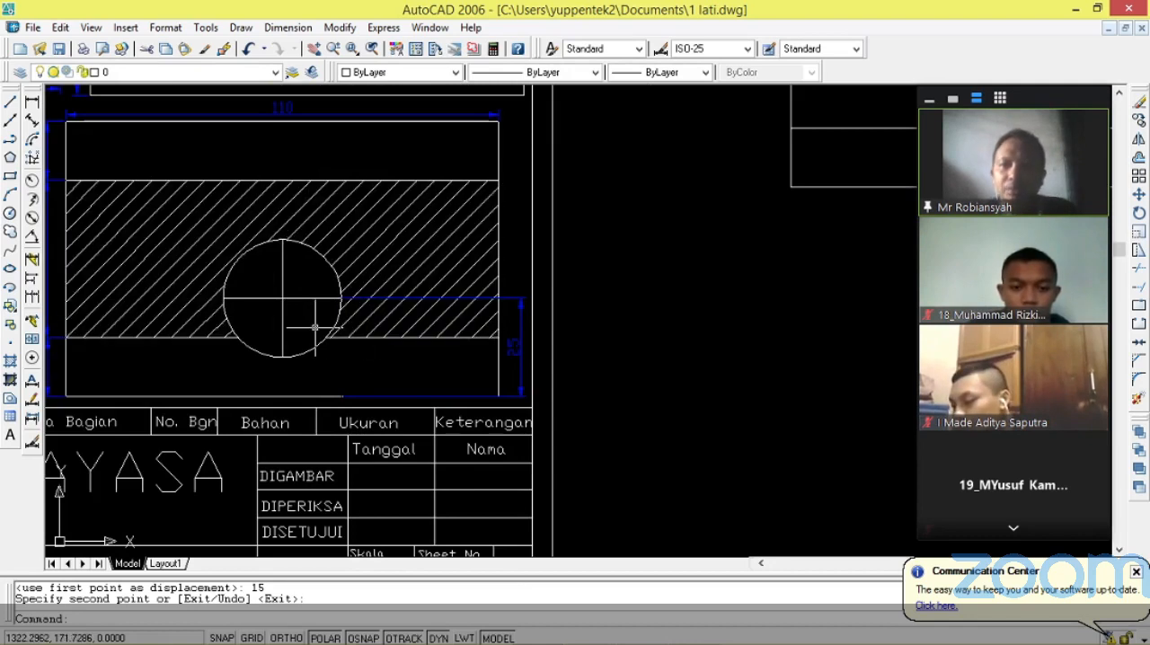
pyautogui.scroll(-5, 325, 373)
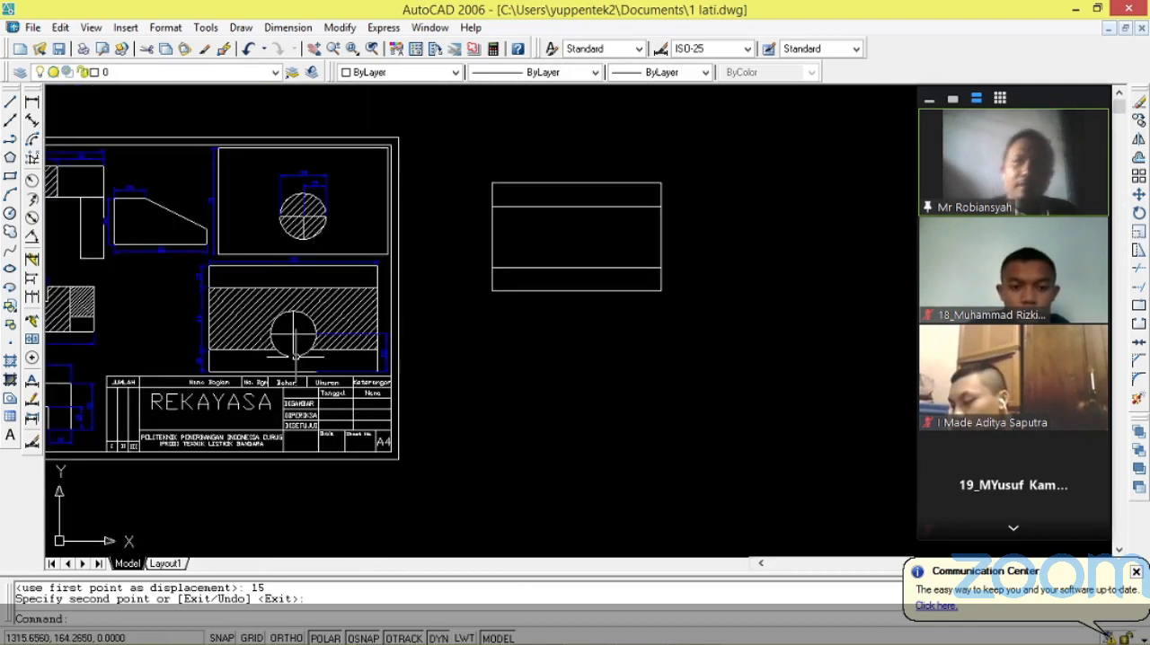
pyautogui.scroll(2, 783, 222)
pyautogui.scroll(2, 391, 325)
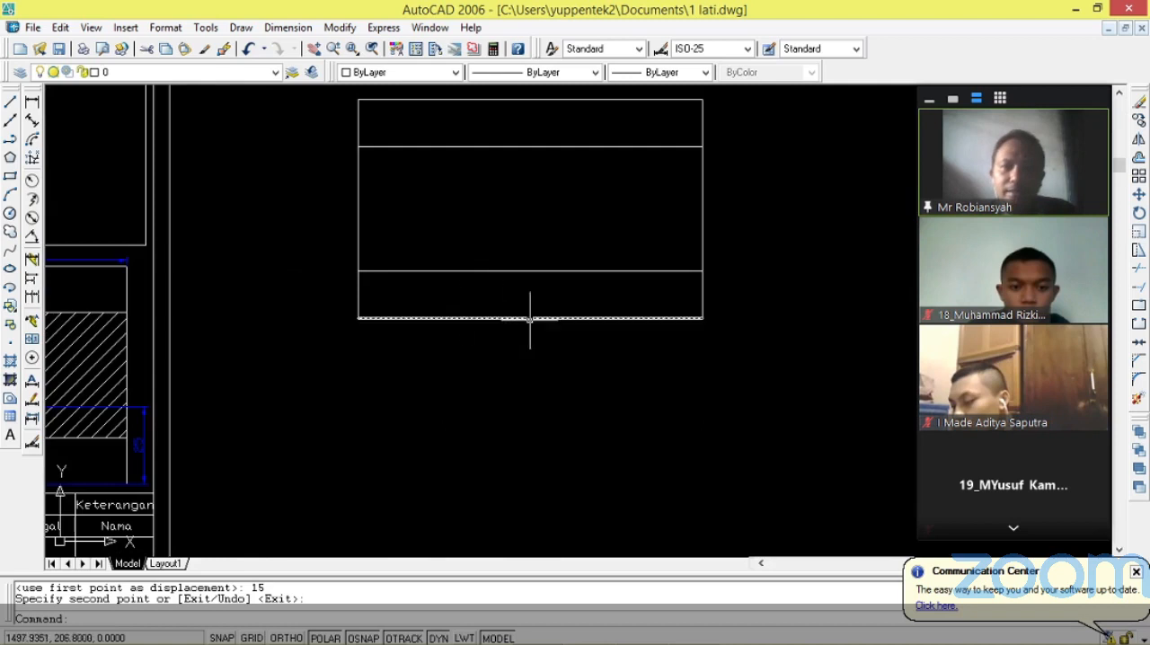
pyautogui.press('Return')
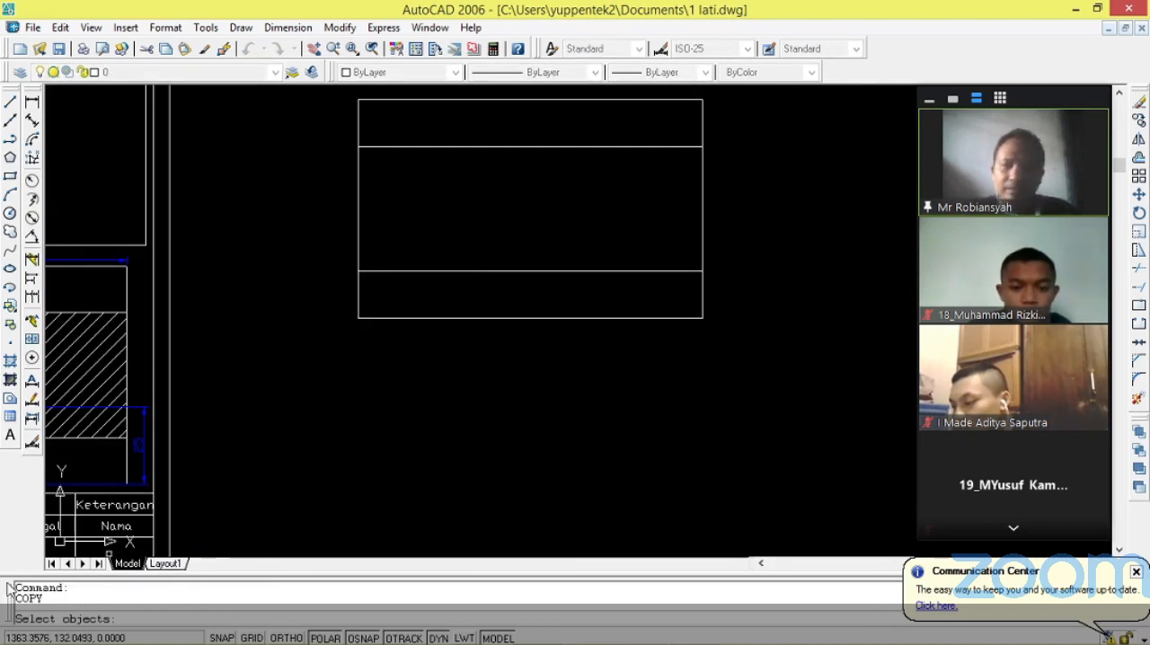
pyautogui.click(544, 318)
pyautogui.press('Return')
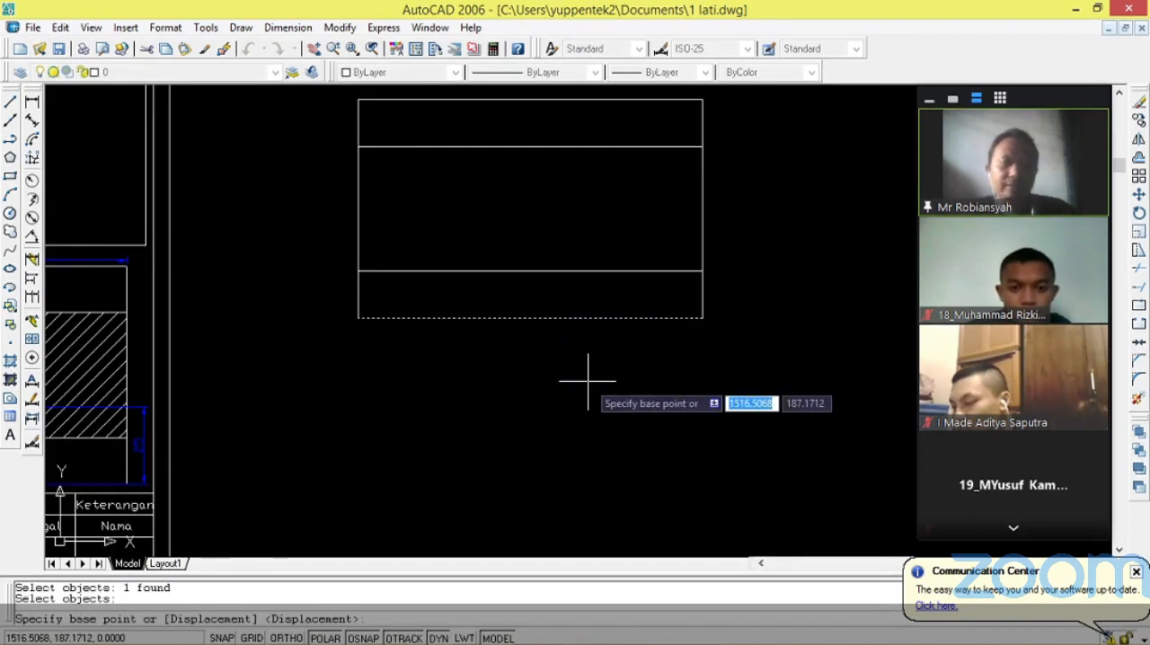
pyautogui.click(703, 317)
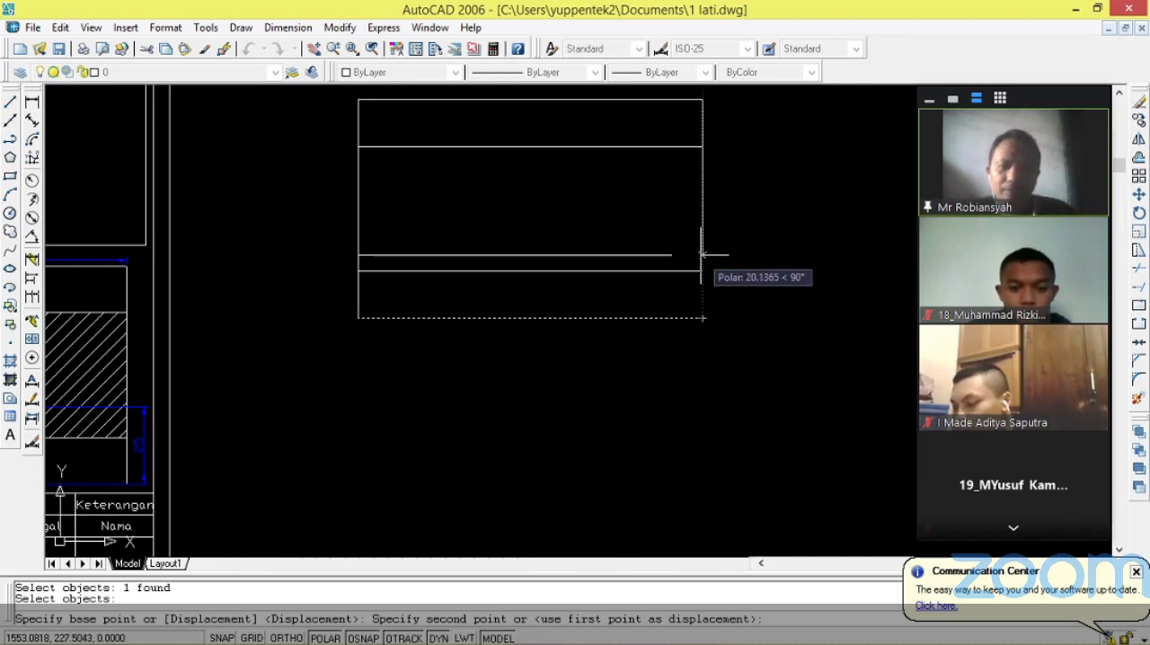
pyautogui.write('25')
pyautogui.press('Return')
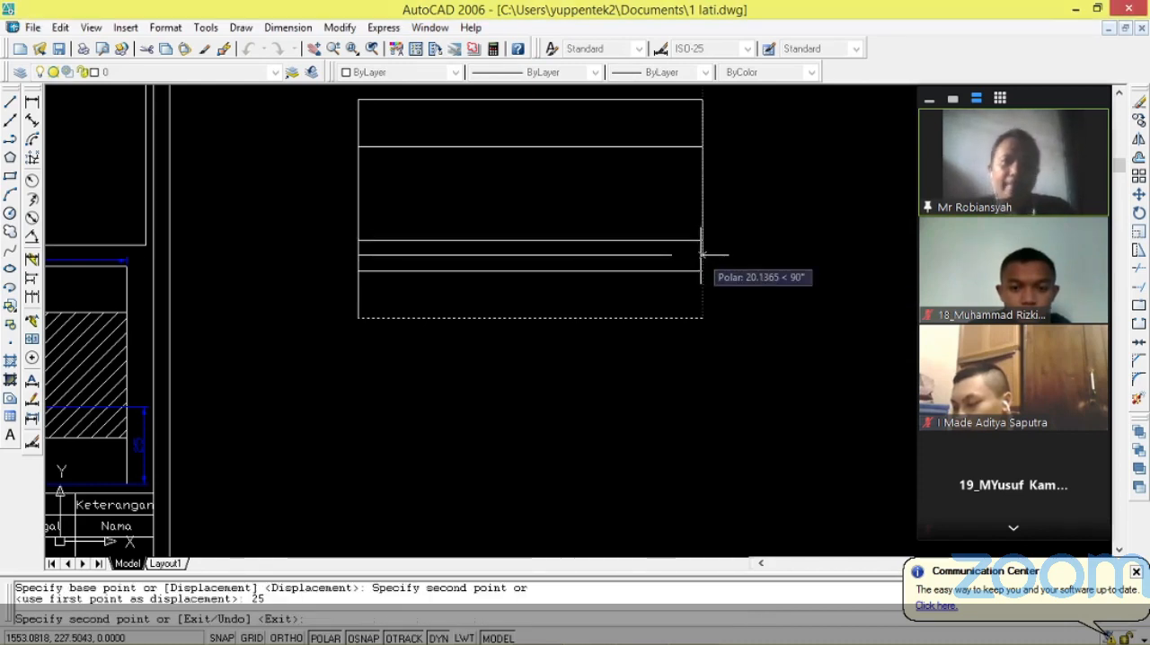
pyautogui.press('Return')
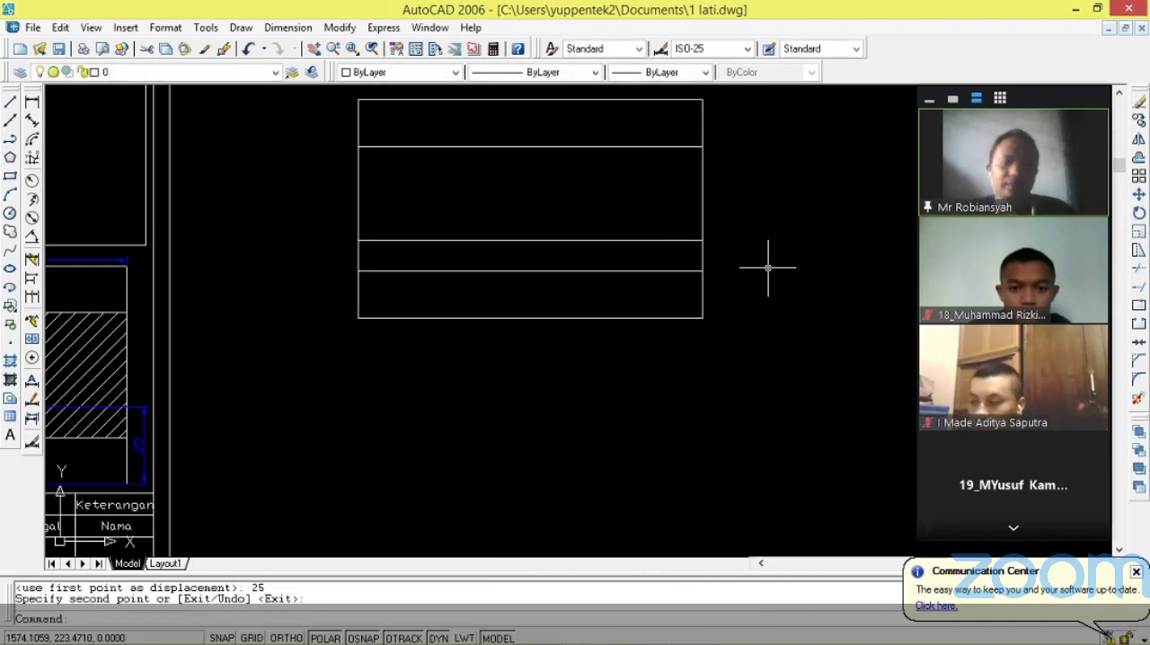
# Copy the new rectangle's left edge 55 units to the right from its top corner to form the vertical centre line.
pyautogui.scroll(-4, 762, 284)
pyautogui.scroll(3, 423, 360)
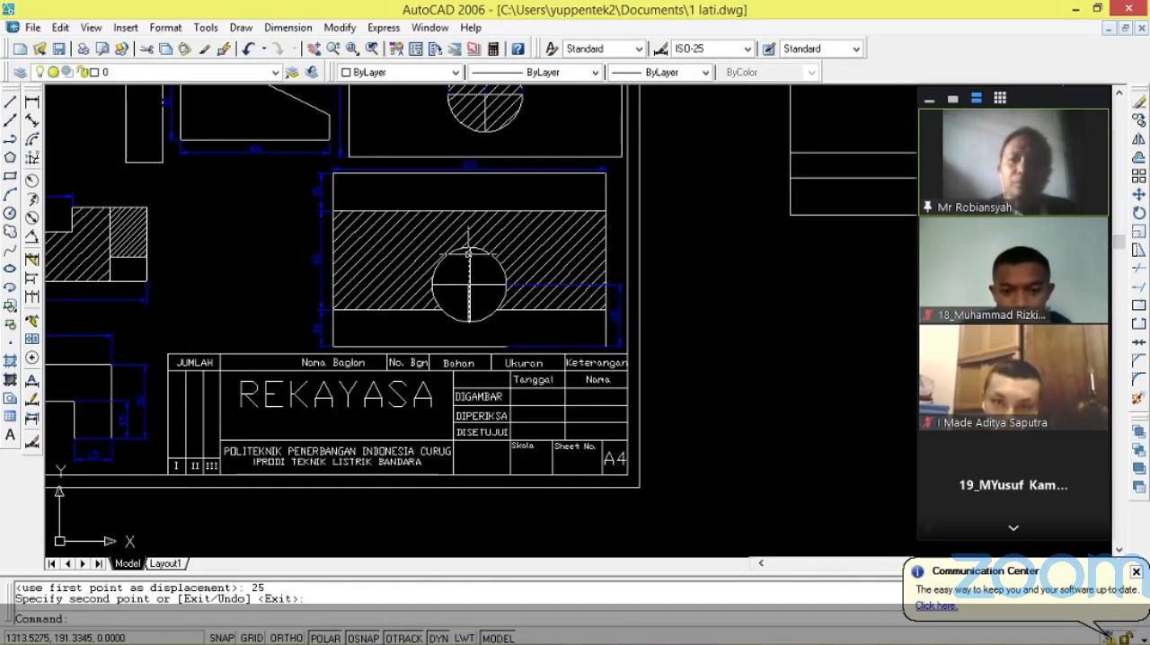
pyautogui.scroll(-2, 314, 284)
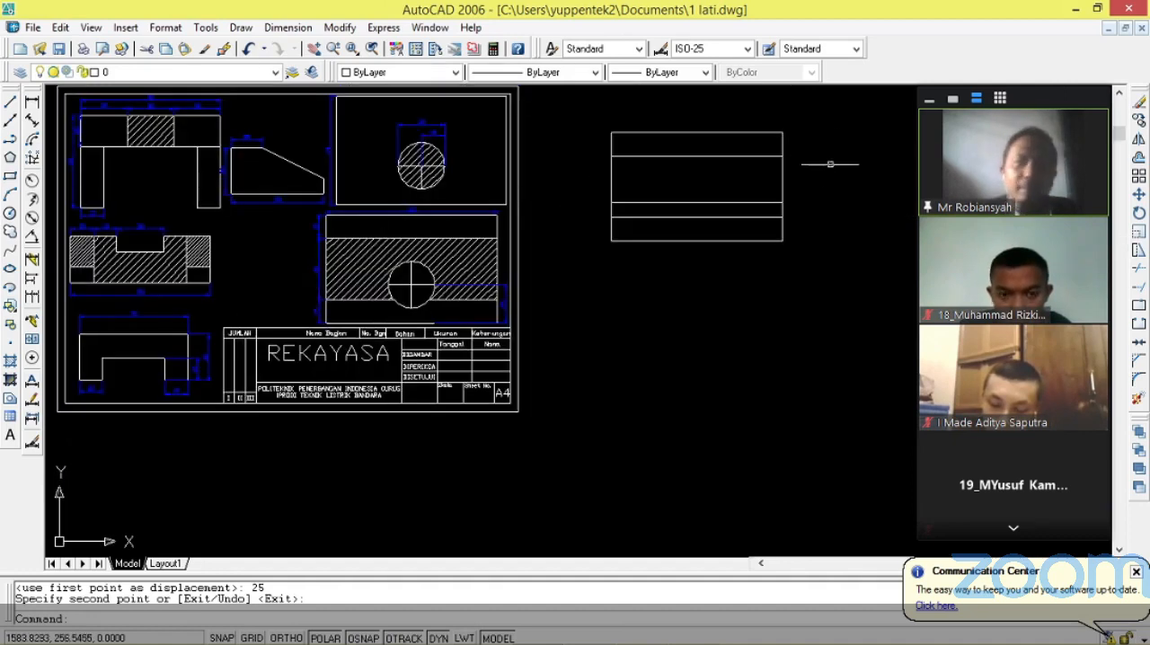
pyautogui.scroll(3, 809, 155)
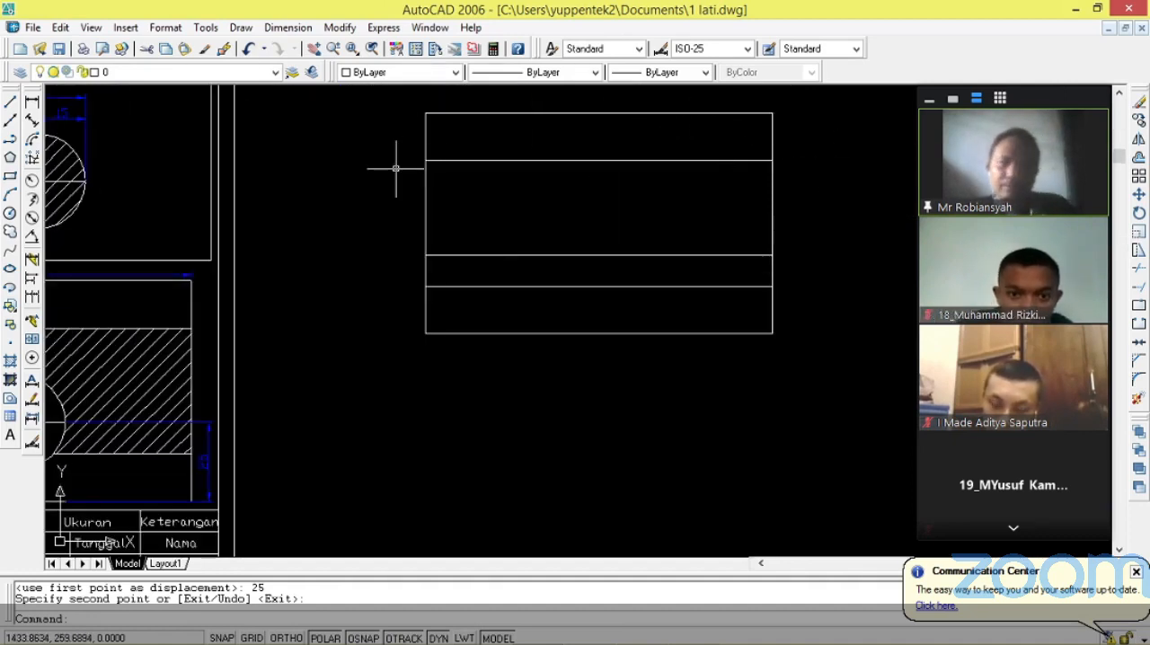
pyautogui.press('Return')
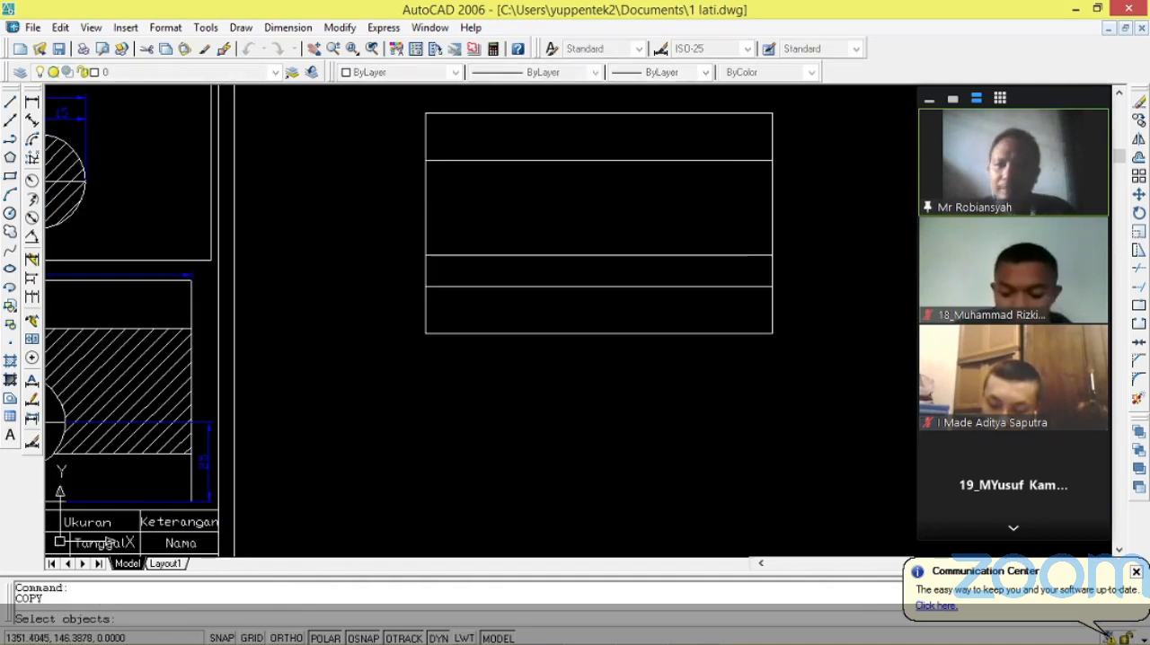
pyautogui.click(426, 133)
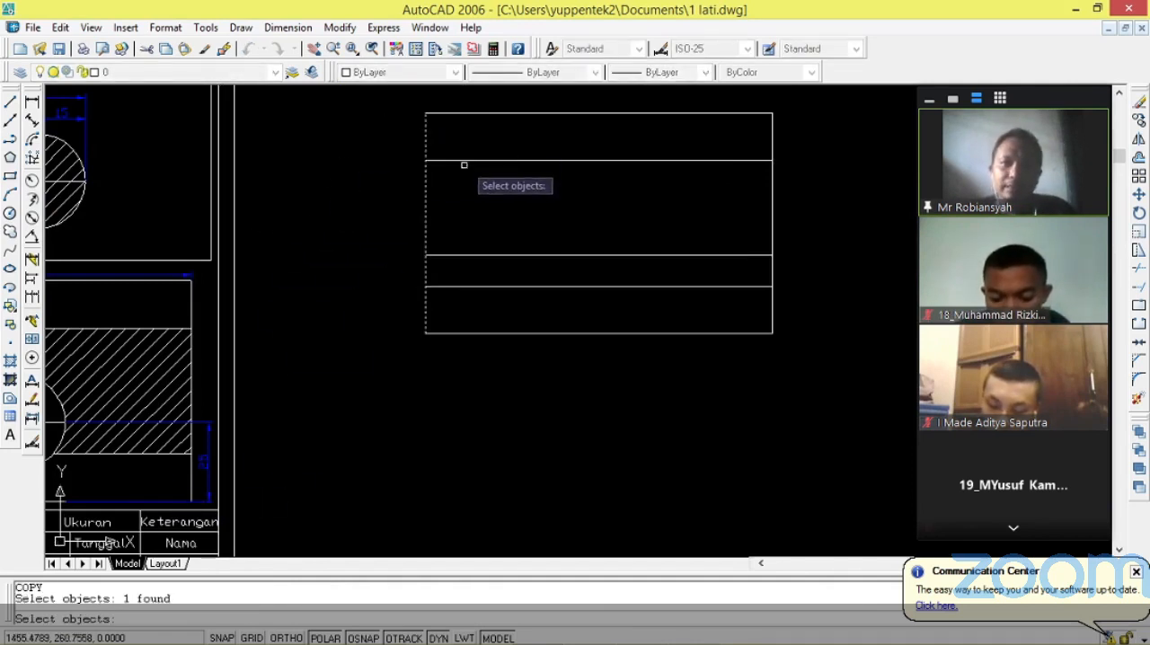
pyautogui.press('Return')
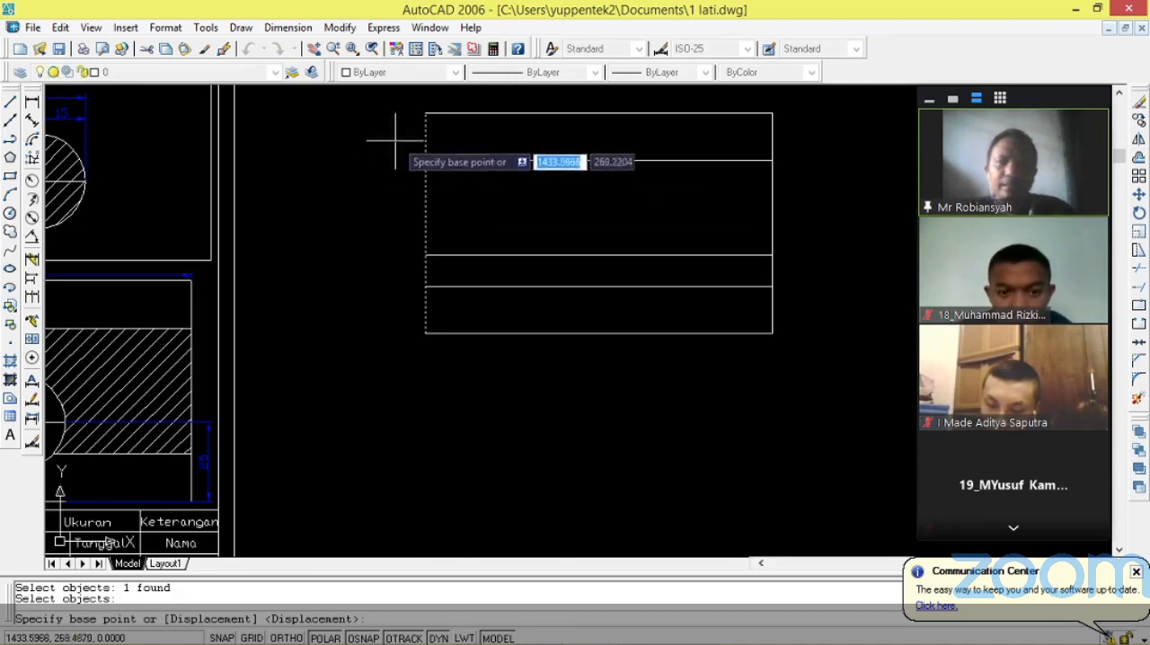
pyautogui.click(426, 114)
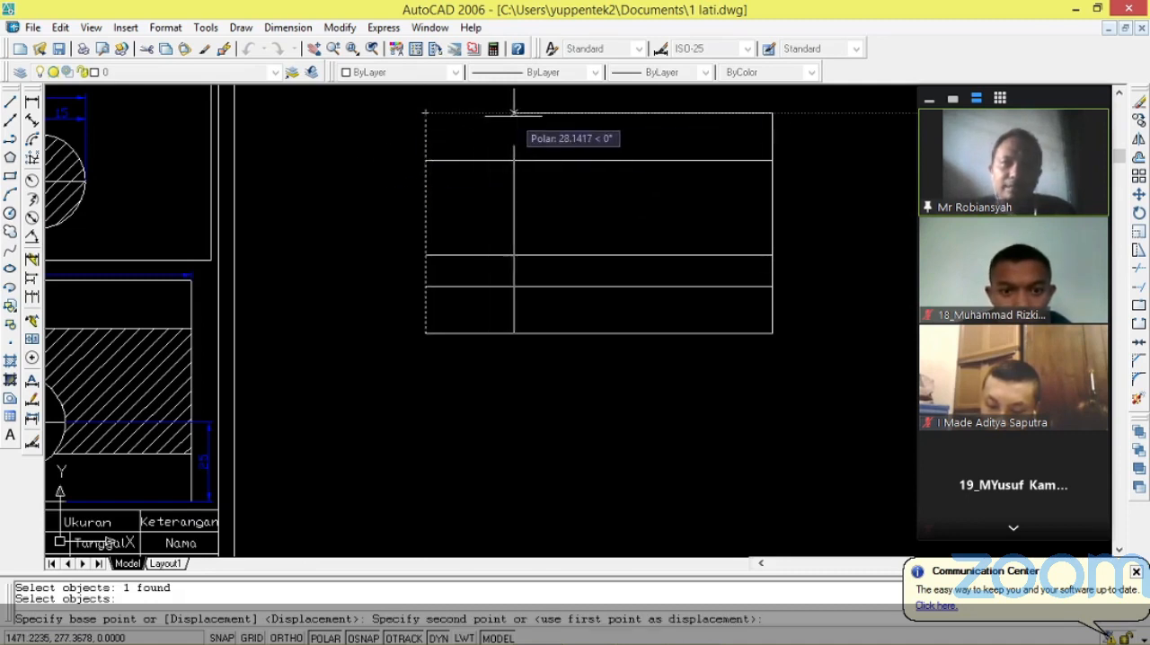
pyautogui.write('5')
pyautogui.press('Return')
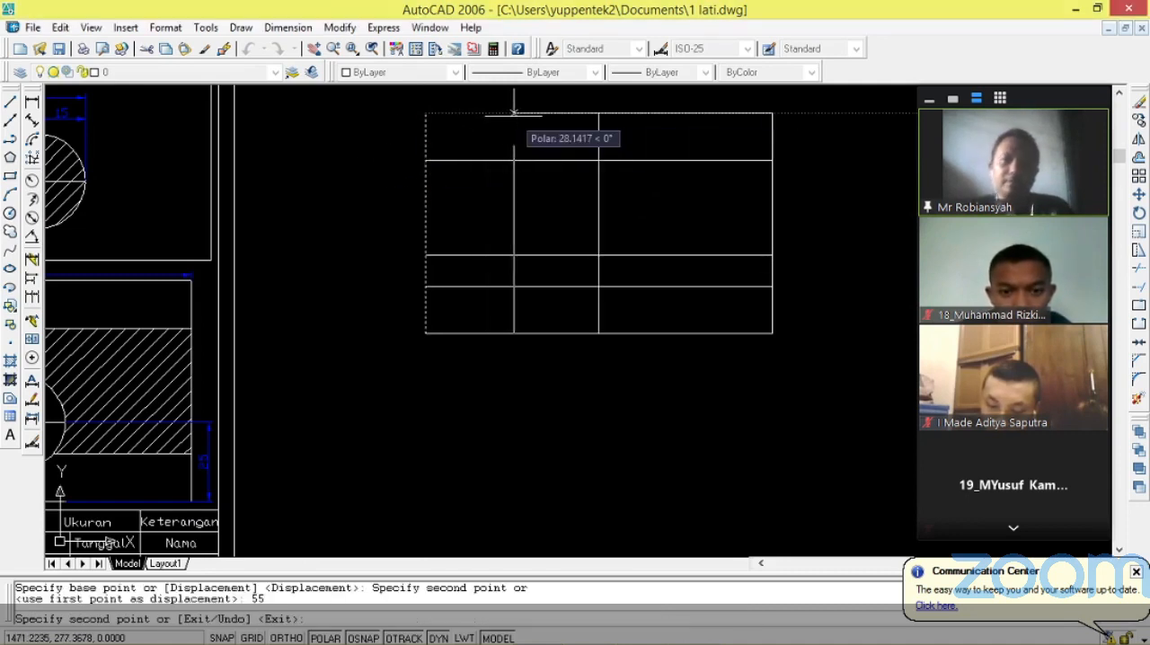
pyautogui.press('Return')
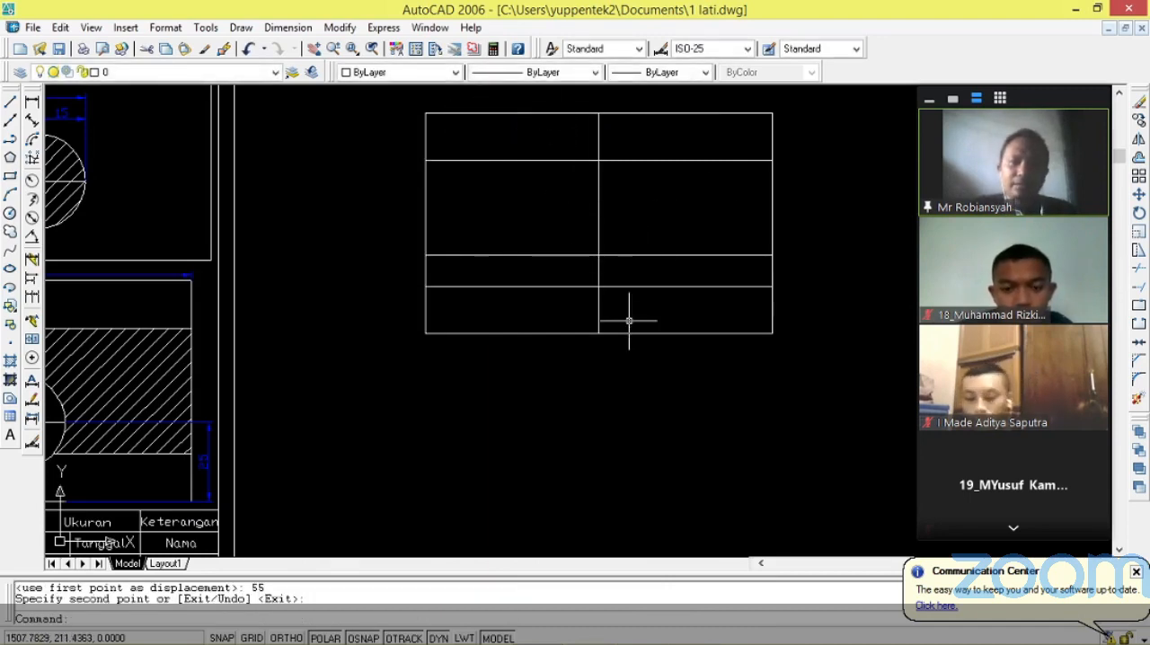
# Add an aligned dimension beside the rectangle's right edge, from its bottom corner up to the circle's horizontal centre line.
pyautogui.scroll(-1, 629, 321)
pyautogui.scroll(1, 240, 434)
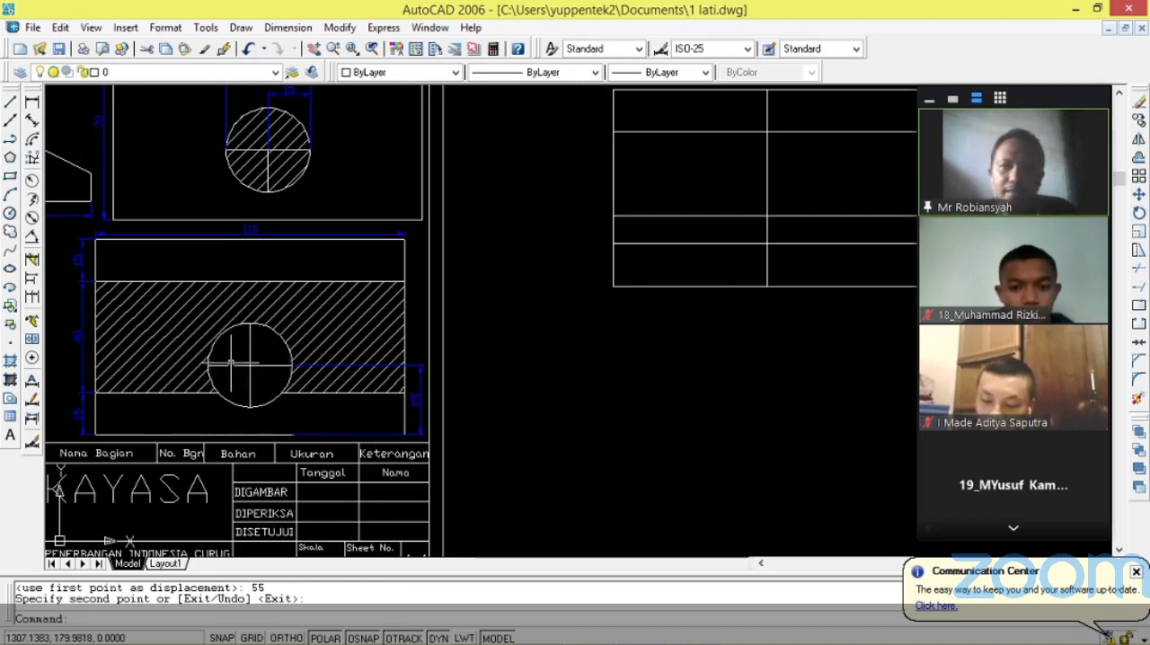
pyautogui.scroll(-1, 232, 364)
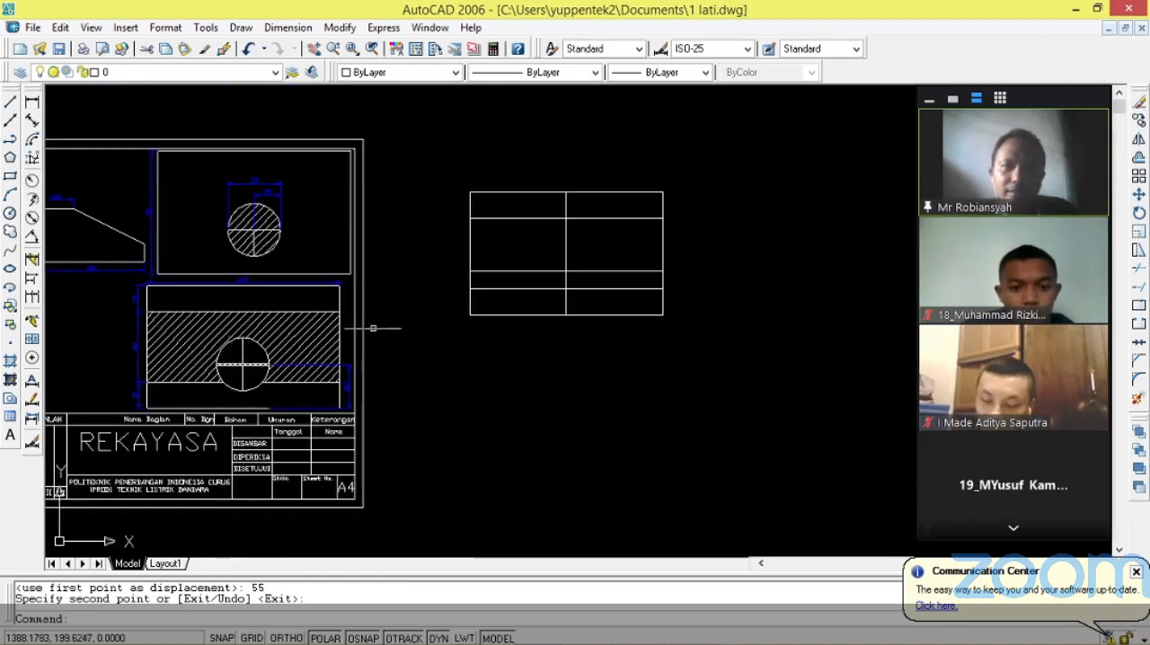
pyautogui.click(32, 123)
pyautogui.click(664, 314)
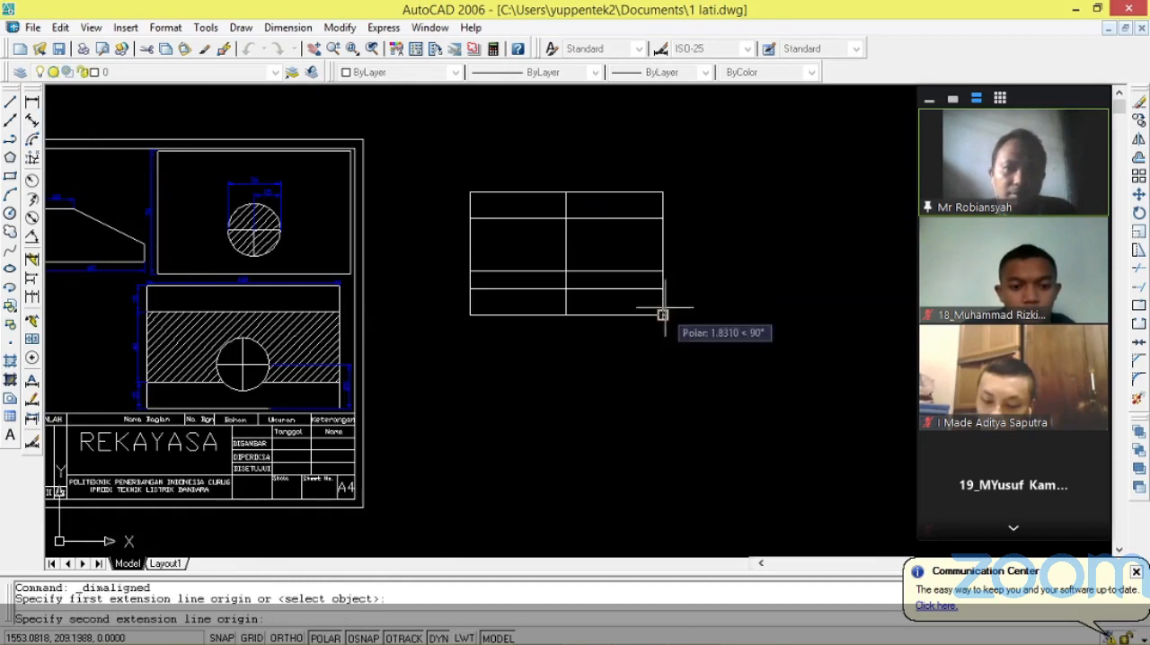
pyautogui.click(662, 271)
pyautogui.click(751, 310)
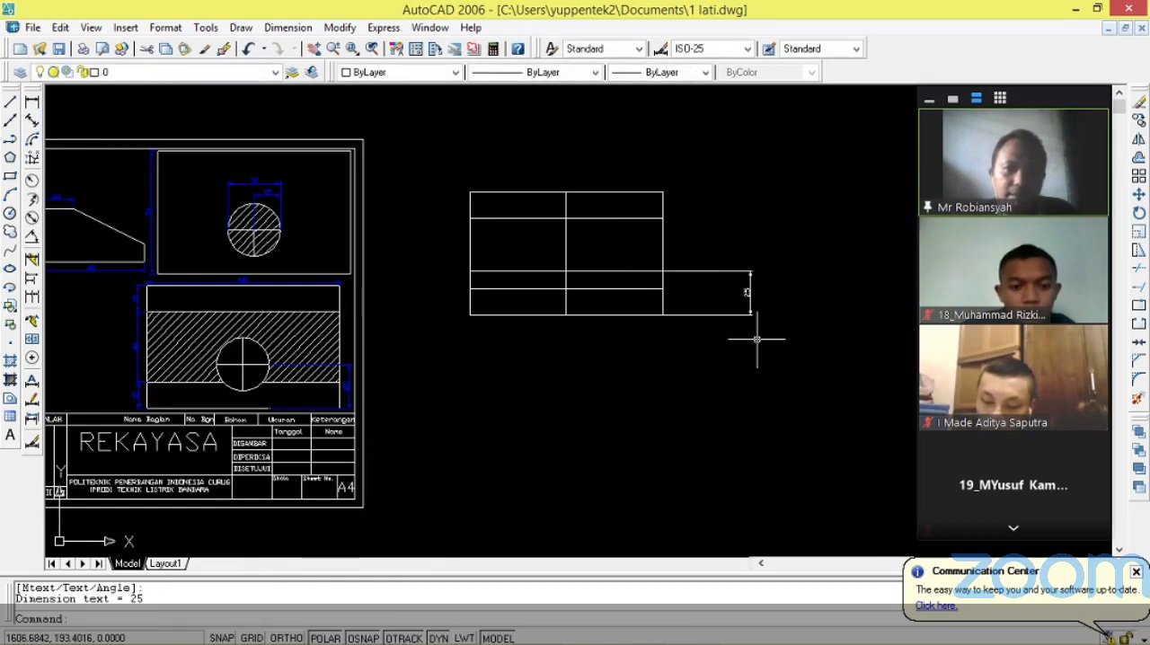
pyautogui.scroll(5, 765, 305)
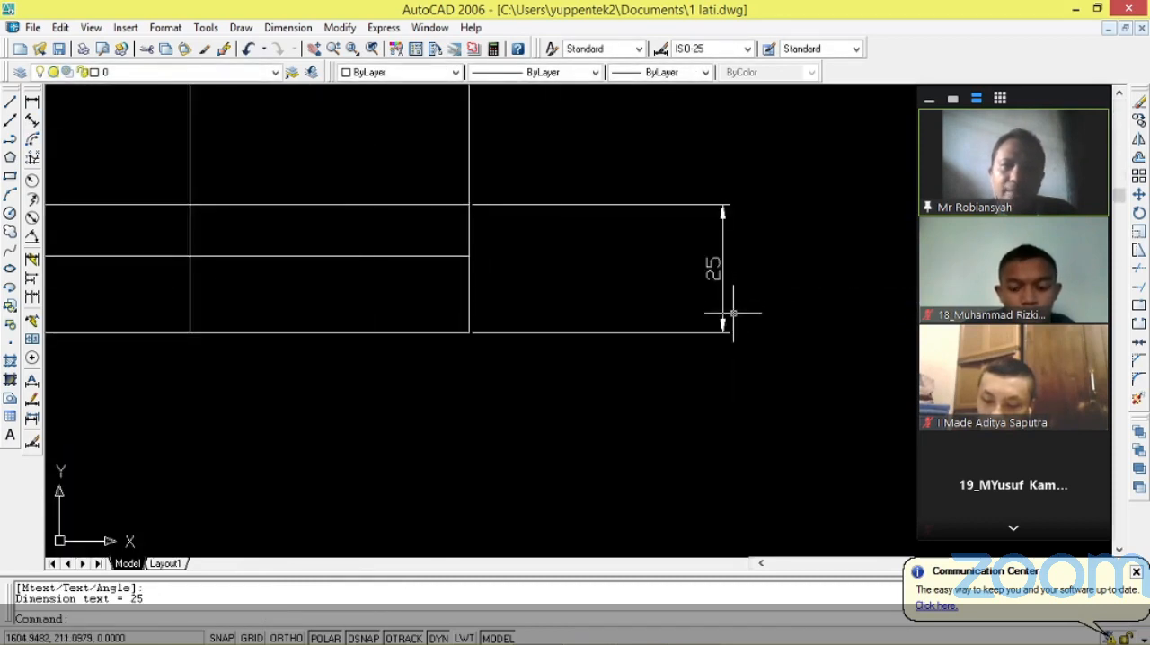
pyautogui.scroll(-4, 733, 313)
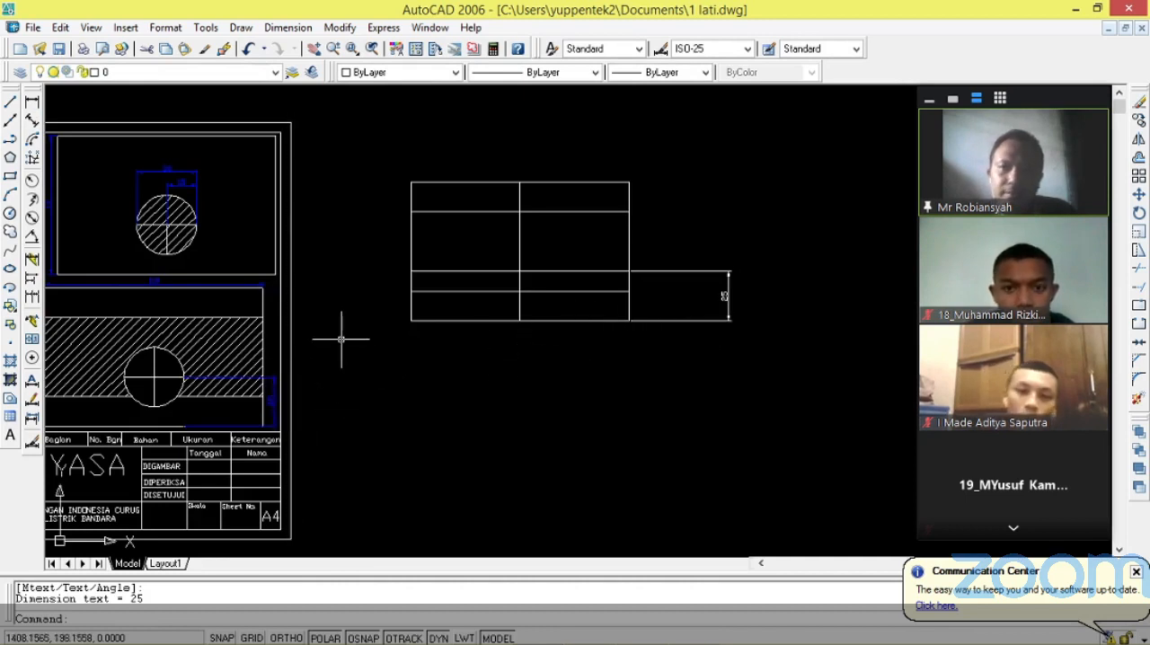
# Examine the diameter and radius dimensions of the hatched circle in the reference sheet's upper view.
pyautogui.scroll(2, 342, 340)
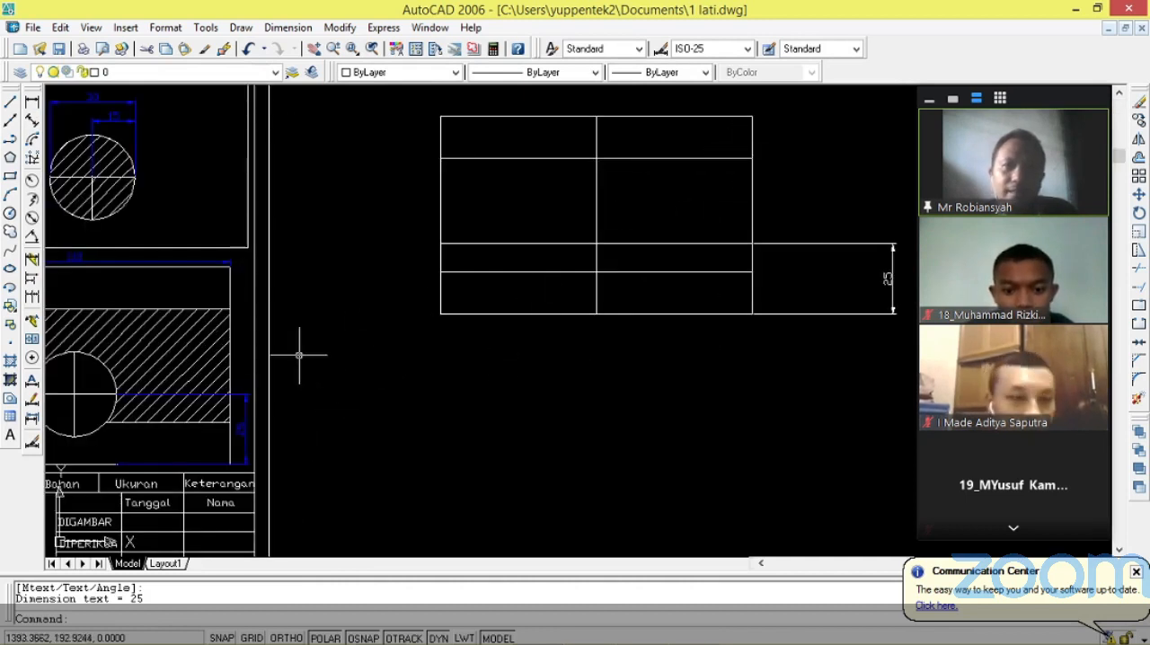
pyautogui.scroll(-2, 283, 368)
pyautogui.scroll(-2, 152, 387)
pyautogui.scroll(4, 153, 339)
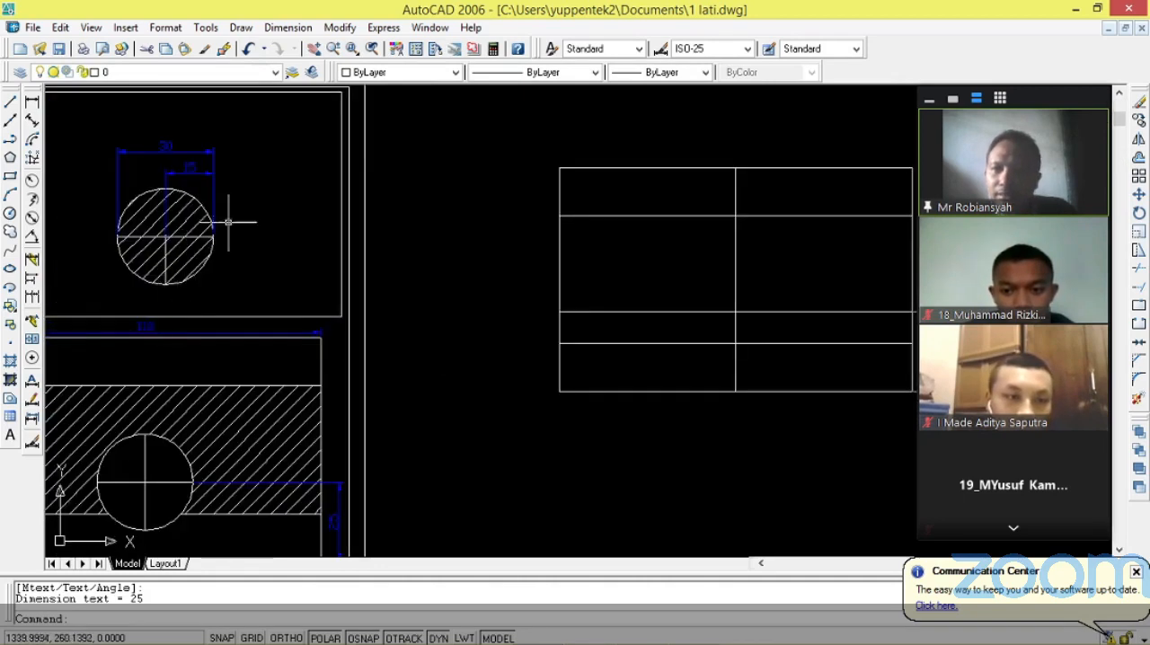
pyautogui.scroll(2, 167, 166)
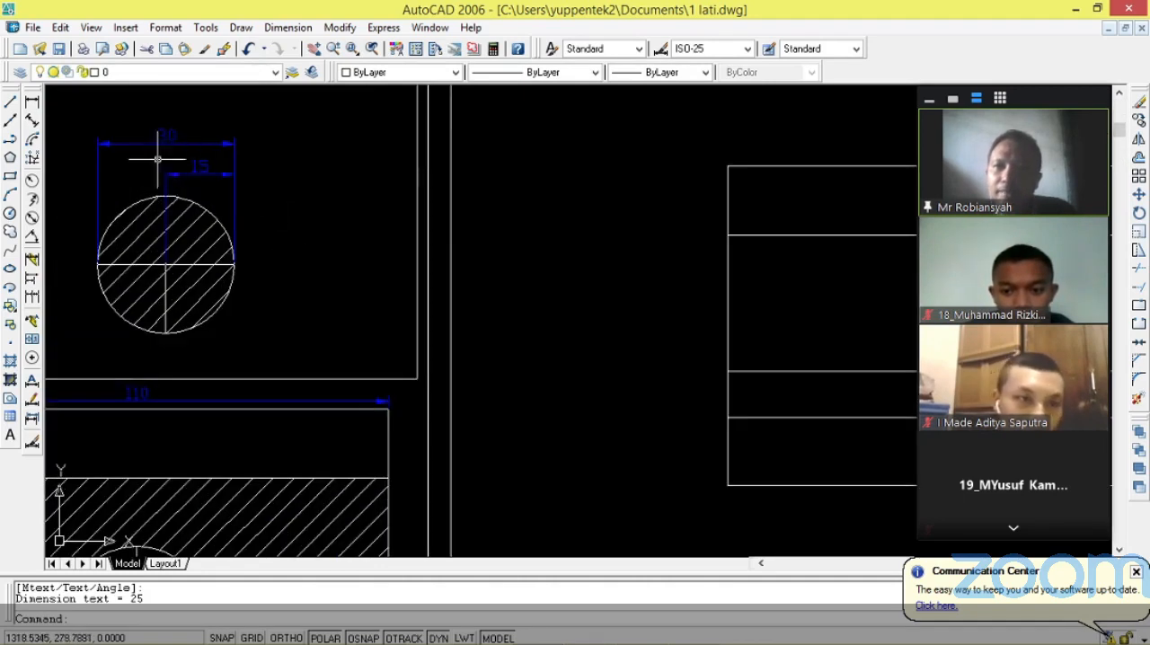
pyautogui.scroll(-2, 91, 183)
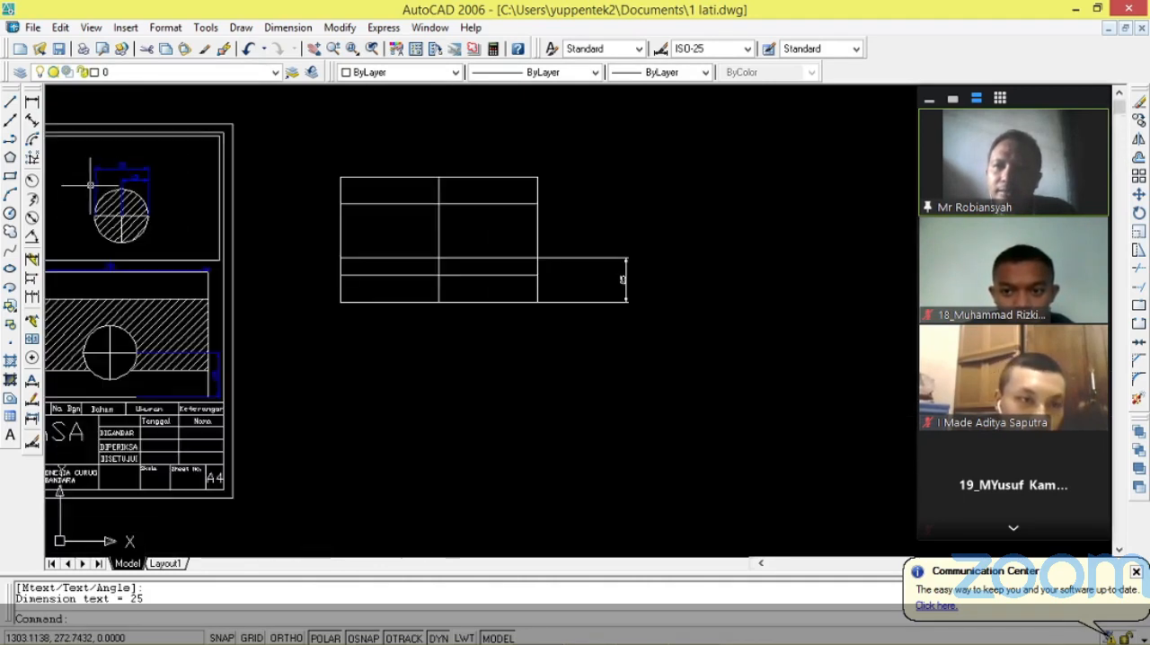
pyautogui.click(10, 214)
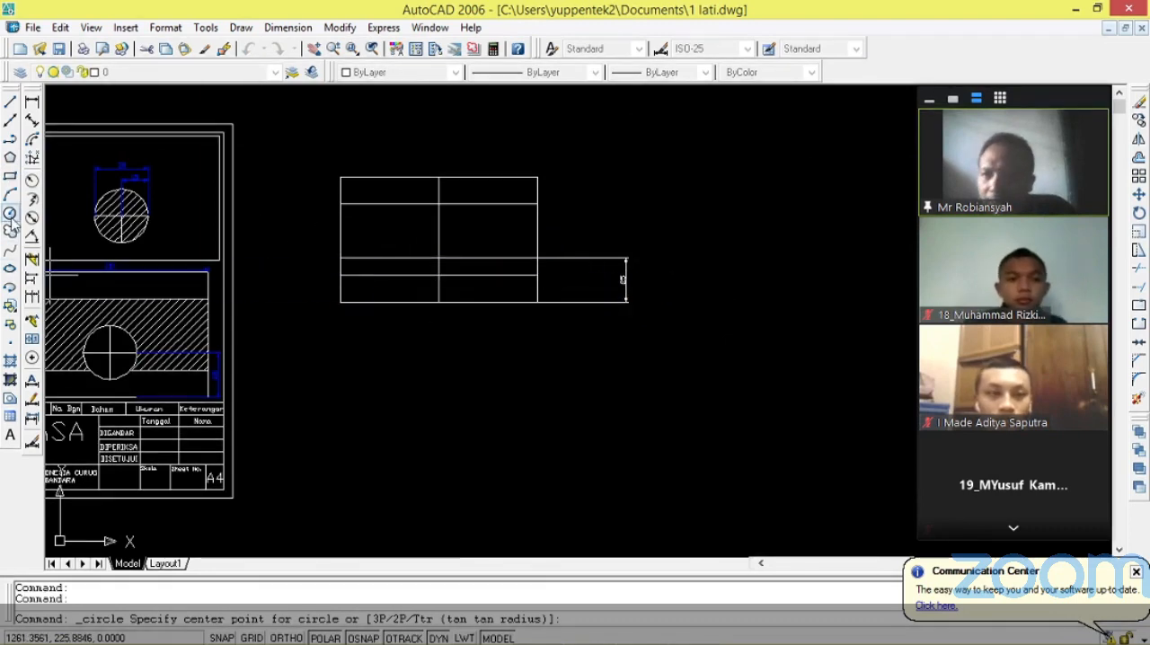
pyautogui.press('Escape')
pyautogui.press('Escape')
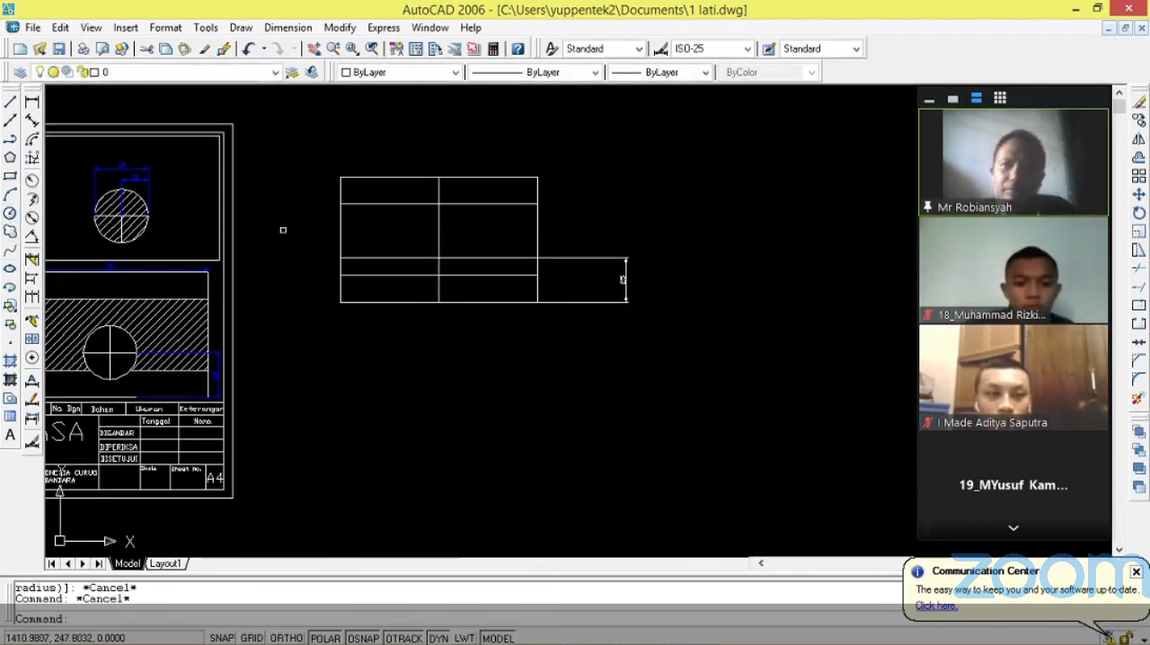
# Draw a circle of radius 15 centred where the vertical centre line crosses the horizontal line 25 units above the bottom edge.
pyautogui.click(10, 213)
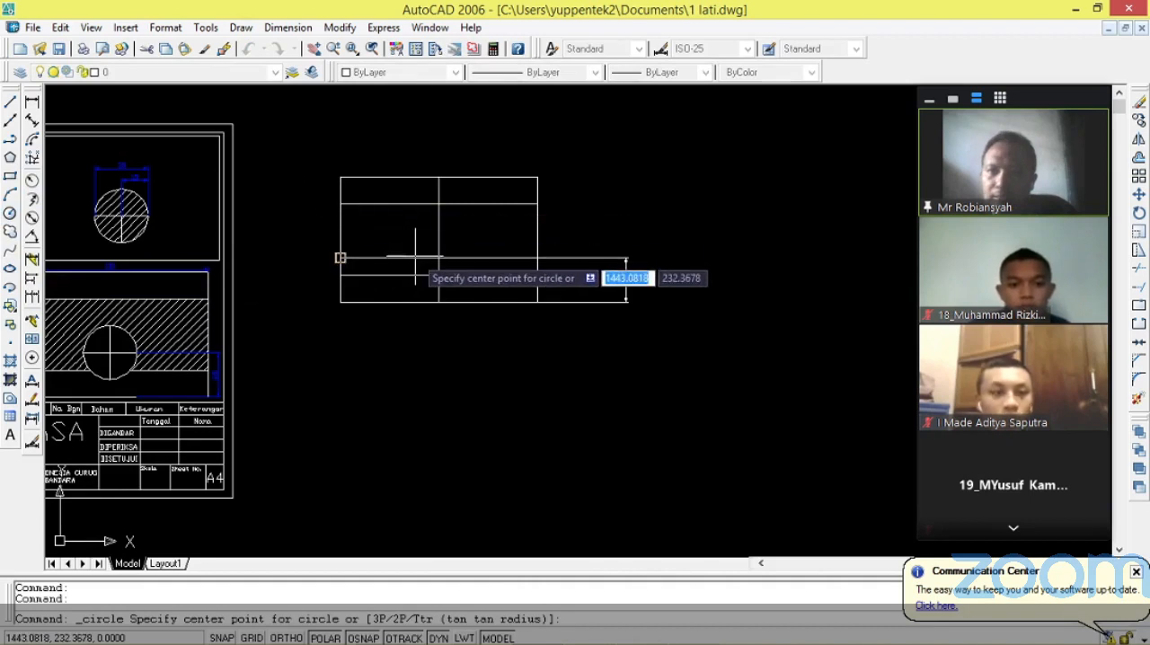
pyautogui.scroll(5, 412, 256)
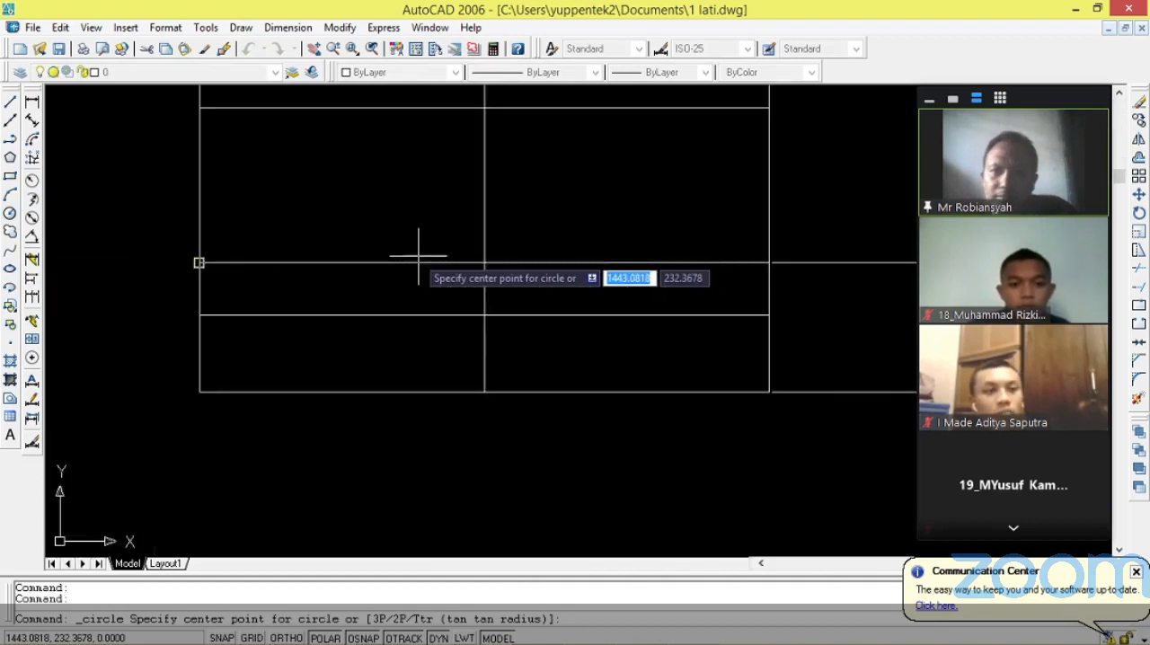
pyautogui.click(484, 263)
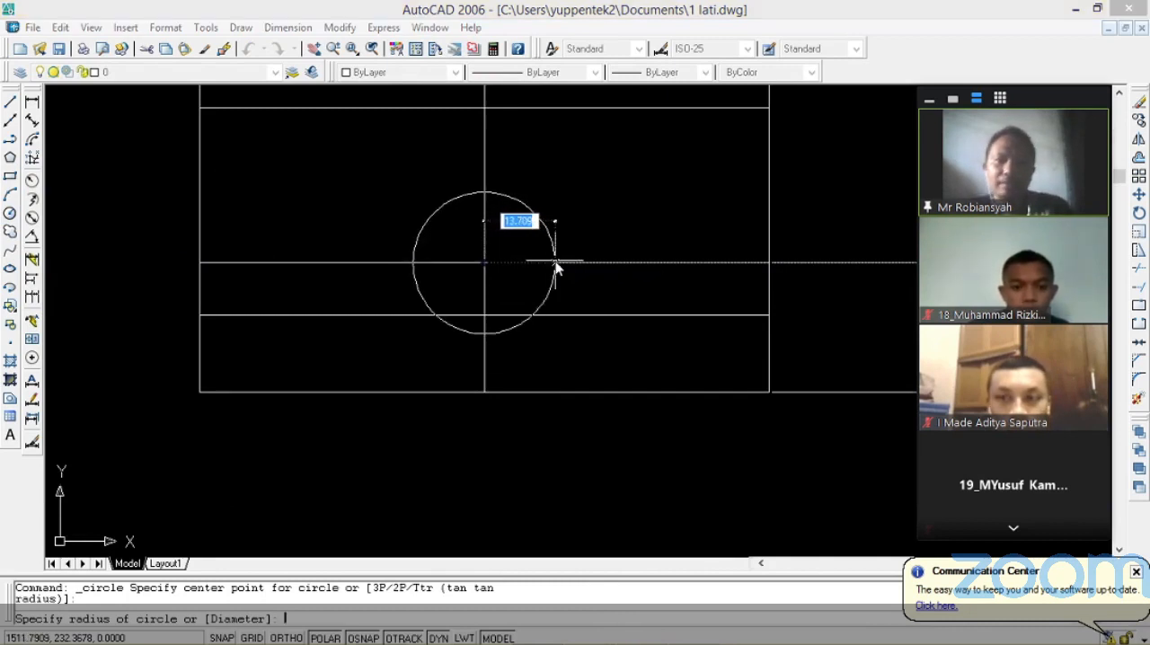
pyautogui.press('Return')
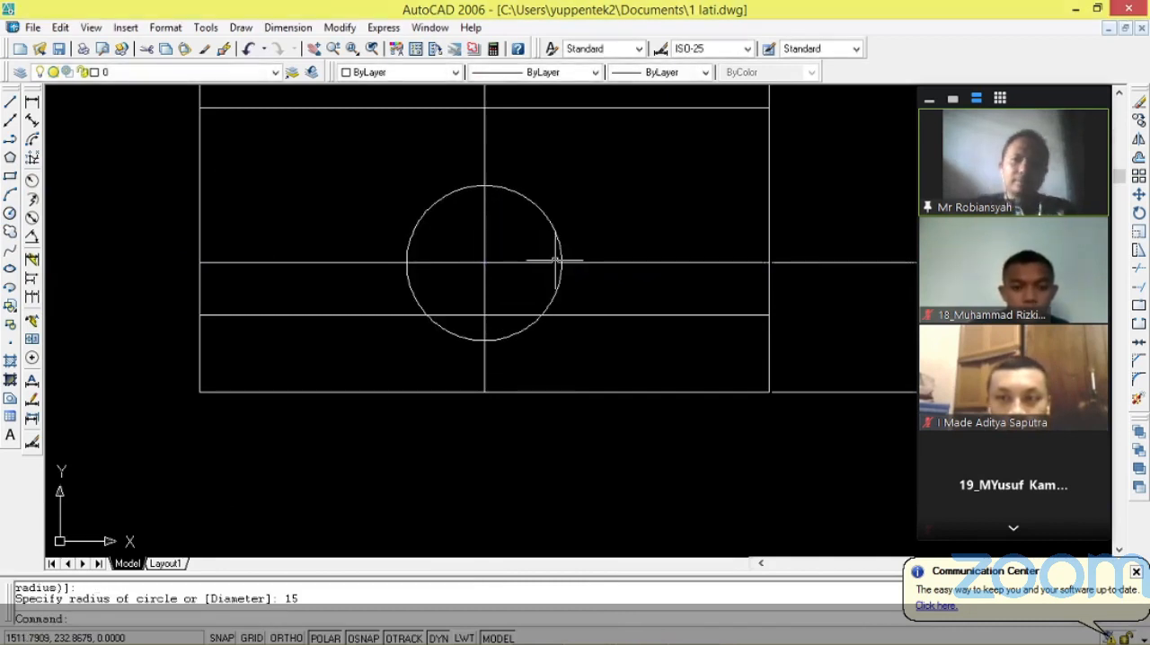
pyautogui.scroll(-4, 498, 332)
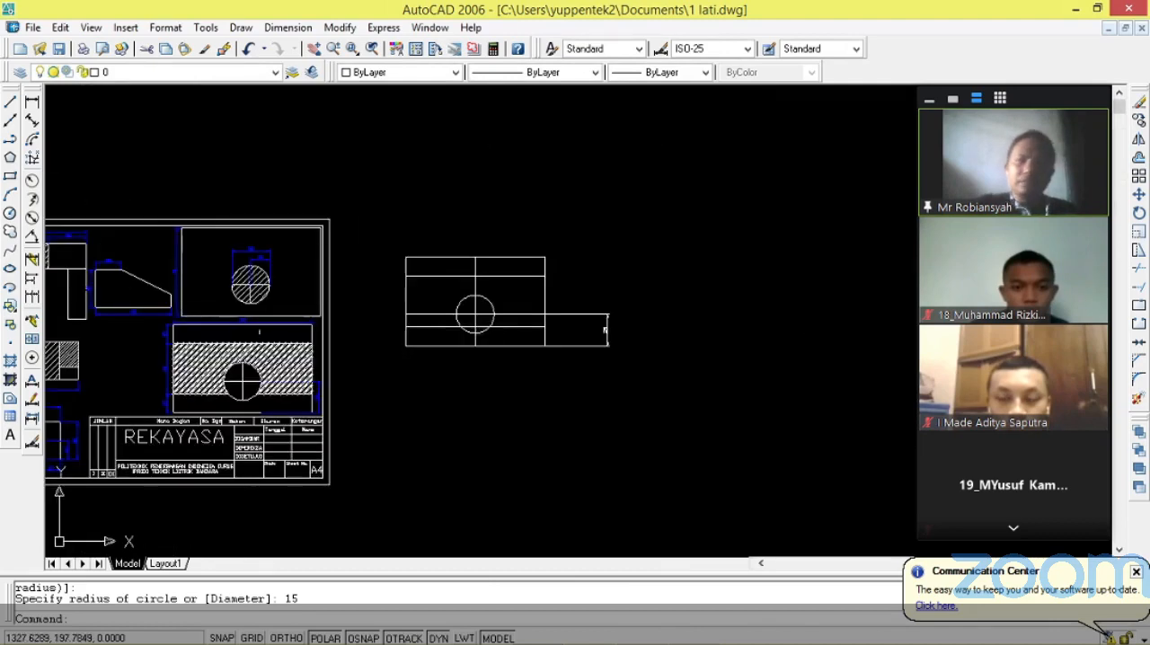
# Trim the vertical centre line and the circle's horizontal centre line back to the circle, removing the parts outside it.
pyautogui.scroll(2, 258, 386)
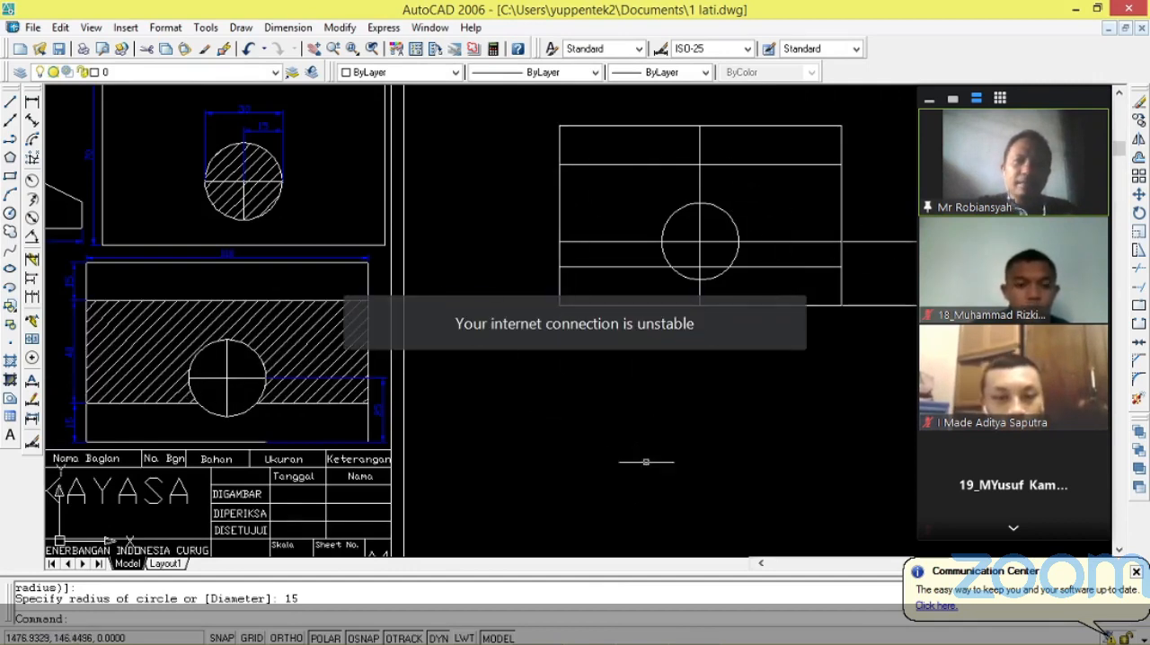
pyautogui.scroll(2, 891, 137)
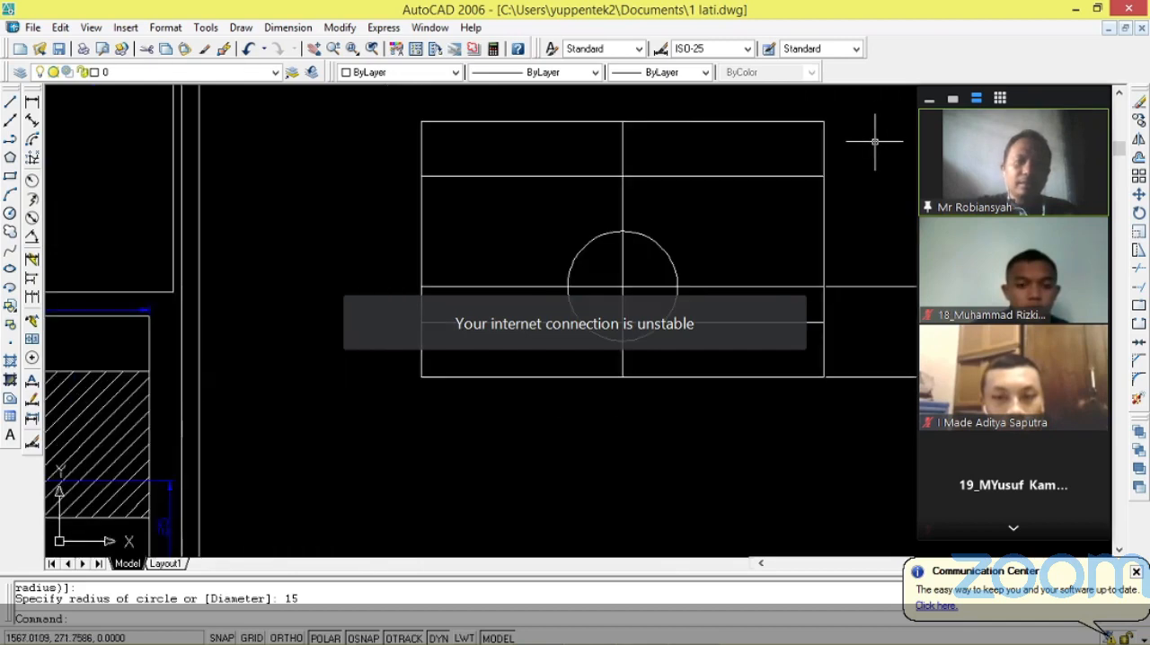
pyautogui.press('Escape')
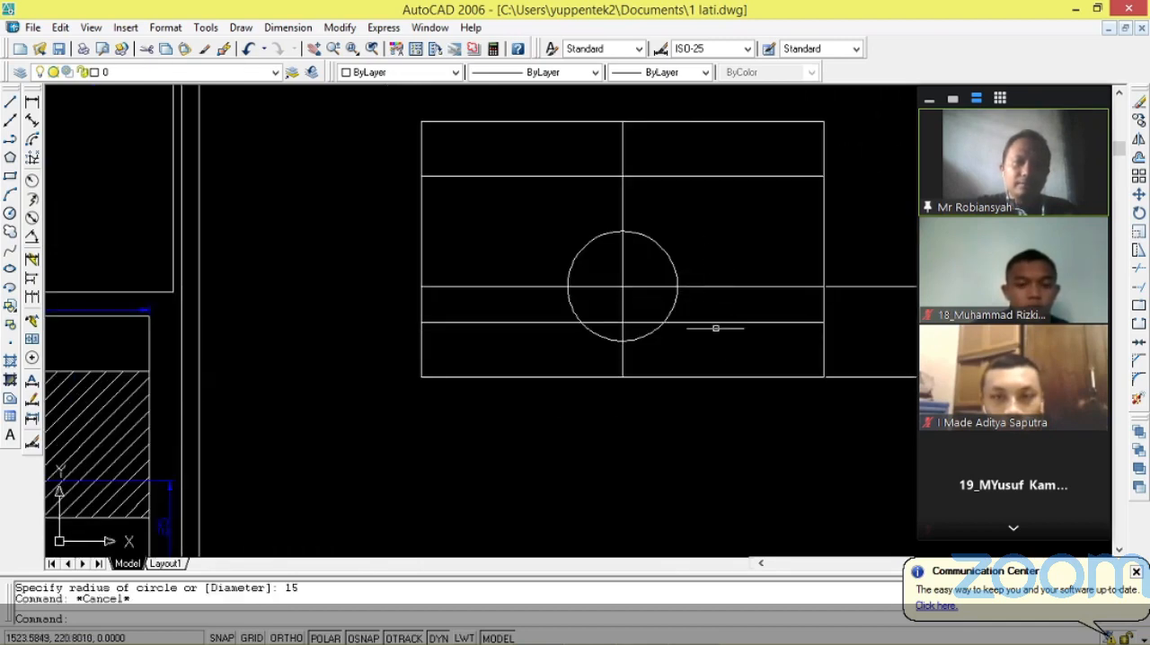
pyautogui.write('TRIM')
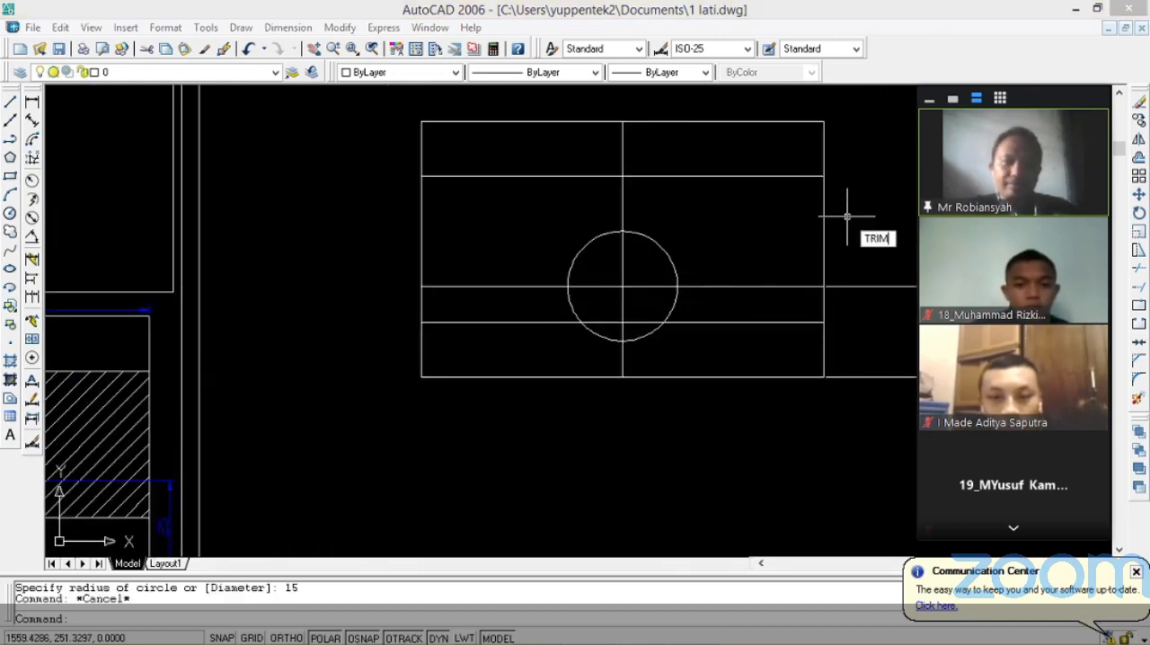
pyautogui.press('Return')
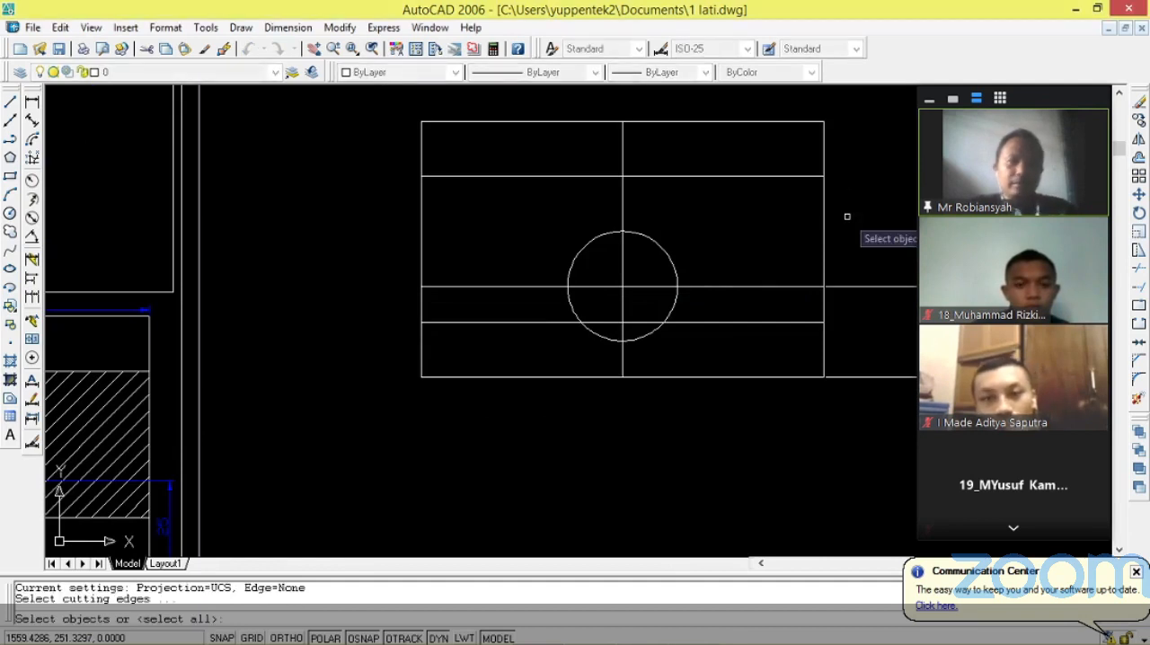
pyautogui.press('Return')
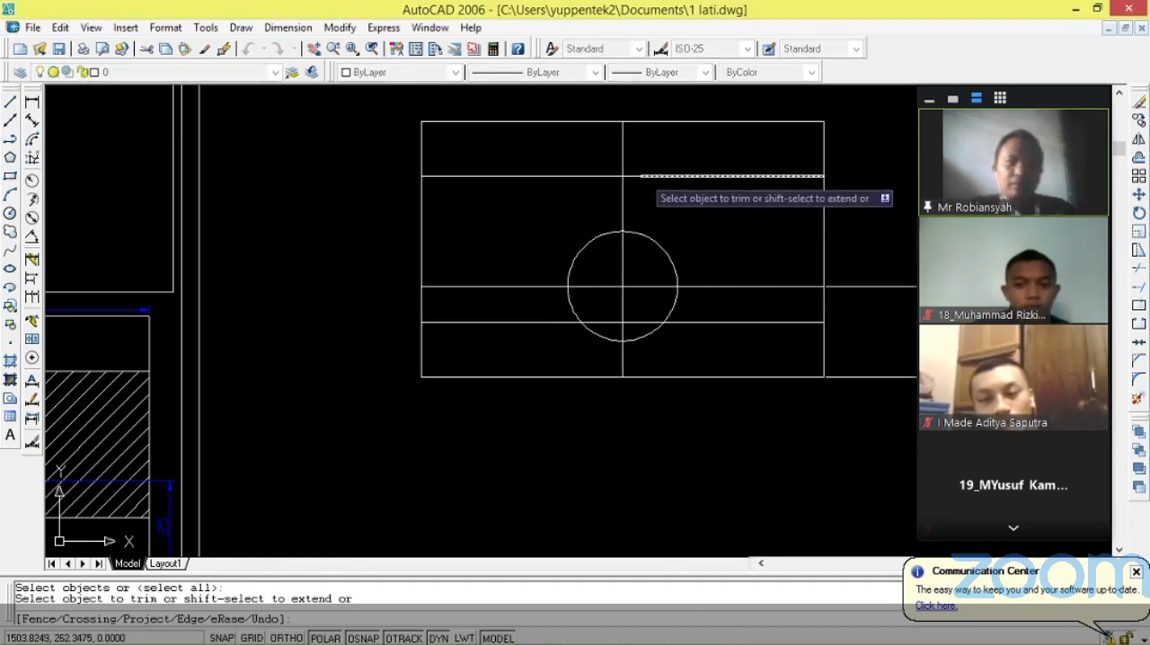
pyautogui.click(622, 143)
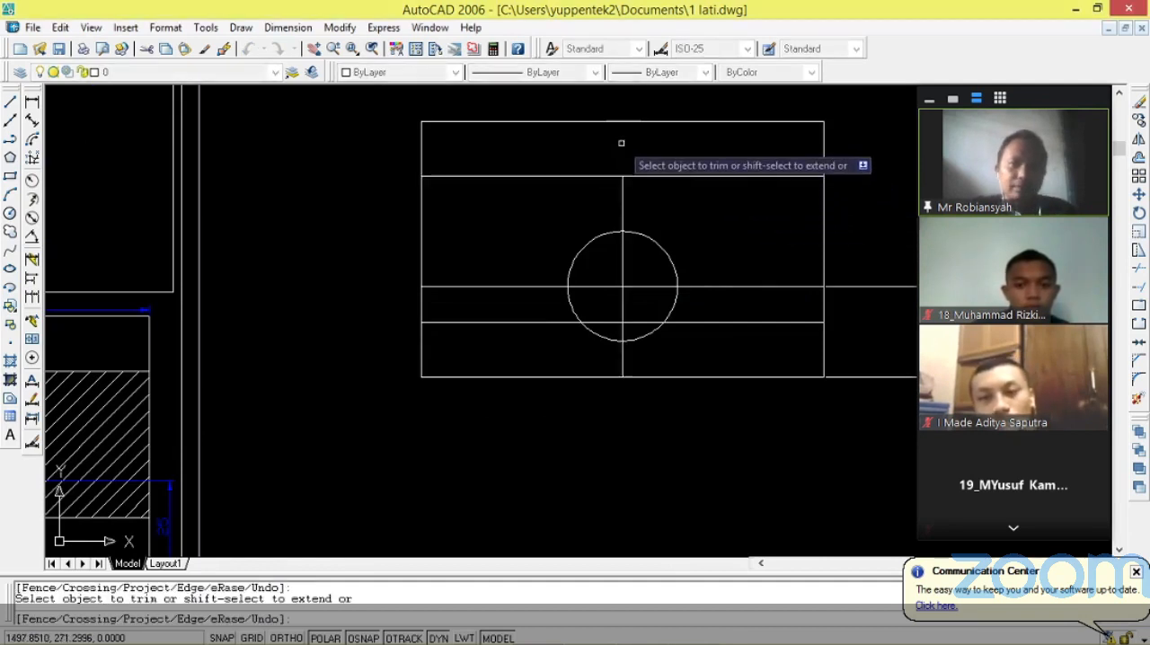
pyautogui.click(623, 205)
pyautogui.click(733, 286)
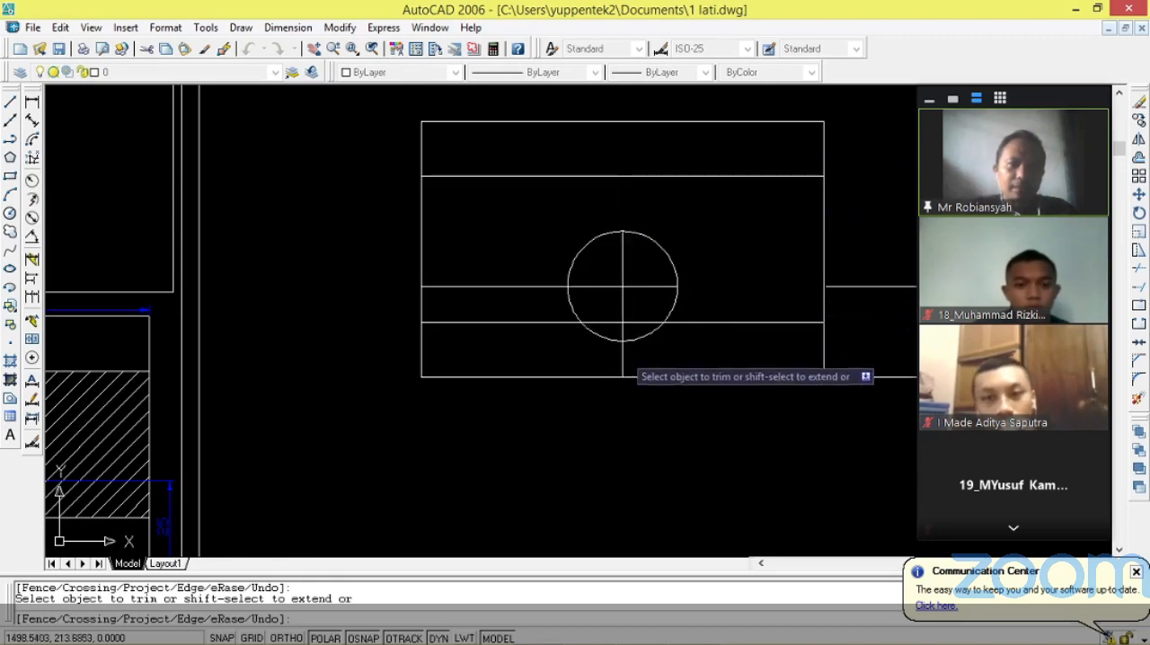
pyautogui.click(527, 286)
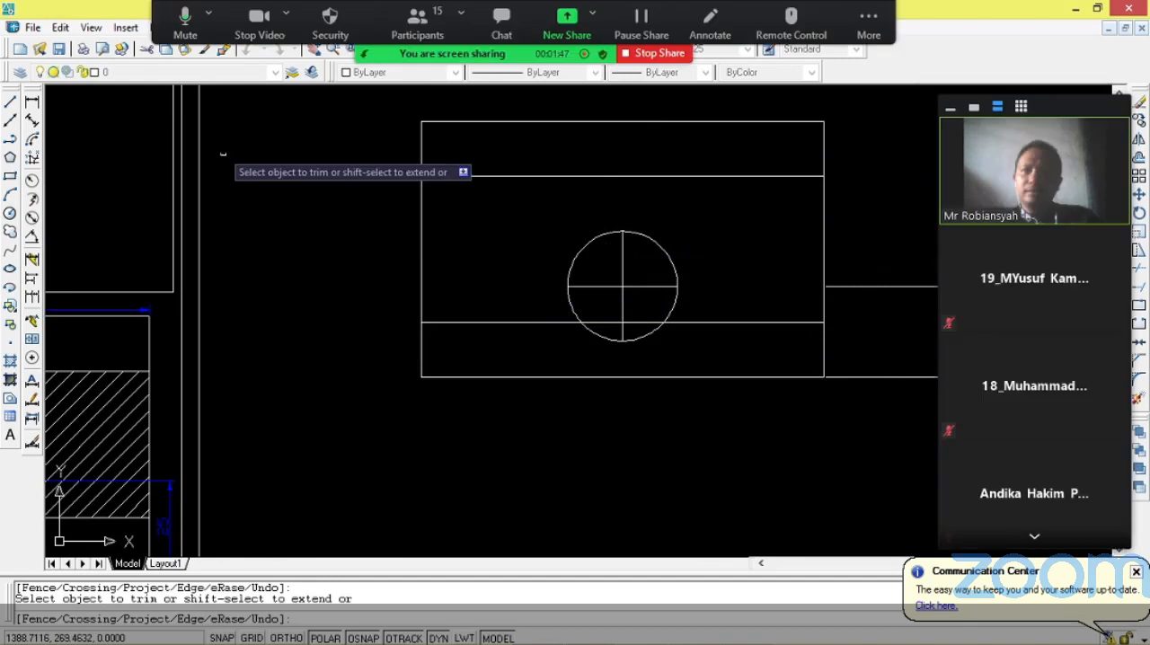
# Trim away both parts of the lower horizontal line that run inside the circle.
pyautogui.scroll(3, 687, 322)
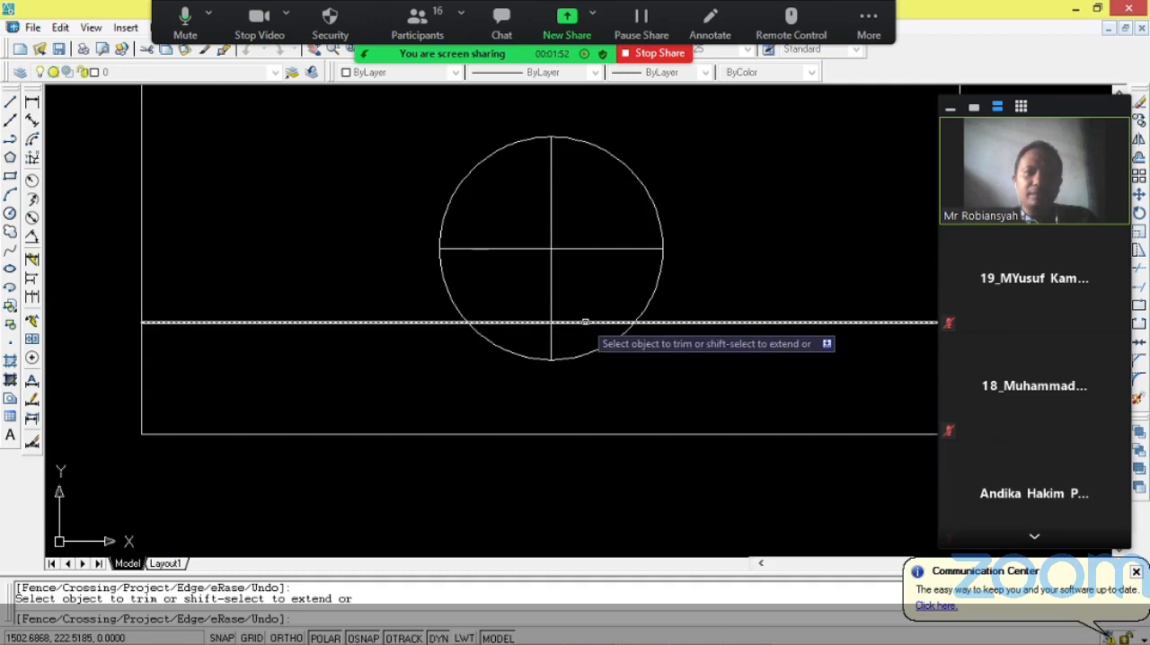
pyautogui.click(585, 321)
pyautogui.click(521, 328)
pyautogui.click(522, 322)
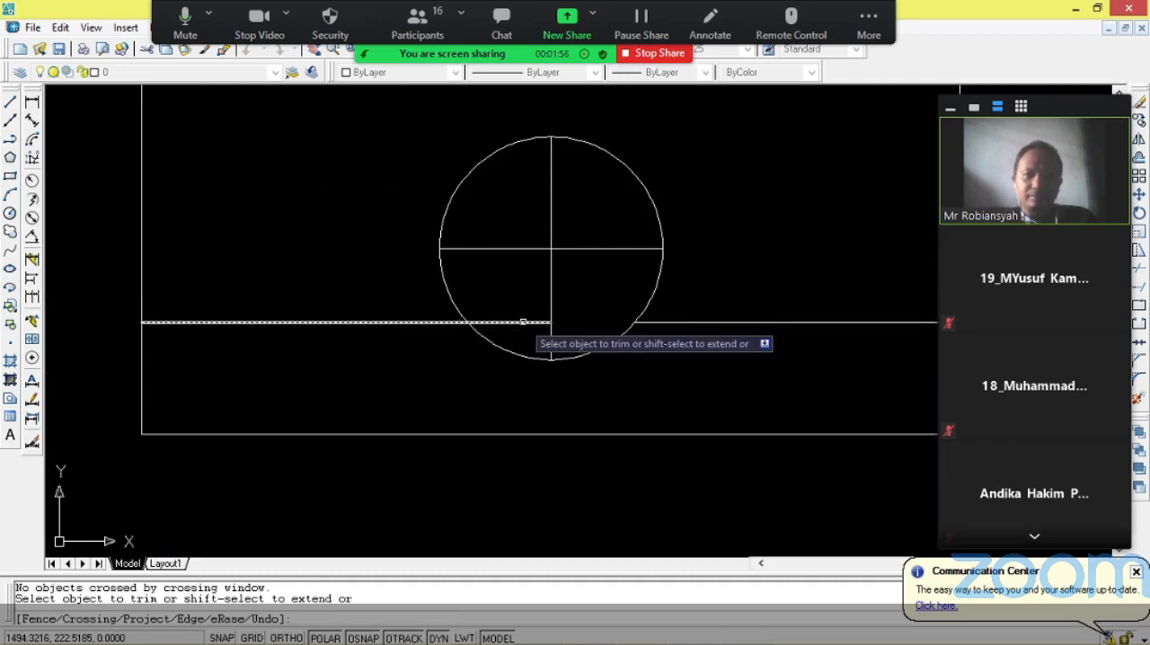
pyautogui.scroll(-3, 523, 321)
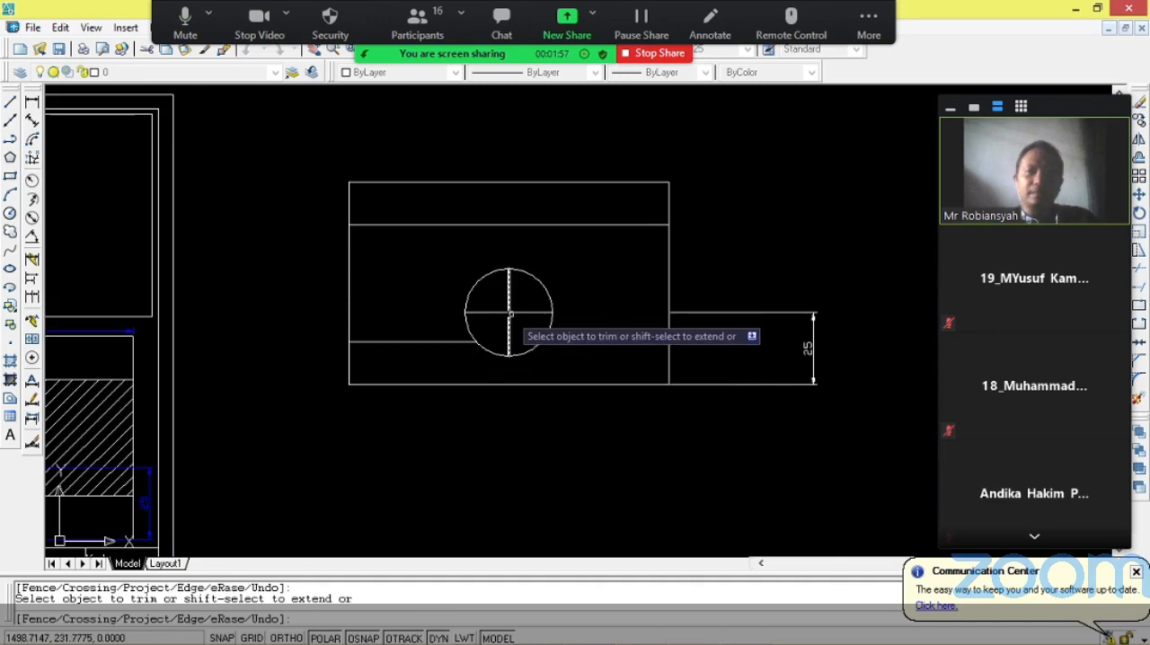
pyautogui.scroll(-1, 587, 255)
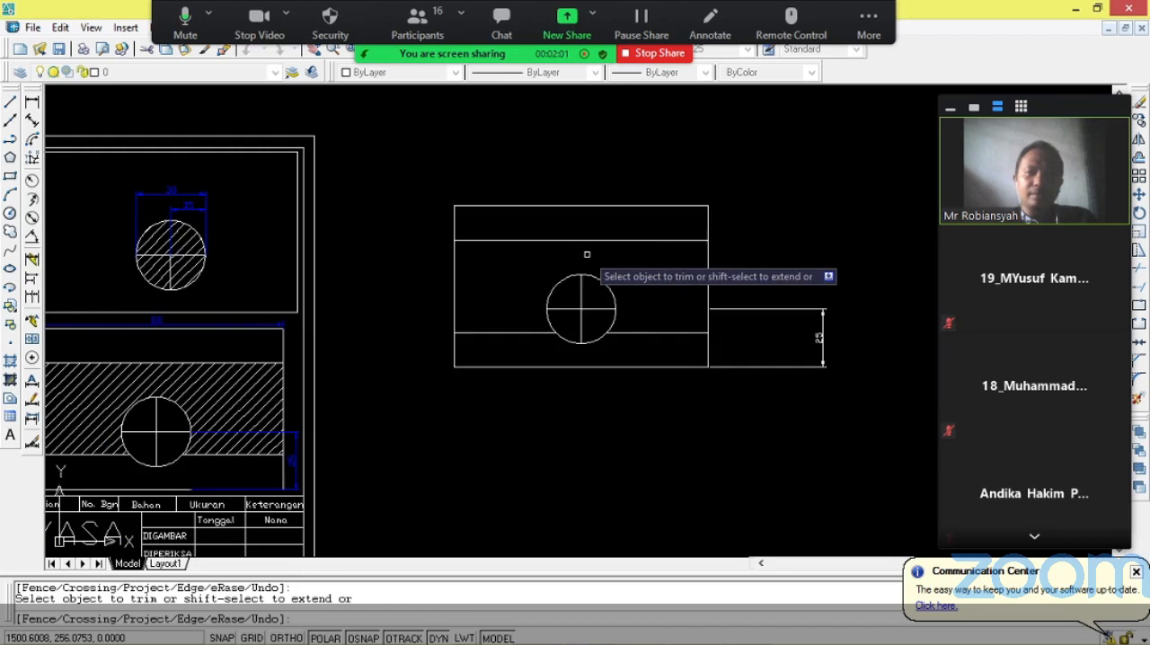
pyautogui.scroll(-2, 551, 354)
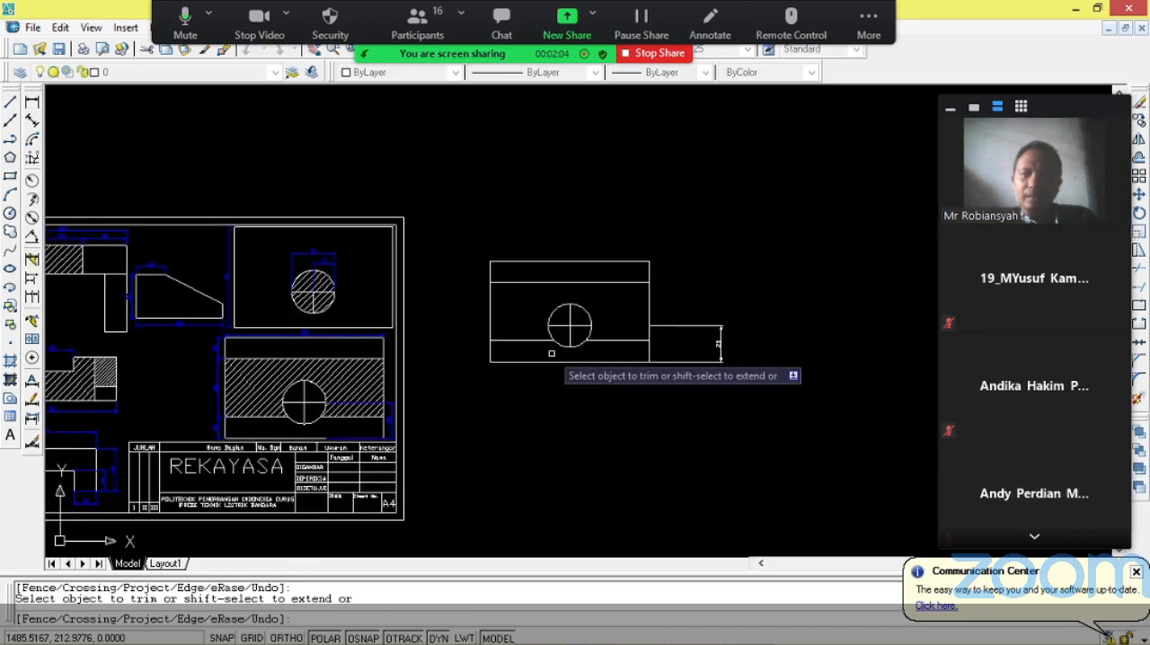
pyautogui.press('Escape')
# Hide the floating meeting controls that cover the drawing program's menus.
pyautogui.scroll(2, 561, 273)
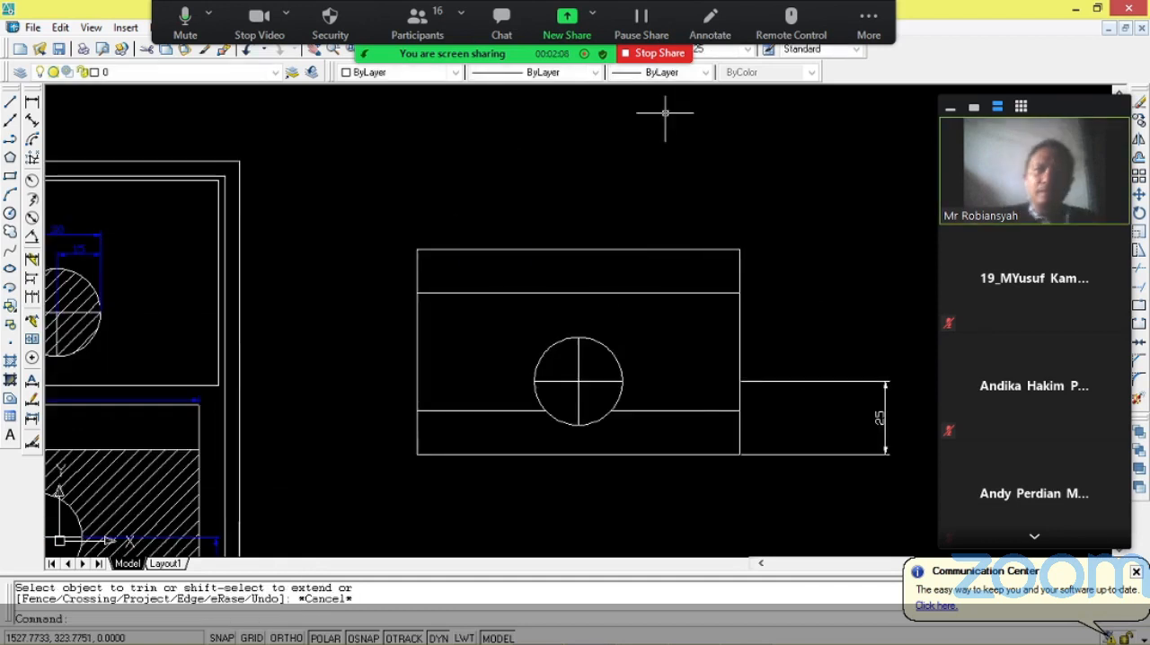
pyautogui.click(869, 23)
pyautogui.click(967, 197)
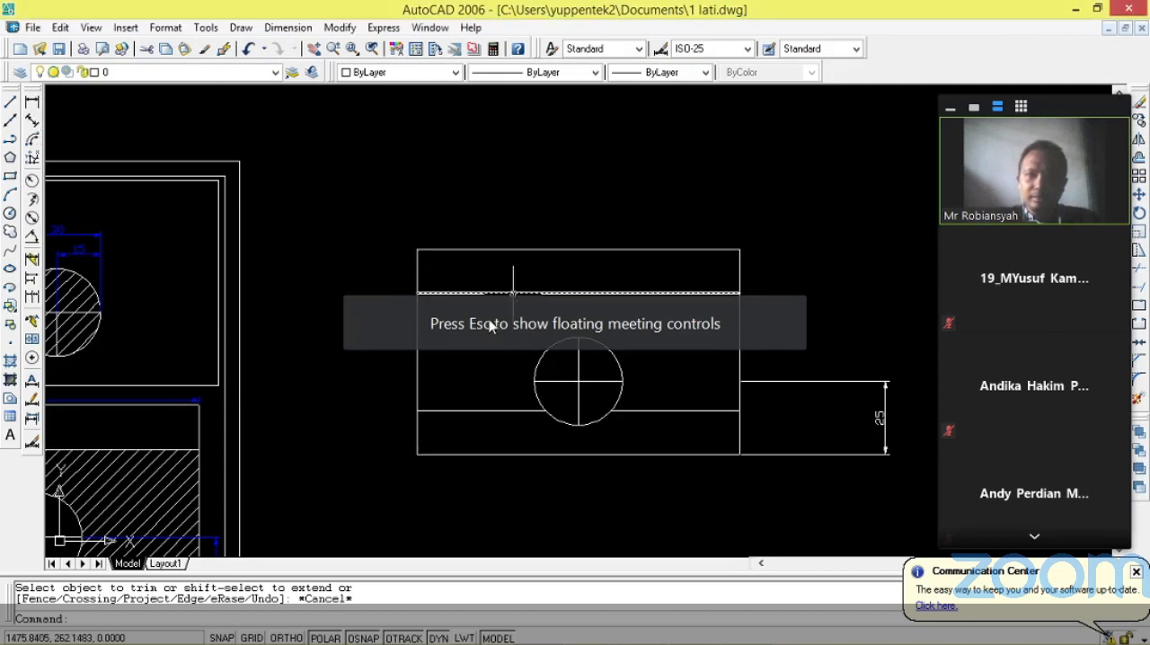
# Add a linear dimension beside the rectangle's left edge, from its top corner to the upper horizontal line.
pyautogui.click(418, 256)
pyautogui.press('Escape')
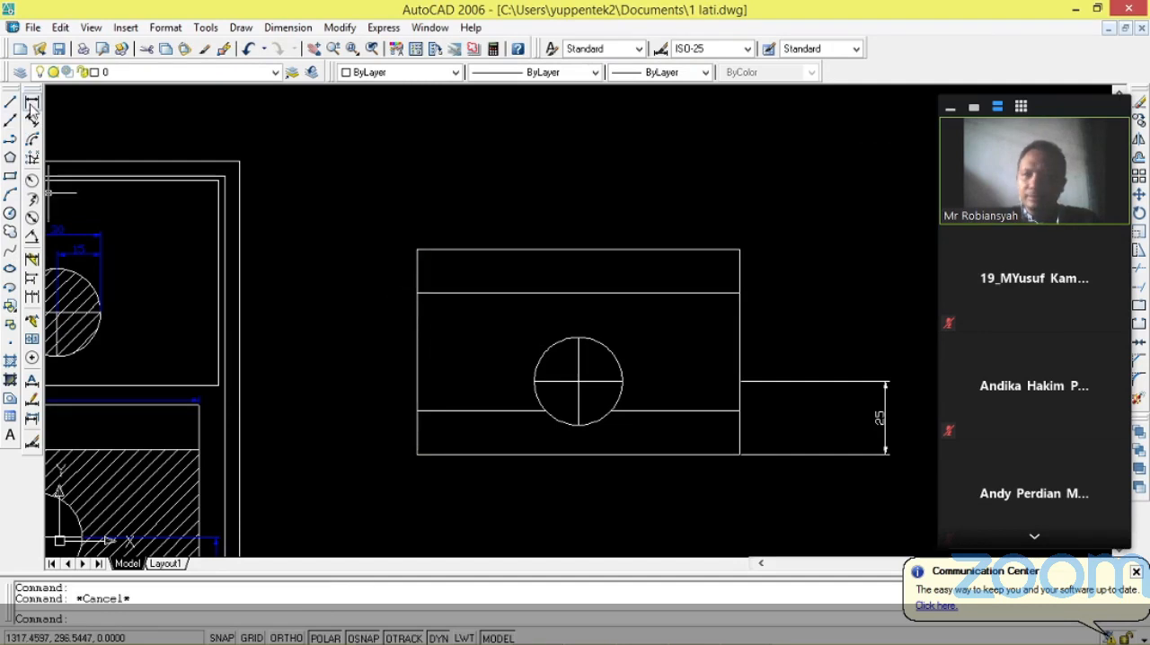
pyautogui.click(32, 102)
pyautogui.click(417, 251)
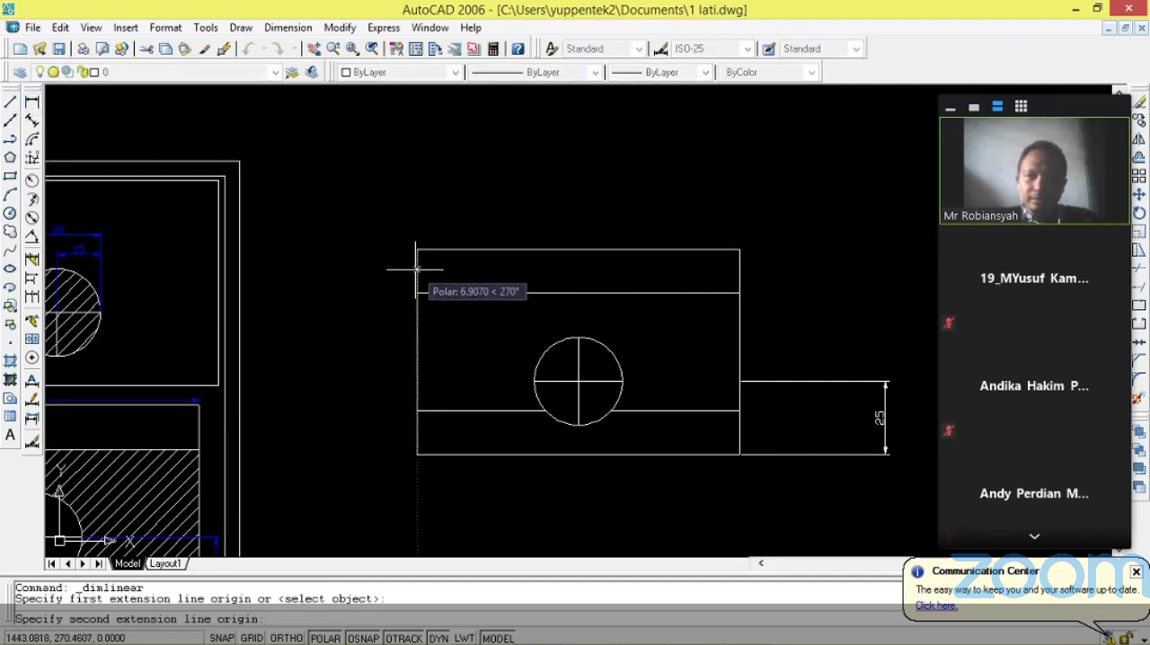
pyautogui.click(417, 293)
pyautogui.click(382, 274)
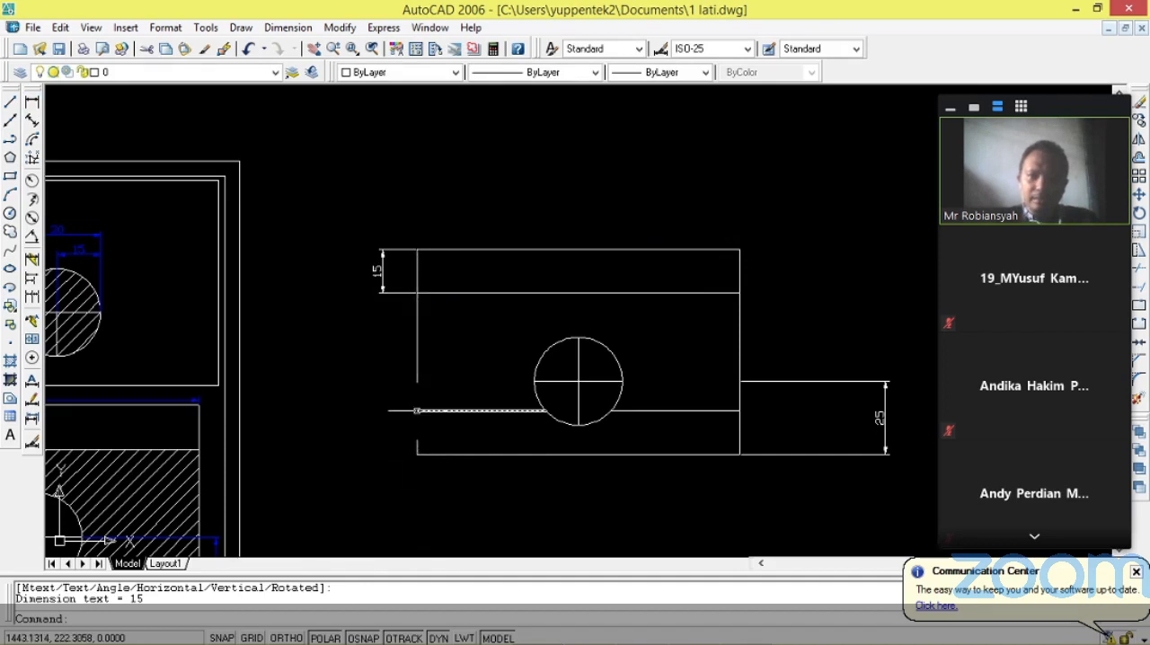
# Add a linear dimension between the lower and upper horizontal lines, aligned with the dimension above it.
pyautogui.press('Return')
pyautogui.click(417, 411)
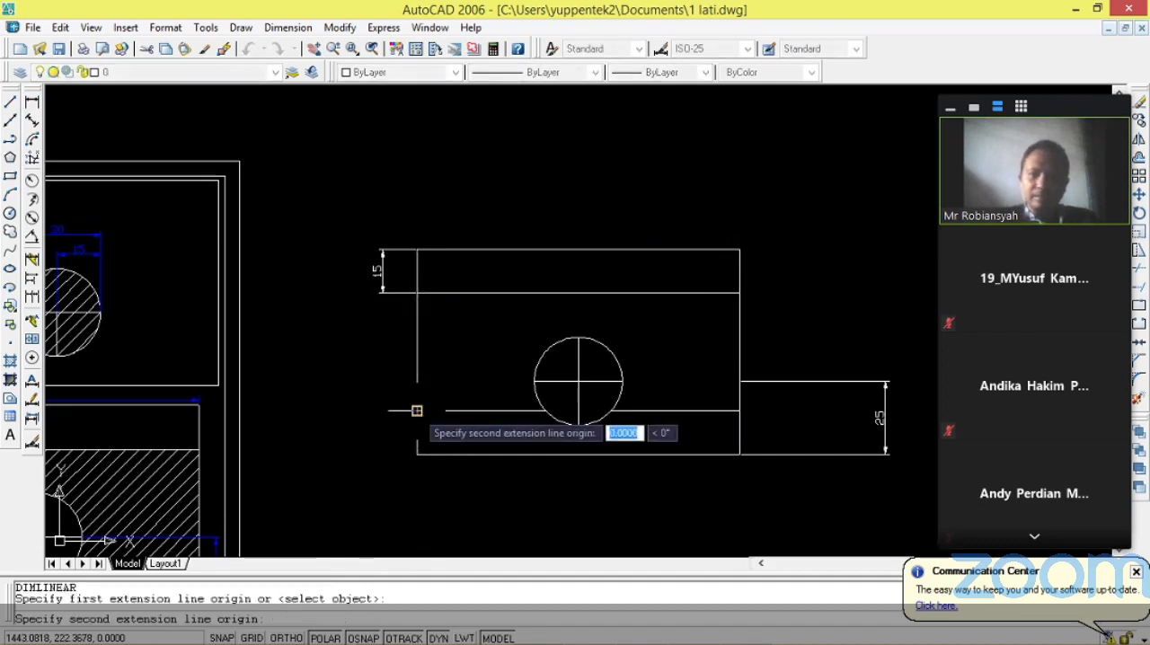
pyautogui.click(417, 292)
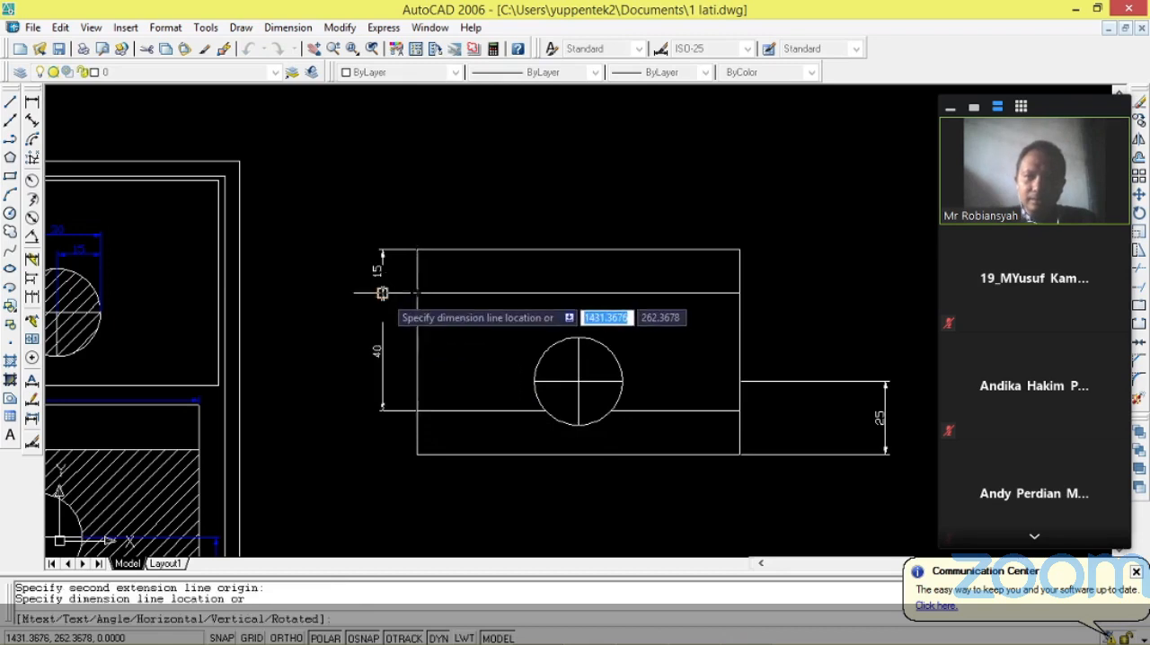
pyautogui.click(383, 295)
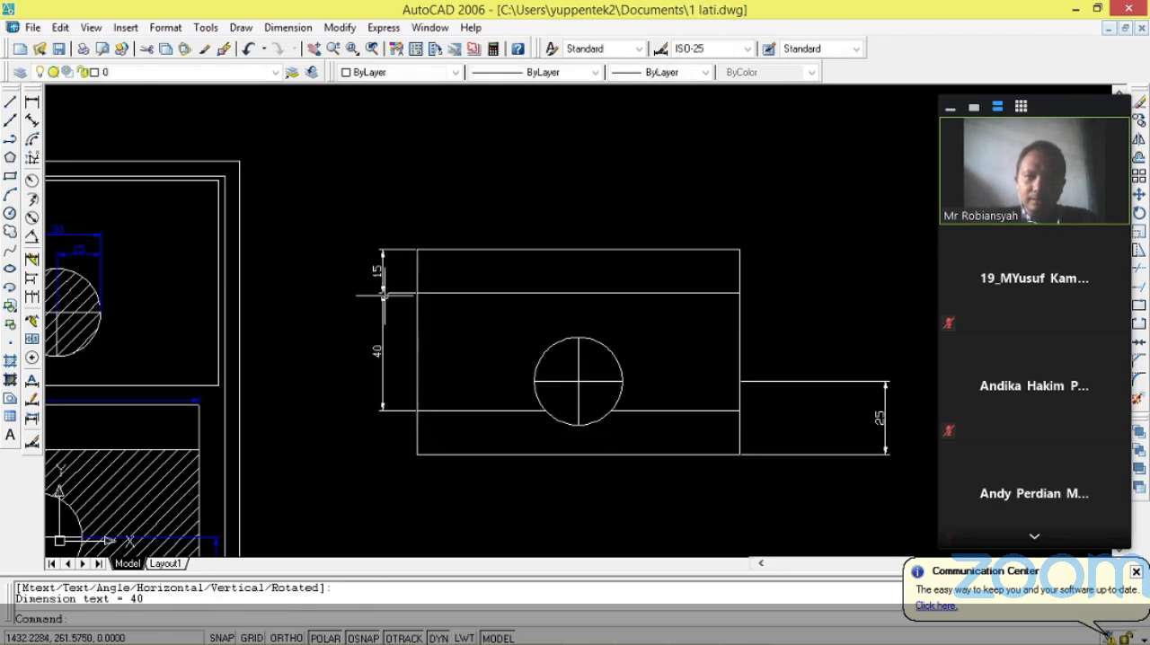
# Add a linear dimension beside the left edge, from the rectangle's bottom corner up to the lower horizontal line.
pyautogui.press('Return')
pyautogui.click(417, 454)
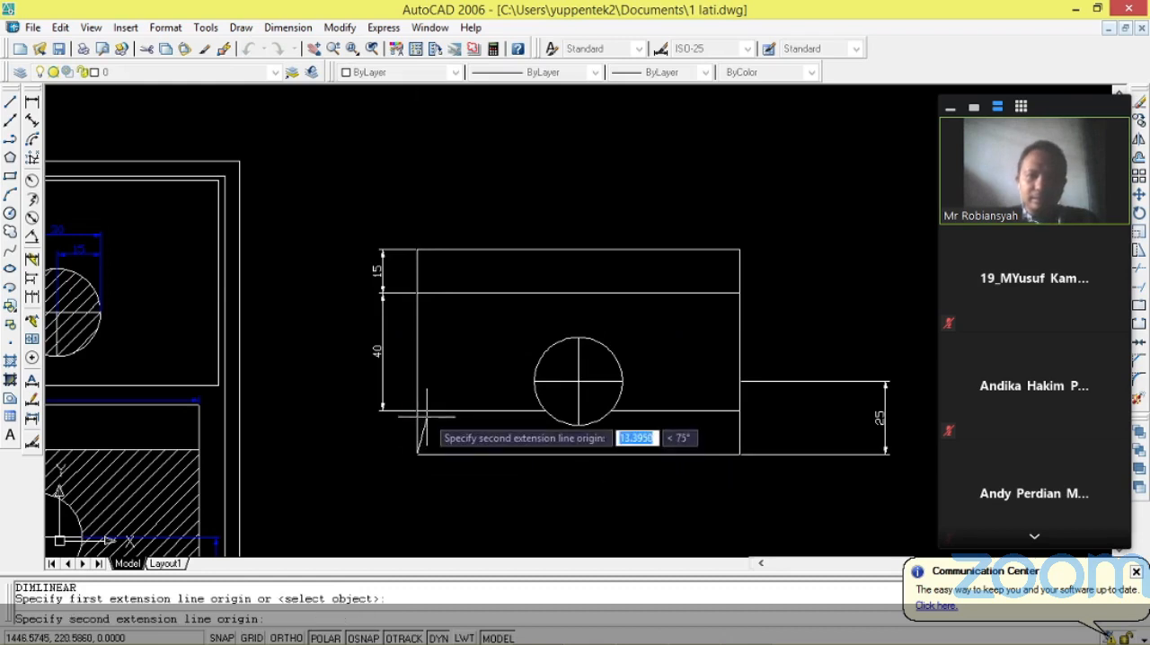
pyautogui.click(415, 411)
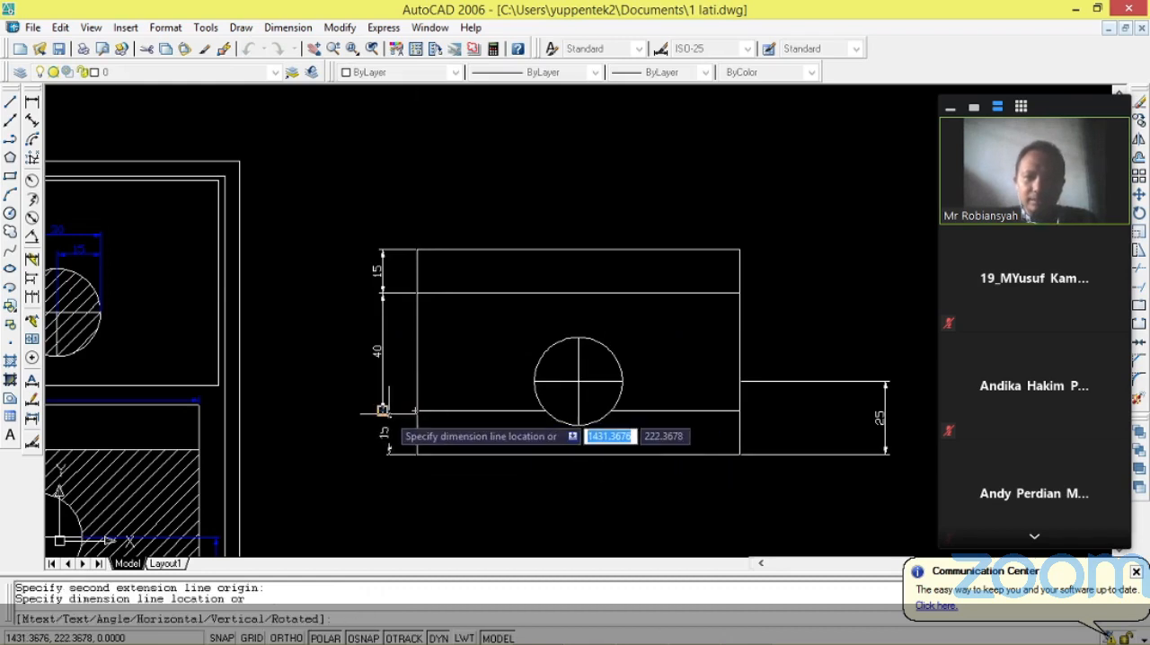
pyautogui.click(383, 430)
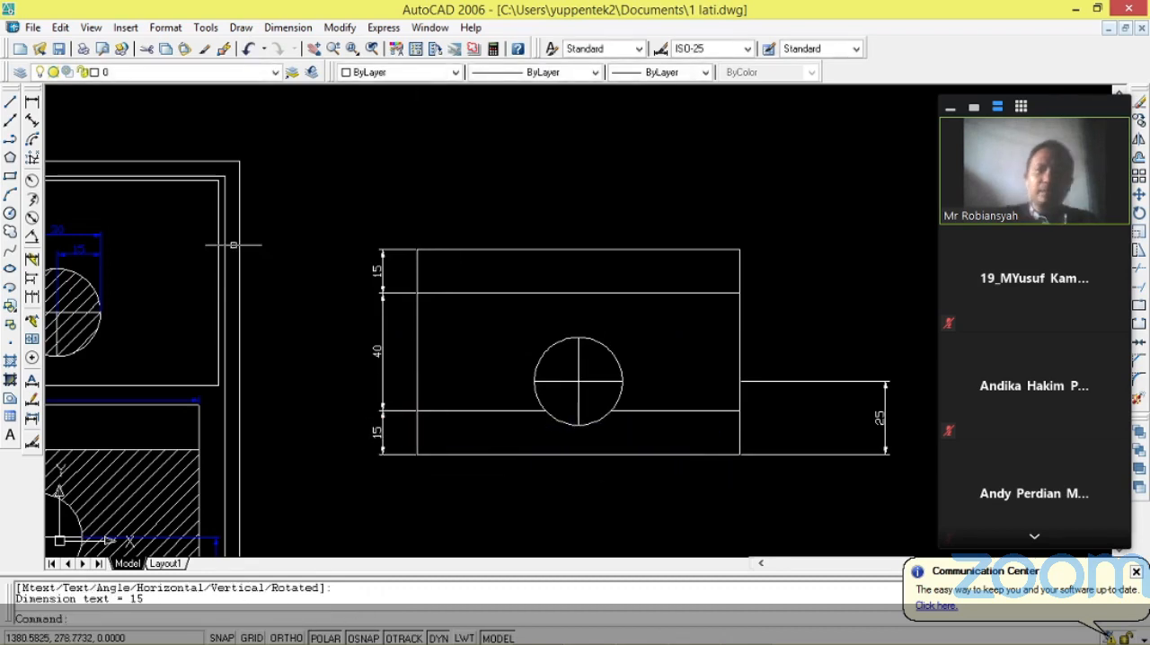
# Try to add a linear dimension for the rectangle's full width above its top edge.
pyautogui.press('Return')
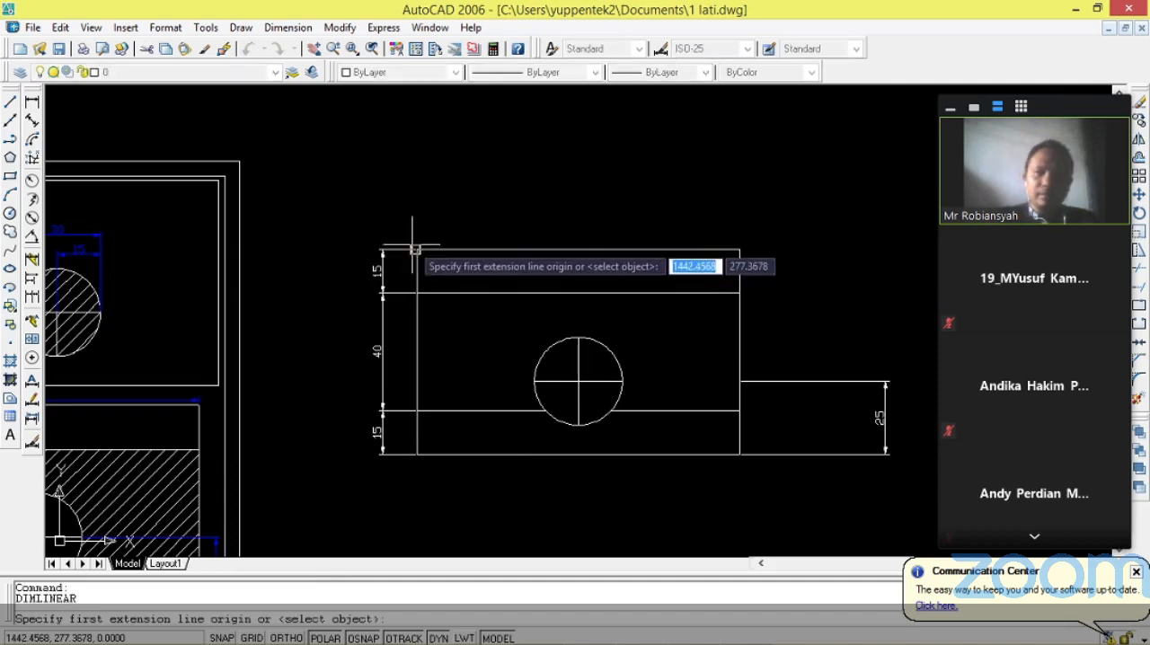
pyautogui.click(417, 250)
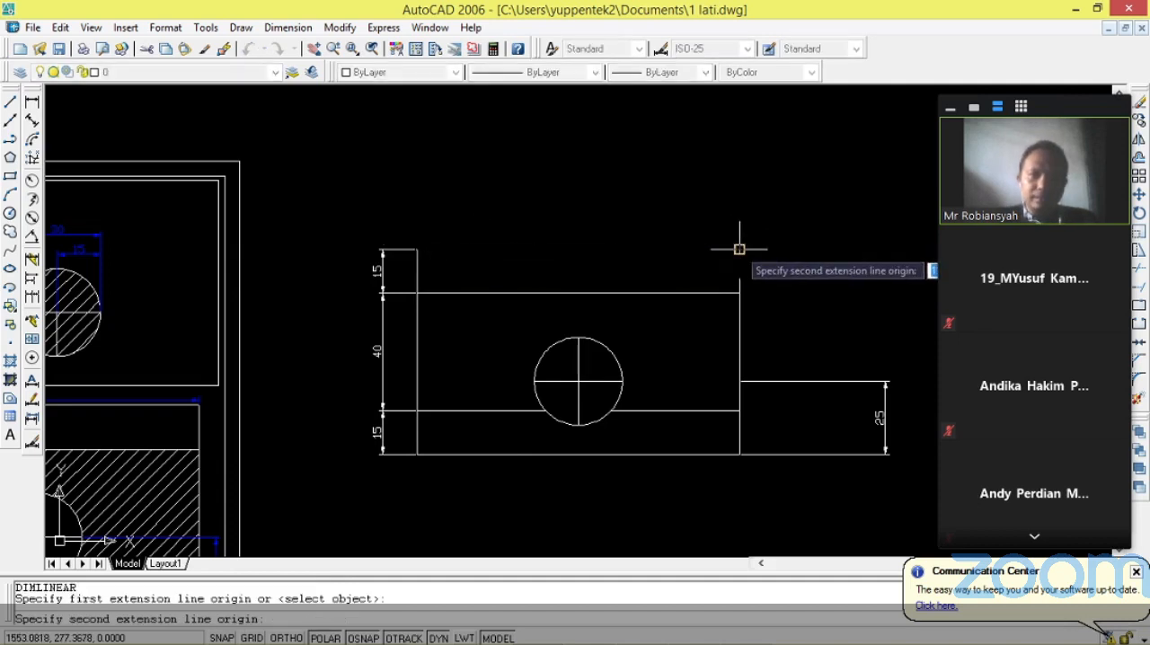
pyautogui.click(740, 250)
pyautogui.click(754, 203)
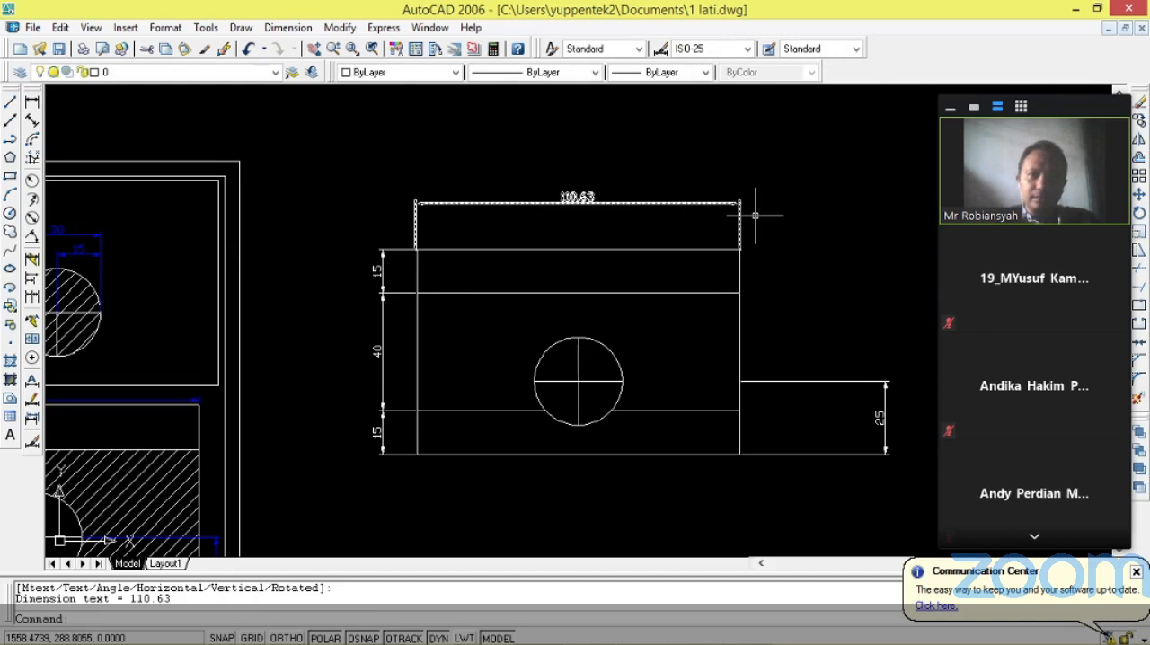
# Undo the overall width dimension above the rectangle.
pyautogui.scroll(3, 565, 252)
pyautogui.hotkey('ctrl', 'z')
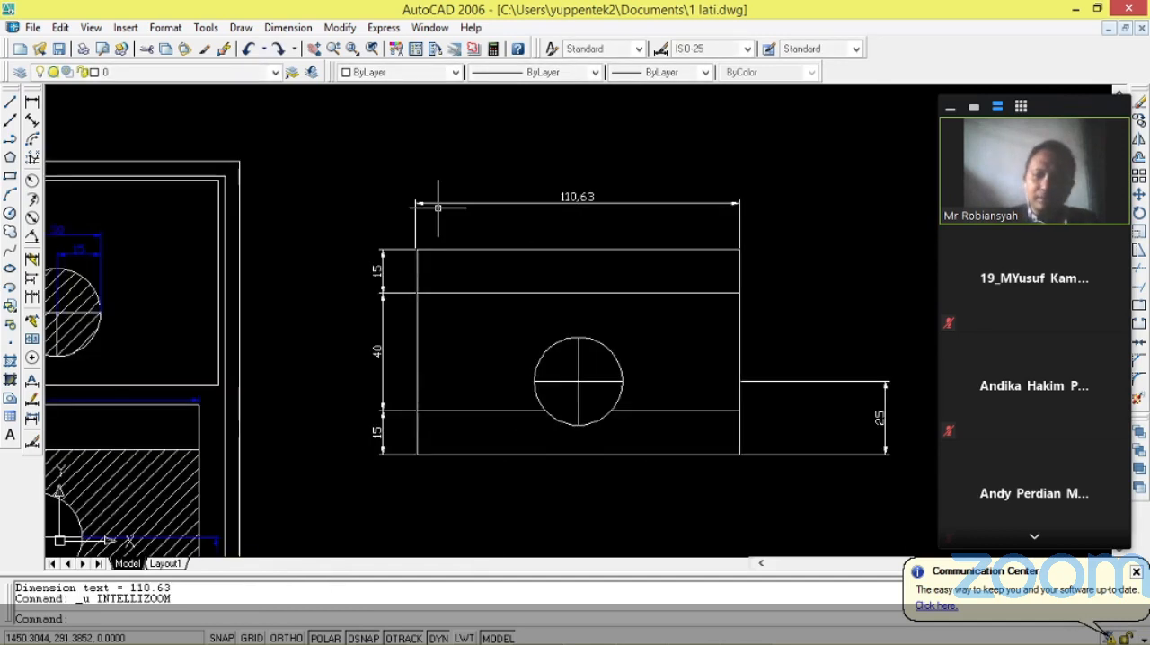
pyautogui.hotkey('ctrl', 'z')
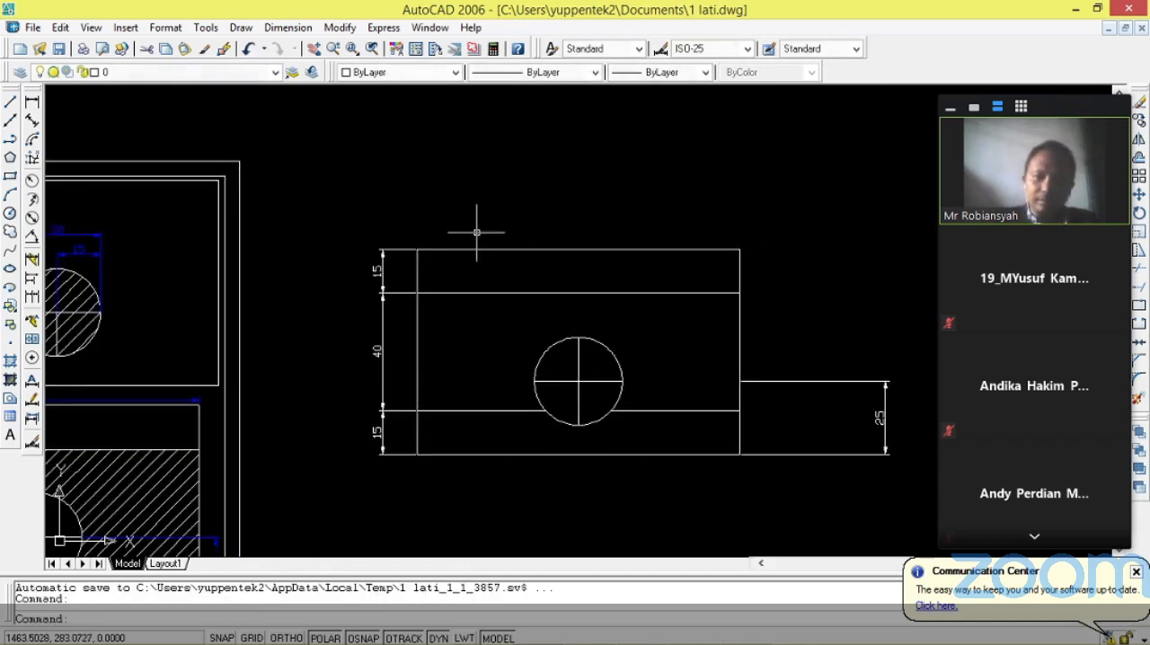
# Undo the dimension of the lowest band beside the rectangle's left edge.
pyautogui.scroll(2, 698, 218)
pyautogui.scroll(1, 724, 230)
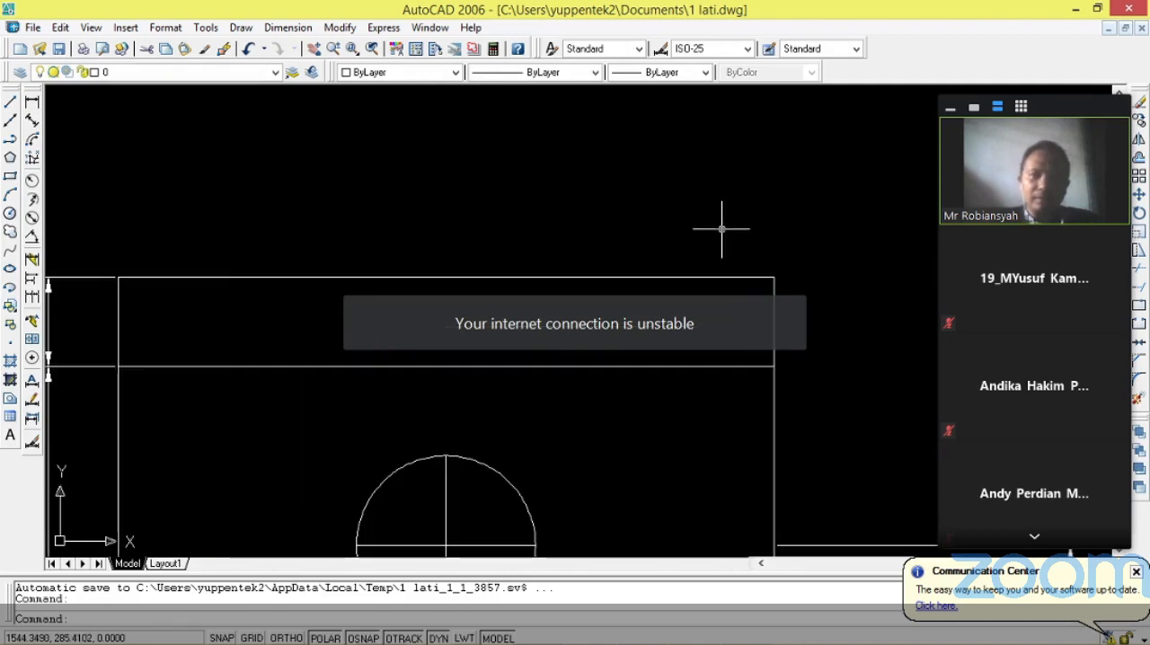
pyautogui.hotkey('ctrl', 'z')
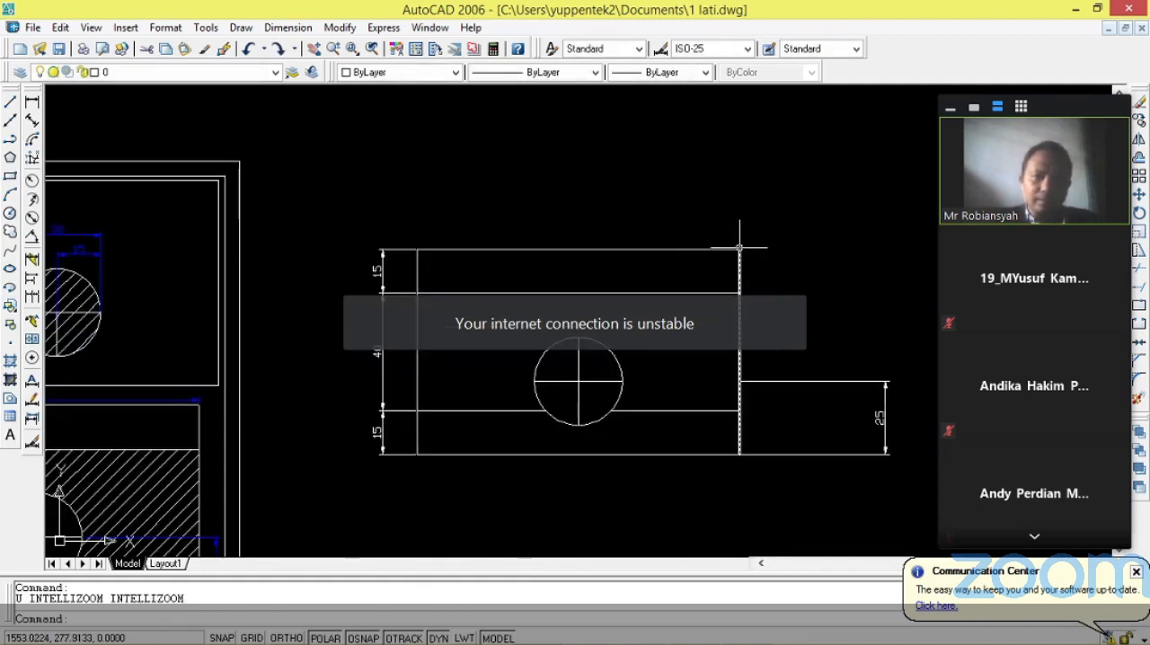
pyautogui.click(739, 248)
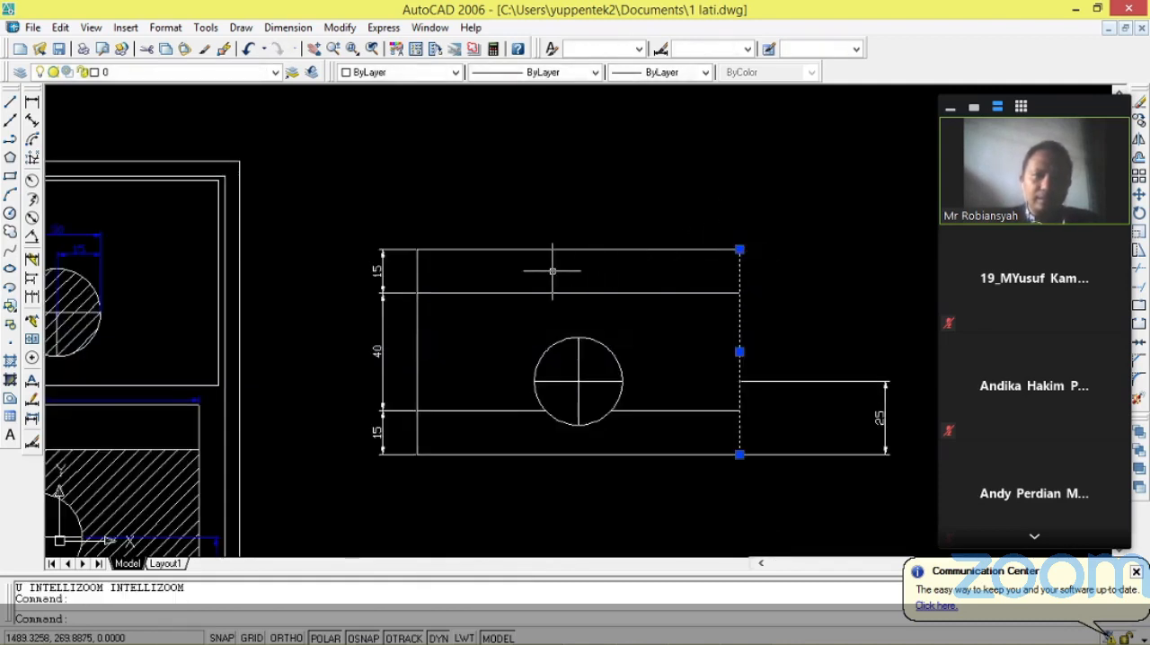
pyautogui.press('Escape')
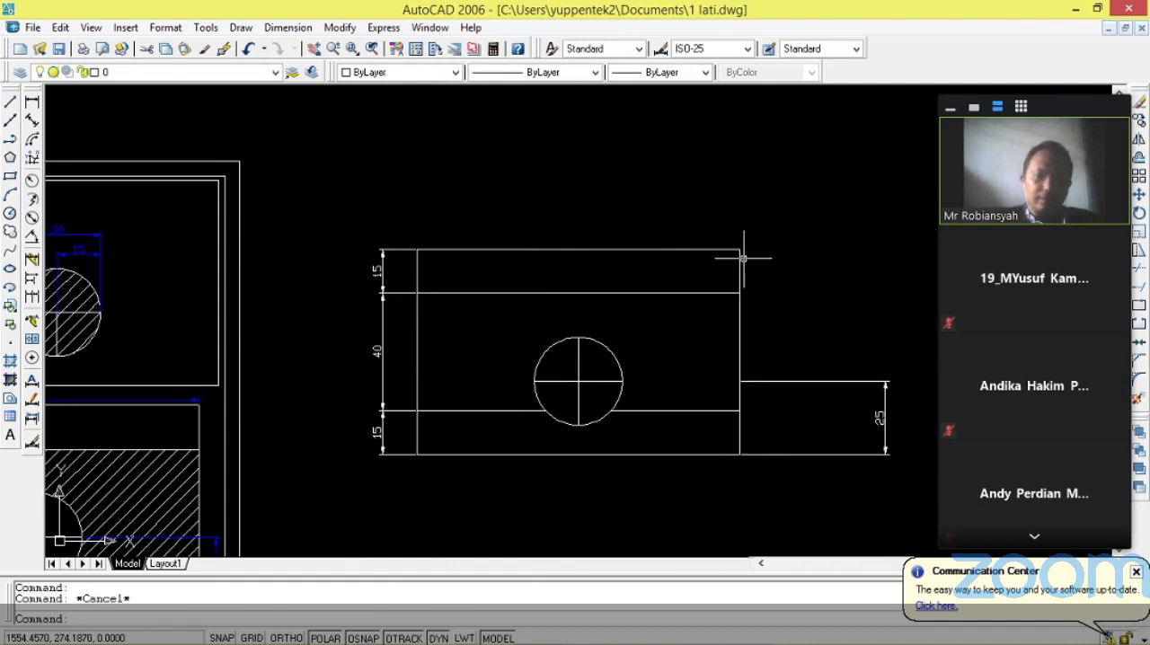
pyautogui.hotkey('ctrl', 'z')
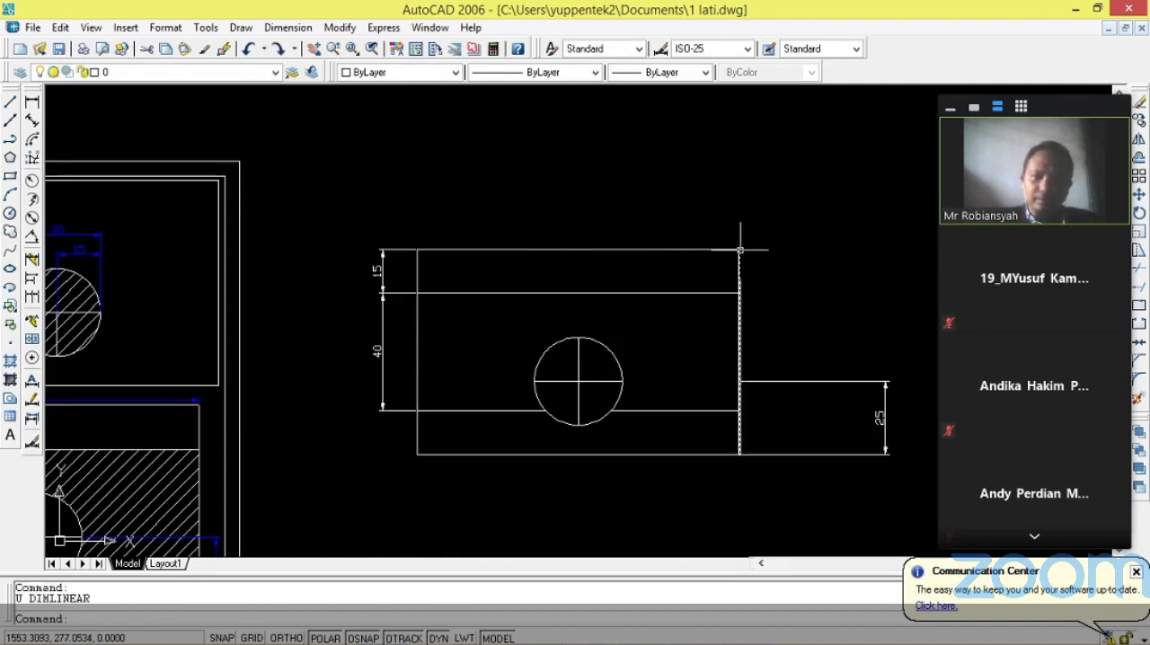
# Redo the undone dimension of the lowest band and add a linear dimension for the rectangle's full width above its top edge.
pyautogui.hotkey('ctrl', 'y')
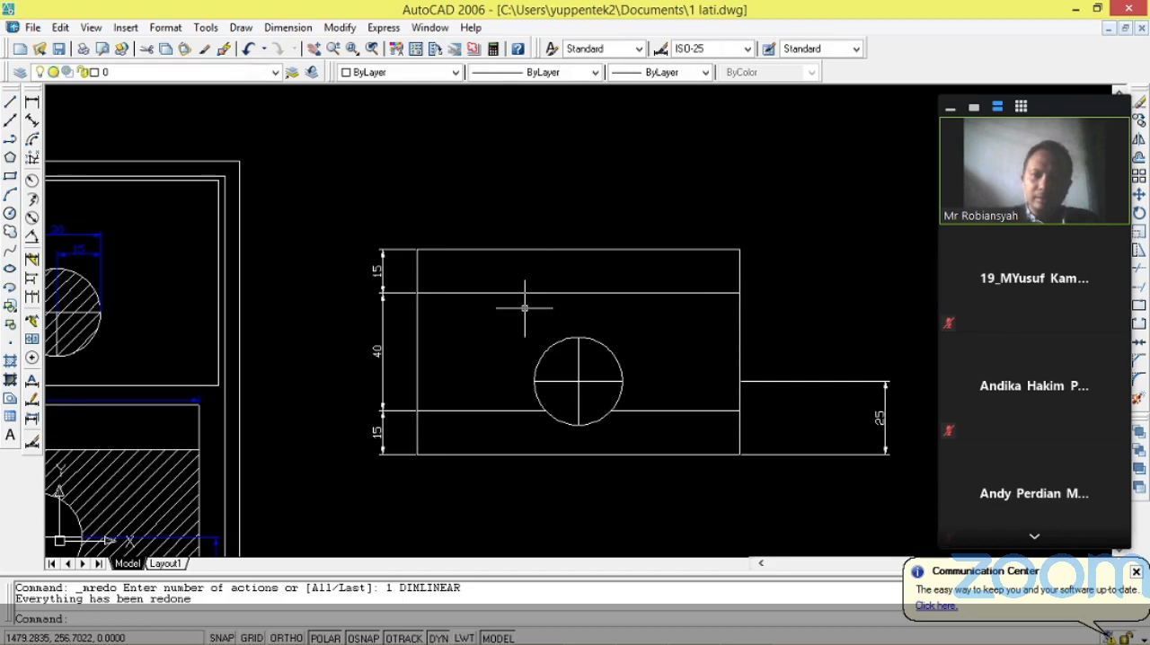
pyautogui.click(32, 102)
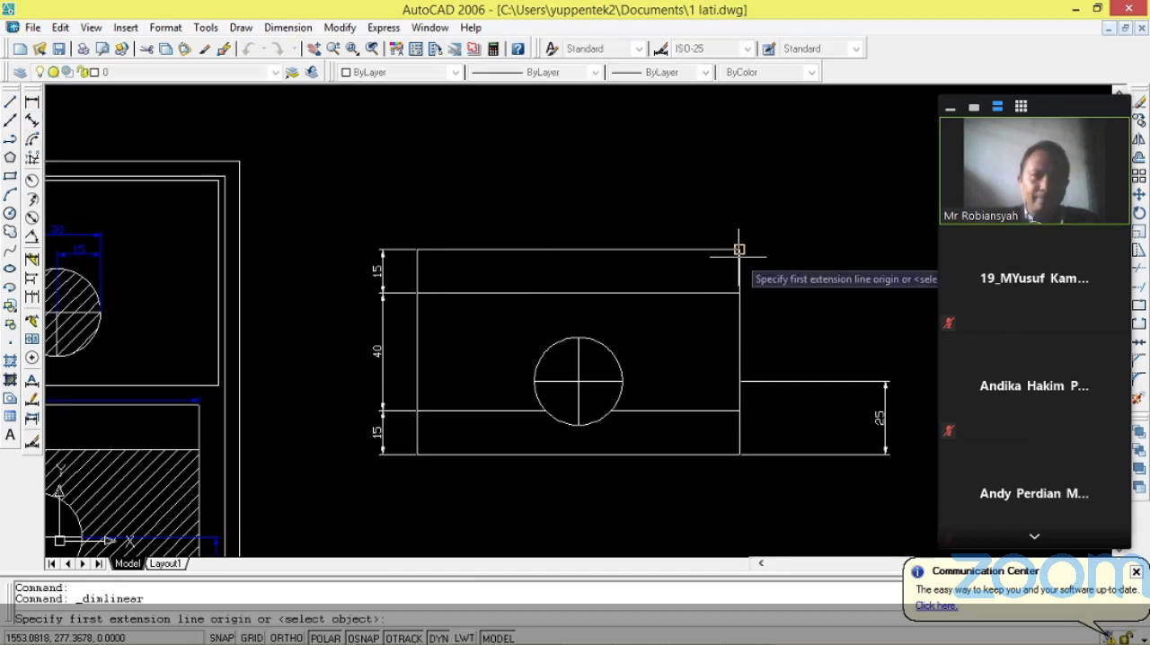
pyautogui.click(738, 249)
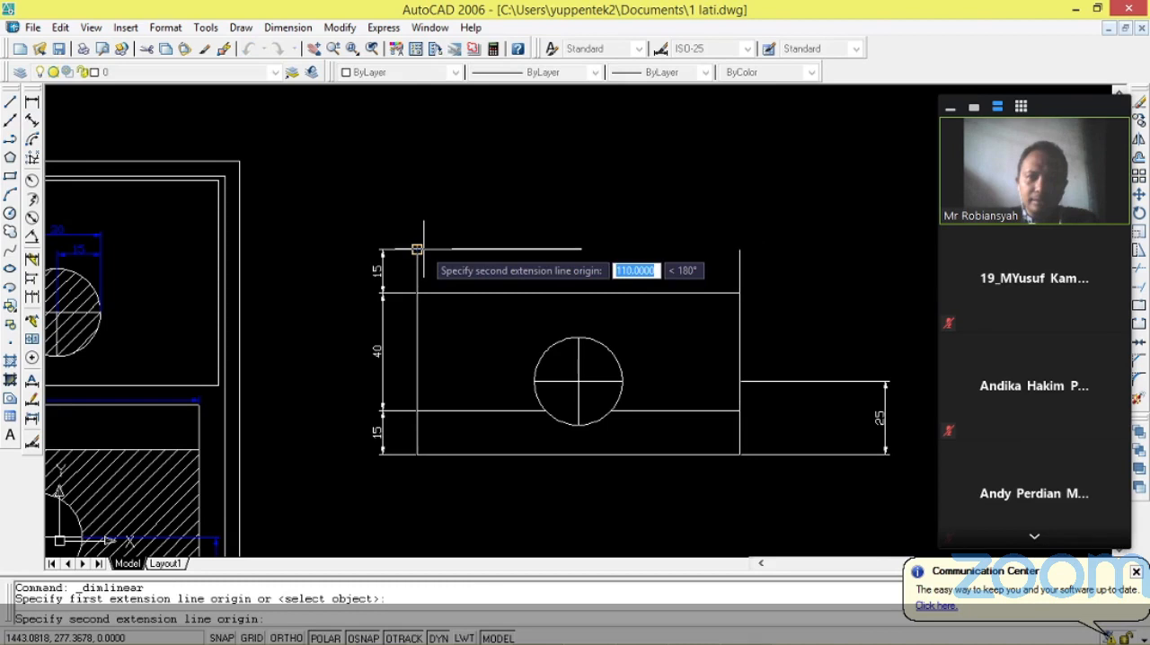
pyautogui.click(417, 249)
pyautogui.click(539, 214)
pyautogui.scroll(3, 557, 177)
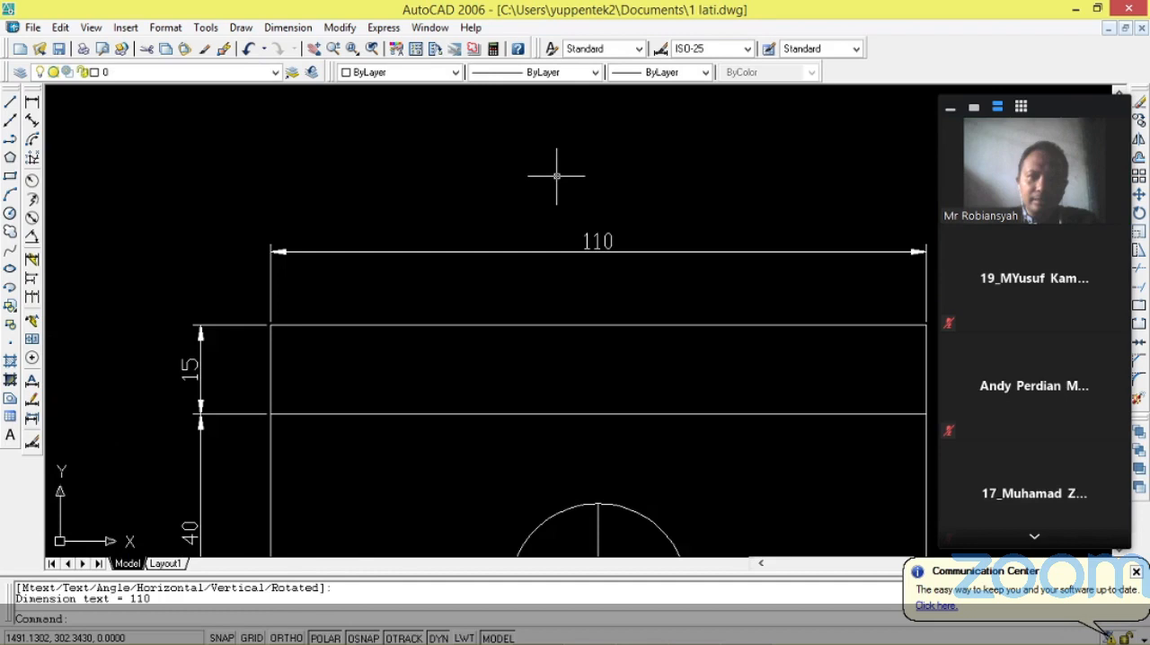
pyautogui.scroll(-5, 557, 177)
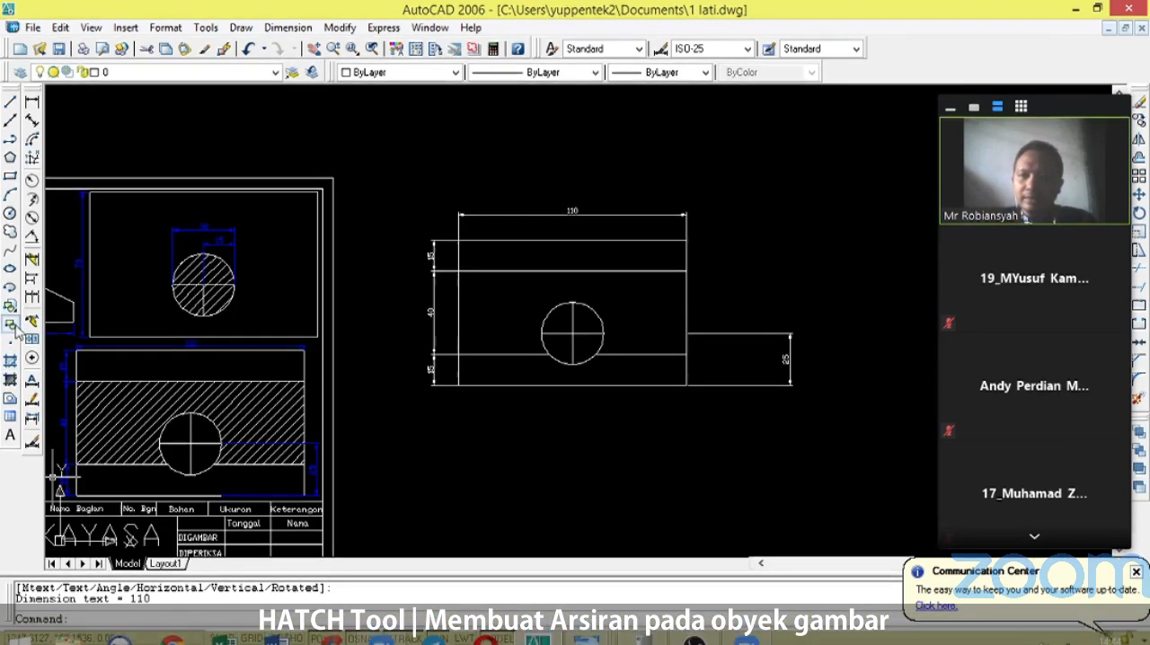
# Start a hatch and choose the predefined ANSI32 pattern from the ANSI patterns.
pyautogui.click(9, 363)
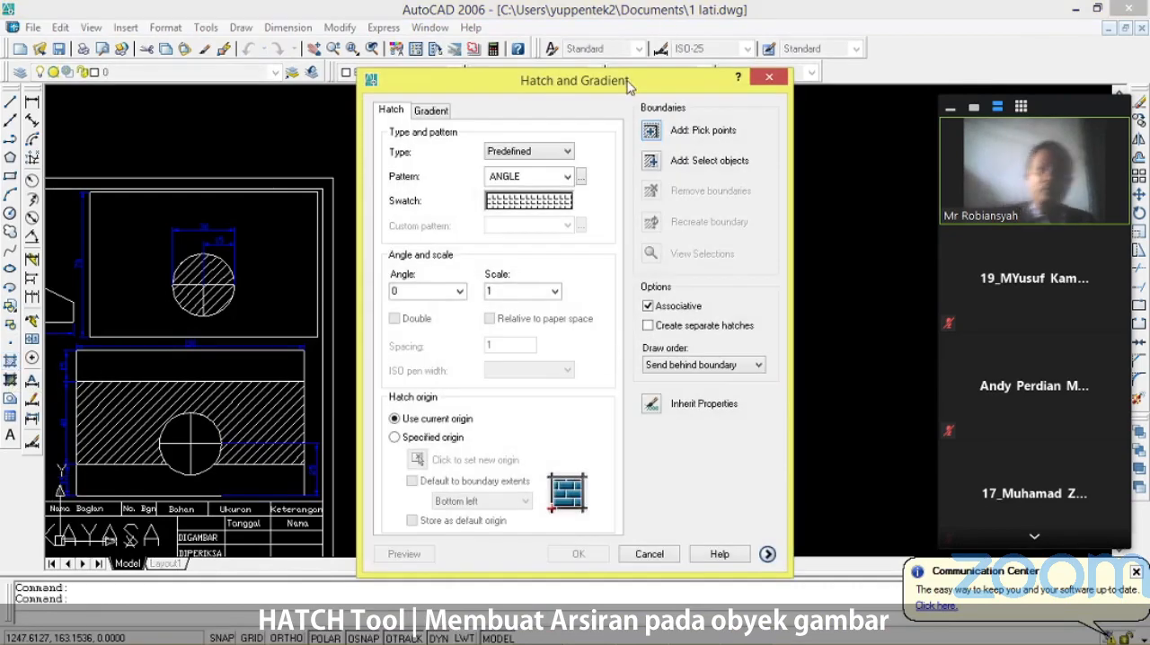
pyautogui.moveTo(627, 86); pyautogui.dragTo(338, 79)
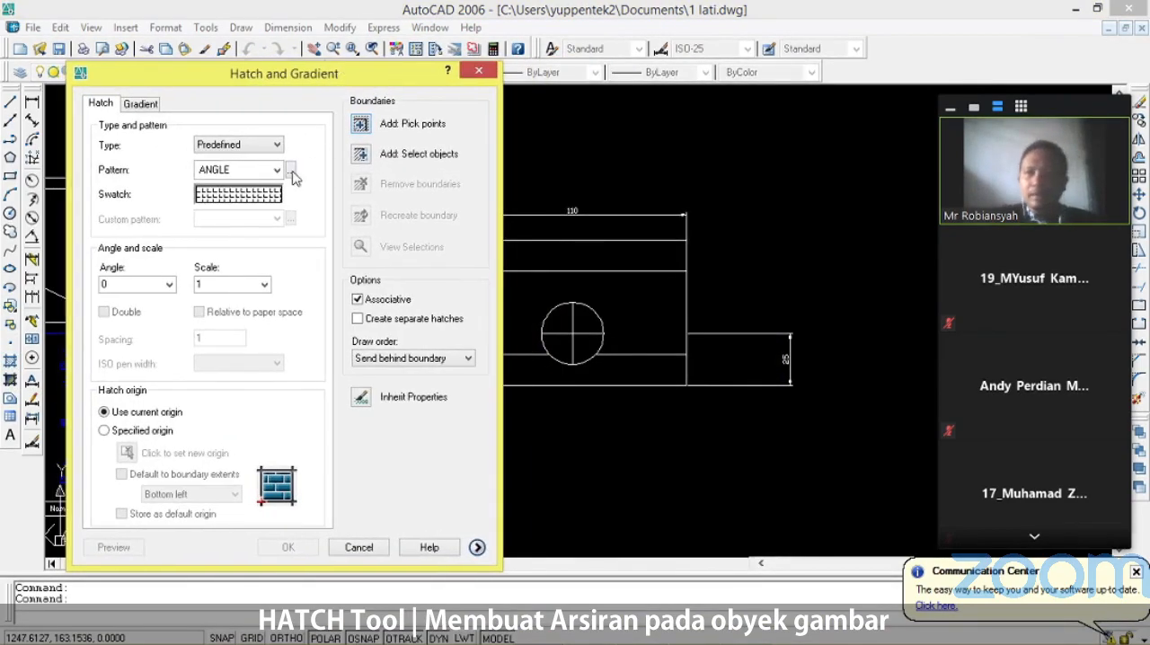
pyautogui.click(265, 194)
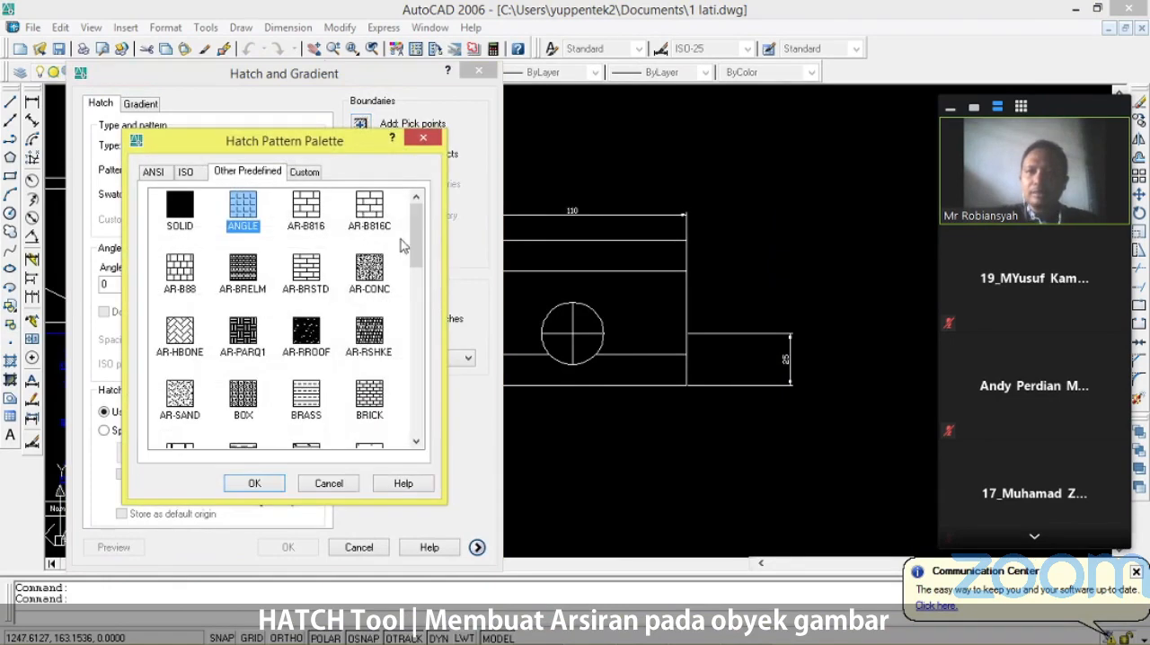
pyautogui.click(187, 172)
pyautogui.click(155, 173)
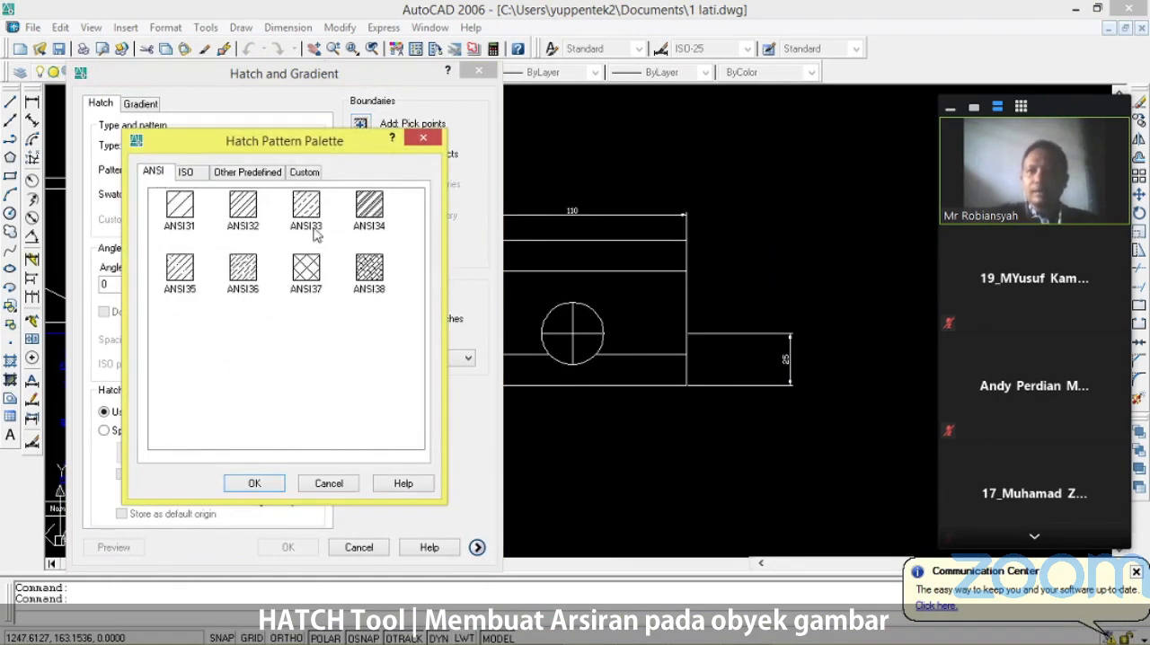
pyautogui.click(184, 209)
pyautogui.click(243, 209)
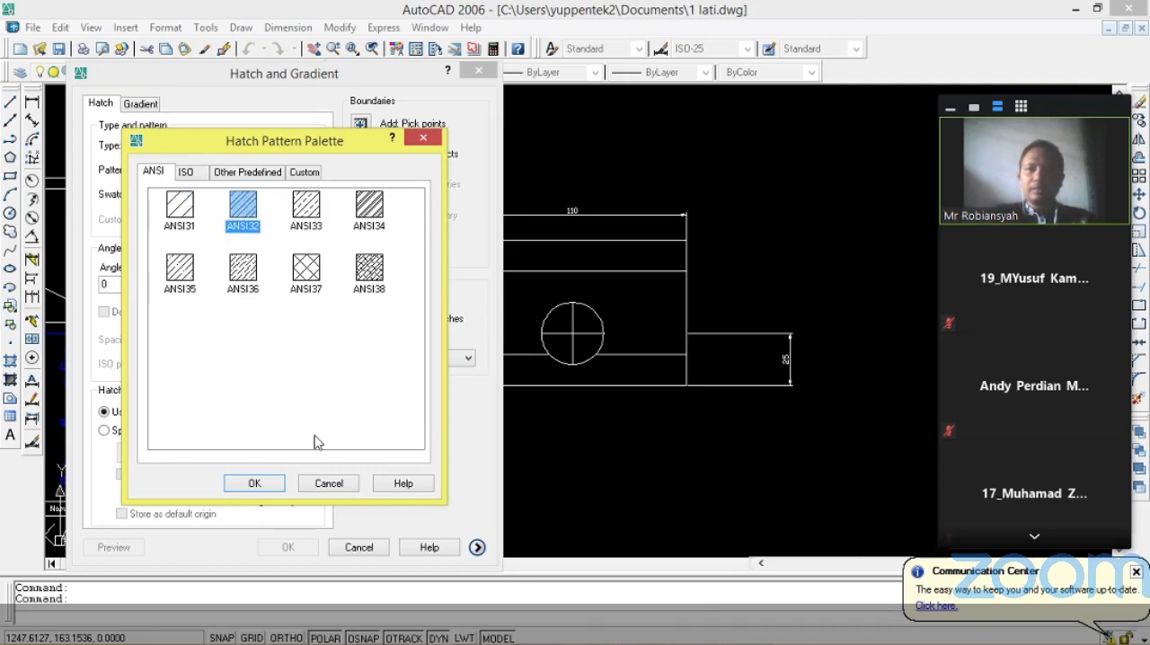
pyautogui.click(261, 485)
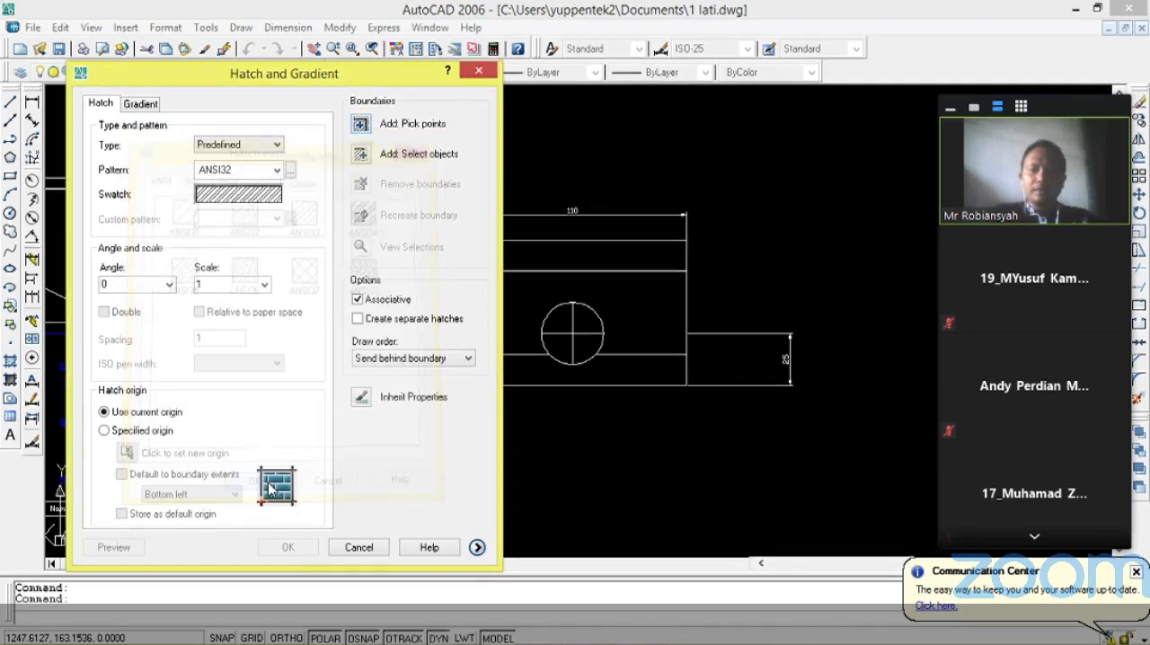
# Apply the hatch to the rectangle's middle band around the circle by picking an internal point.
pyautogui.click(361, 126)
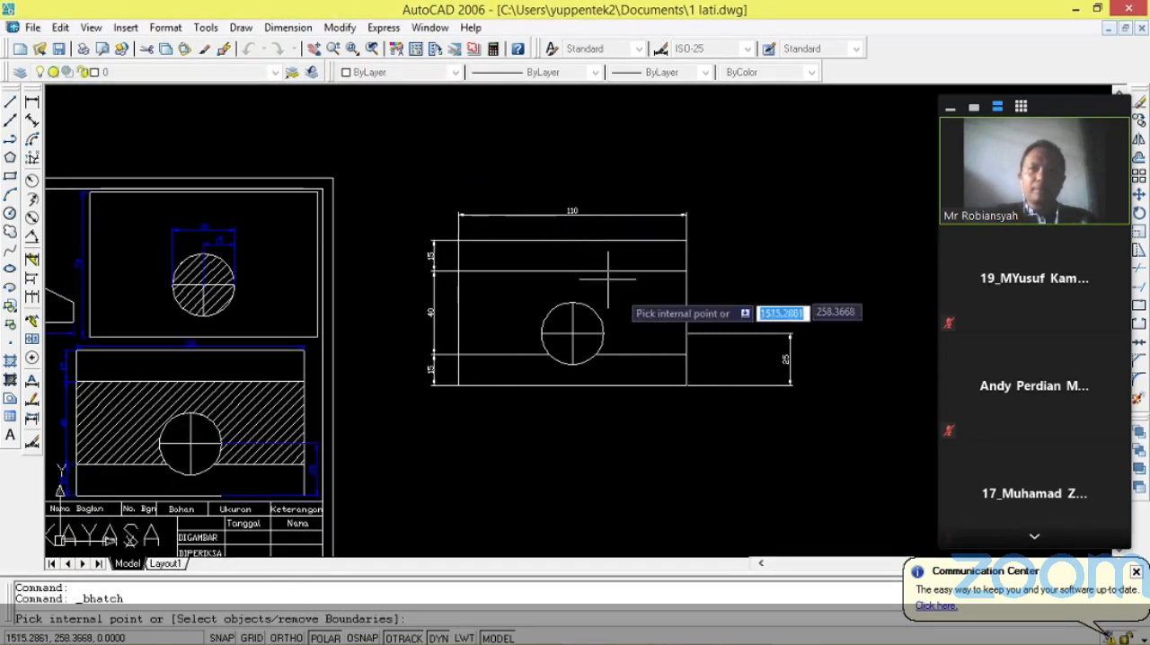
pyautogui.scroll(3, 503, 302)
pyautogui.click(503, 301)
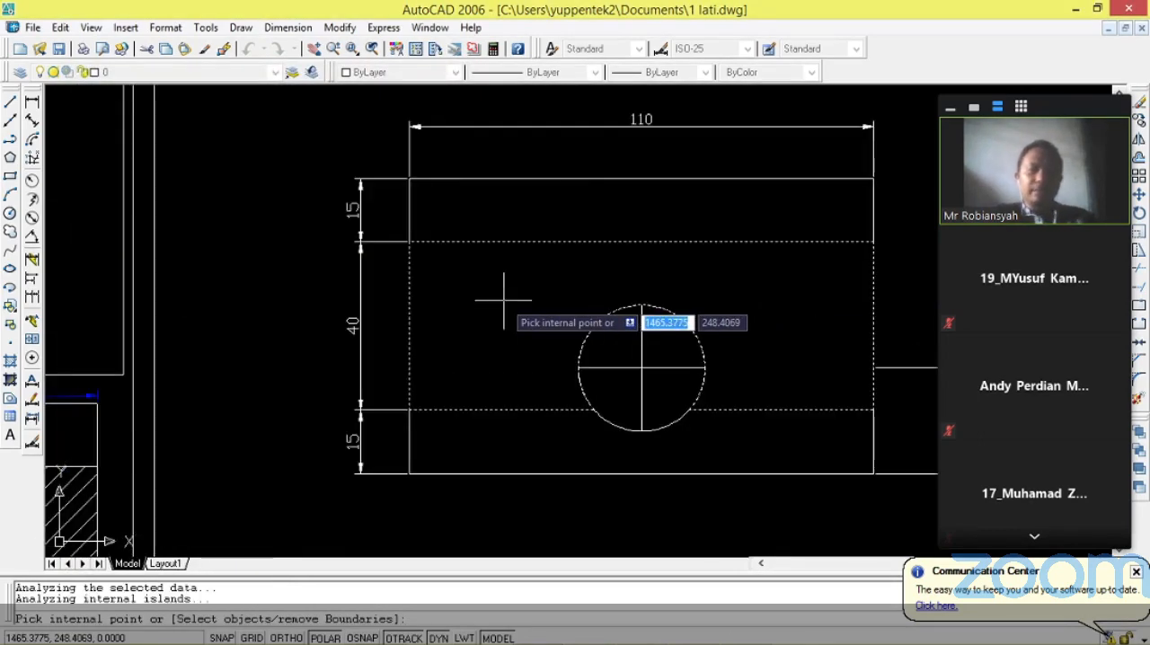
pyautogui.press('Return')
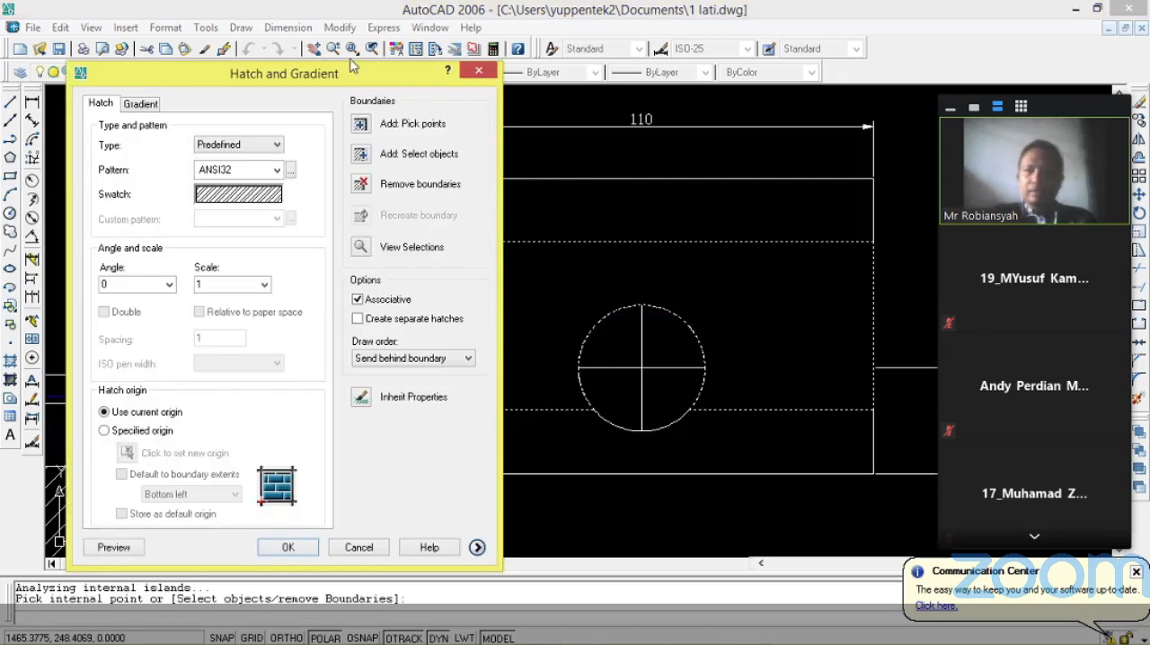
pyautogui.click(287, 550)
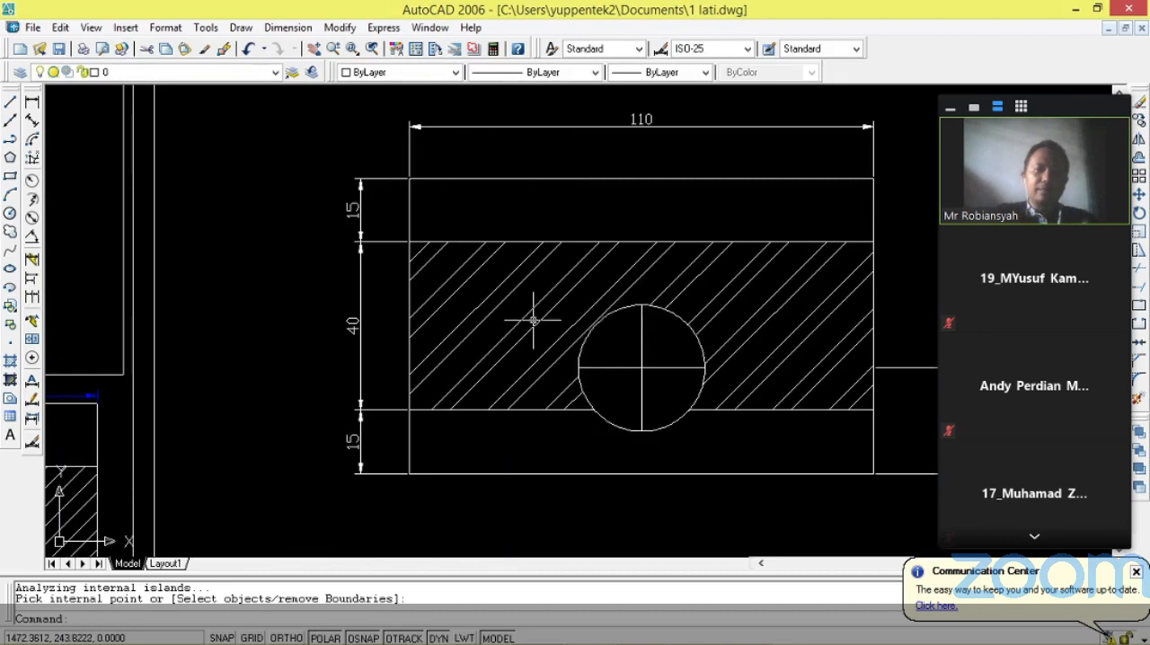
# Change the color of the redrawn view's five dimensions, above, beside the left edge and beside the right edge, to Blue.
pyautogui.scroll(-3, 526, 320)
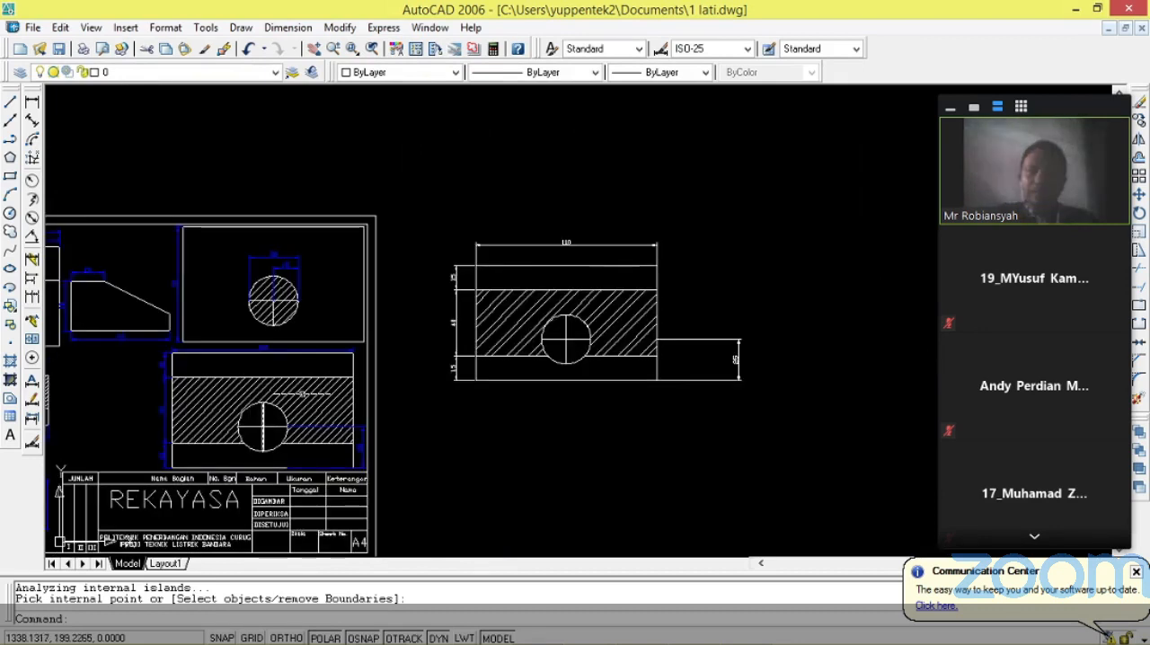
pyautogui.scroll(2, 550, 223)
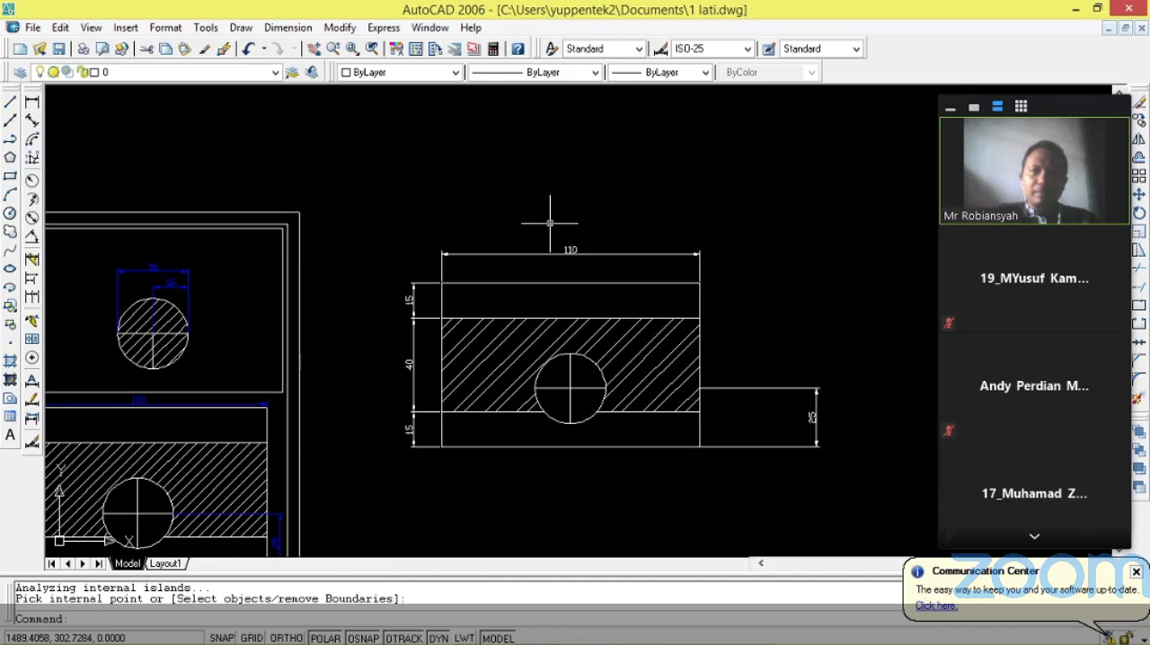
pyautogui.click(417, 197)
pyautogui.scroll(2, 427, 196)
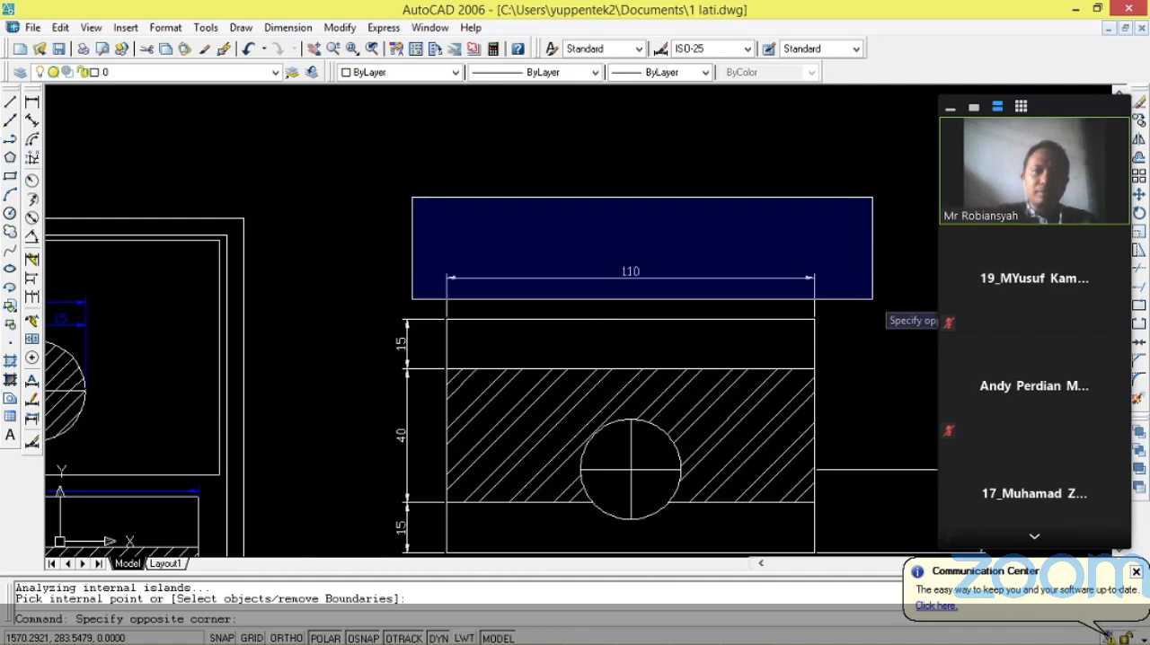
pyautogui.click(873, 299)
pyautogui.scroll(-2, 628, 230)
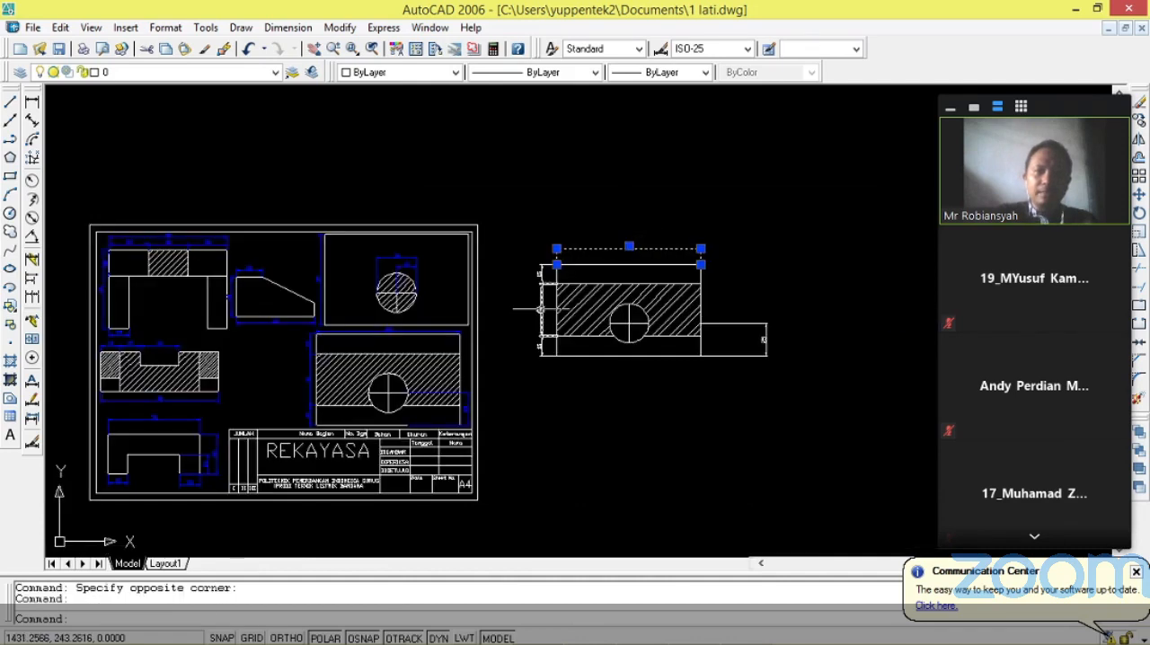
pyautogui.scroll(2, 541, 309)
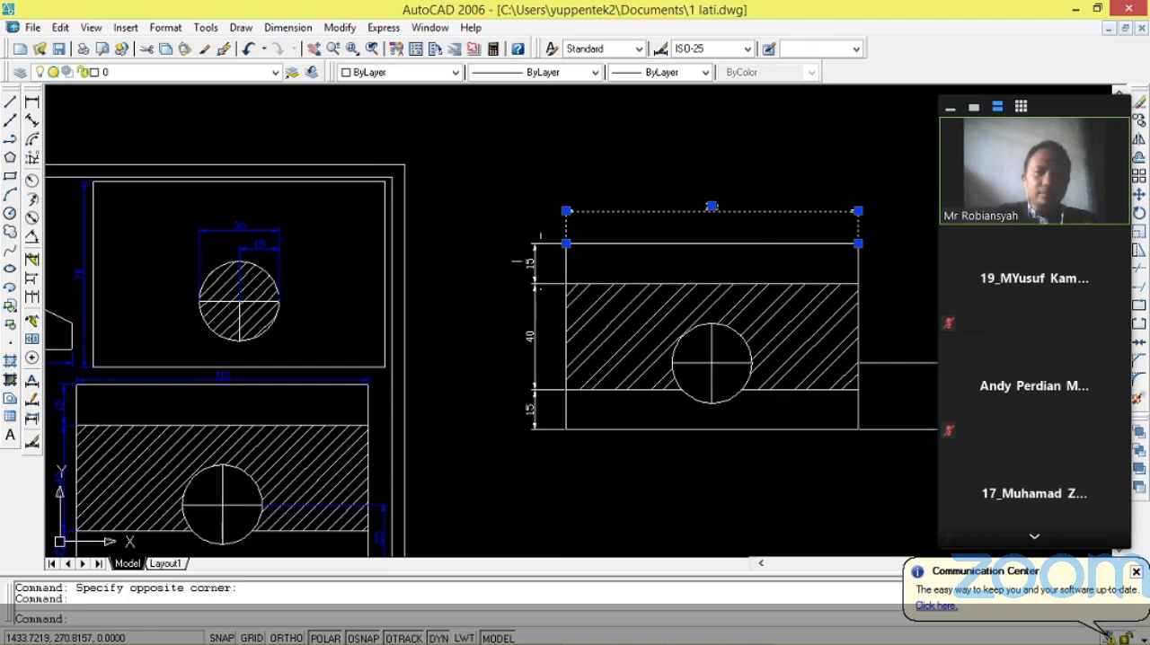
pyautogui.keyDown('ctrl'); pyautogui.click(530, 263); pyautogui.keyUp('ctrl')
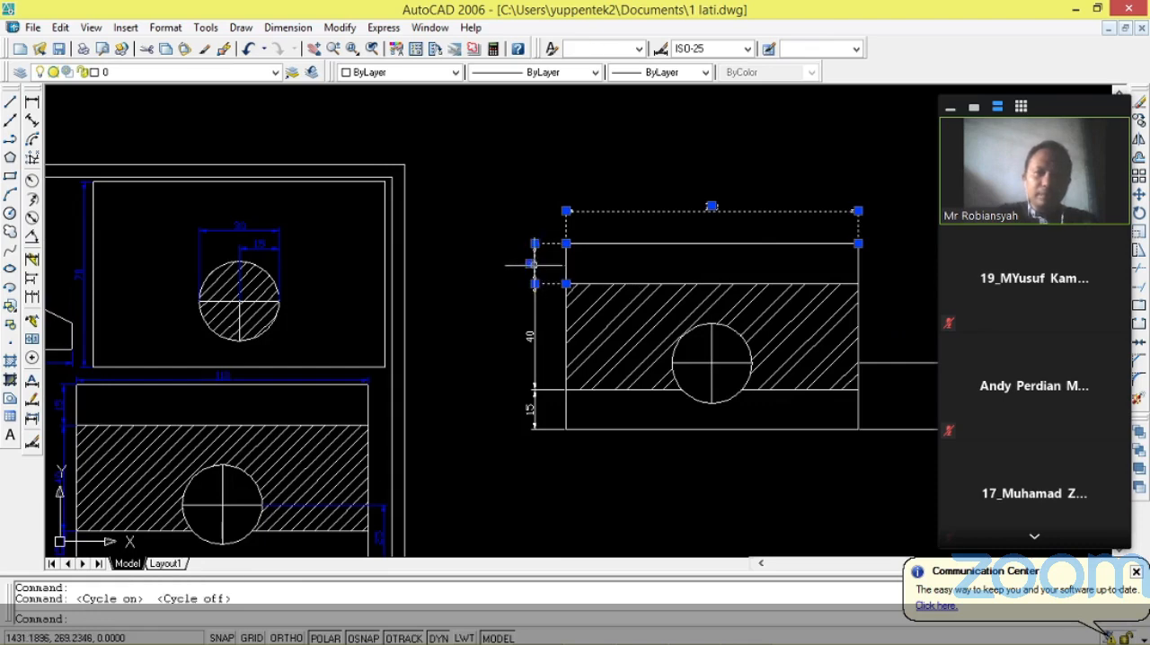
pyautogui.keyDown('ctrl'); pyautogui.click(530, 344); pyautogui.keyUp('ctrl')
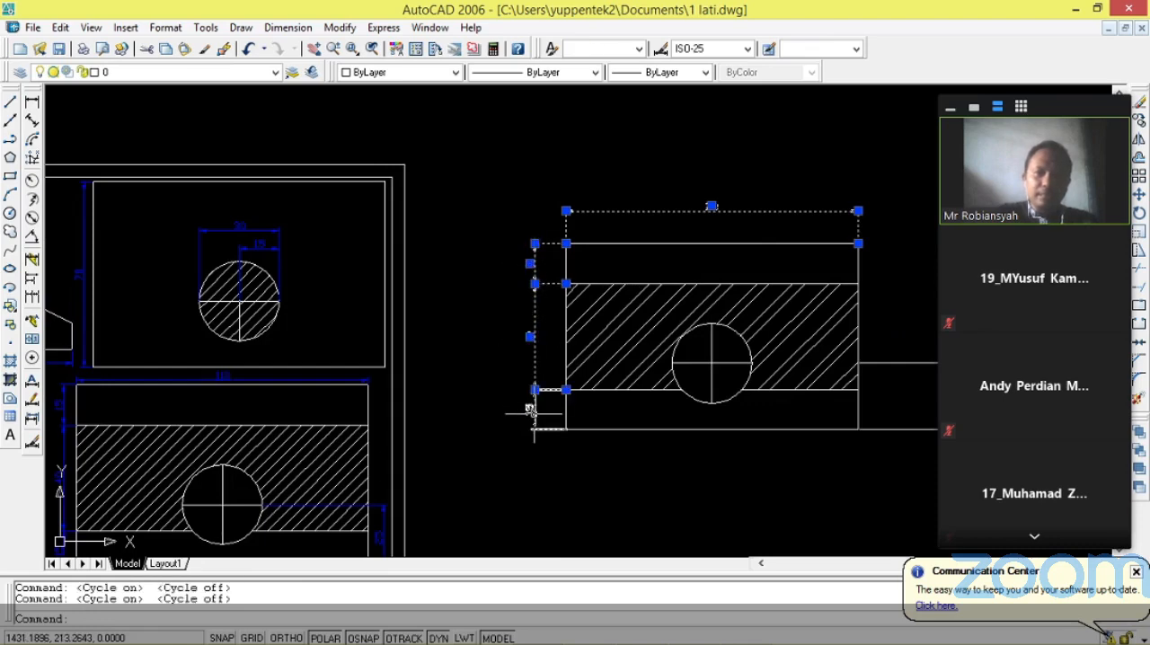
pyautogui.scroll(-2, 425, 418)
pyautogui.scroll(1, 780, 402)
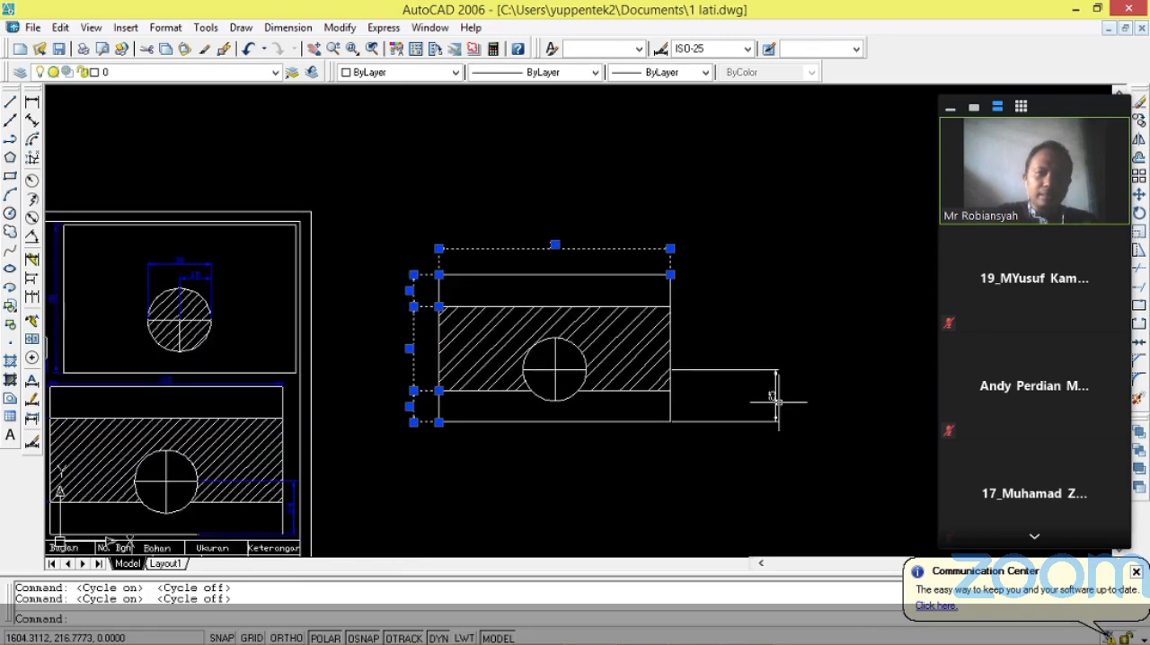
pyautogui.keyDown('ctrl'); pyautogui.click(777, 404); pyautogui.keyUp('ctrl')
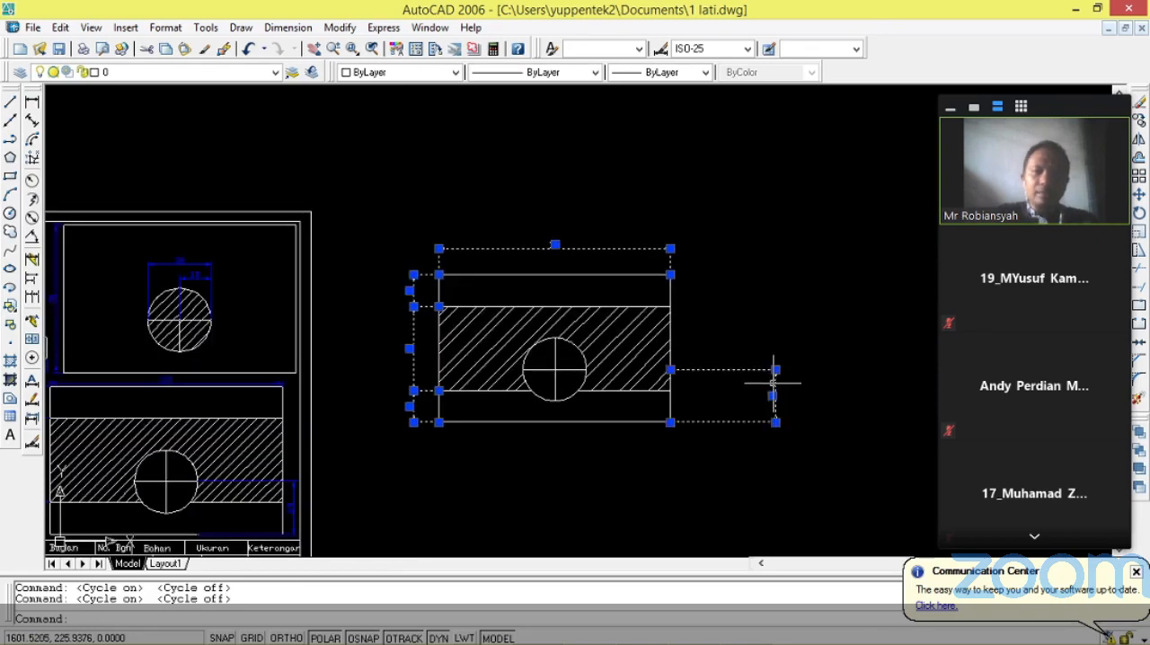
pyautogui.rightClick(773, 395)
pyautogui.click(844, 636)
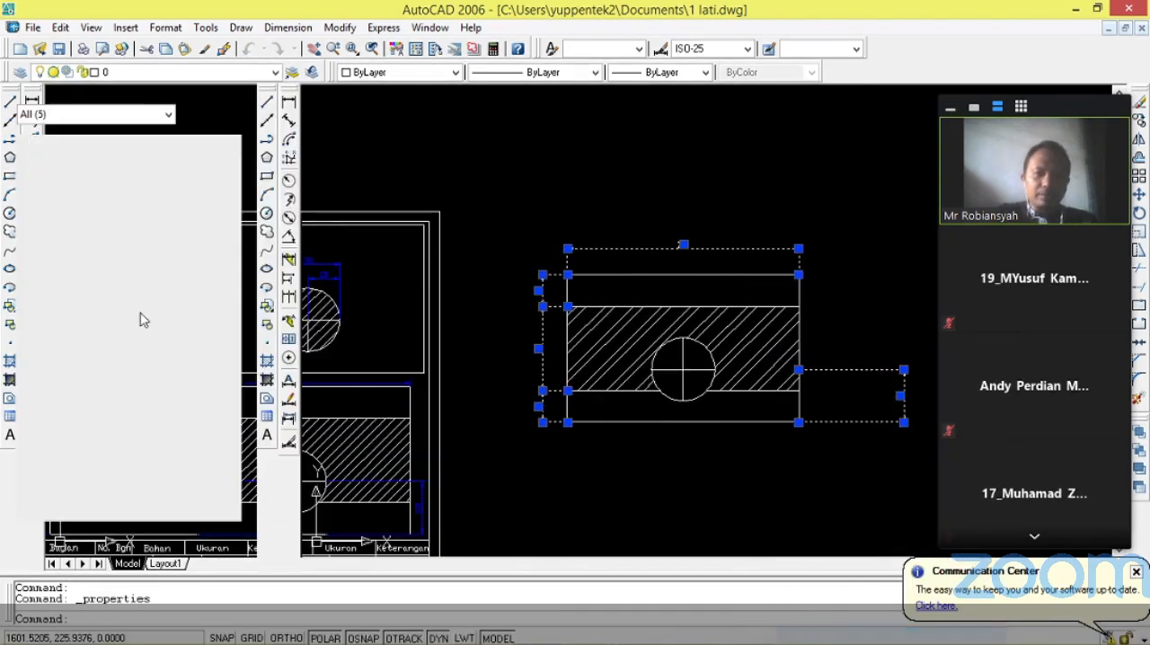
pyautogui.click(227, 163)
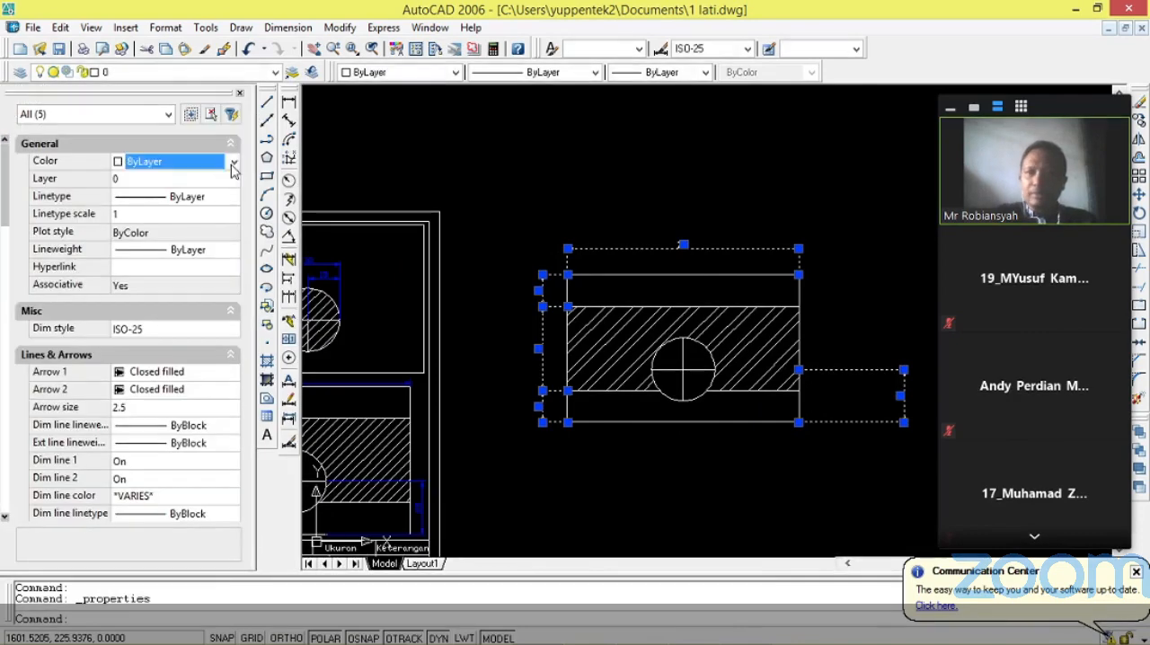
pyautogui.click(234, 161)
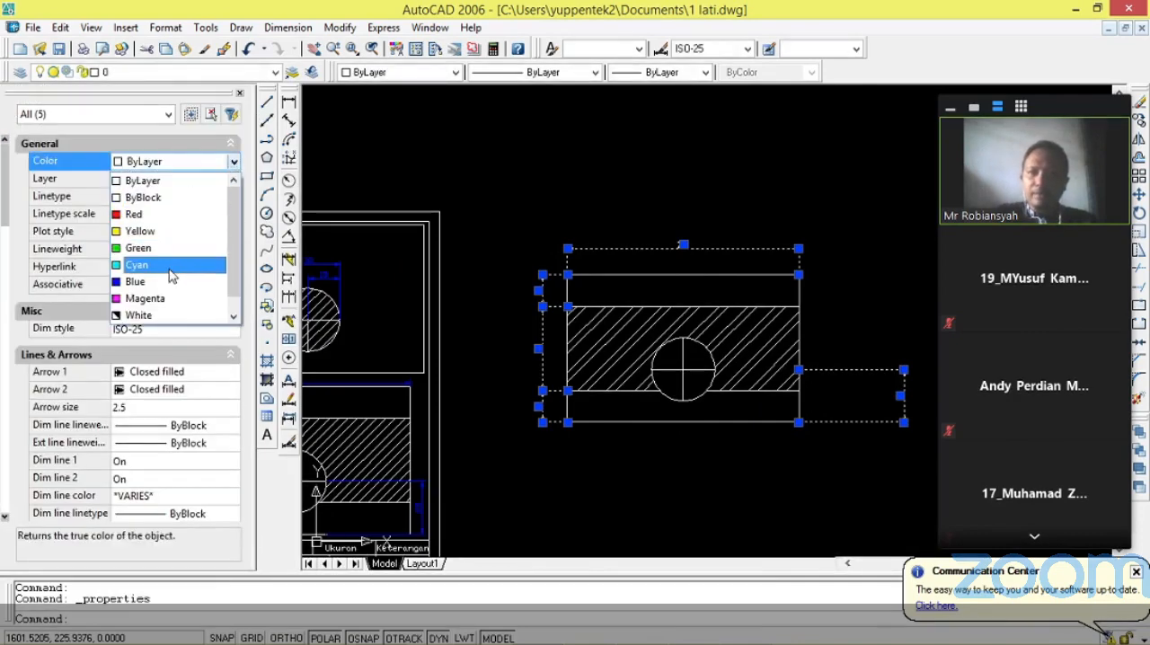
pyautogui.click(171, 281)
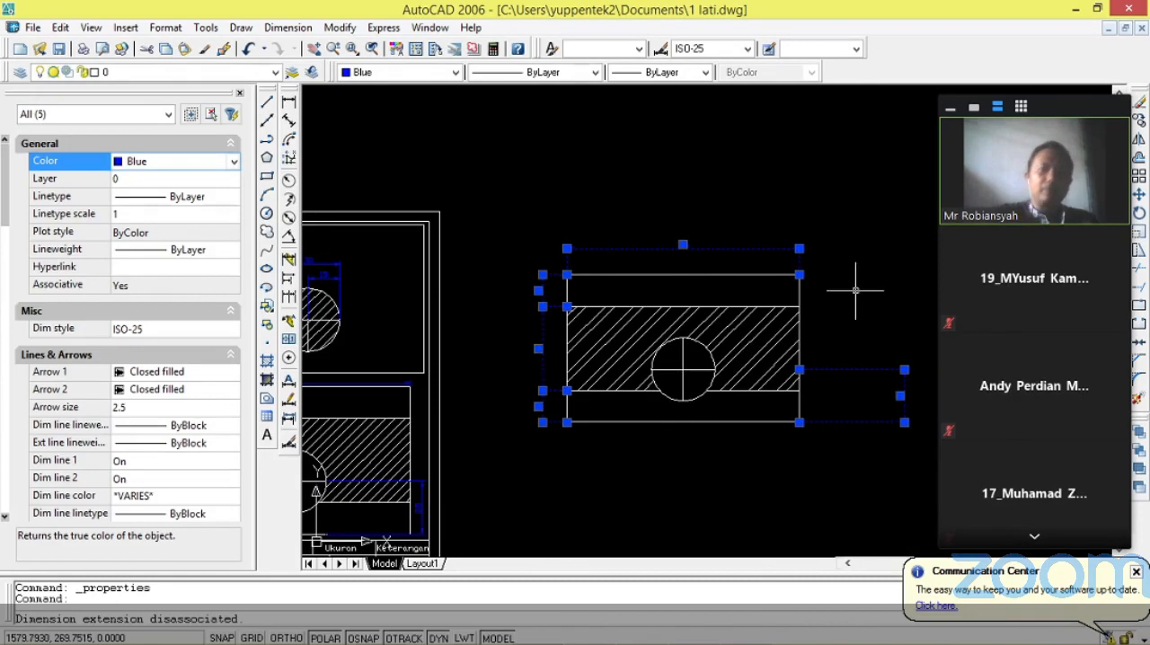
pyautogui.press('Escape')
pyautogui.scroll(2, 769, 295)
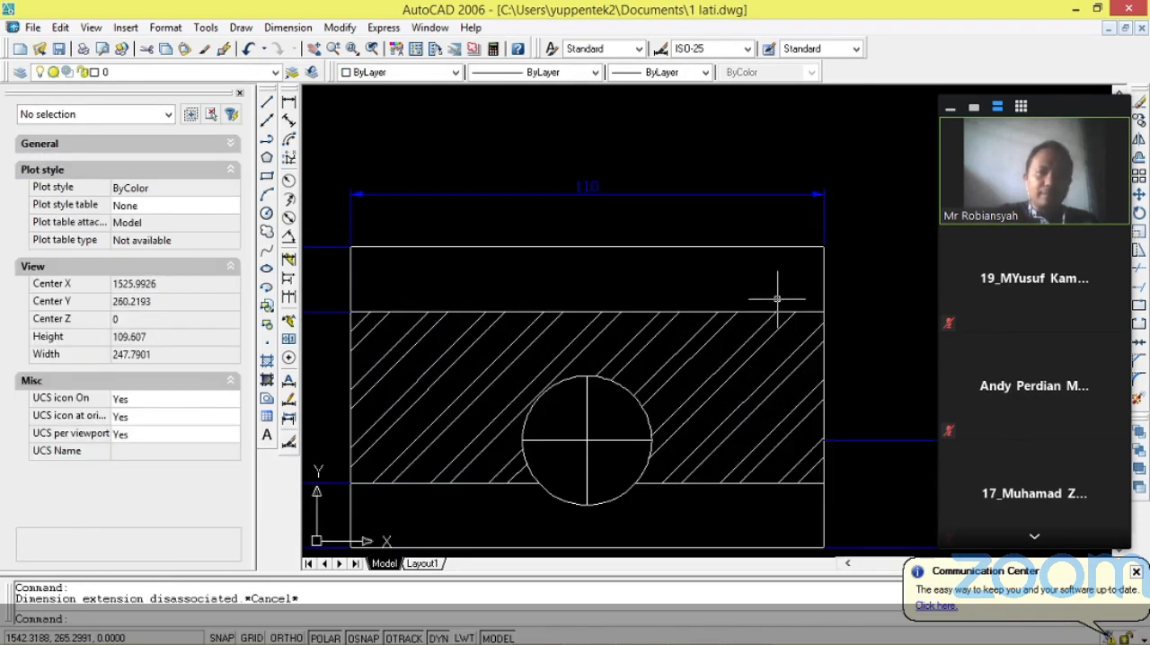
pyautogui.scroll(-1, 774, 300)
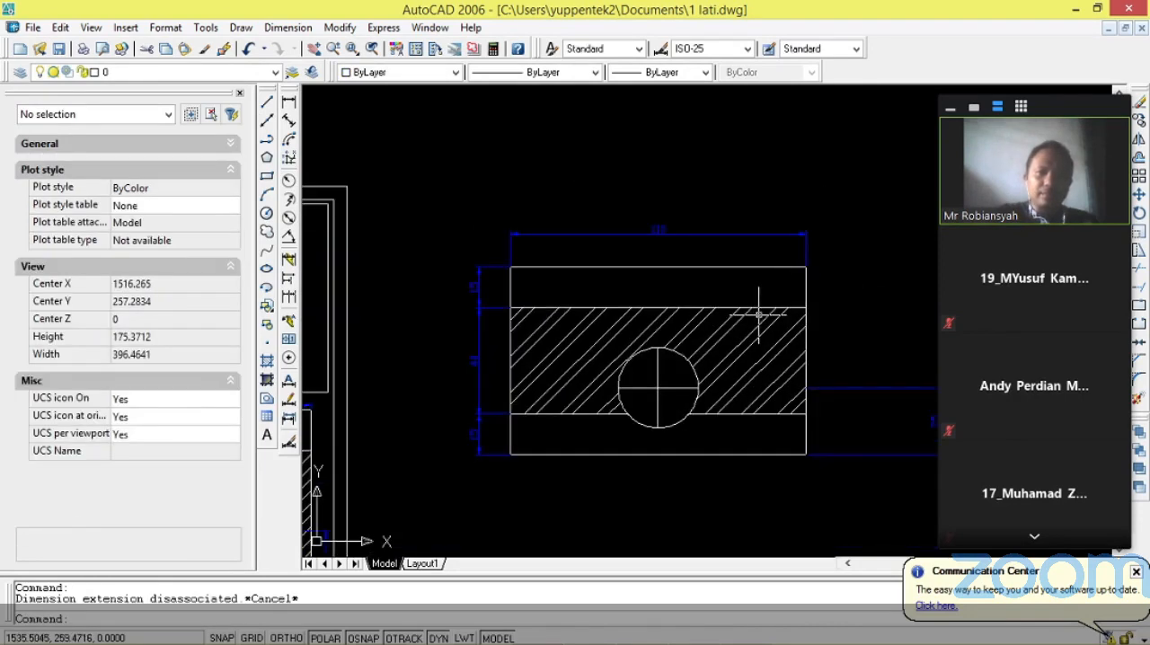
pyautogui.scroll(1, 708, 310)
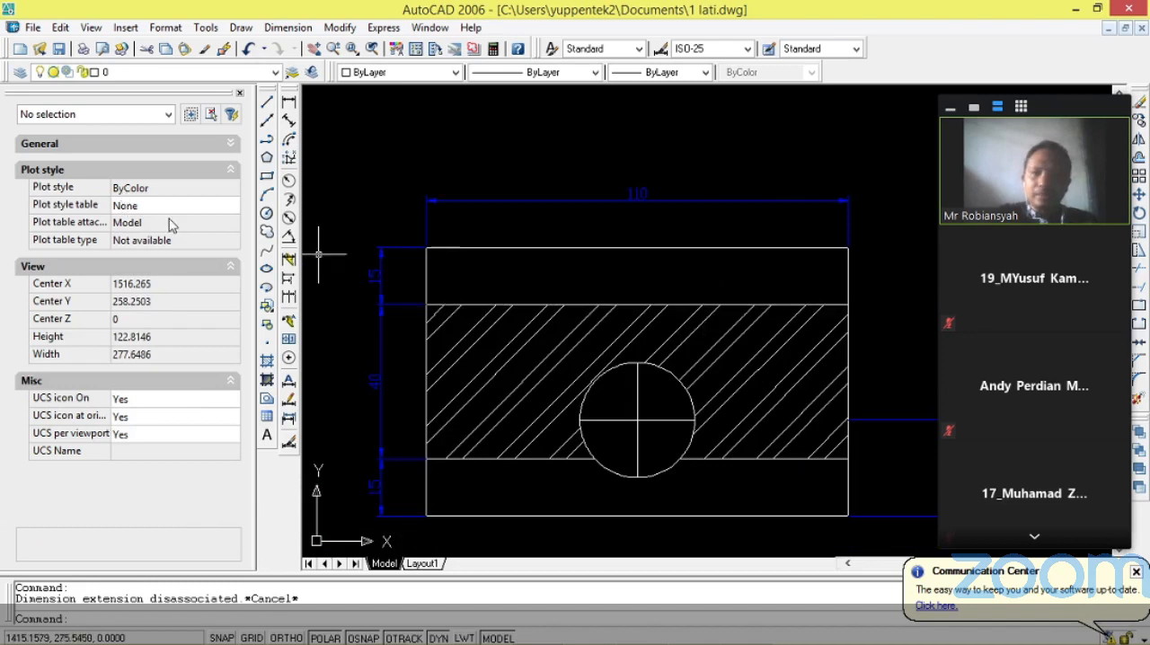
pyautogui.scroll(-1, 168, 221)
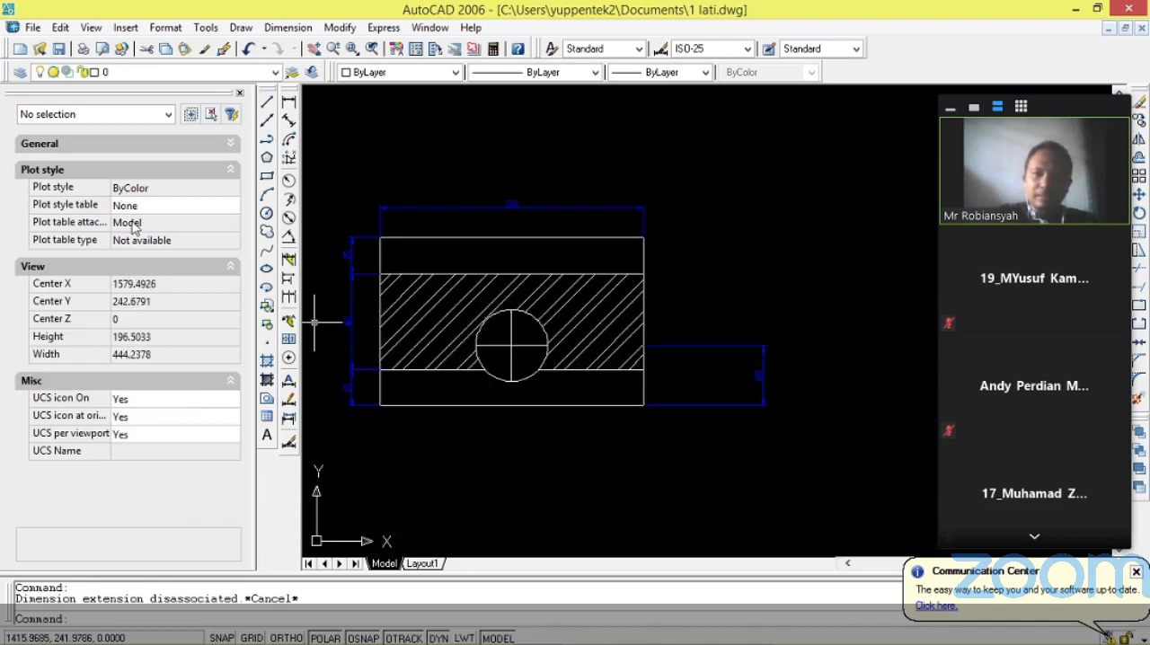
# Add linear dimensions below the rectangle for the circle's full width and for the distance from its center to its right quadrant.
pyautogui.click(289, 103)
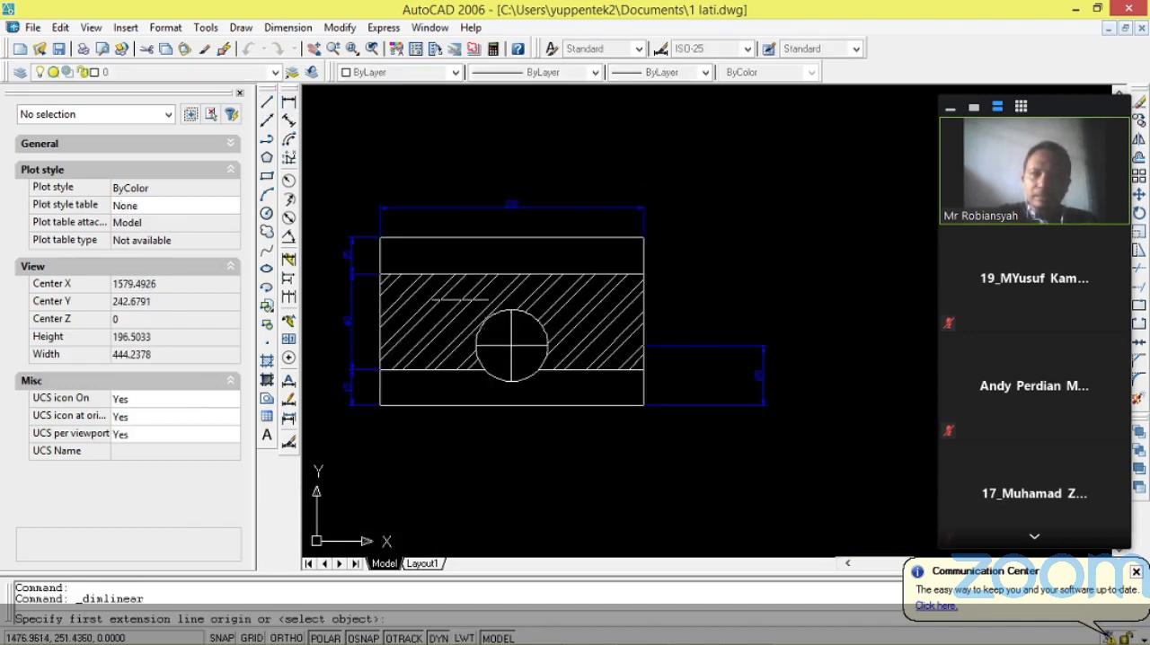
pyautogui.scroll(3, 530, 355)
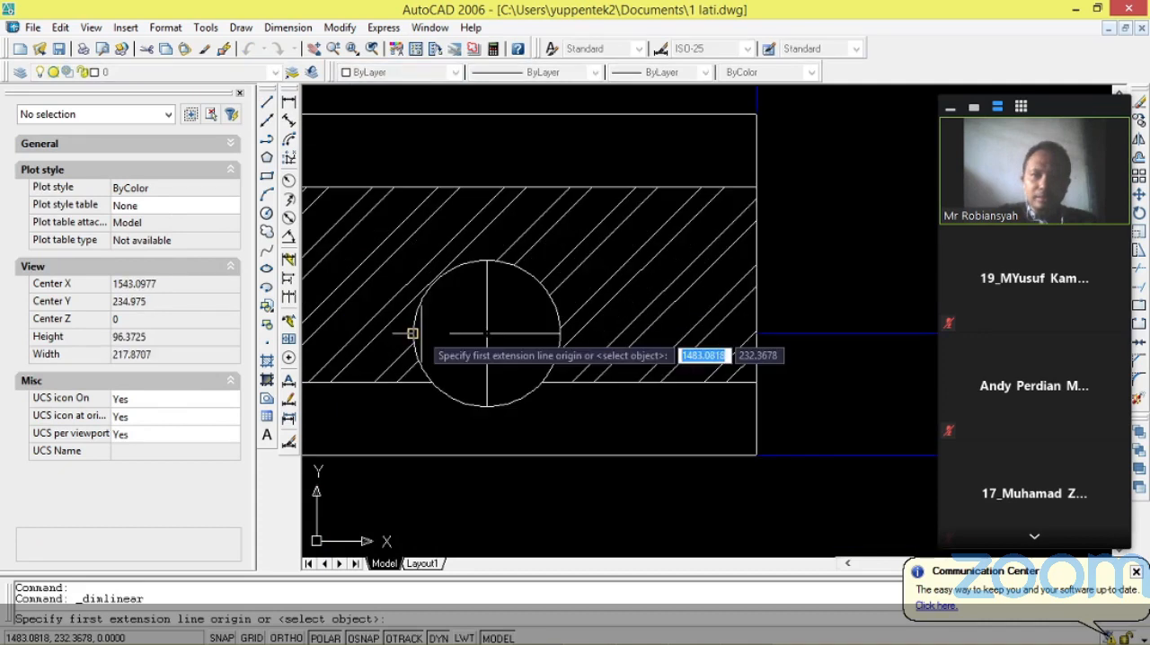
pyautogui.click(412, 333)
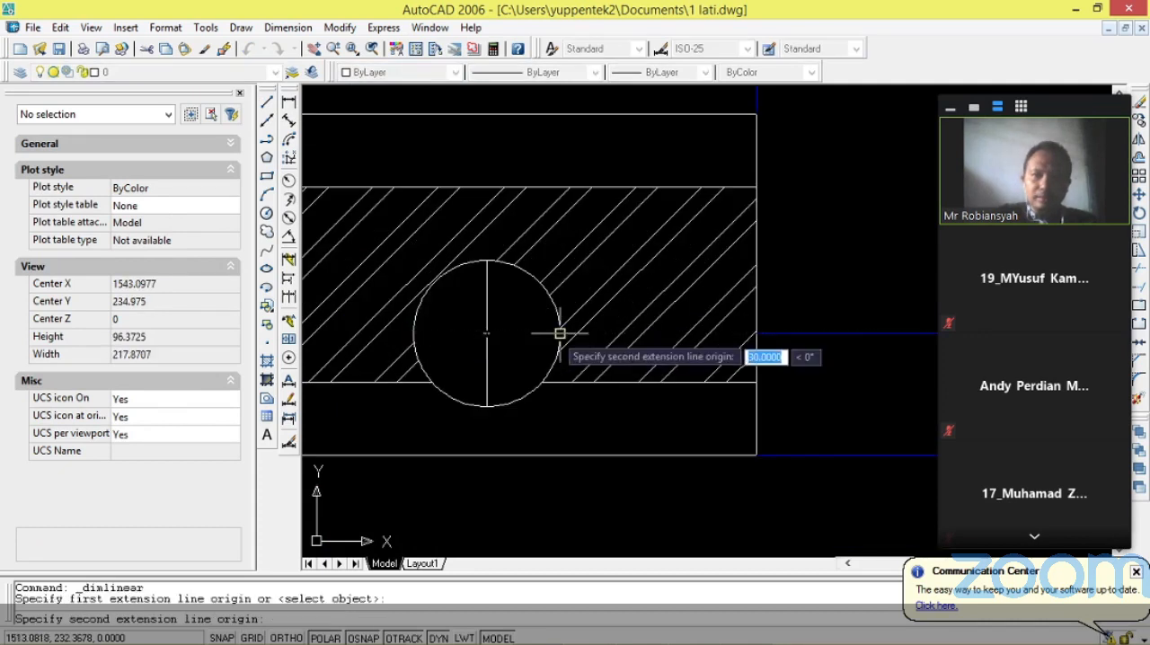
pyautogui.click(560, 334)
pyautogui.click(487, 525)
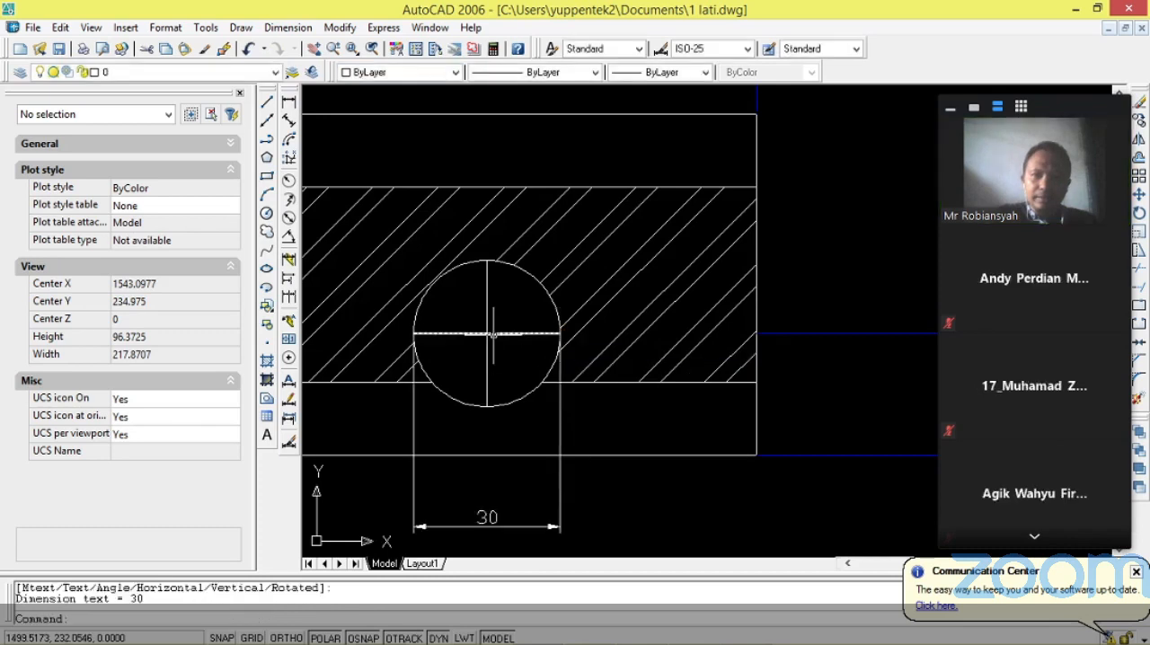
pyautogui.press('Return')
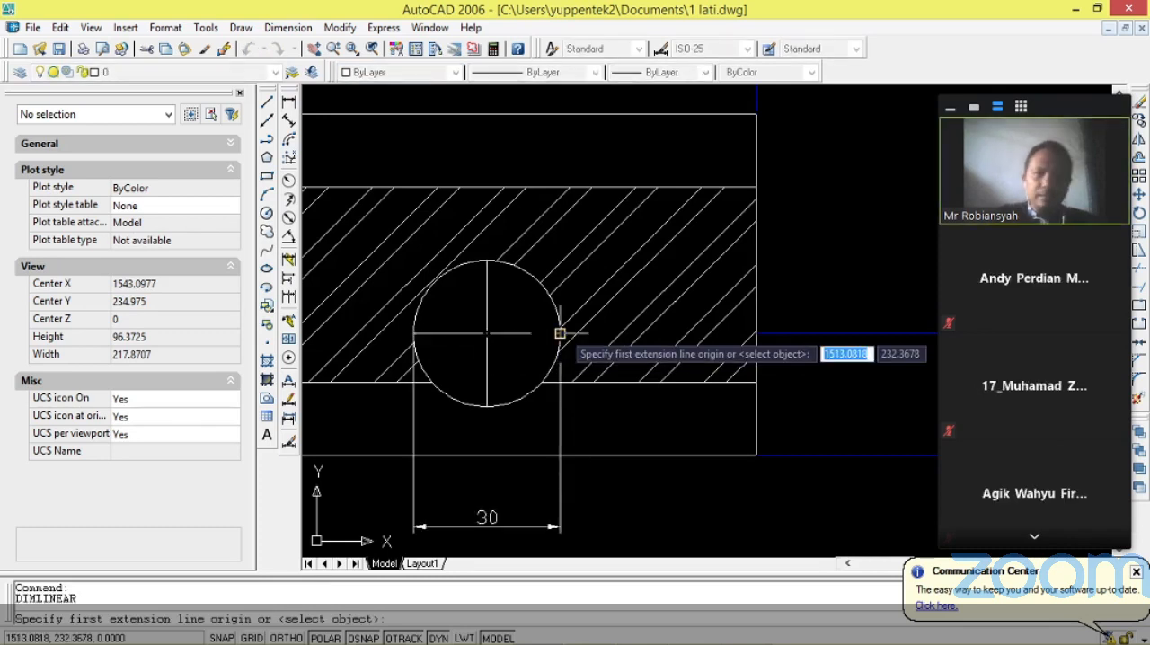
pyautogui.click(560, 333)
pyautogui.click(487, 334)
pyautogui.click(539, 481)
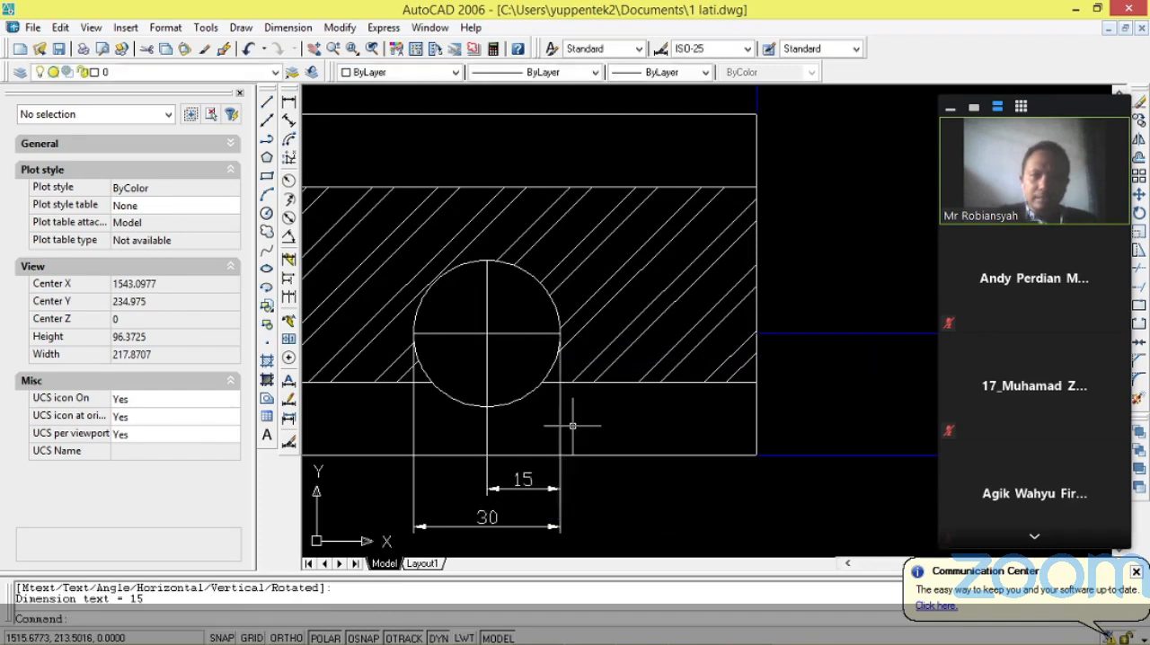
# Change the color of the circle's two dimensions below the rectangle to Blue and close the Properties palette.
pyautogui.scroll(-2, 571, 422)
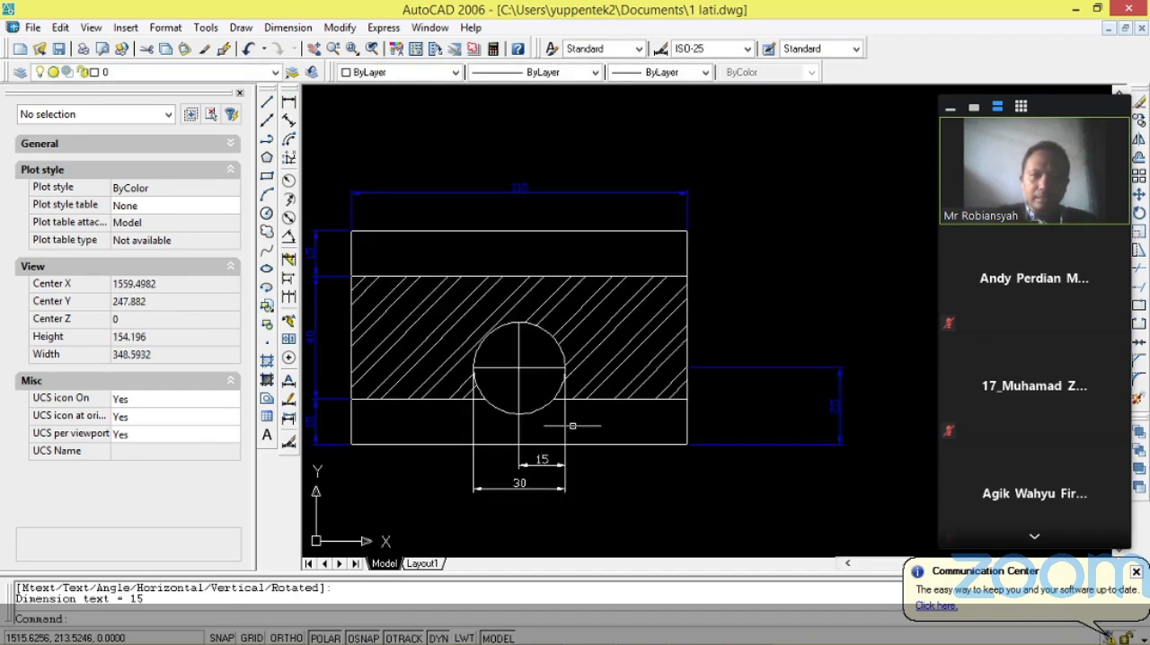
pyautogui.scroll(2, 578, 529)
pyautogui.click(578, 529)
pyautogui.click(396, 425)
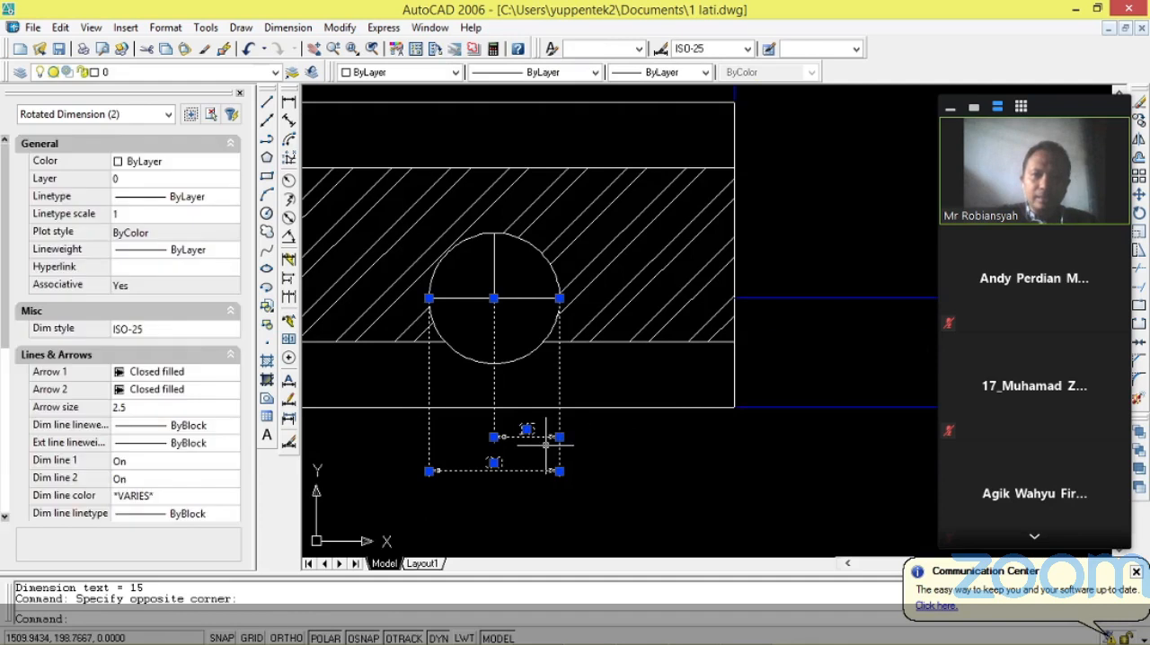
pyautogui.click(179, 161)
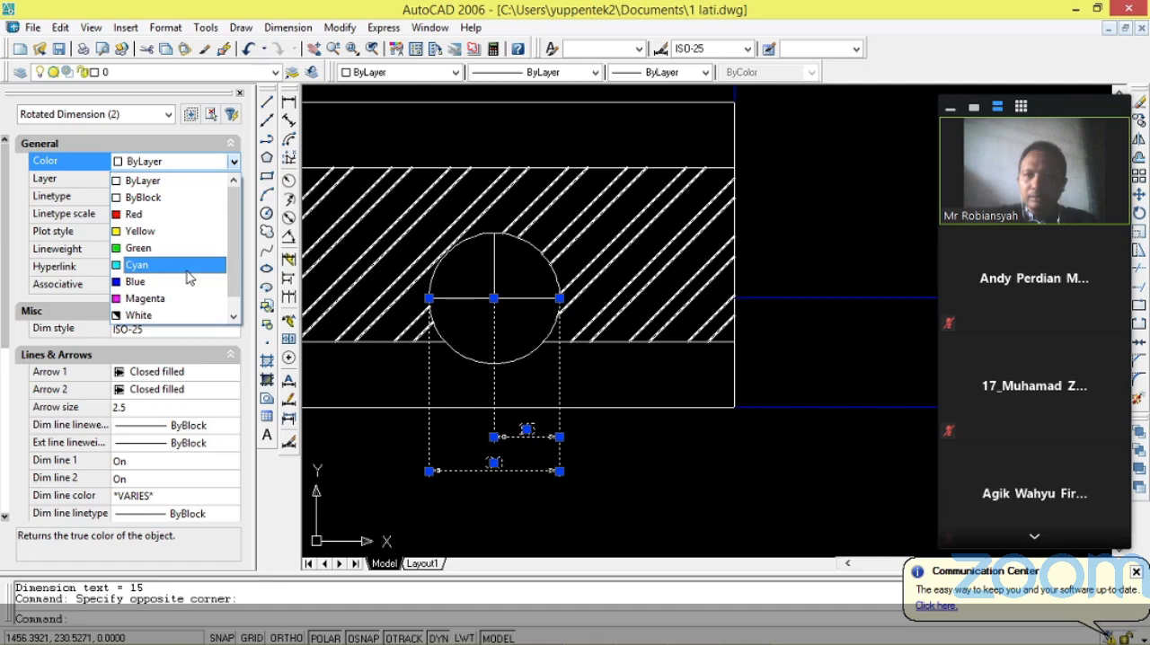
pyautogui.click(187, 281)
pyautogui.rightClick(655, 332)
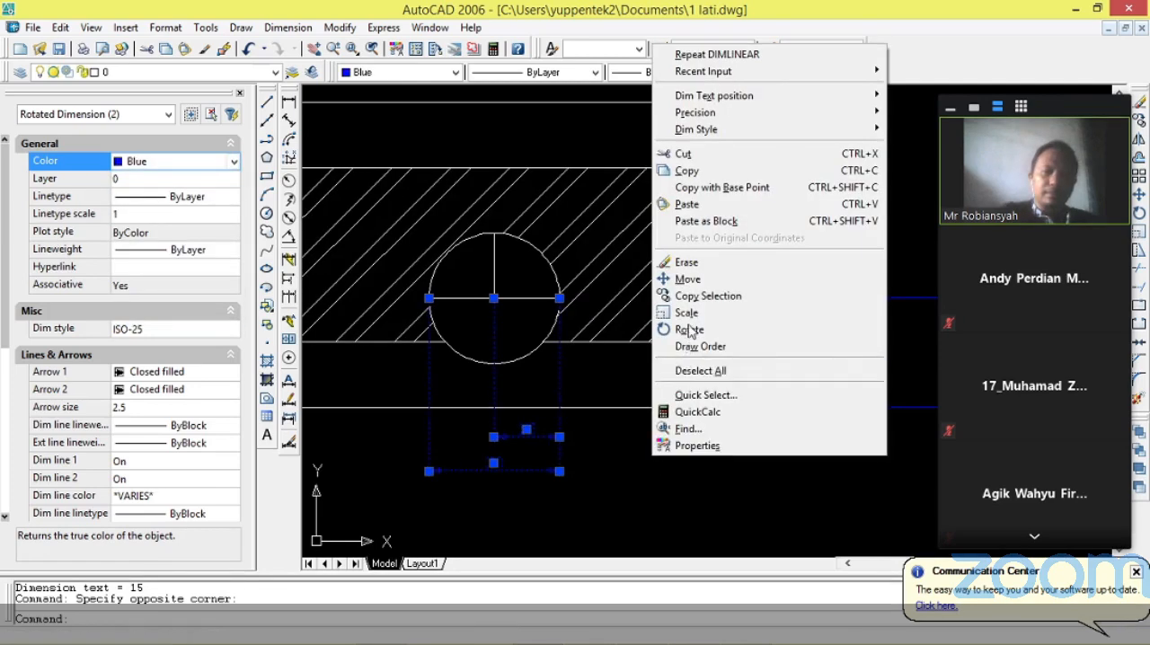
pyautogui.press('Escape')
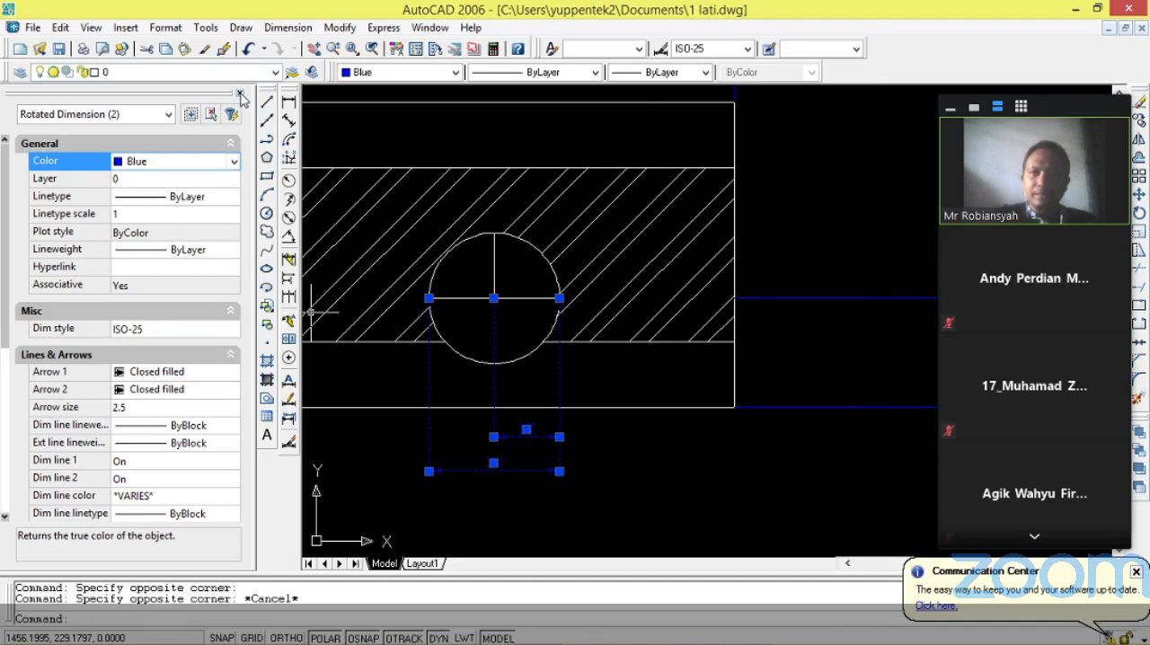
pyautogui.click(240, 94)
pyautogui.press('Escape')
# Copy the entire redrawn view with its hatch and dimensions and paste the copy into the empty space to its right.
pyautogui.scroll(-2, 139, 296)
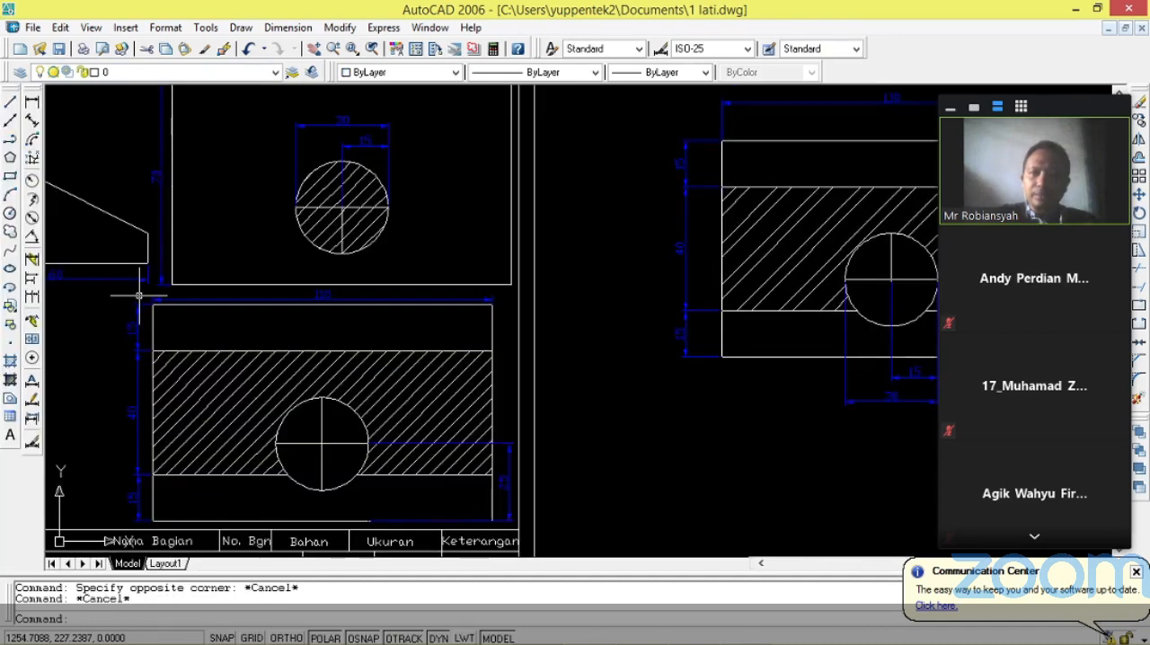
pyautogui.scroll(-2, 192, 319)
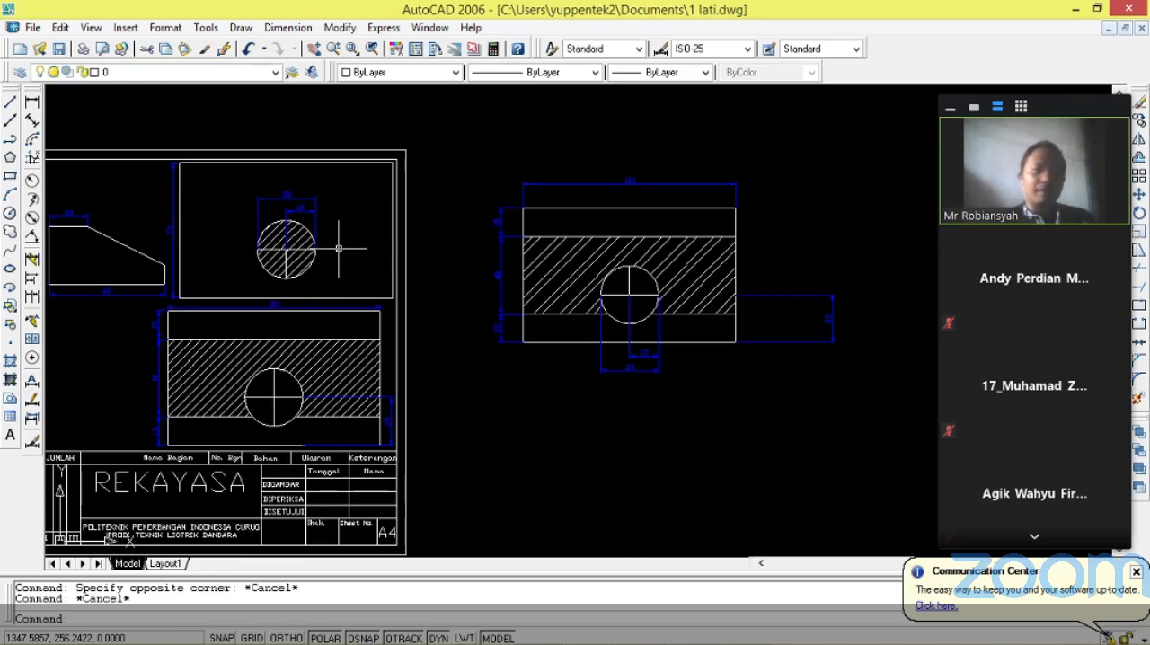
pyautogui.scroll(-1, 575, 251)
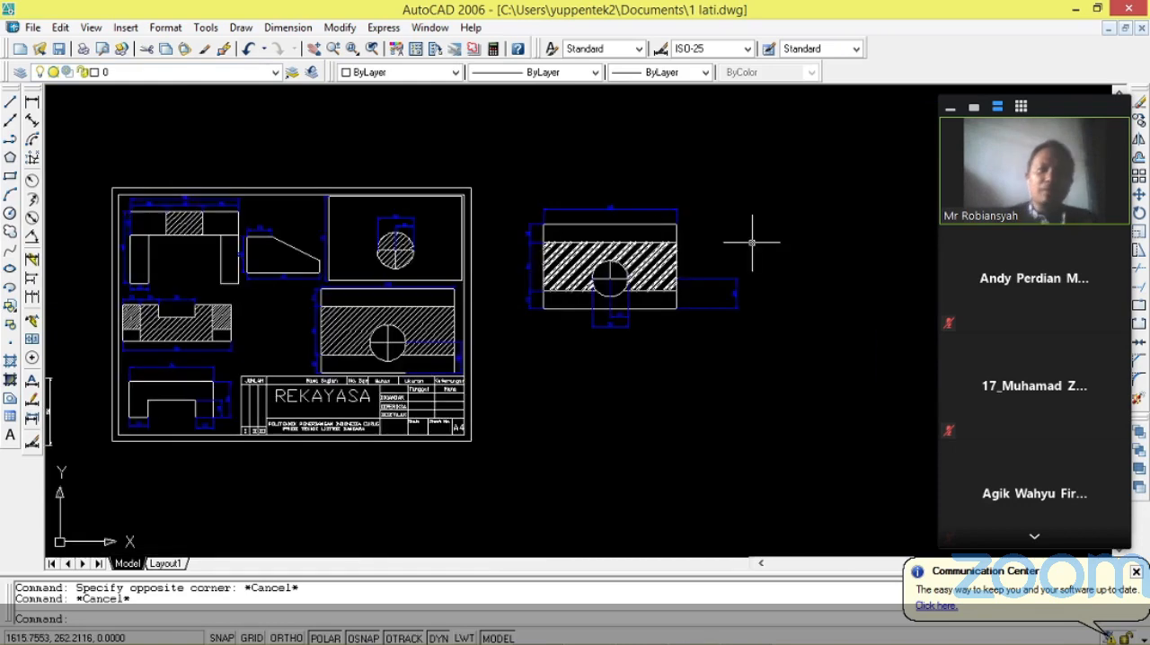
pyautogui.scroll(3, 753, 242)
pyautogui.scroll(2, 752, 237)
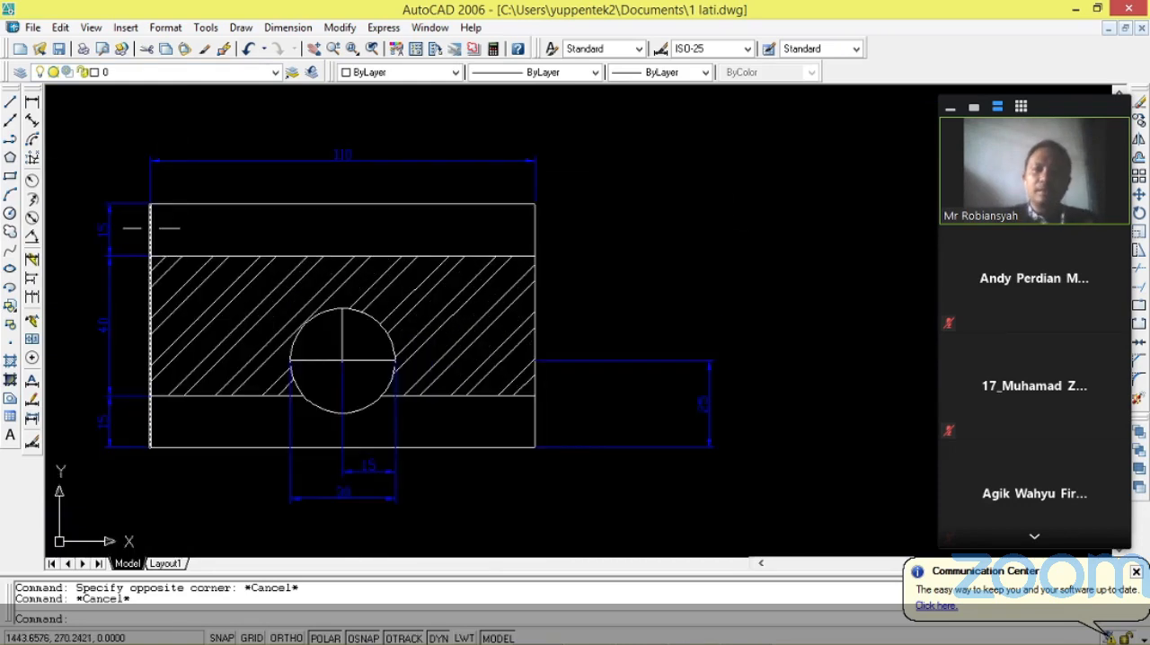
pyautogui.scroll(-1, 104, 132)
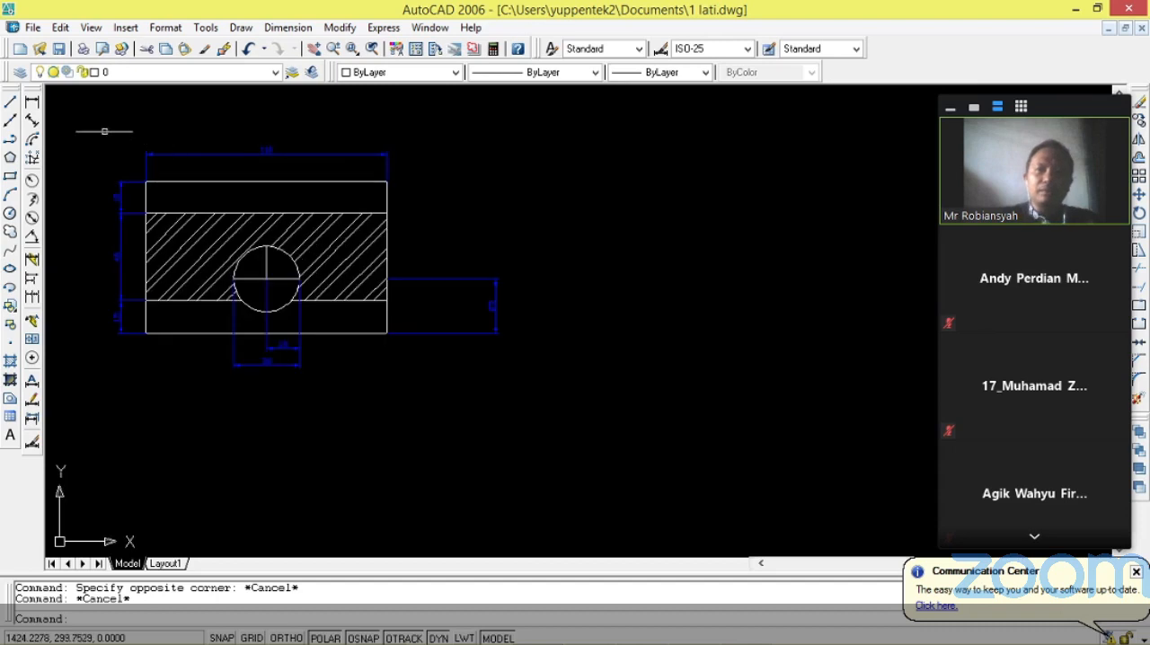
pyautogui.click(104, 131)
pyautogui.click(393, 318)
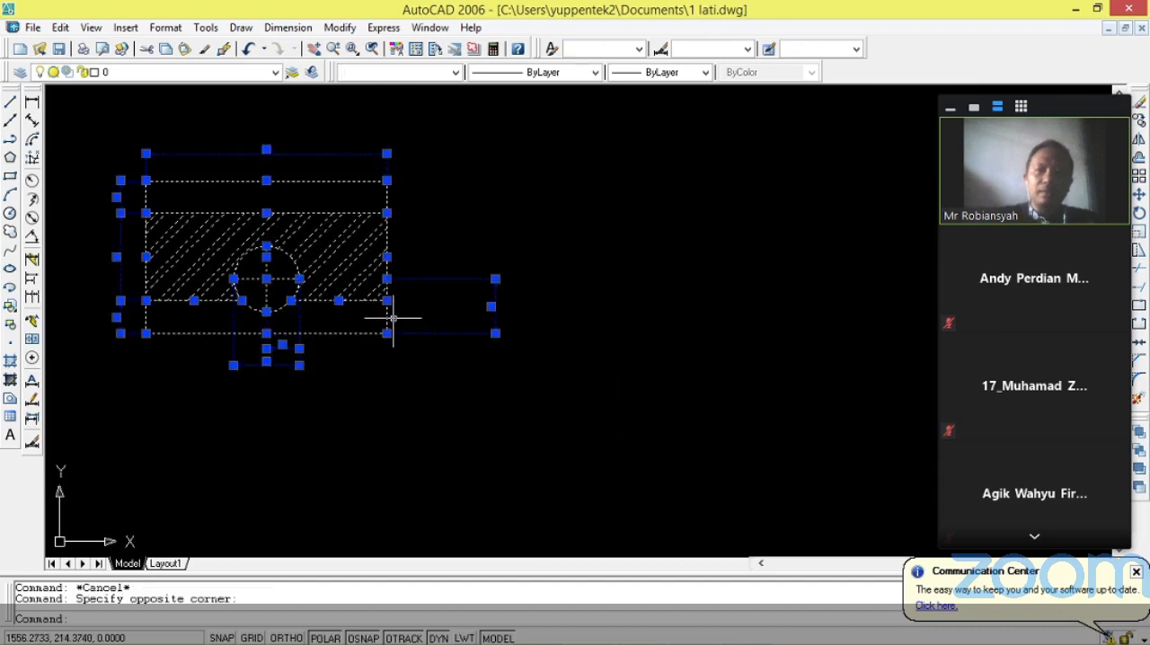
pyautogui.hotkey('ctrl', 'v')
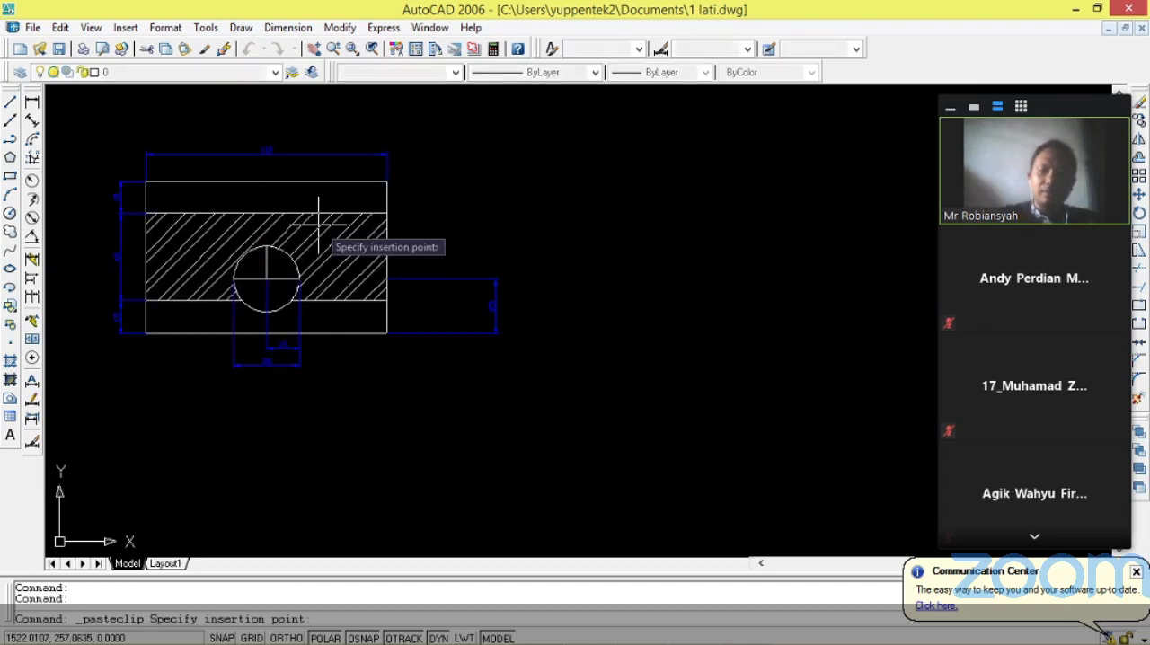
pyautogui.scroll(-3, 557, 403)
pyautogui.click(600, 388)
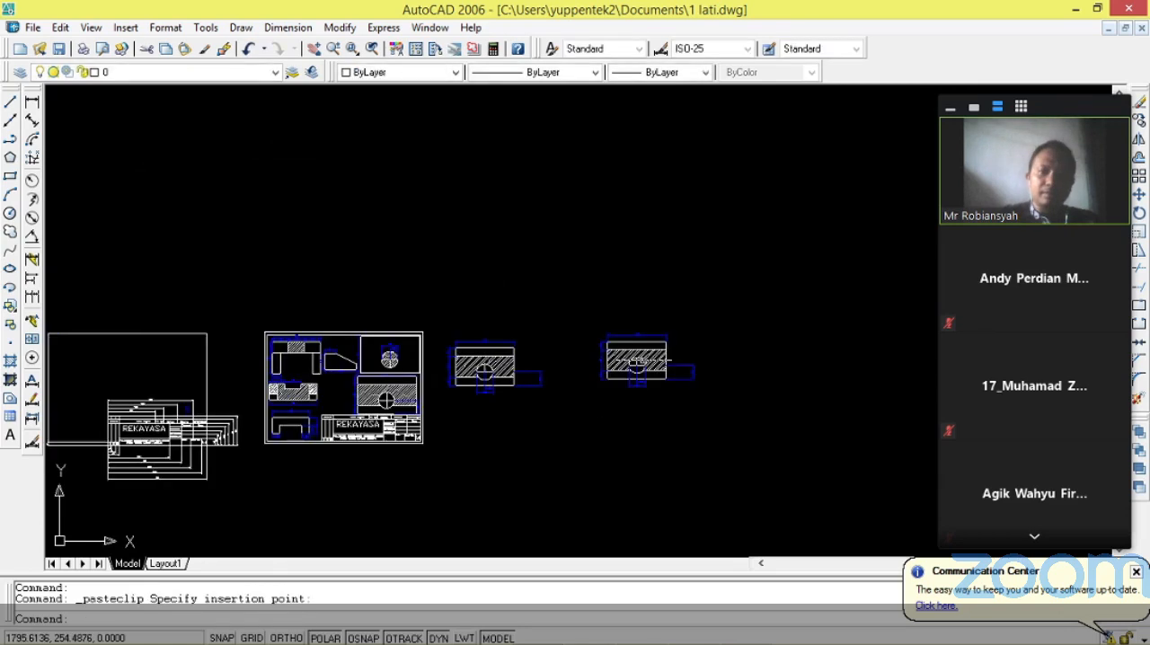
# Erase all the dimensions around the pasted copy of the view.
pyautogui.scroll(5, 636, 360)
pyautogui.scroll(-3, 617, 342)
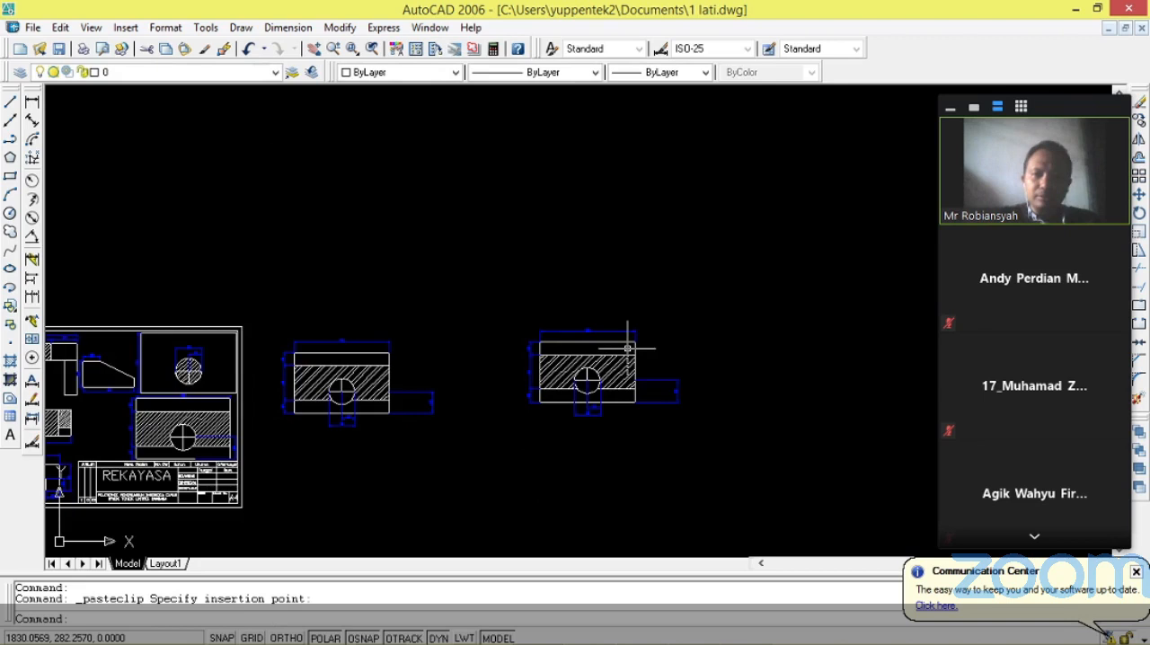
pyautogui.scroll(4, 634, 360)
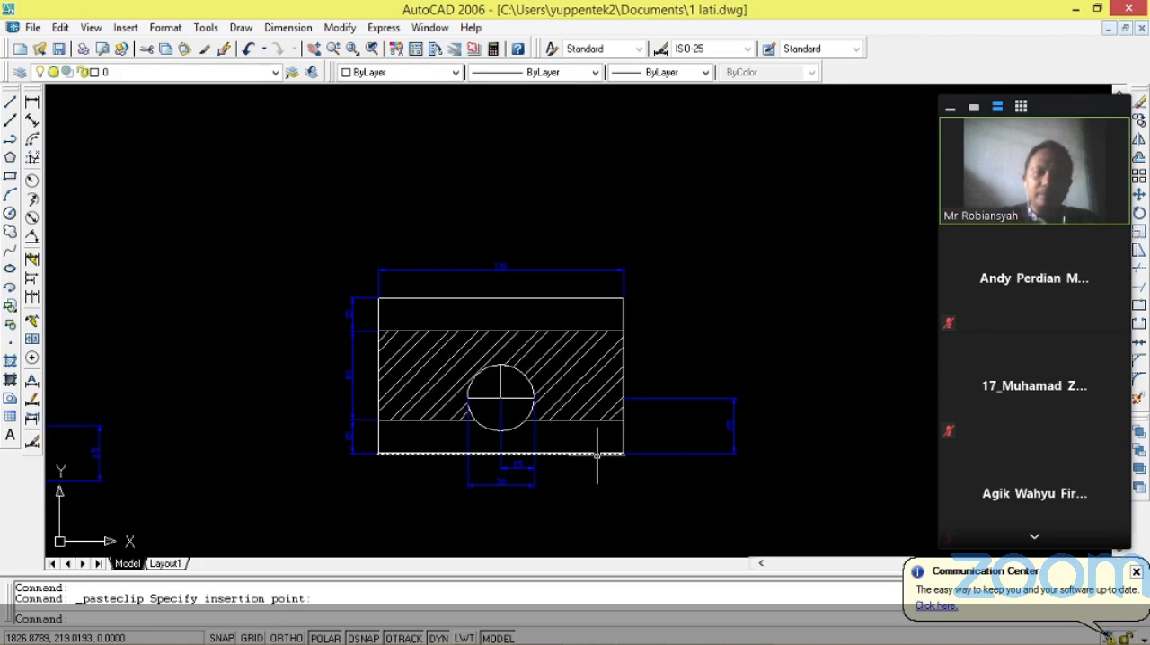
pyautogui.press('Escape')
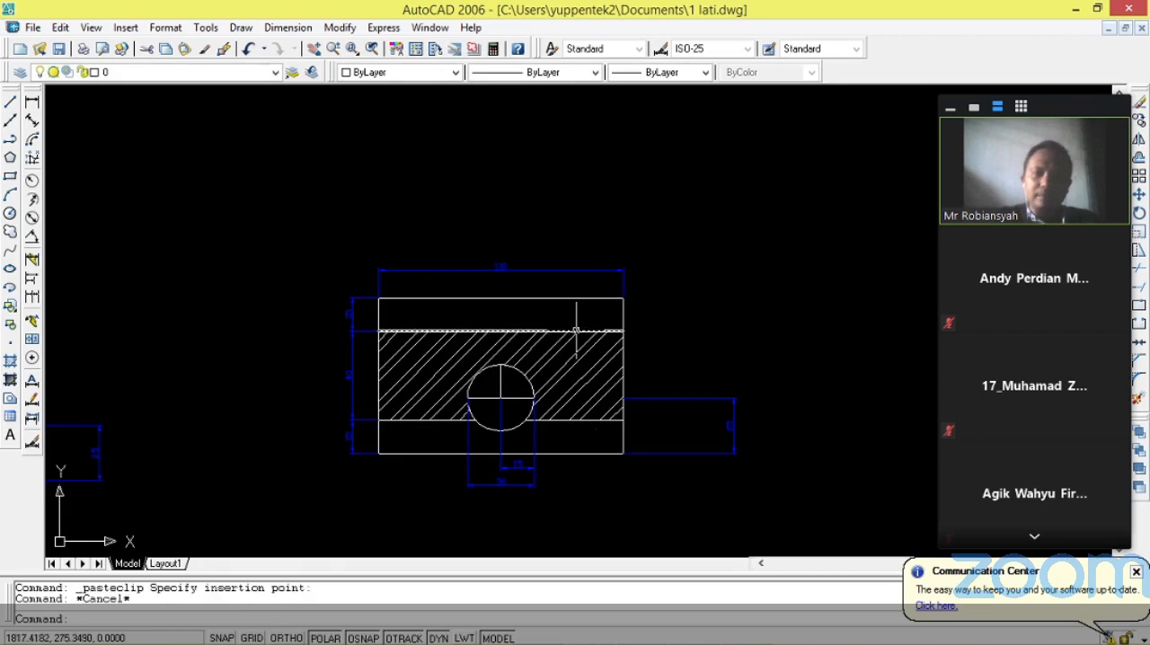
pyautogui.click(497, 267)
pyautogui.press('Delete')
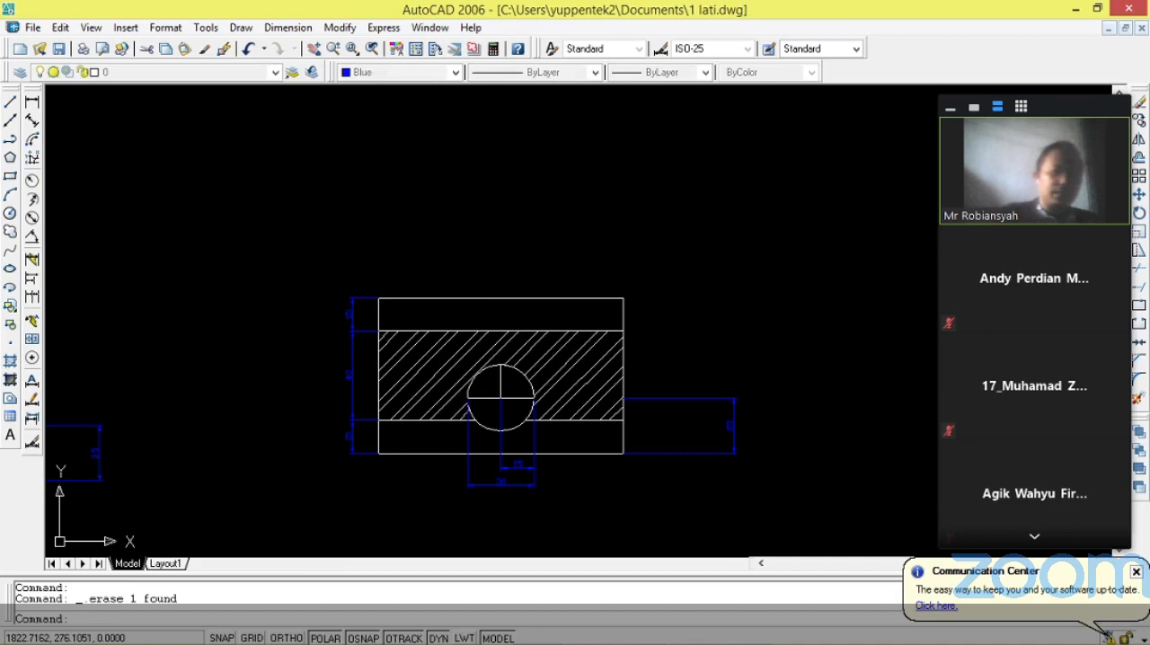
pyautogui.click(534, 485)
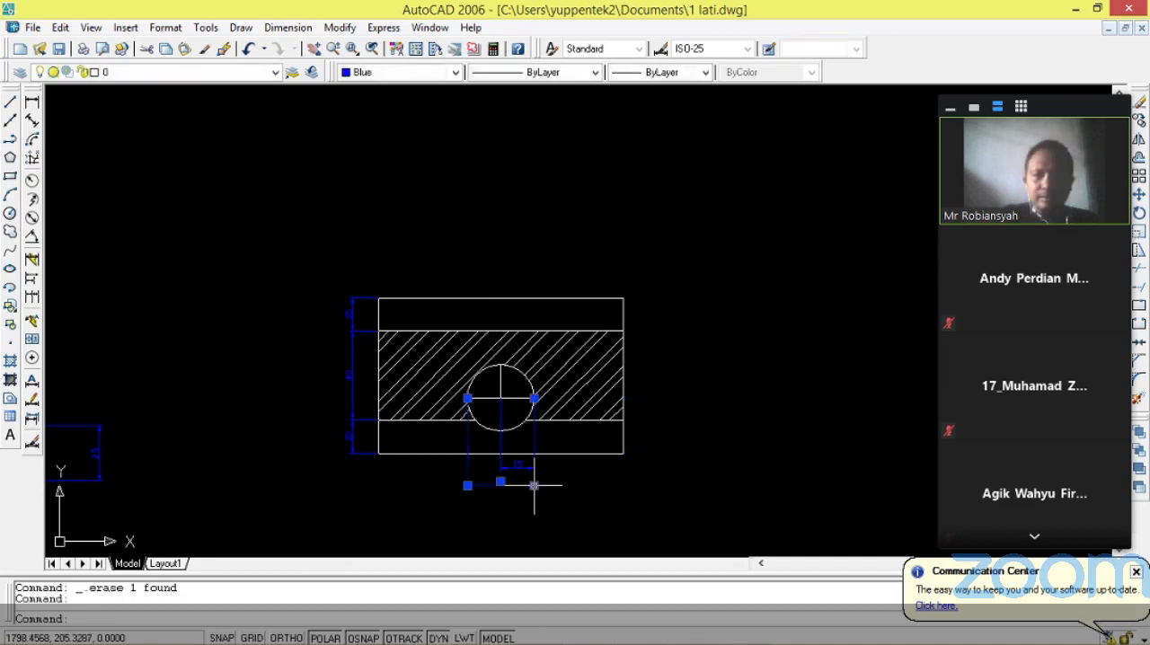
pyautogui.press('Delete')
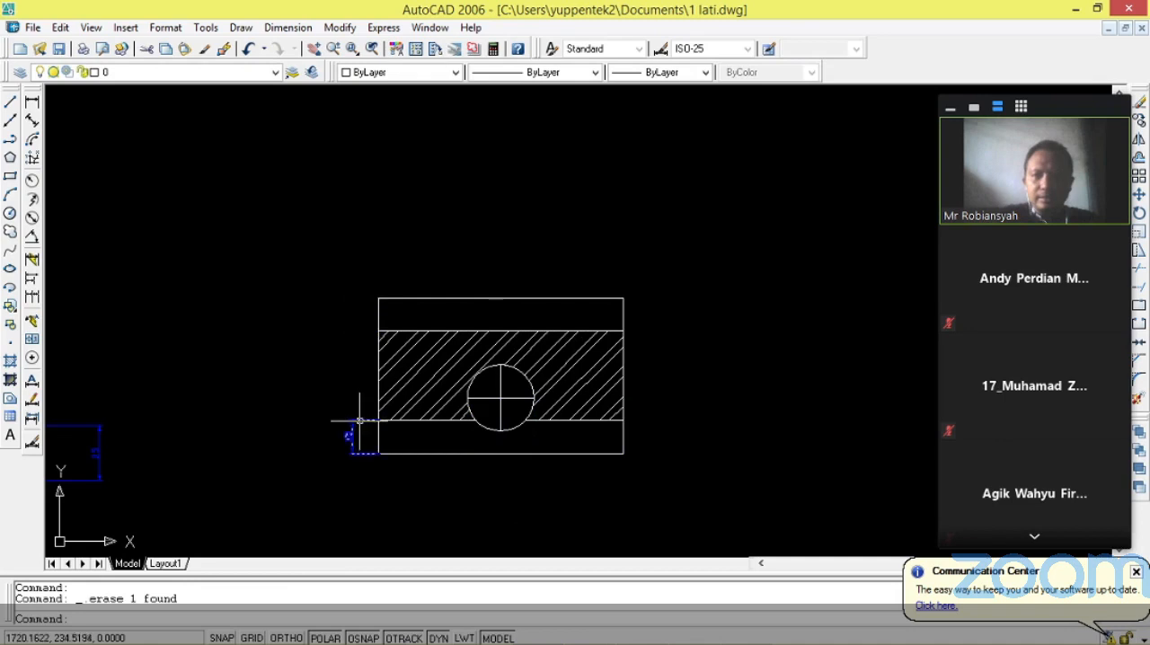
pyautogui.click(357, 420)
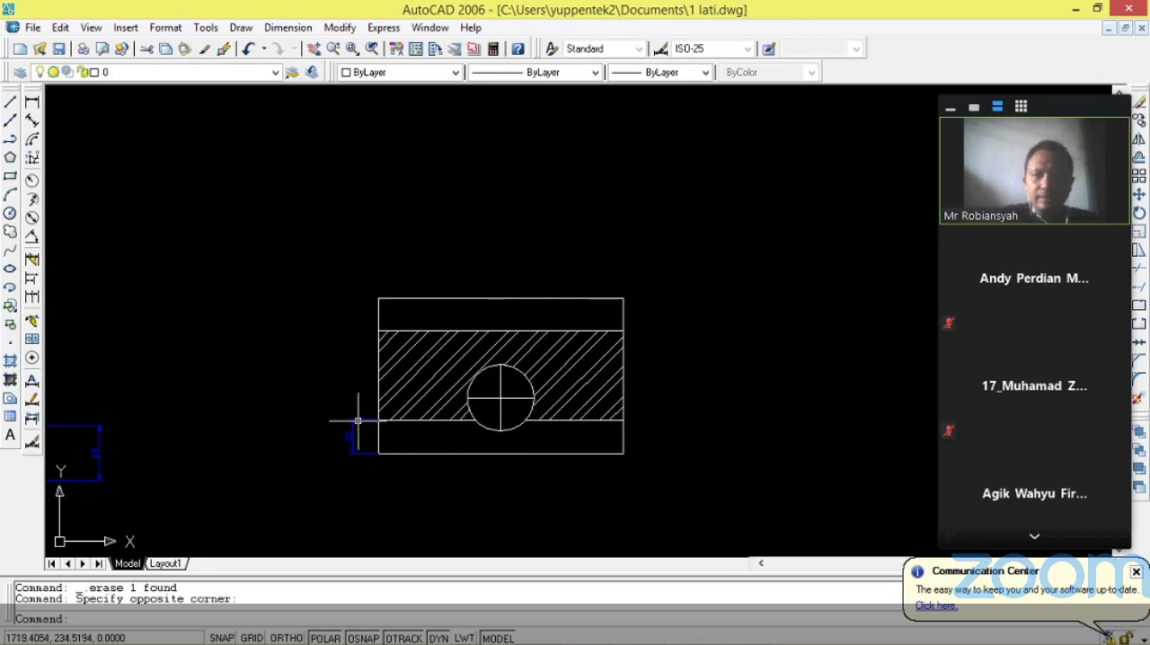
pyautogui.click(355, 420)
# Erase the copy's hatch, upper band line and both lower band line segments beside the circle, keeping the rectangle and circle.
pyautogui.scroll(3, 472, 371)
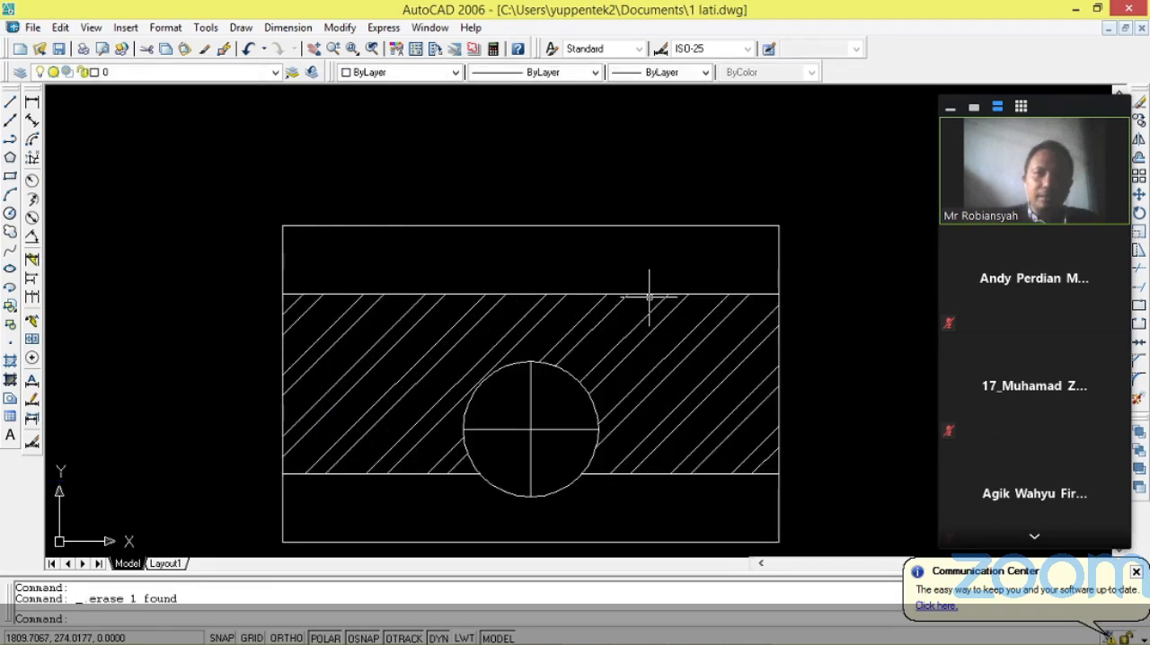
pyautogui.click(650, 296)
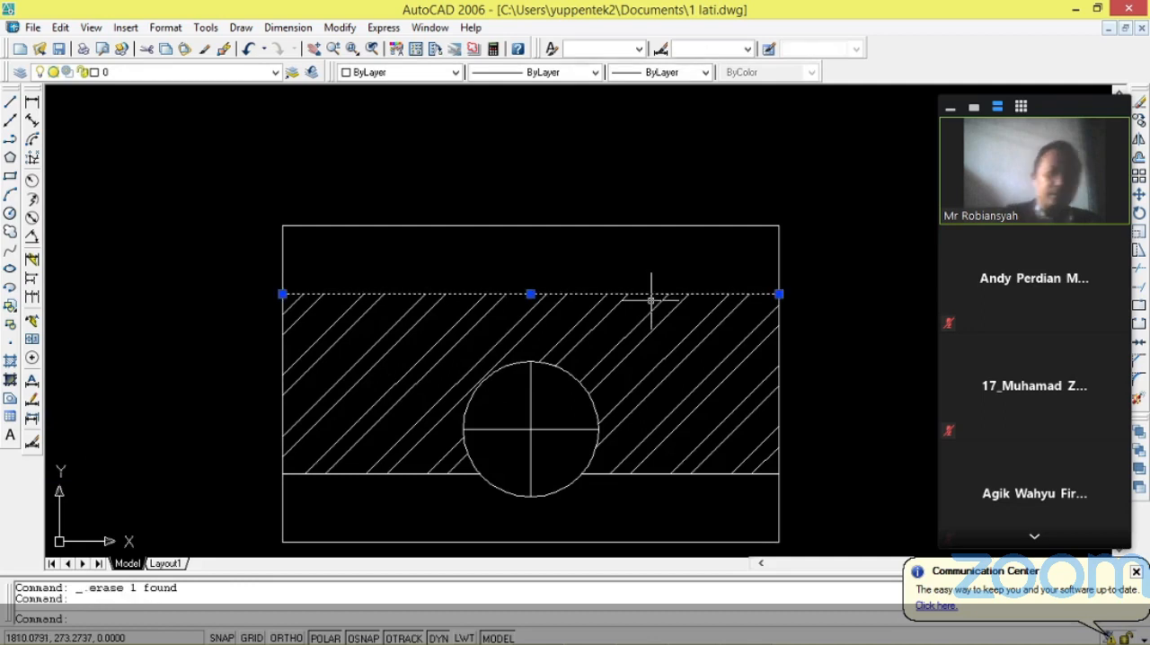
pyautogui.press('Delete')
pyautogui.click(651, 330)
pyautogui.press('Delete')
pyautogui.click(670, 474)
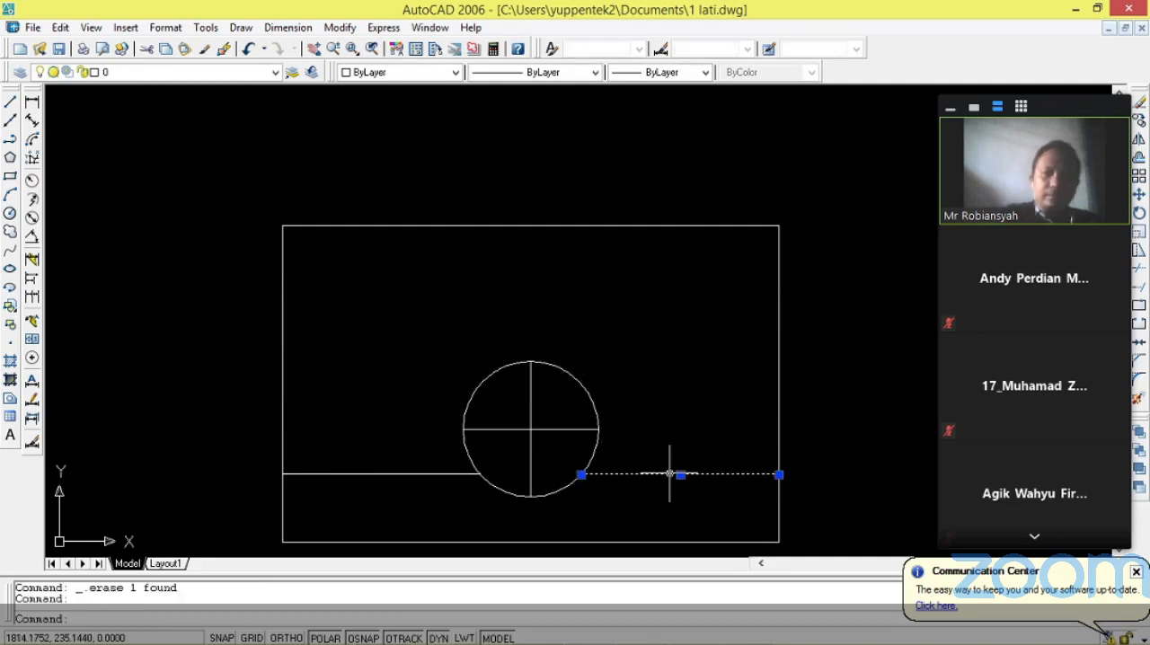
pyautogui.press('Delete')
pyautogui.click(444, 474)
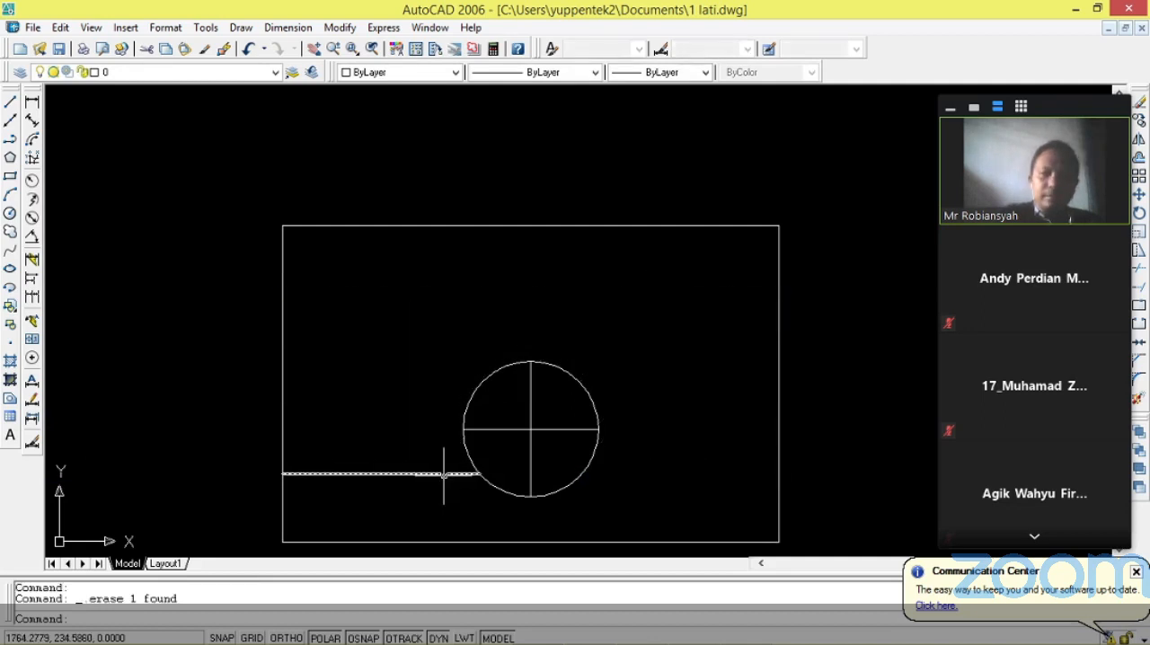
# Add a linear dimension above the copy's circle from its right quadrant to its center.
pyautogui.scroll(-5, 596, 428)
pyautogui.scroll(3, 448, 489)
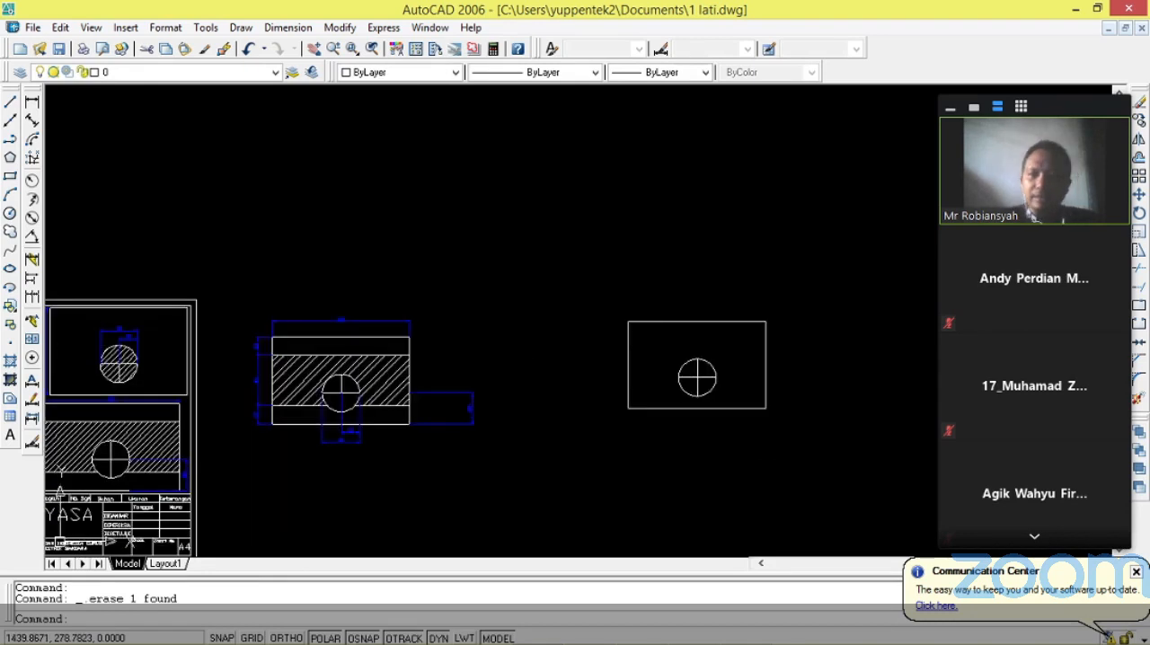
pyautogui.scroll(5, 729, 357)
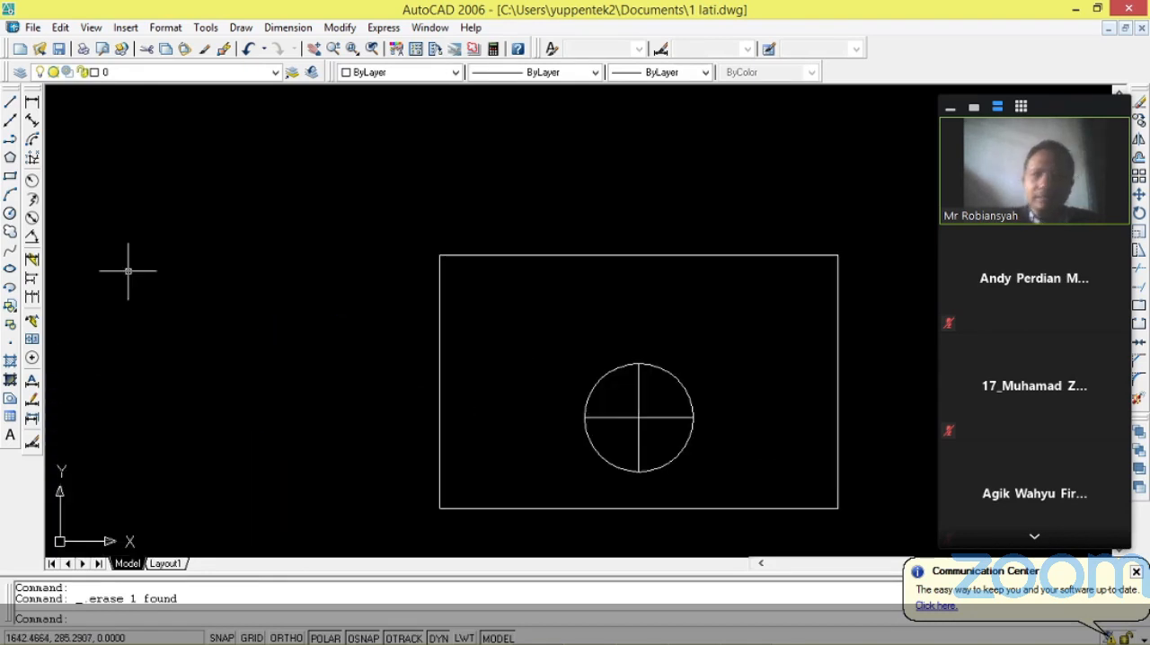
pyautogui.click(32, 102)
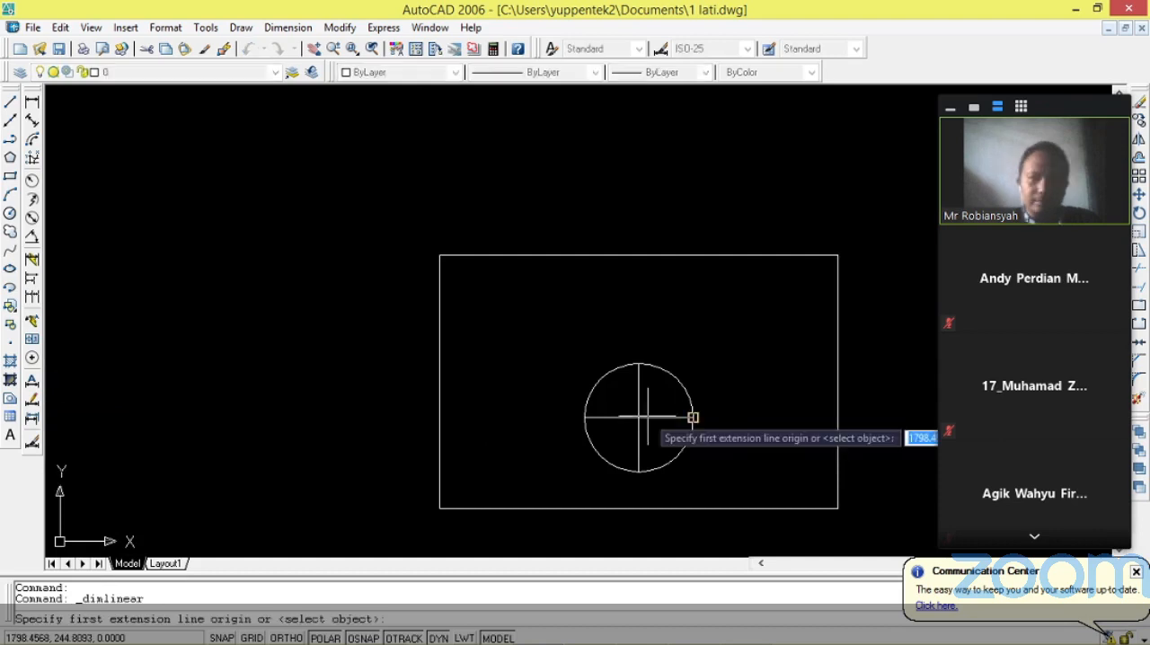
pyautogui.click(693, 418)
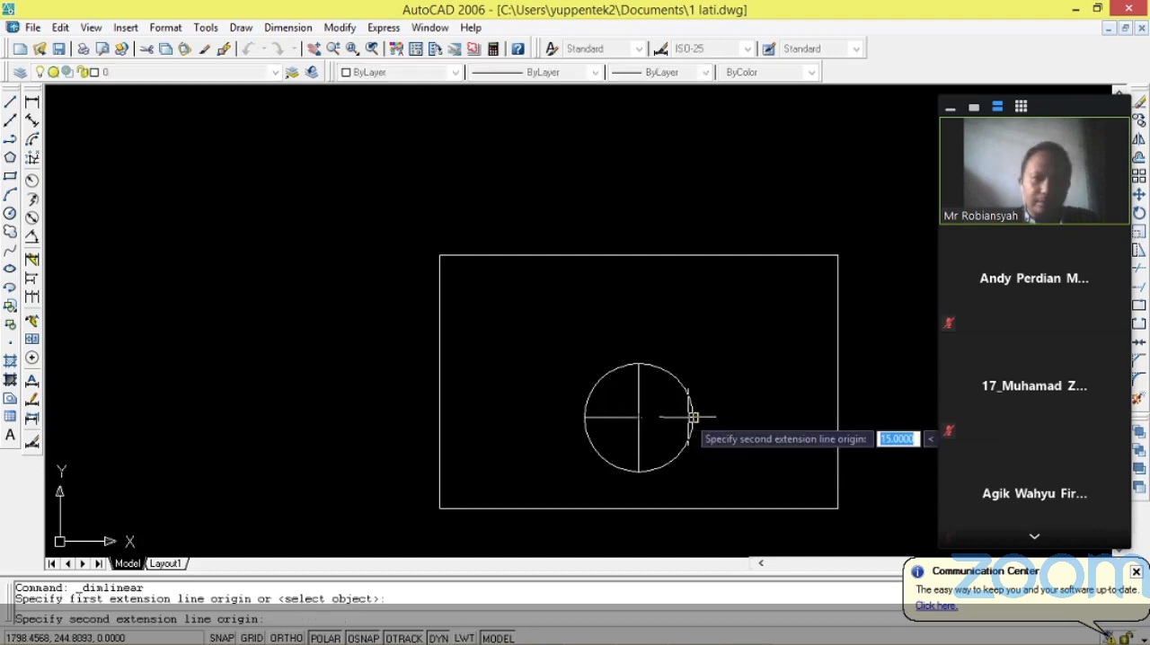
pyautogui.click(690, 417)
pyautogui.click(683, 317)
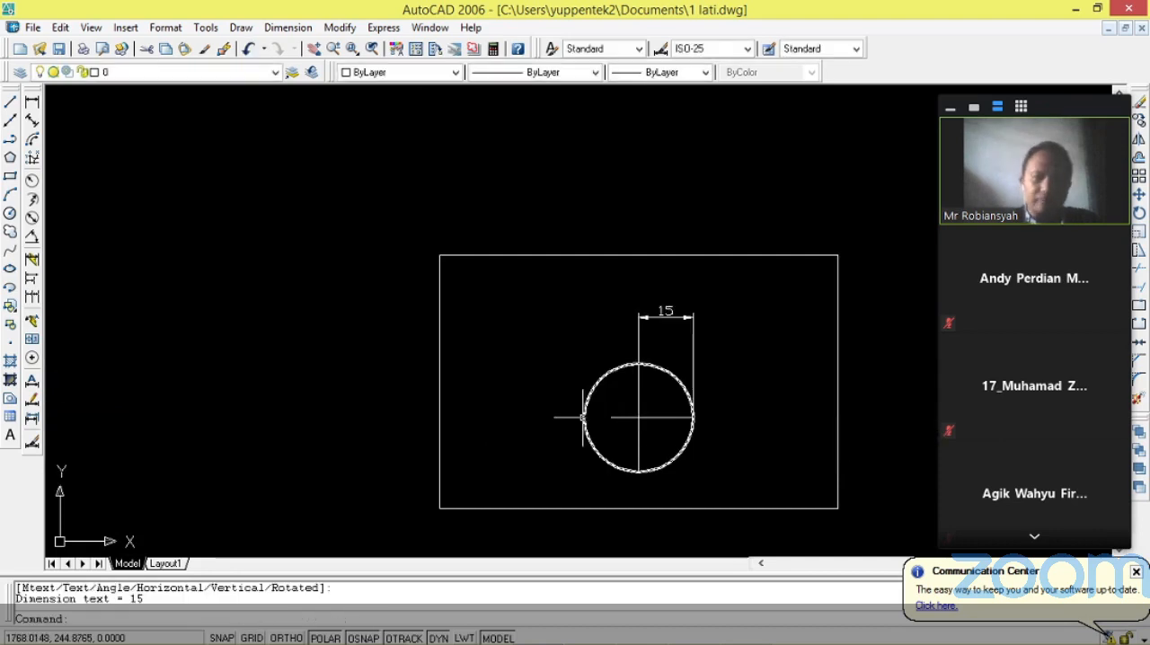
# Add a linear dimension across the copied circle's full width, placed above the center-to-quadrant dimension.
pyautogui.press('Return')
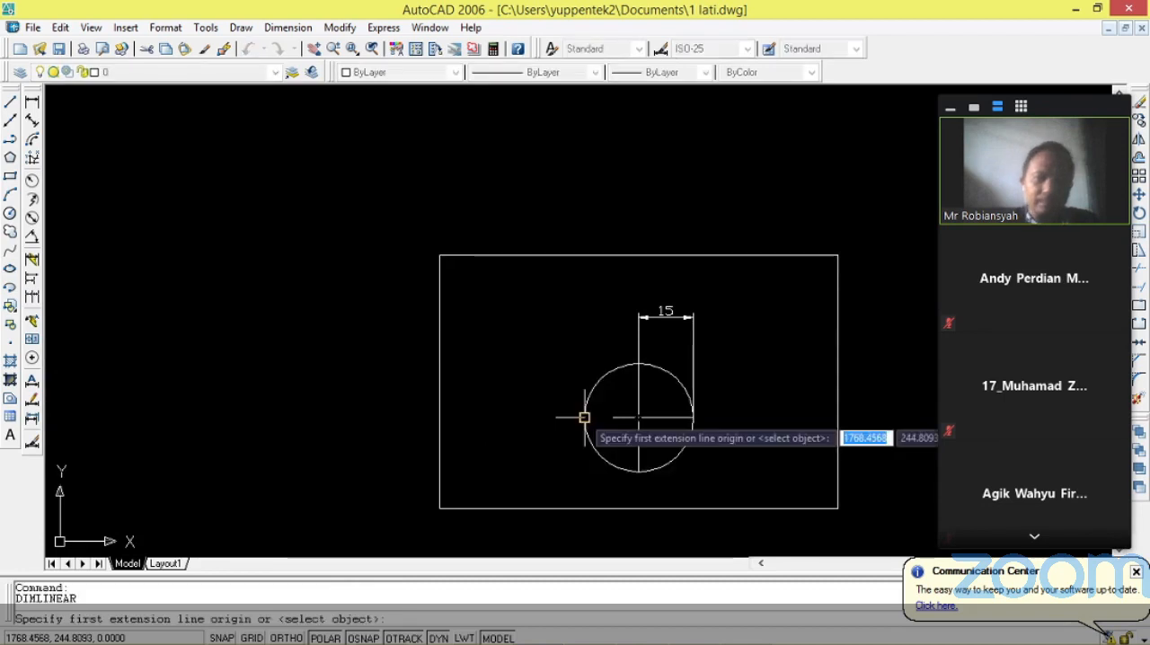
pyautogui.click(585, 417)
pyautogui.click(693, 417)
pyautogui.click(639, 285)
# Set the color of both circle dimensions in the copied view to Blue and clear the selection.
pyautogui.click(552, 270)
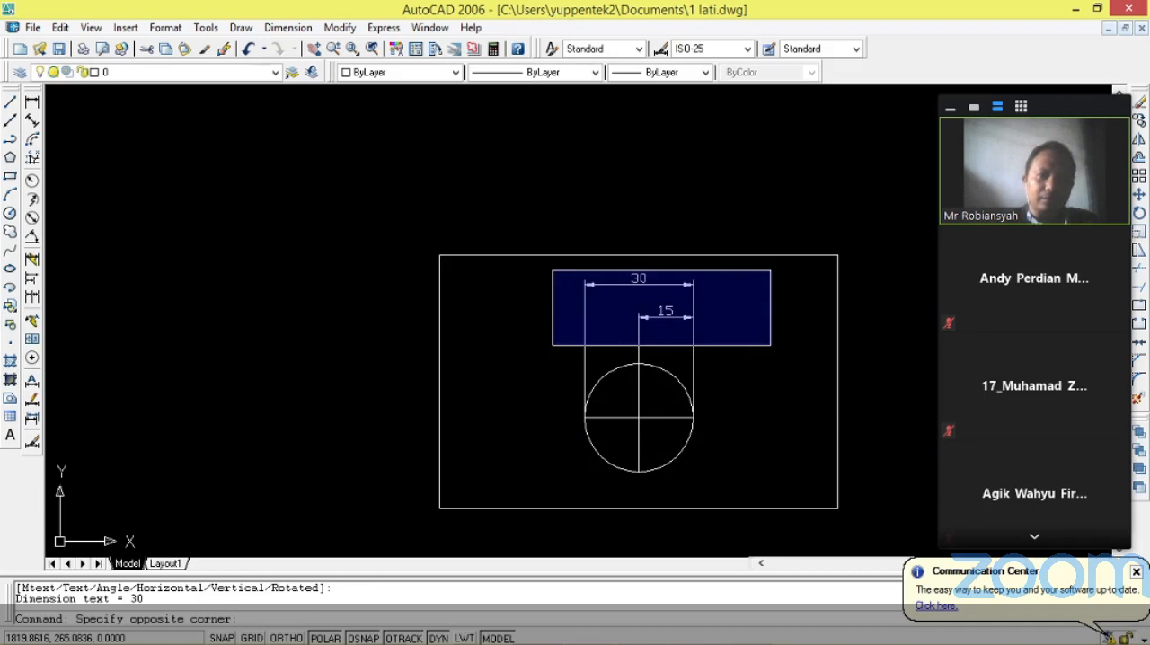
pyautogui.click(771, 345)
pyautogui.click(565, 270)
pyautogui.click(797, 356)
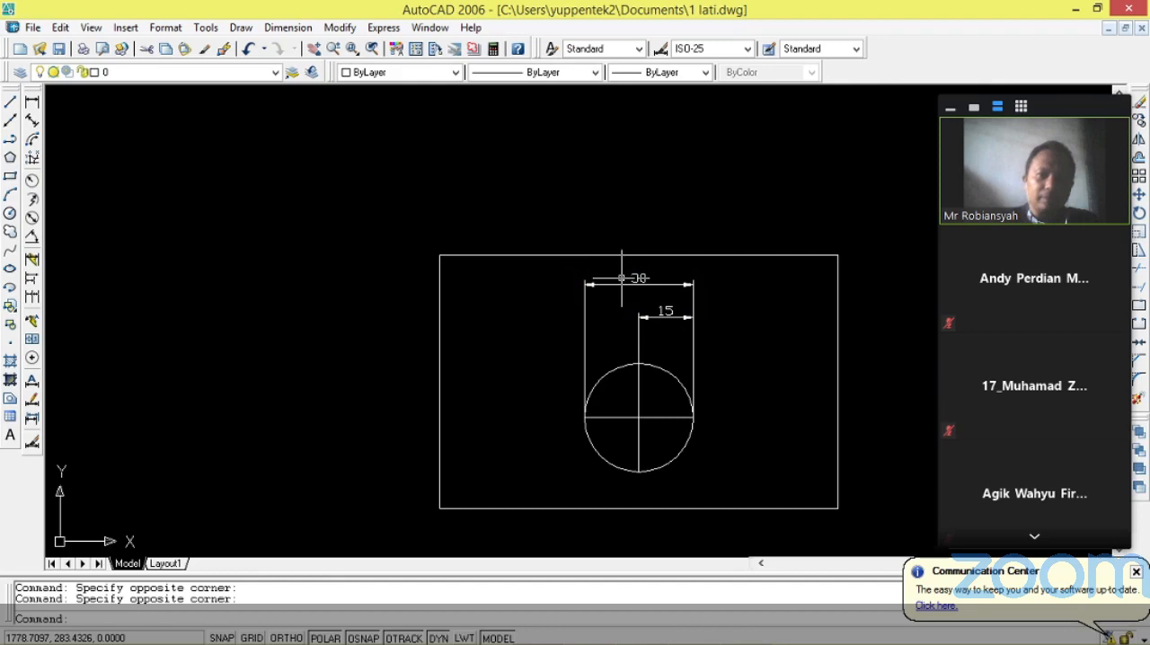
pyautogui.click(621, 277)
pyautogui.click(672, 316)
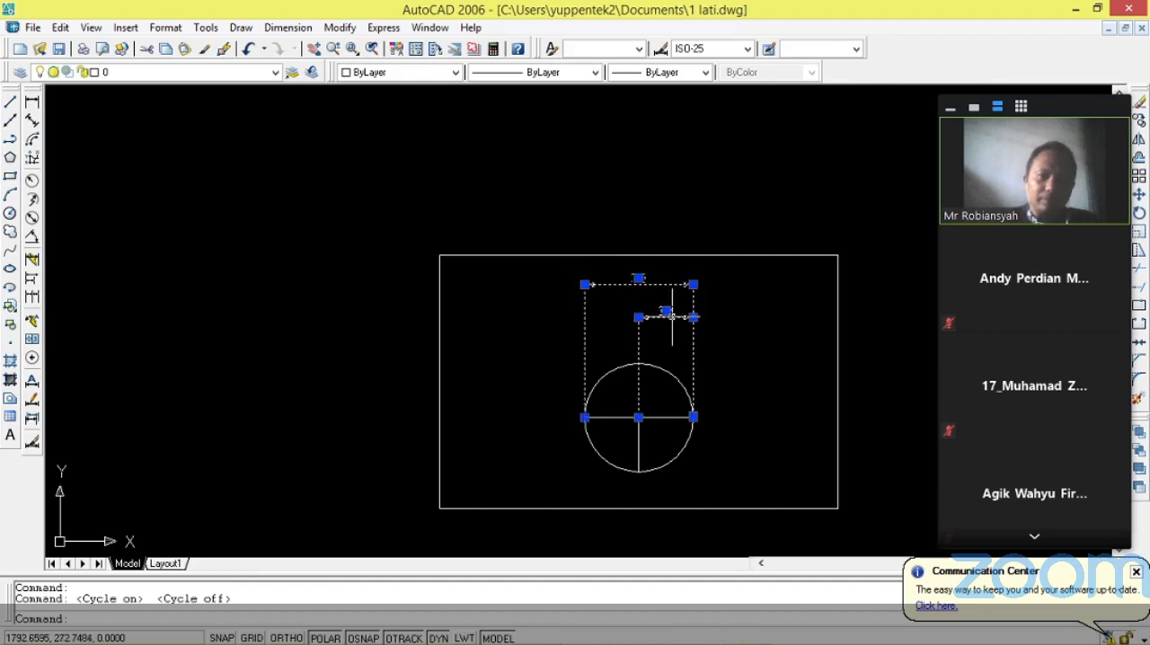
pyautogui.rightClick(672, 316)
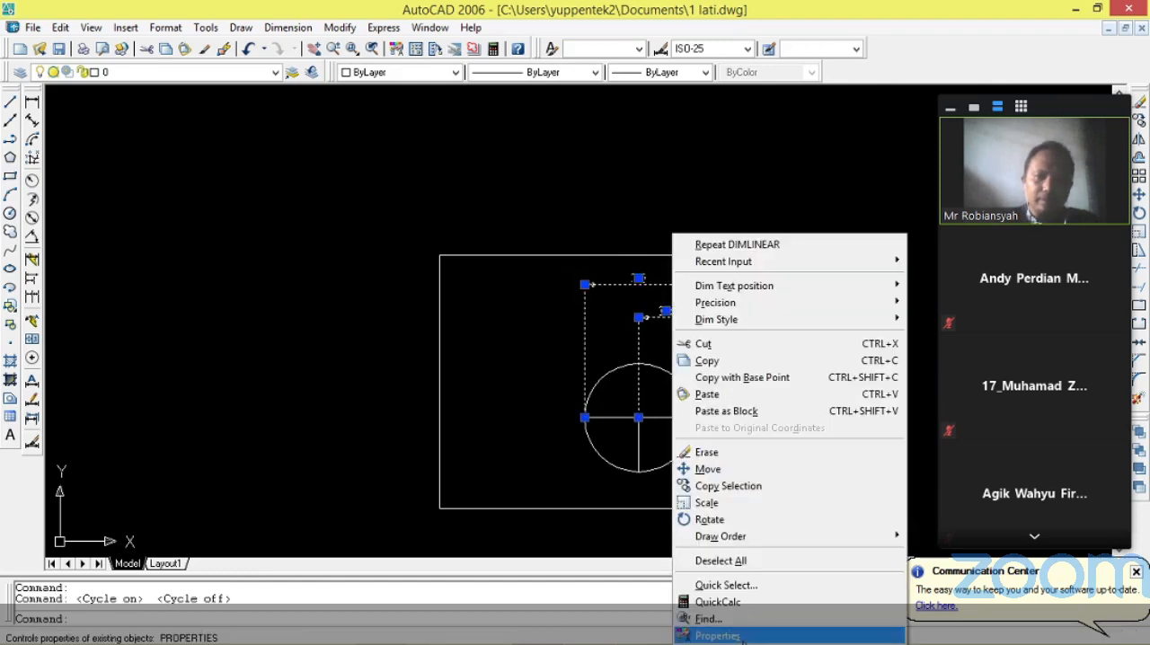
pyautogui.click(742, 637)
pyautogui.click(234, 162)
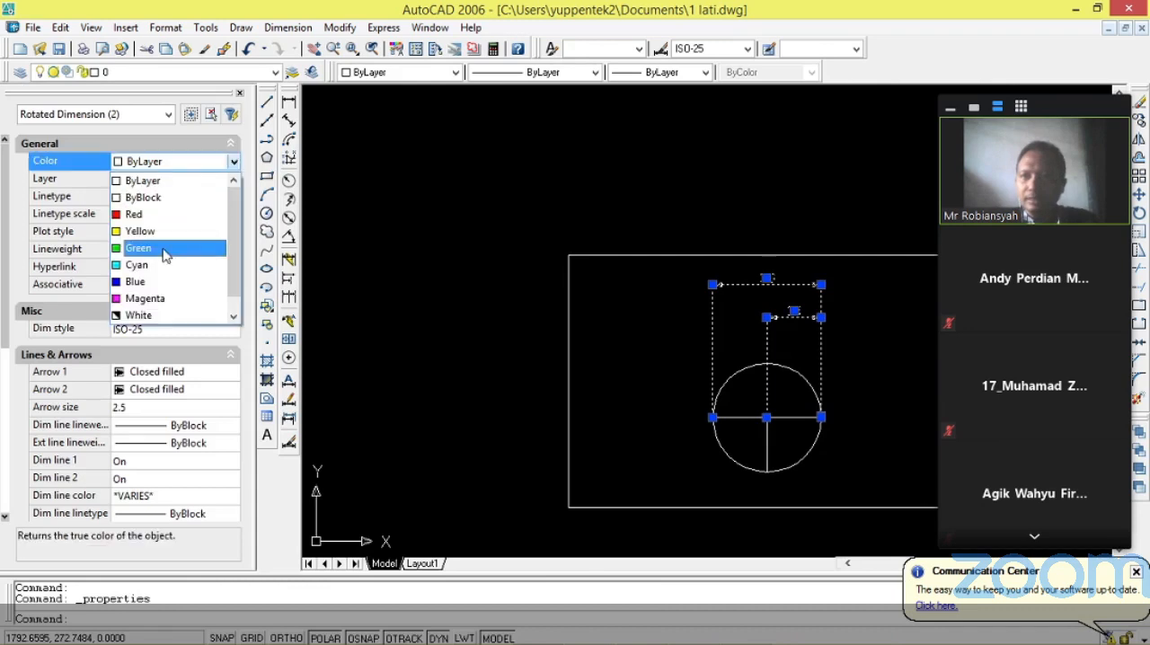
pyautogui.click(176, 284)
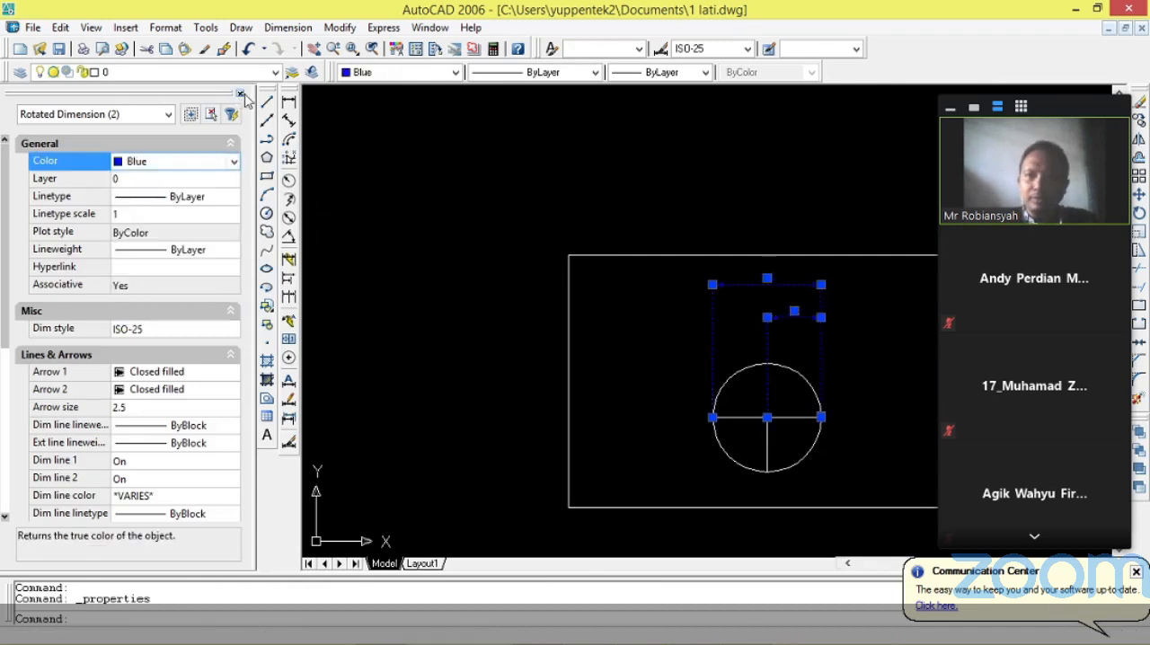
pyautogui.click(241, 94)
pyautogui.scroll(-5, 560, 231)
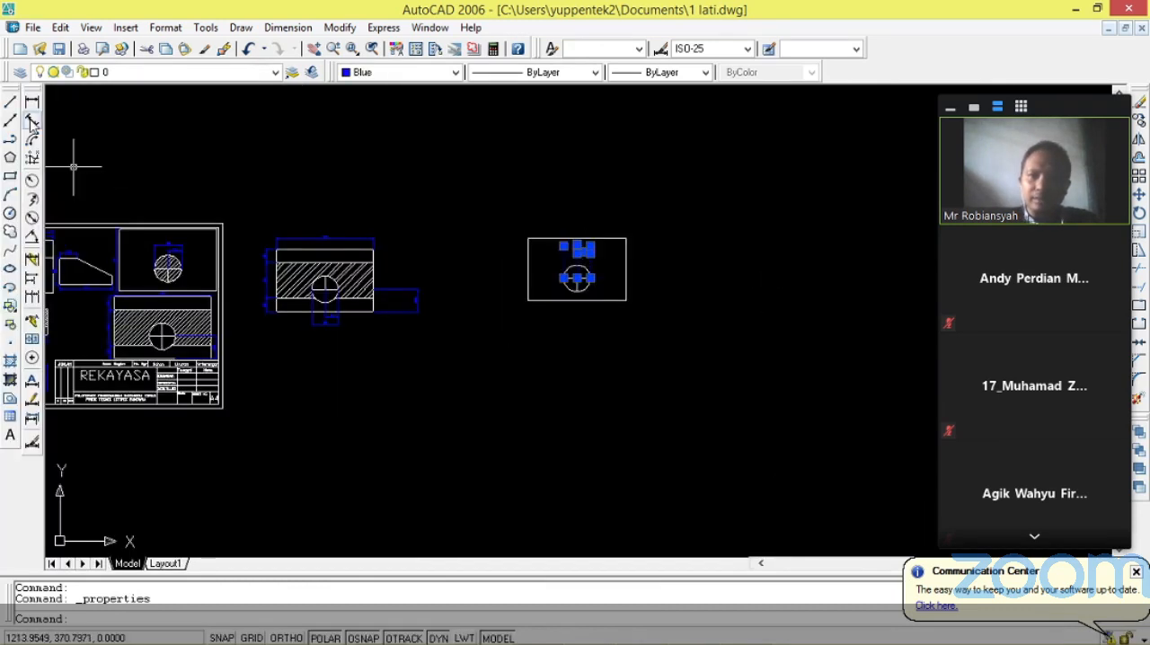
pyautogui.press('Escape')
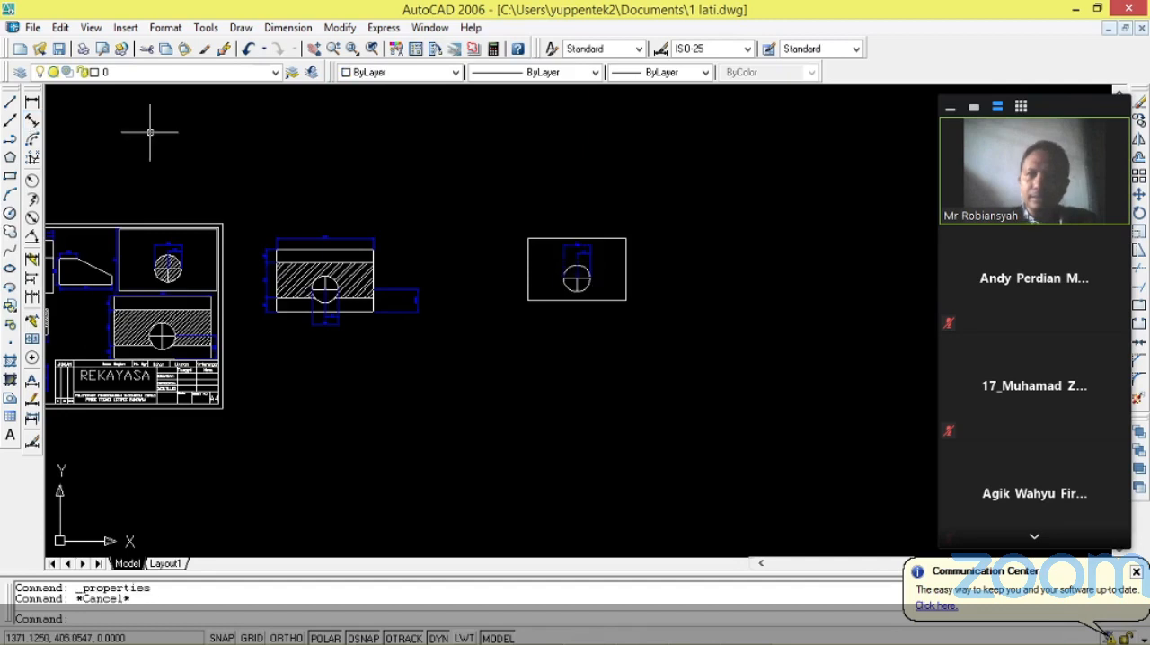
# Move the rectangle-and-circle view with its dimensions to directly above the hatched view.
pyautogui.click(541, 217)
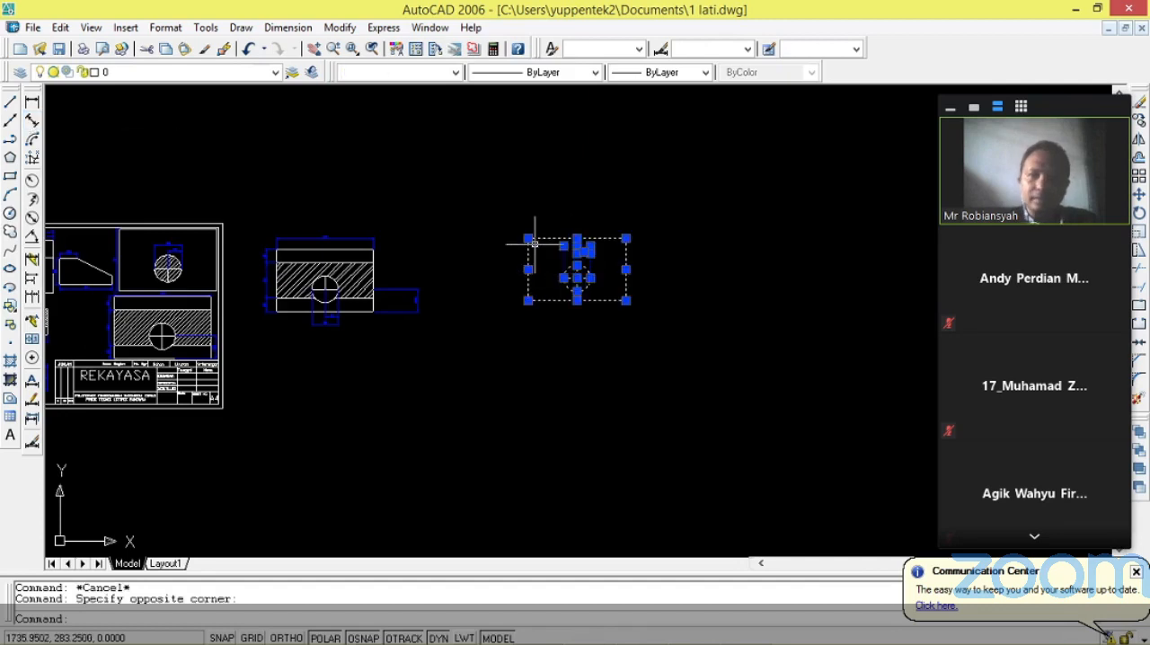
pyautogui.click(528, 239)
pyautogui.rightClick(527, 239)
pyautogui.click(563, 414)
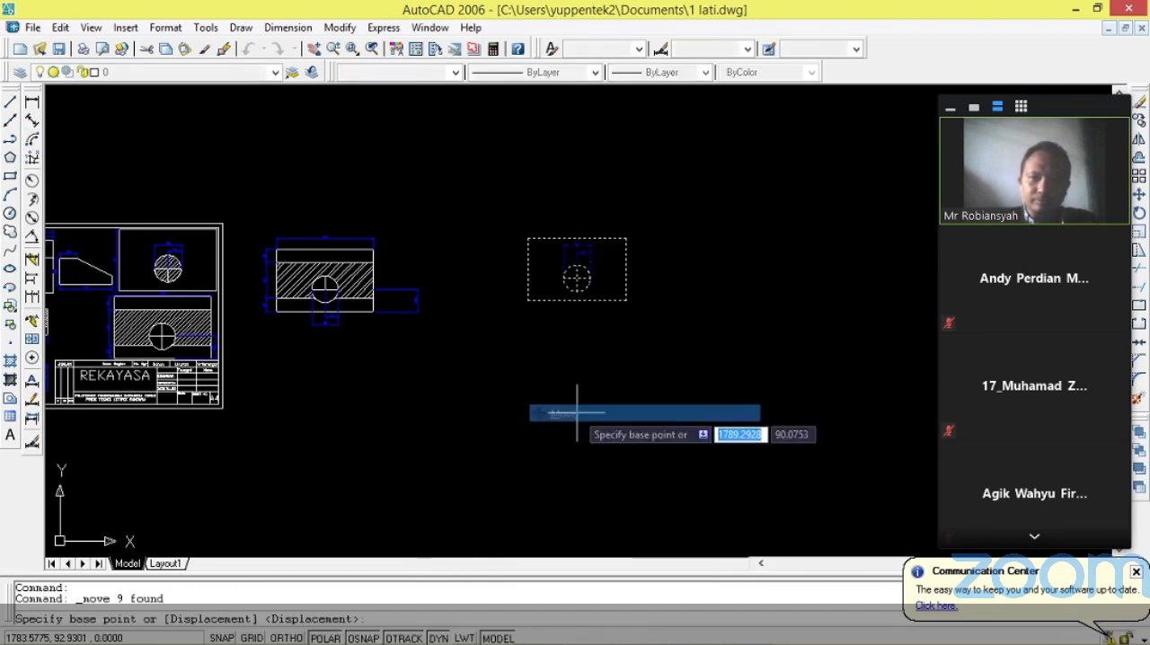
pyautogui.click(527, 300)
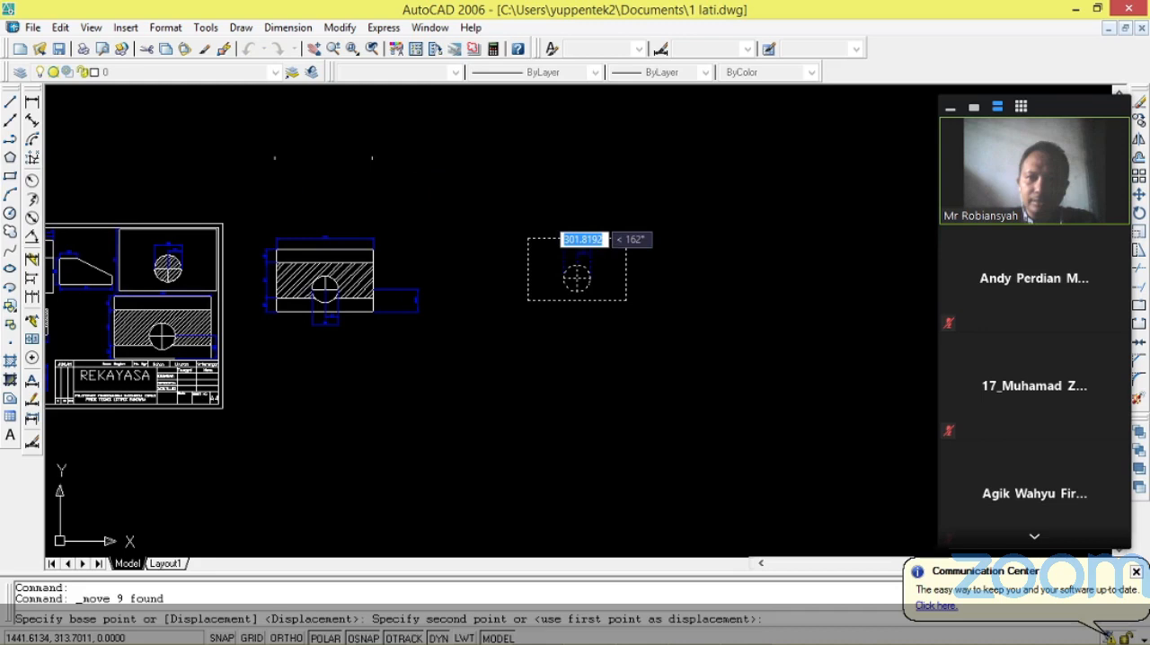
pyautogui.click(275, 217)
# Move both redrawn views together downward so they sit beside the reference sheet.
pyautogui.click(441, 346)
pyautogui.click(247, 130)
pyautogui.rightClick(292, 259)
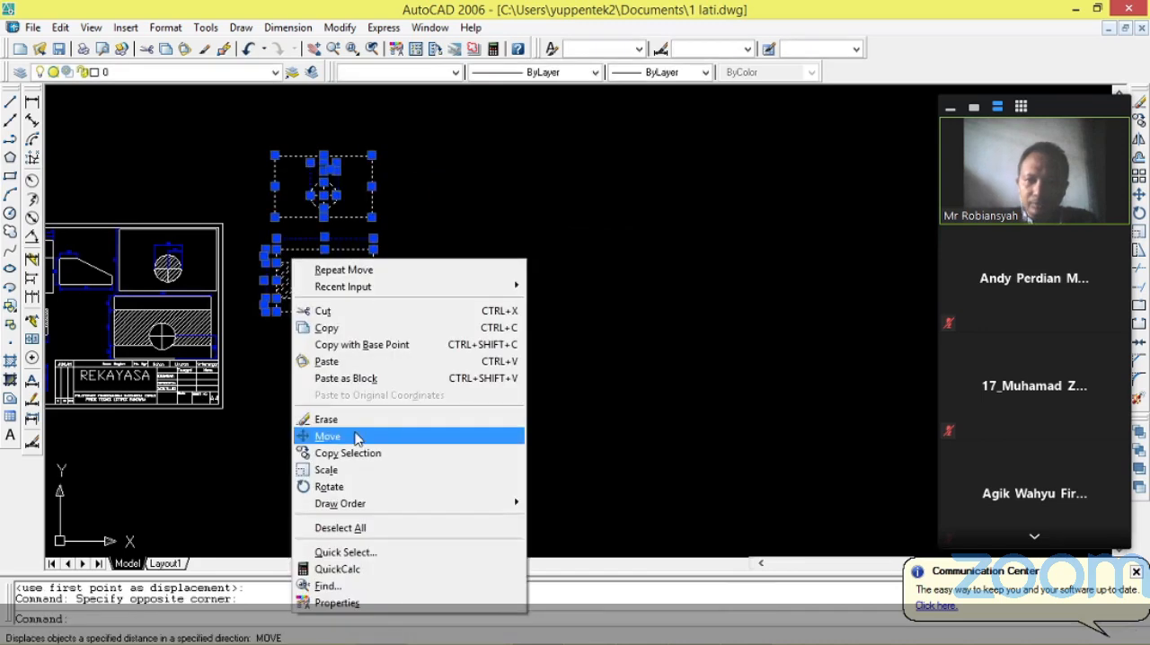
pyautogui.click(358, 438)
pyautogui.click(264, 312)
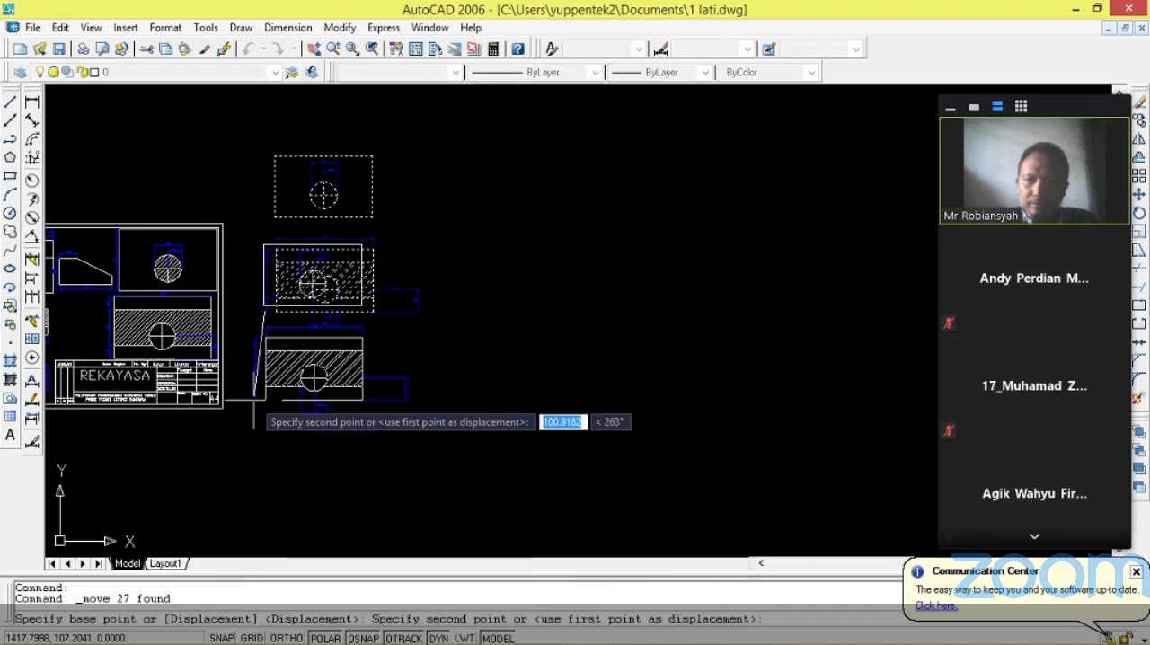
pyautogui.click(254, 400)
# Examine the reference sheet's views up close and compare them with the two redrawn views.
pyautogui.scroll(3, 154, 307)
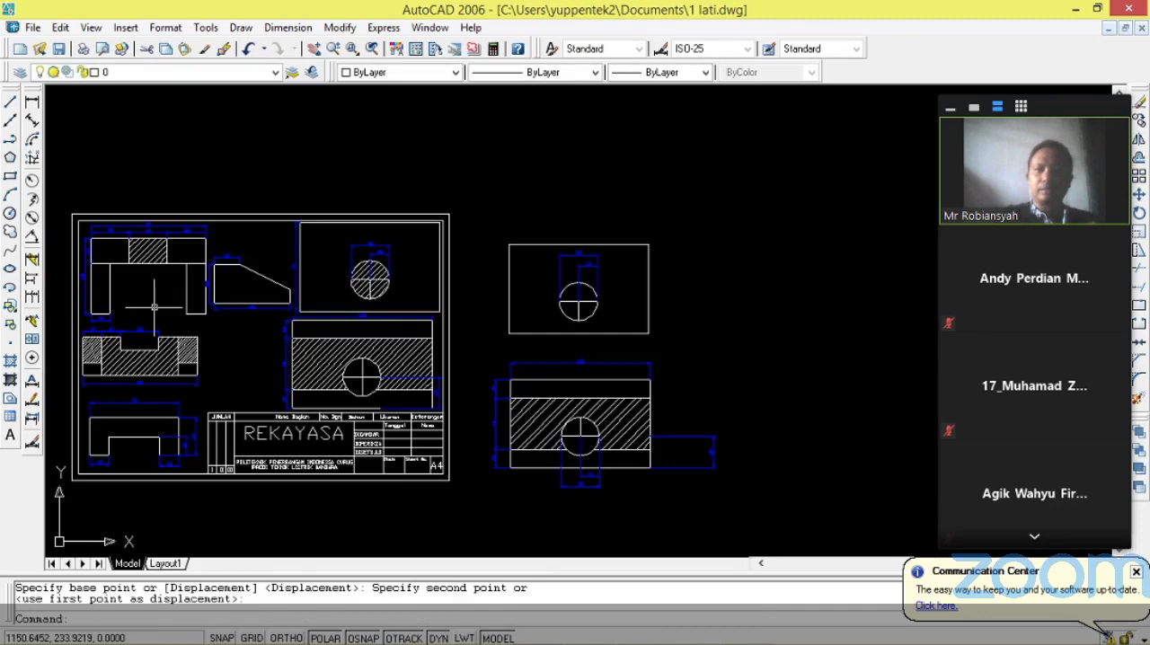
pyautogui.scroll(1, 154, 307)
pyautogui.scroll(1, 164, 312)
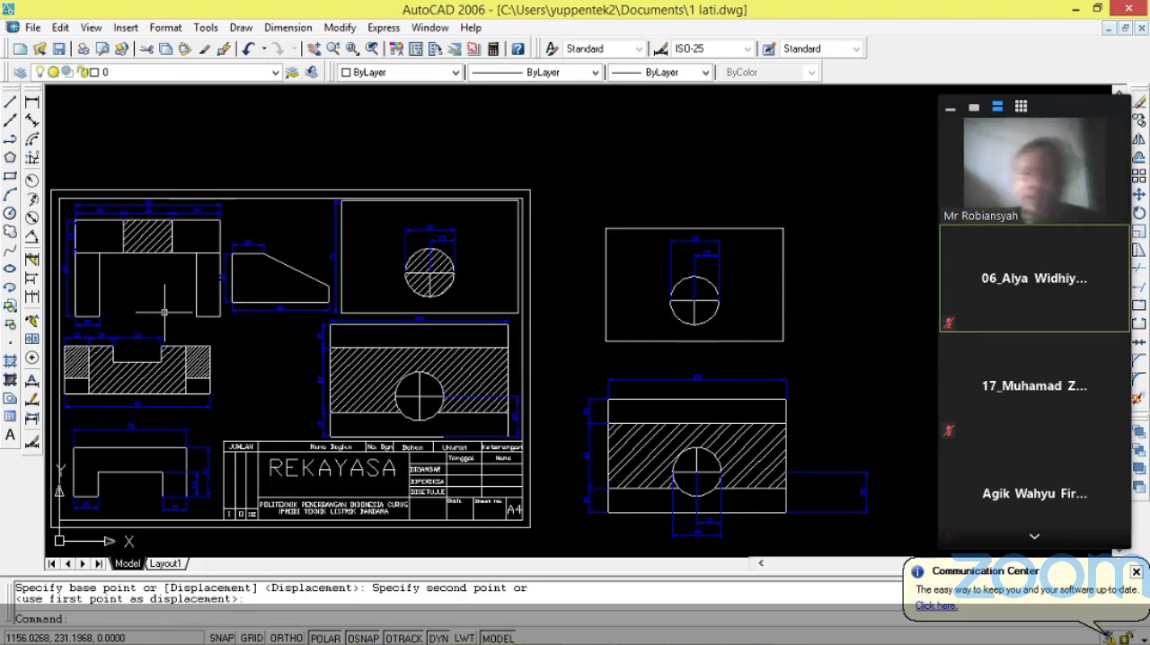
pyautogui.scroll(1, 513, 394)
pyautogui.scroll(-2, 511, 391)
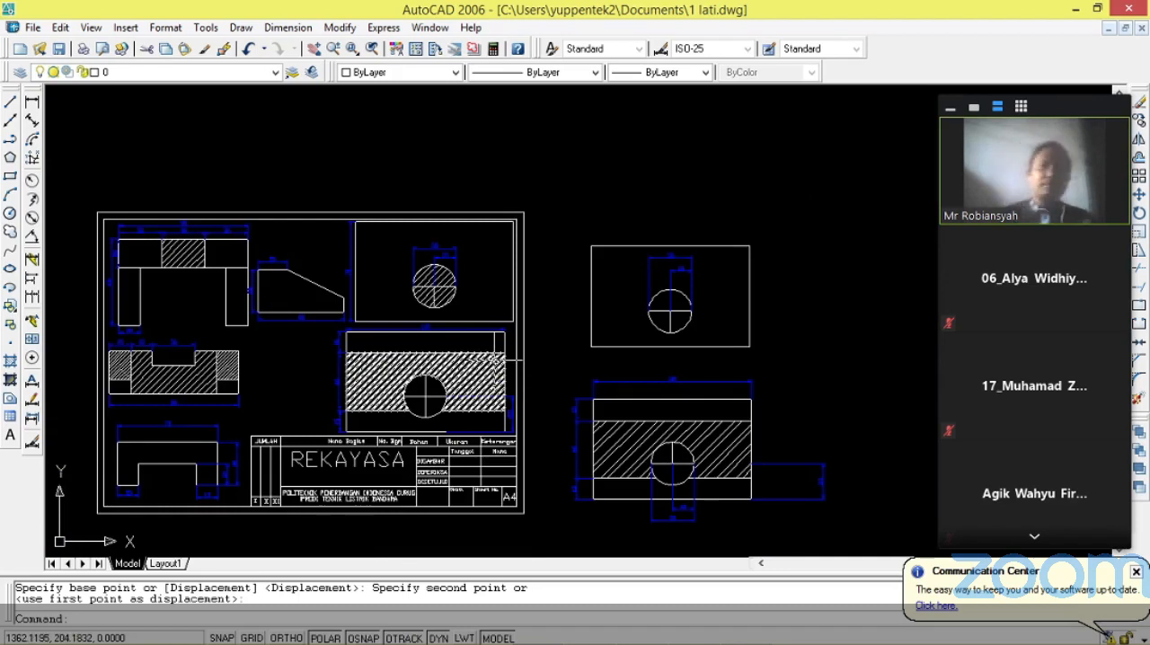
pyautogui.scroll(3, 382, 306)
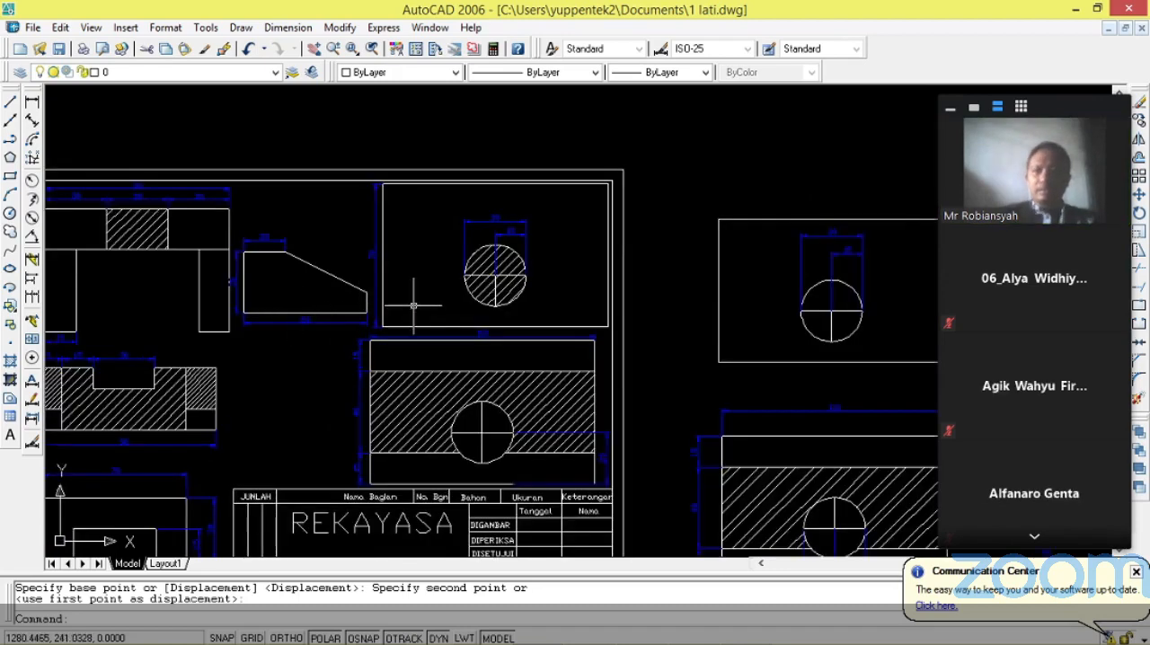
pyautogui.scroll(-4, 377, 341)
pyautogui.scroll(3, 376, 376)
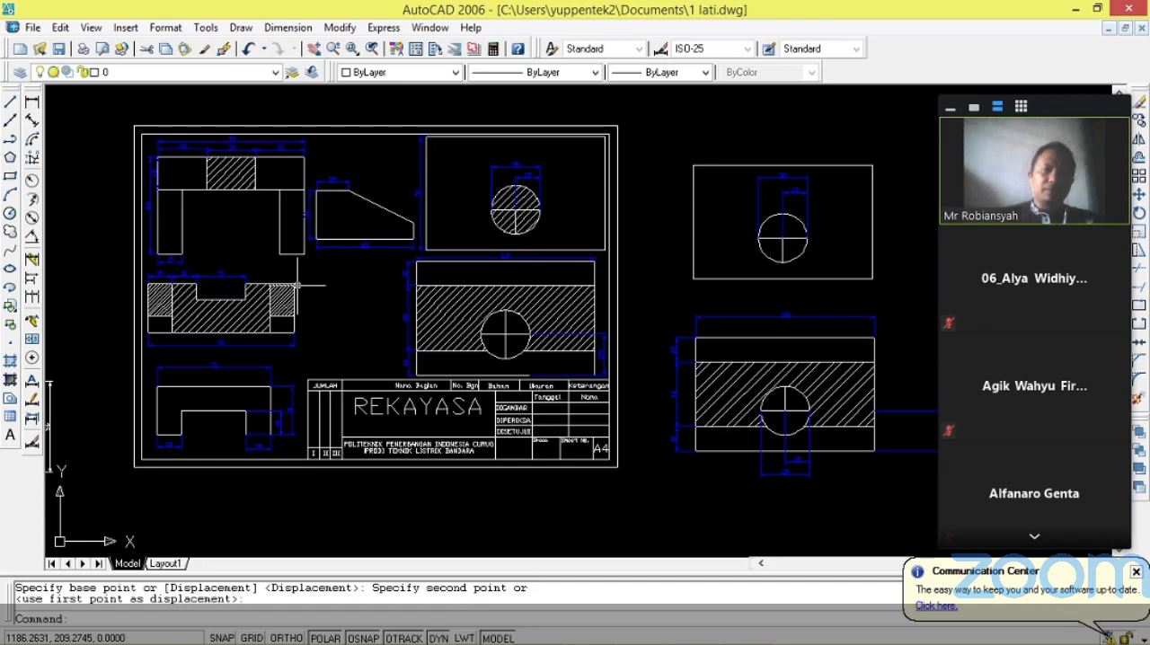
pyautogui.scroll(2, 296, 286)
pyautogui.scroll(-3, 546, 351)
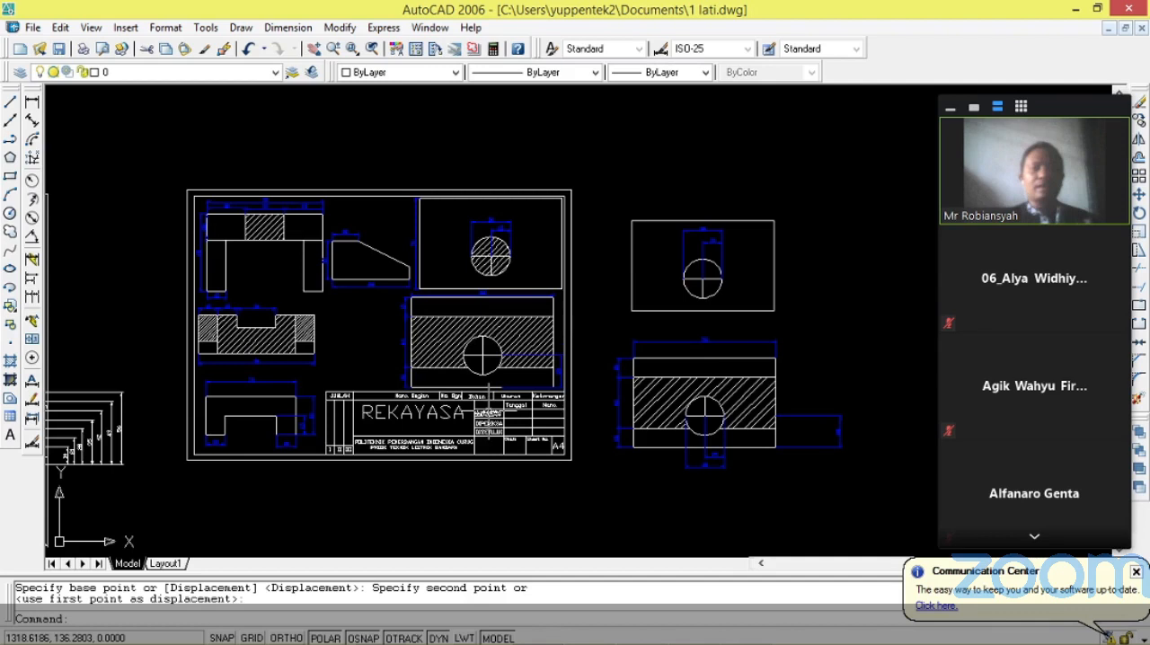
# Erase both redrawn views beside the reference sheet, including their hatch and dimensions.
pyautogui.click(594, 183)
pyautogui.click(906, 508)
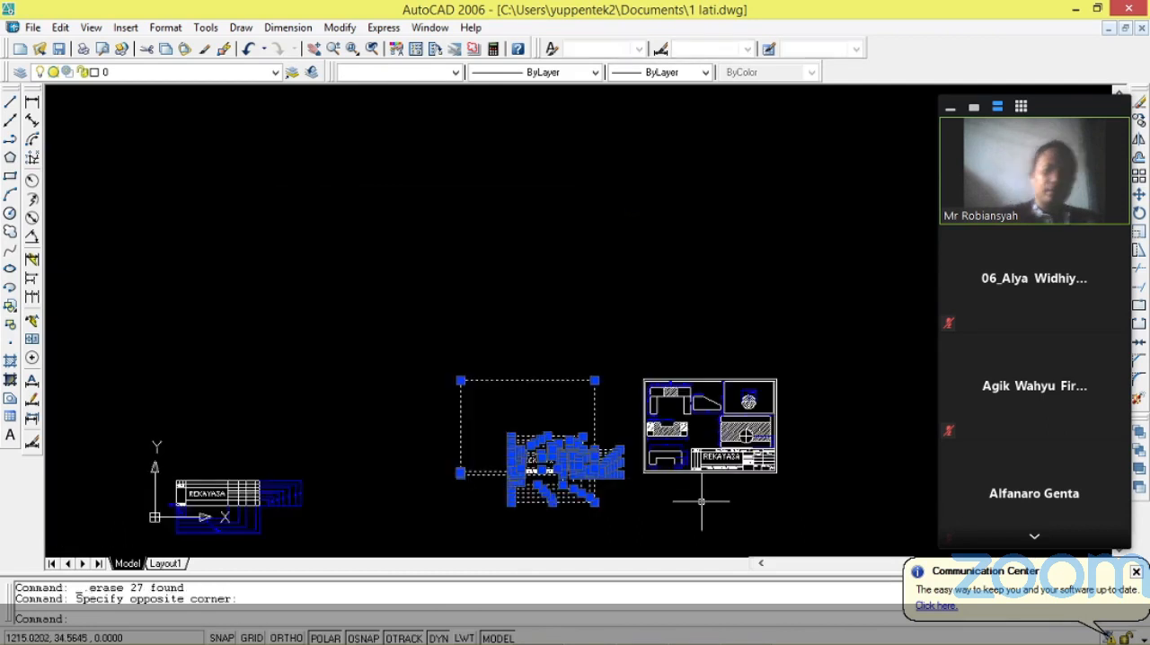
pyautogui.press('Delete')
# Move the whole sheet next to the separate dimensioned title block and dimension its outer frame's width and height.
pyautogui.click(605, 341)
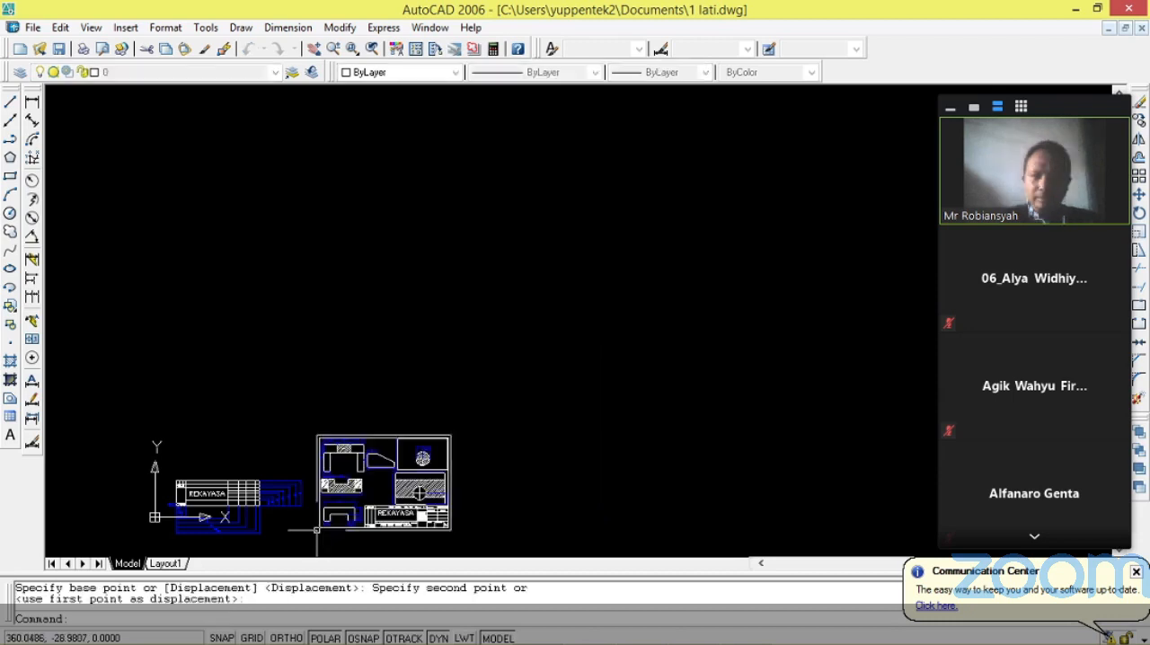
pyautogui.scroll(5, 314, 535)
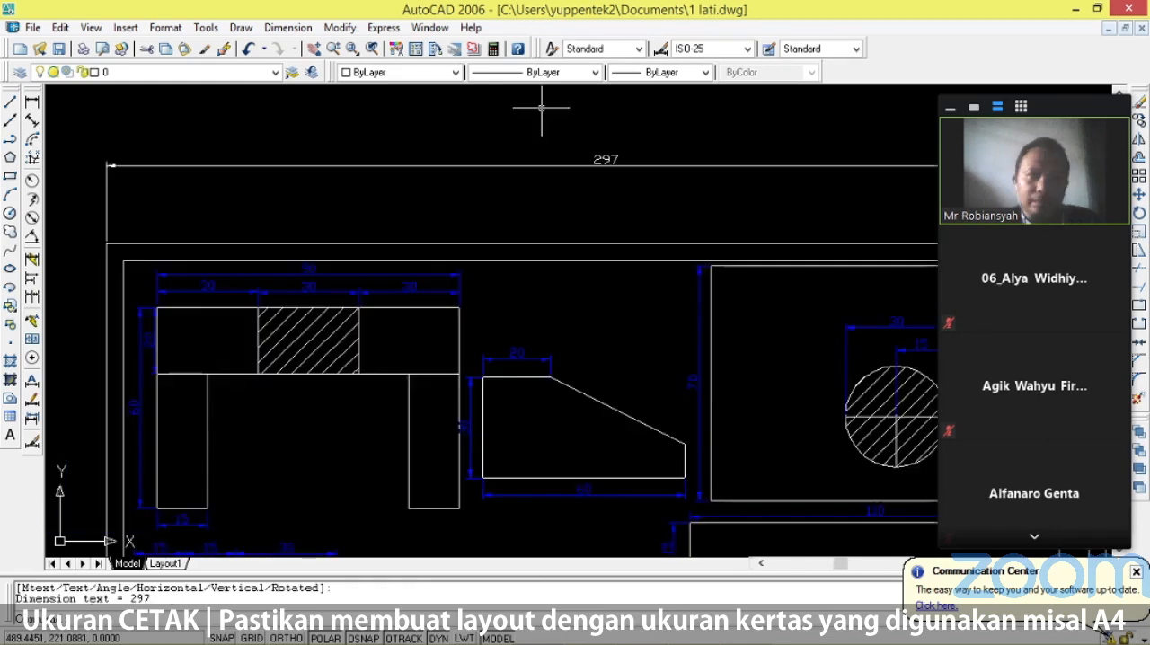
pyautogui.scroll(-3, 892, 498)
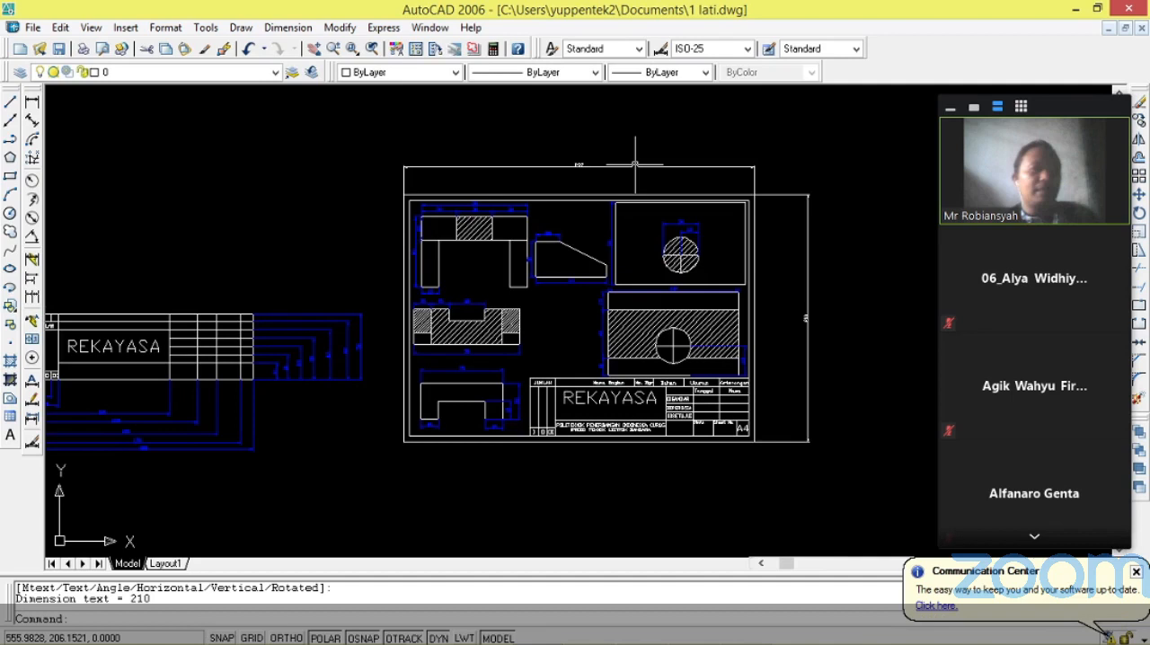
# Erase the overall width and height dimensions of the sheet's outer frame.
pyautogui.scroll(2, 676, 323)
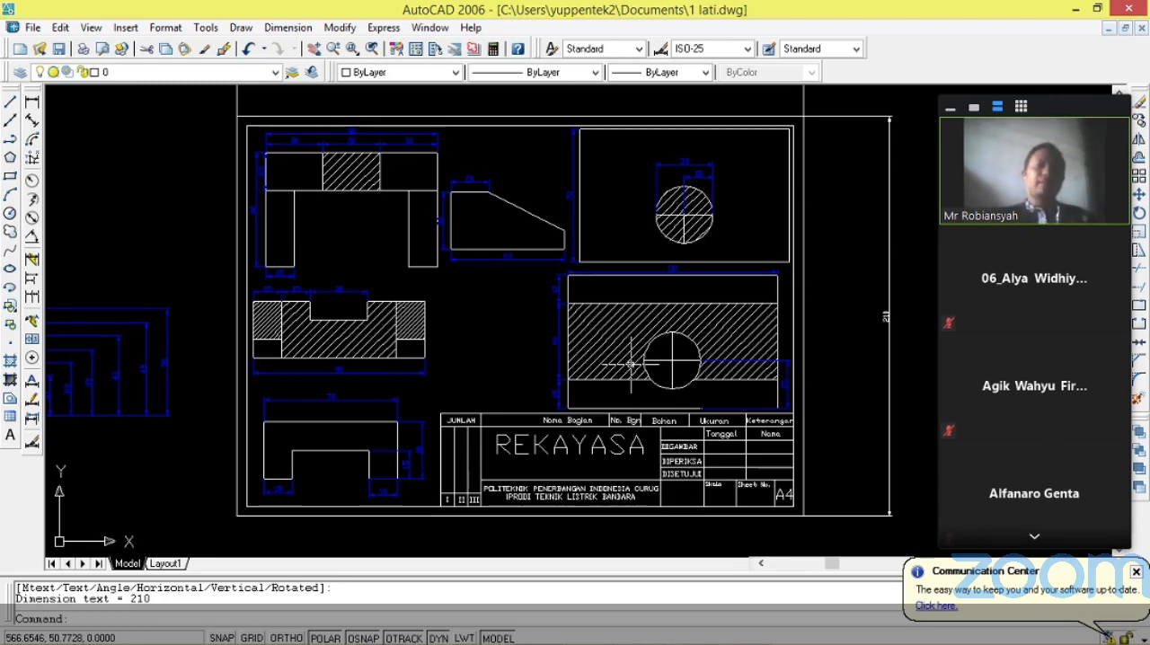
pyautogui.scroll(2, 491, 319)
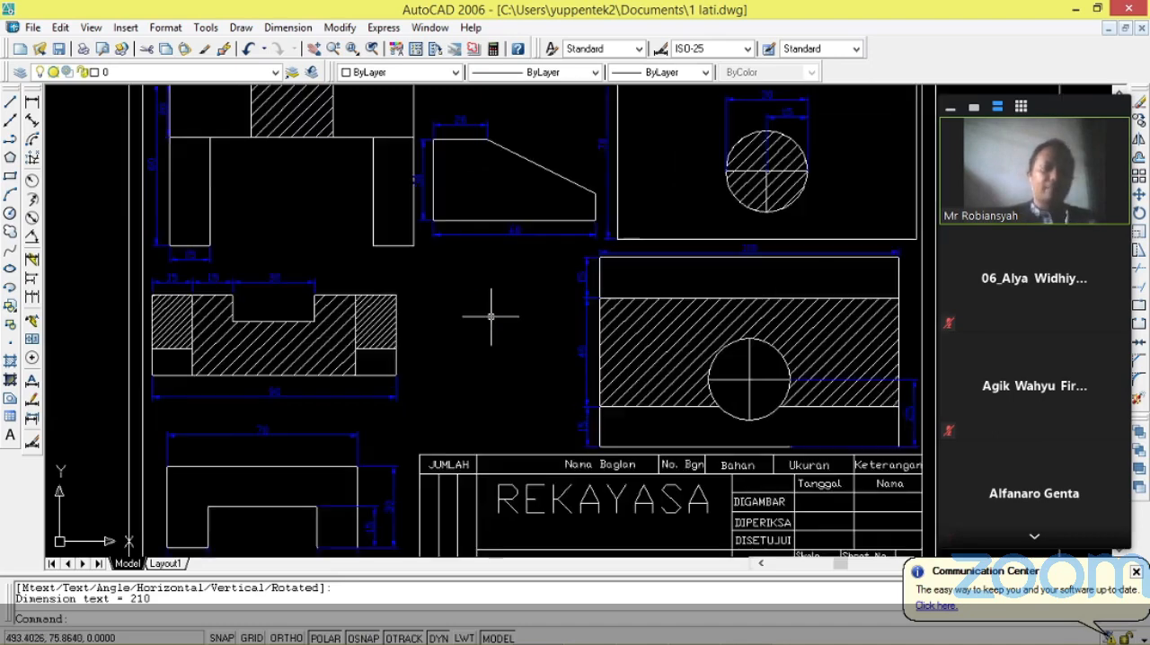
pyautogui.scroll(-3, 519, 293)
pyautogui.scroll(2, 509, 198)
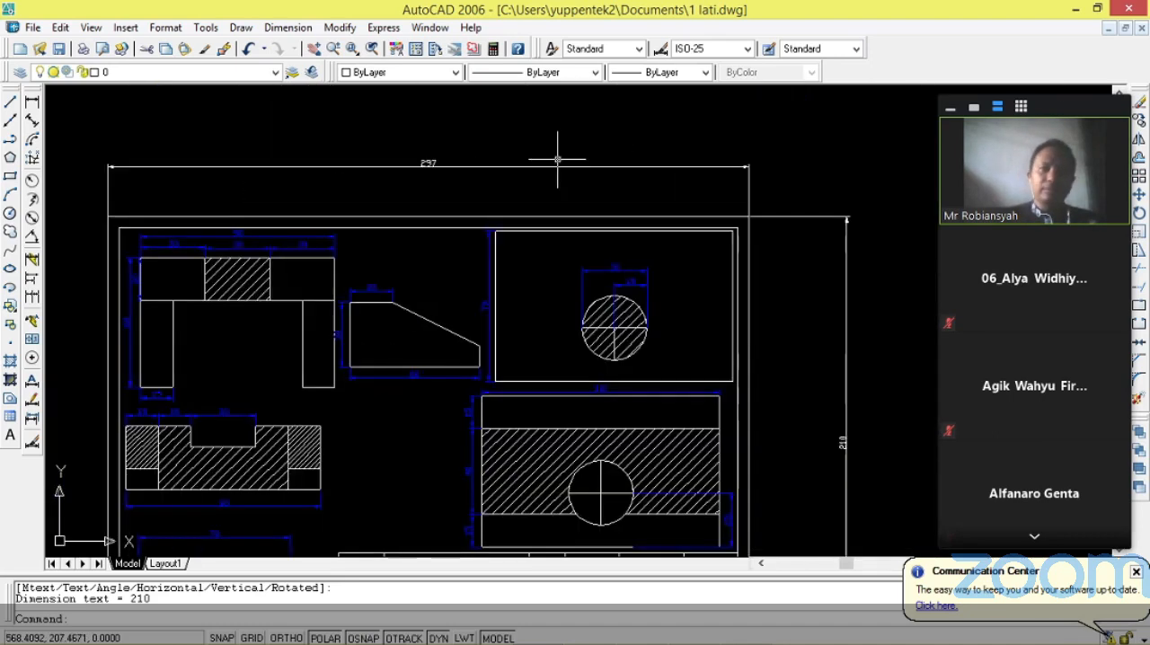
pyautogui.click(510, 166)
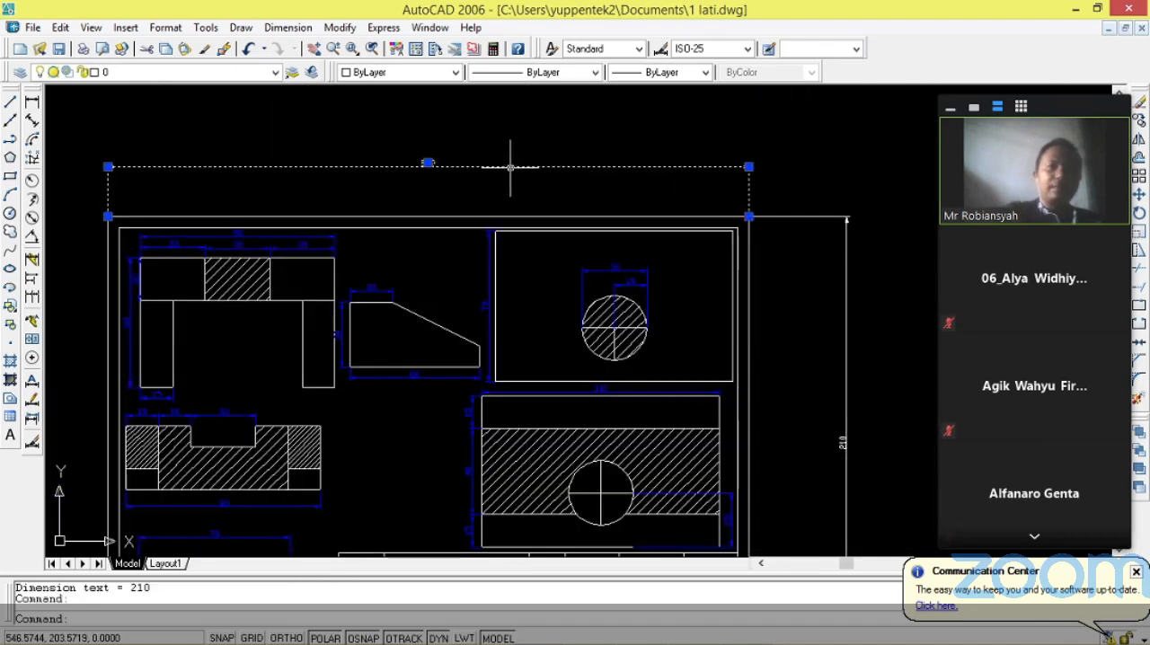
pyautogui.press('Delete')
pyautogui.click(844, 440)
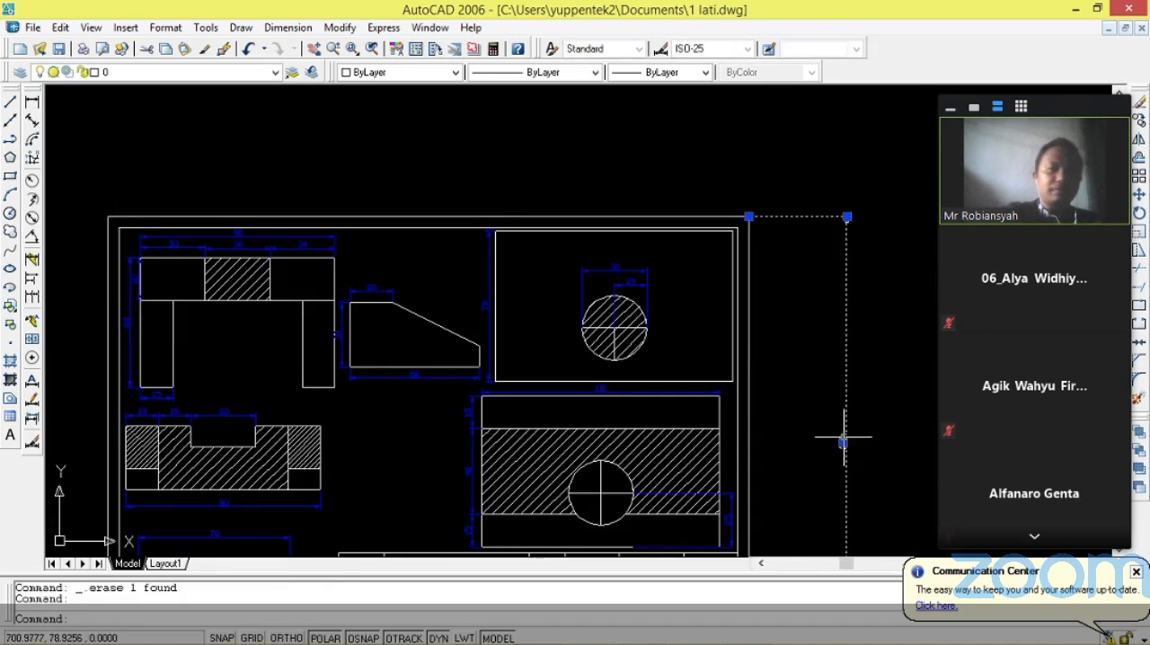
pyautogui.press('Delete')
# Open the plot settings for model space and select PublishToWeb JPG.pc3 as the plotter.
pyautogui.scroll(-3, 849, 232)
pyautogui.scroll(2, 642, 497)
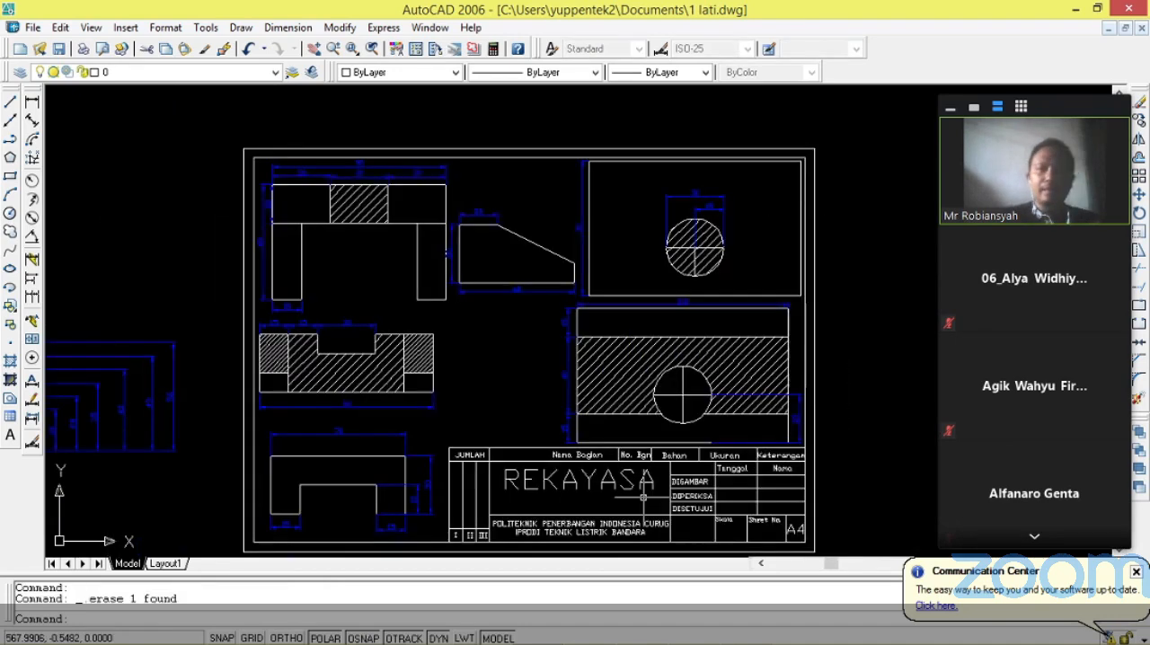
pyautogui.rightClick(130, 564)
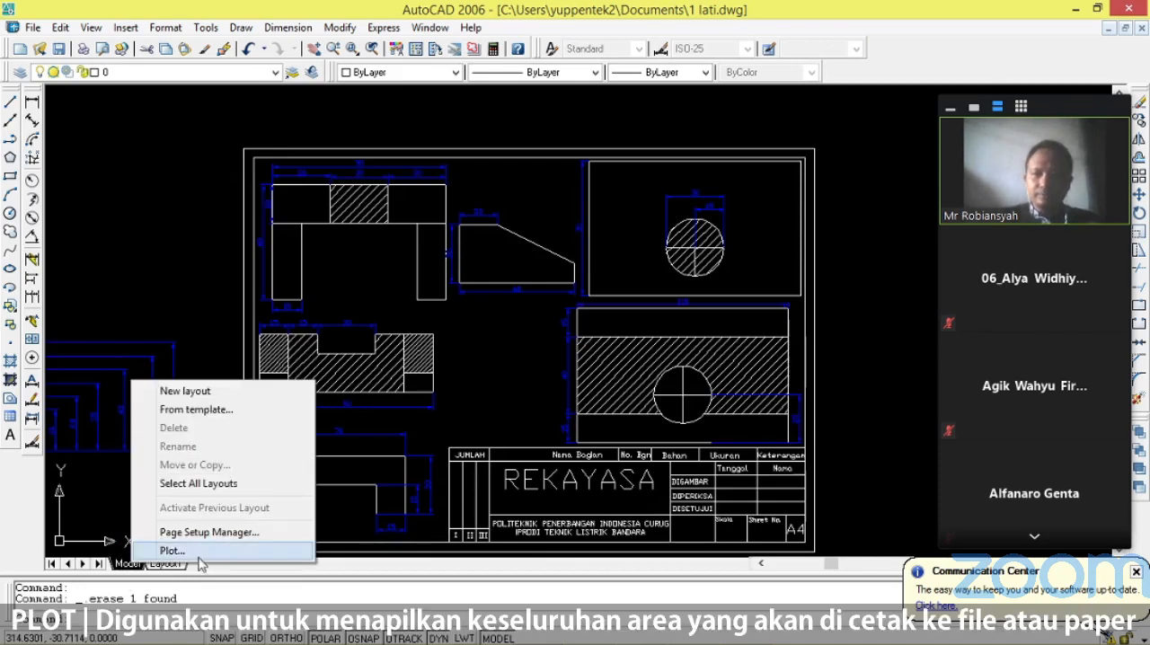
pyautogui.click(179, 551)
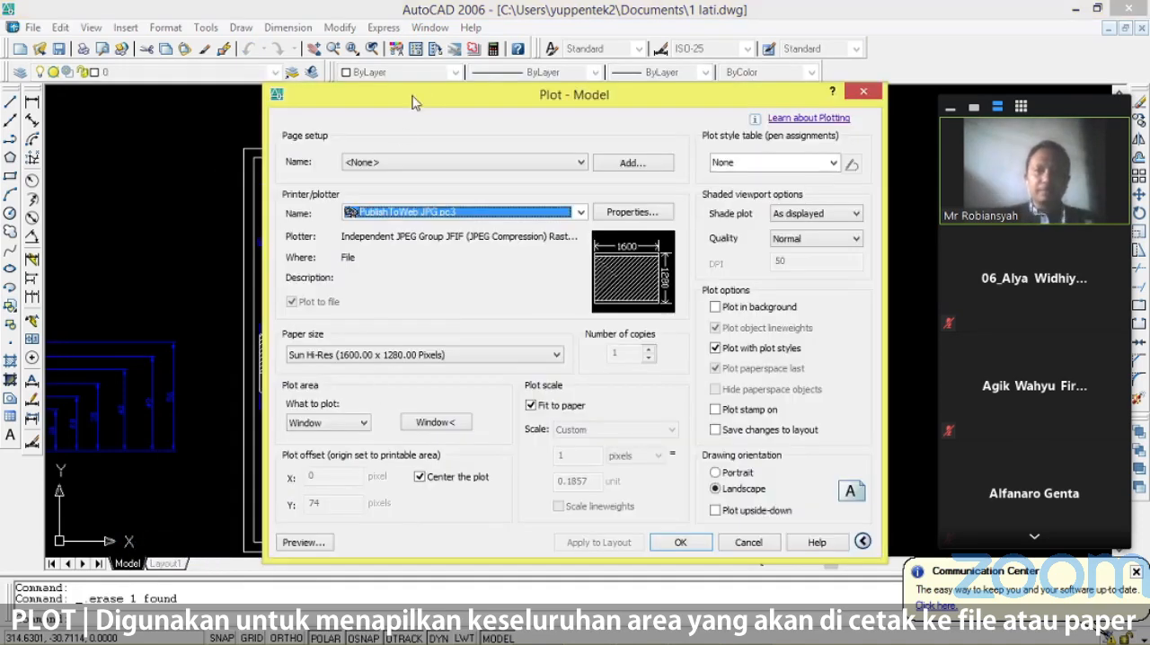
pyautogui.moveTo(411, 98); pyautogui.dragTo(352, 51)
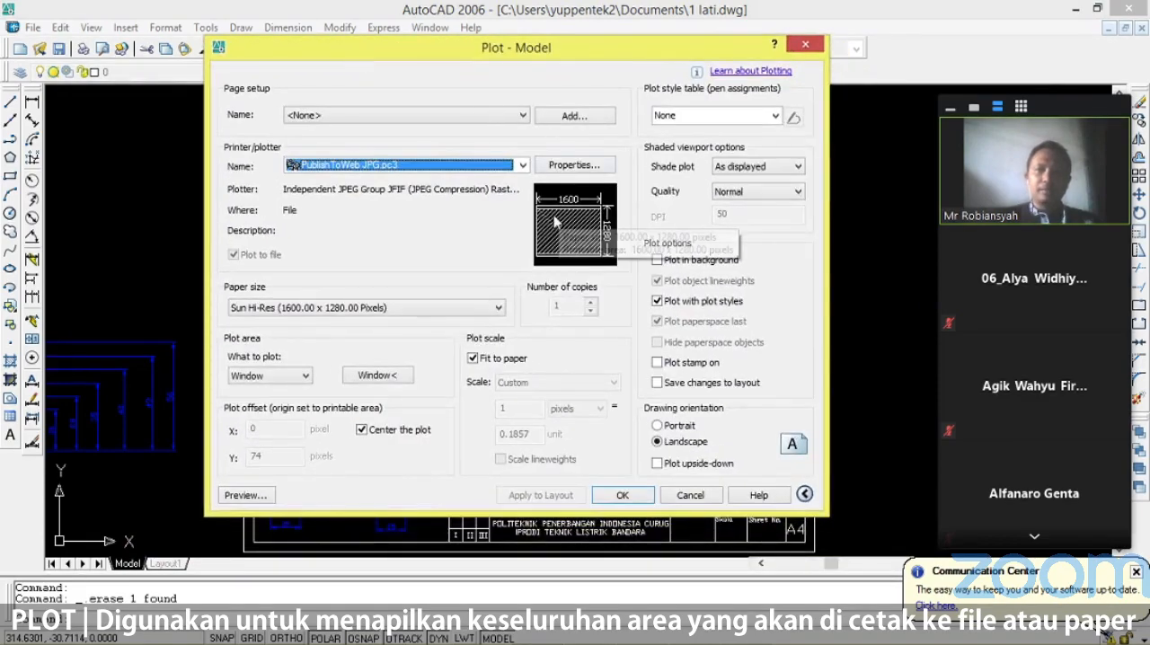
pyautogui.click(523, 166)
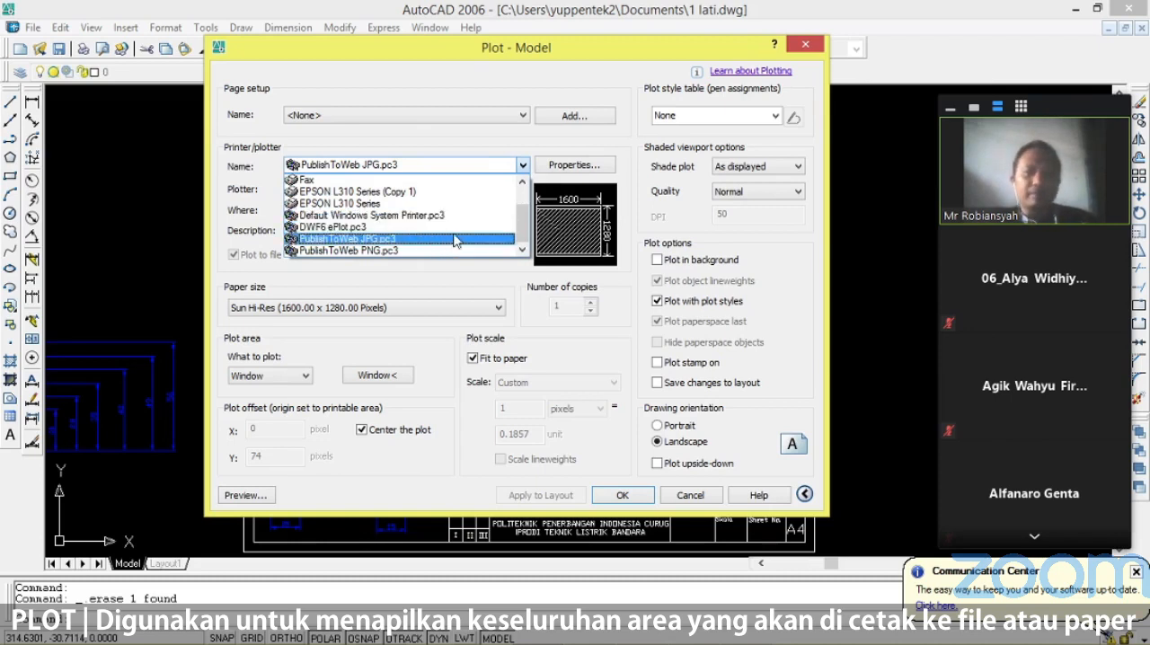
pyautogui.click(454, 240)
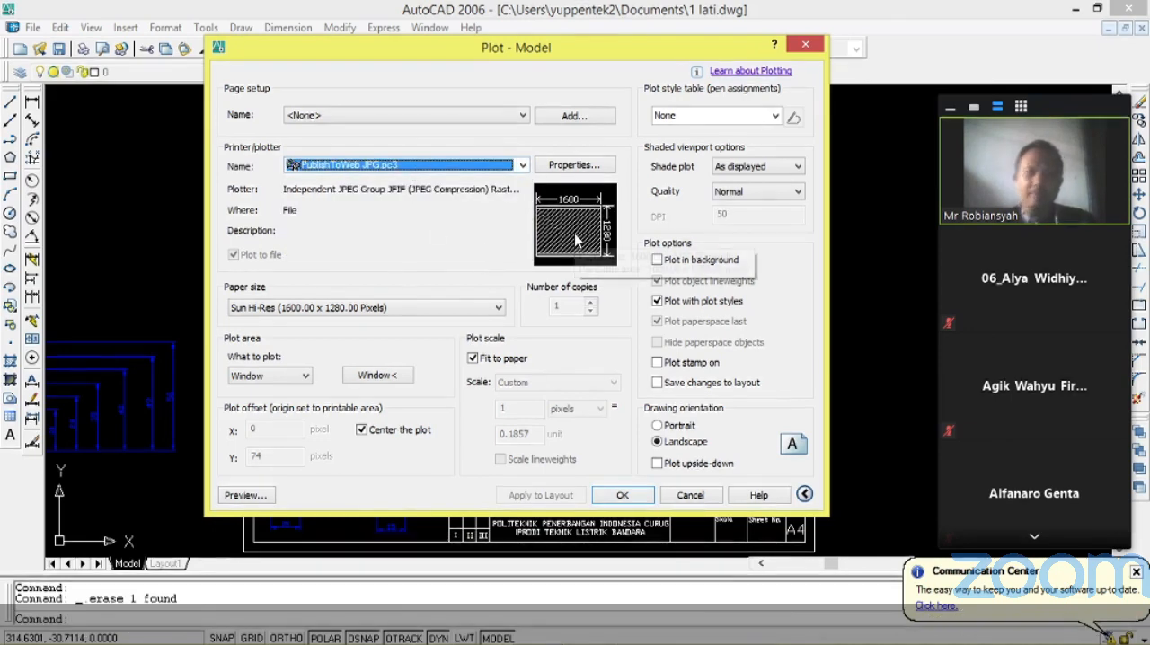
# Try portrait orientation, return to landscape, and look through the available paper sizes while keeping Sun Hi-Res (1600.00 x 1280.00 Pixels).
pyautogui.click(660, 427)
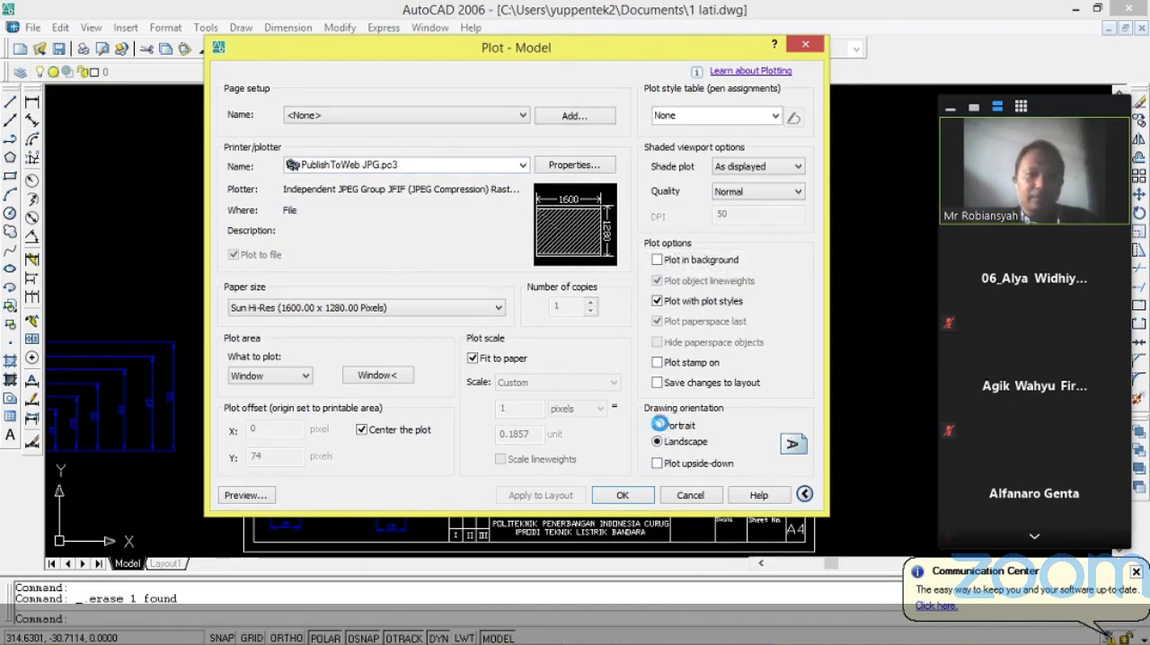
pyautogui.click(658, 443)
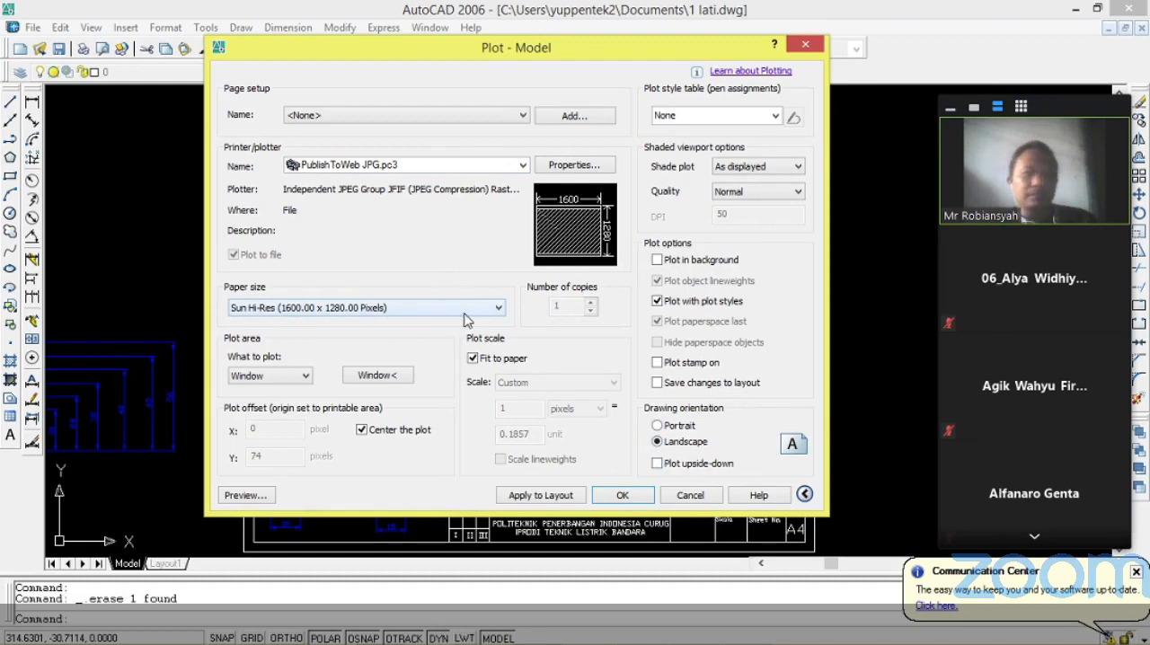
pyautogui.click(498, 308)
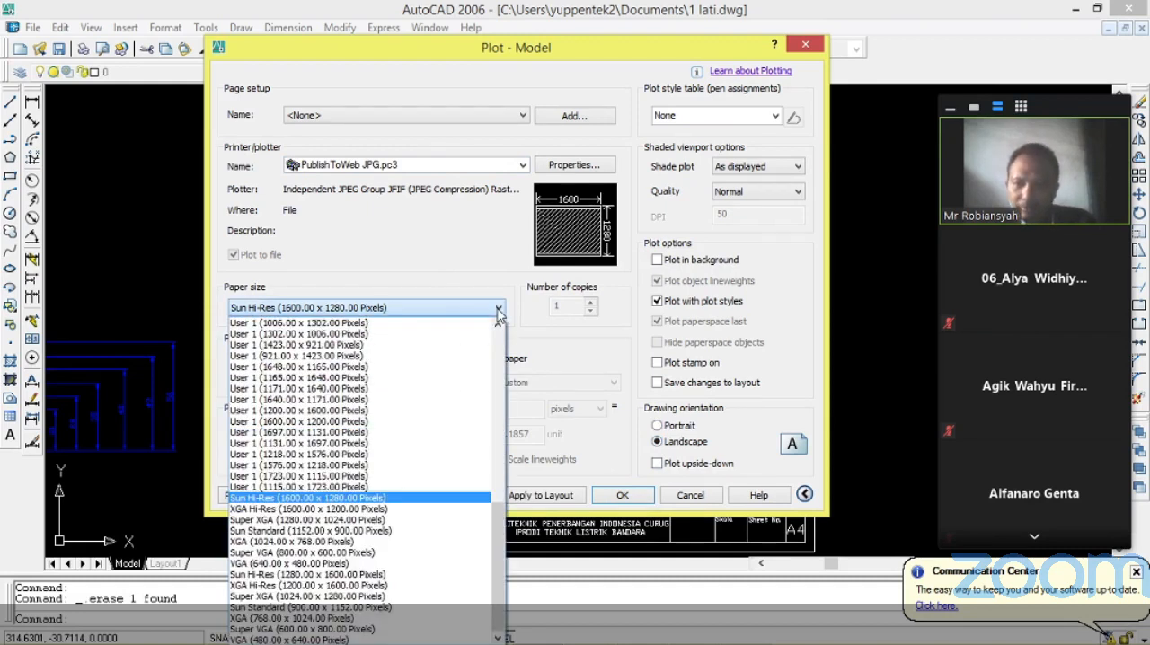
pyautogui.click(480, 260)
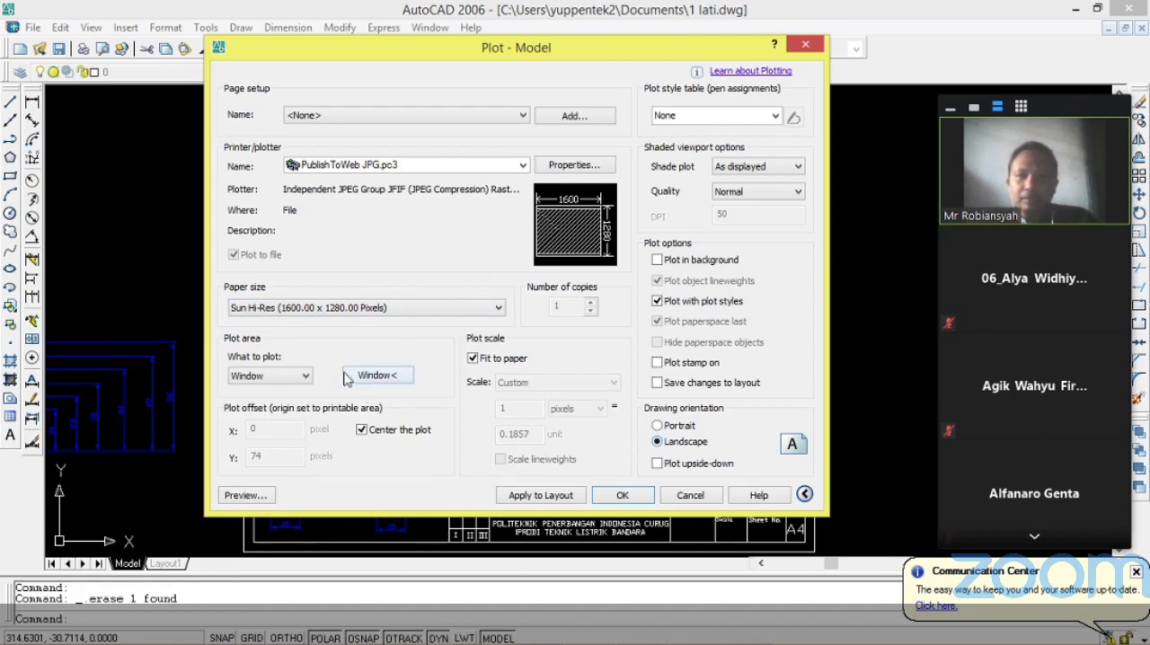
# Define the plot area as a window picked slightly outside the sheet's outer frame.
pyautogui.click(391, 376)
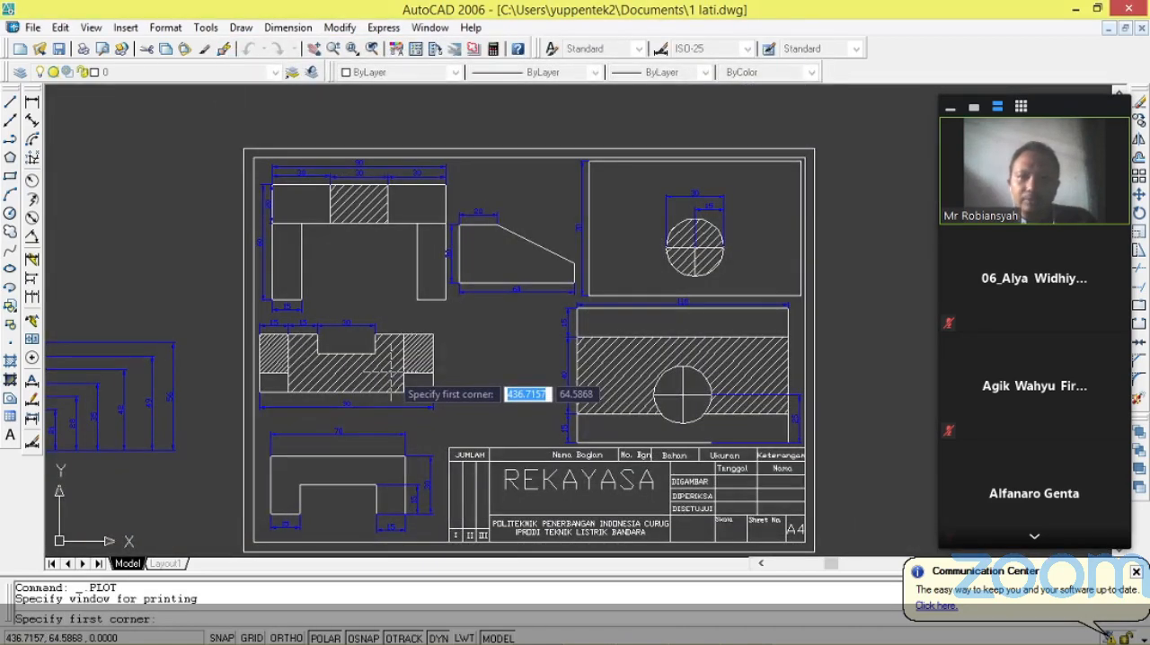
pyautogui.click(232, 135)
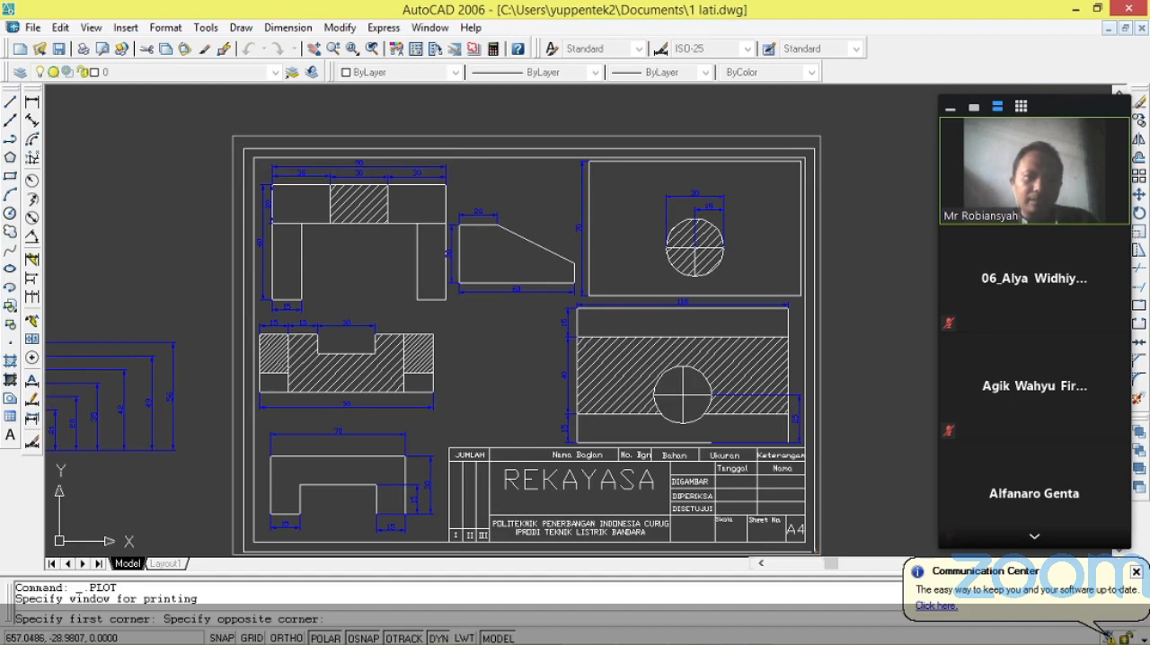
pyautogui.scroll(-4, 820, 555)
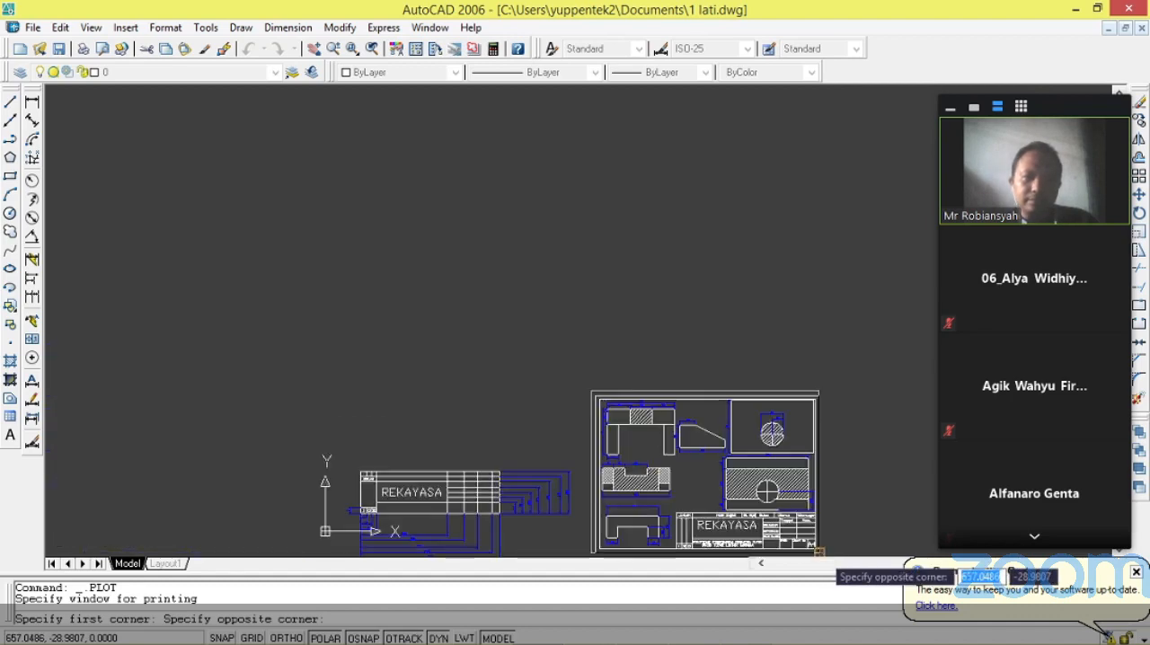
pyautogui.scroll(5, 821, 555)
pyautogui.scroll(-6, 814, 489)
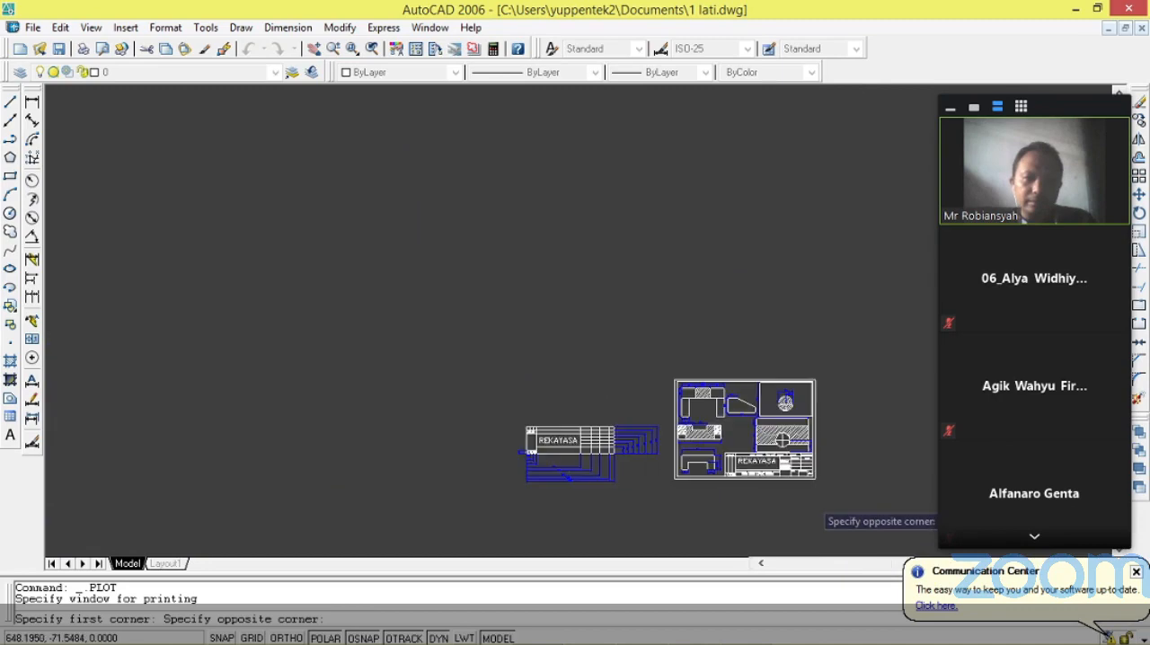
pyautogui.scroll(5, 809, 486)
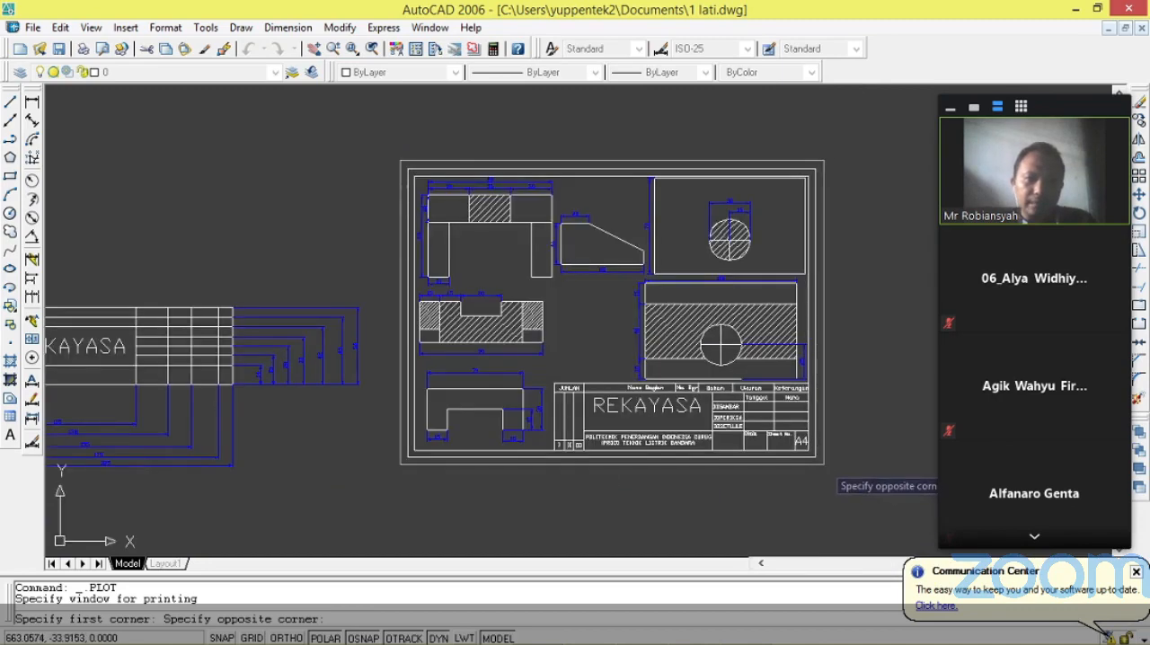
pyautogui.click(815, 465)
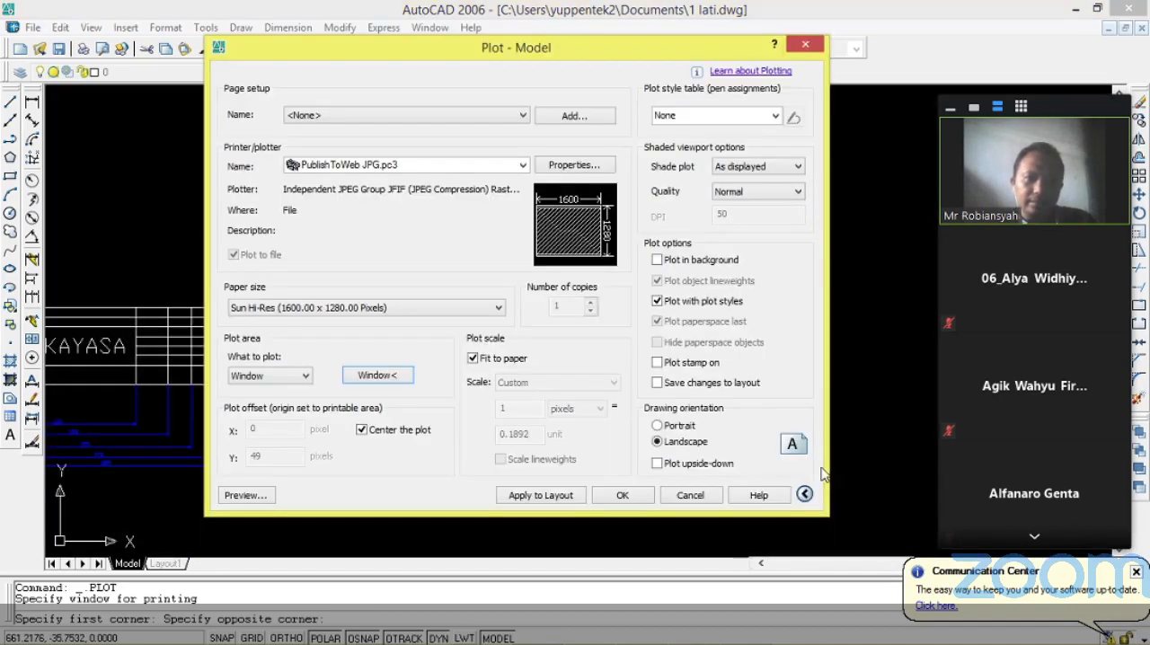
pyautogui.click(309, 382)
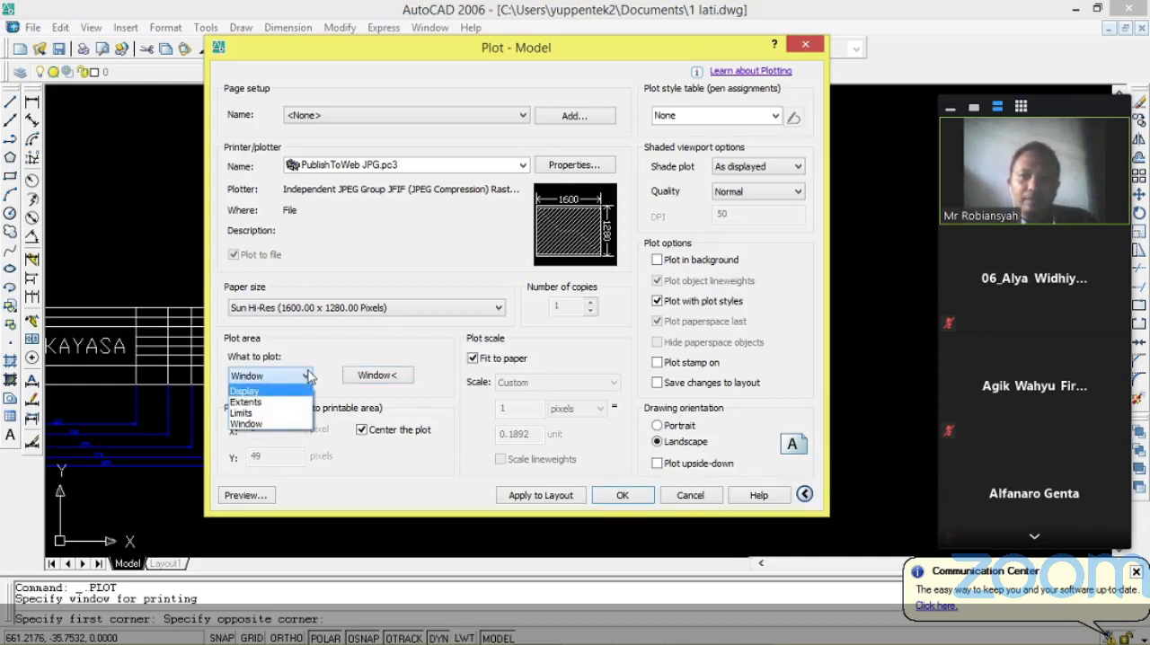
pyautogui.click(308, 377)
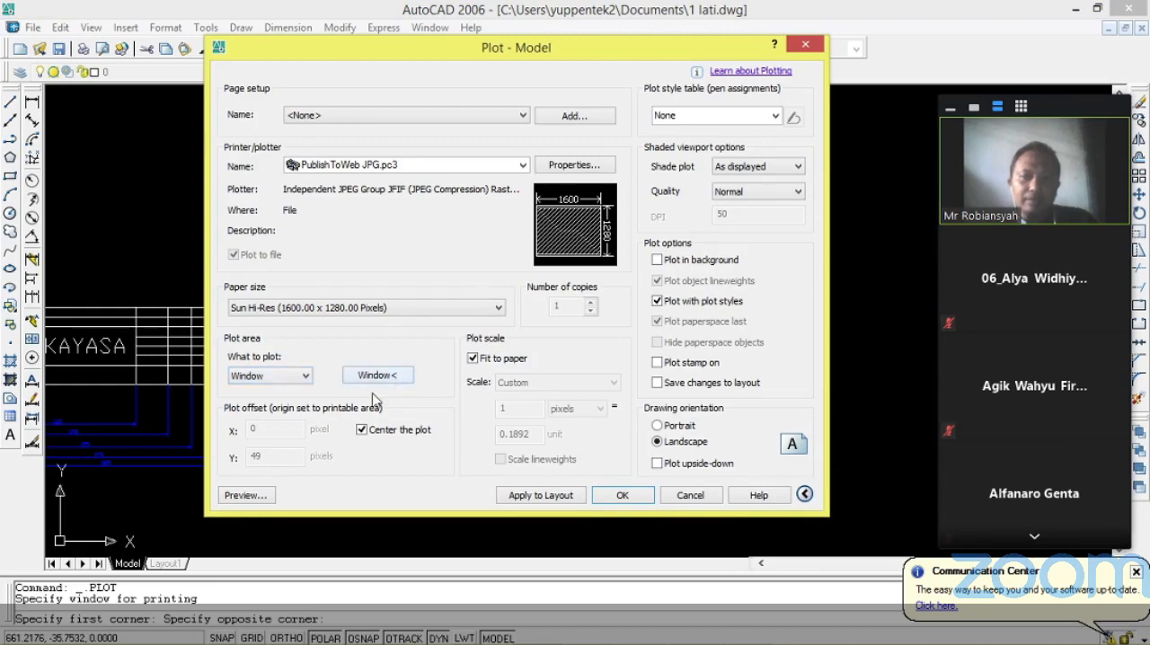
# Preview the plot to check how the sheet sits on the paper, and cancel the plot settings.
pyautogui.click(248, 497)
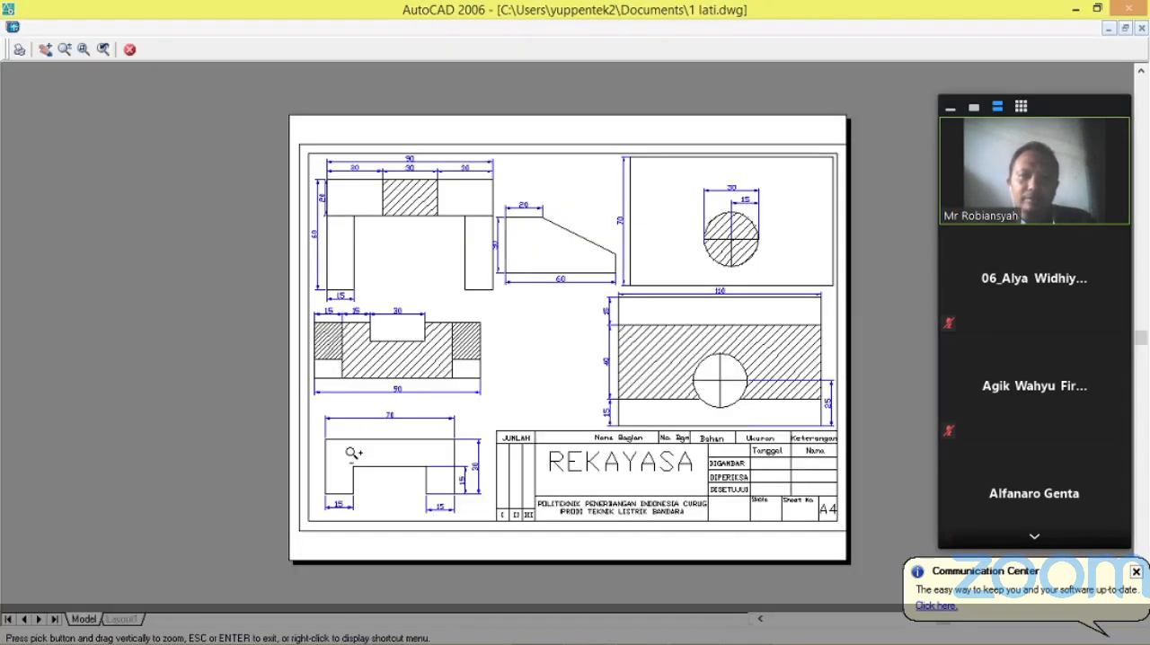
pyautogui.scroll(1, 627, 196)
pyautogui.scroll(-3, 604, 205)
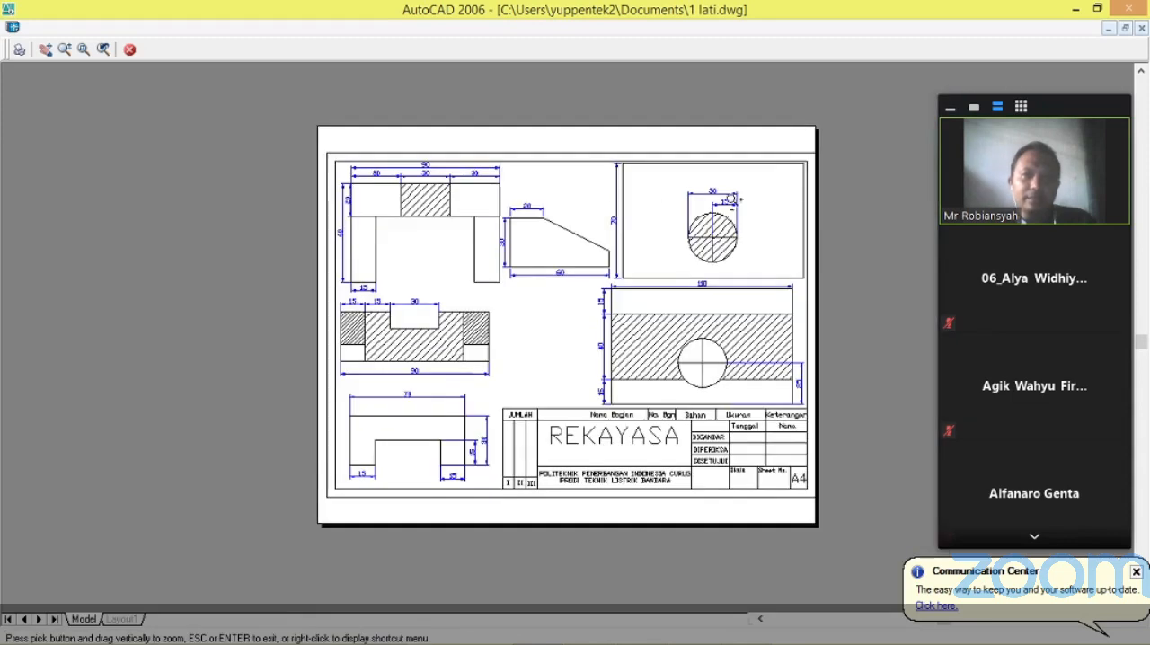
pyautogui.scroll(3, 735, 200)
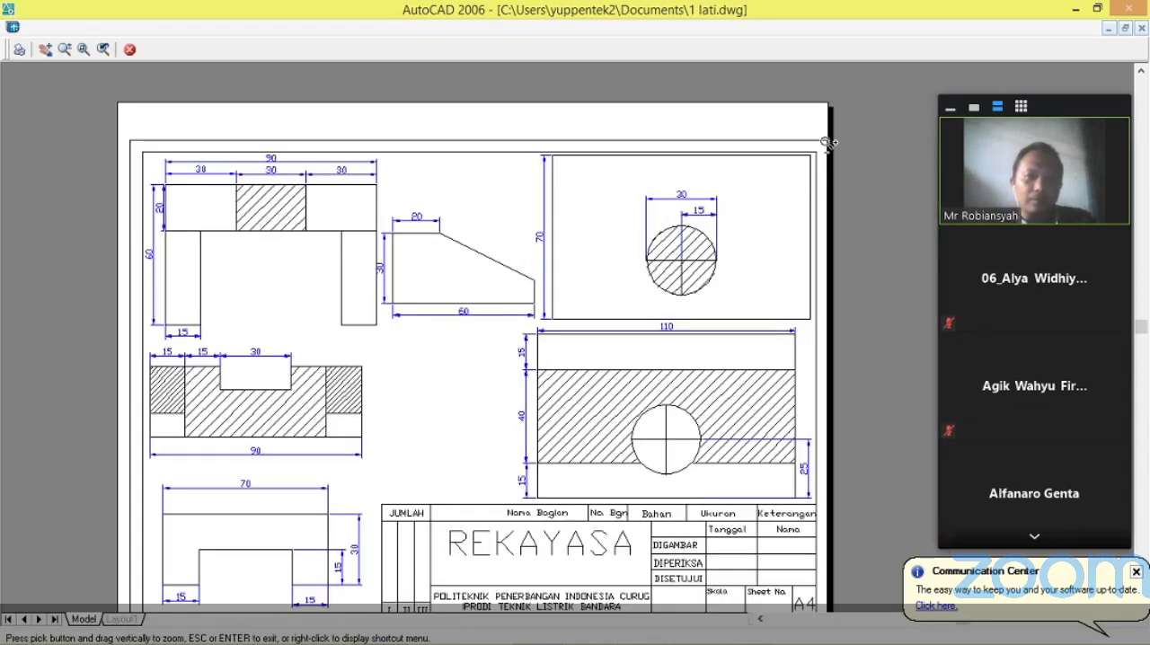
pyautogui.click(129, 50)
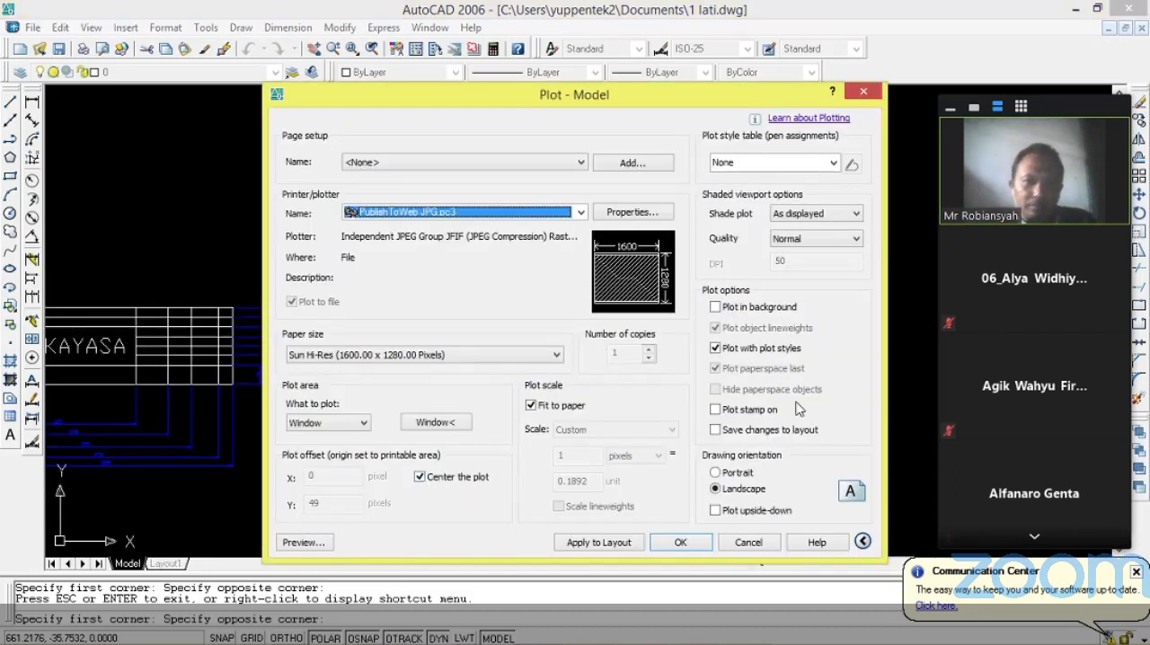
pyautogui.click(760, 542)
# Reopen the plot settings for model space and define the plot window exactly on opposite corners of the sheet's outer frame.
pyautogui.scroll(2, 599, 173)
pyautogui.scroll(-2, 586, 172)
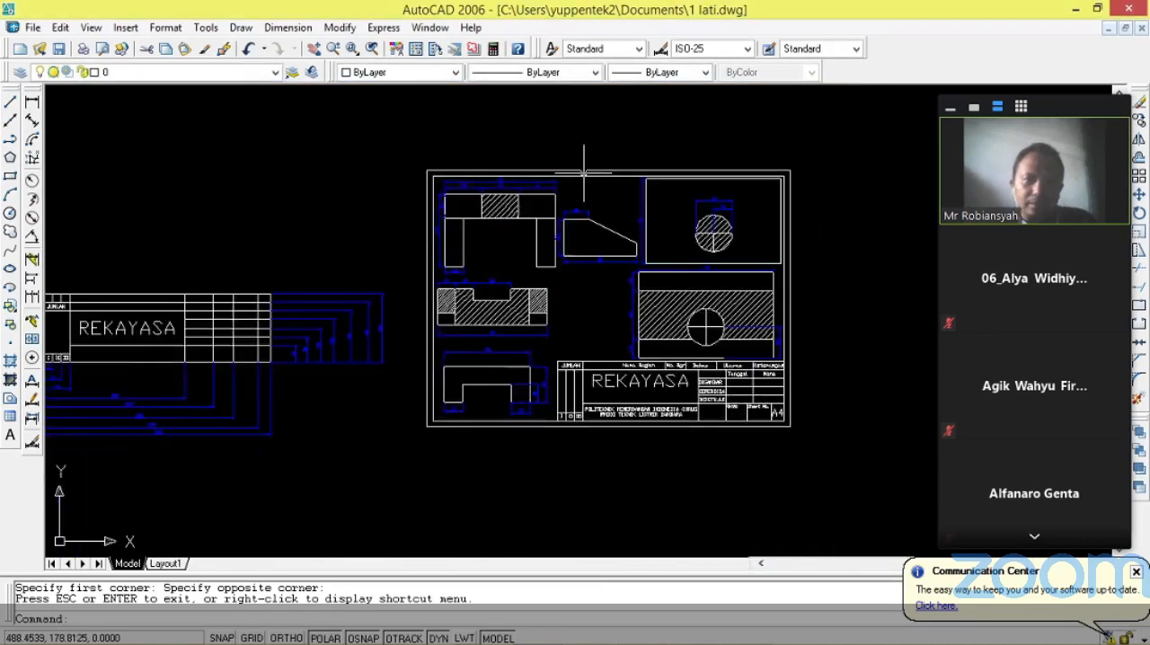
pyautogui.scroll(2, 747, 301)
pyautogui.scroll(2, 696, 193)
pyautogui.scroll(-2, 698, 180)
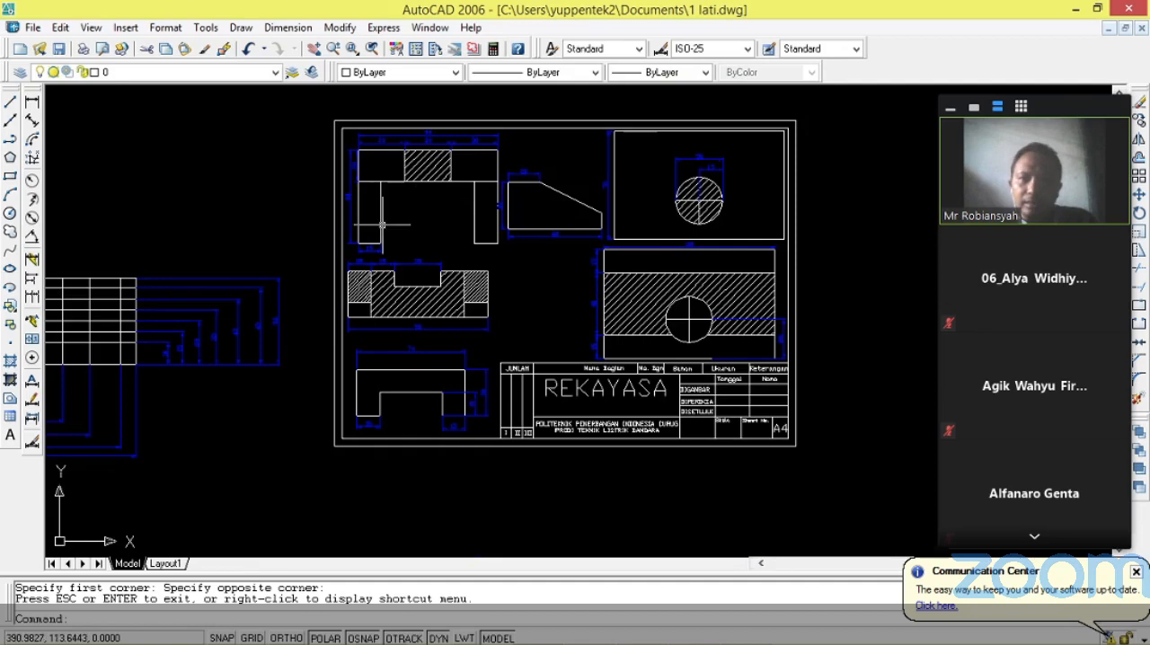
pyautogui.rightClick(129, 566)
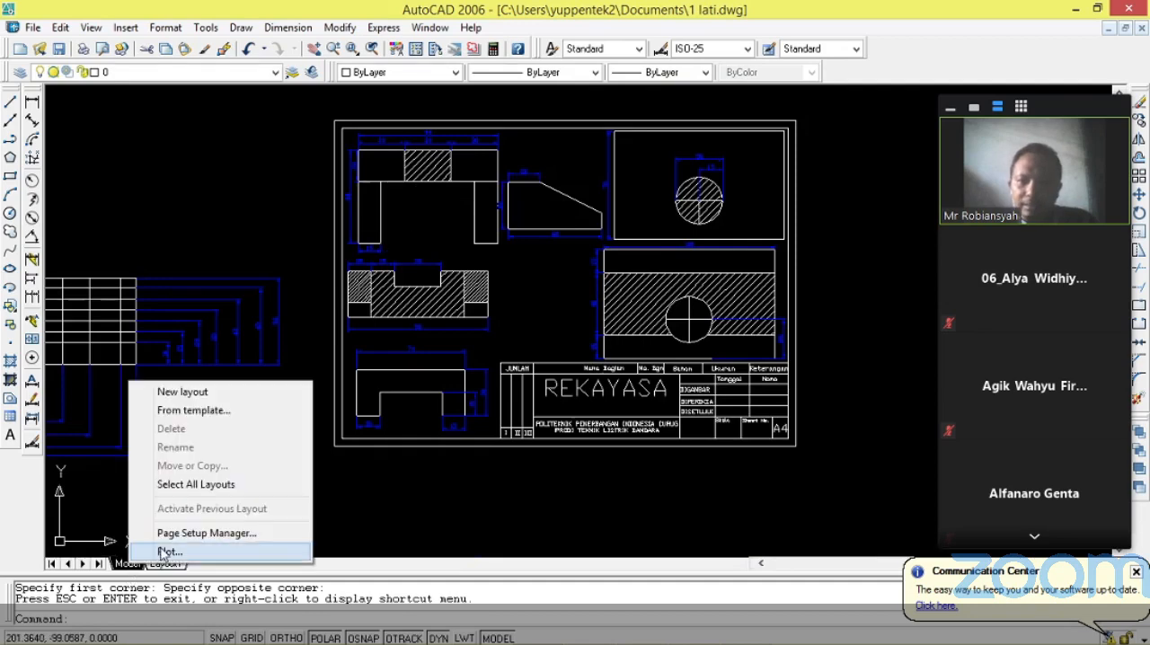
pyautogui.click(163, 552)
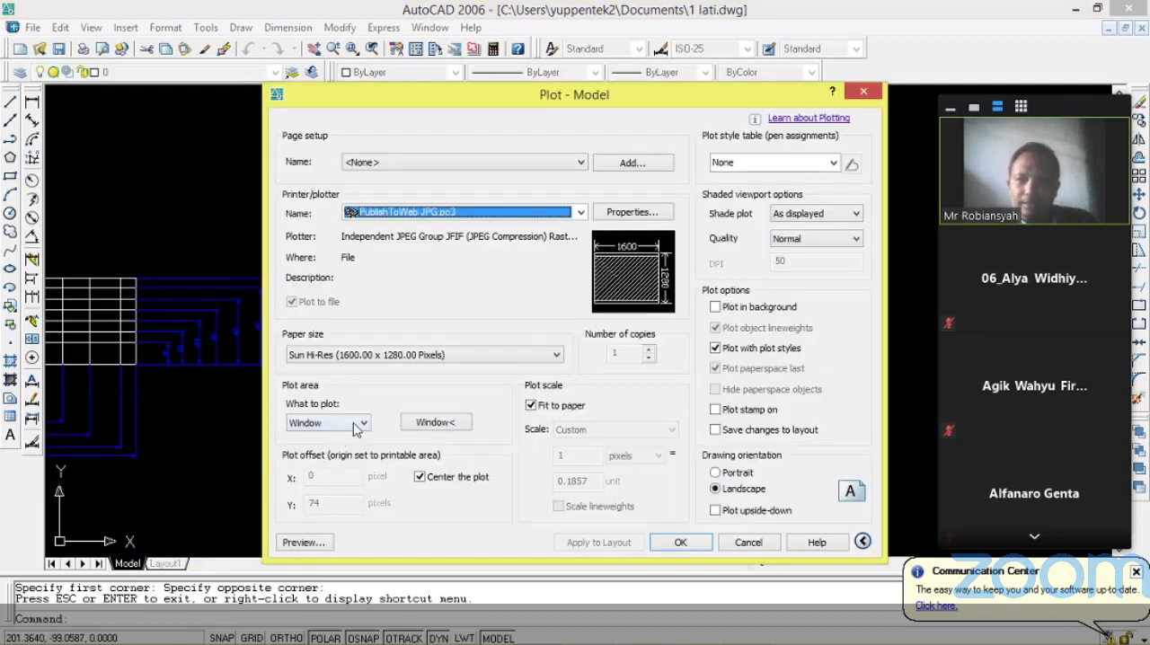
pyautogui.click(357, 422)
pyautogui.click(355, 483)
pyautogui.click(466, 428)
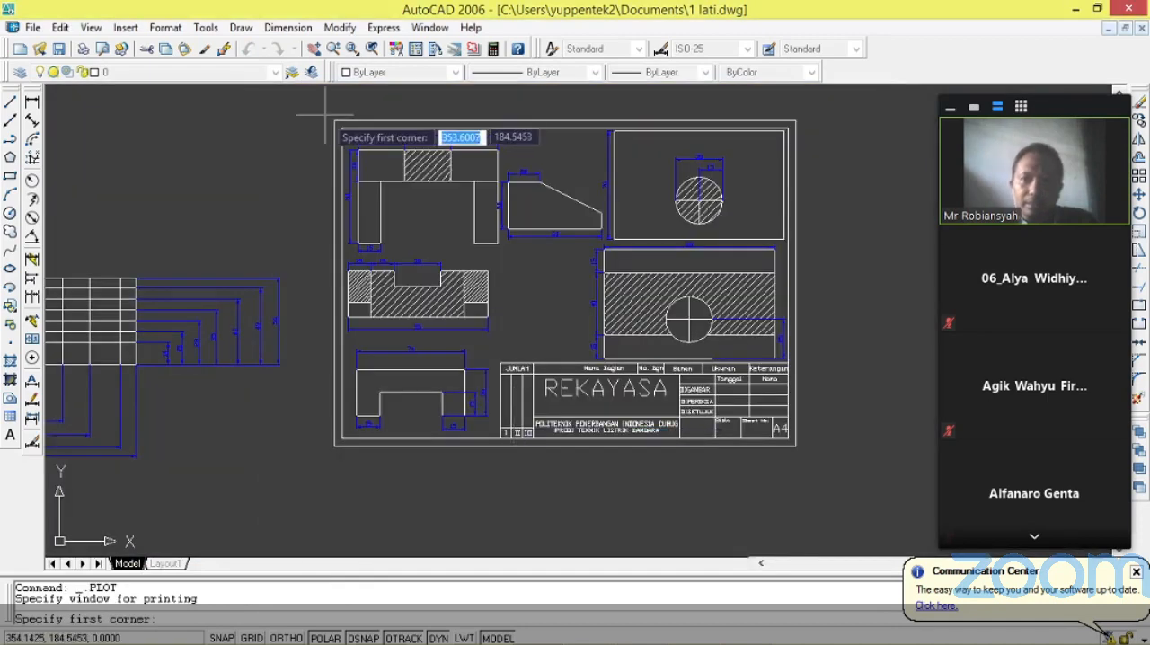
pyautogui.click(334, 119)
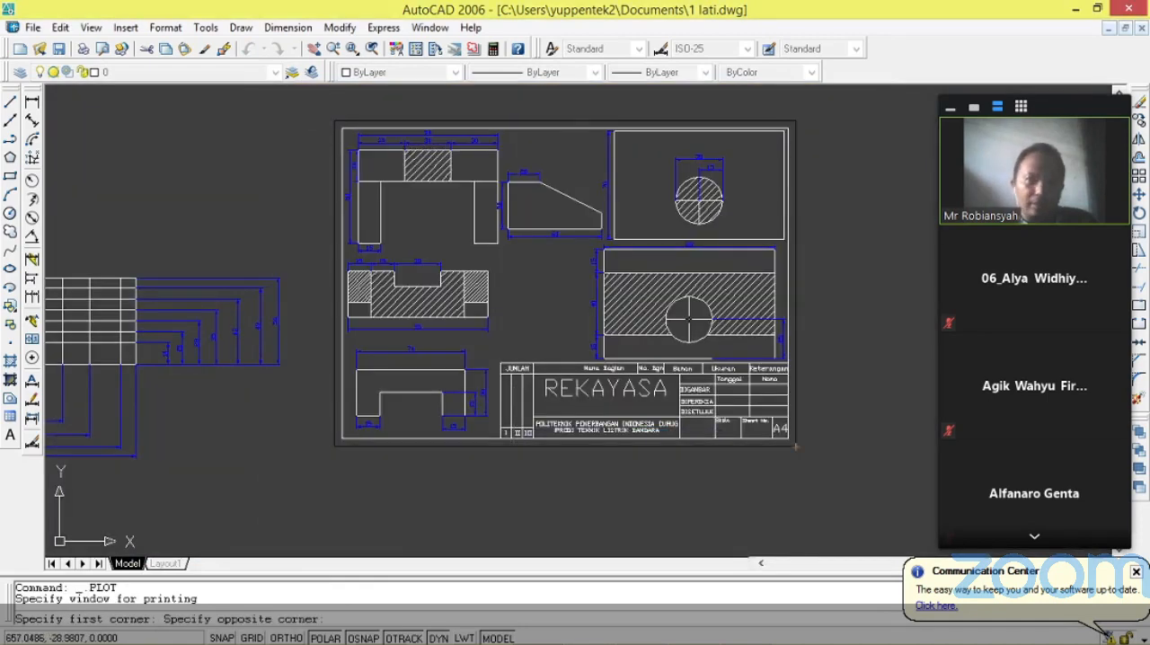
pyautogui.click(796, 446)
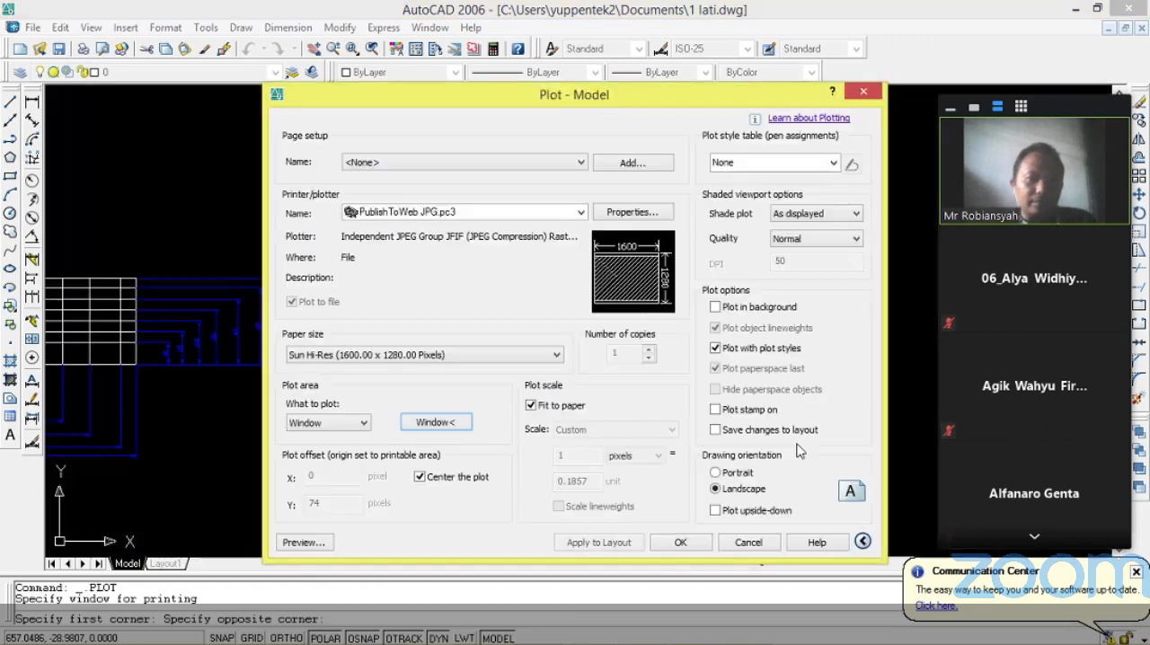
# Keep the plot centered and preview it to check that the sheet's frame fills the paper width.
pyautogui.click(420, 477)
pyautogui.click(420, 477)
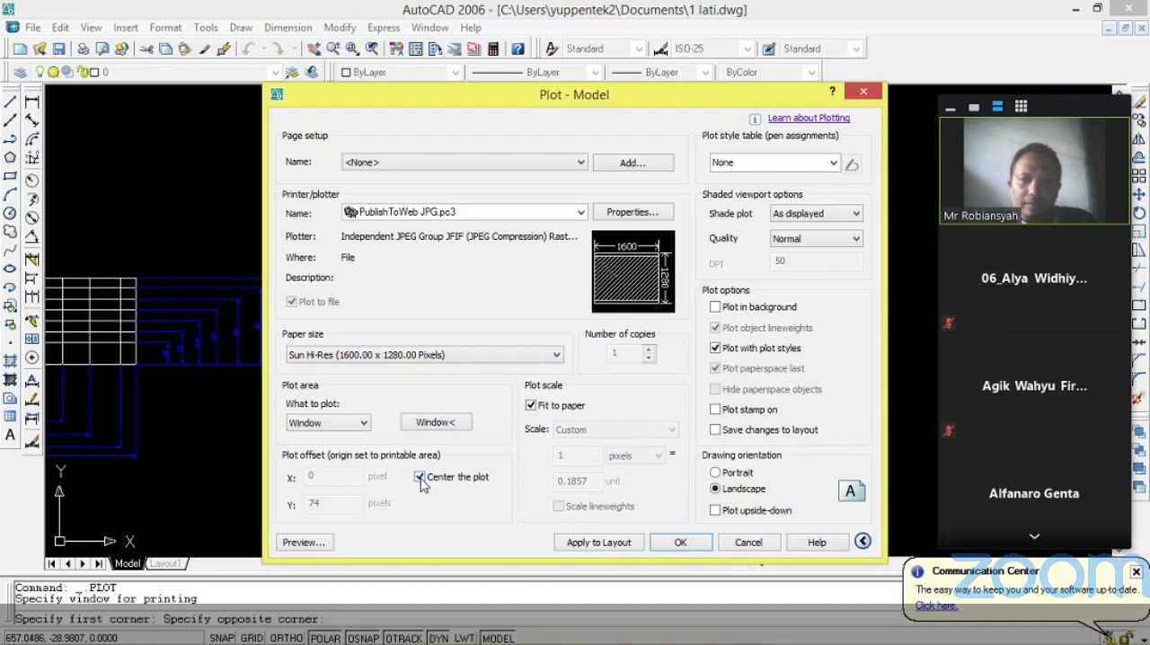
pyautogui.click(322, 543)
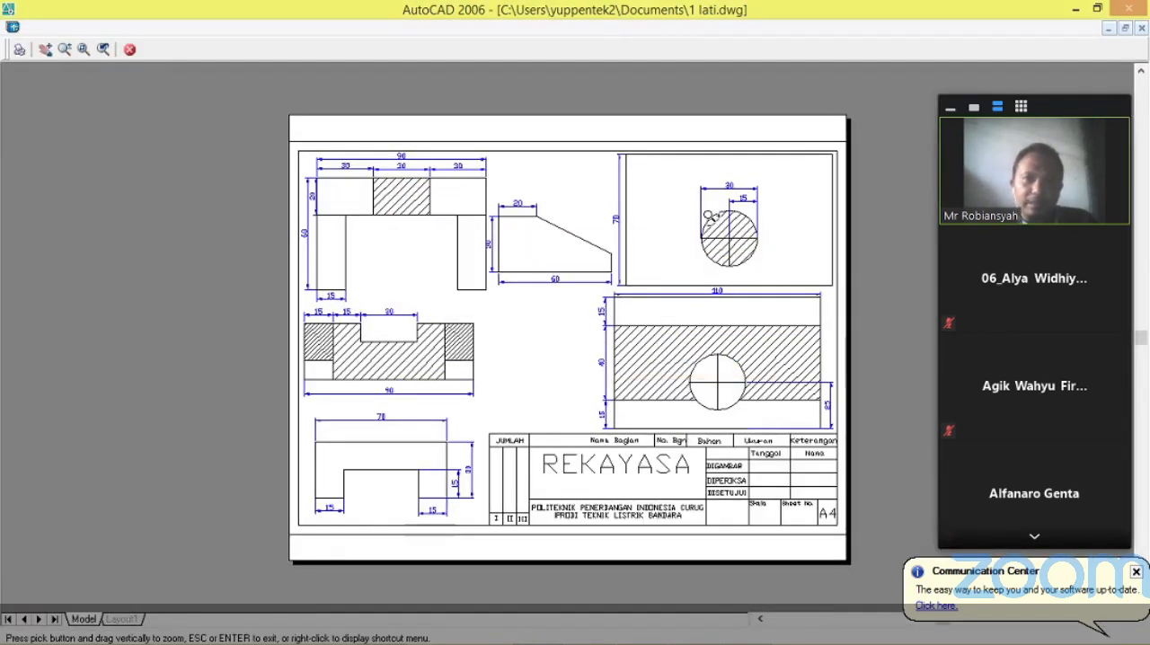
pyautogui.scroll(3, 697, 205)
pyautogui.scroll(-5, 697, 205)
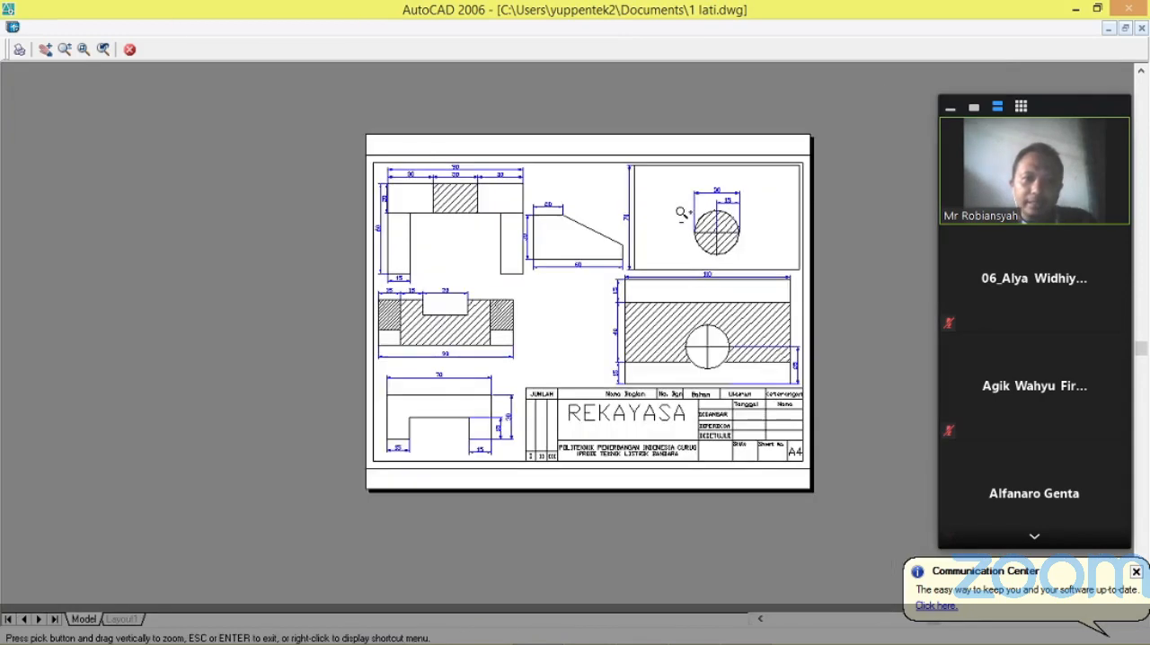
pyautogui.click(131, 51)
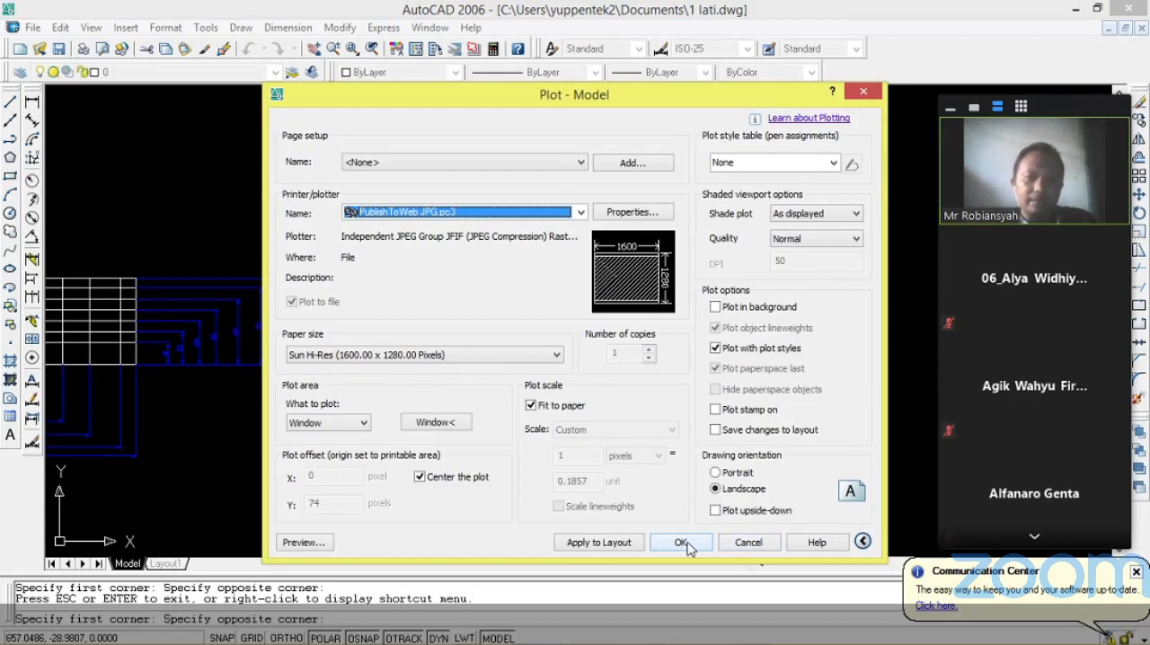
# Plot the sheet without adding a page setup, saving it in Documents as a JPG file named tlb22.
pyautogui.click(634, 164)
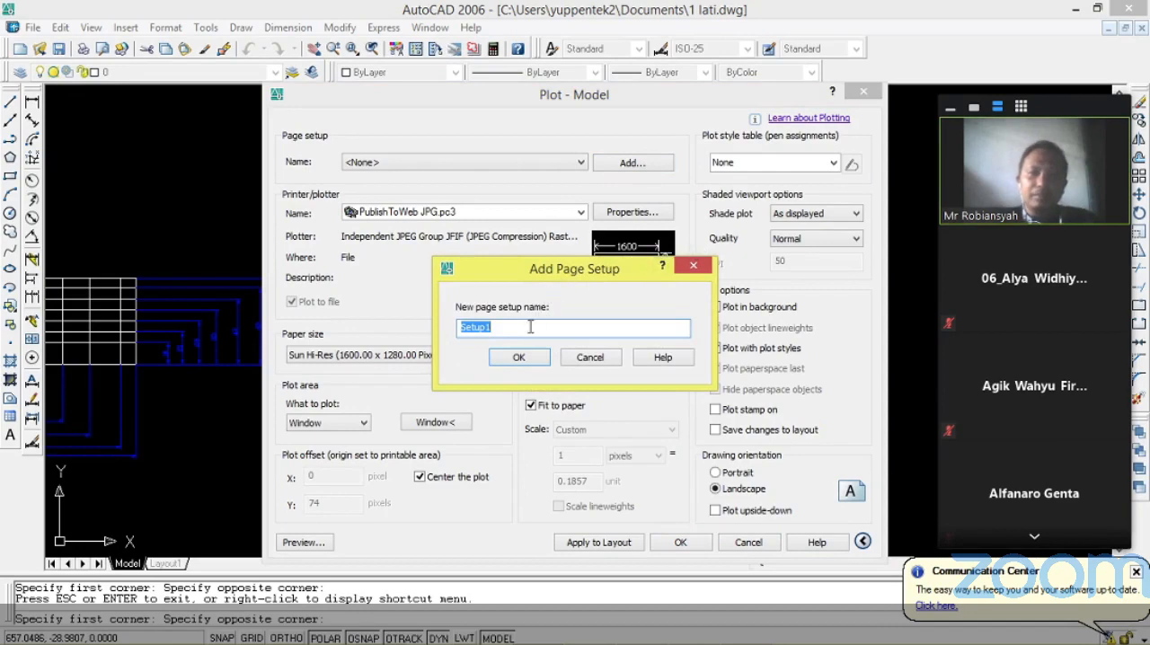
pyautogui.click(597, 358)
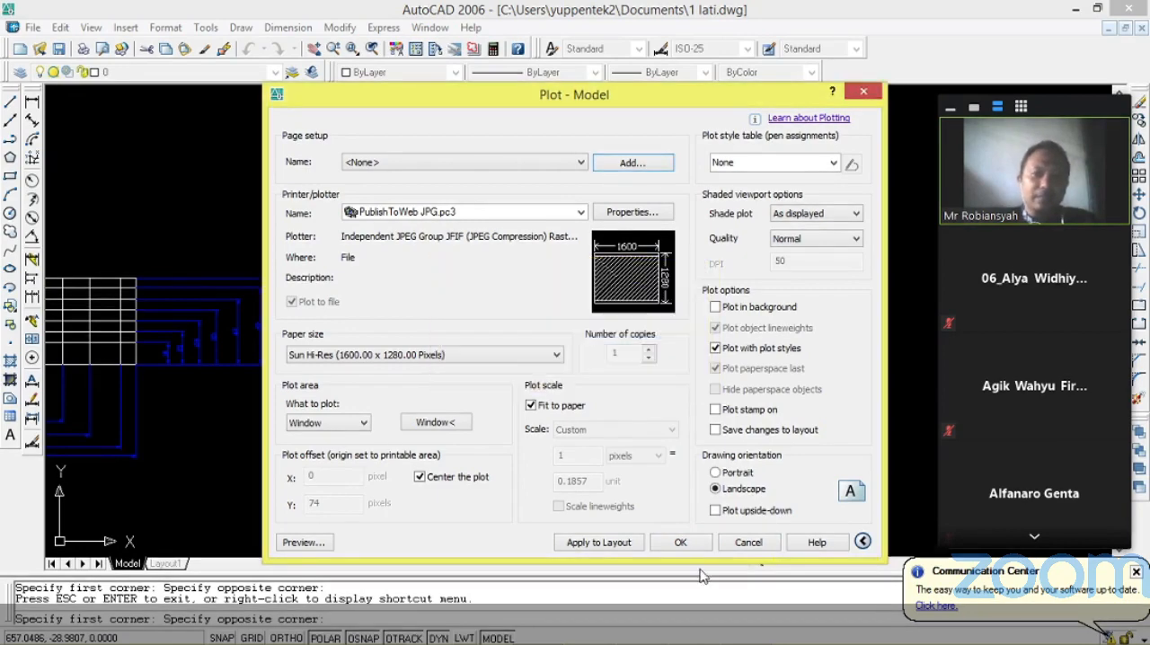
pyautogui.press('Return')
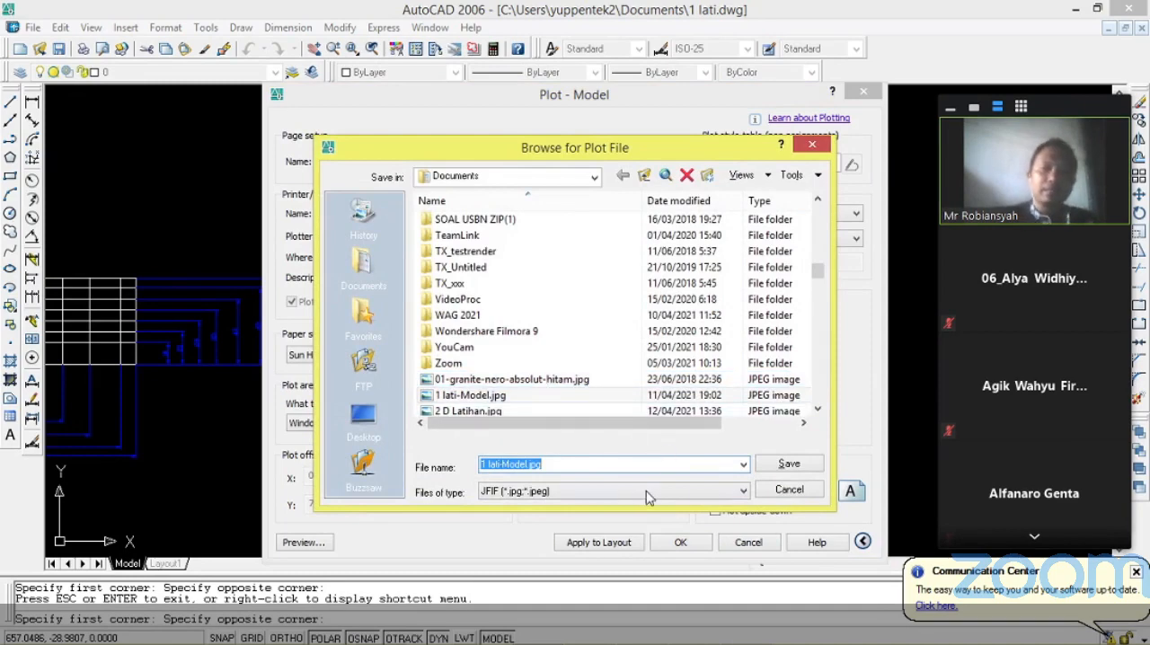
pyautogui.press('BackSpace')
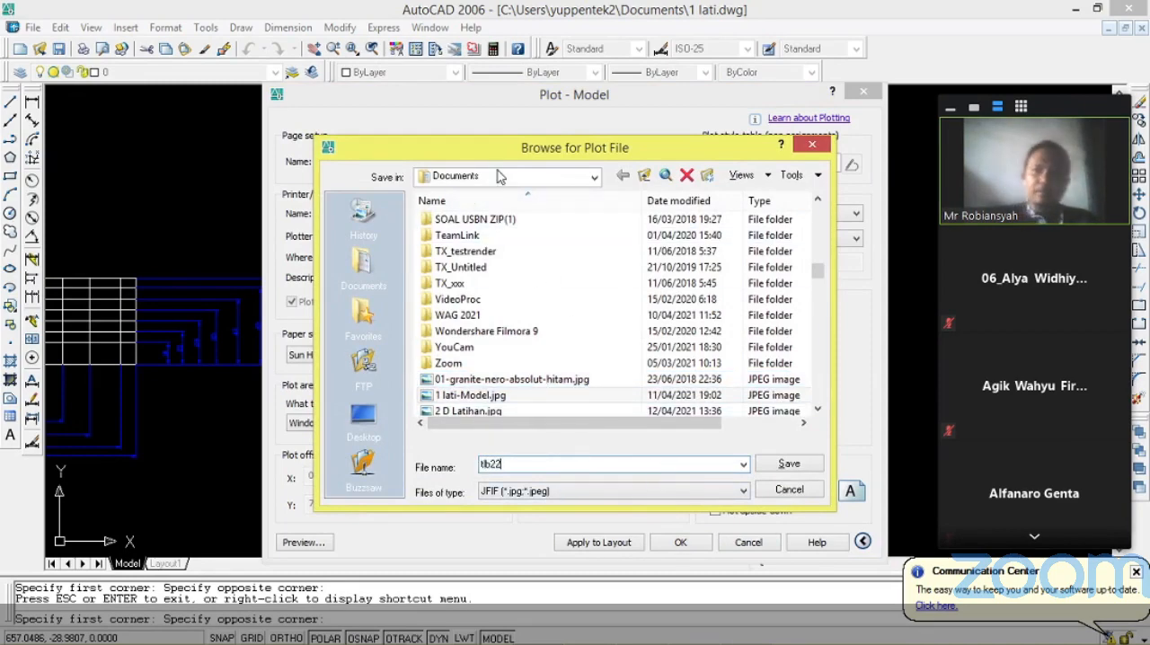
pyautogui.click(801, 471)
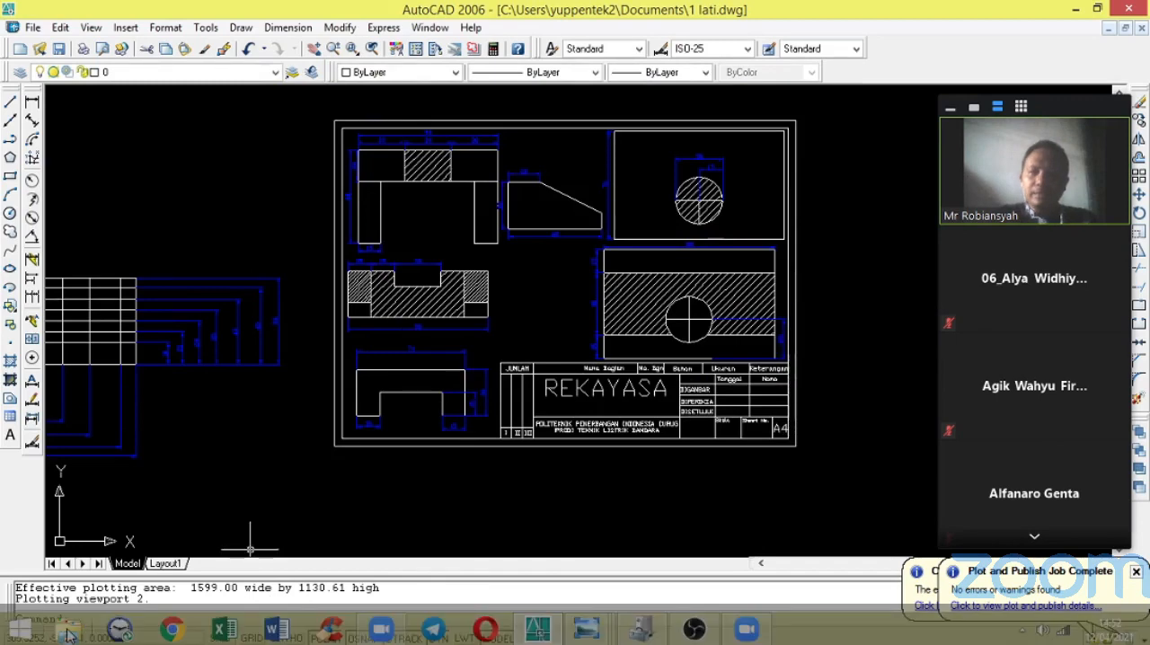
# Switch to a new File Explorer window and open the Documents library where the JPG was saved.
pyautogui.rightClick(70, 636)
pyautogui.click(56, 561)
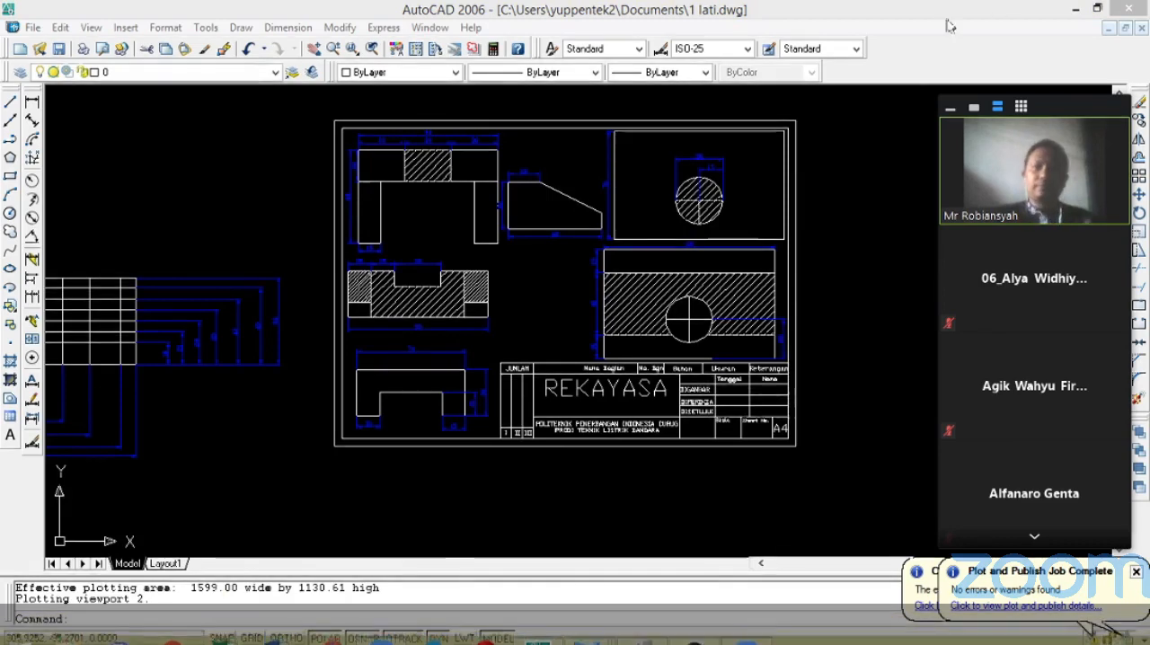
pyautogui.click(275, 175)
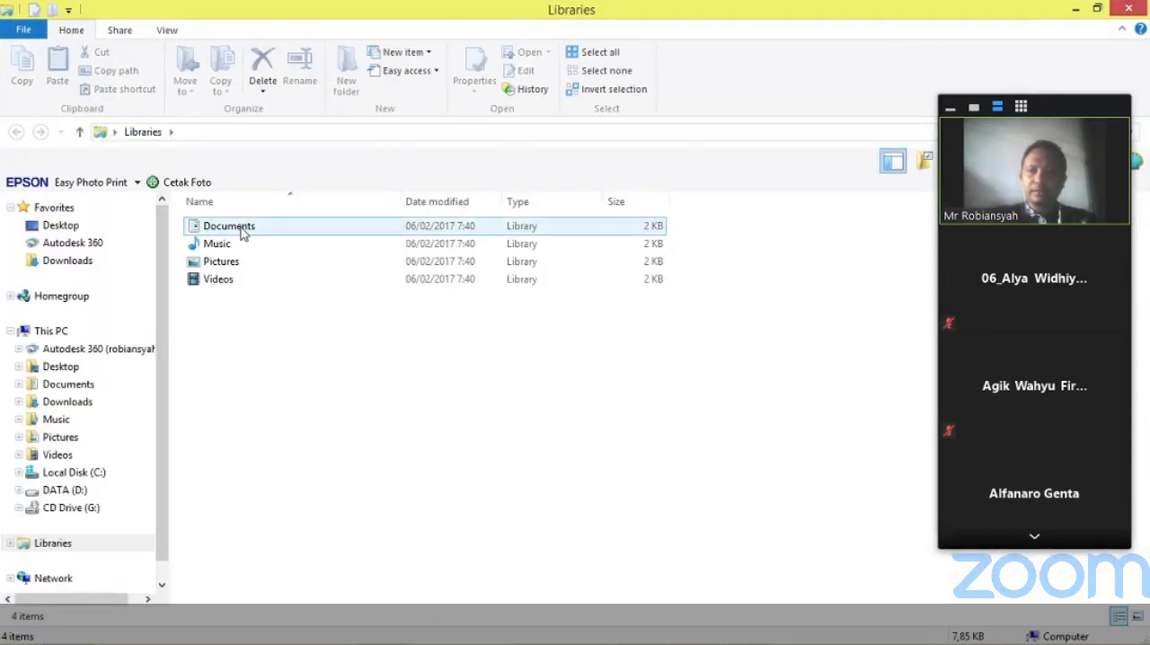
pyautogui.click(243, 227)
pyautogui.press('Return')
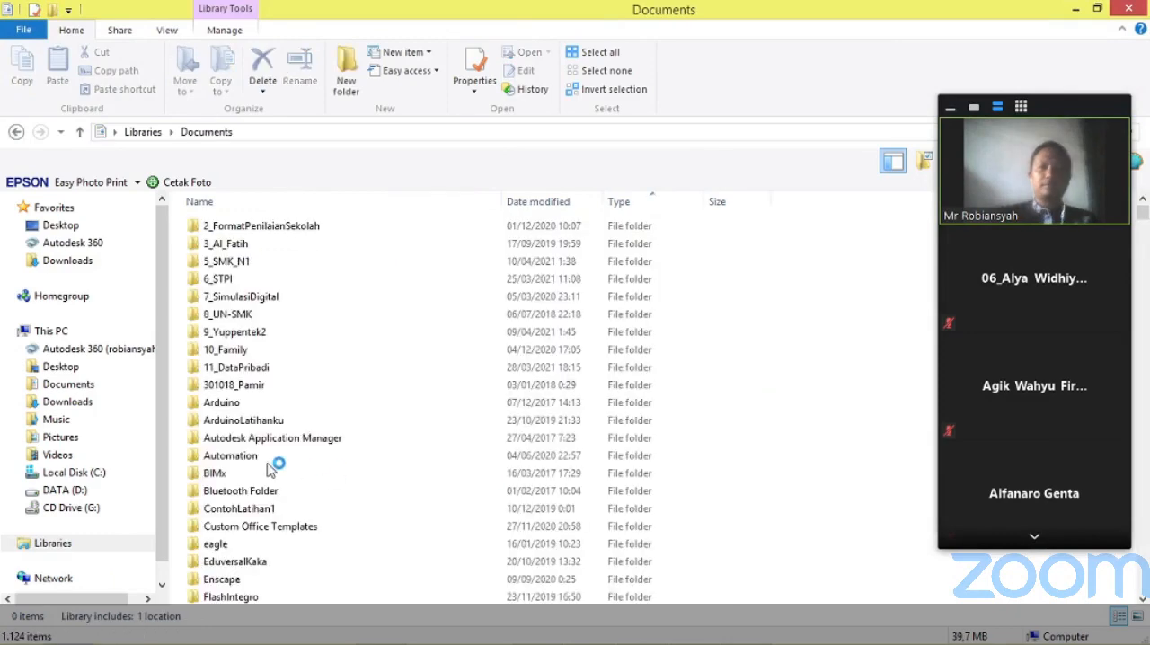
# Sort the Documents library by date modified with the newest first, find tlb22.jpg and open it in Windows Photo Viewer.
pyautogui.click(236, 406)
pyautogui.scroll(-20, 235, 406)
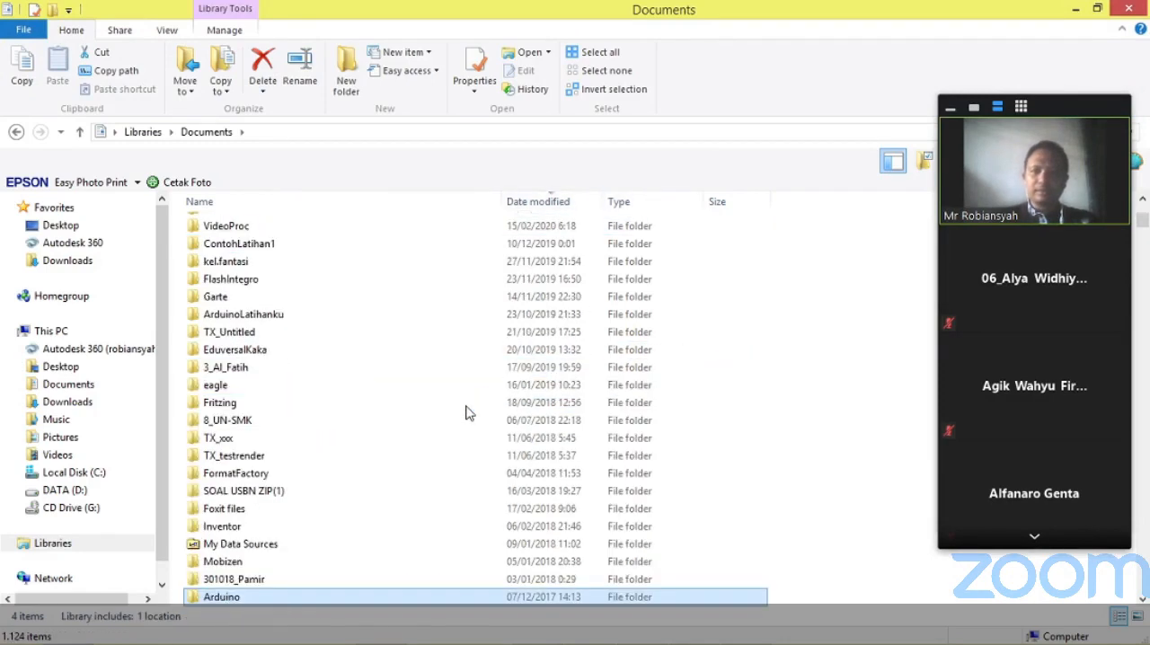
pyautogui.scroll(8, 465, 414)
pyautogui.scroll(-15, 465, 414)
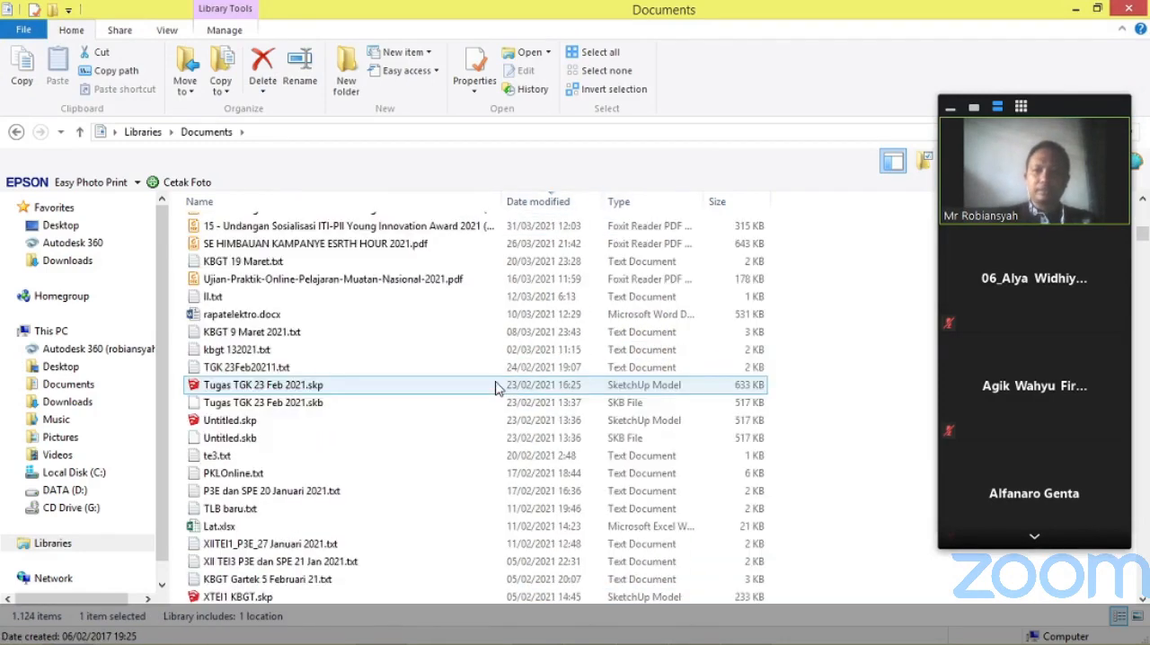
pyautogui.scroll(6, 501, 315)
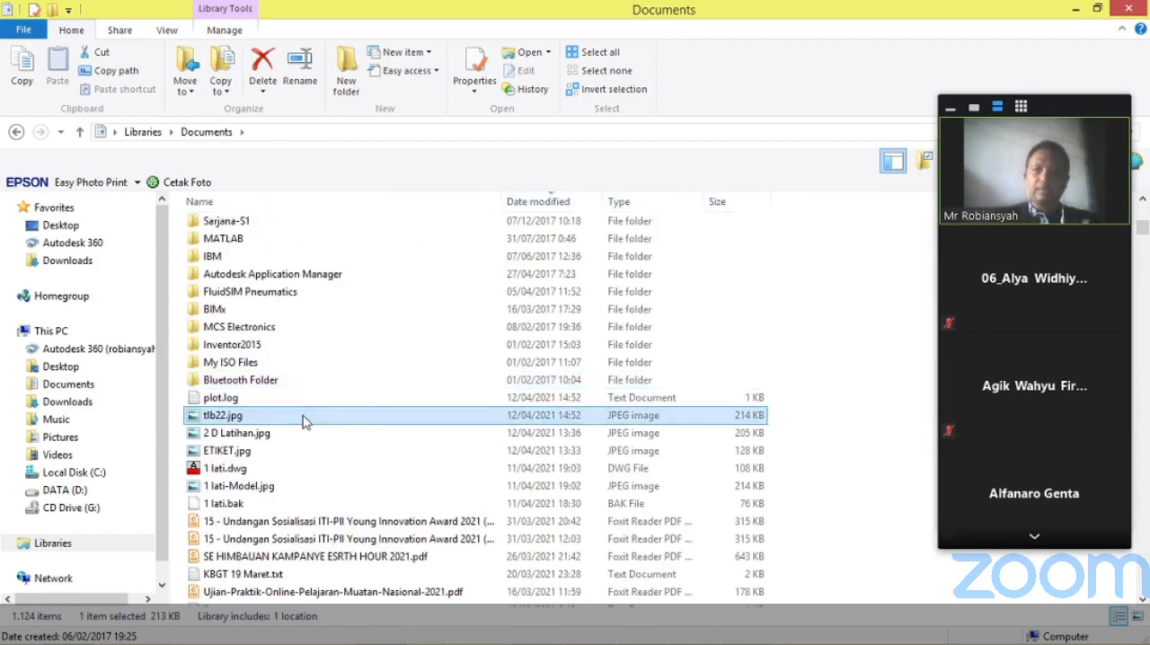
pyautogui.click(584, 416)
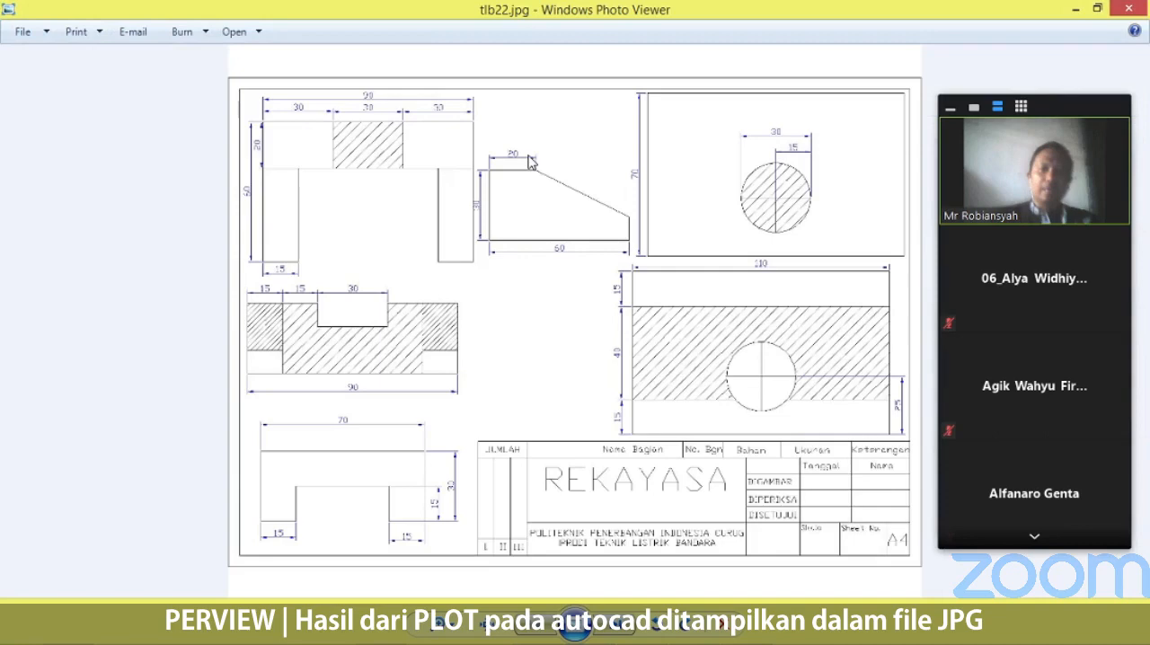
# Examine the plotted sheet's dimensioned views, hatching and title block up close, ending with the whole sheet in view.
pyautogui.scroll(2, 318, 86)
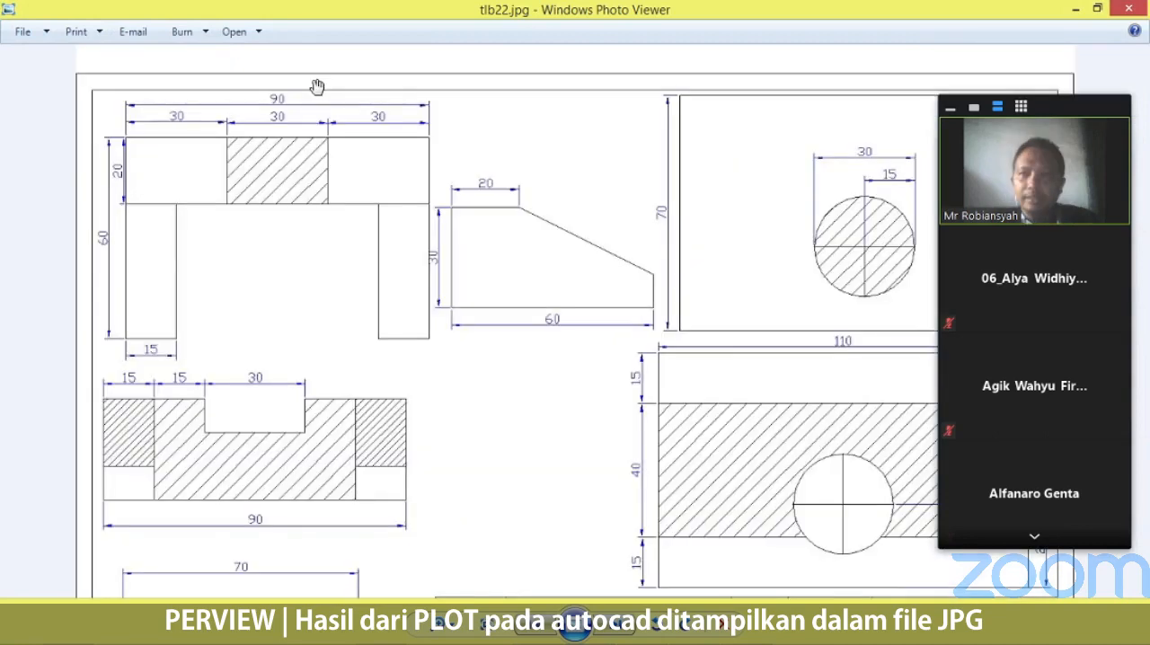
pyautogui.scroll(1, 318, 86)
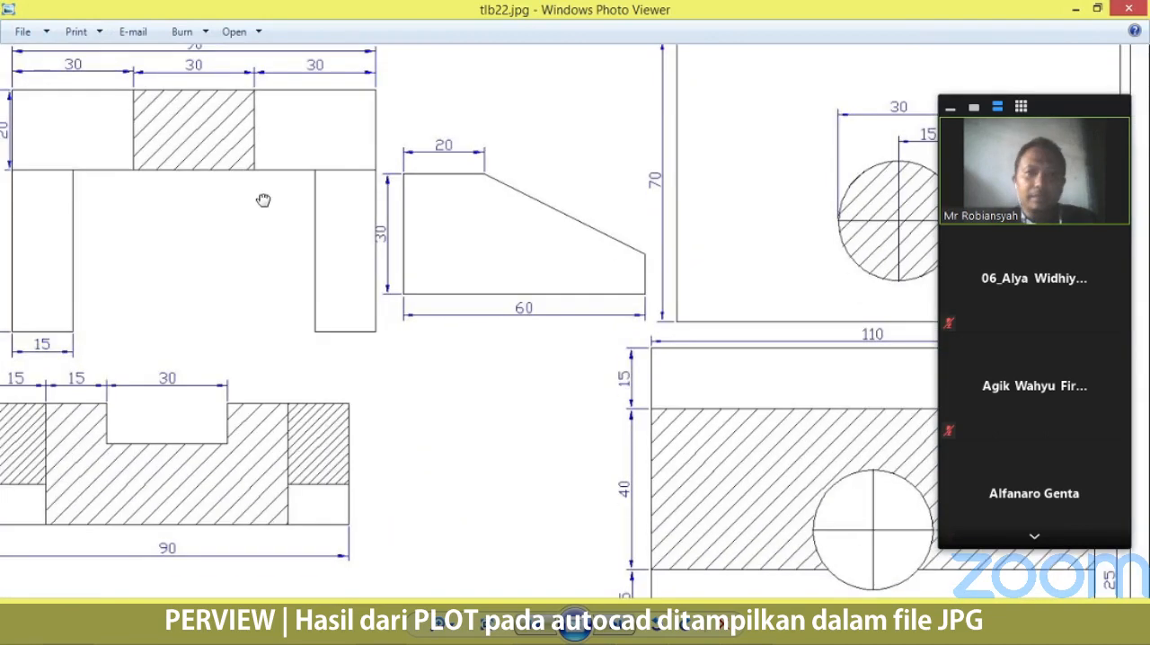
pyautogui.moveTo(548, 486)
pyautogui.mouseDown()
pyautogui.moveTo(546, 170)
pyautogui.moveTo(578, 208)
pyautogui.mouseUp()
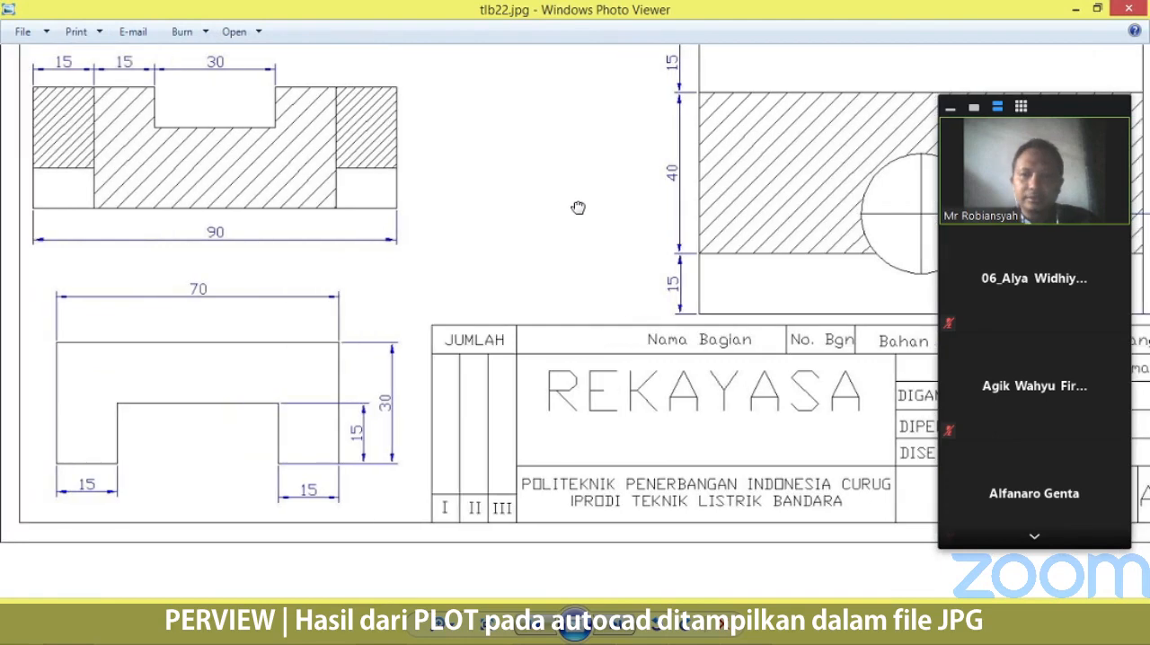
pyautogui.scroll(-5, 578, 208)
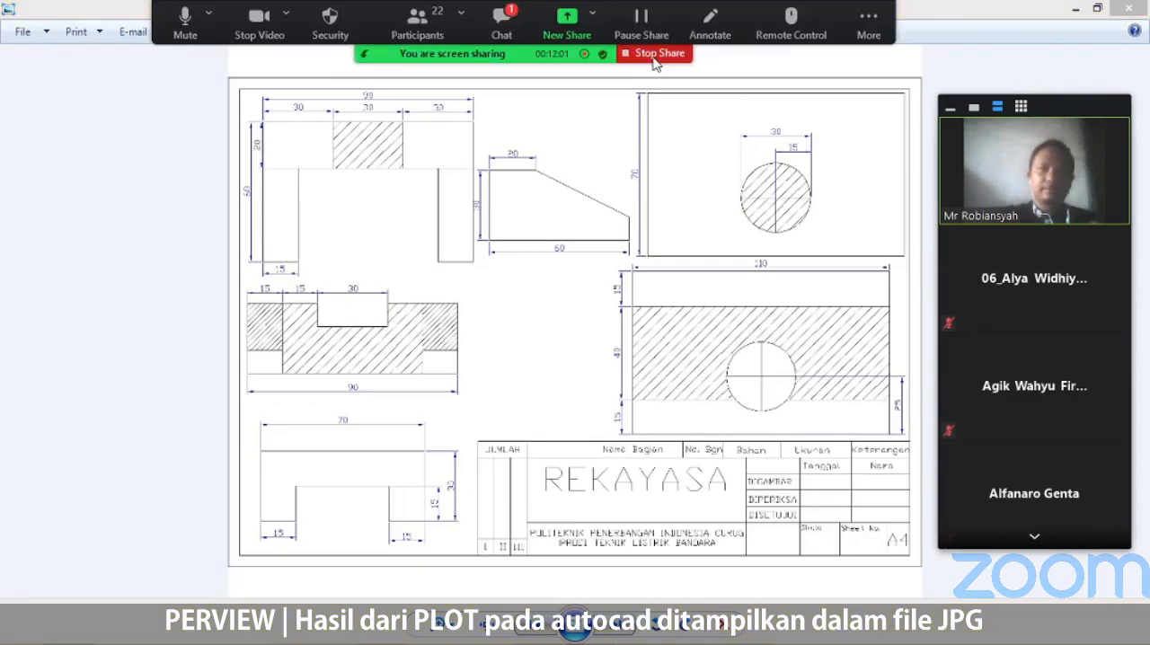
# Stop sharing the screen in Zoom, and check the direct message in the meeting chat before closing the chat.
pyautogui.click(655, 55)
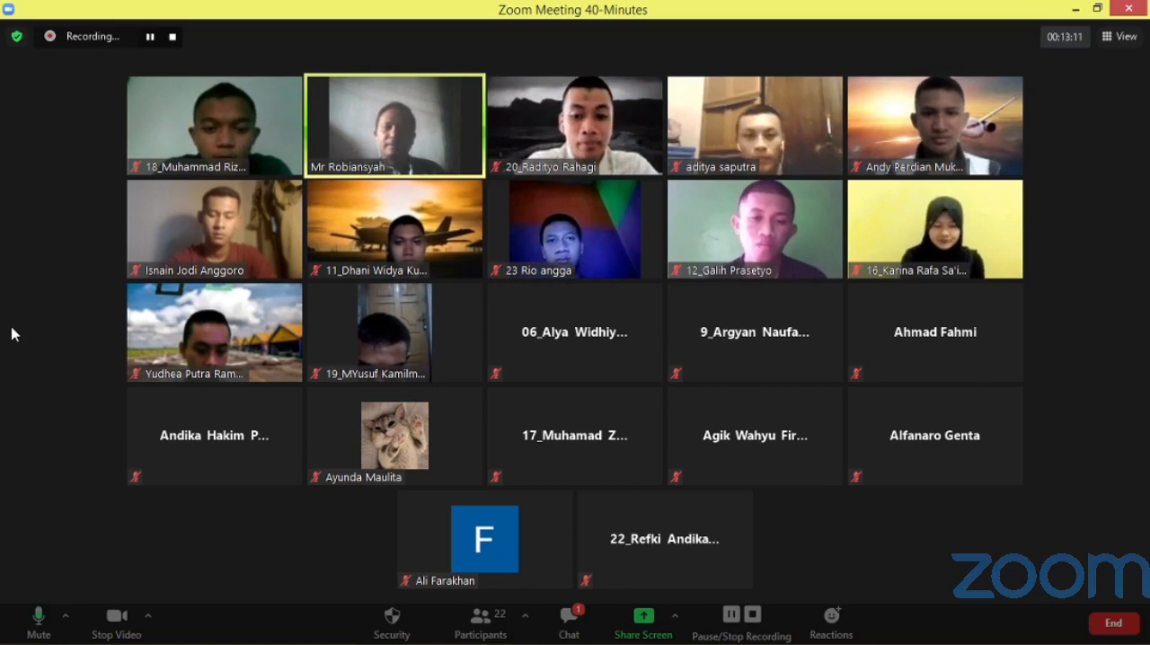
pyautogui.click(569, 620)
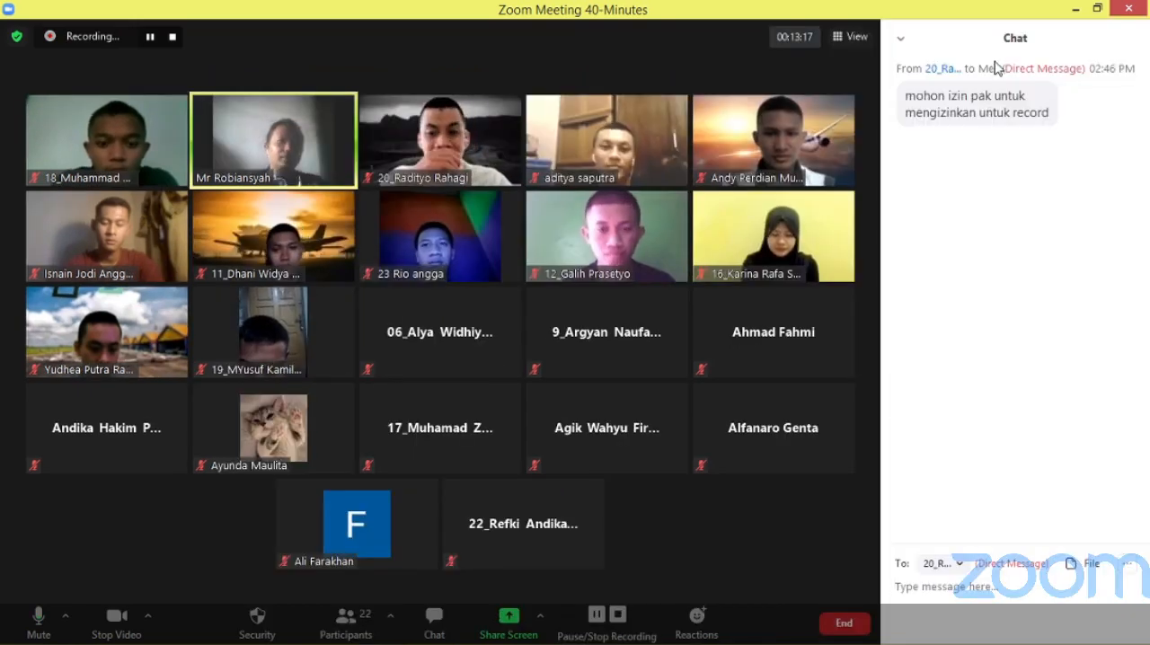
pyautogui.click(902, 41)
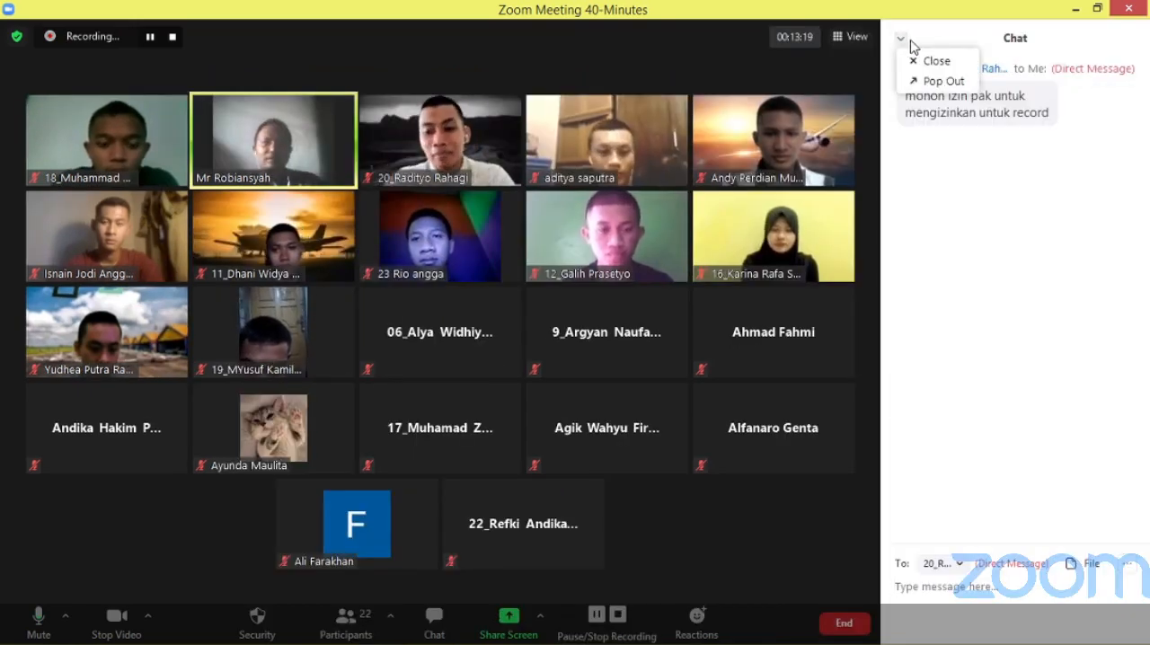
pyautogui.click(937, 61)
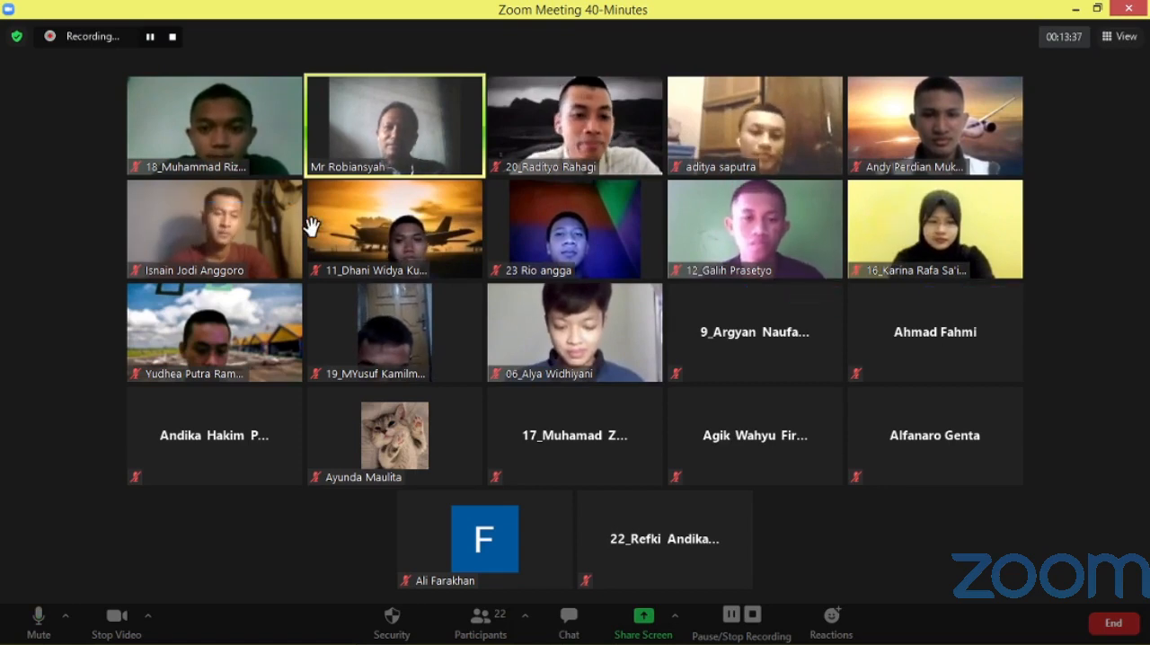
pyautogui.moveTo(710, 133)
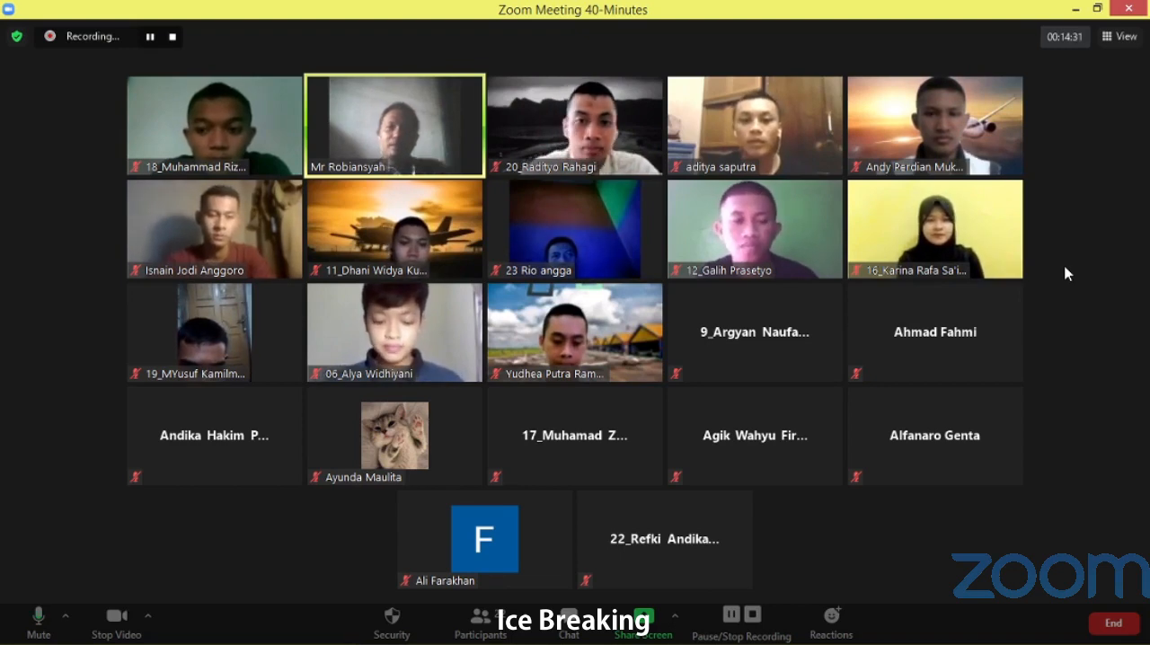
pyautogui.click(470, 88)
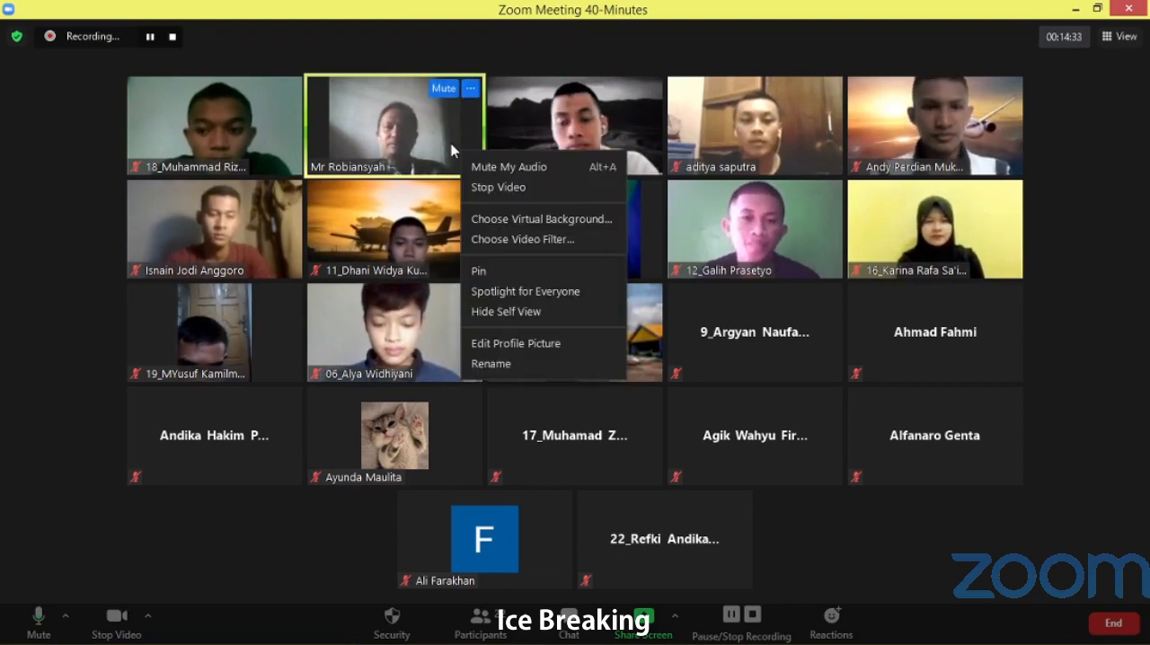
pyautogui.click(1136, 312)
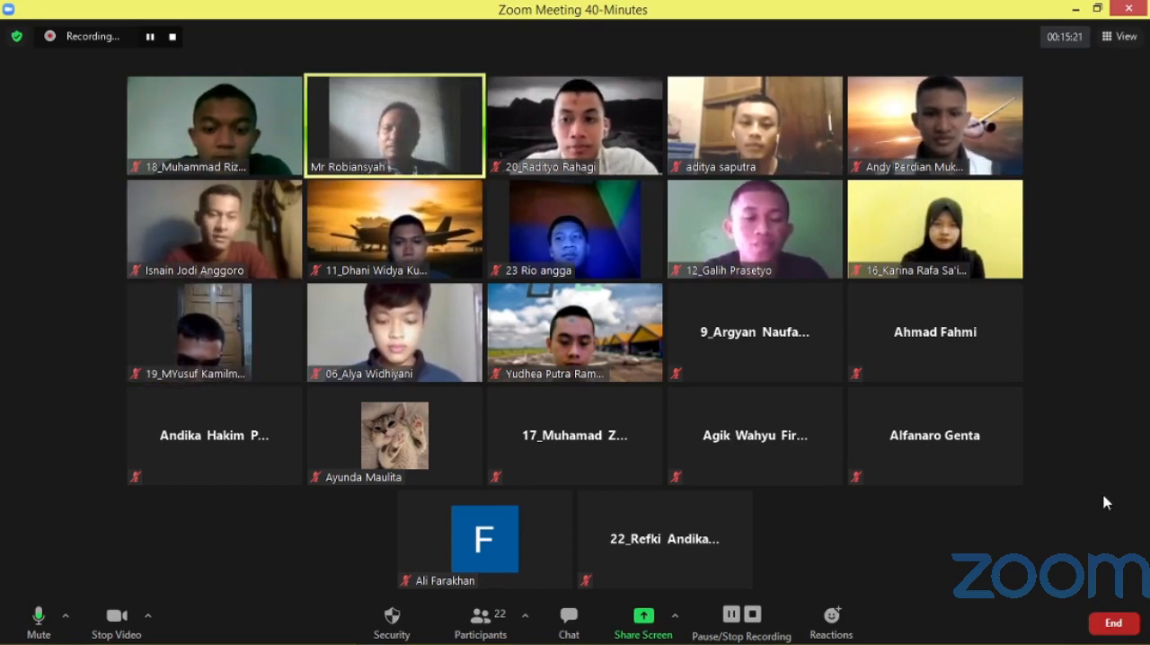
# End the Zoom meeting for all participants and return to the plotted sheet in Windows Photo Viewer.
pyautogui.click(1114, 622)
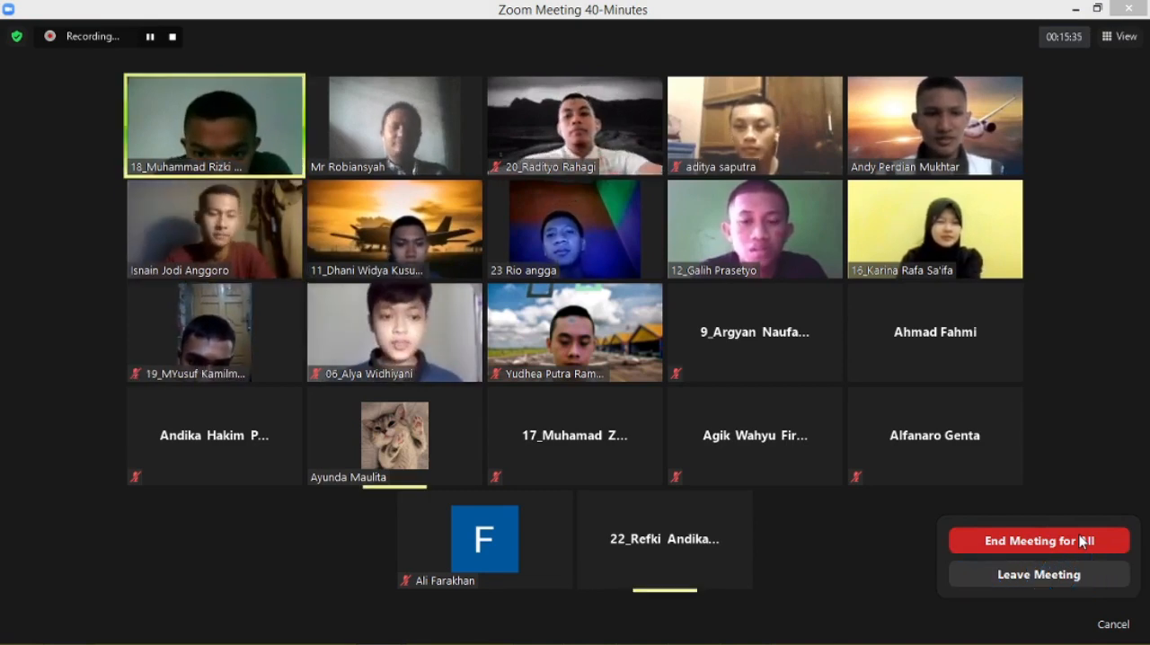
pyautogui.click(1082, 542)
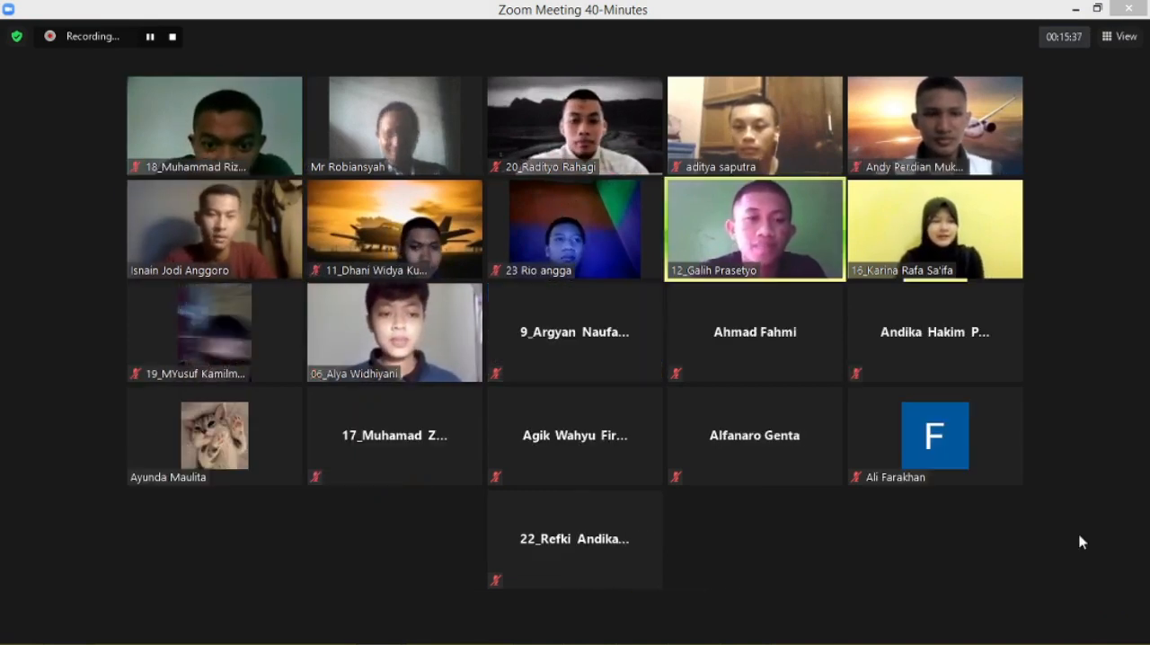
pyautogui.hotkey('alt', 'Tab')
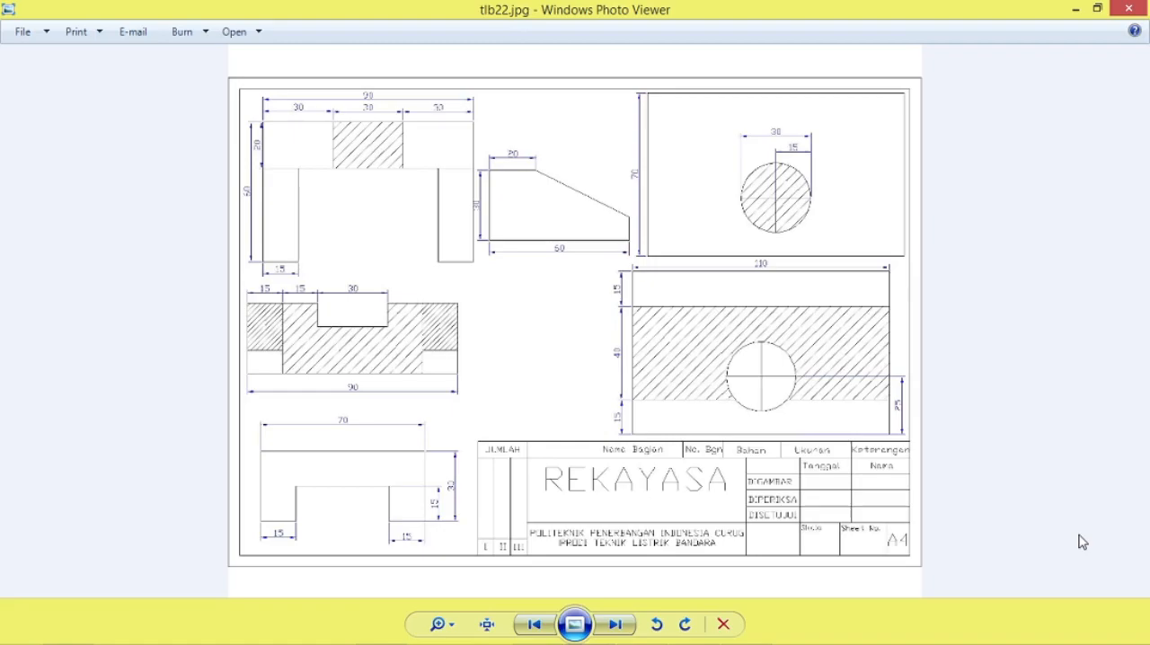